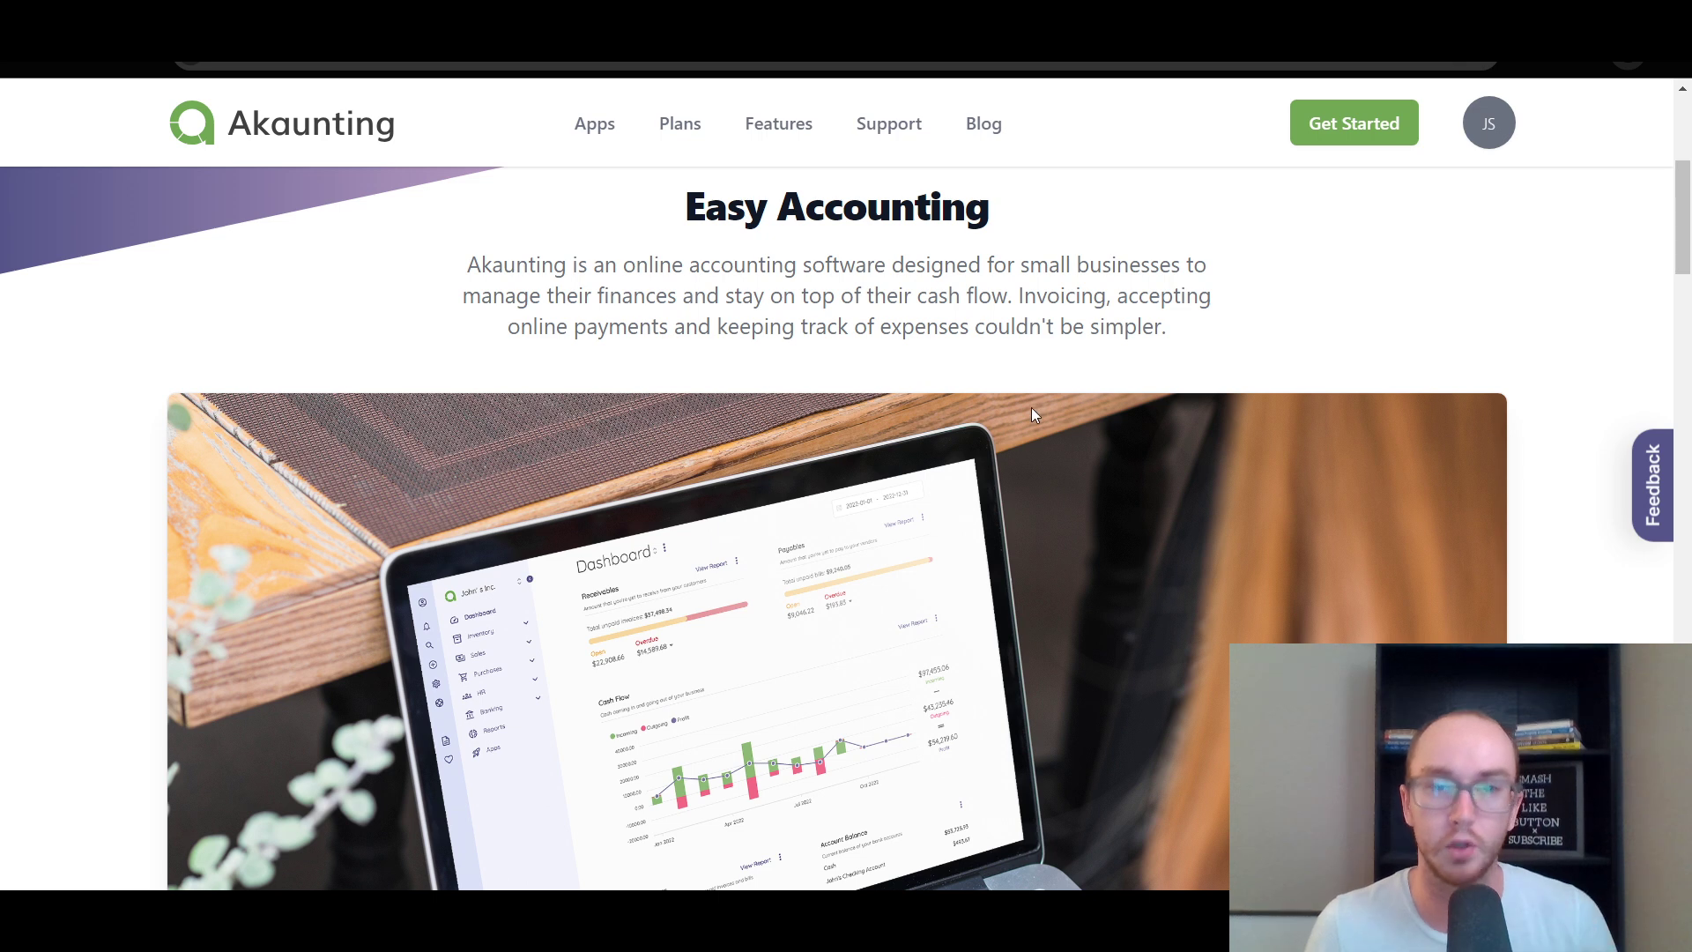
Step: Examine the Features page, reading the Easy Accounting description and the overview of business management features
left_click_drag(466, 265, 1064, 344)
left_click(1065, 343)
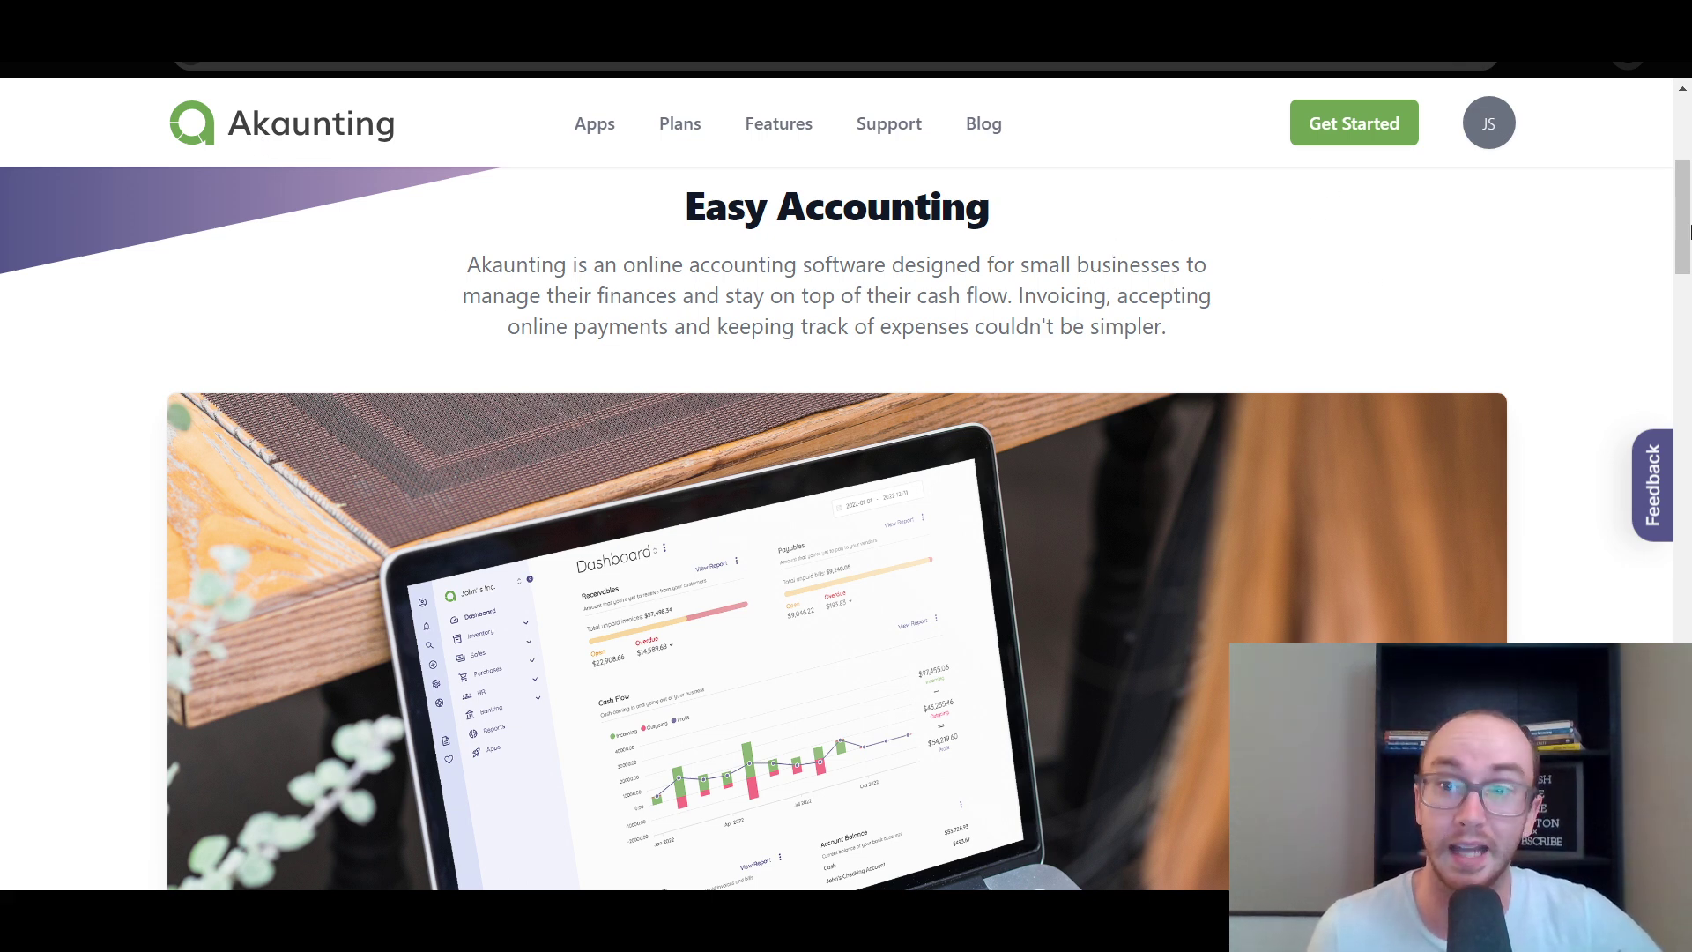
scroll(1686, 241, "down", 2)
scroll(1687, 240, "down", 1)
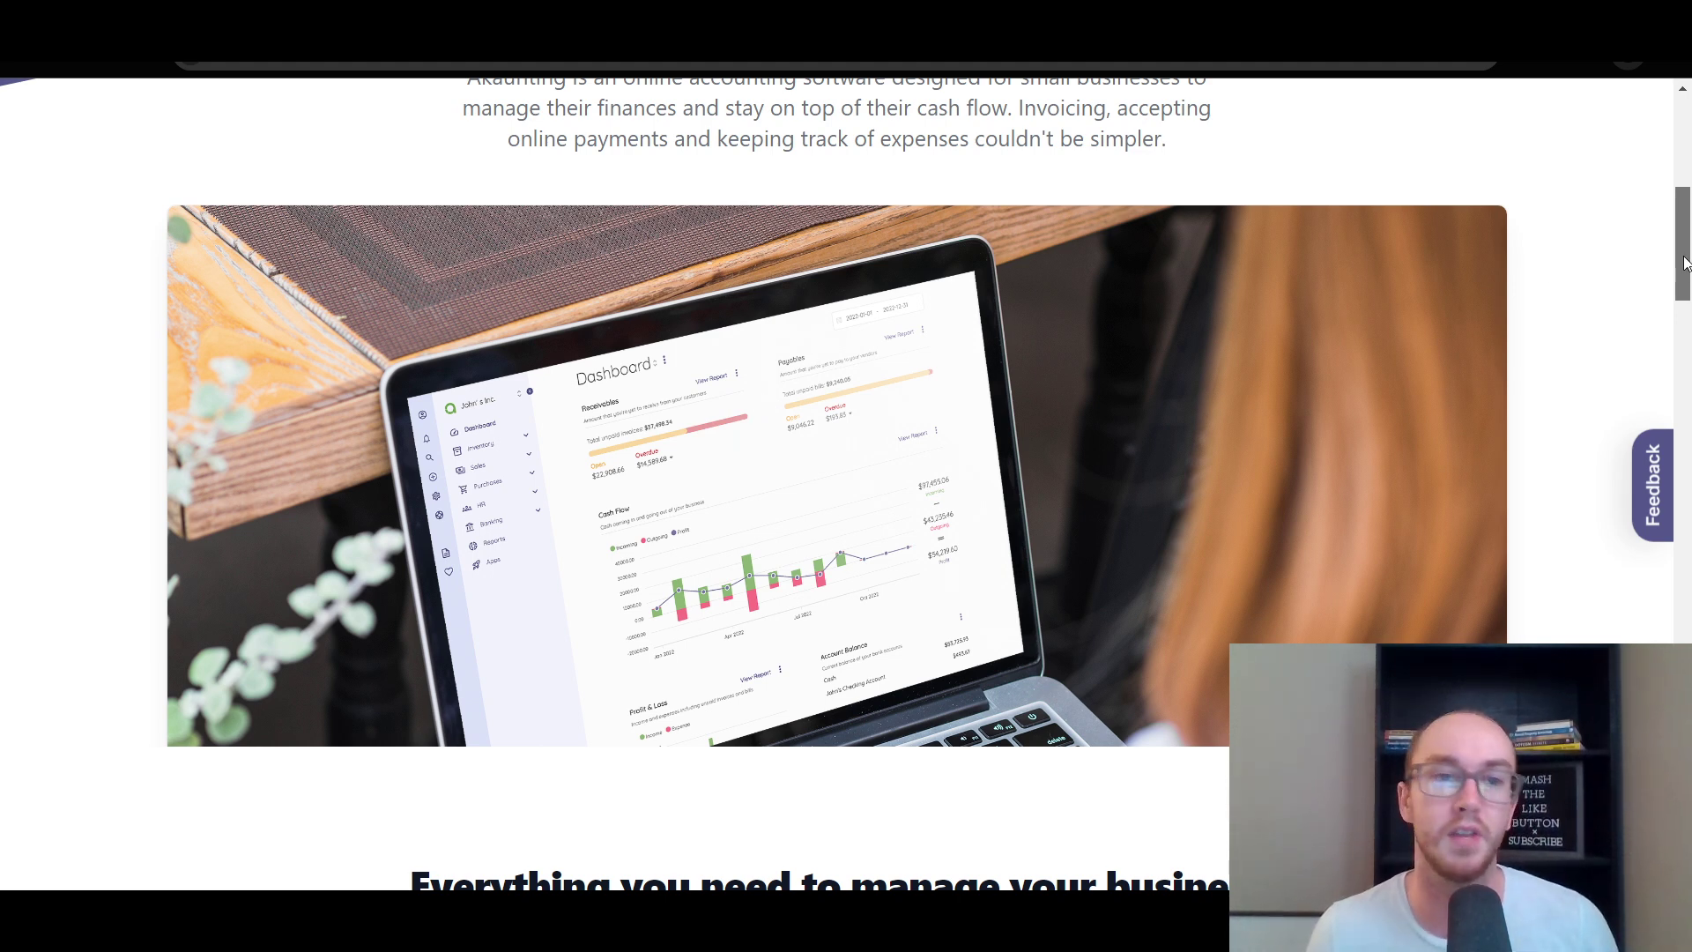
scroll(608, 642, "down", 1)
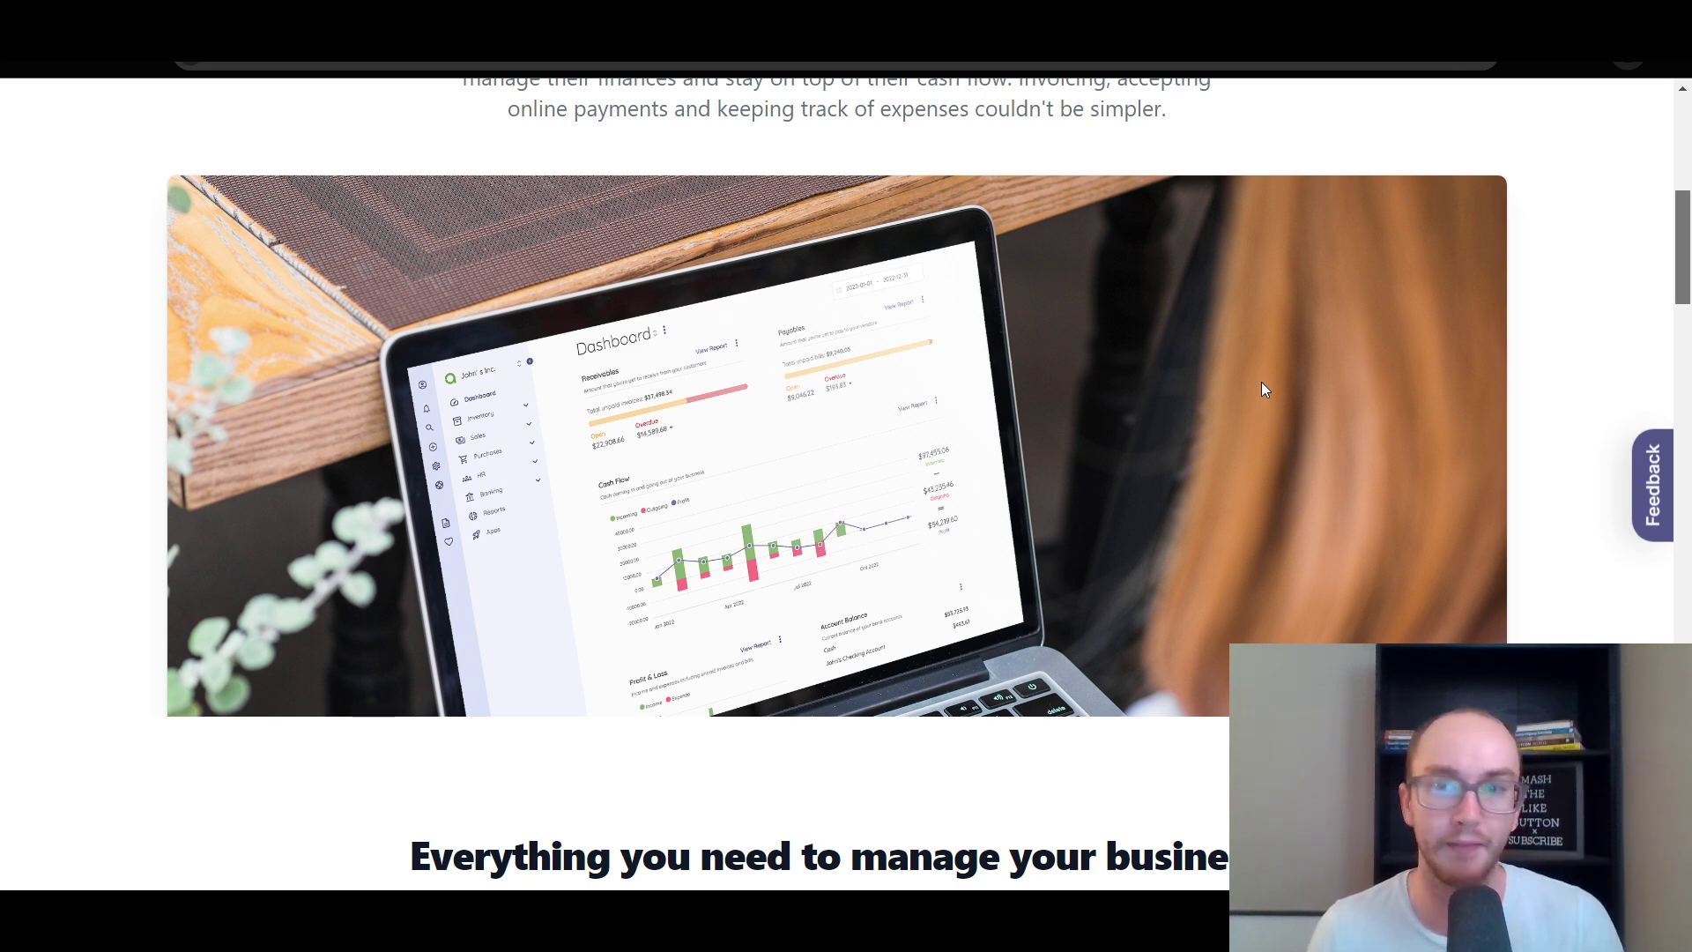
left_click_drag(1681, 253, 1660, 344)
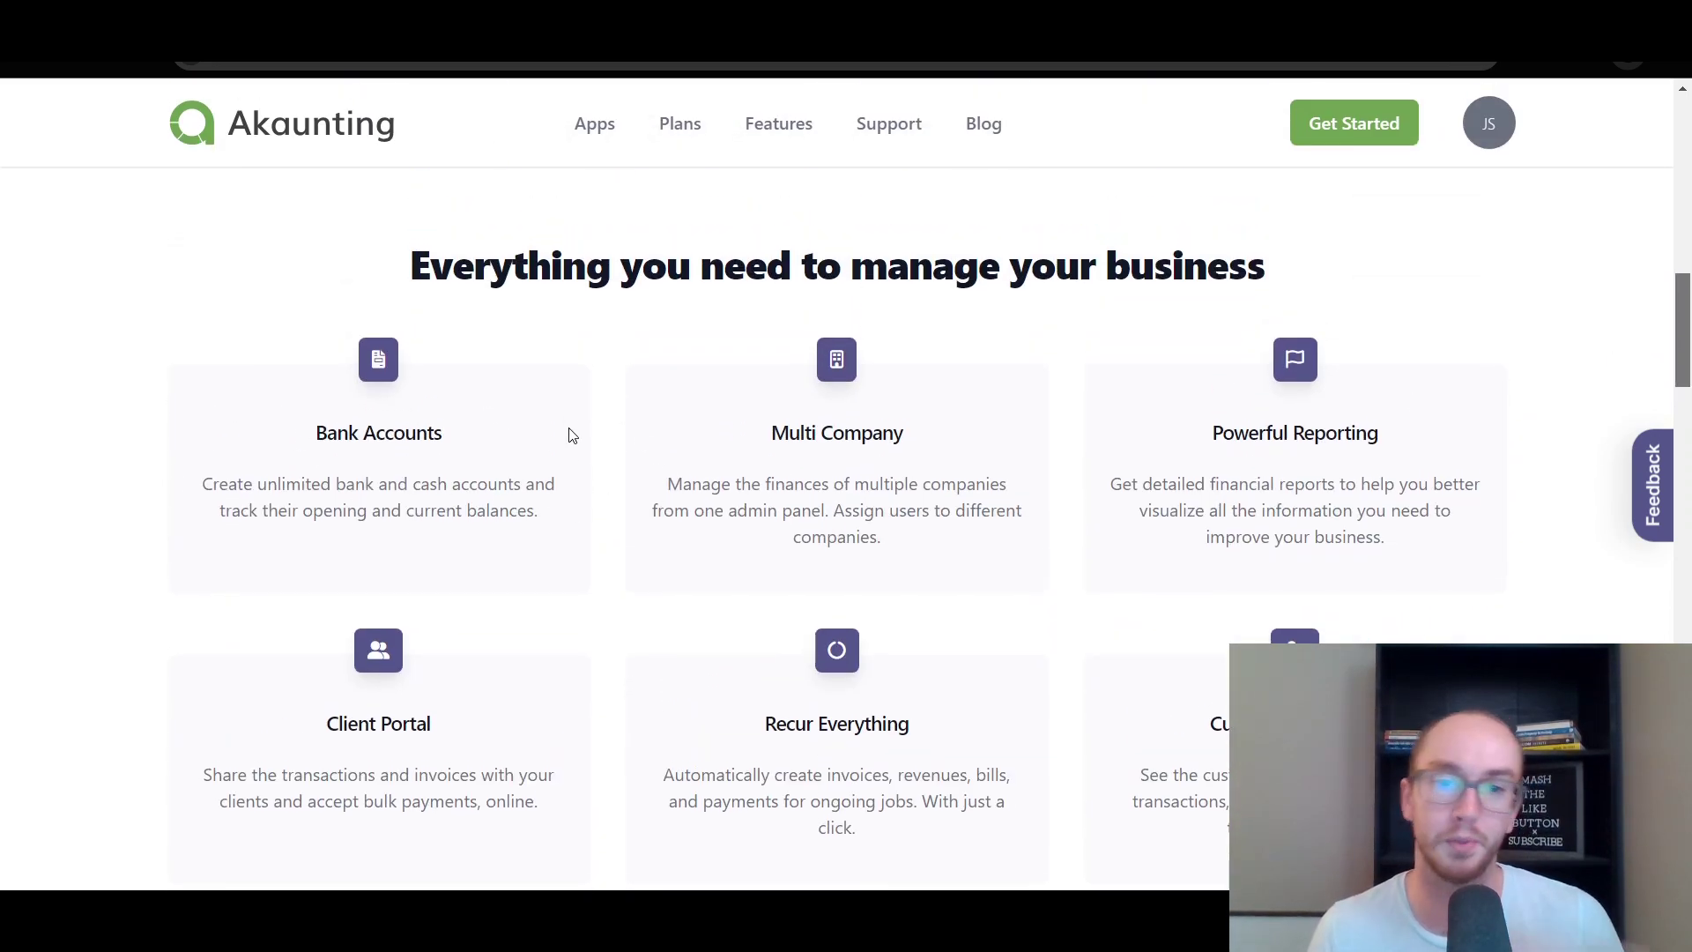
scroll(981, 621, "up", 1)
scroll(941, 568, "down", 1)
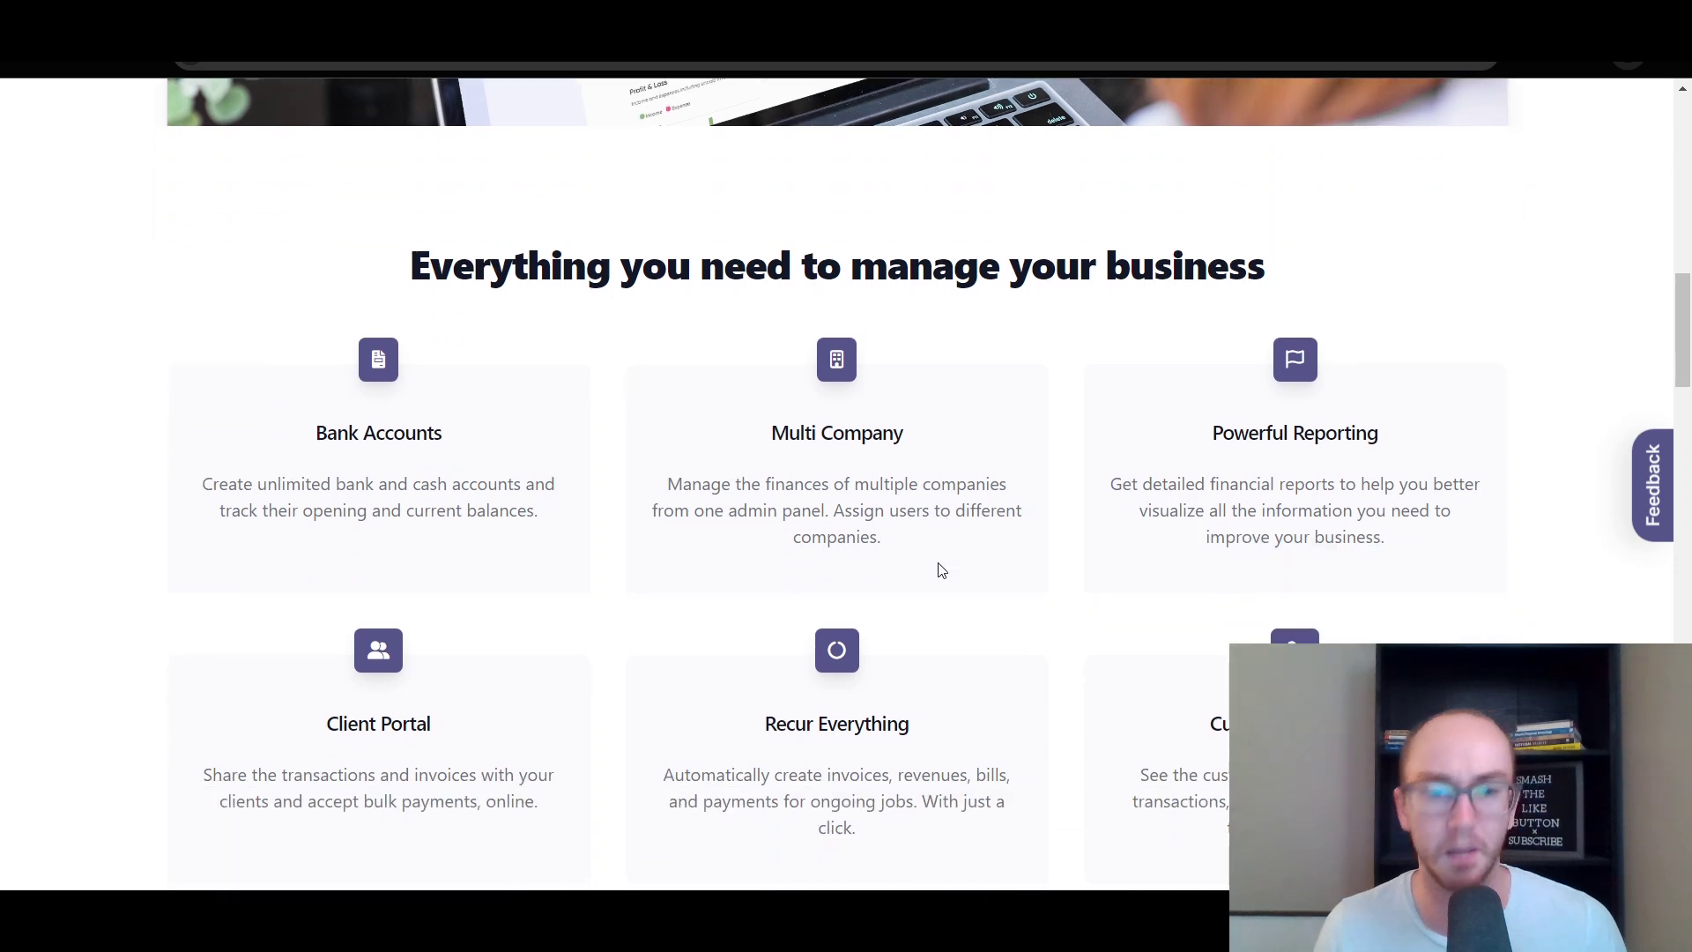
scroll(1012, 604, "up", 5)
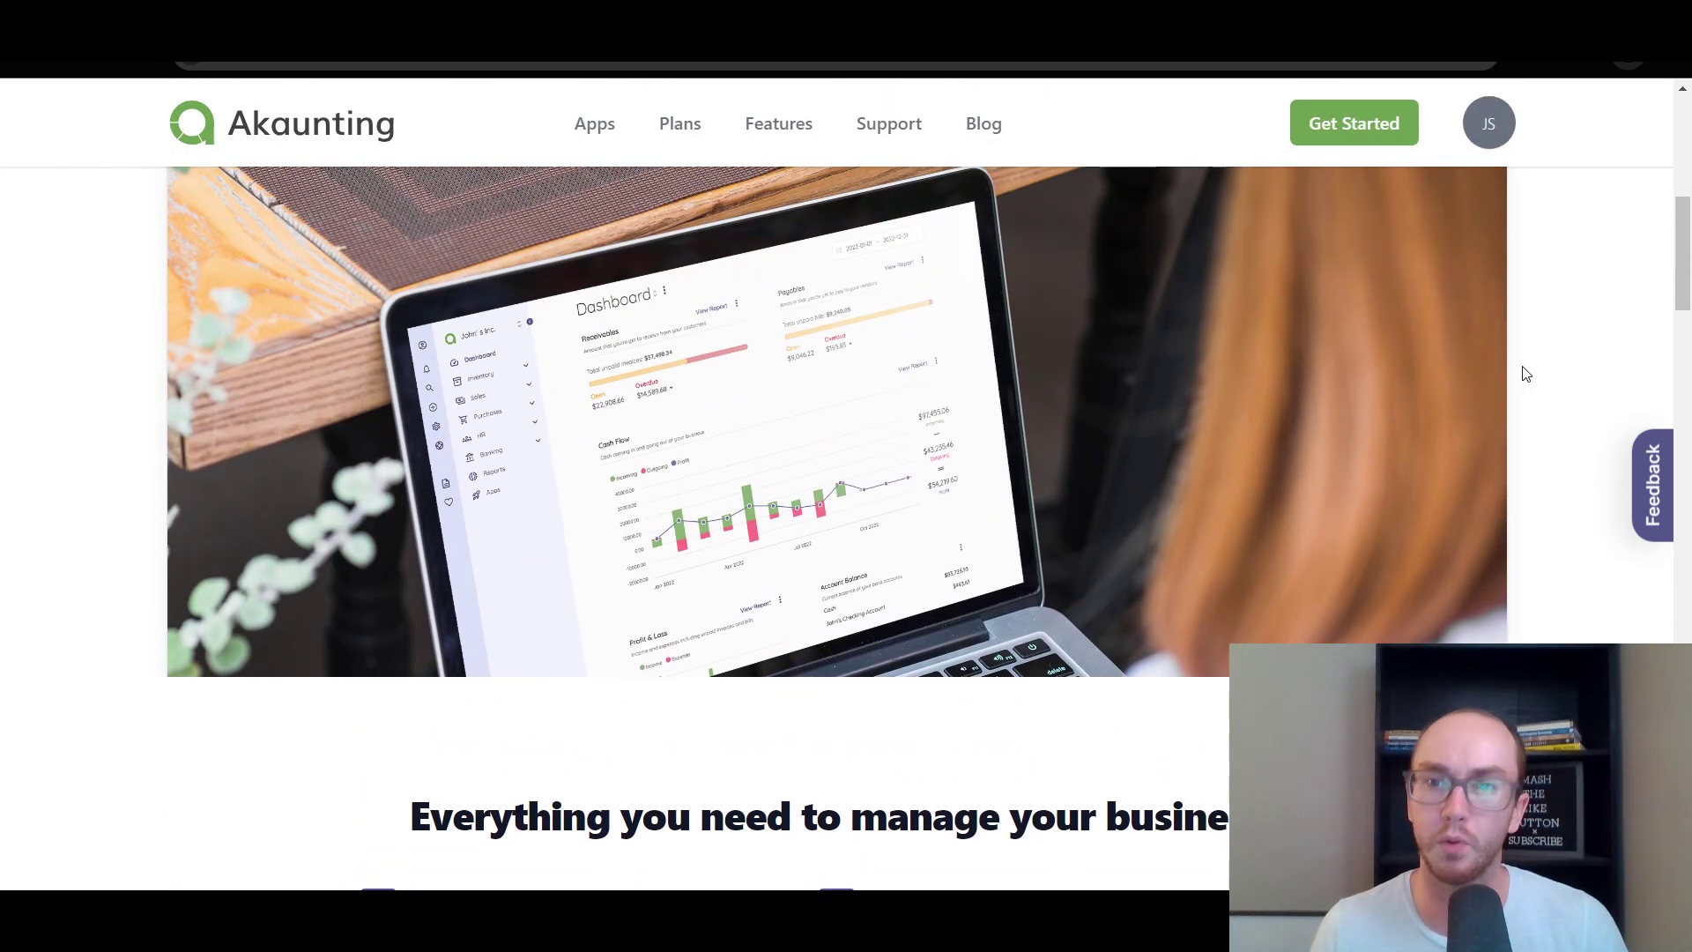
left_click_drag(1680, 259, 1681, 249)
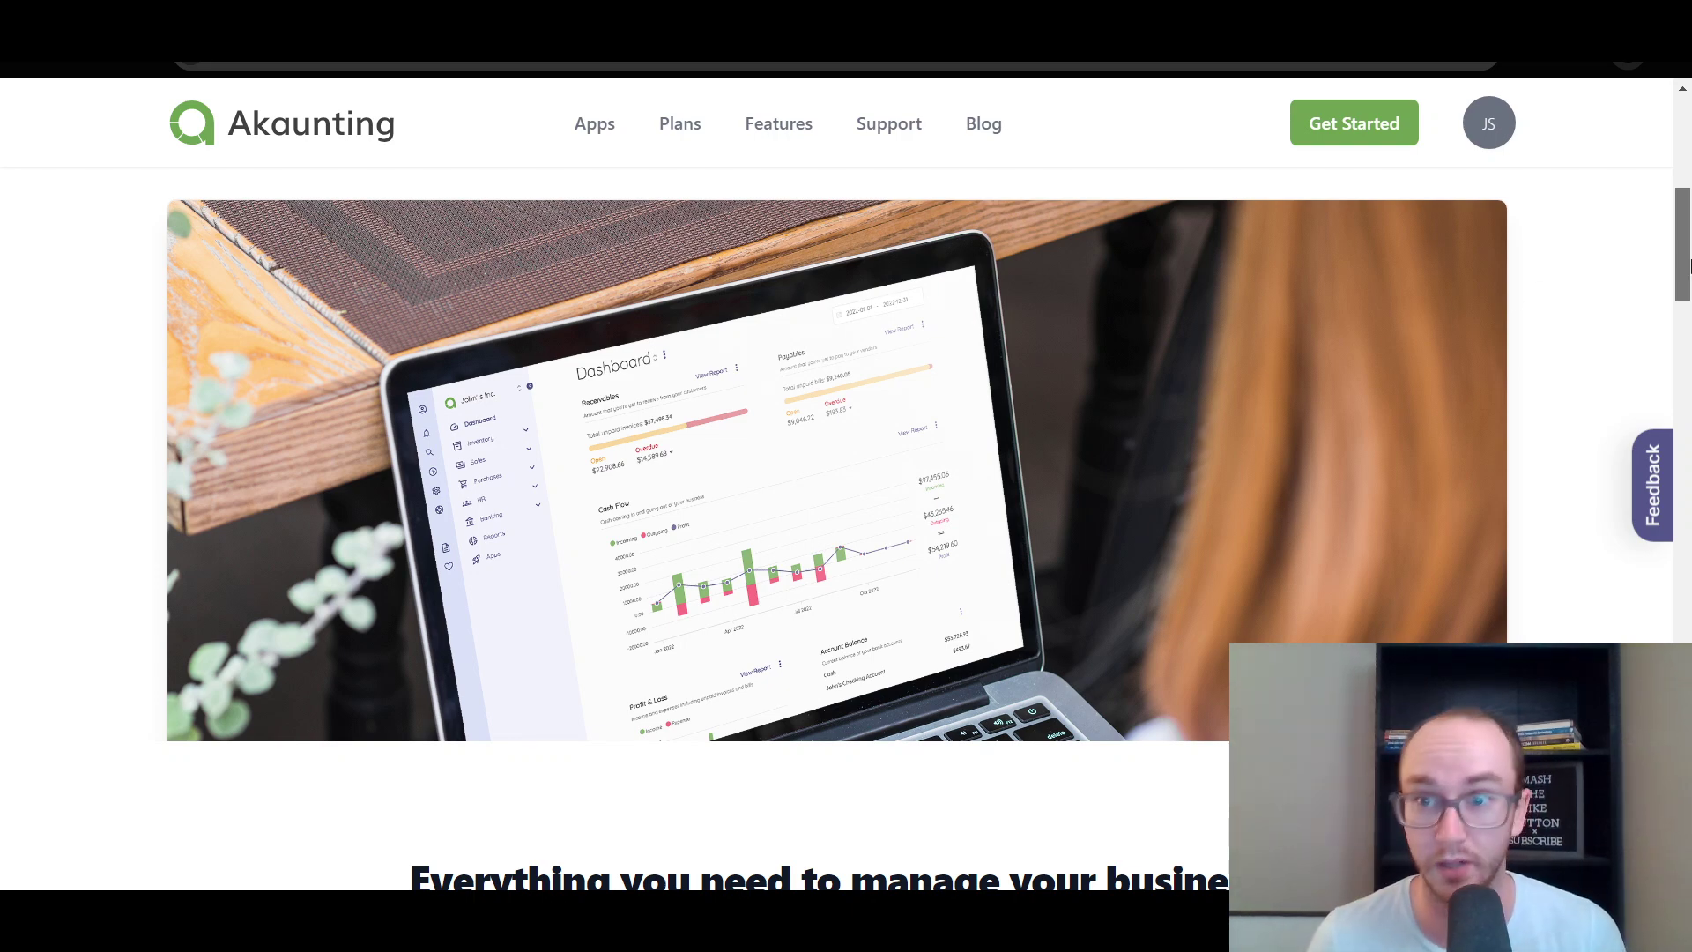
left_click_drag(1684, 262, 1681, 201)
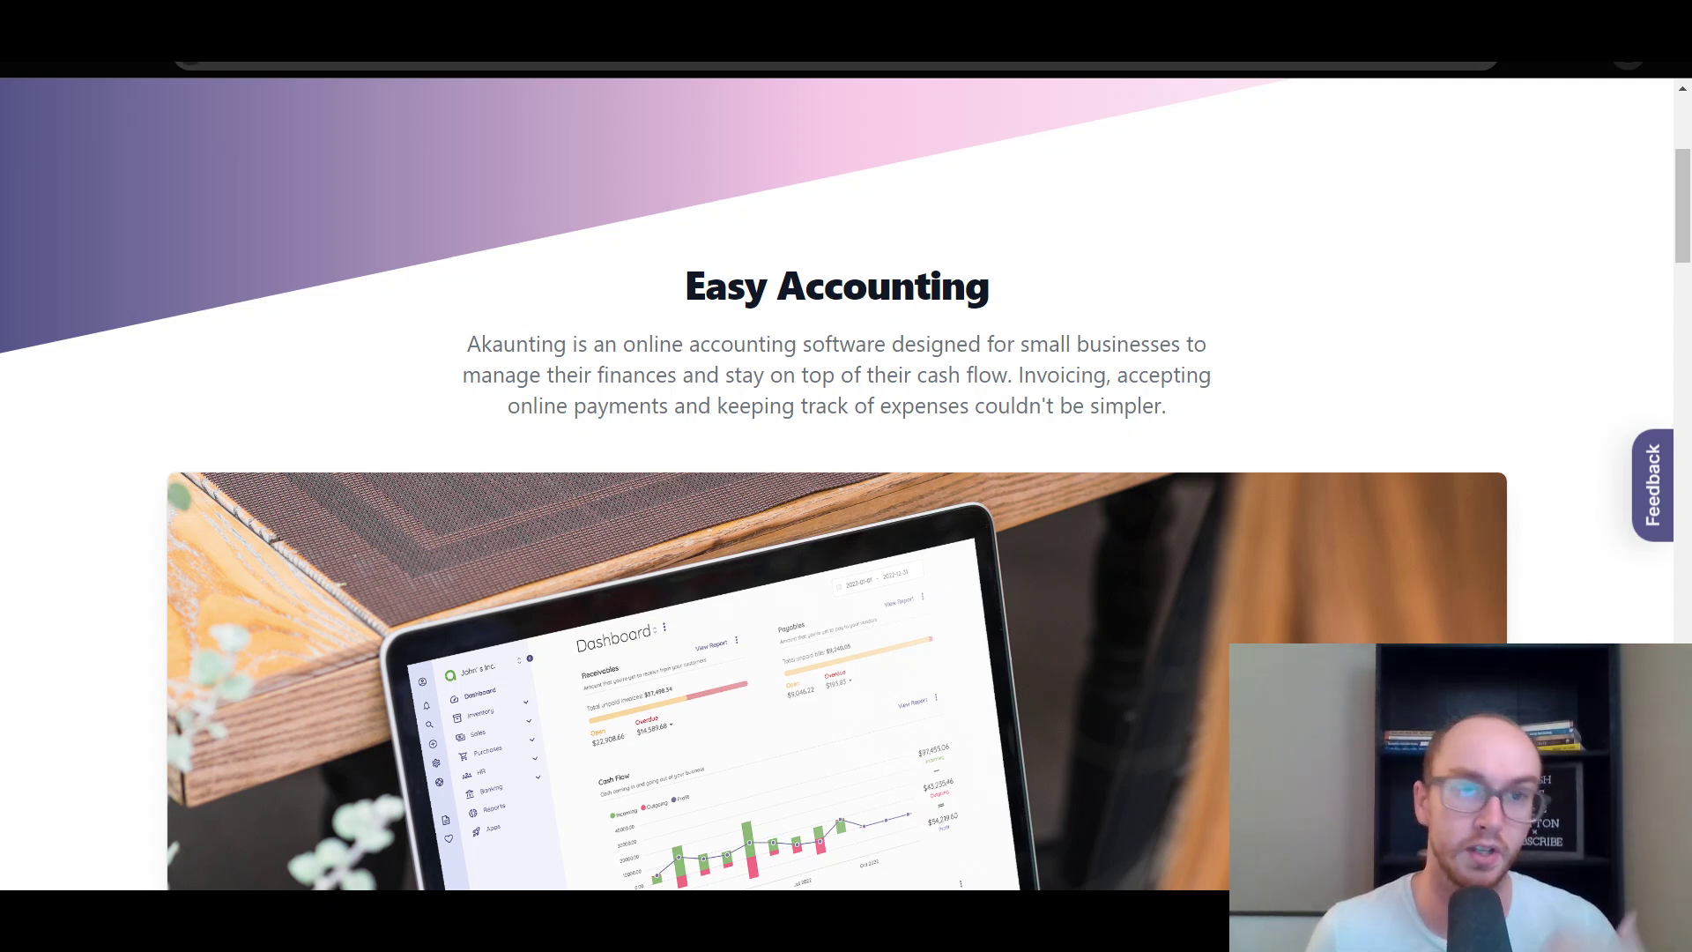
scroll(717, 229, "up", 4)
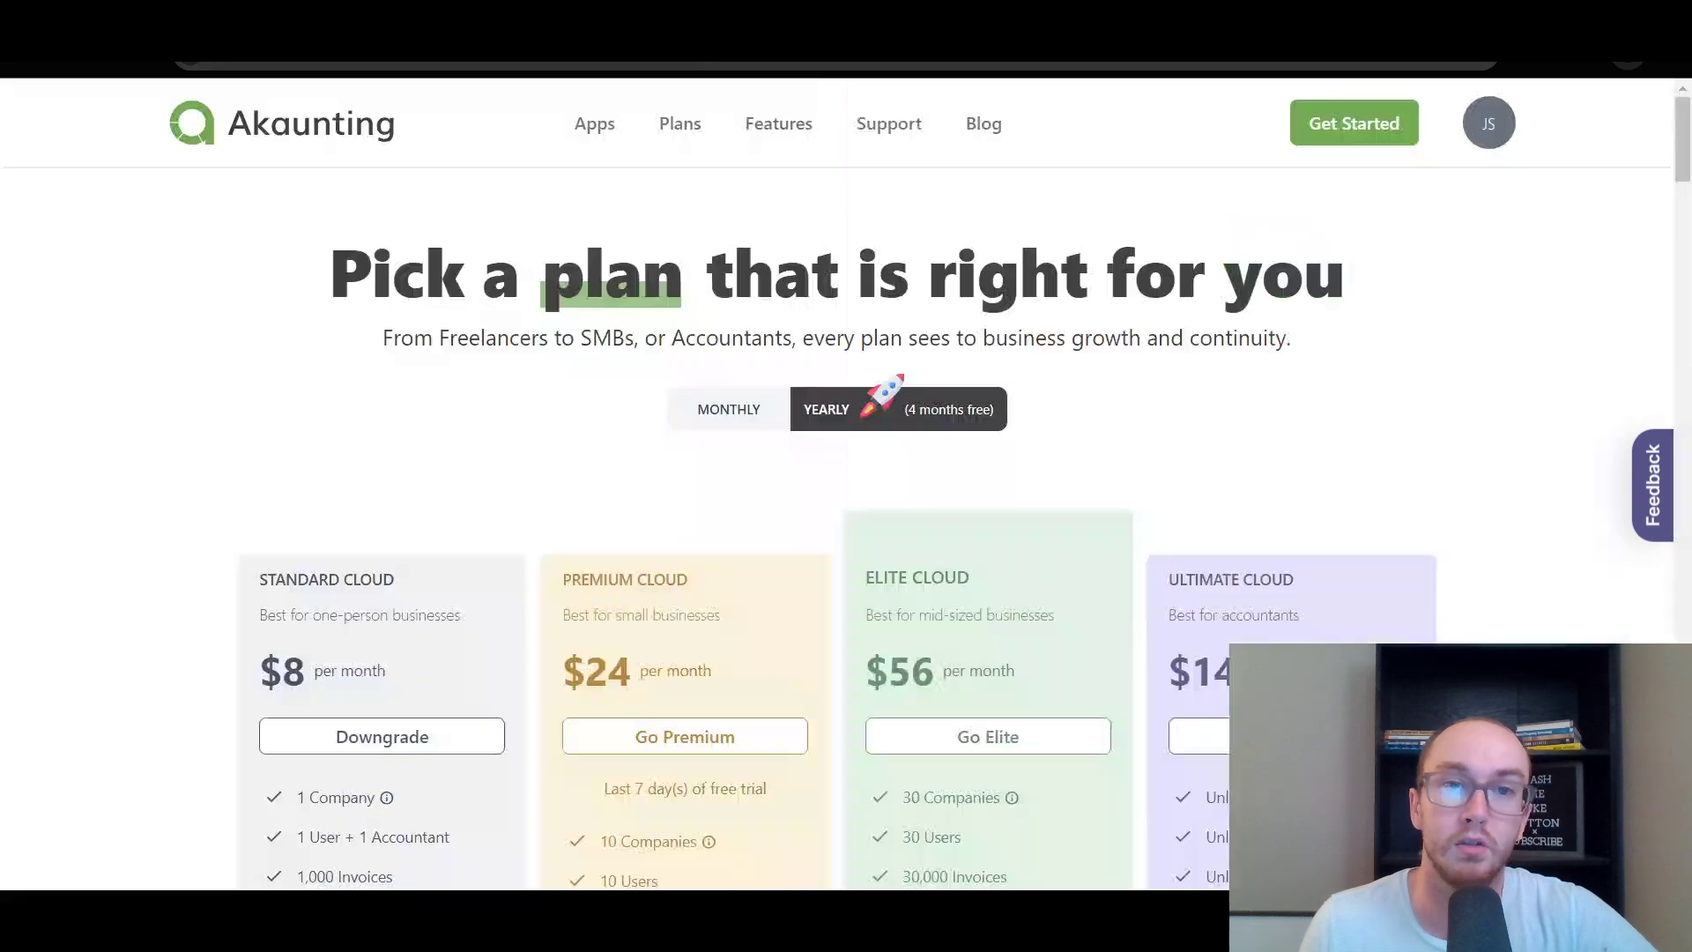
Step: View the Get Started page with its Cloud and On-Premise options and return to the plans page
left_click(1362, 131)
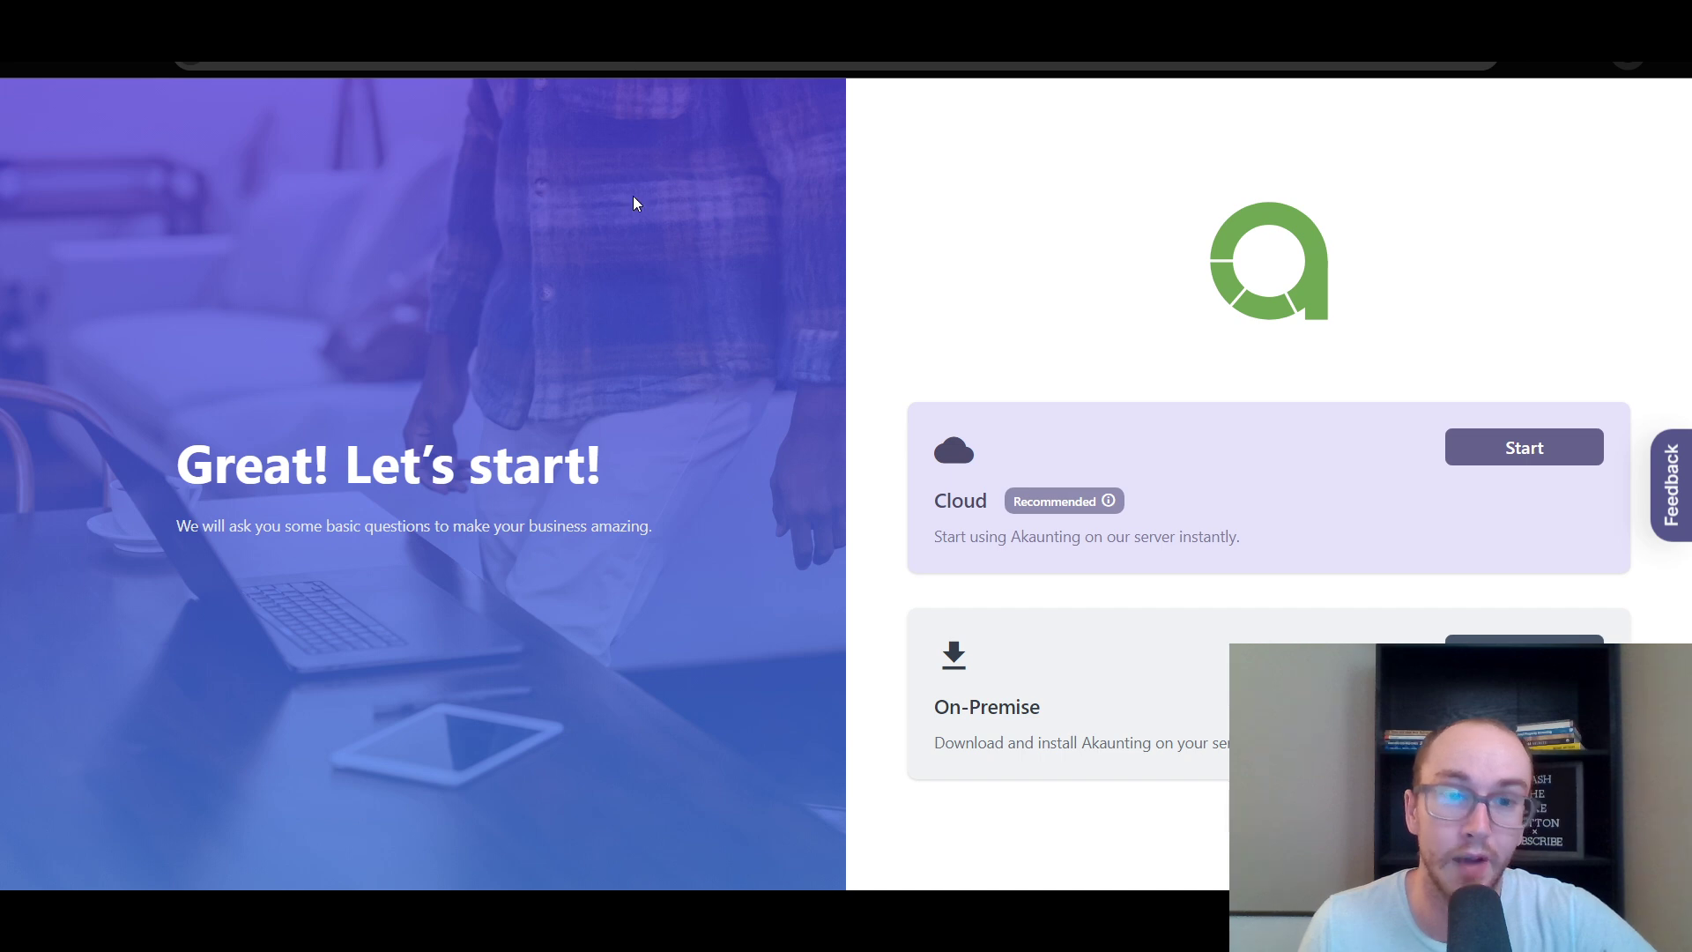
left_click(653, 17)
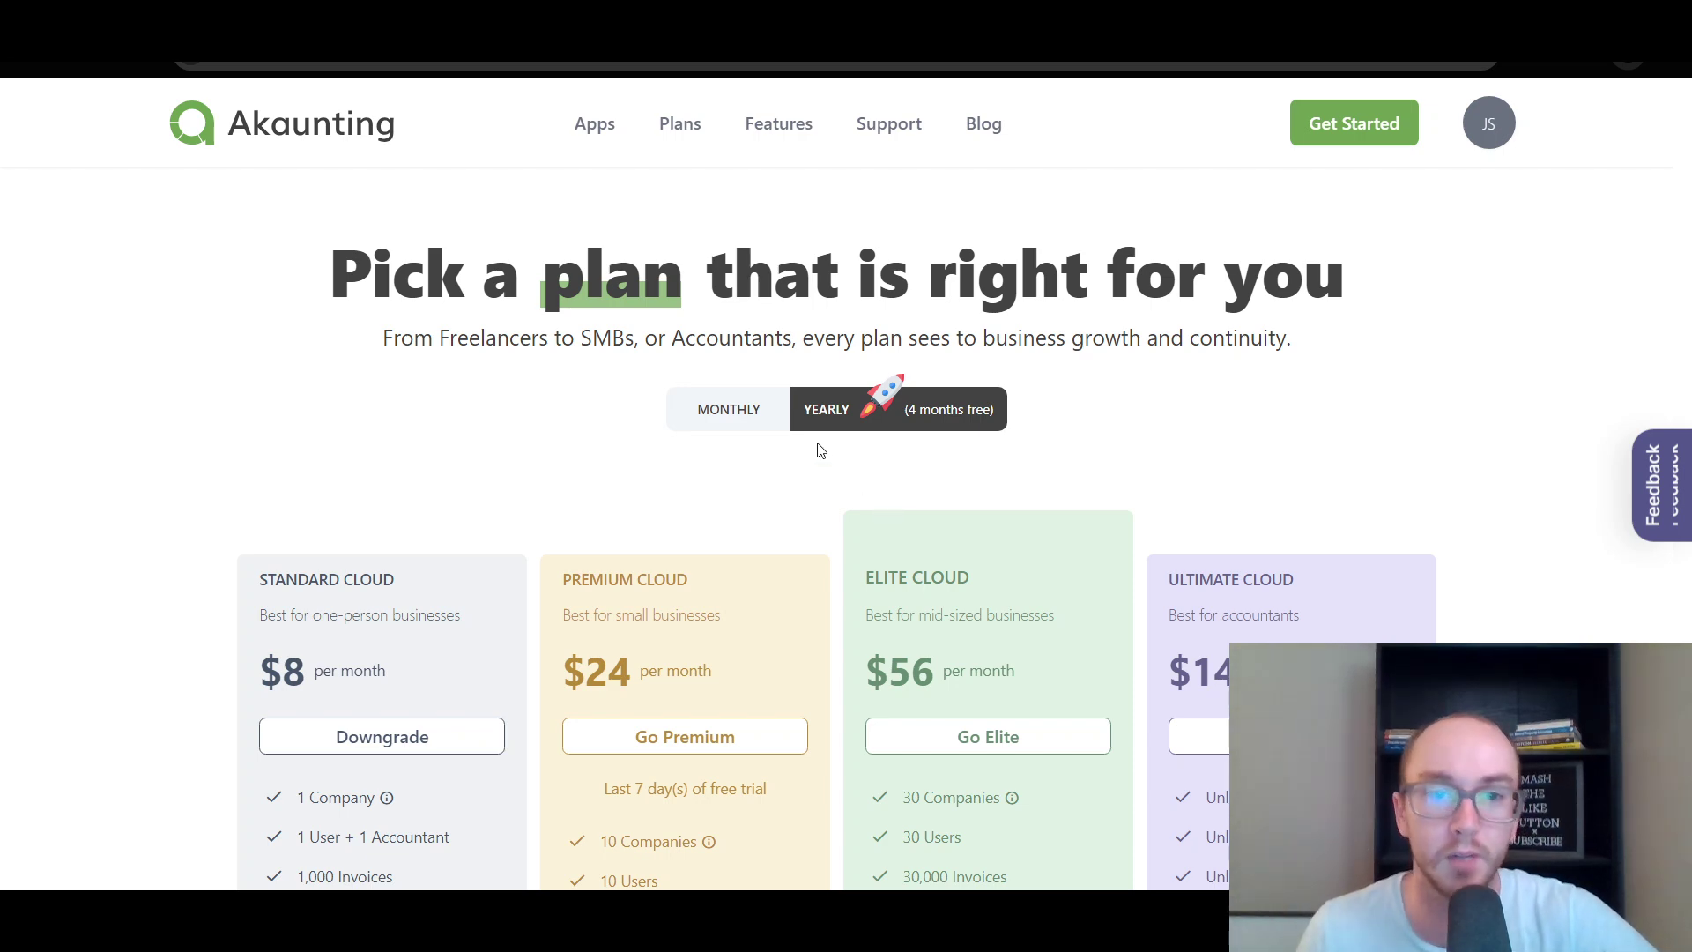
Step: Compare the plan prices under monthly and yearly billing, leaving yearly billing selected
left_click(748, 424)
left_click(878, 429)
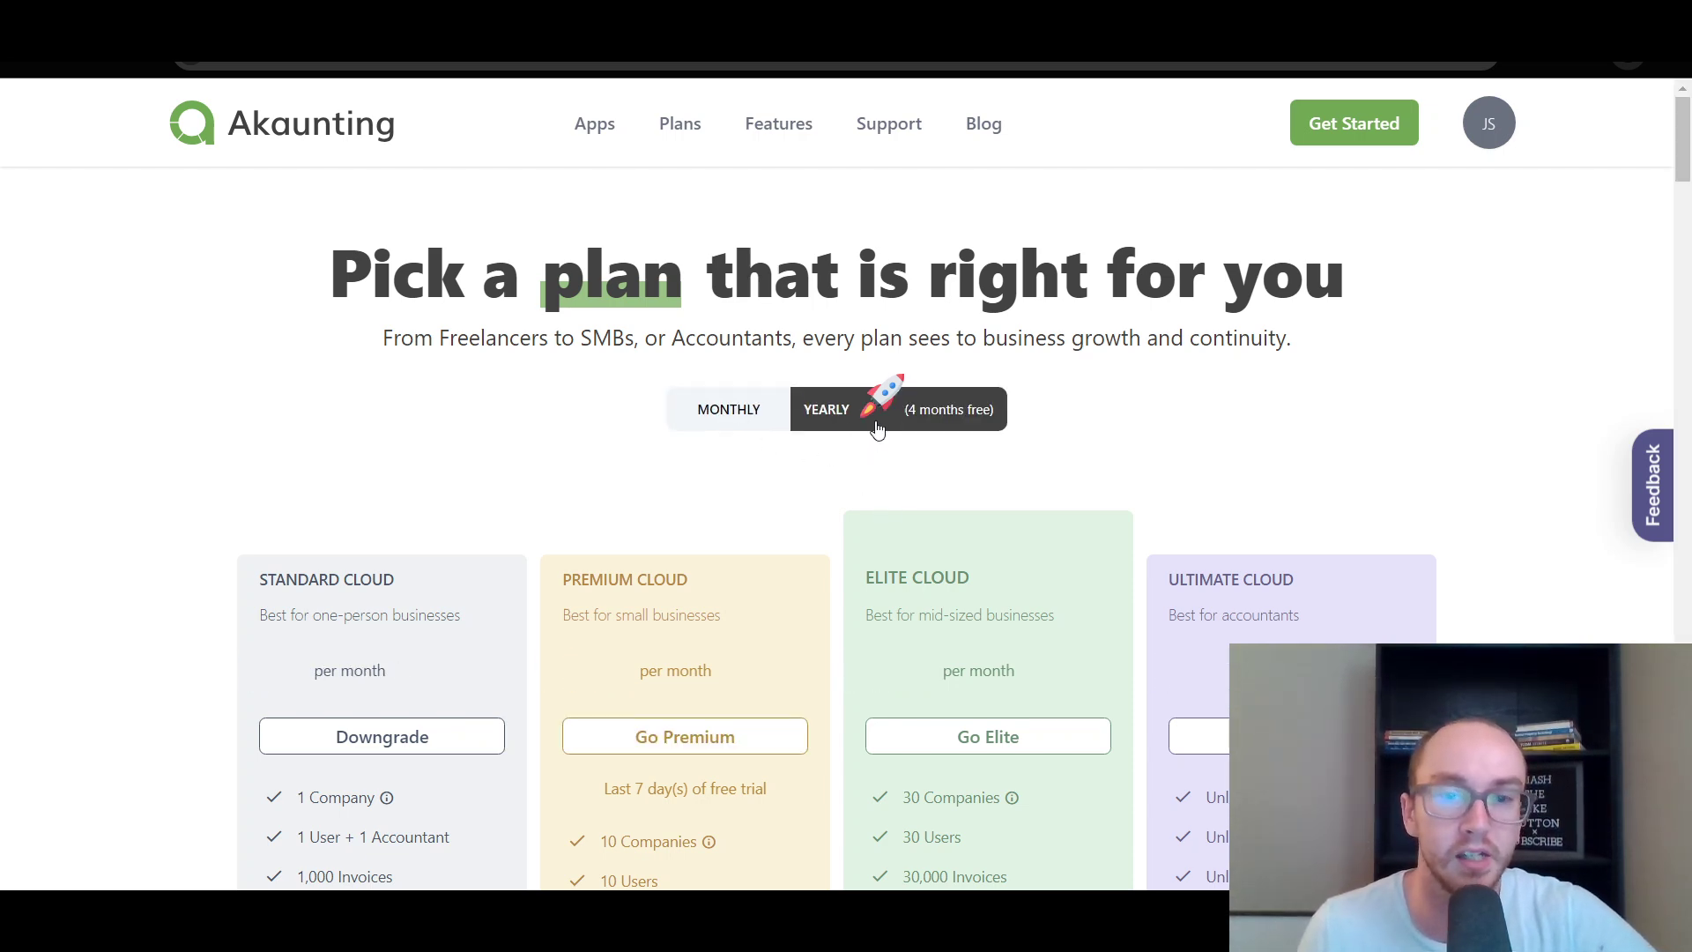
left_click(755, 432)
left_click(858, 427)
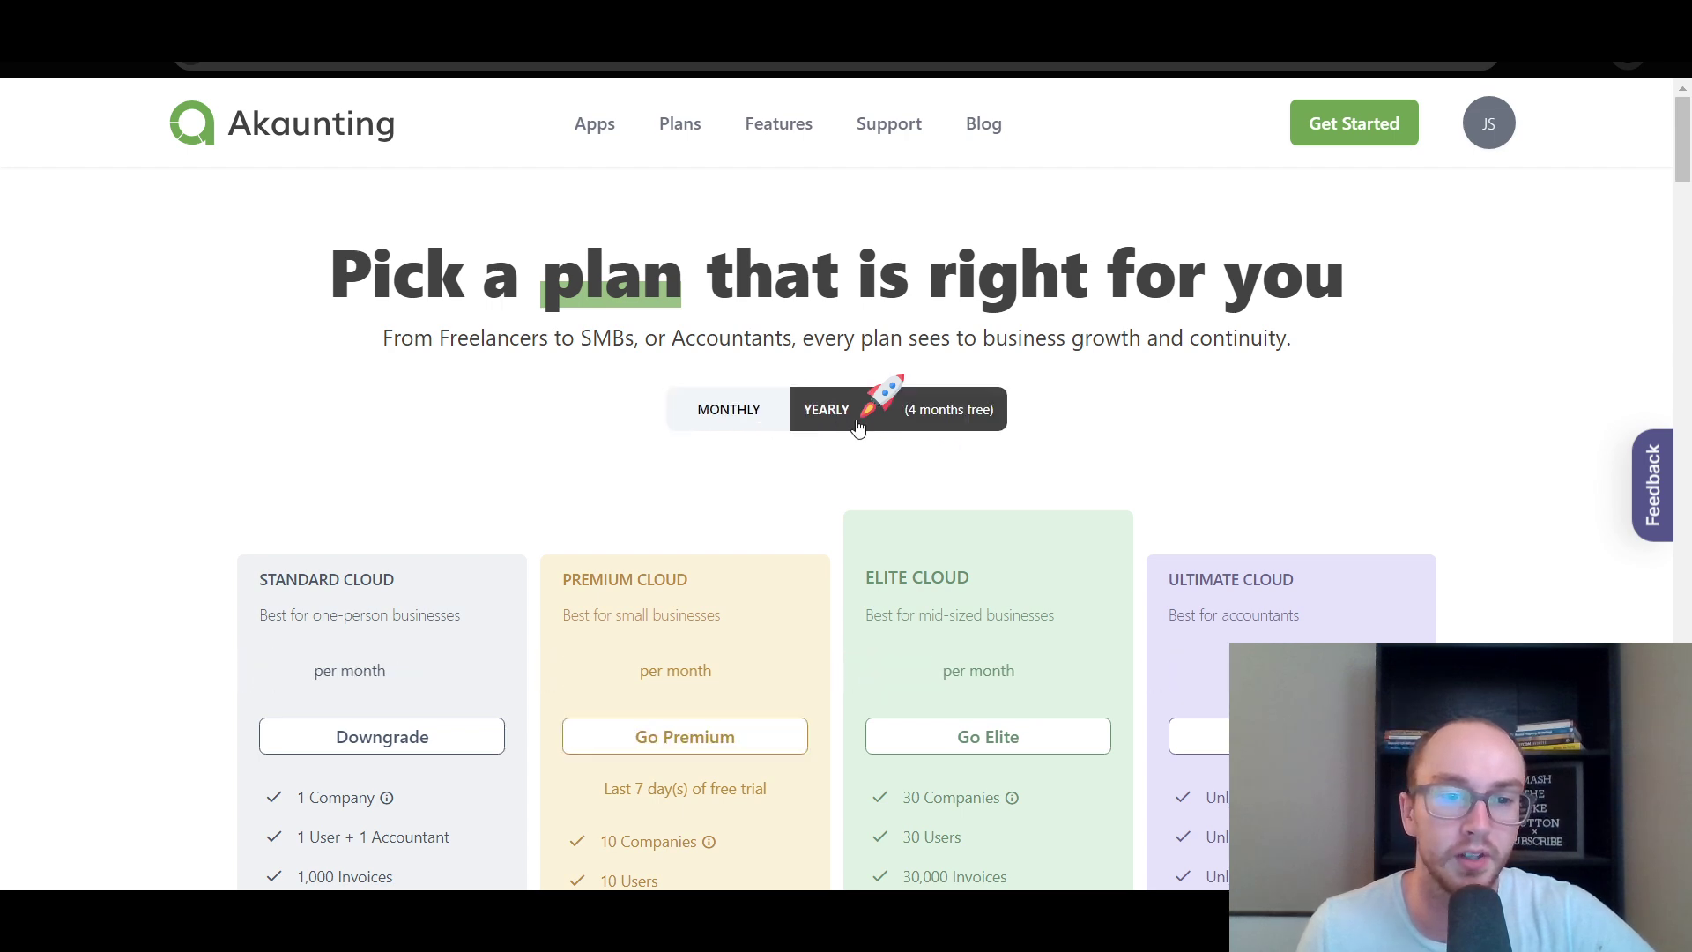
Step: Examine the prices, limits and included features of the Standard, Premium, Elite and Ultimate Cloud plans
scroll(415, 493, "down", 3)
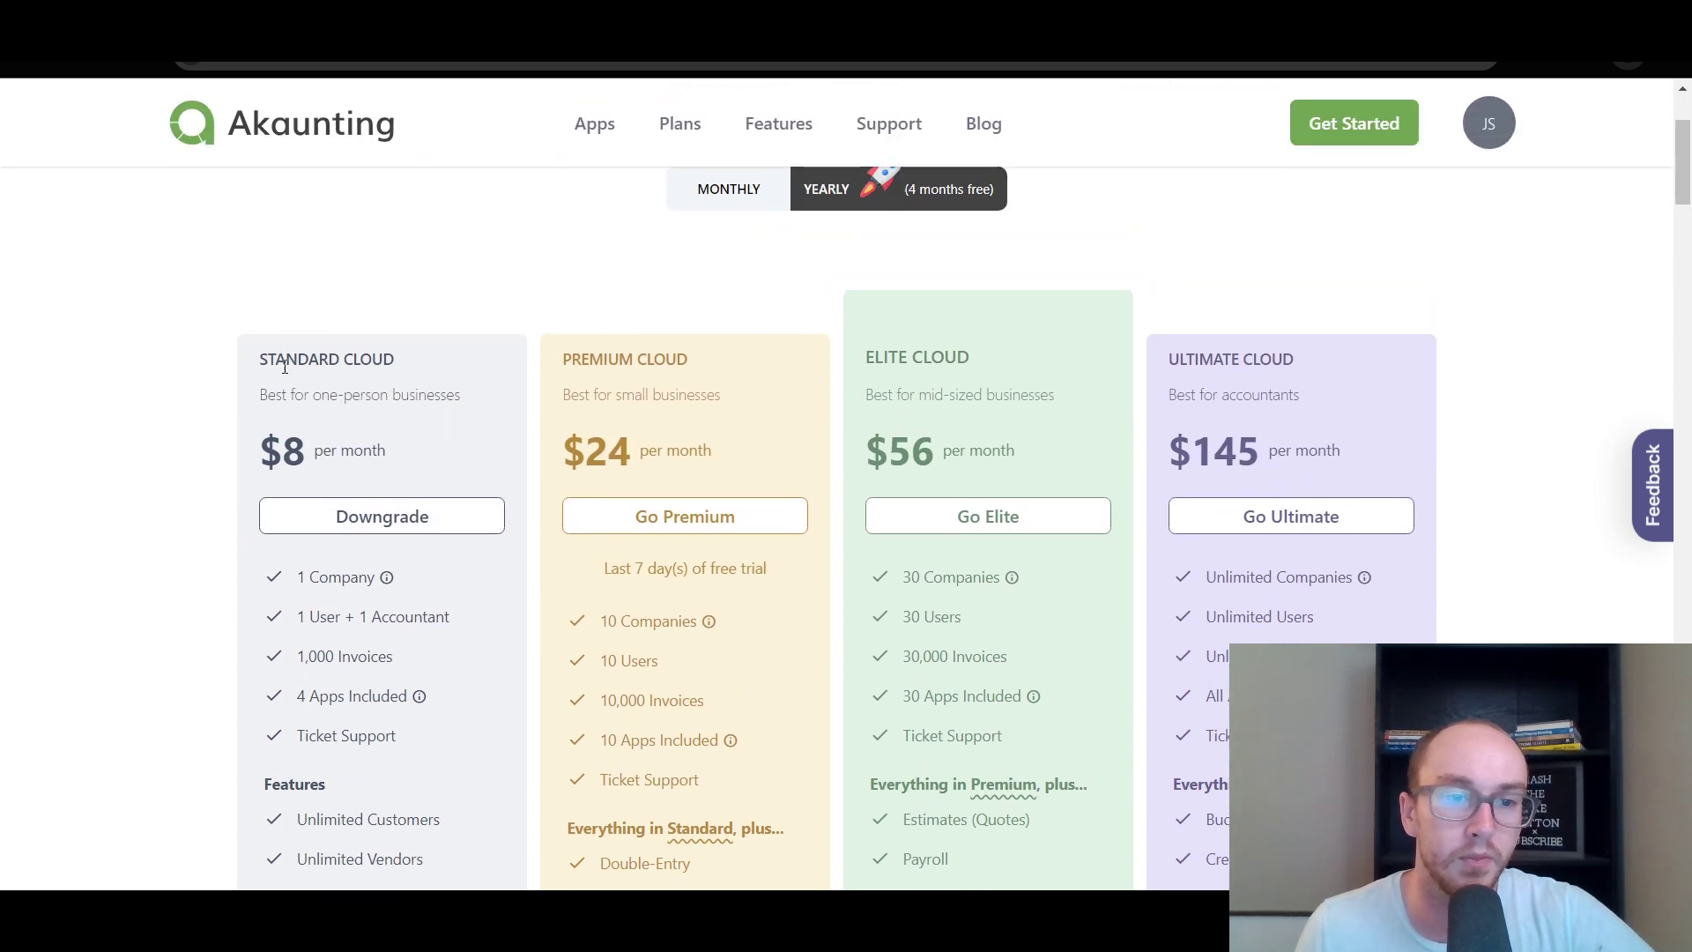
scroll(161, 683, "up", 3)
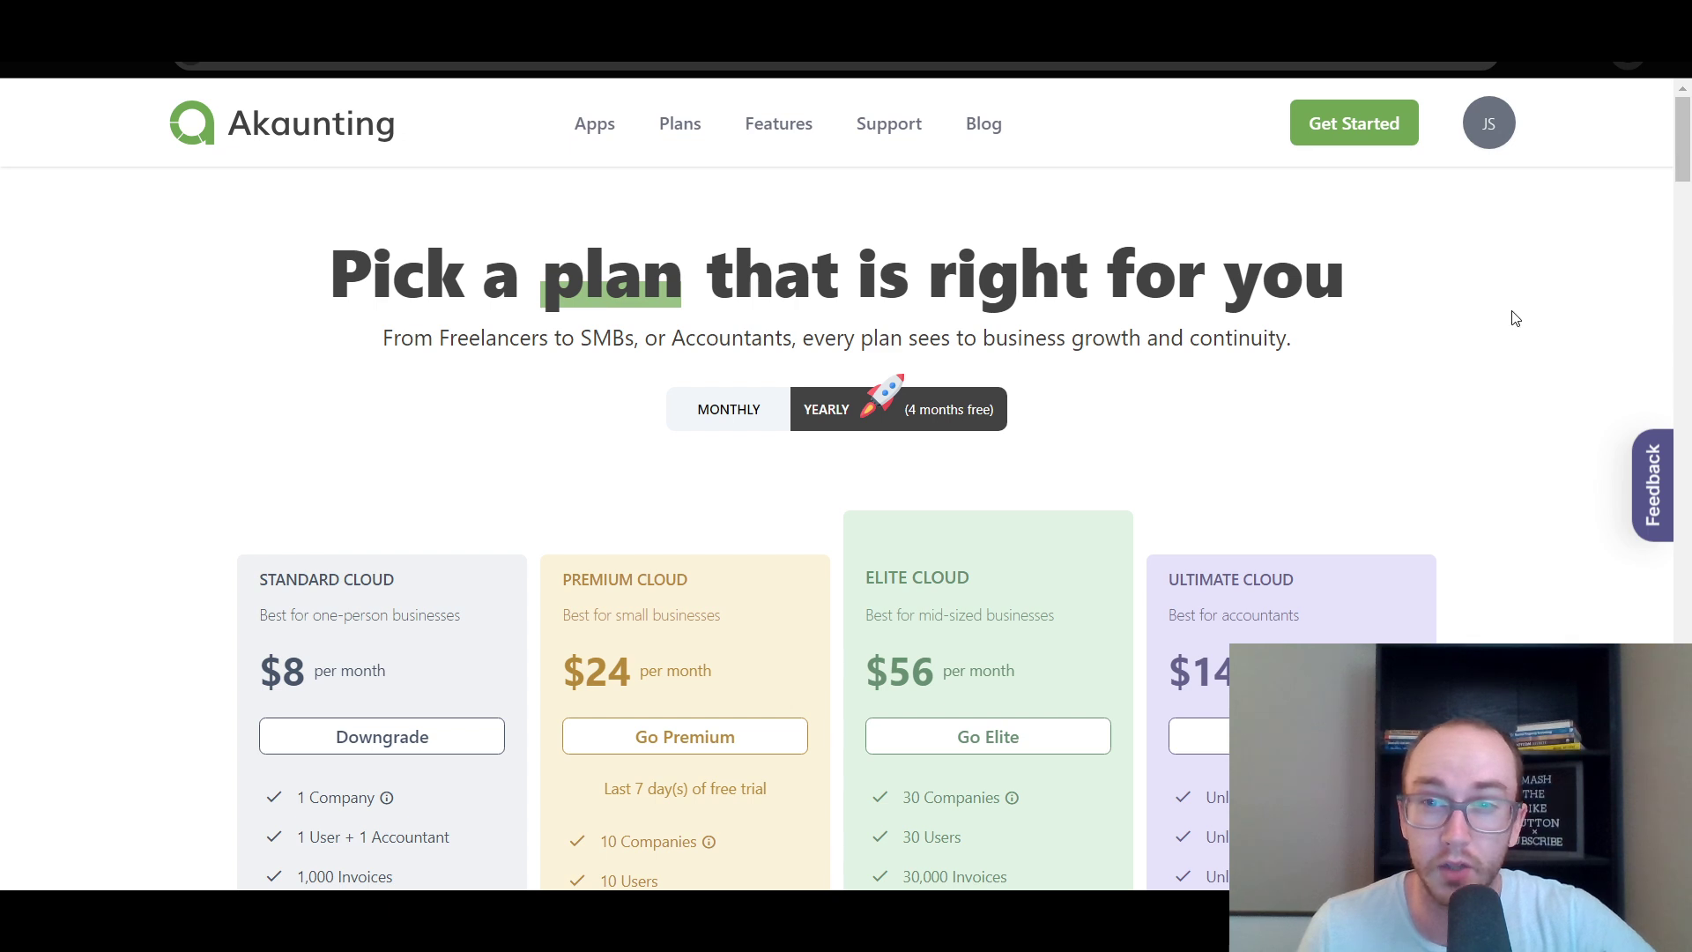
left_click_drag(1672, 139, 1668, 195)
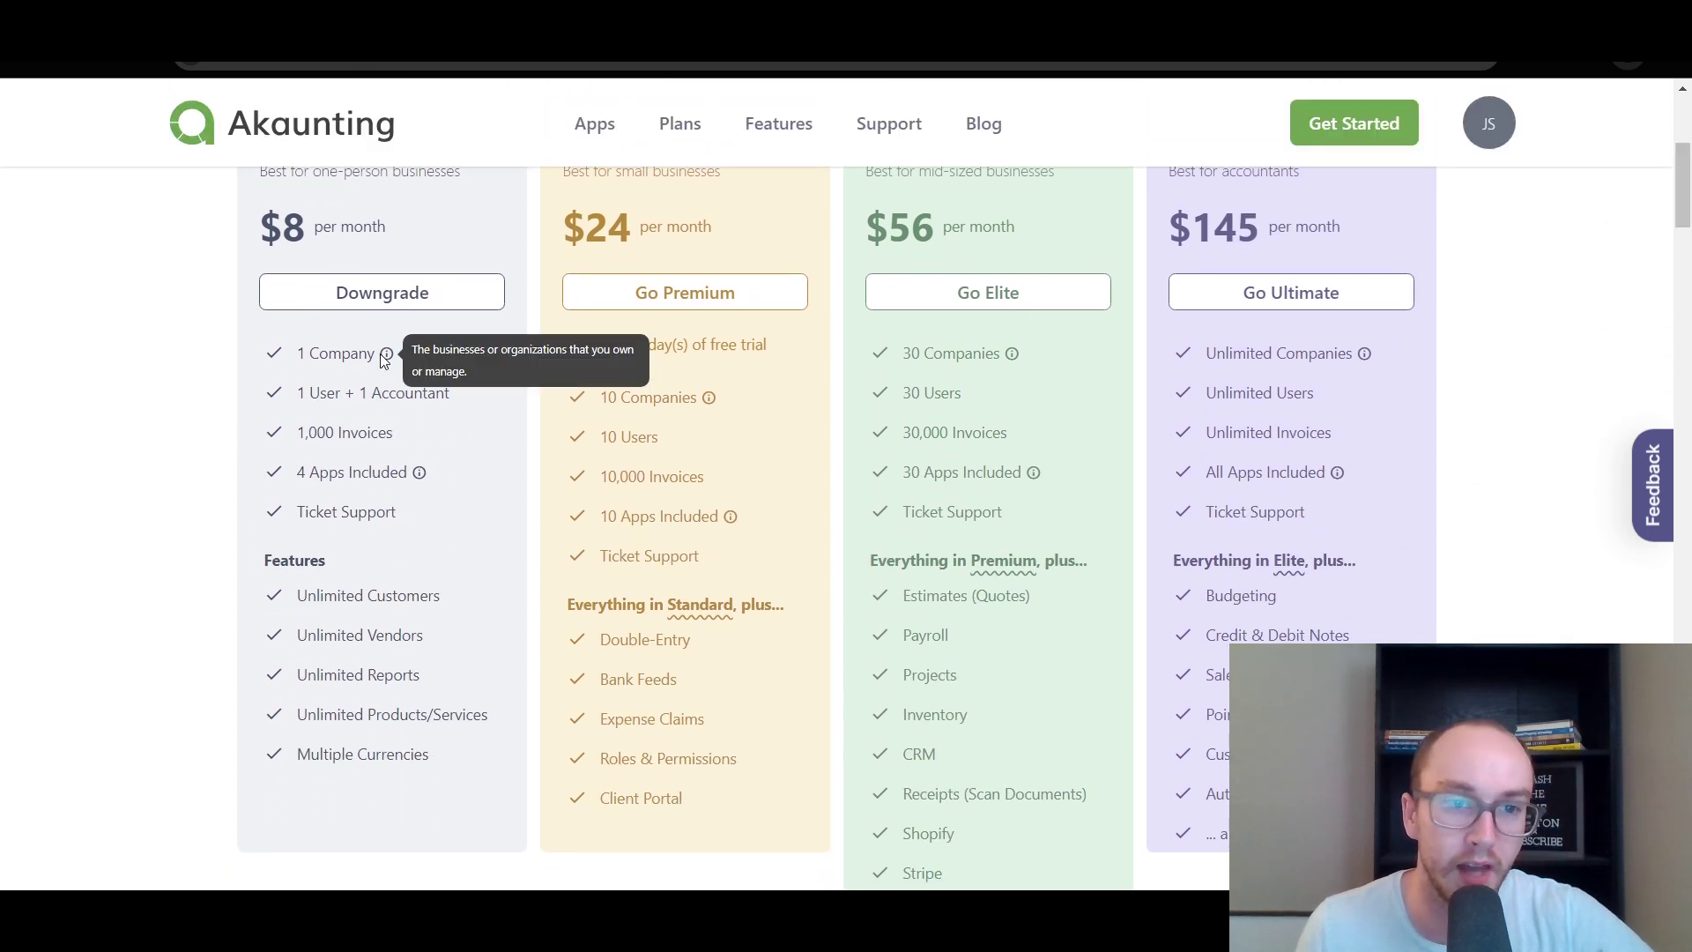
scroll(415, 579, "up", 2)
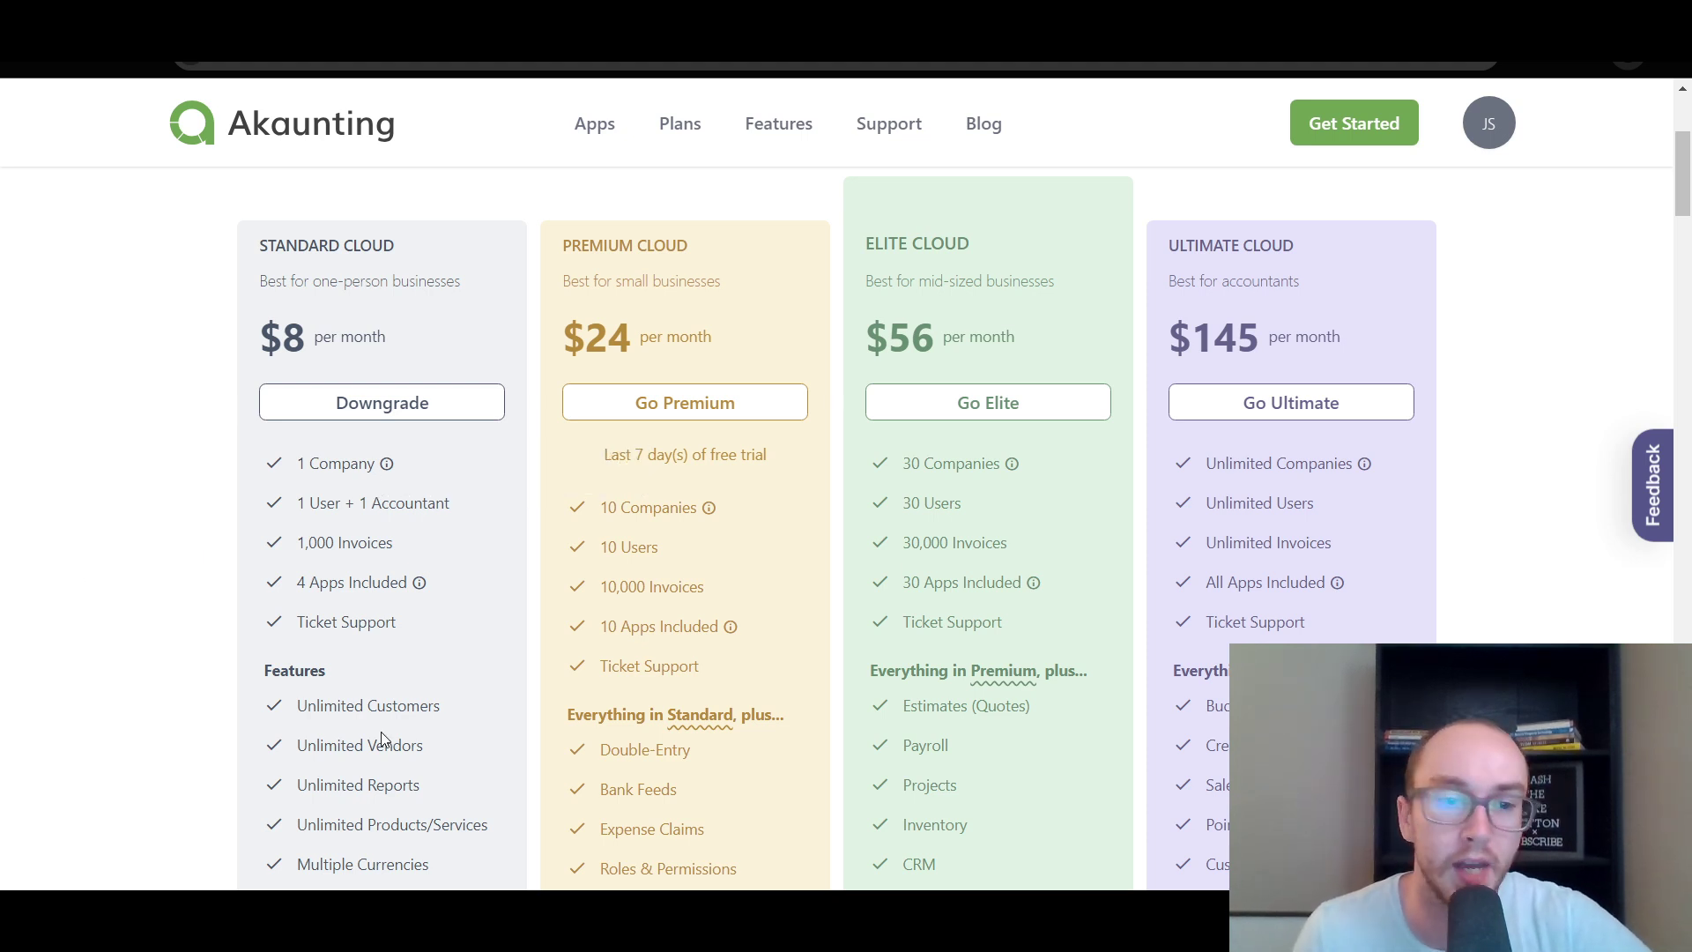
scroll(381, 738, "down", 2)
scroll(319, 772, "up", 1)
scroll(436, 622, "up", 4)
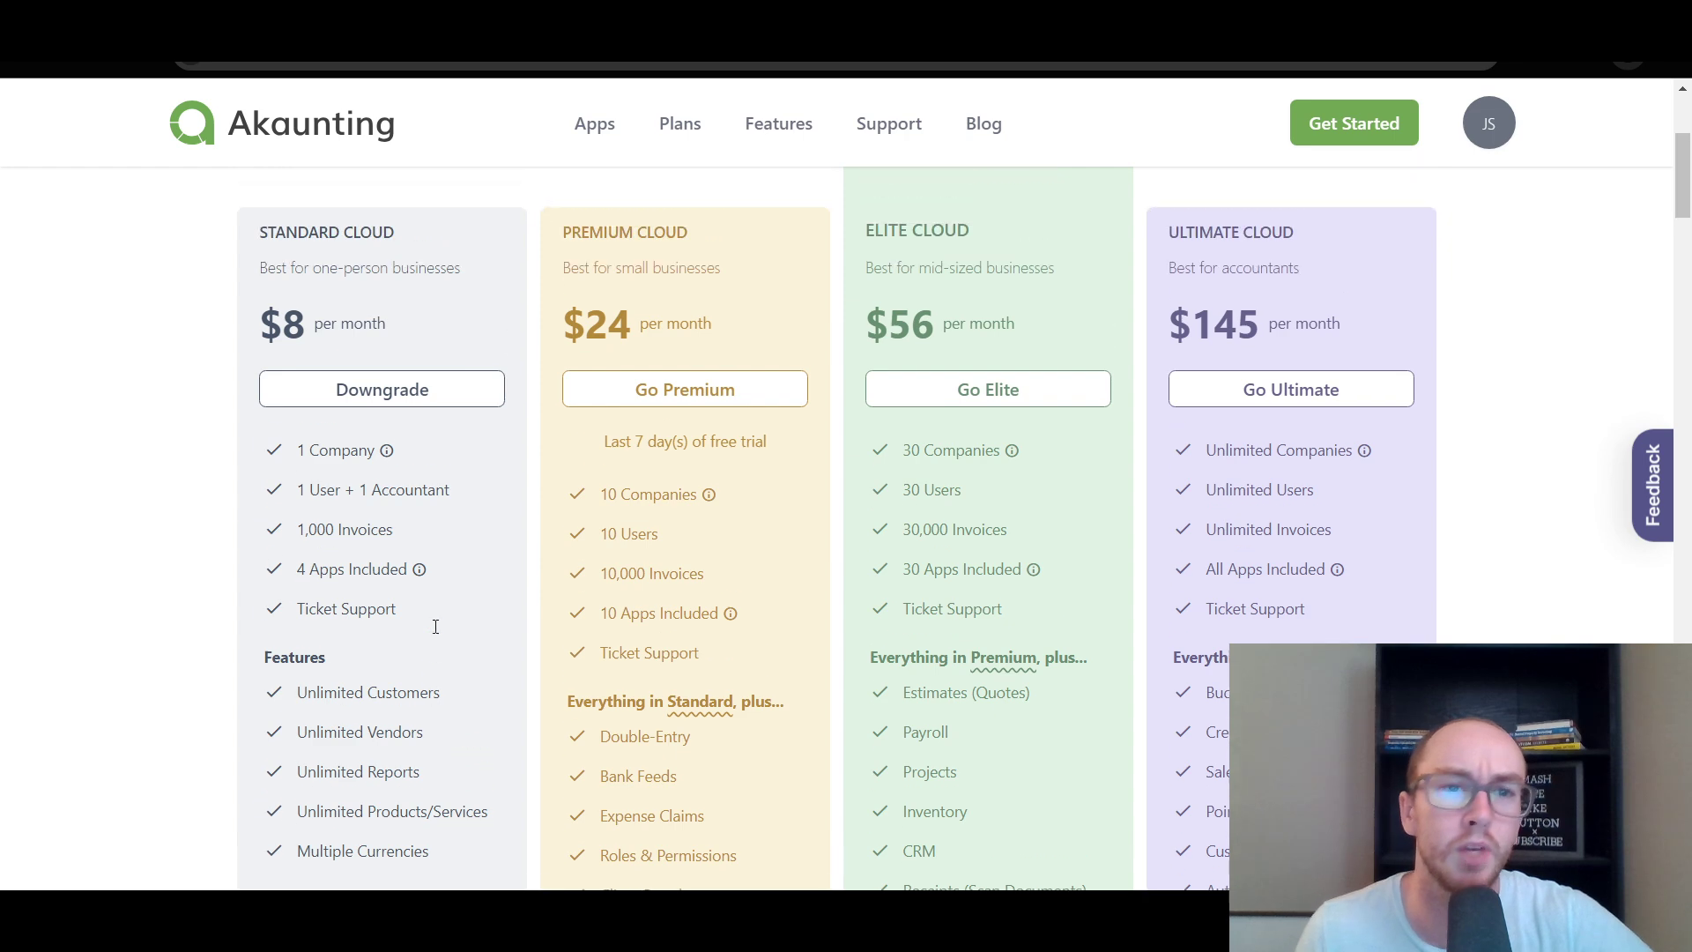
scroll(513, 616, "up", 1)
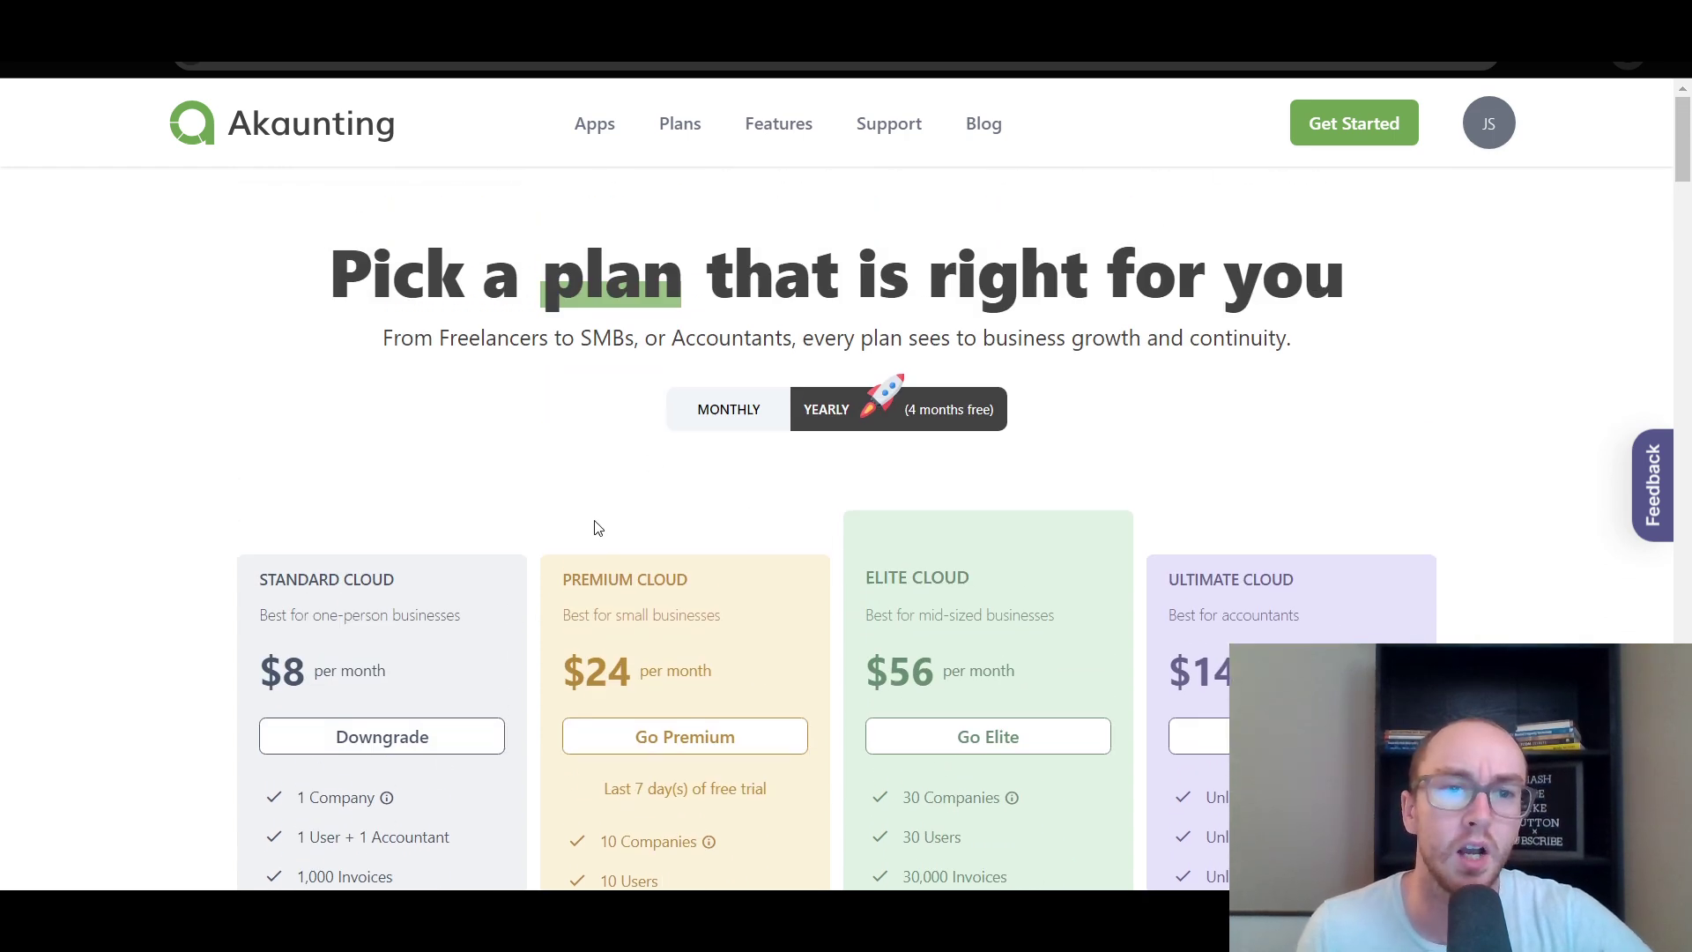
scroll(472, 584, "down", 4)
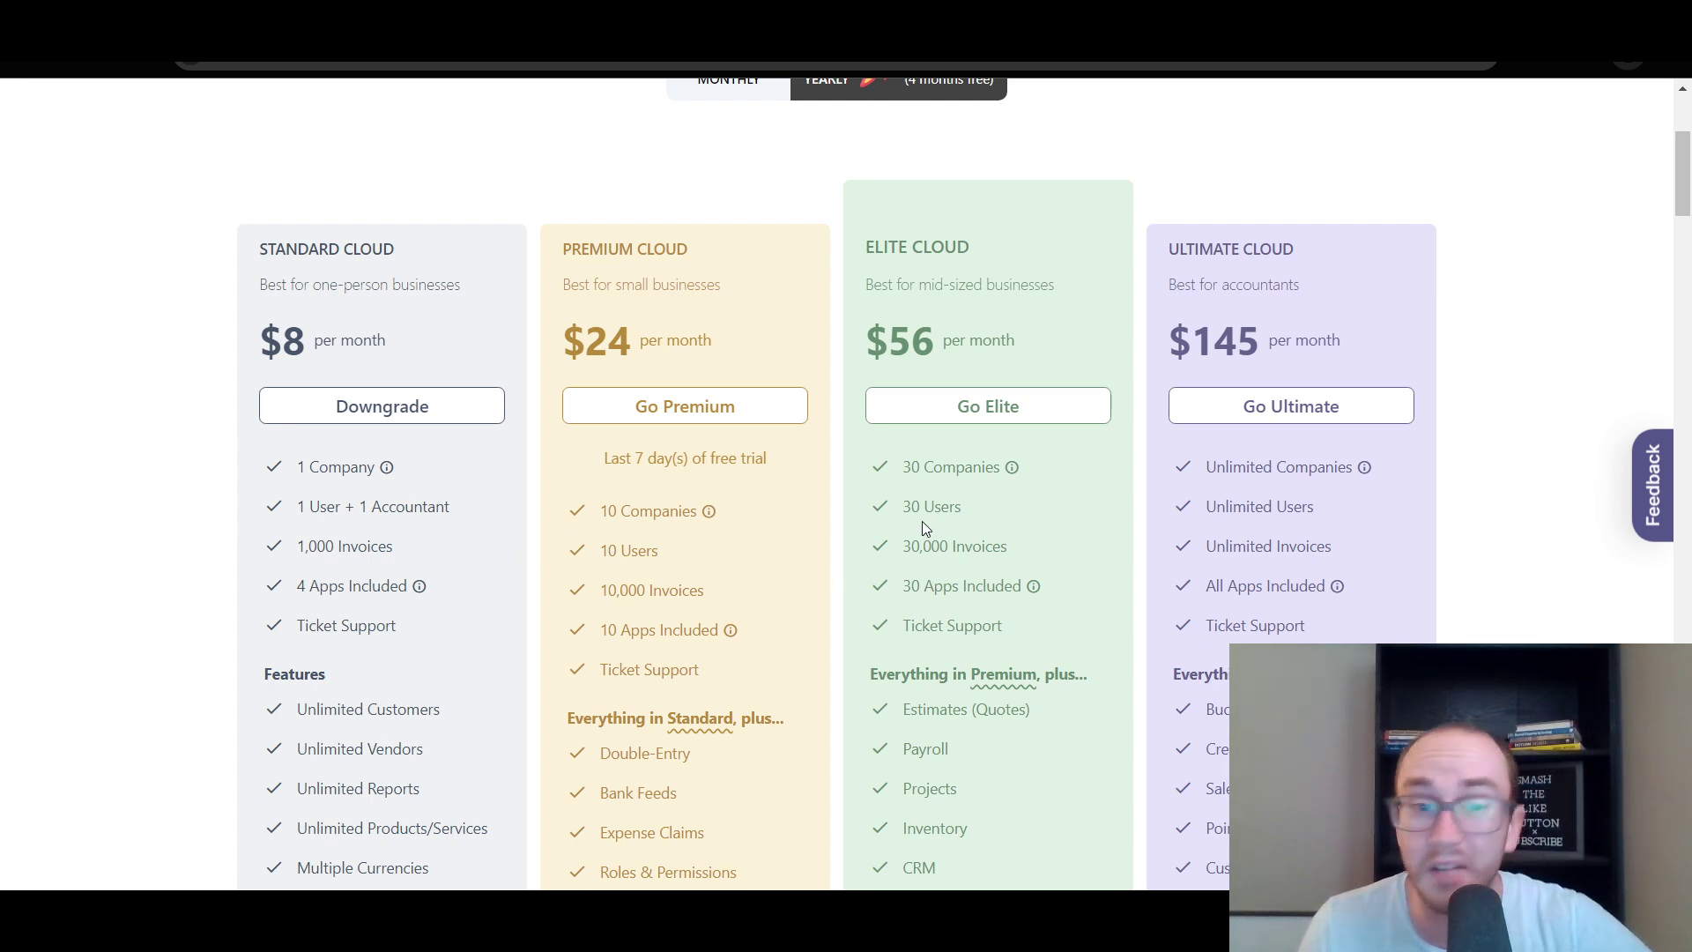
scroll(774, 564, "down", 1)
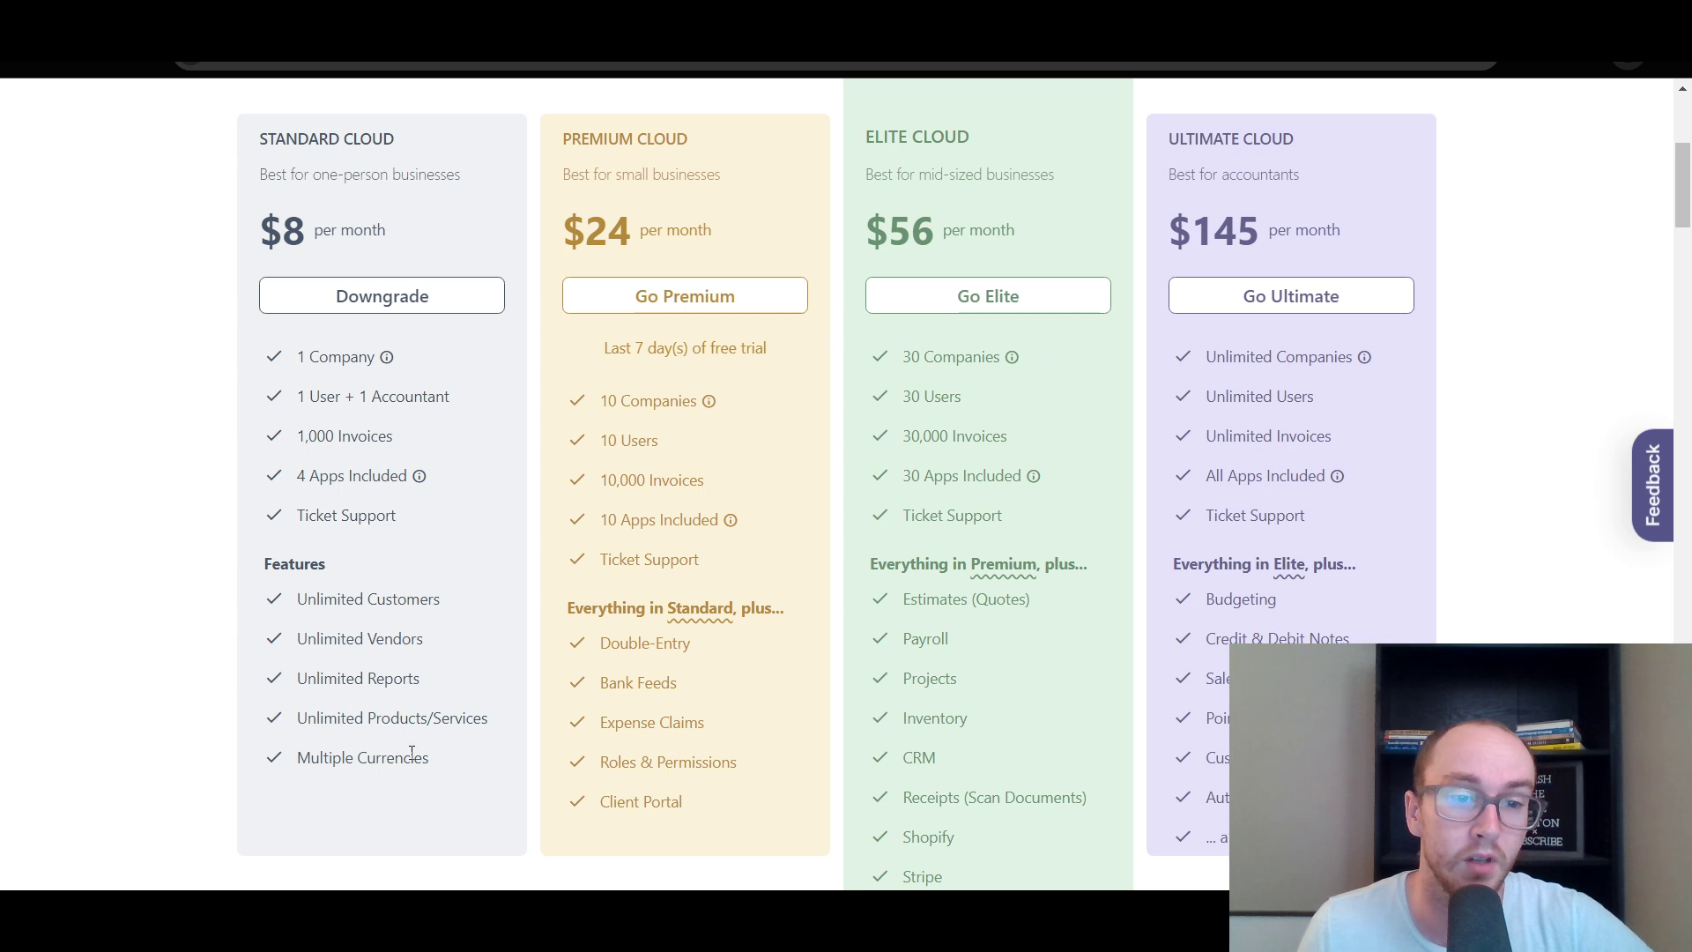
left_click_drag(412, 751, 331, 573)
left_click(344, 616)
scroll(345, 610, "up", 1)
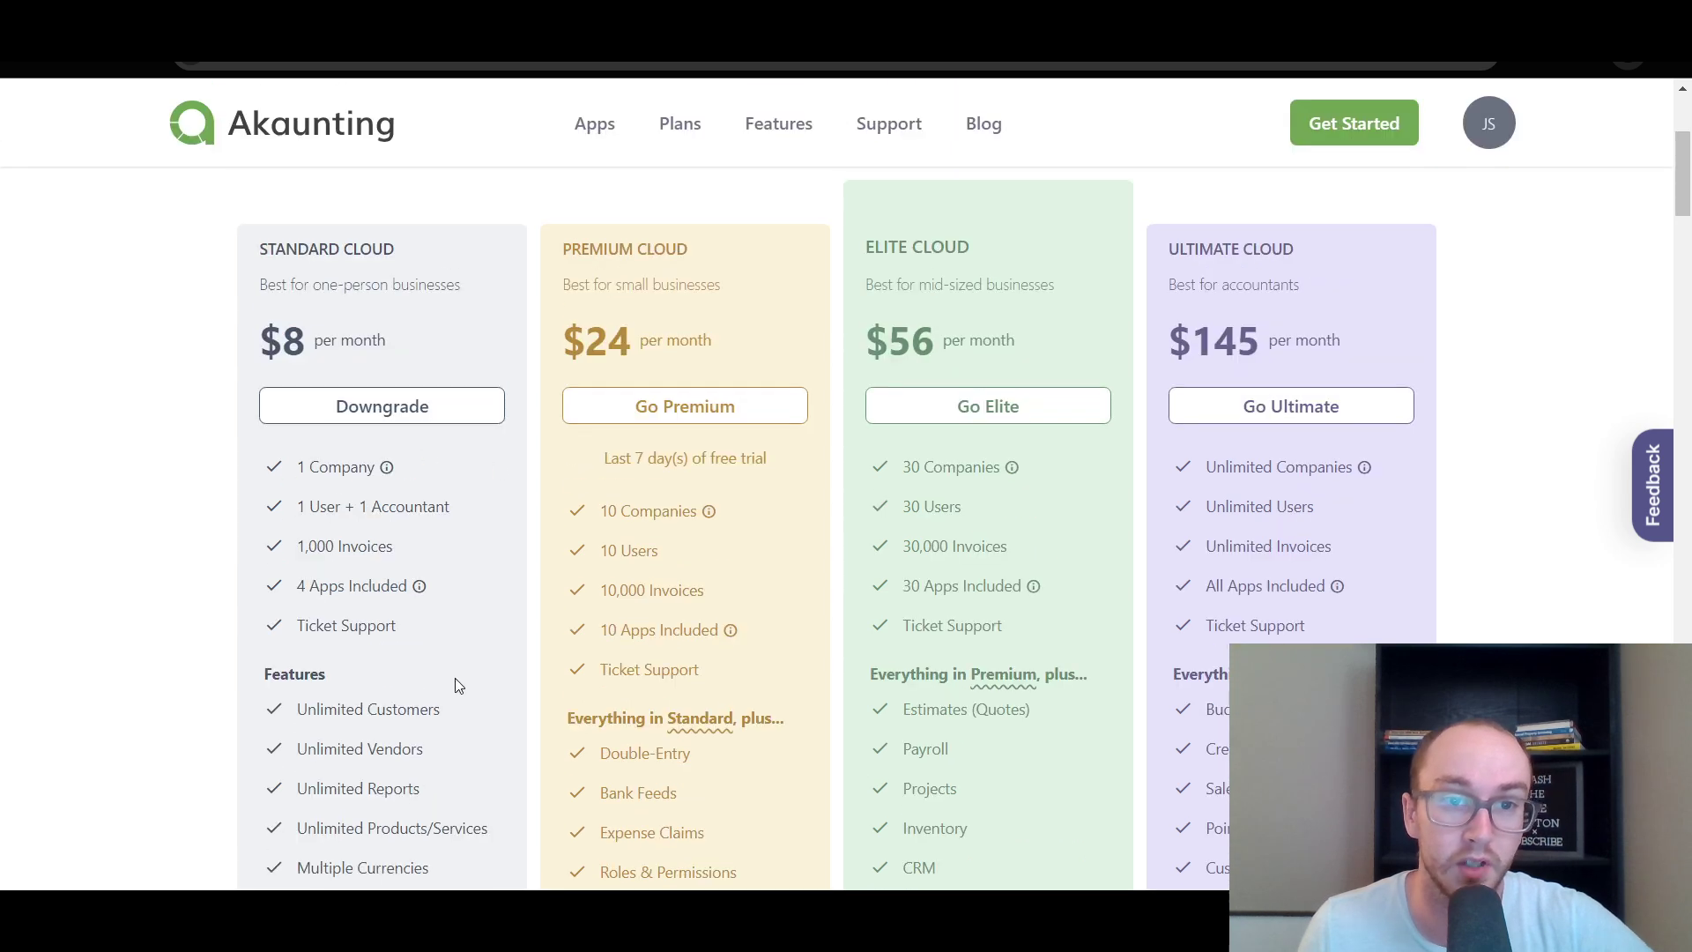
scroll(457, 686, "down", 2)
scroll(730, 710, "up", 1)
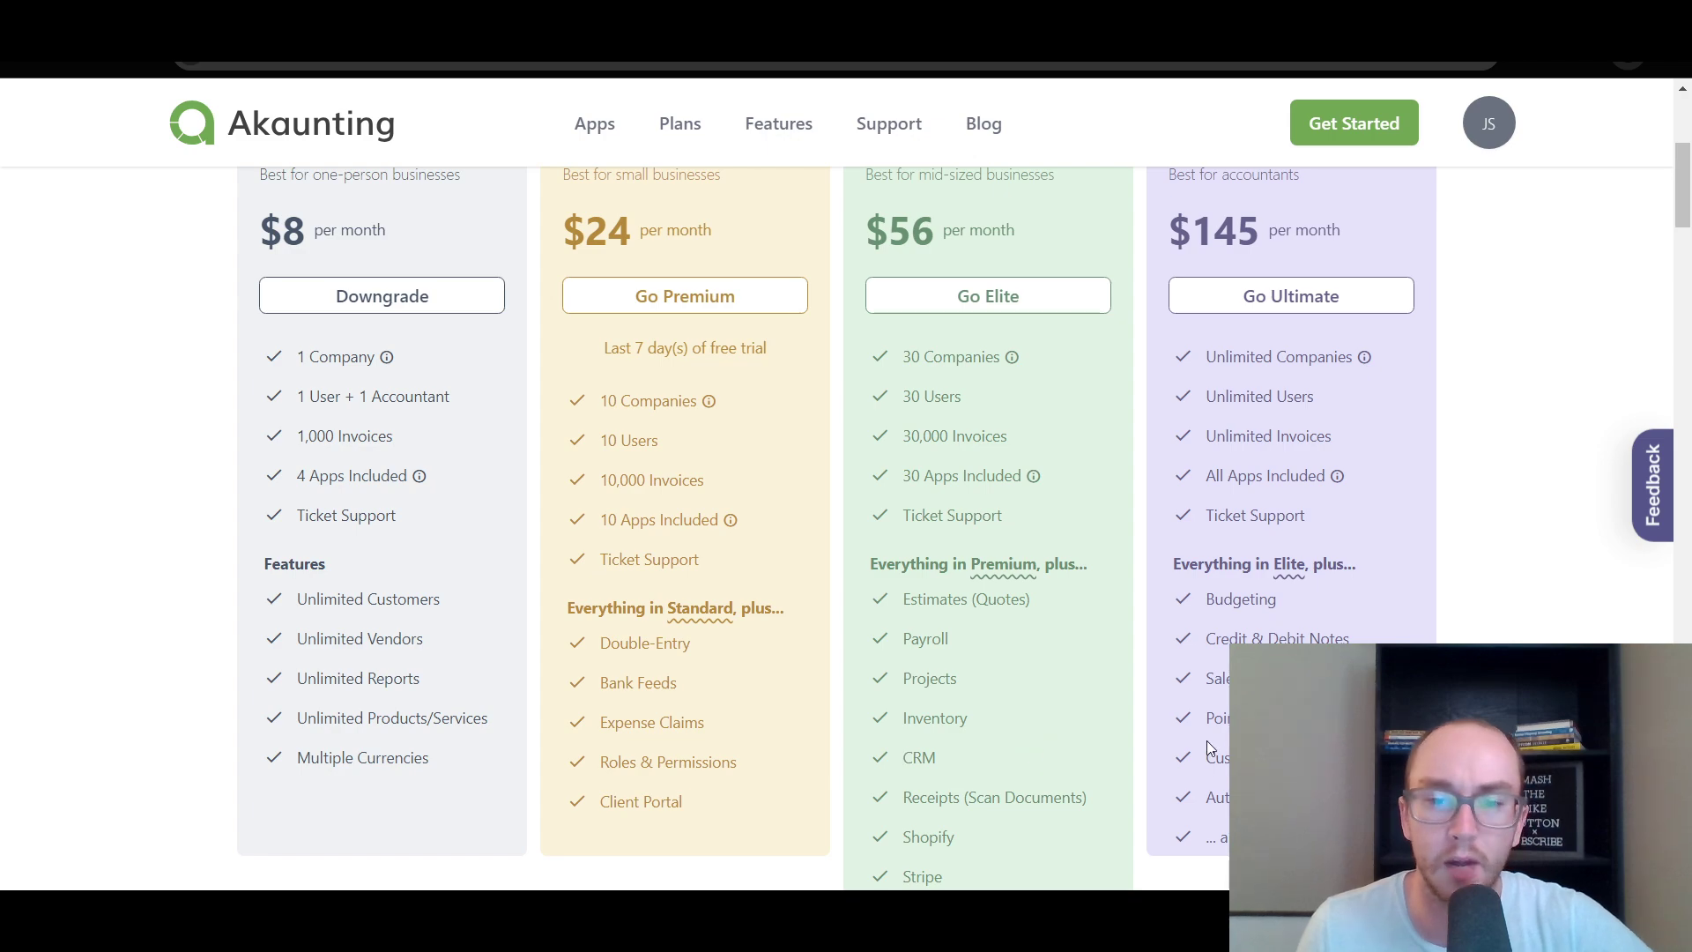
Step: Examine the complete features comparison list across the four cloud plans
scroll(1036, 749, "down", 2)
scroll(937, 766, "down", 7)
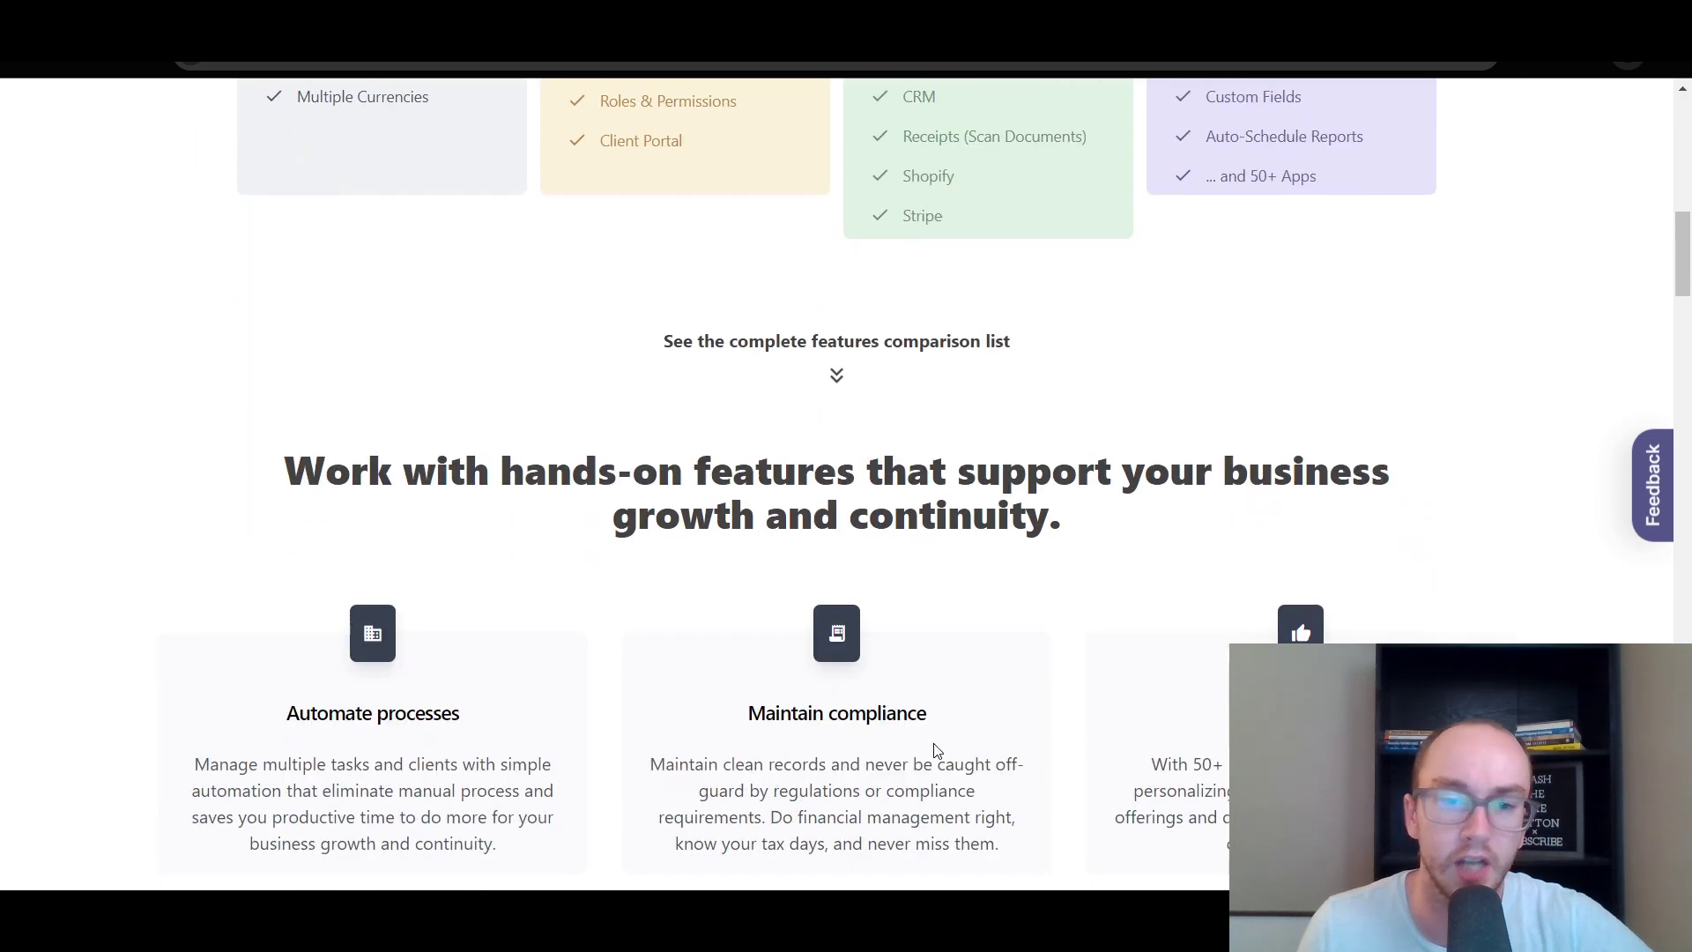
scroll(934, 476, "up", 3)
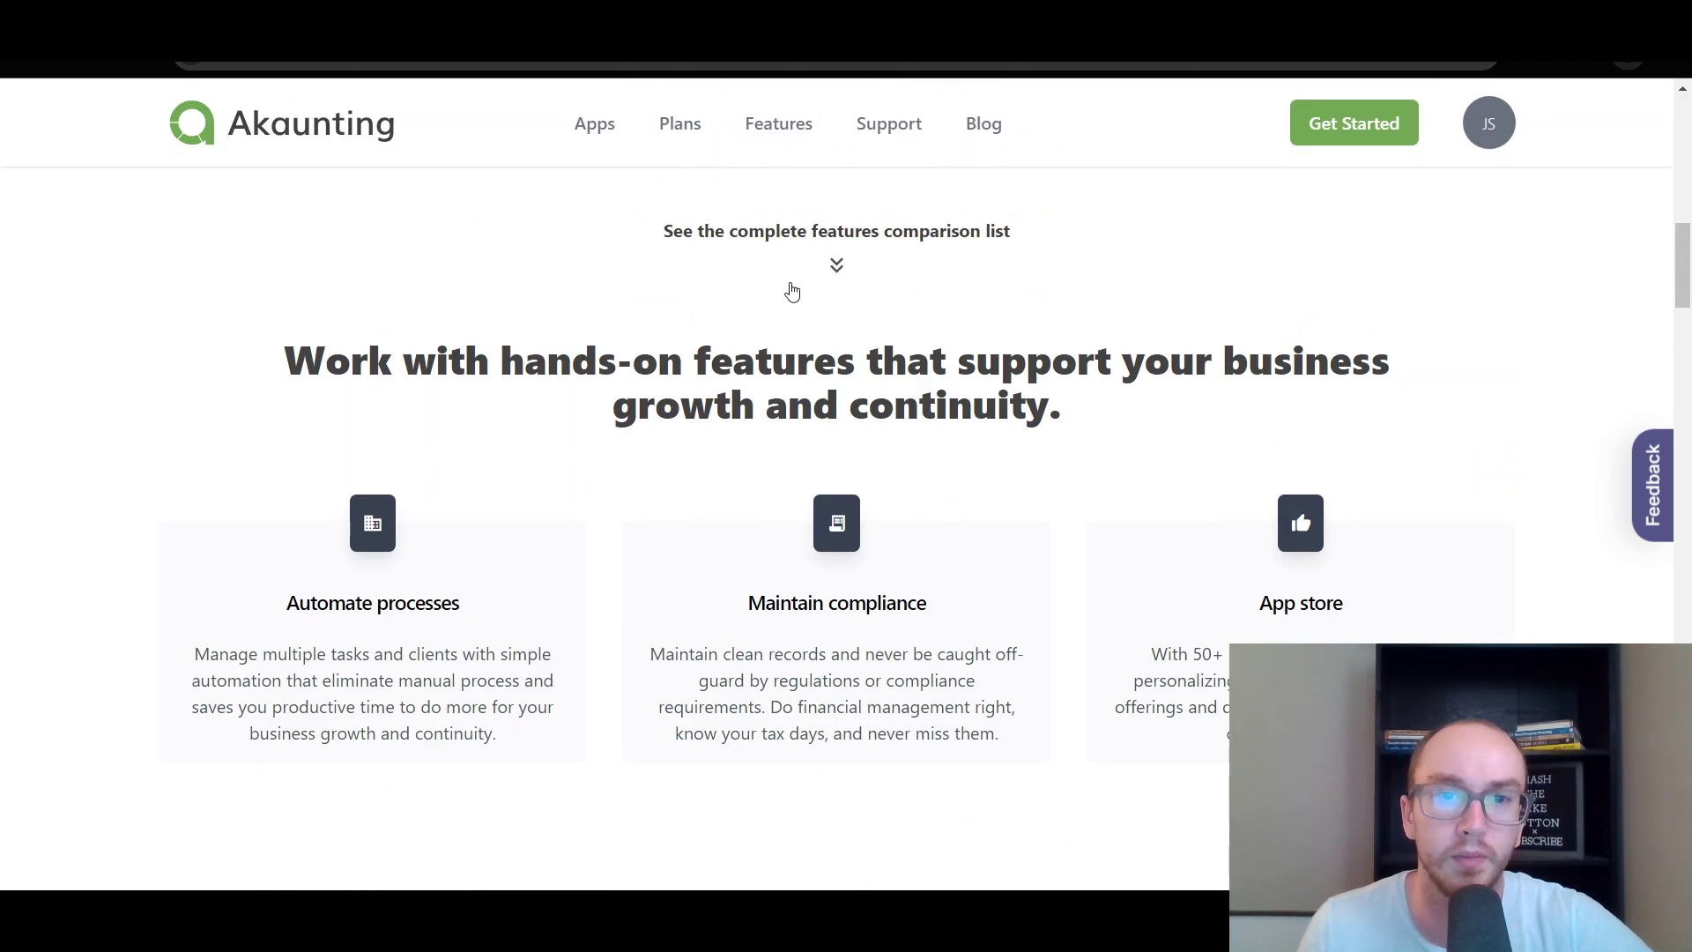
scroll(987, 384, "down", 8)
scroll(985, 384, "down", 15)
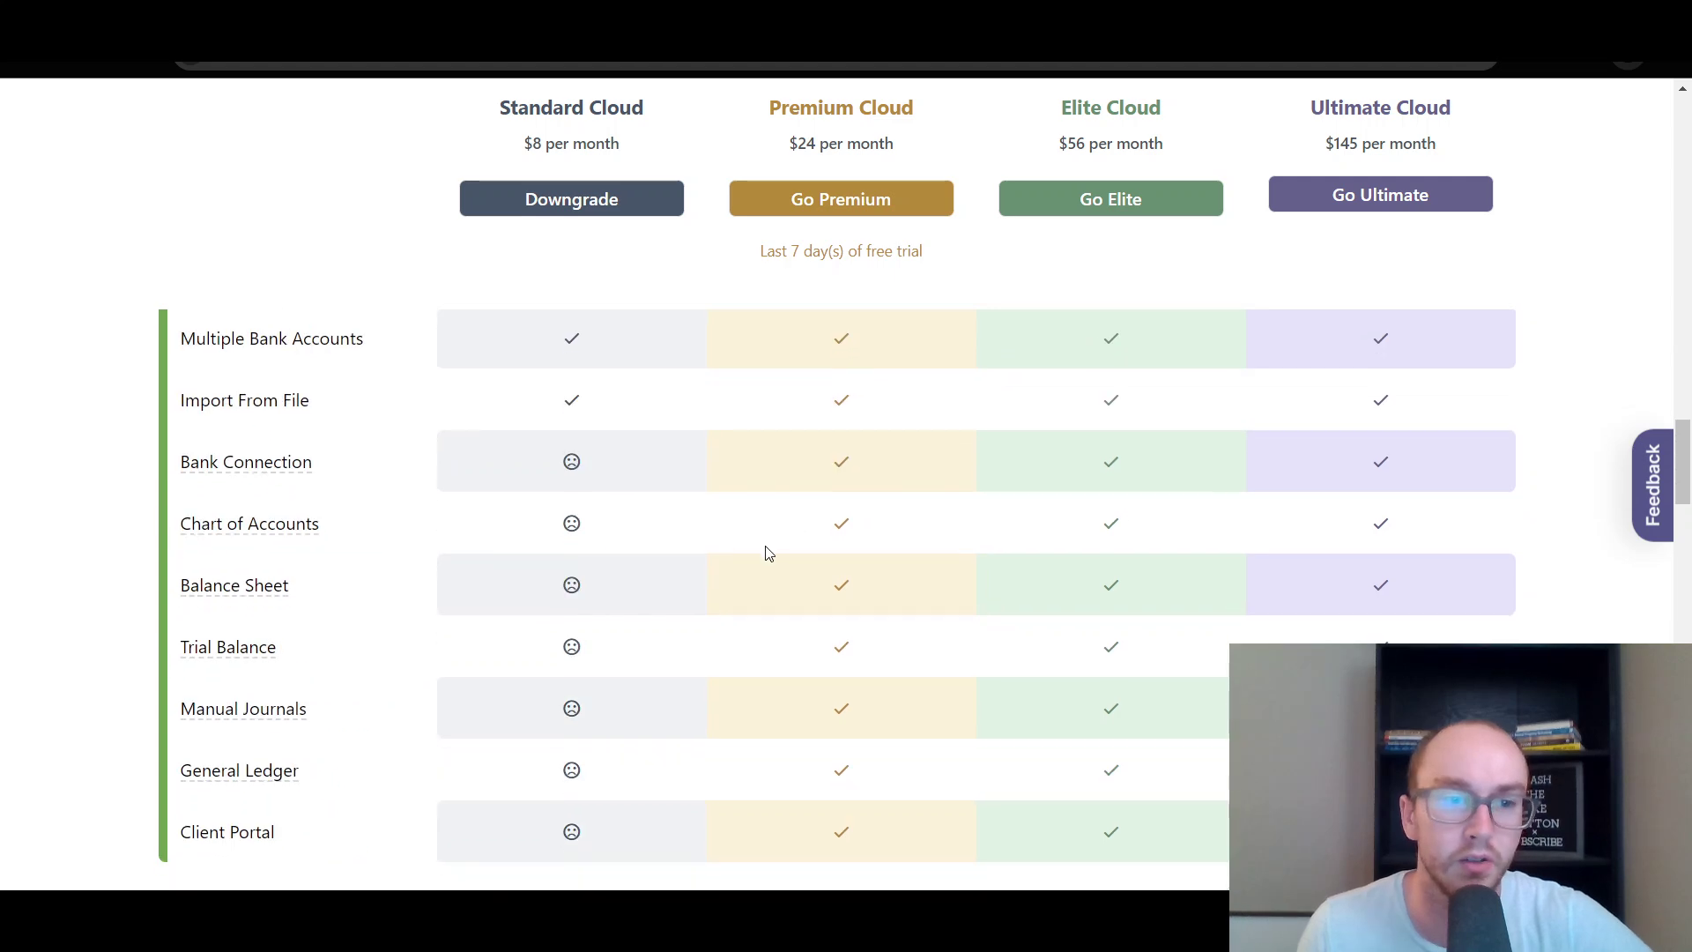
scroll(763, 570, "down", 4)
scroll(763, 570, "up", 12)
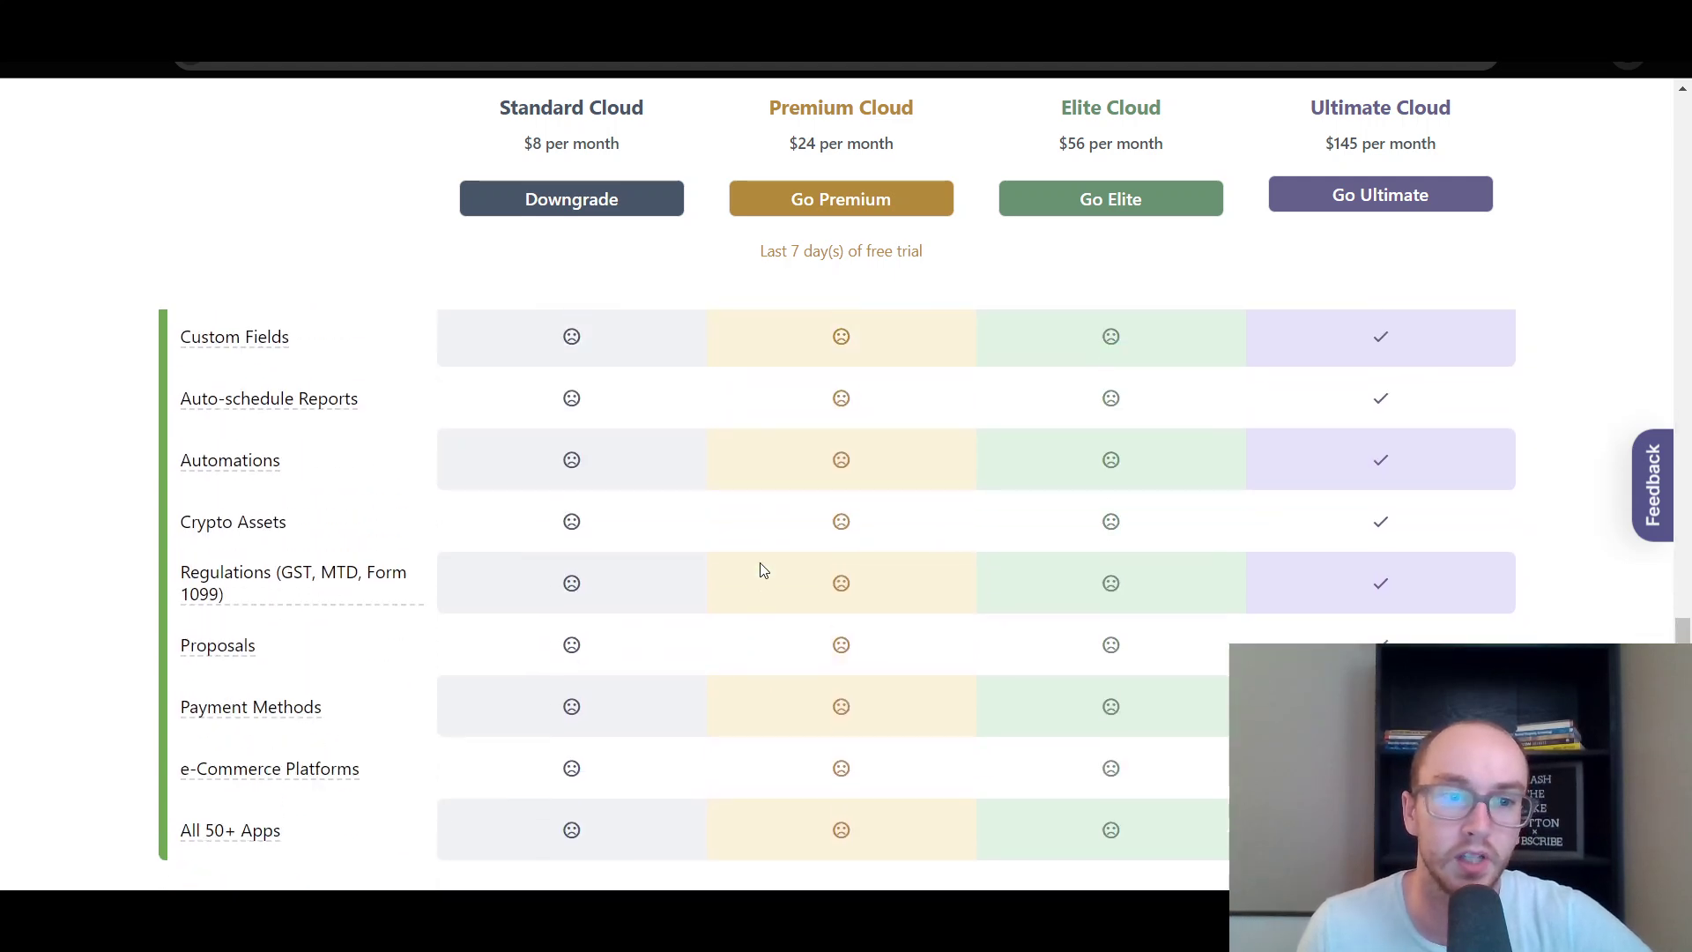
scroll(763, 570, "up", 8)
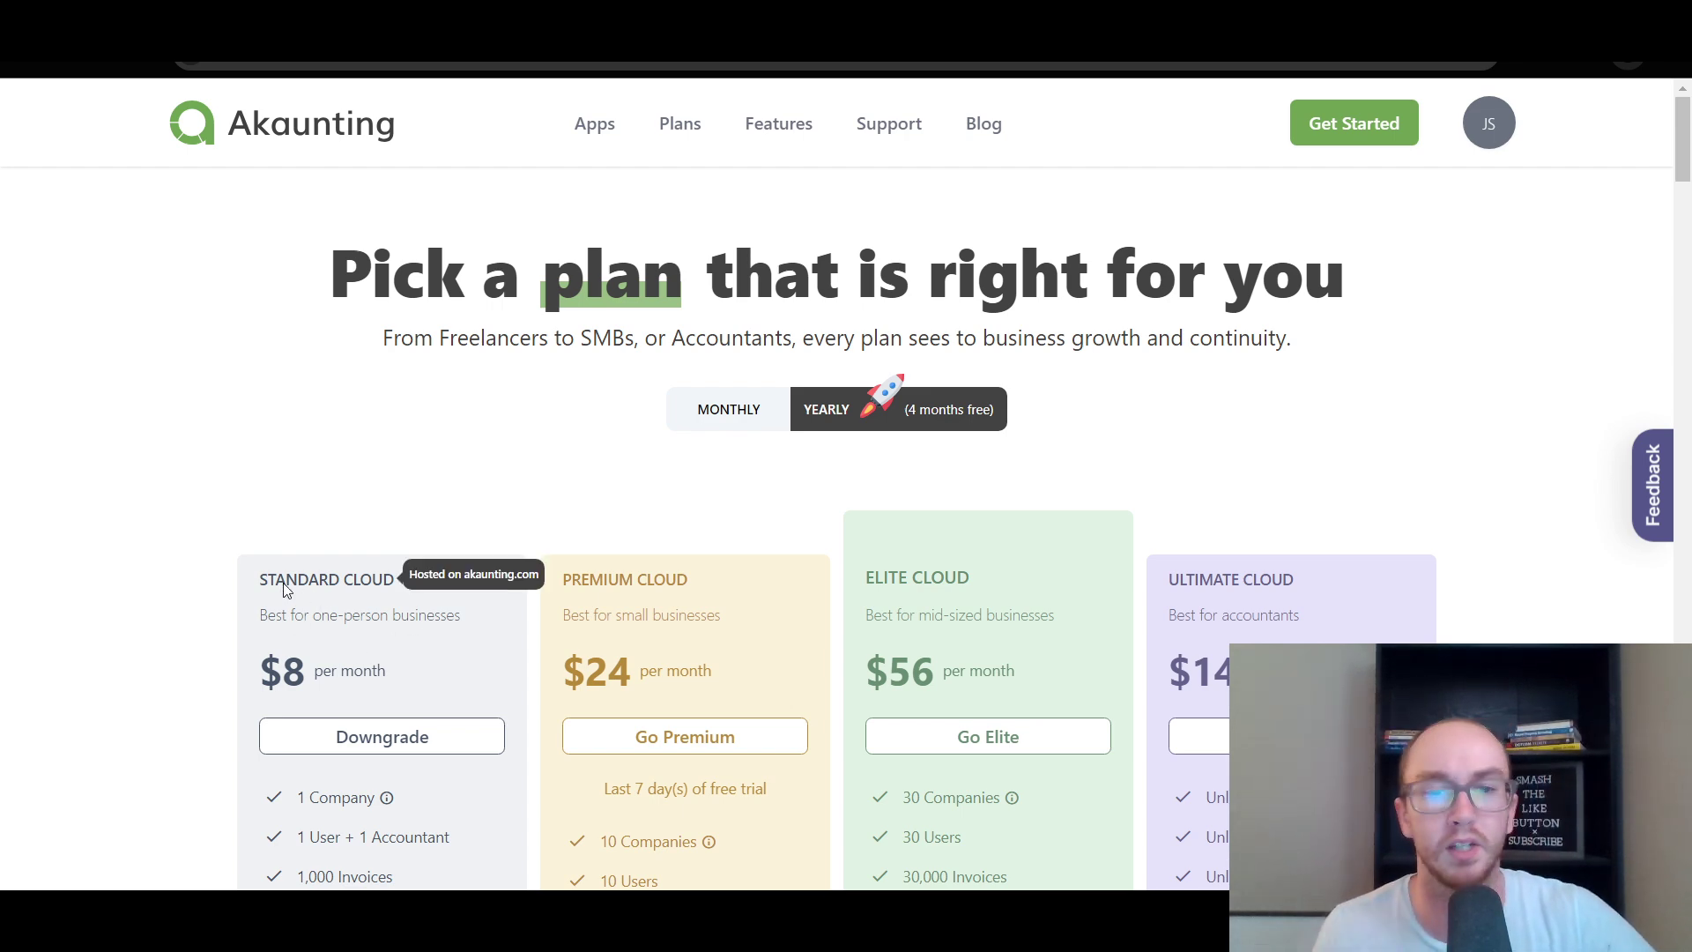
Step: Leave the plans page and switch to the company's accounting dashboard
left_click(412, 17)
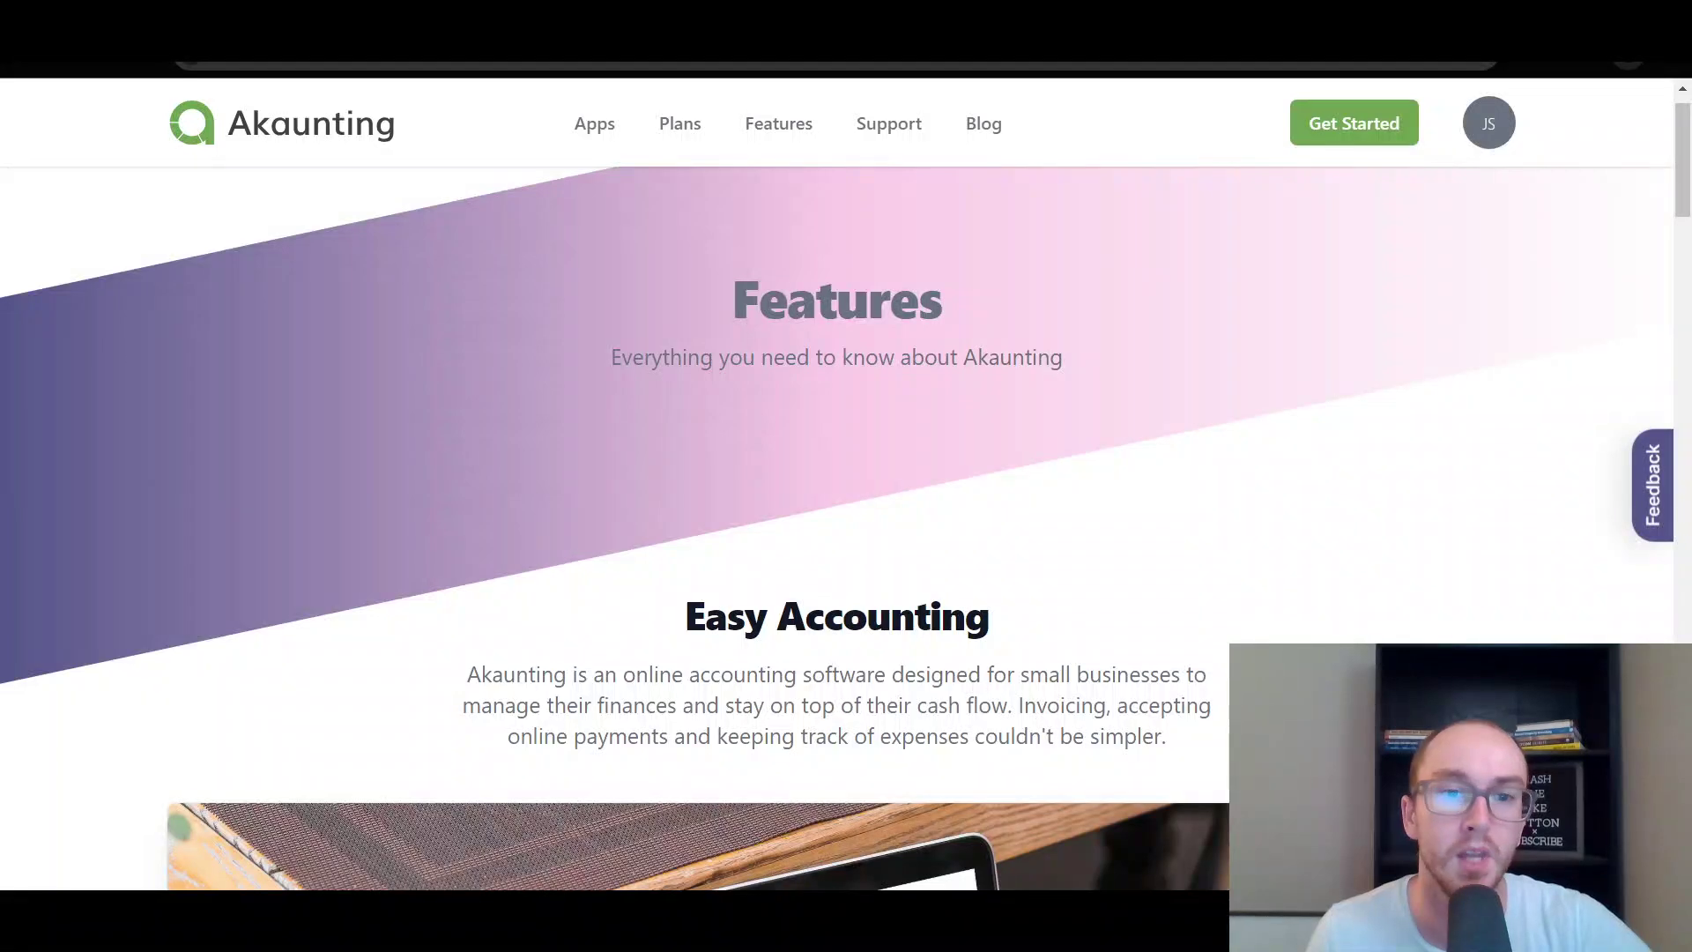
left_click(687, 17)
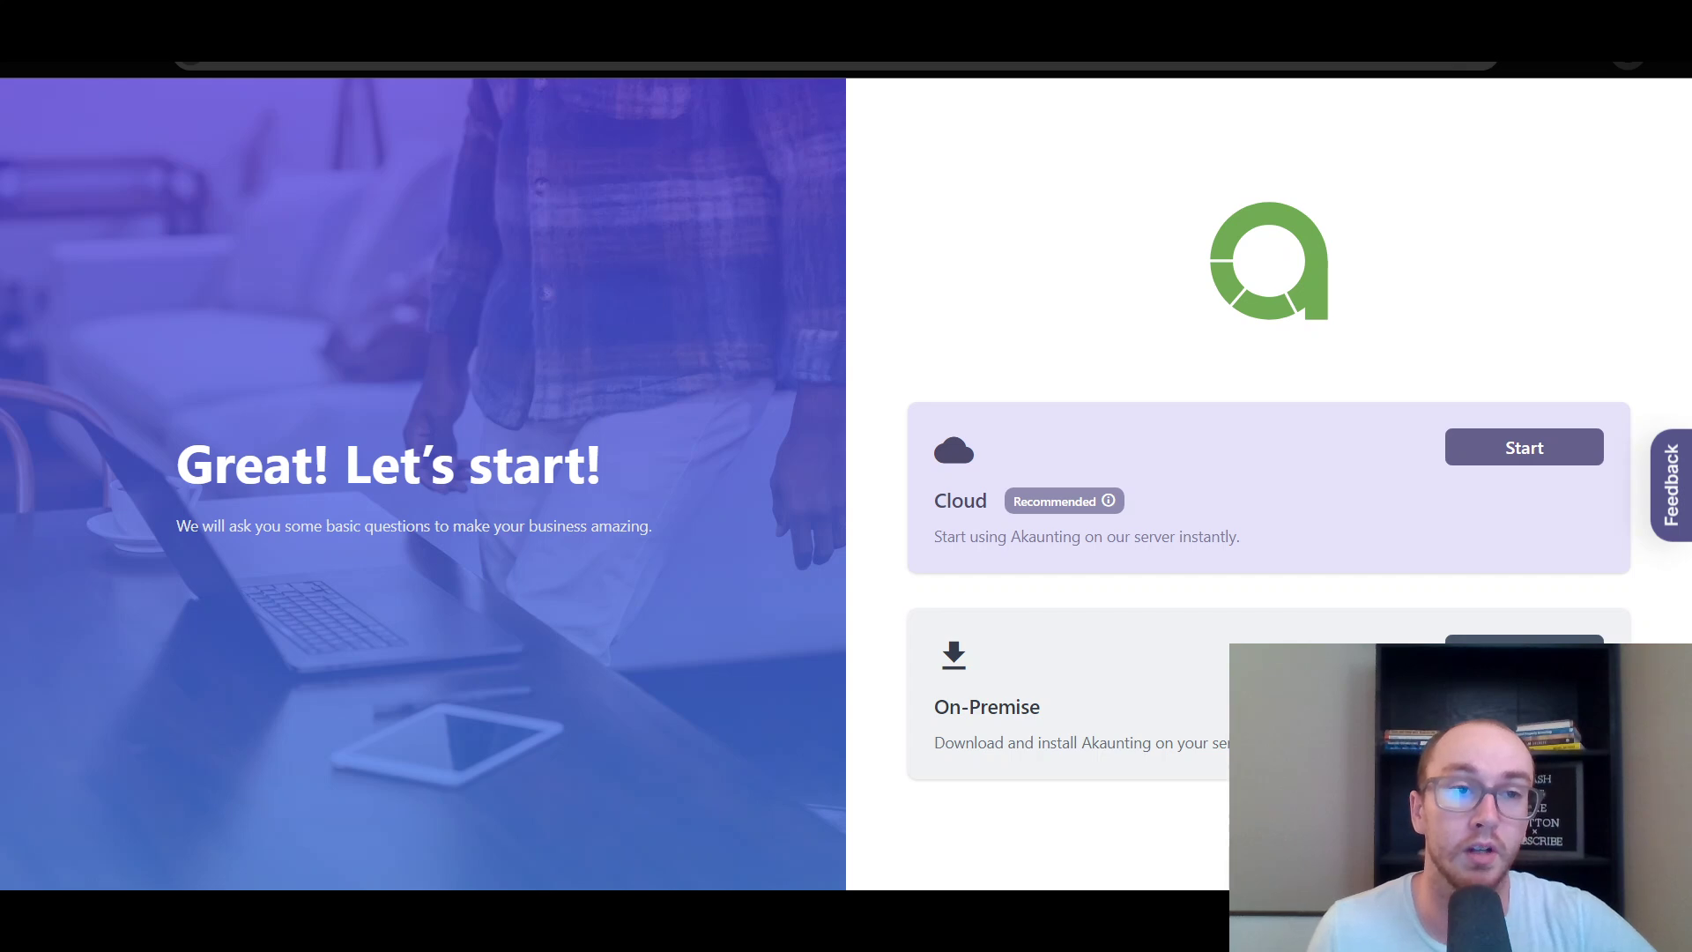
left_click(962, 18)
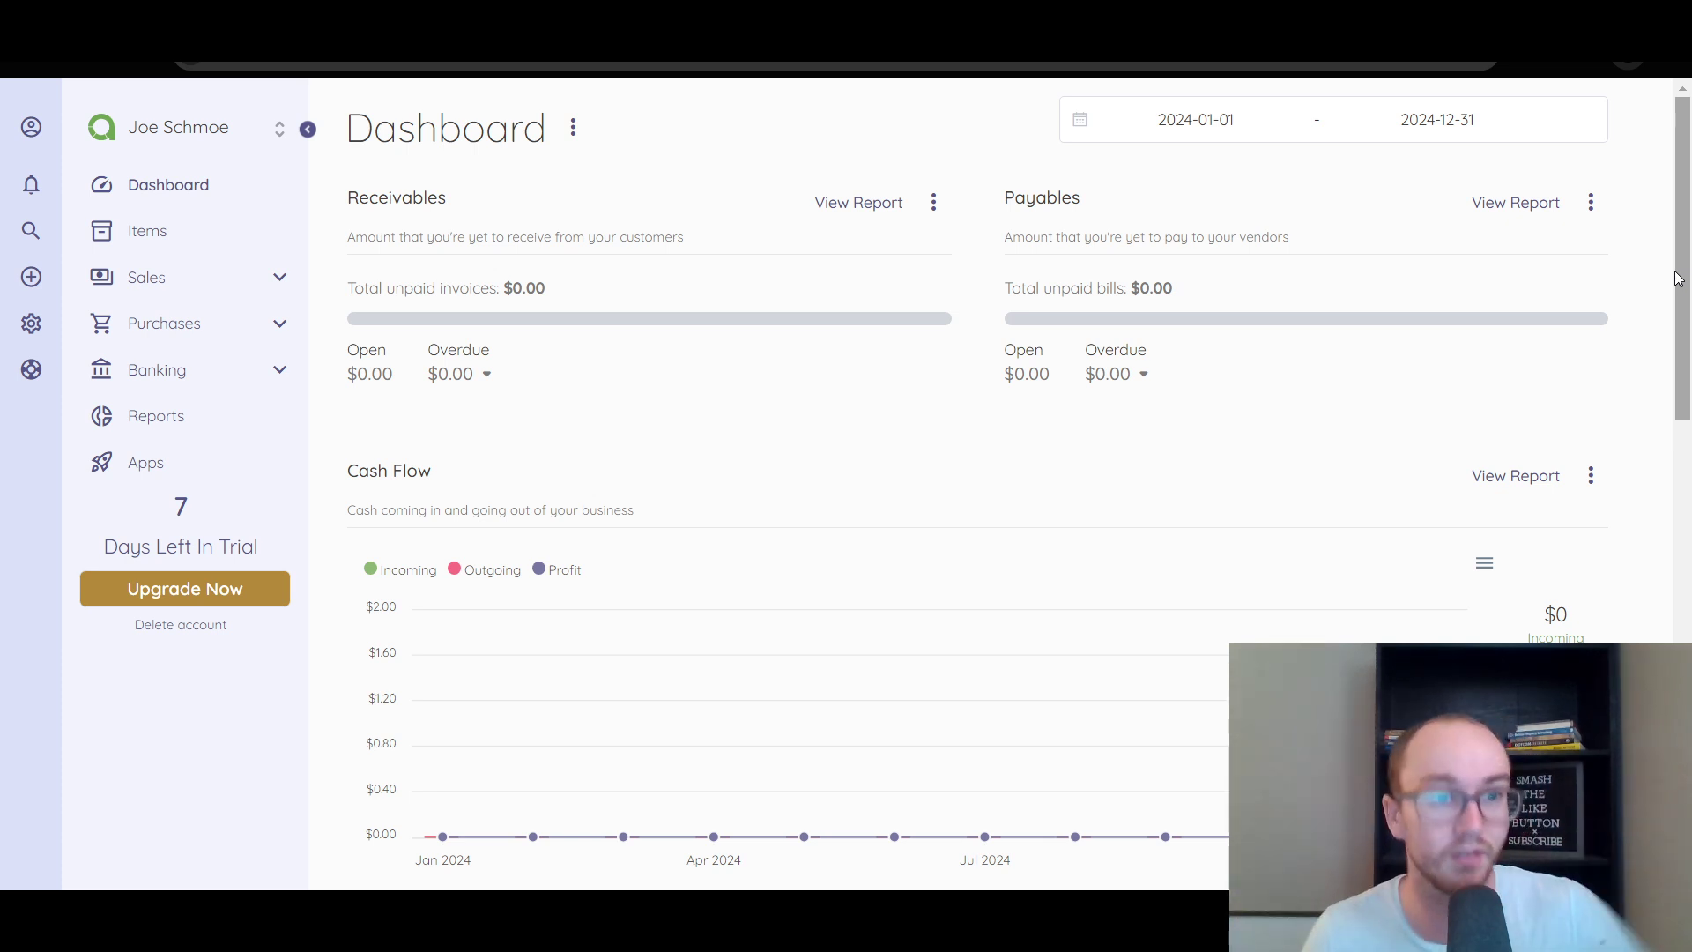
left_click(276, 374)
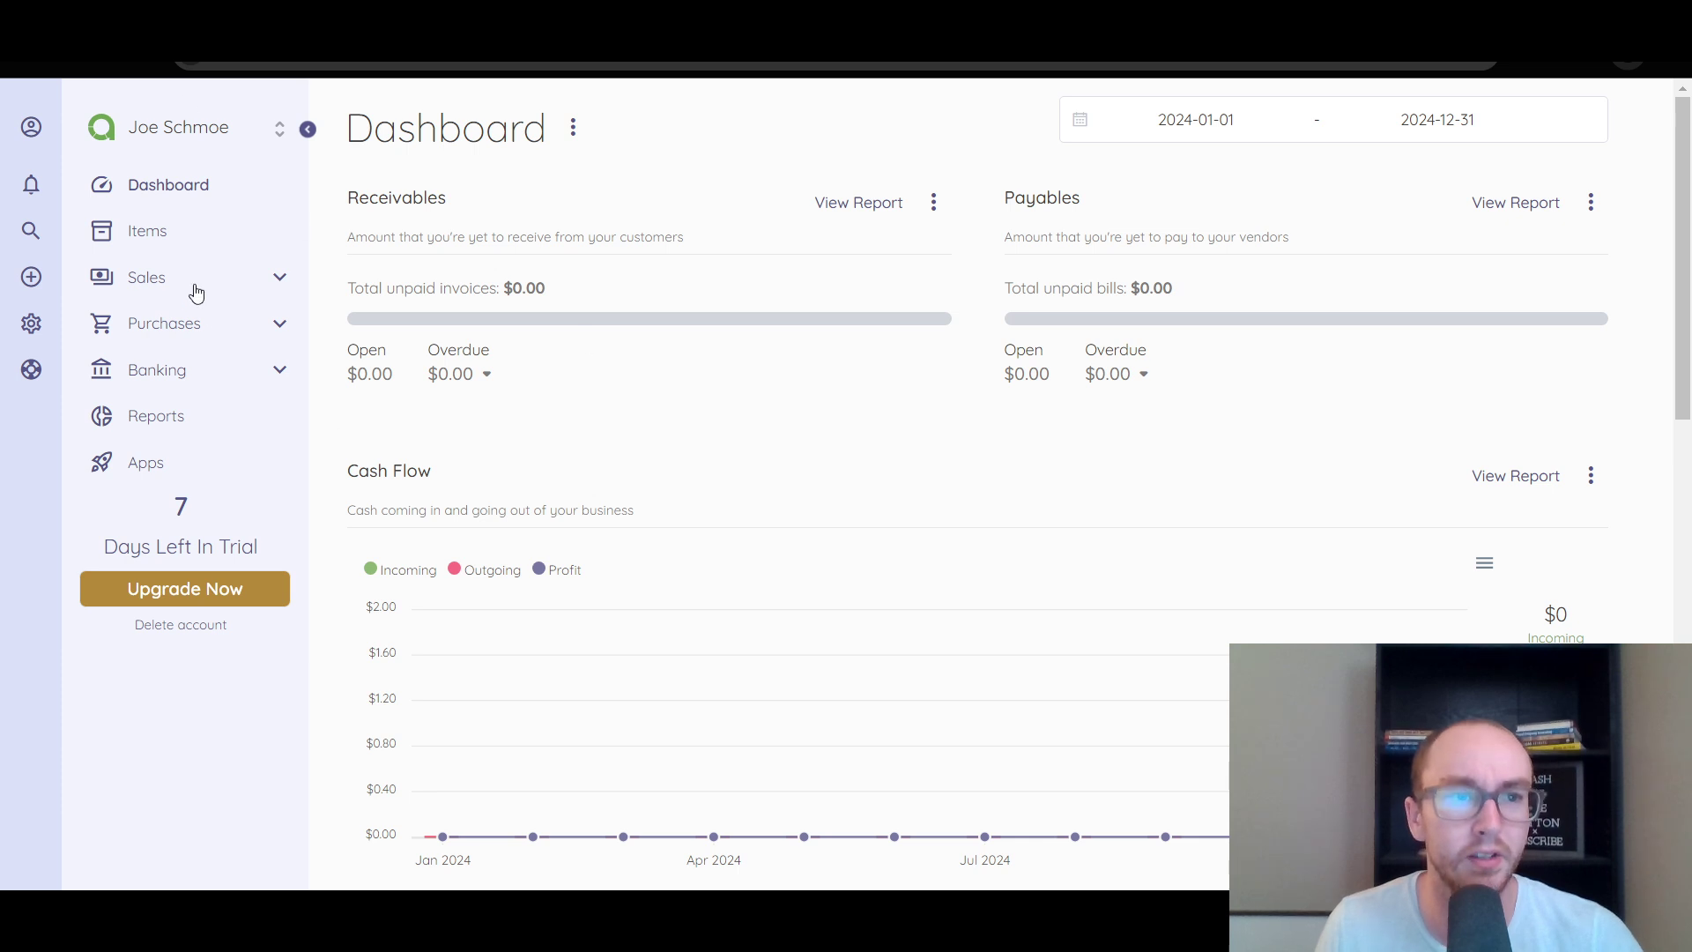
Step: View the company switcher options without changing company and open the Items page
left_click(281, 131)
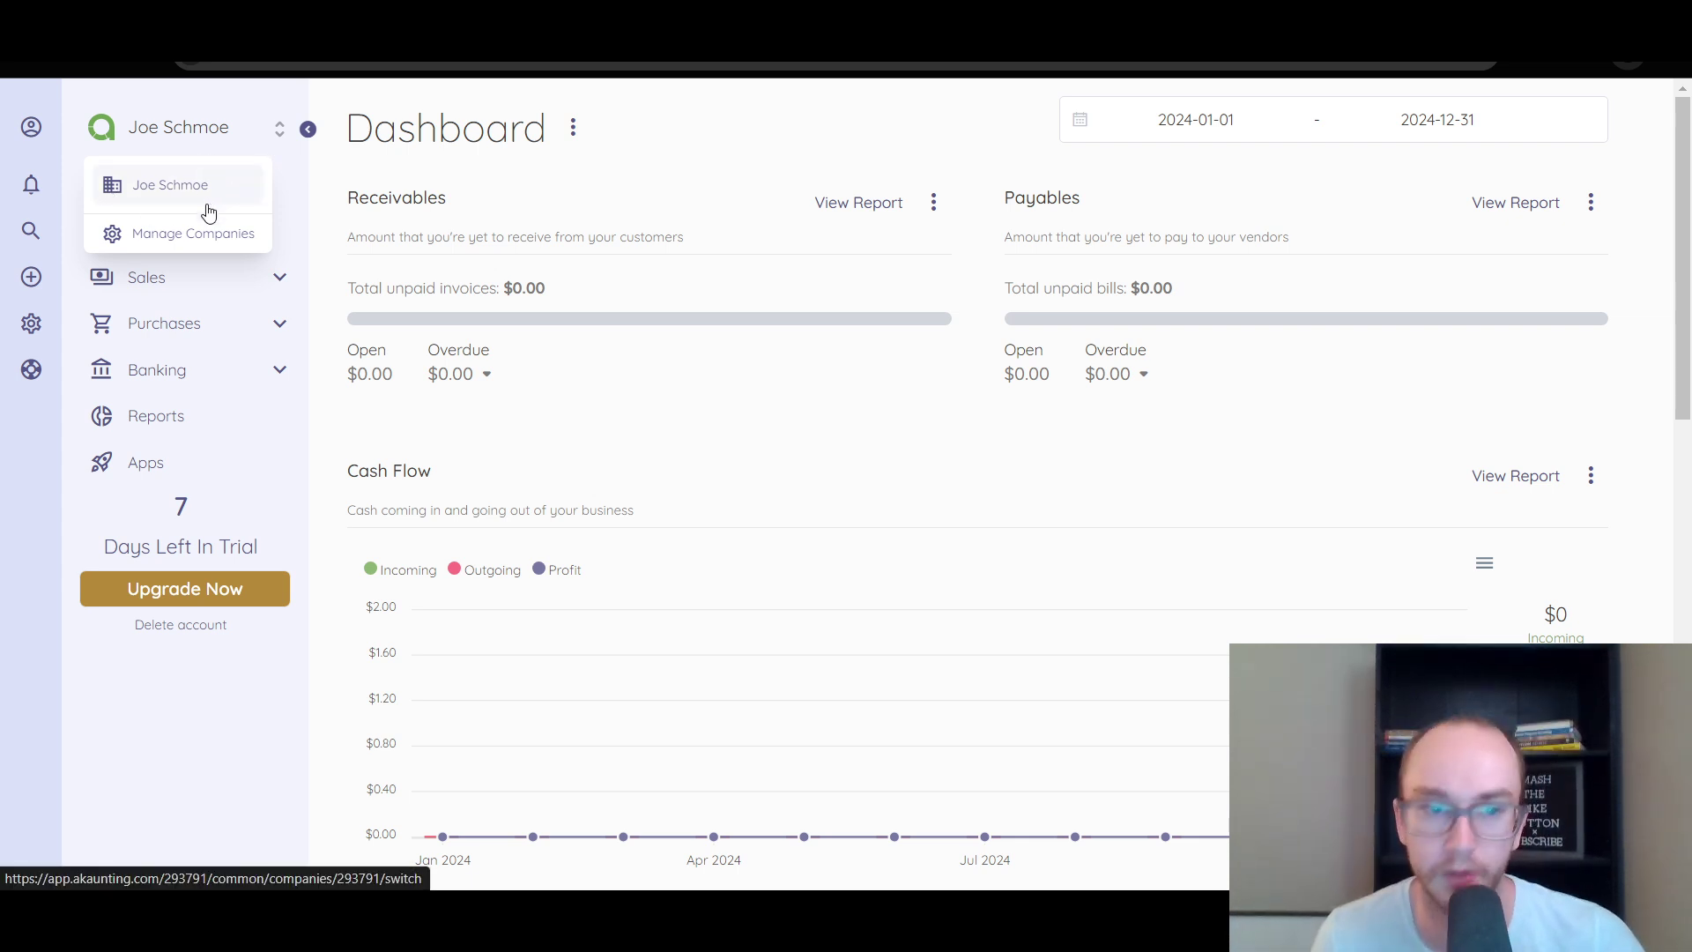
left_click(662, 148)
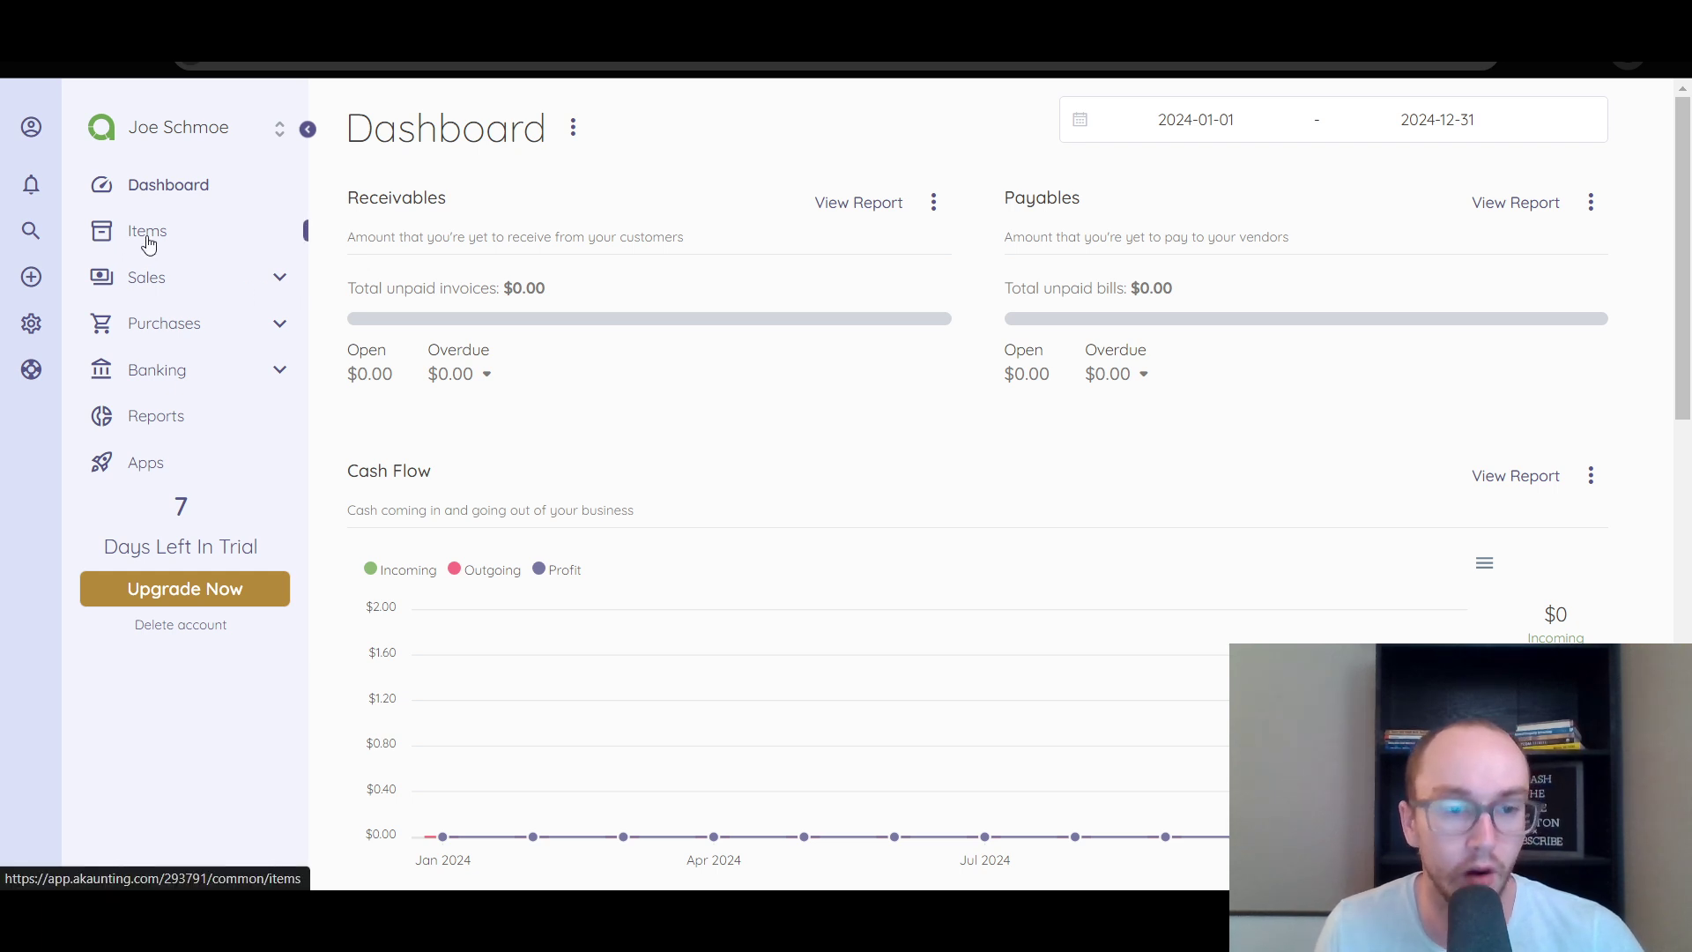
left_click(210, 246)
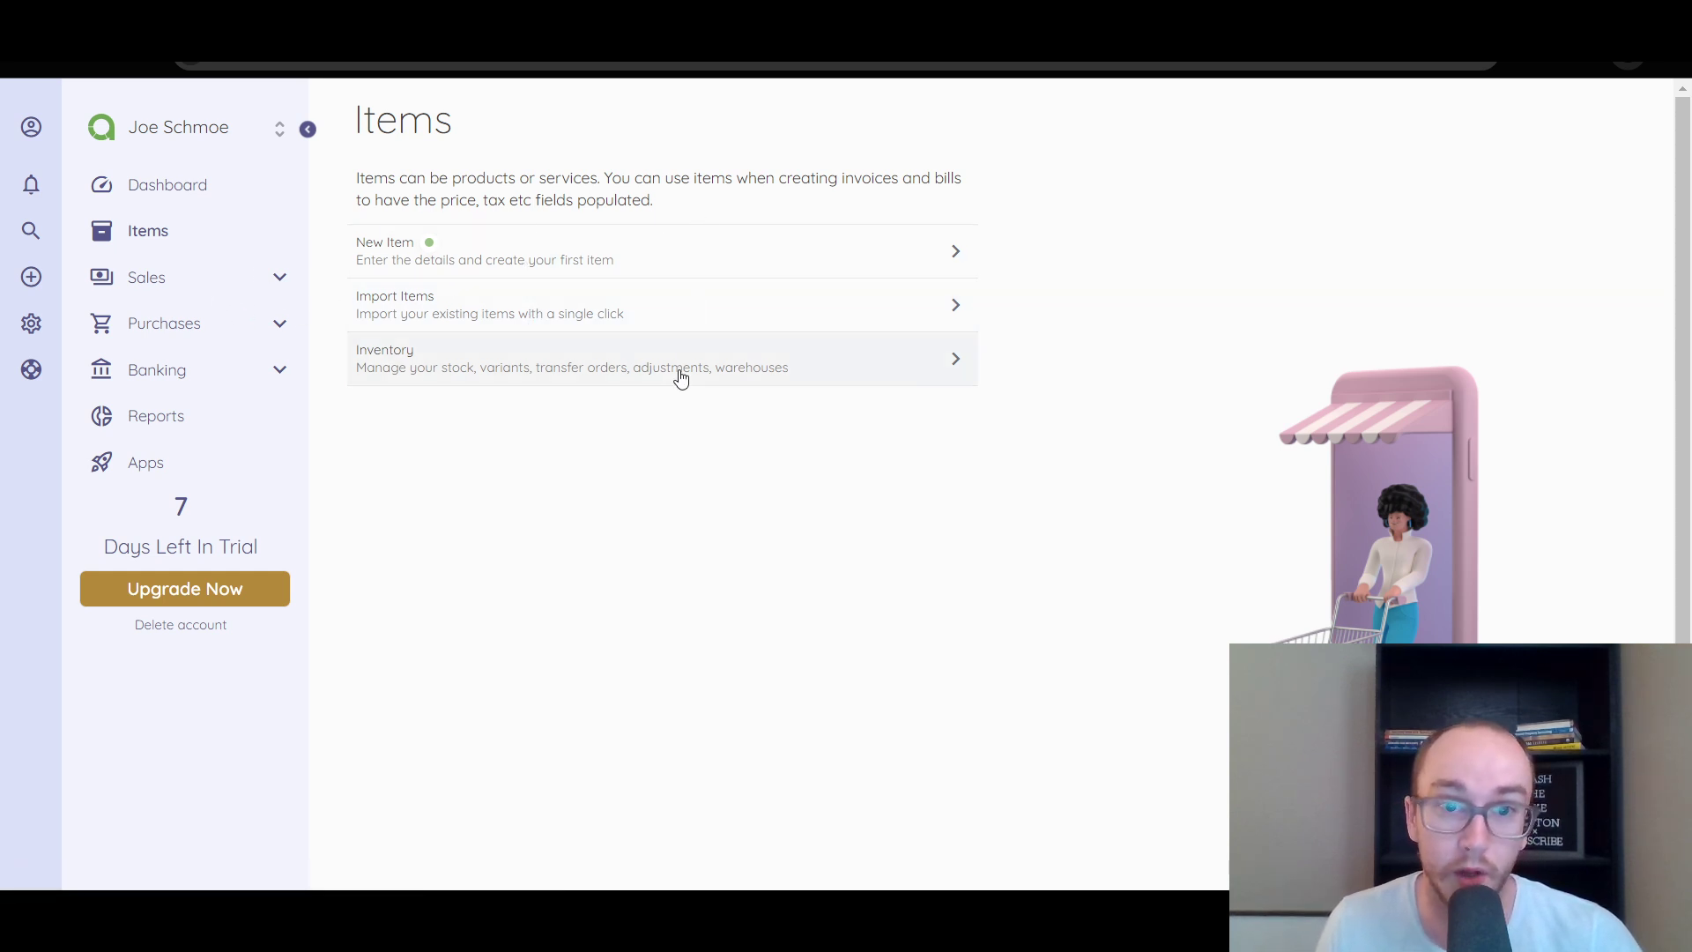
Step: View the Invoices page and the entries under Purchases, and return to the dashboard
left_click(276, 278)
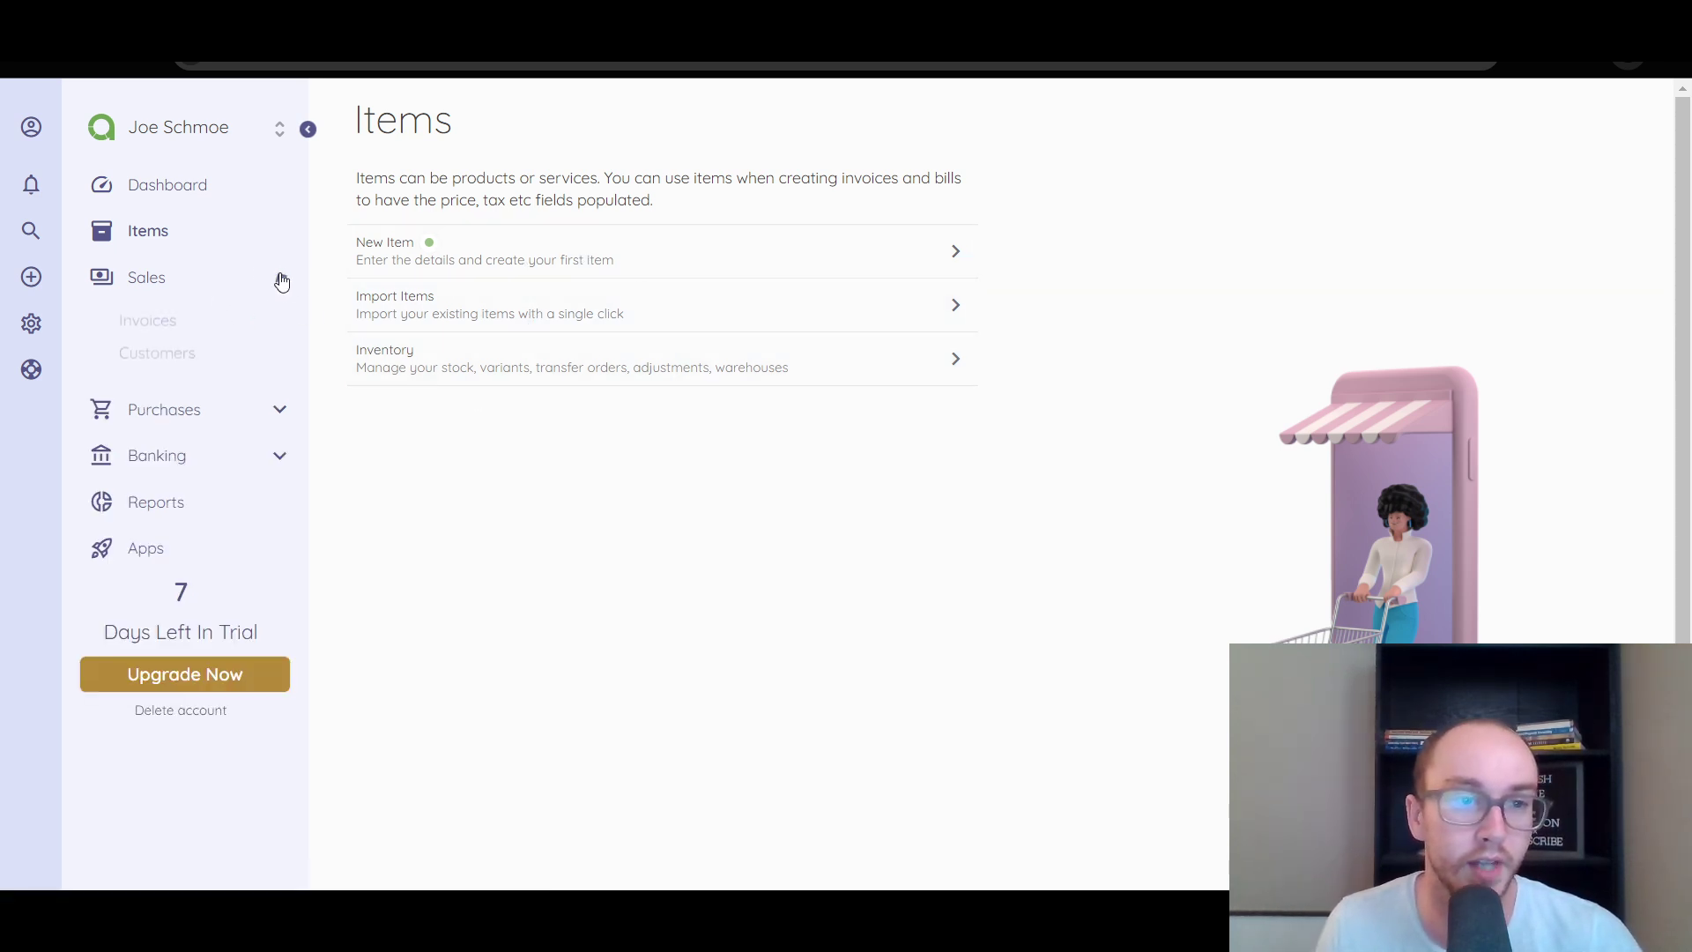
left_click(284, 330)
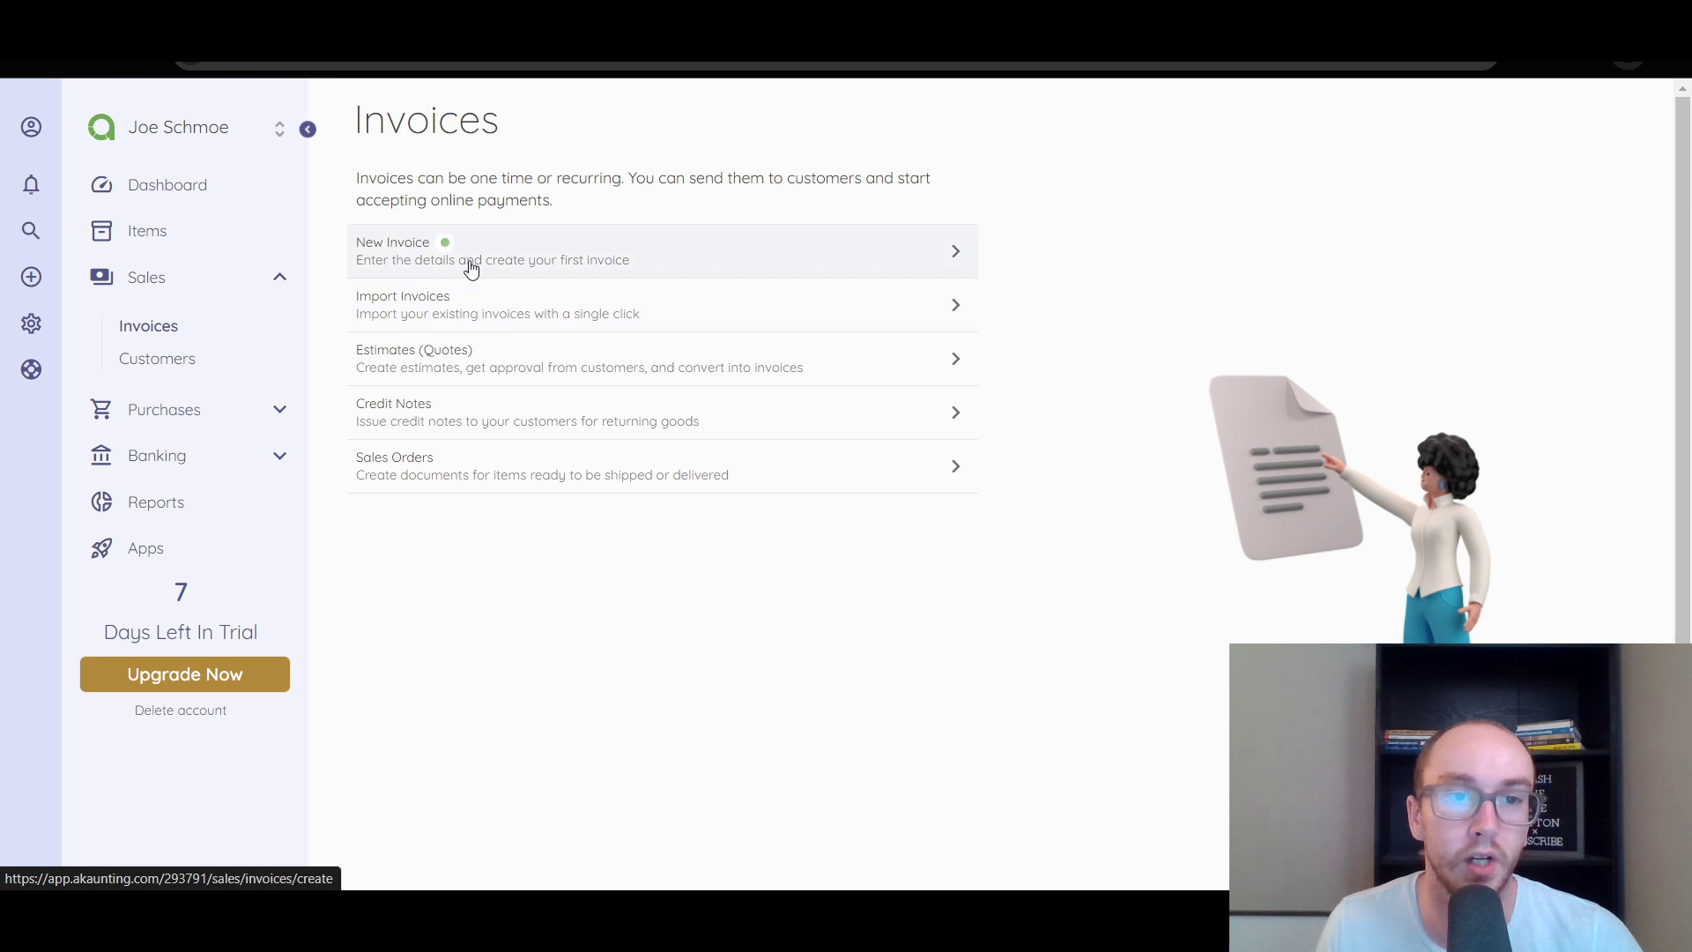
left_click(282, 416)
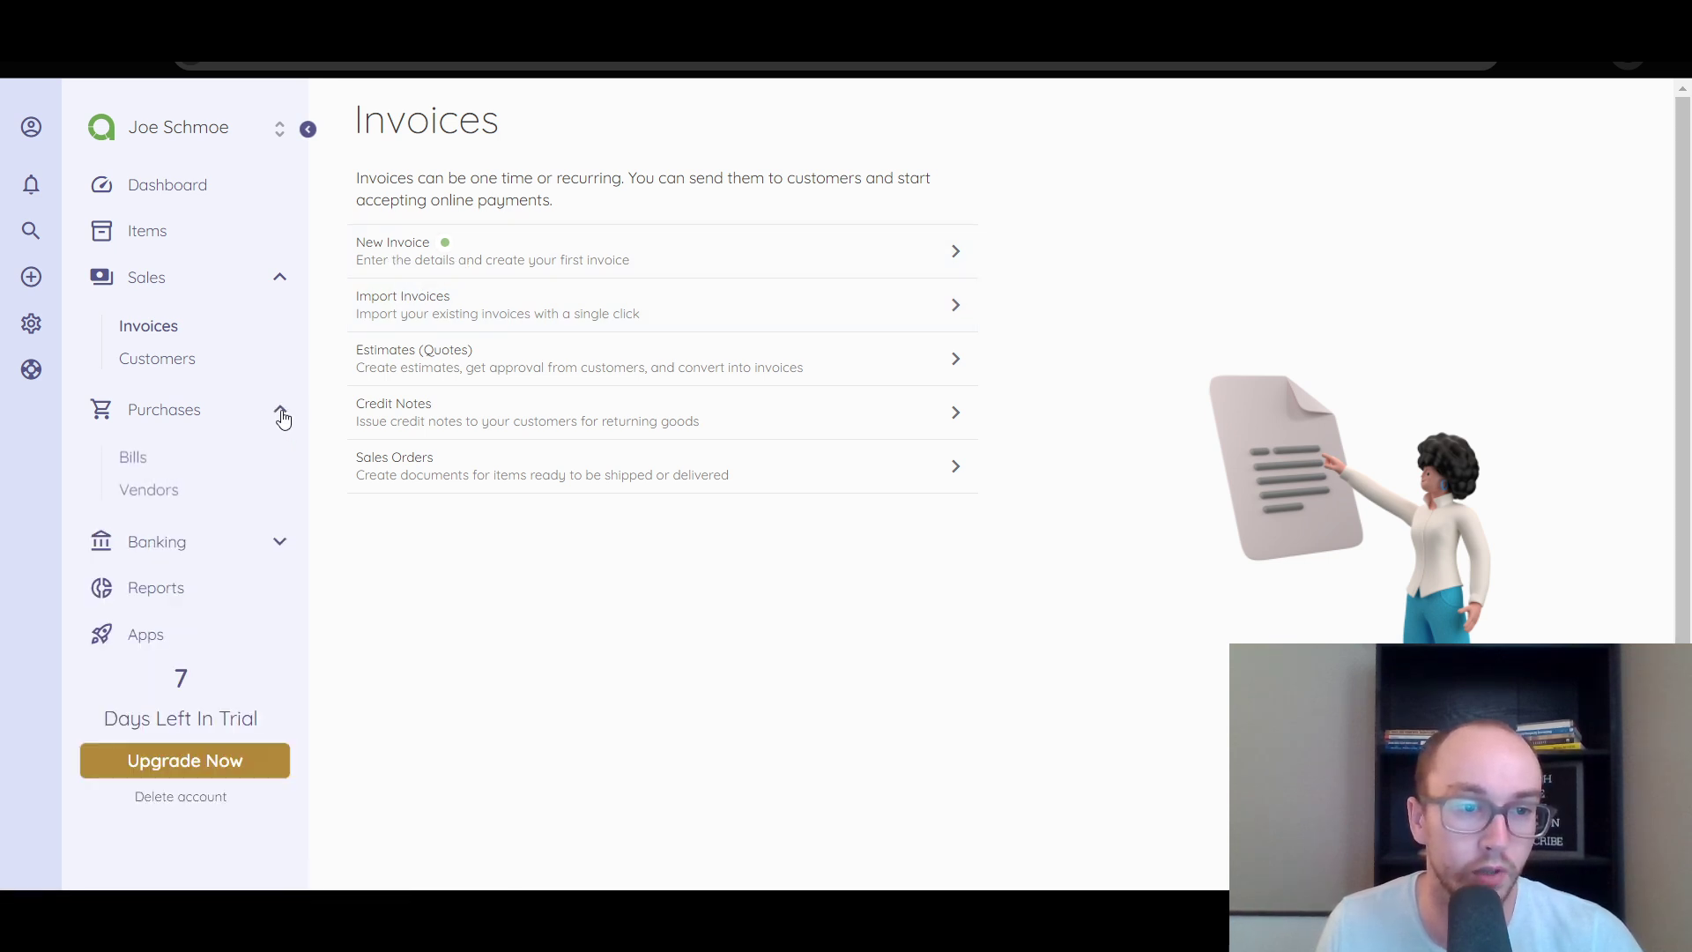
left_click(281, 411)
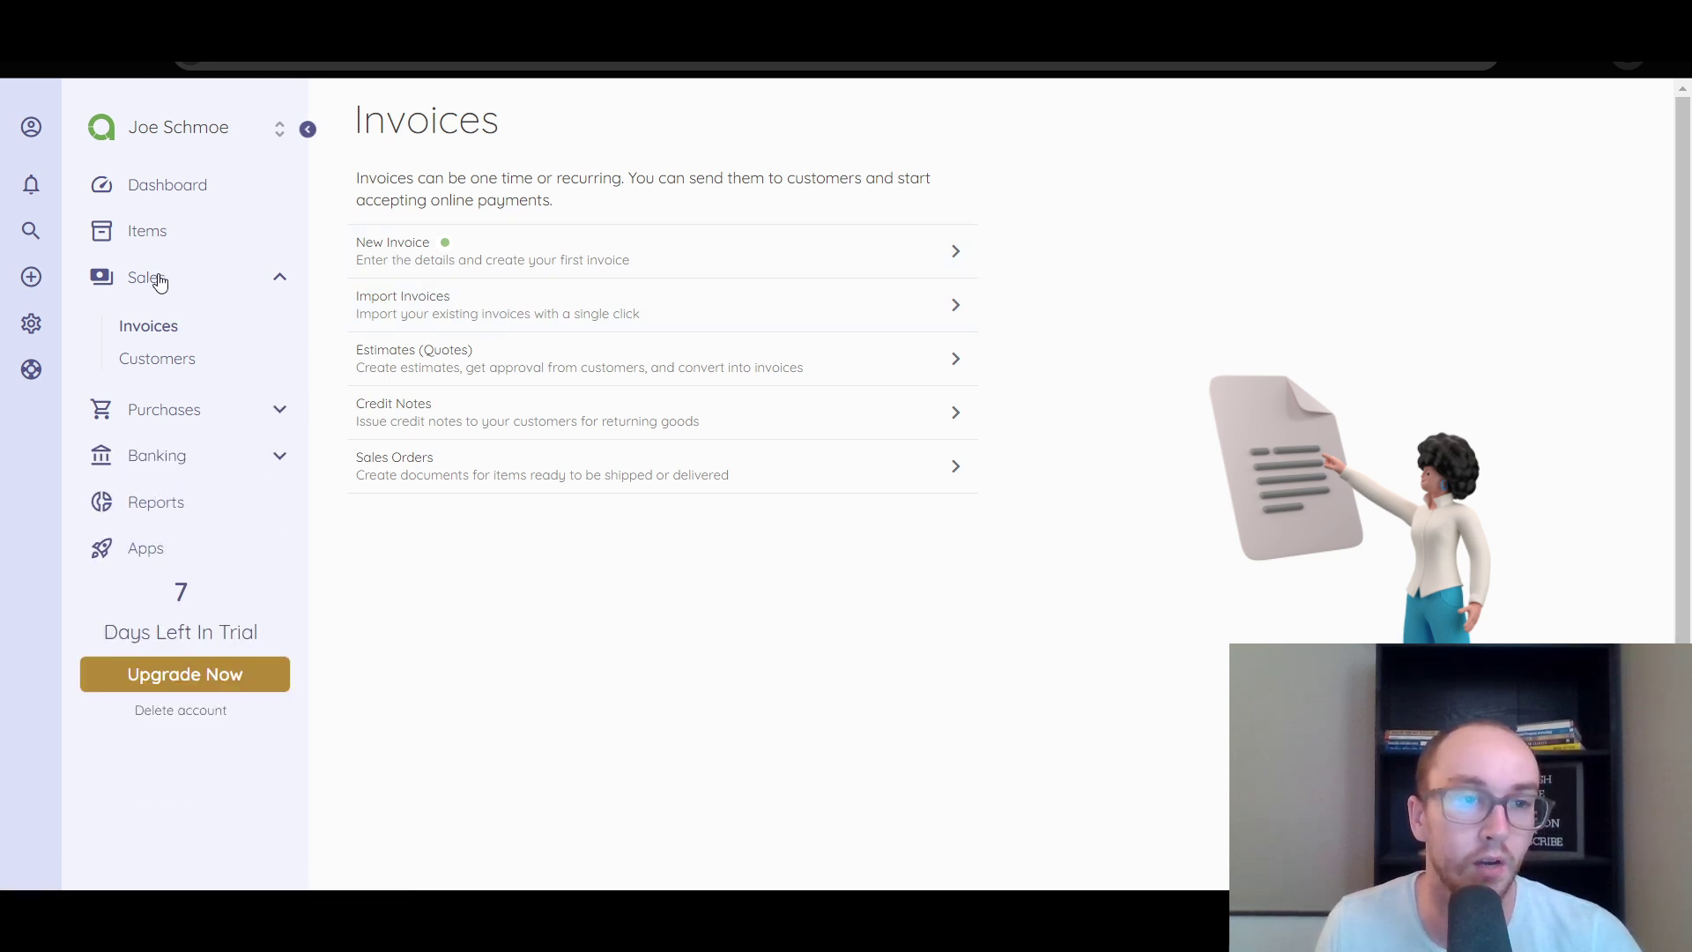
left_click(150, 202)
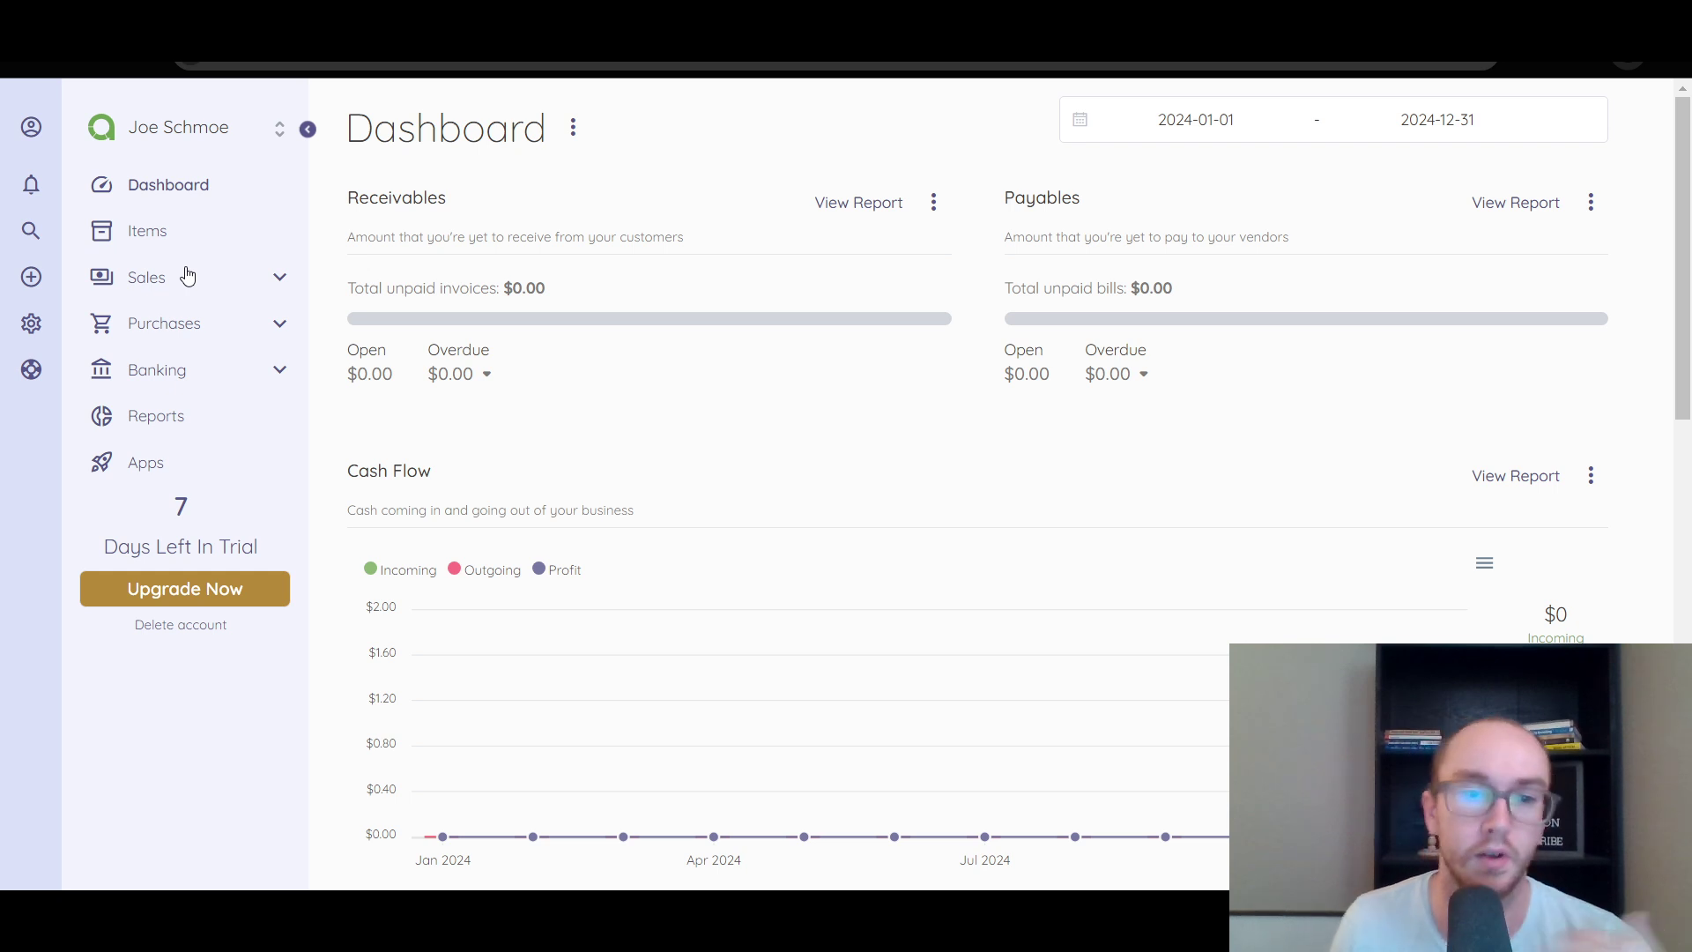
Step: Start a new income transaction and look at its bank connection note and payment method field, keeping Cash
left_click(31, 277)
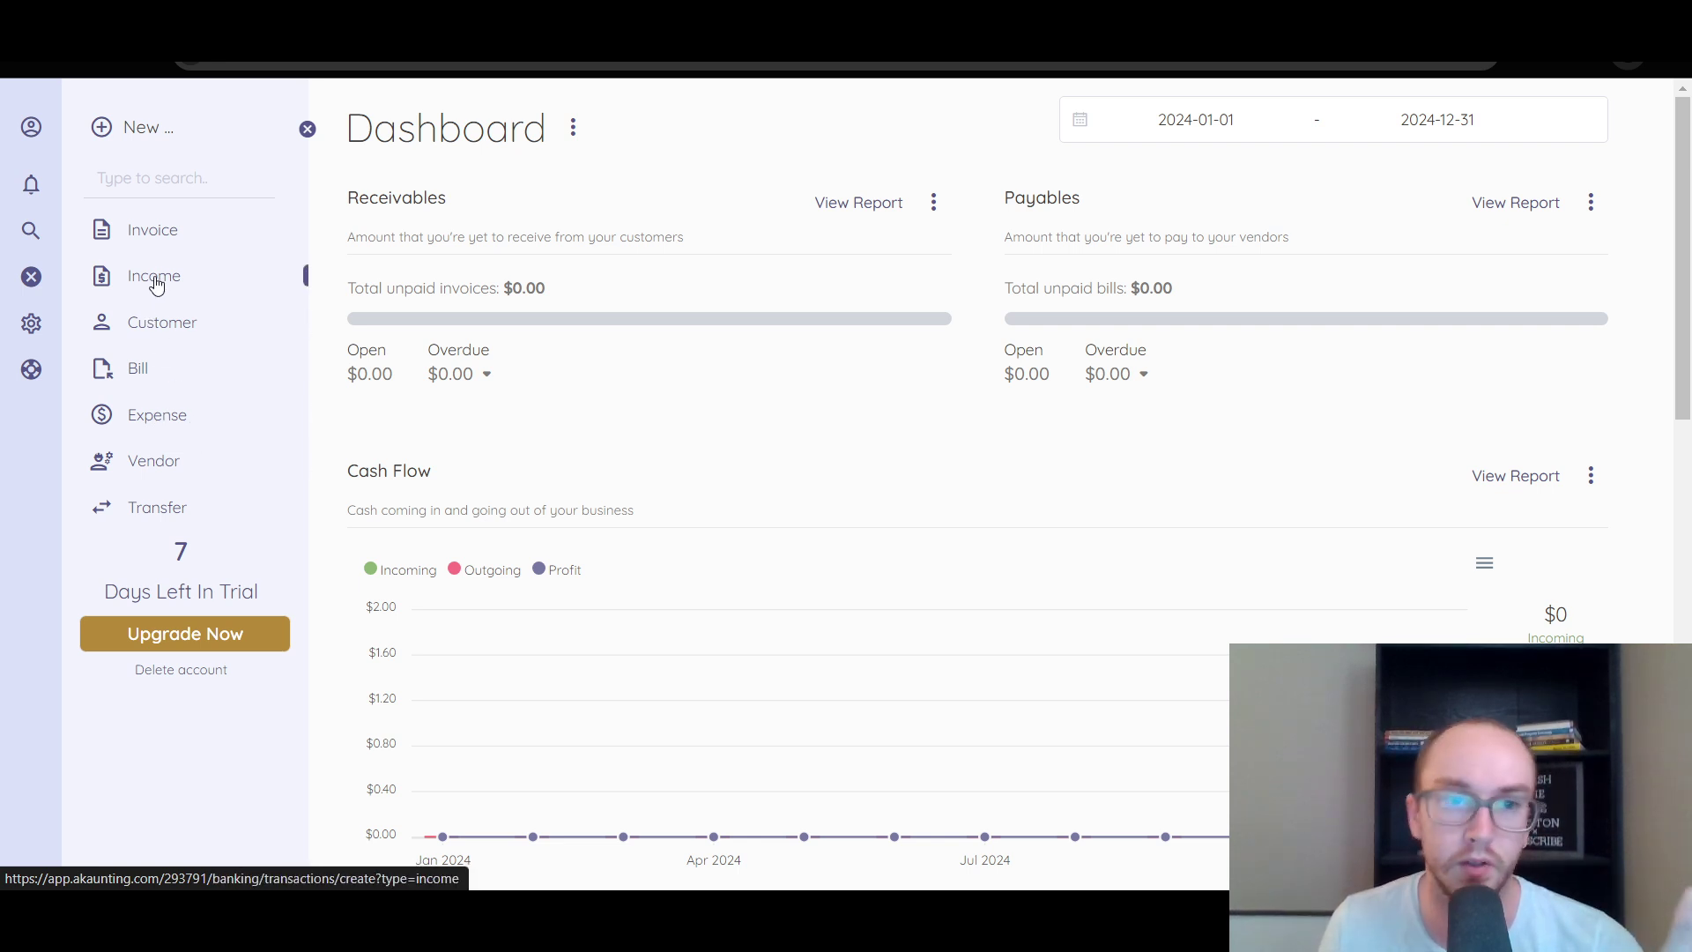
left_click(156, 278)
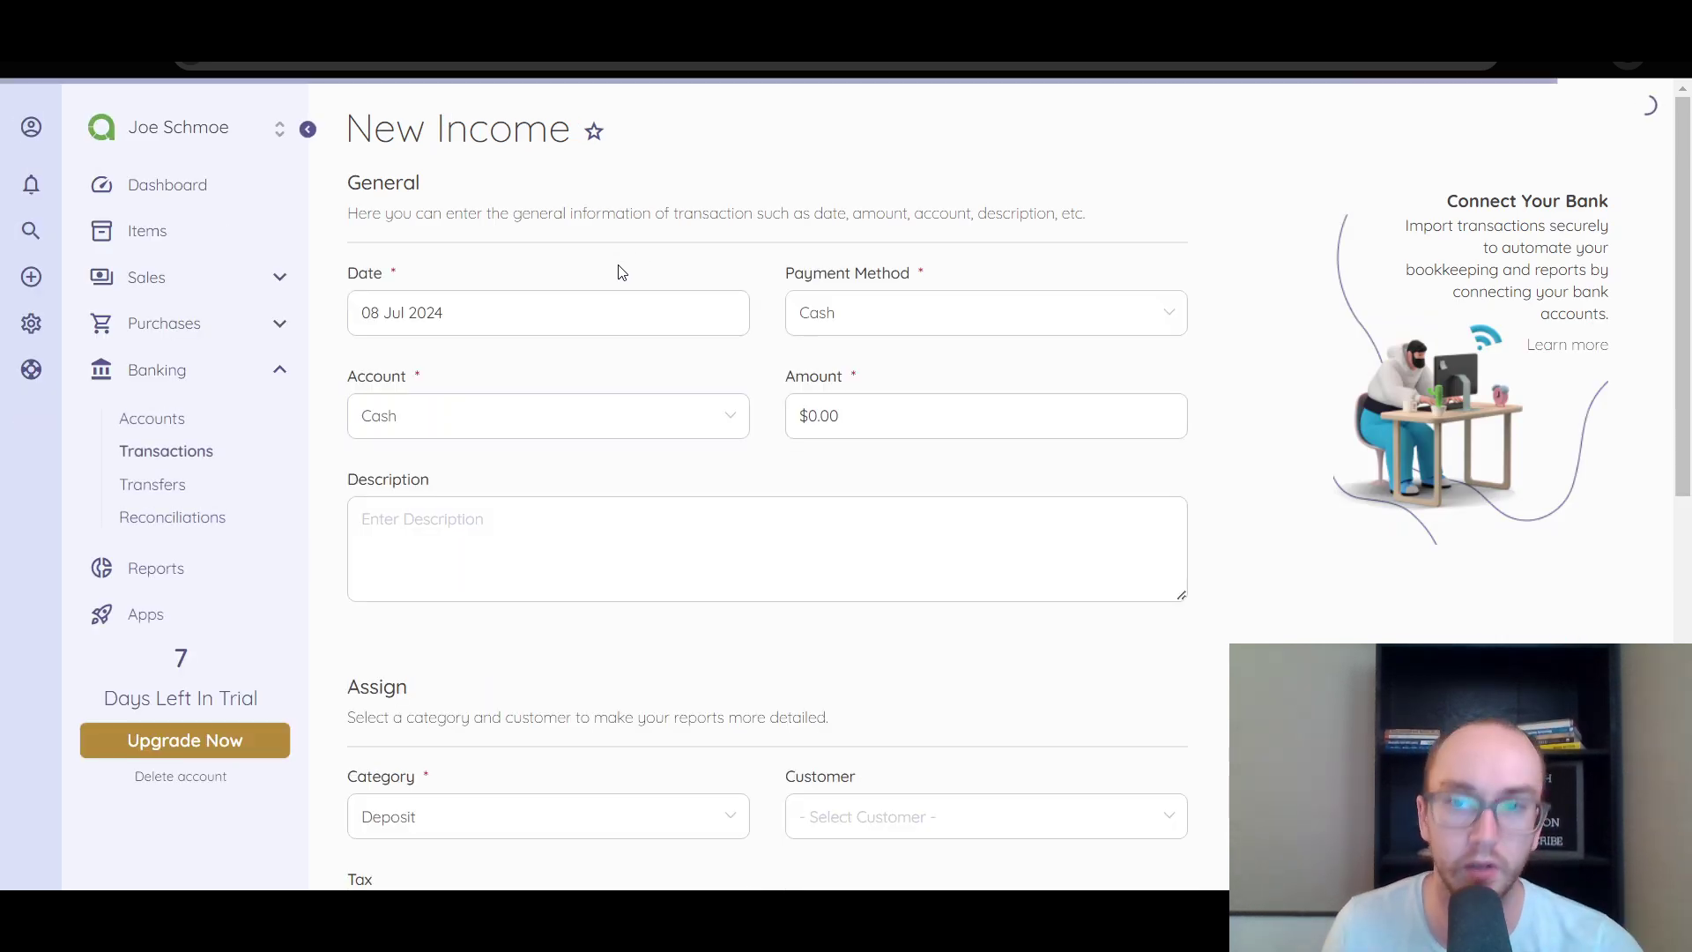
left_click_drag(1410, 225, 1579, 311)
left_click(1540, 244)
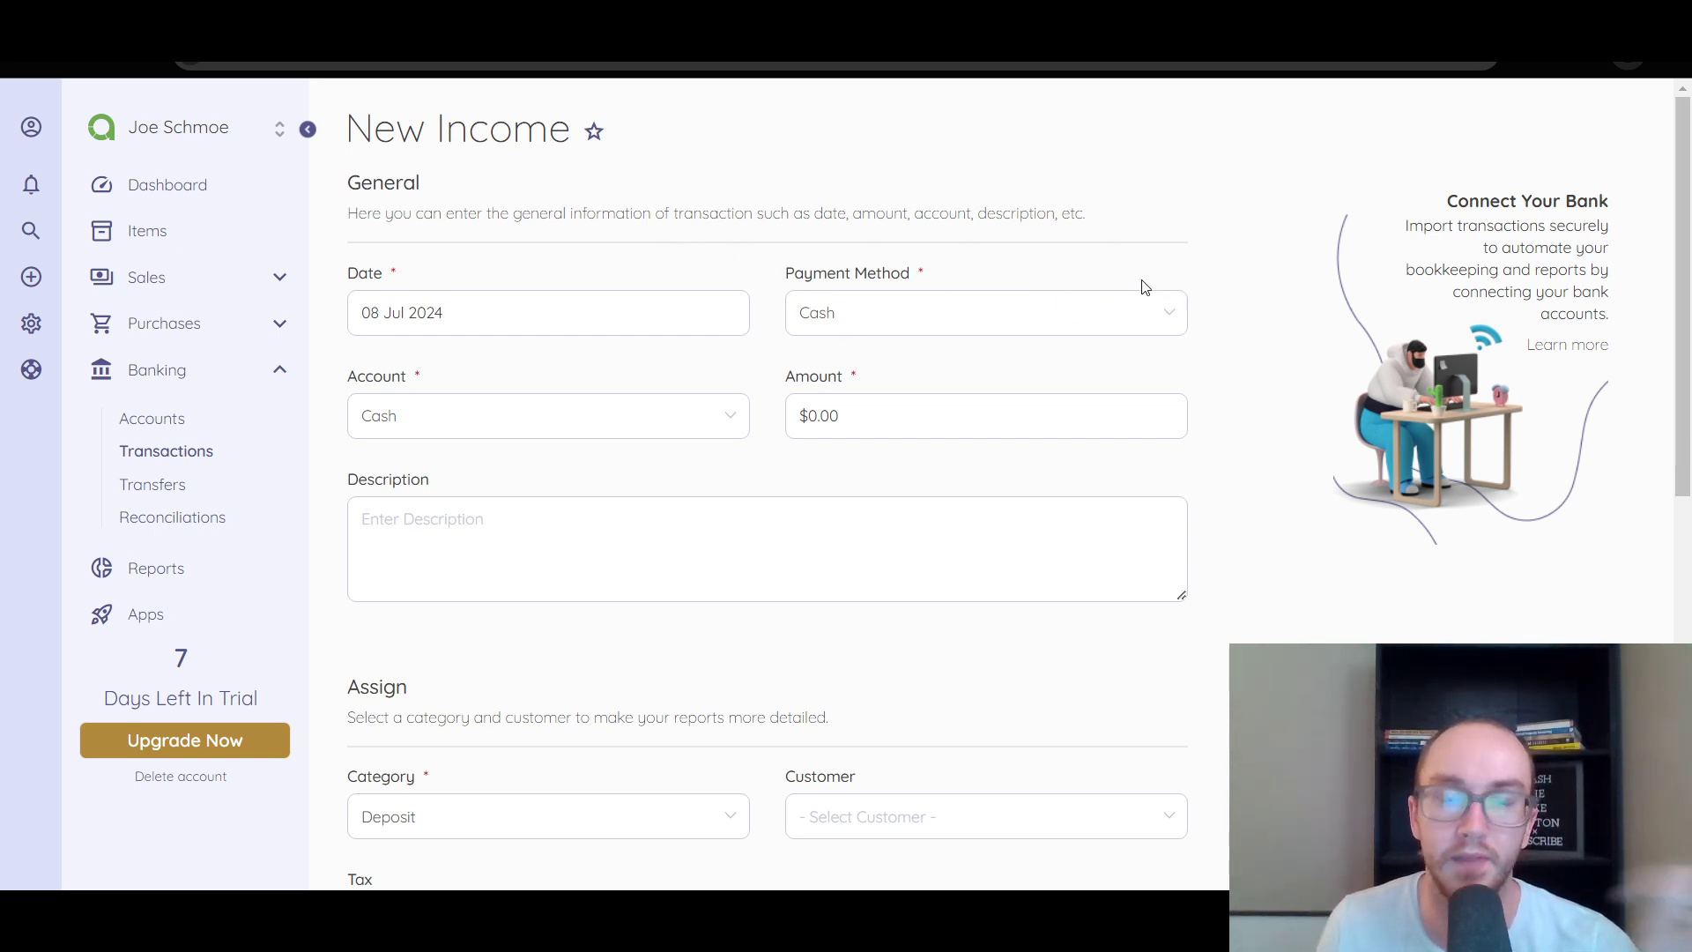
left_click(1001, 323)
left_click(907, 276)
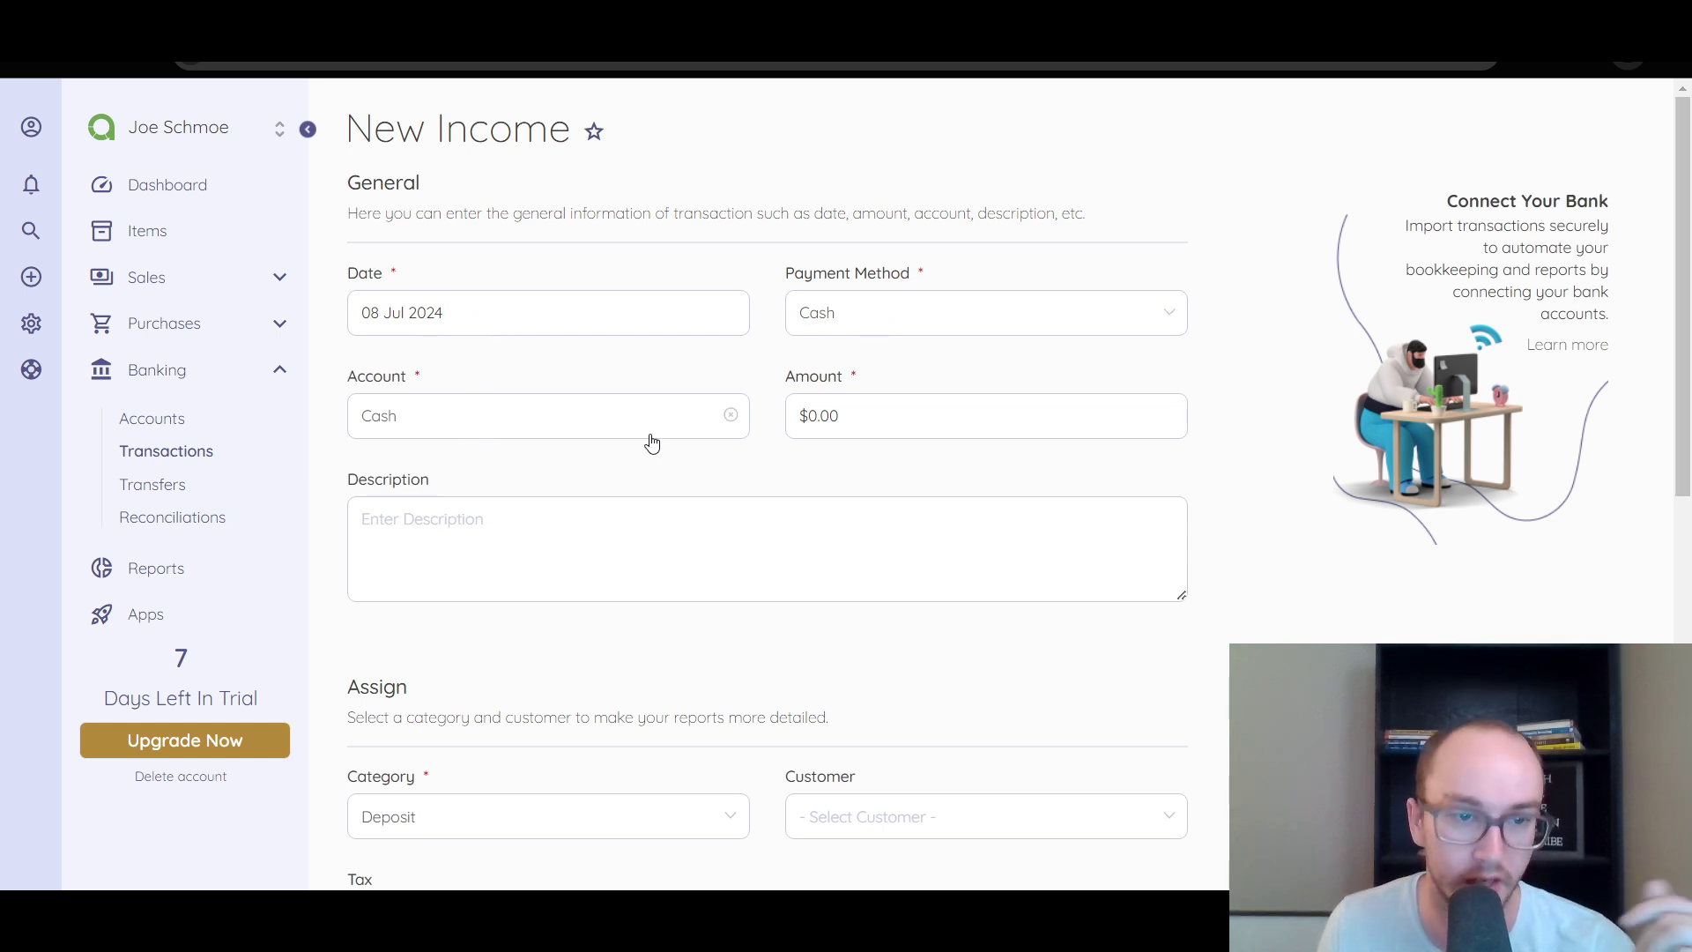
Step: Set the income amount to $1,300.00
left_click(880, 432)
left_click_drag(882, 440, 810, 419)
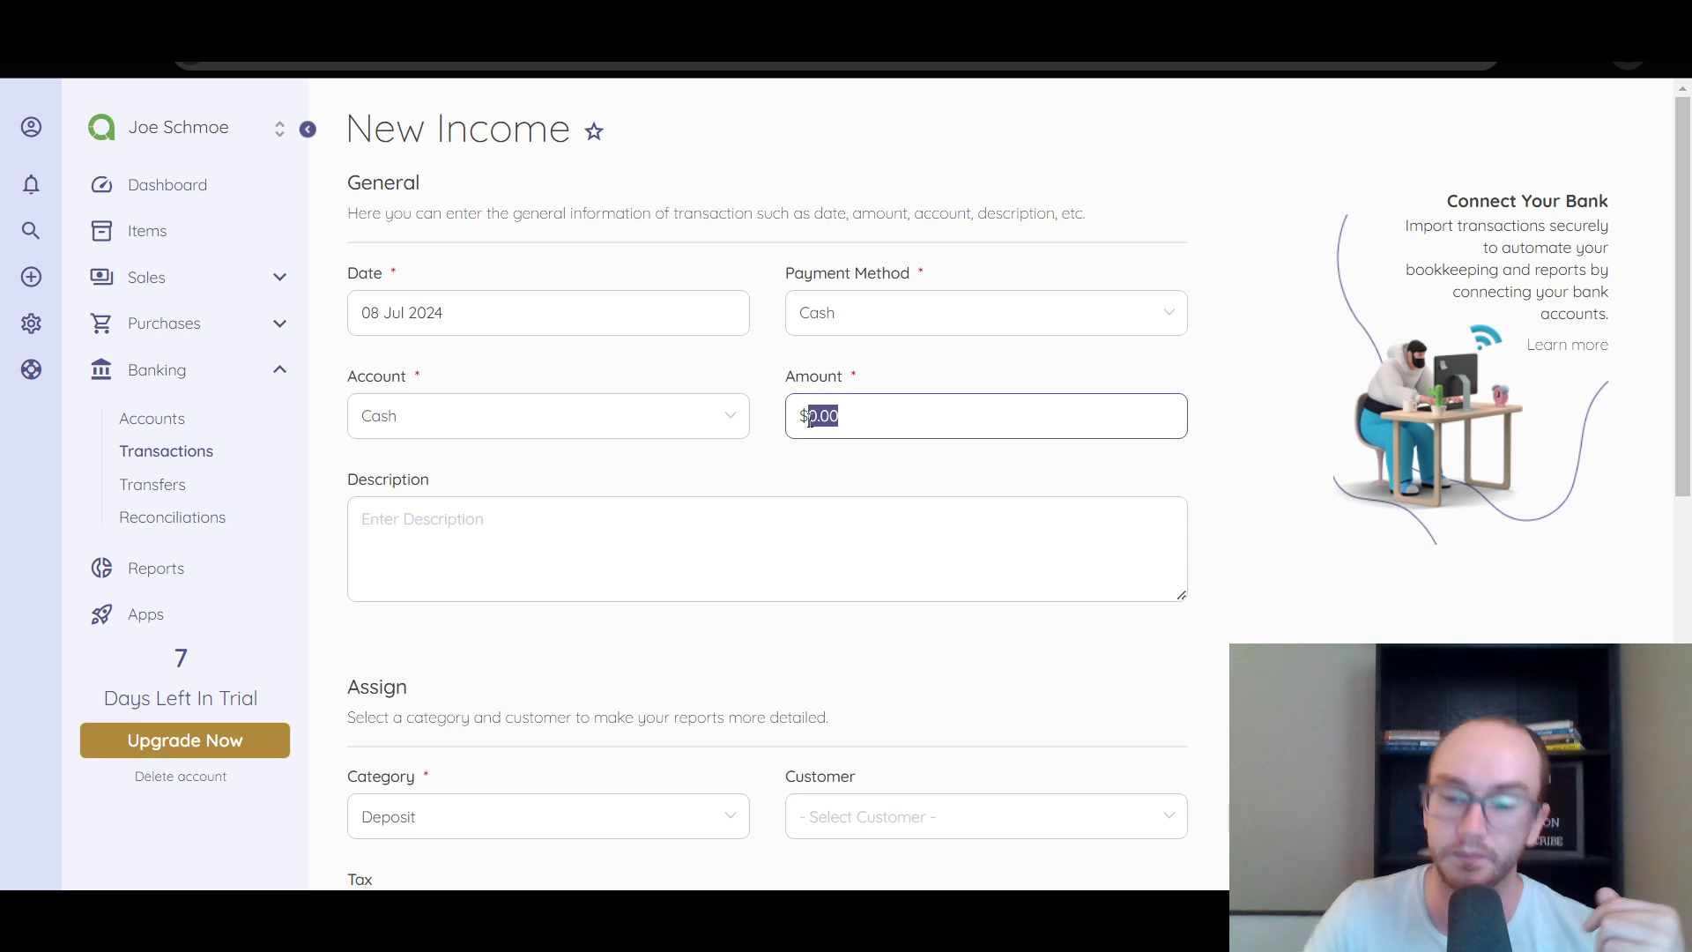
type("1300.00")
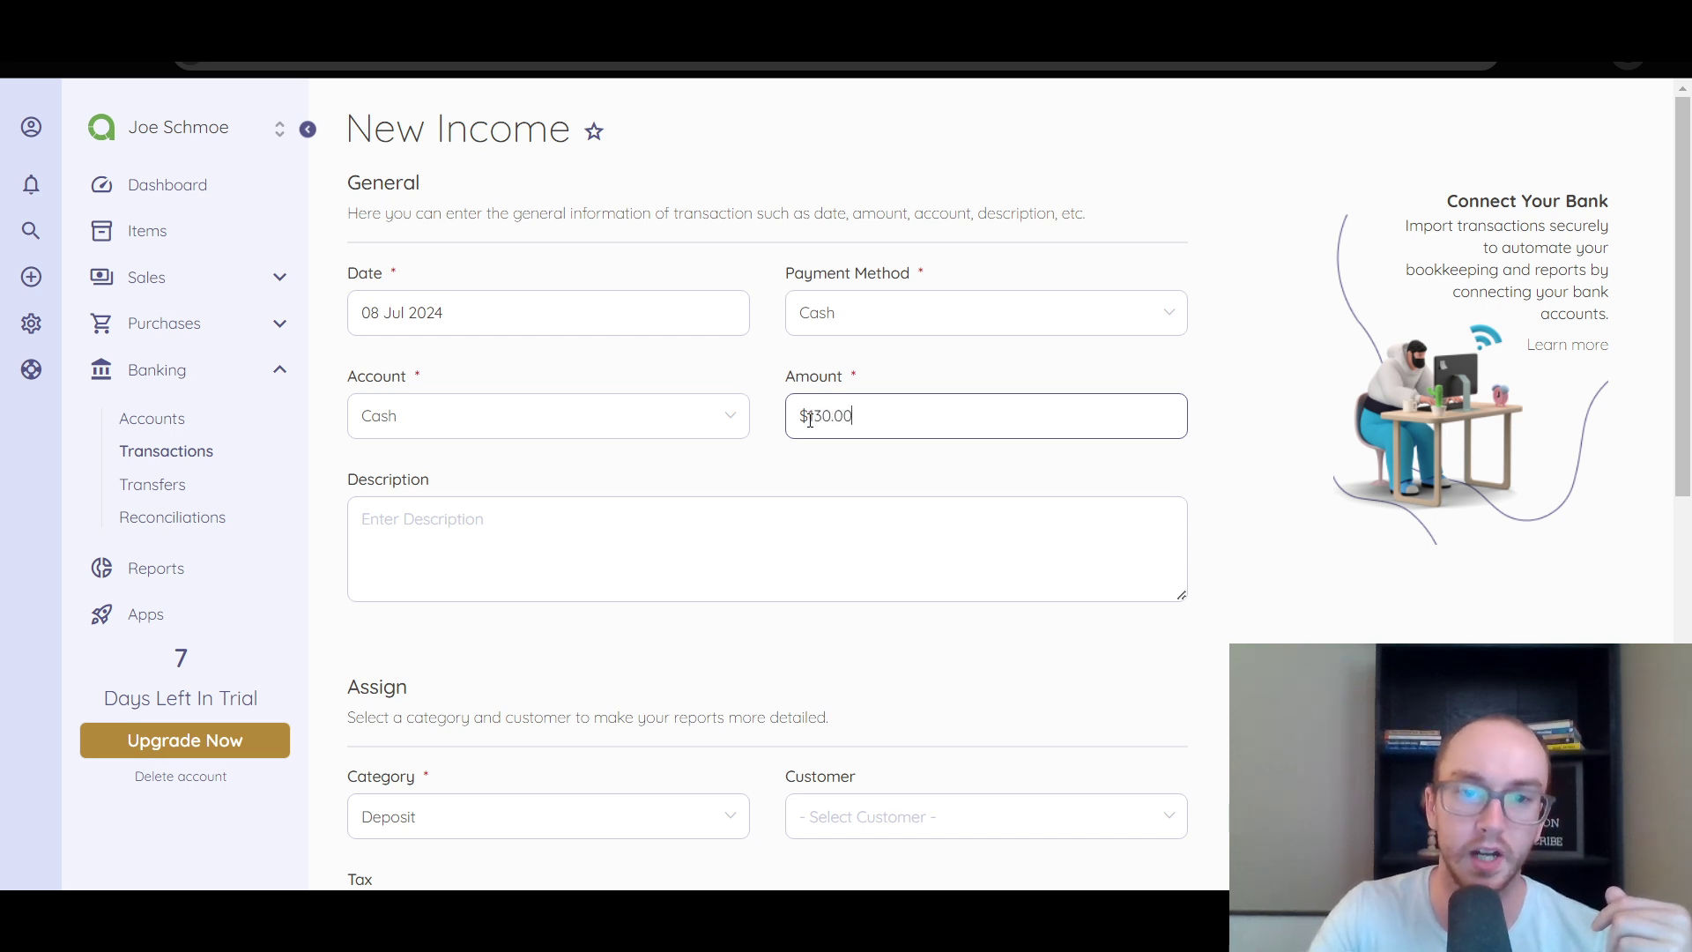
left_click(821, 453)
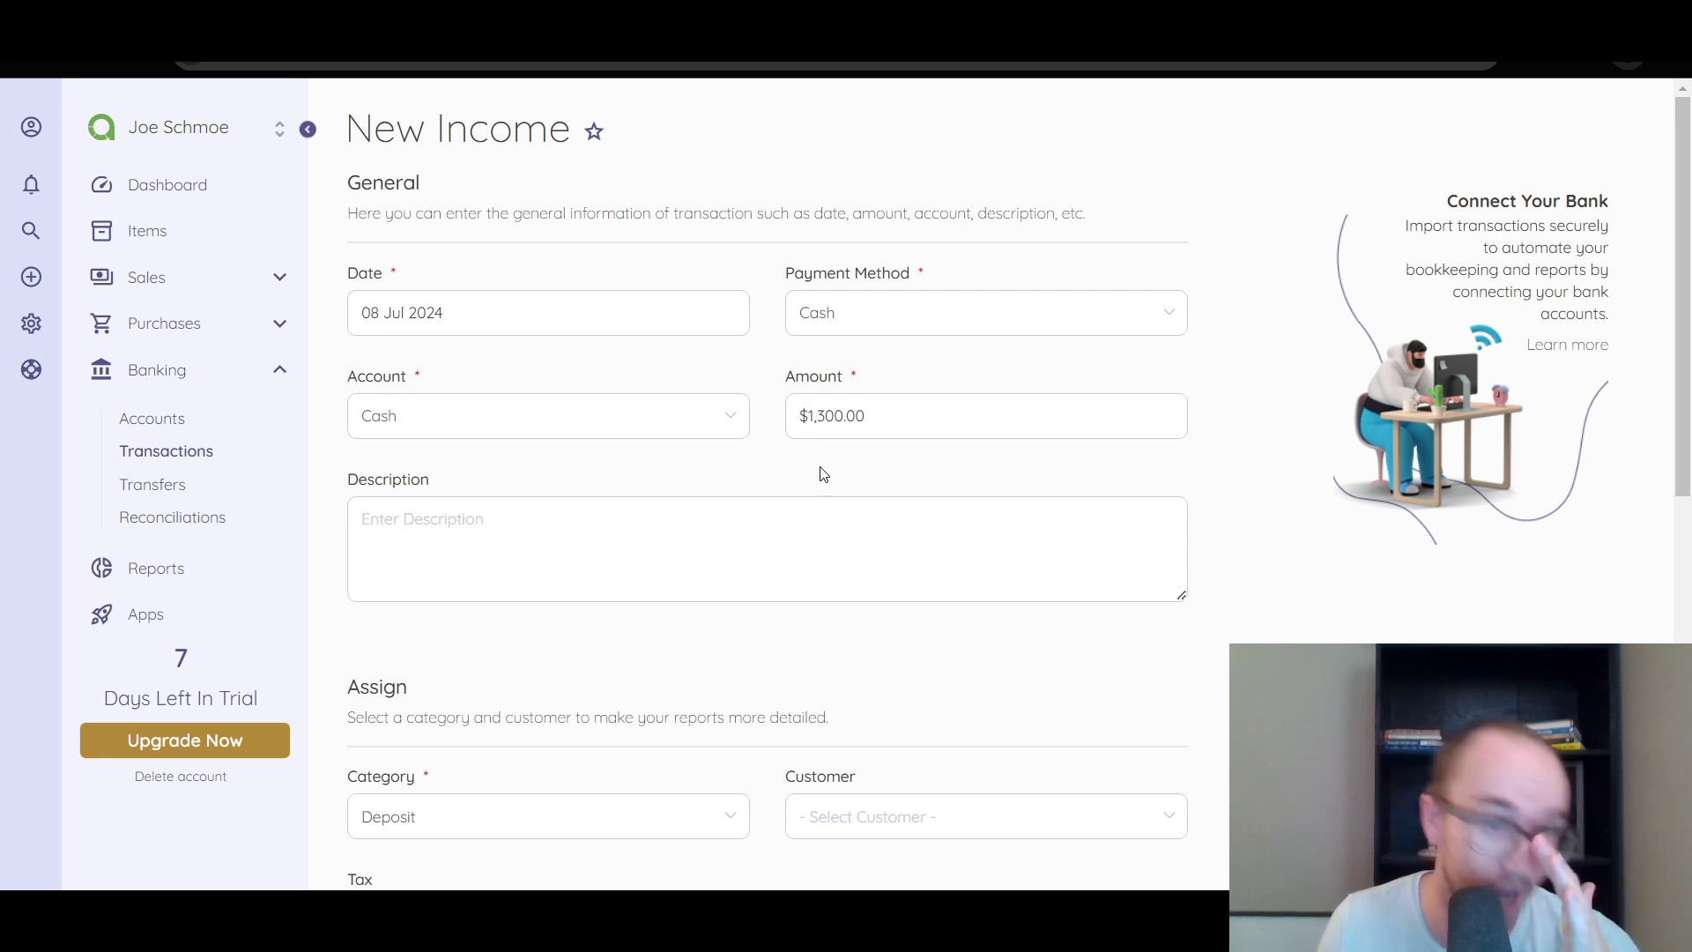
Step: Enter "lawn care" as the description of the income transaction
scroll(636, 500, "down", 2)
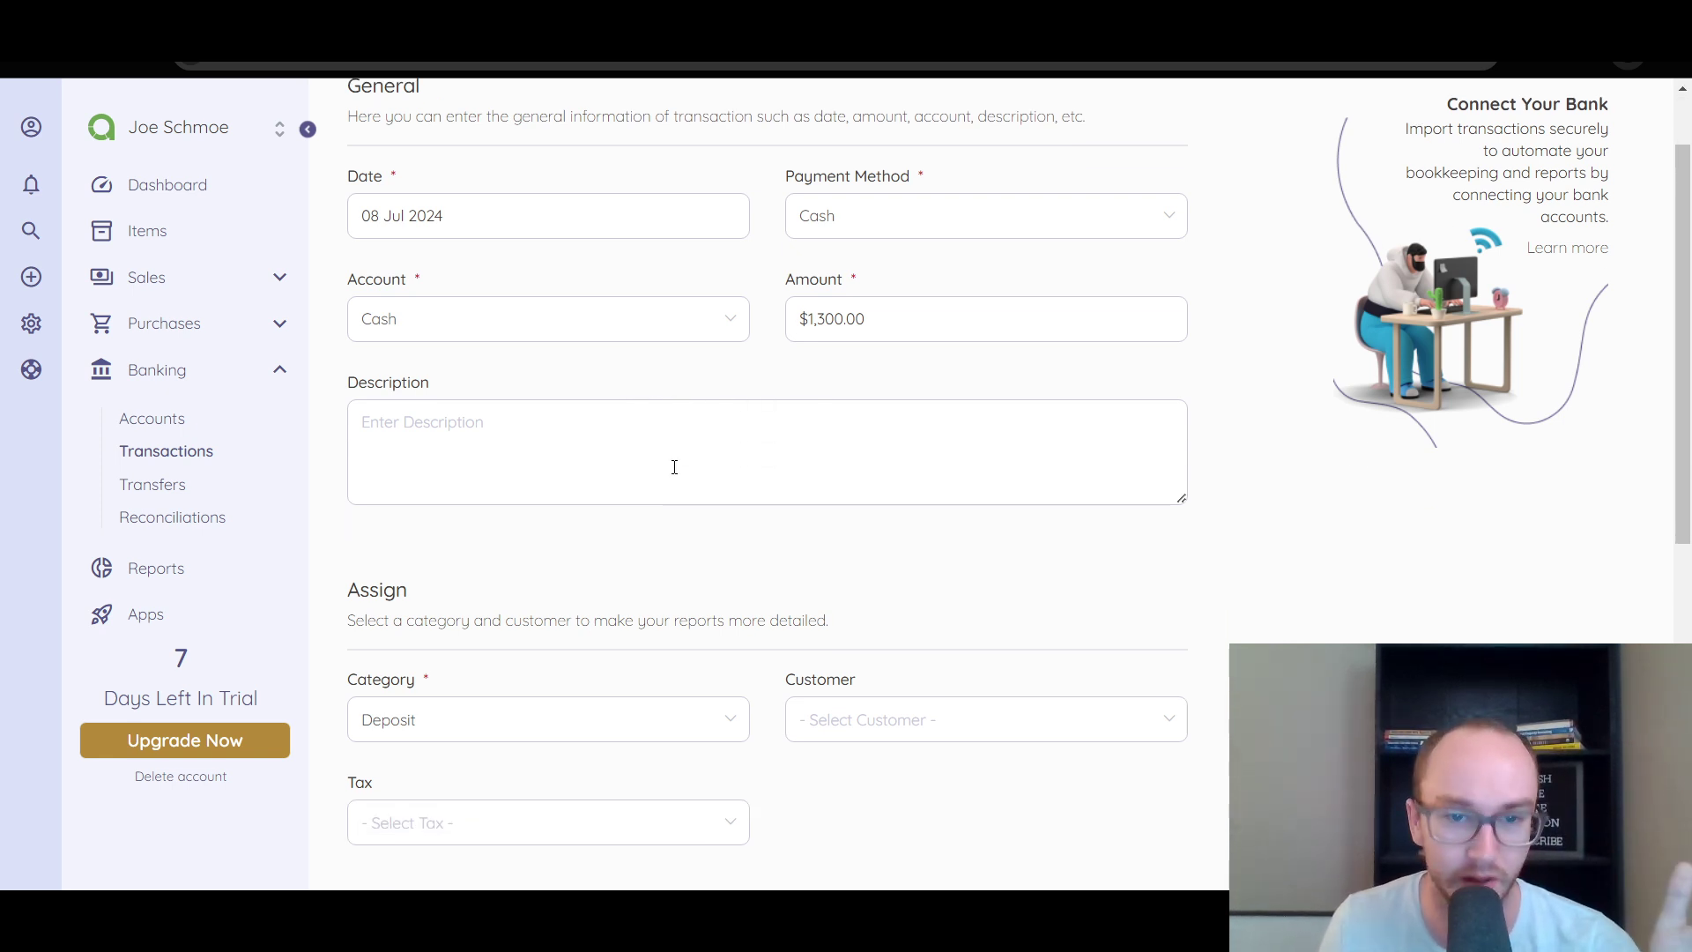
left_click(629, 477)
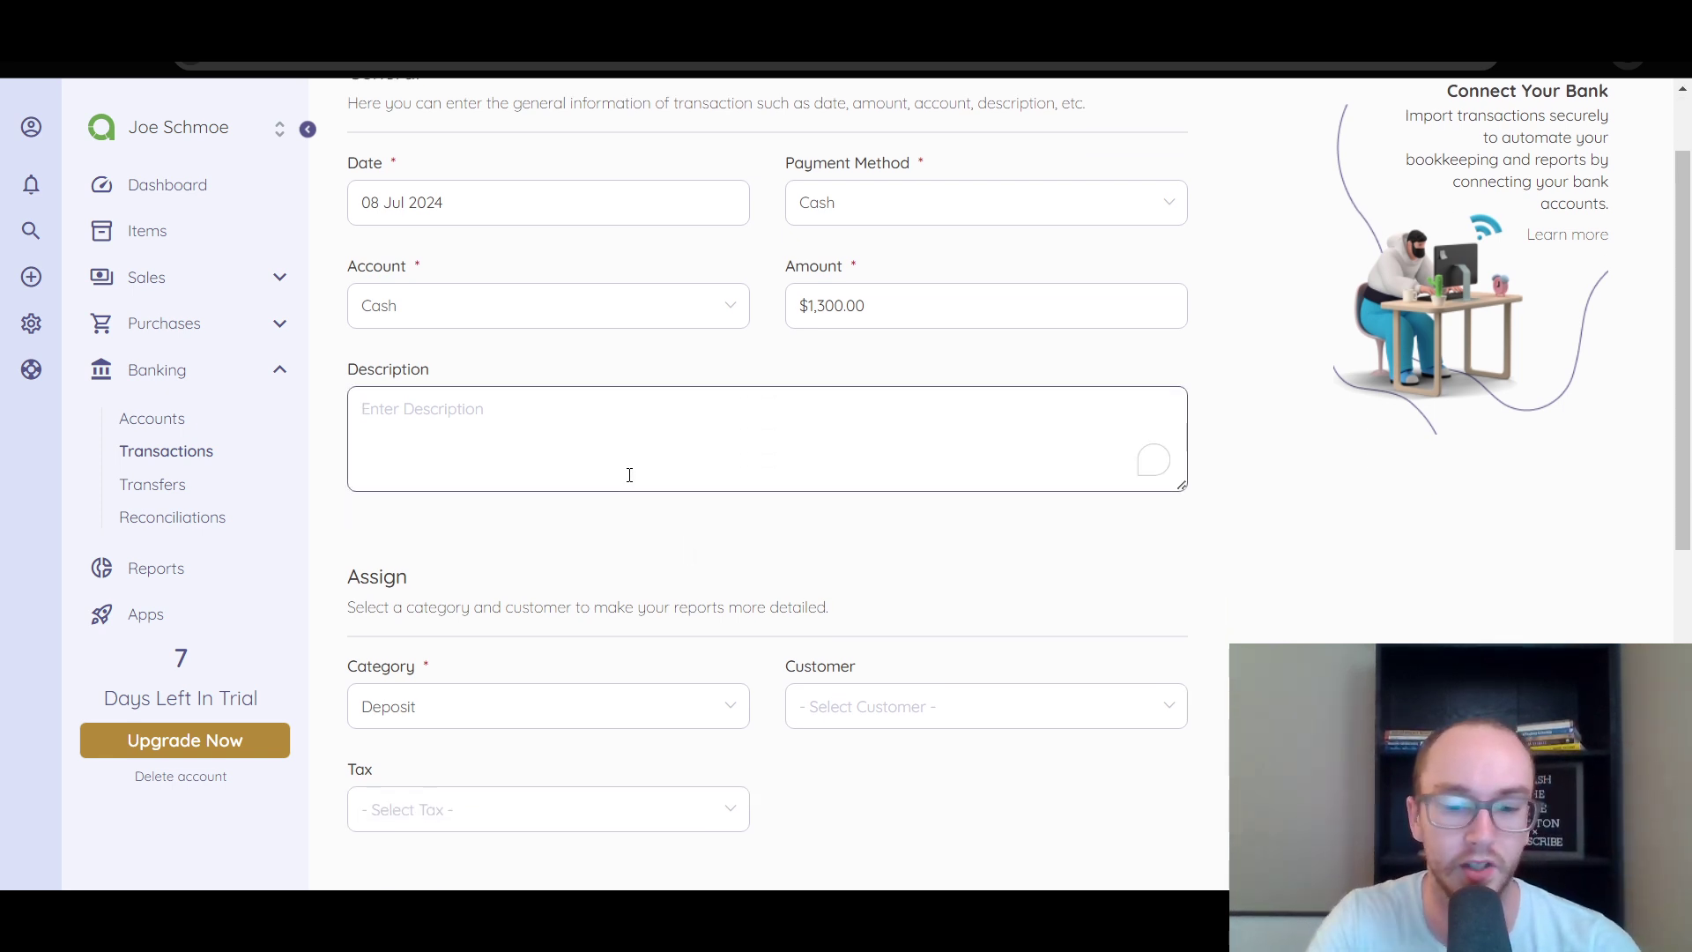
type("lawn ca")
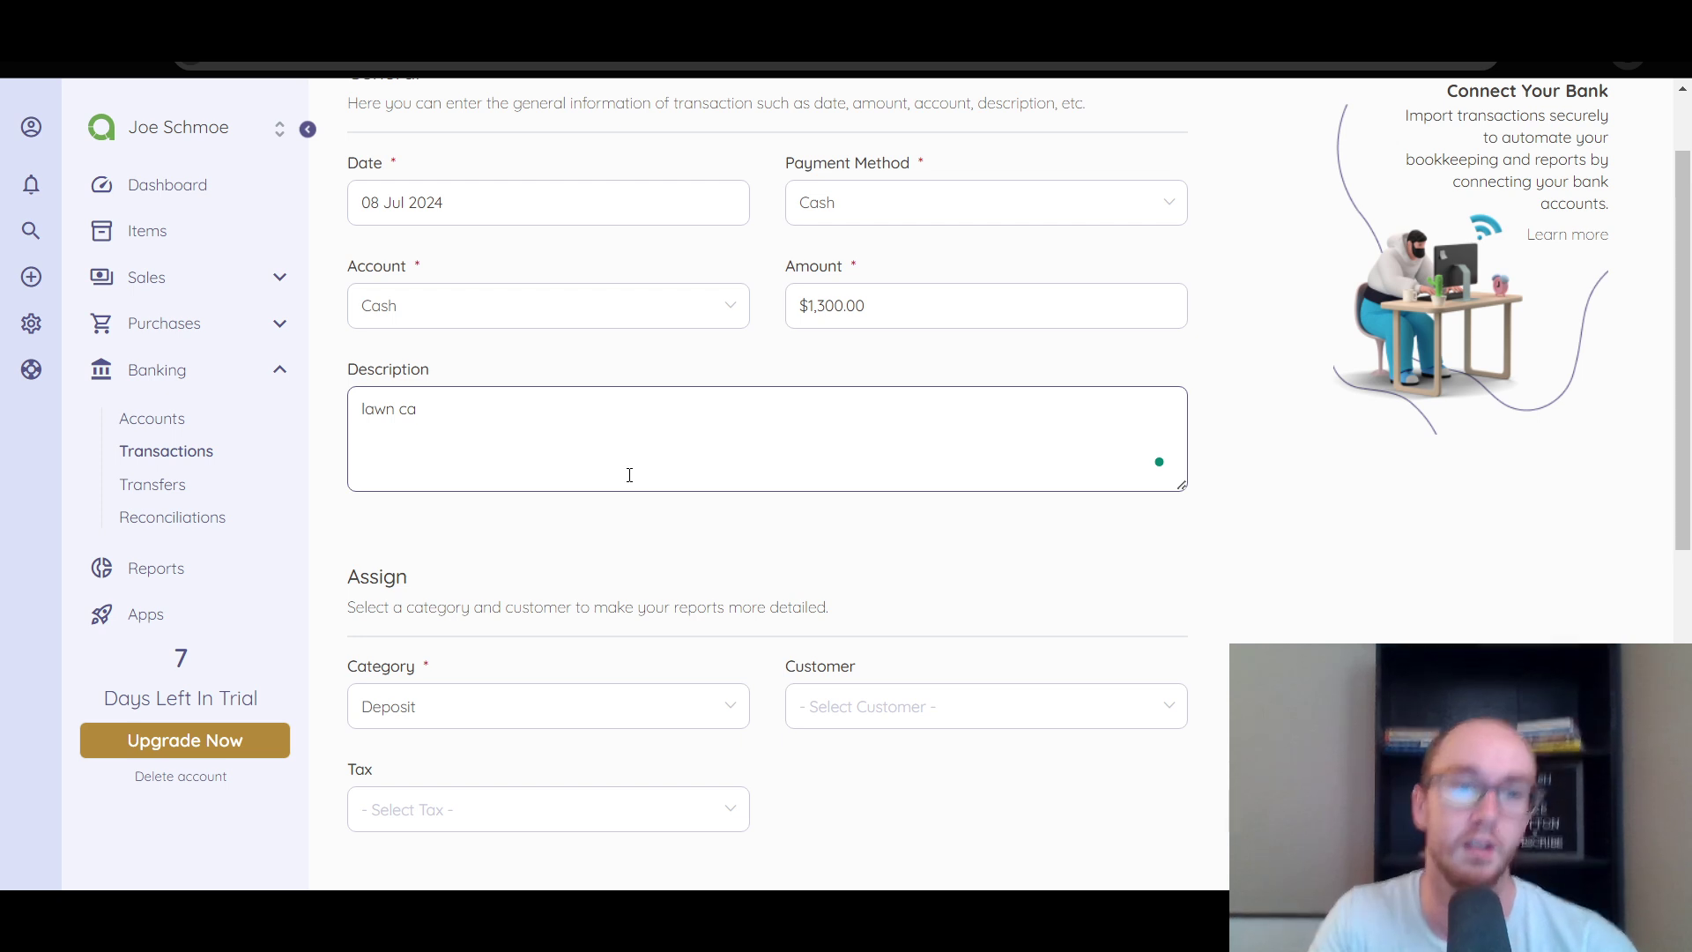
type("re")
left_click(616, 513)
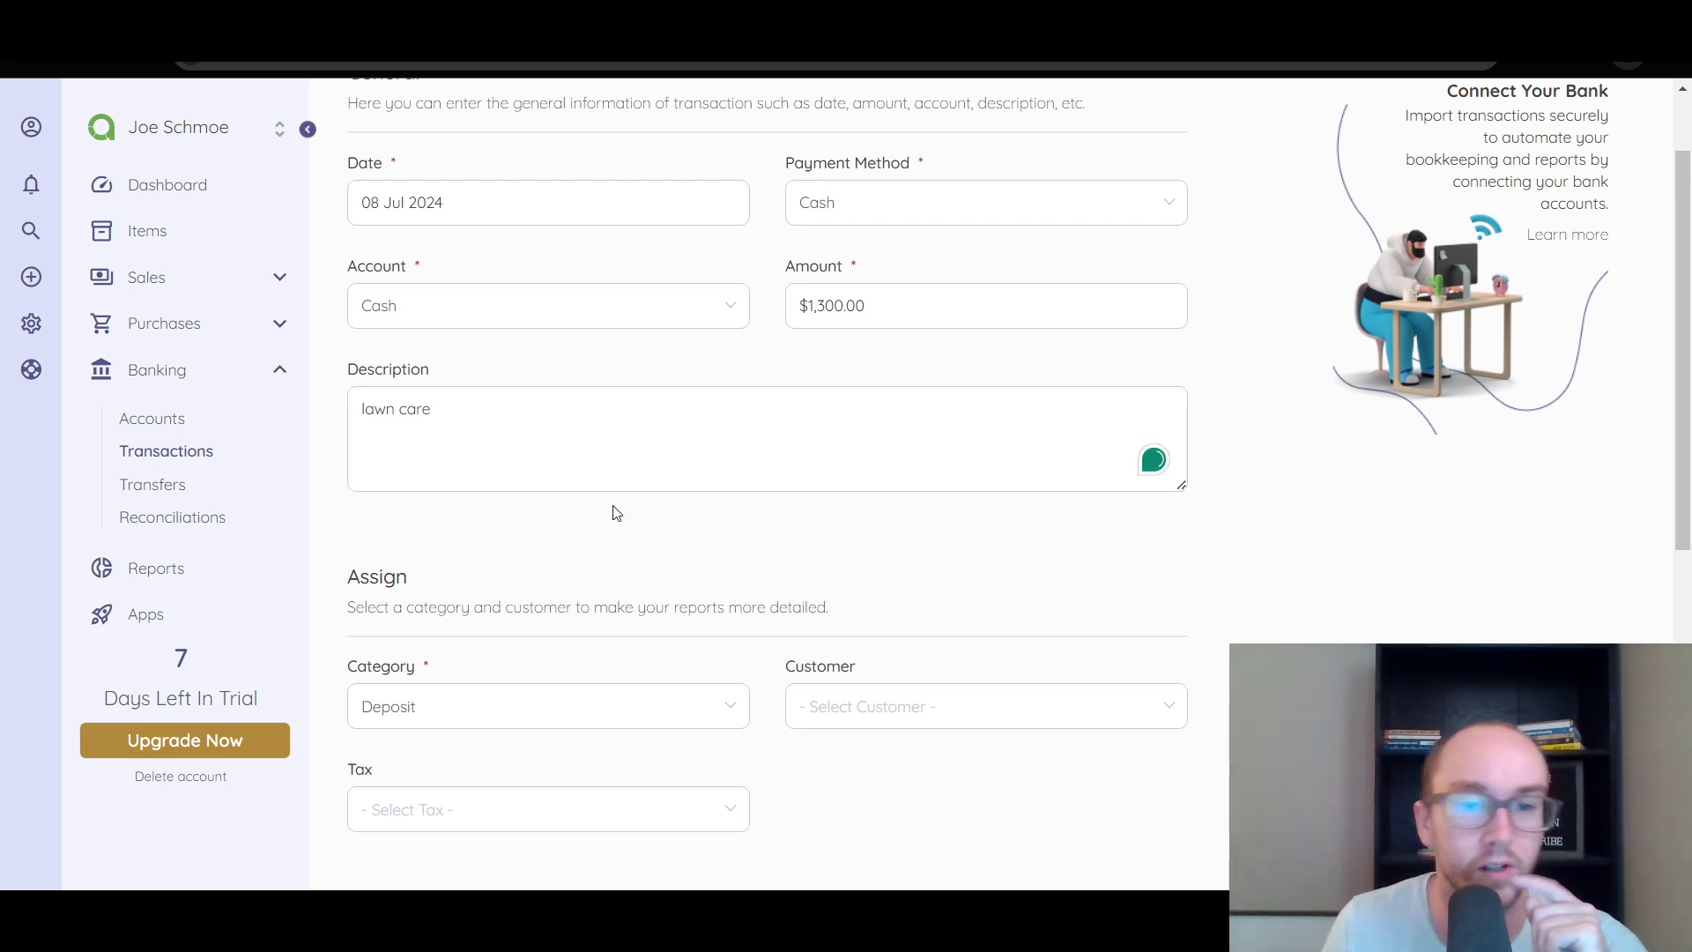
Step: Check the remaining income fields and save the transaction with the Deposit category and no customer assigned
scroll(616, 511, "down", 3)
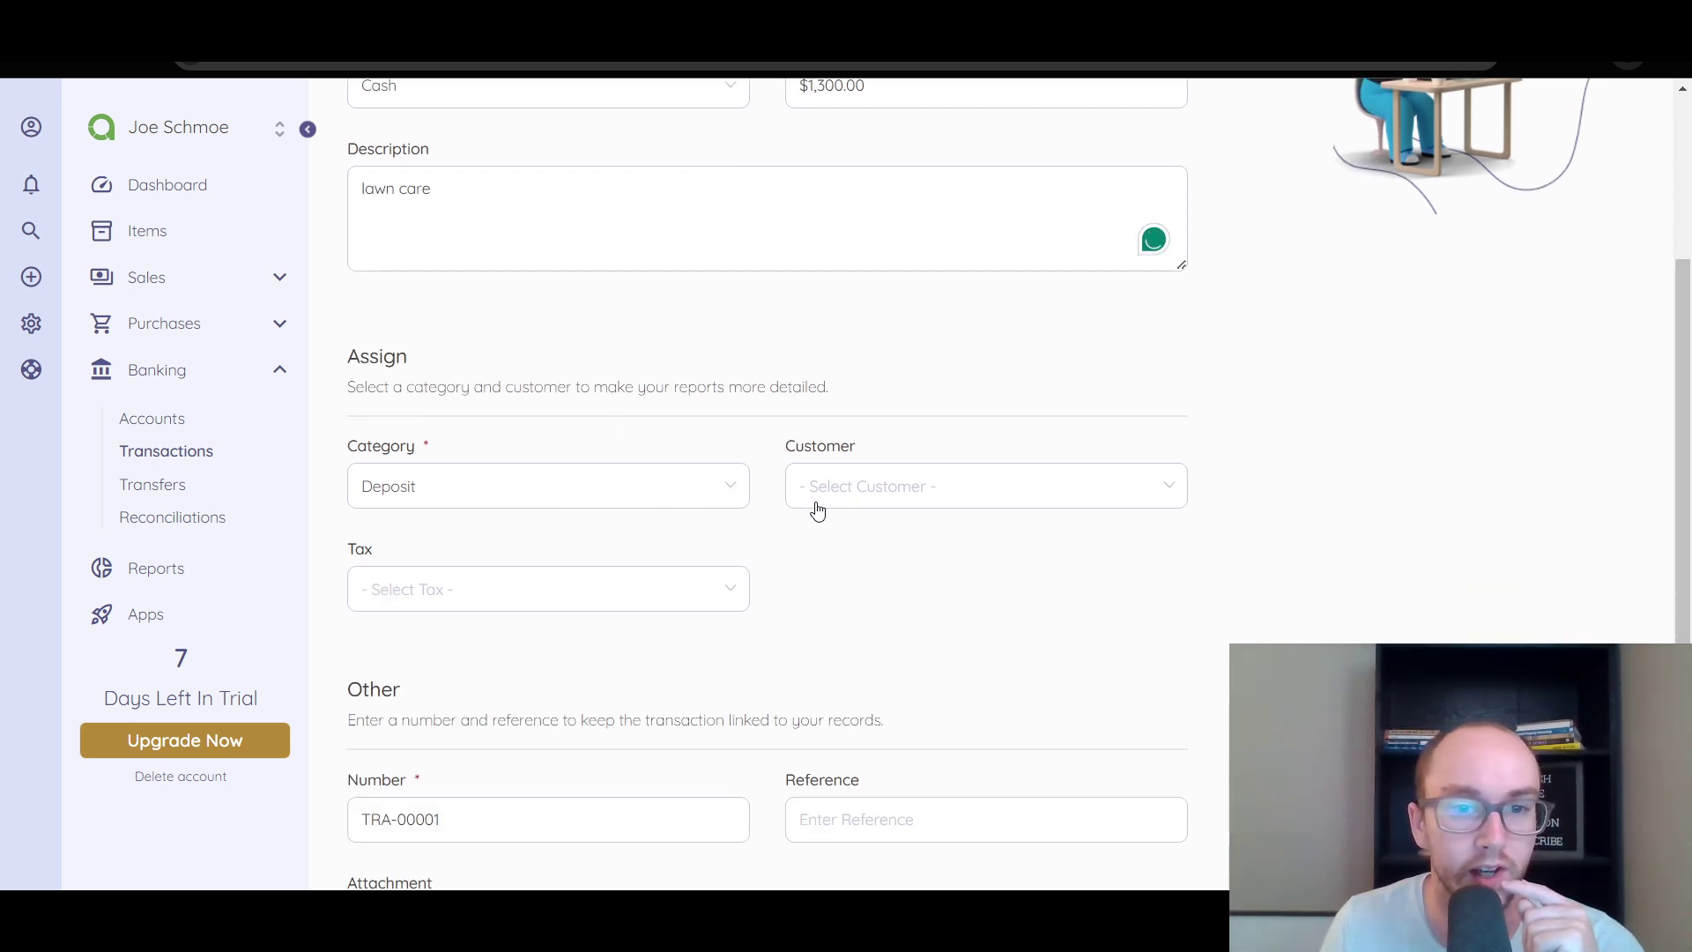
left_click(908, 509)
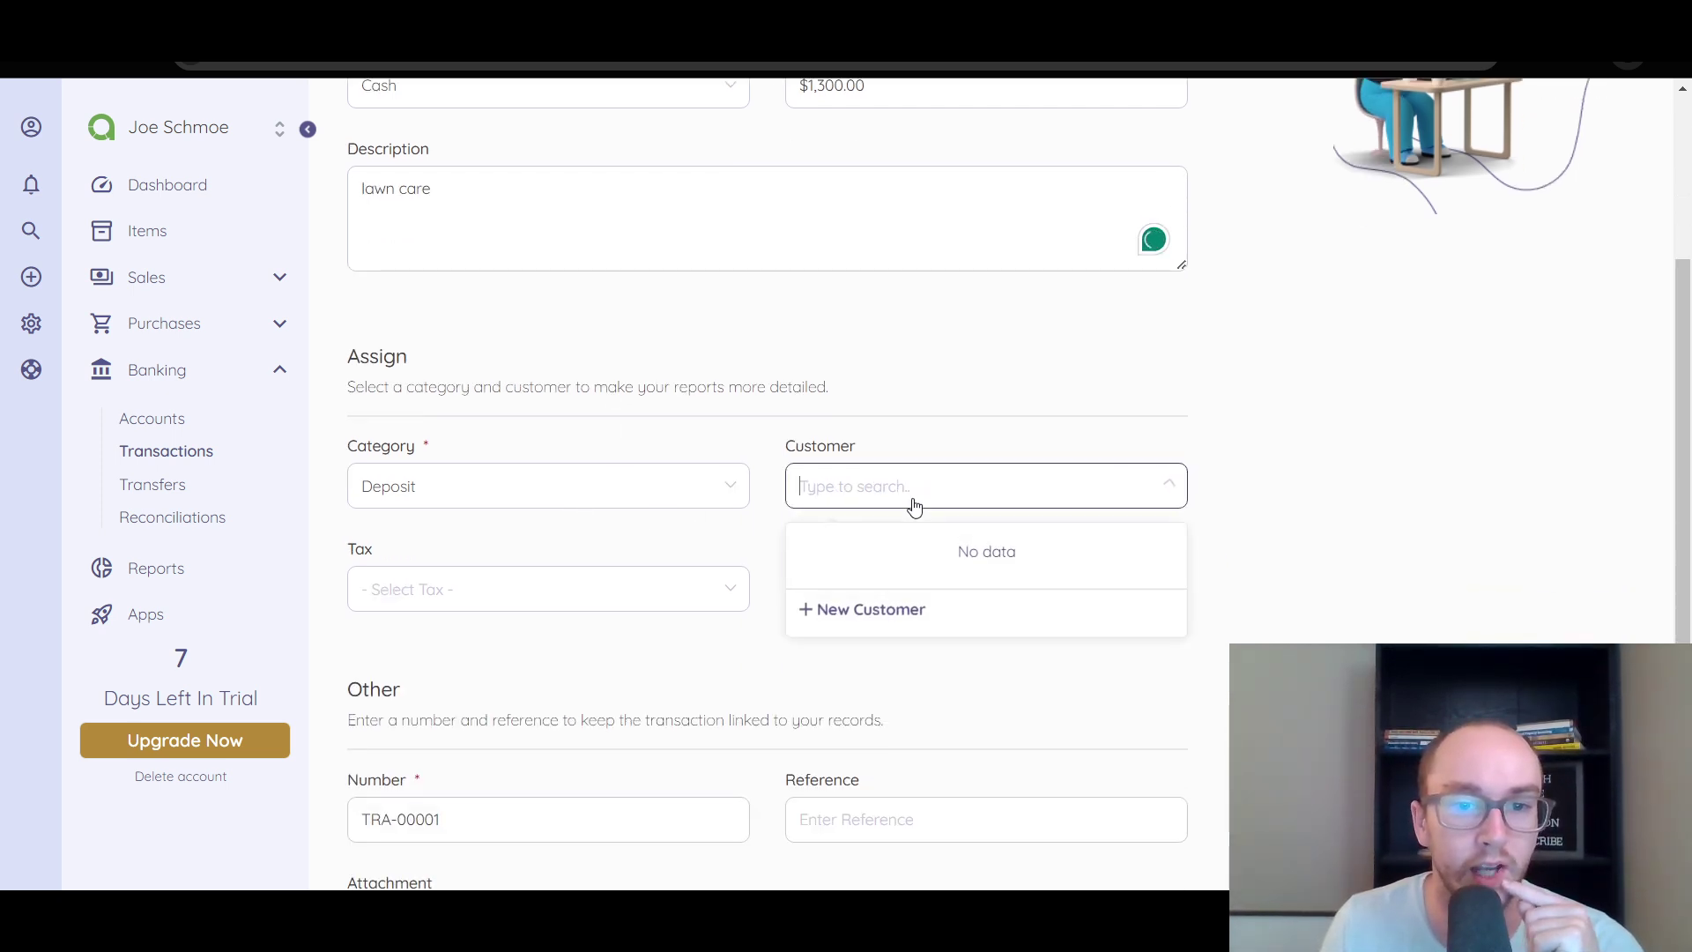
left_click(927, 446)
scroll(797, 597, "down", 3)
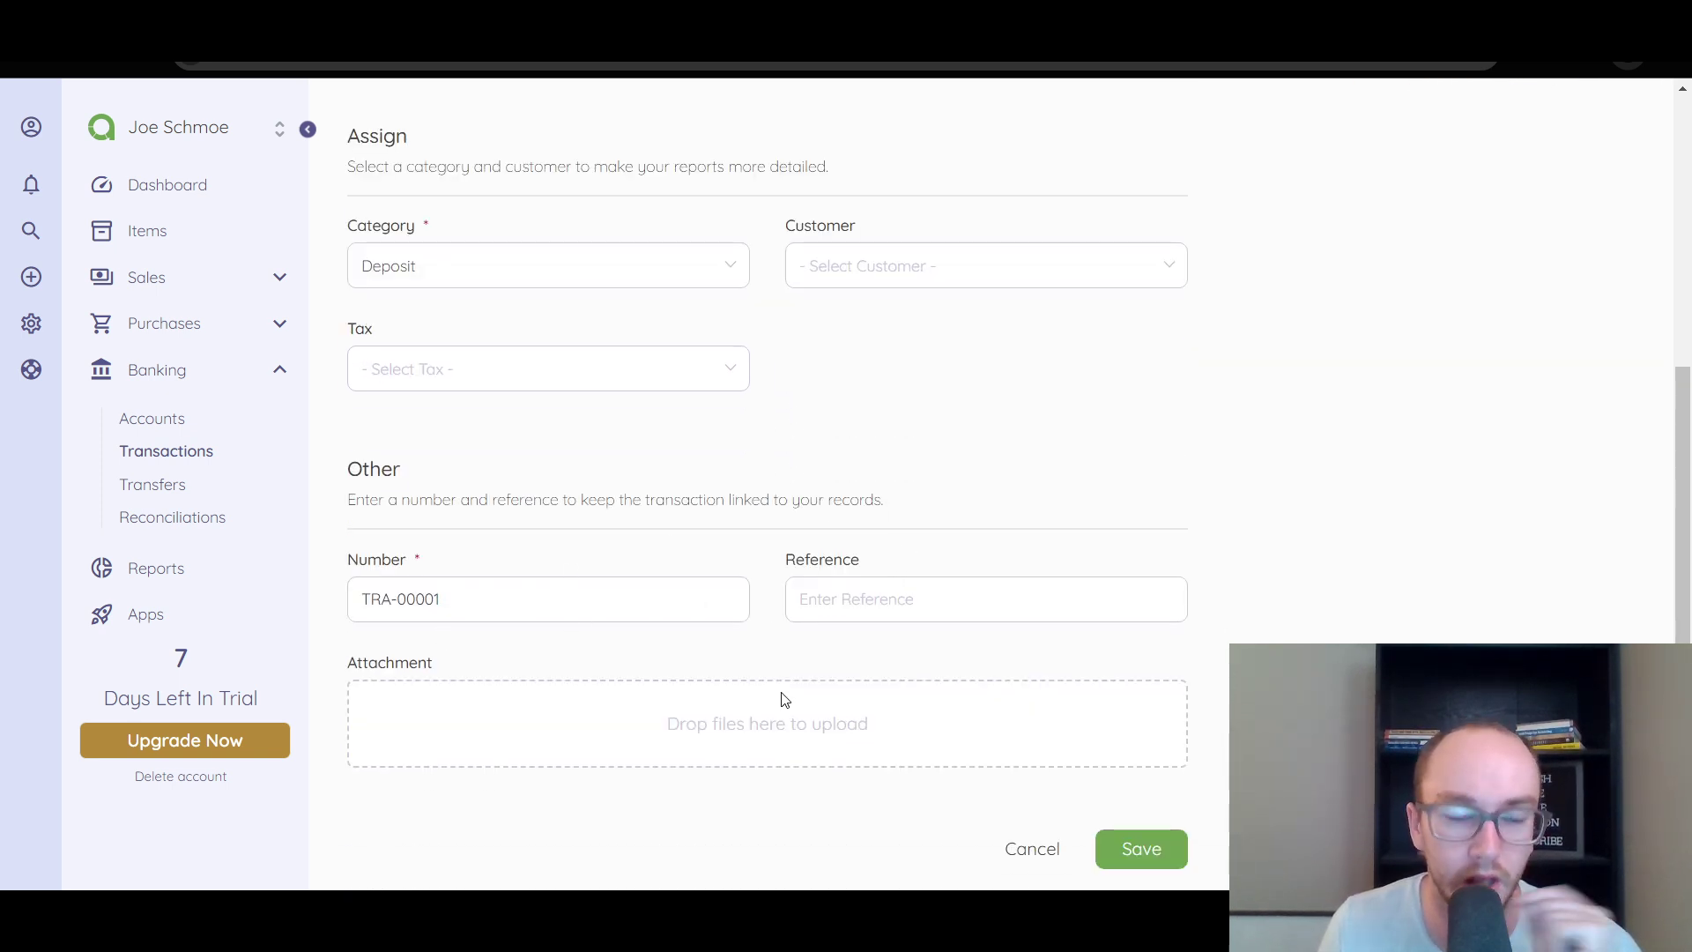
scroll(838, 650, "up", 6)
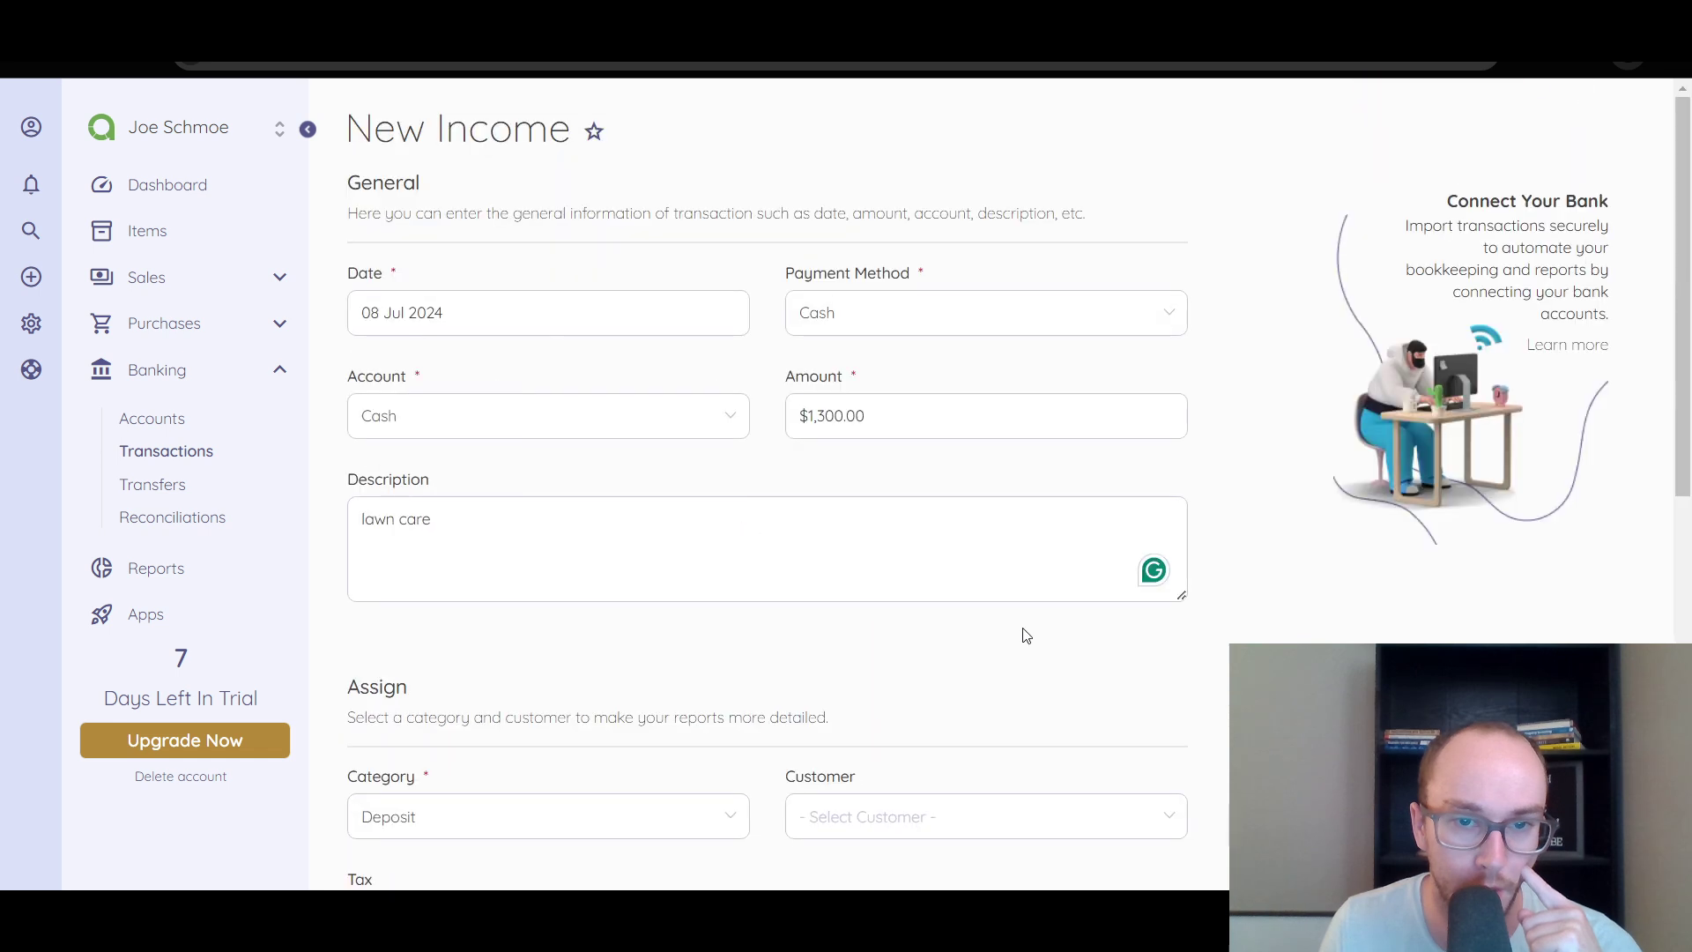
scroll(1359, 441, "down", 3)
scroll(1314, 449, "up", 1)
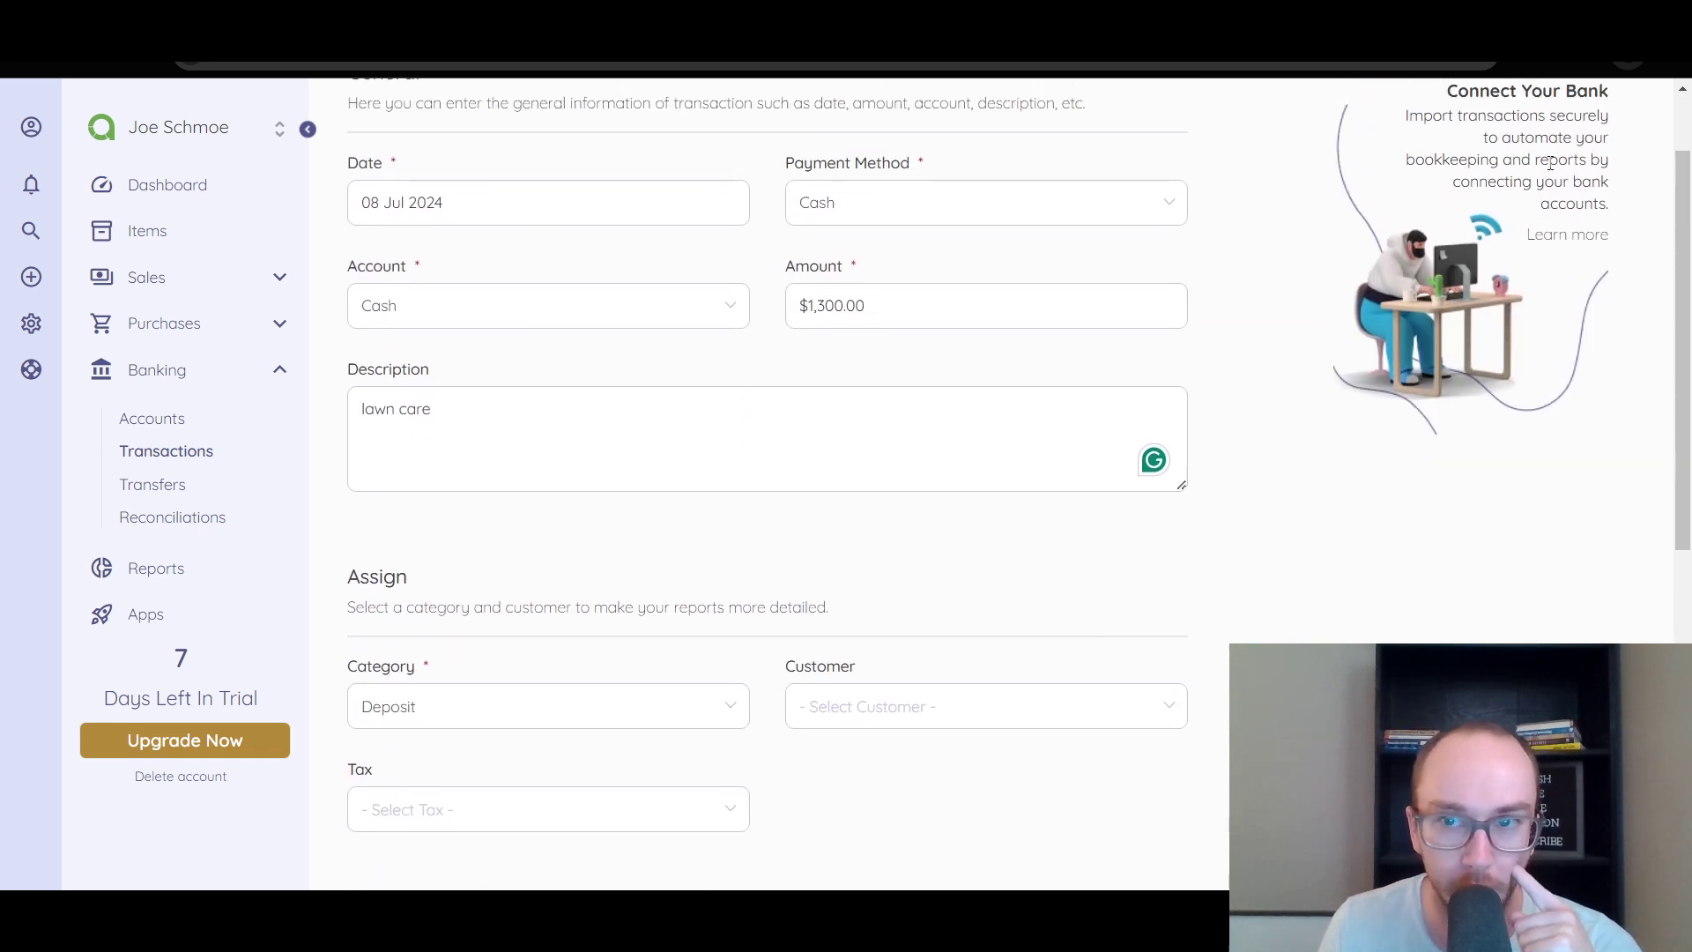
scroll(1269, 469, "down", 6)
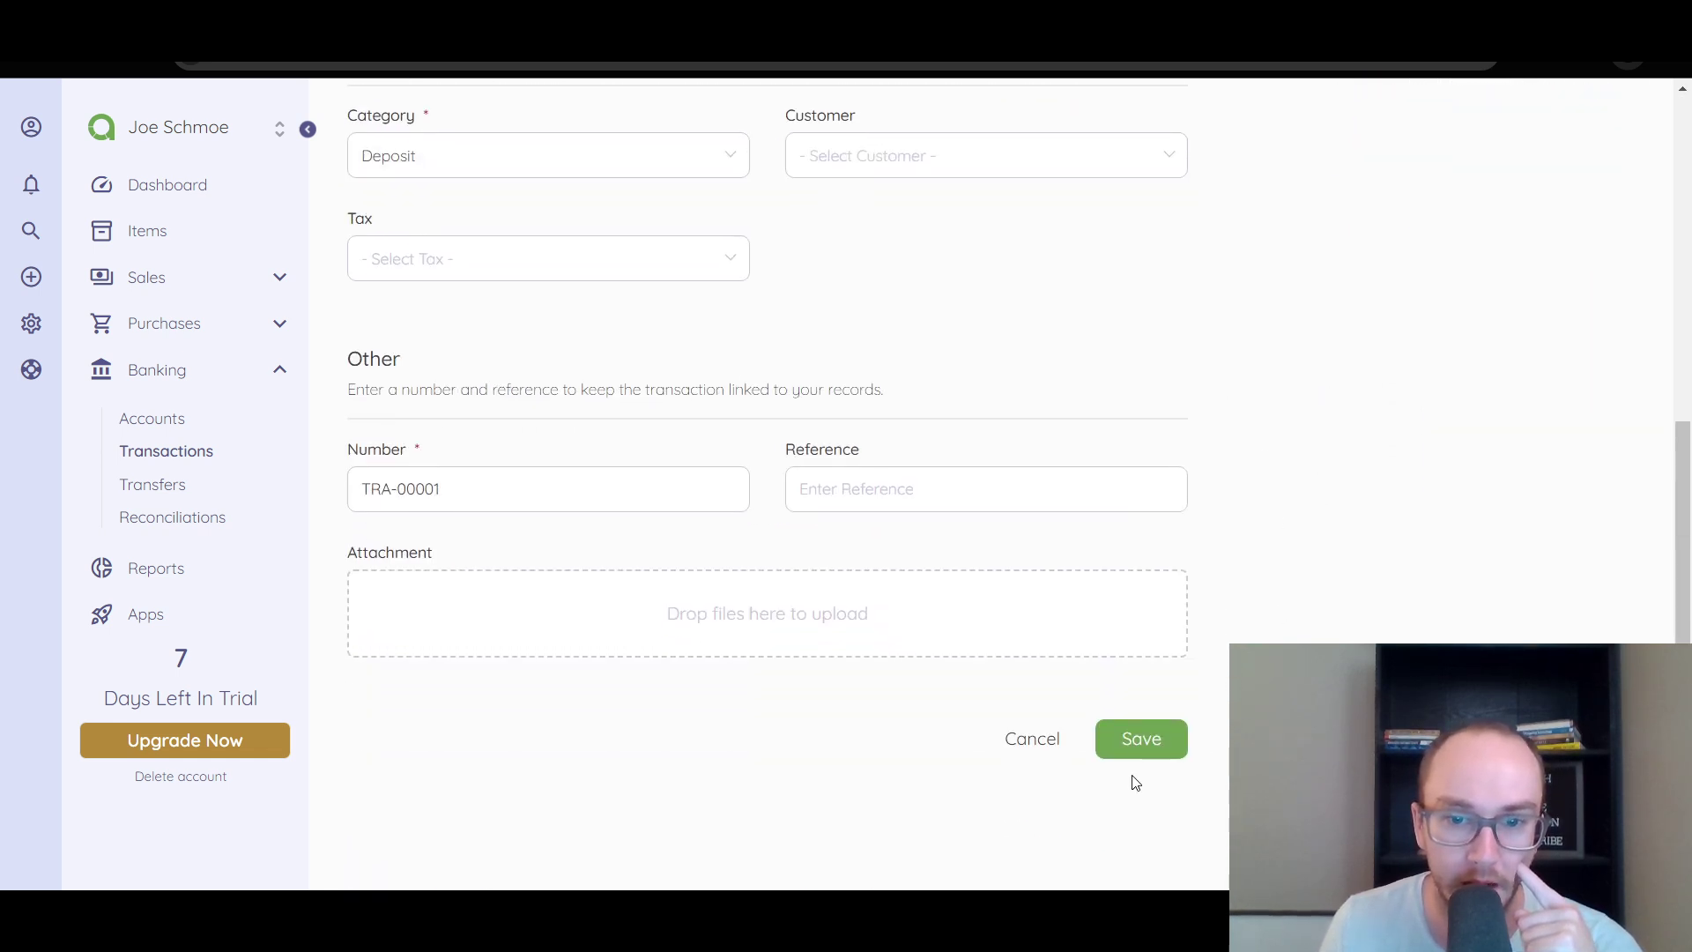
left_click(1138, 749)
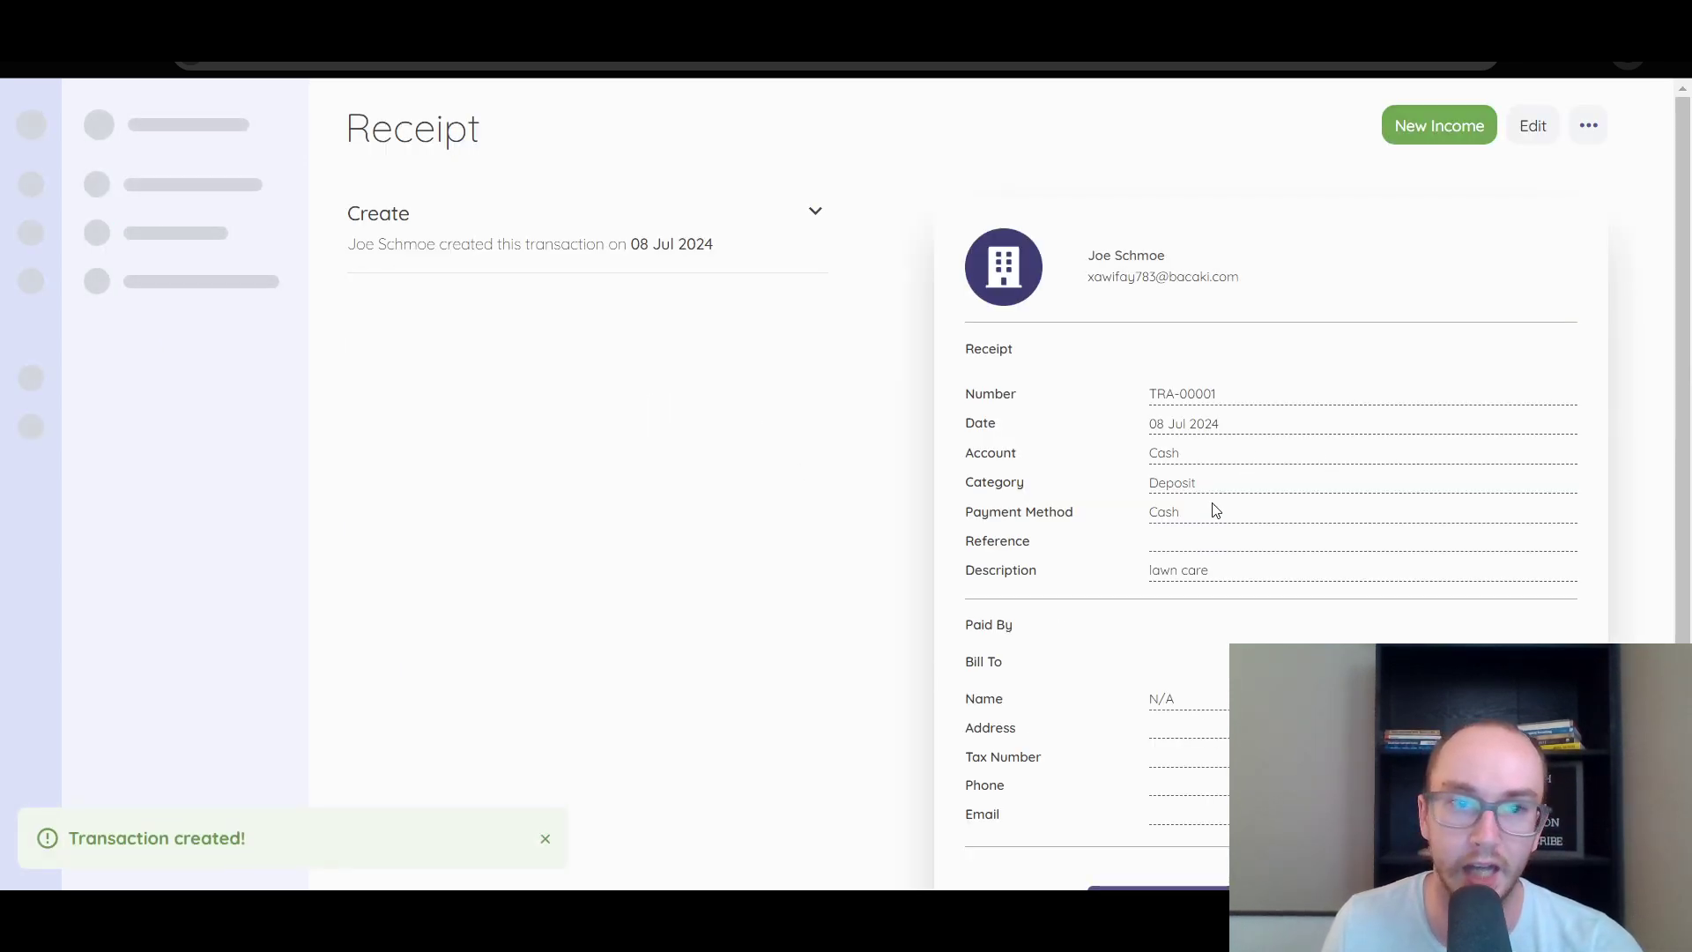
Step: Check the saved receipt and examine the dashboard's Cash Flow, Profit & Loss and Account Balance sections
scroll(1077, 614, "down", 3)
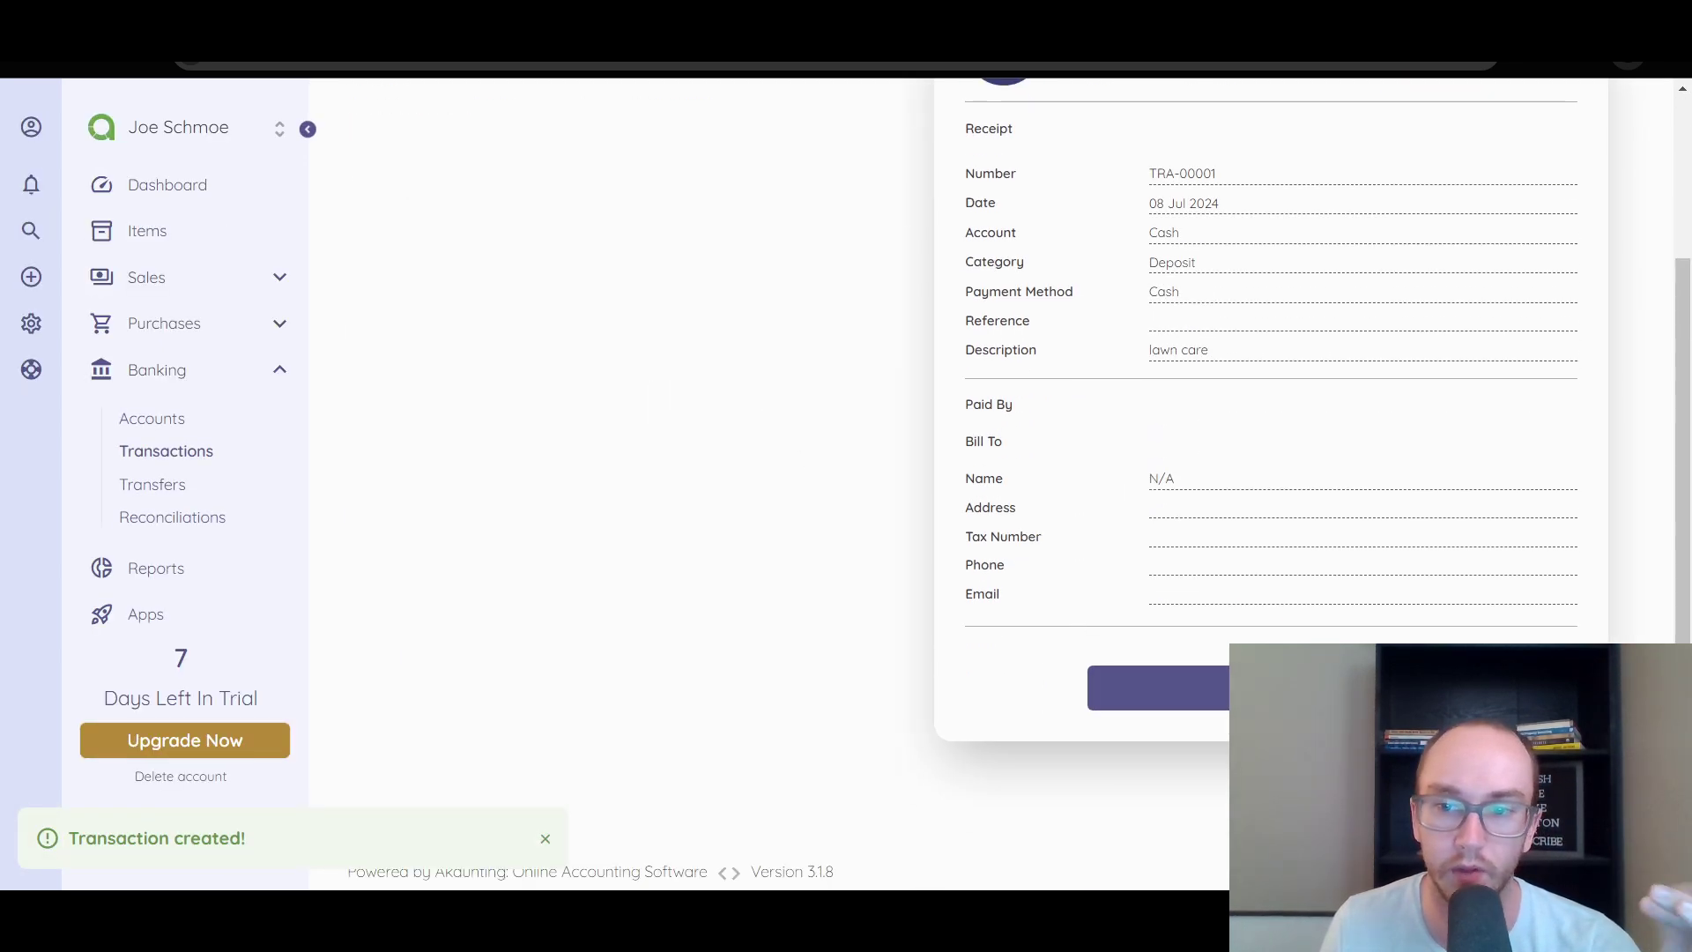
scroll(1175, 503, "up", 3)
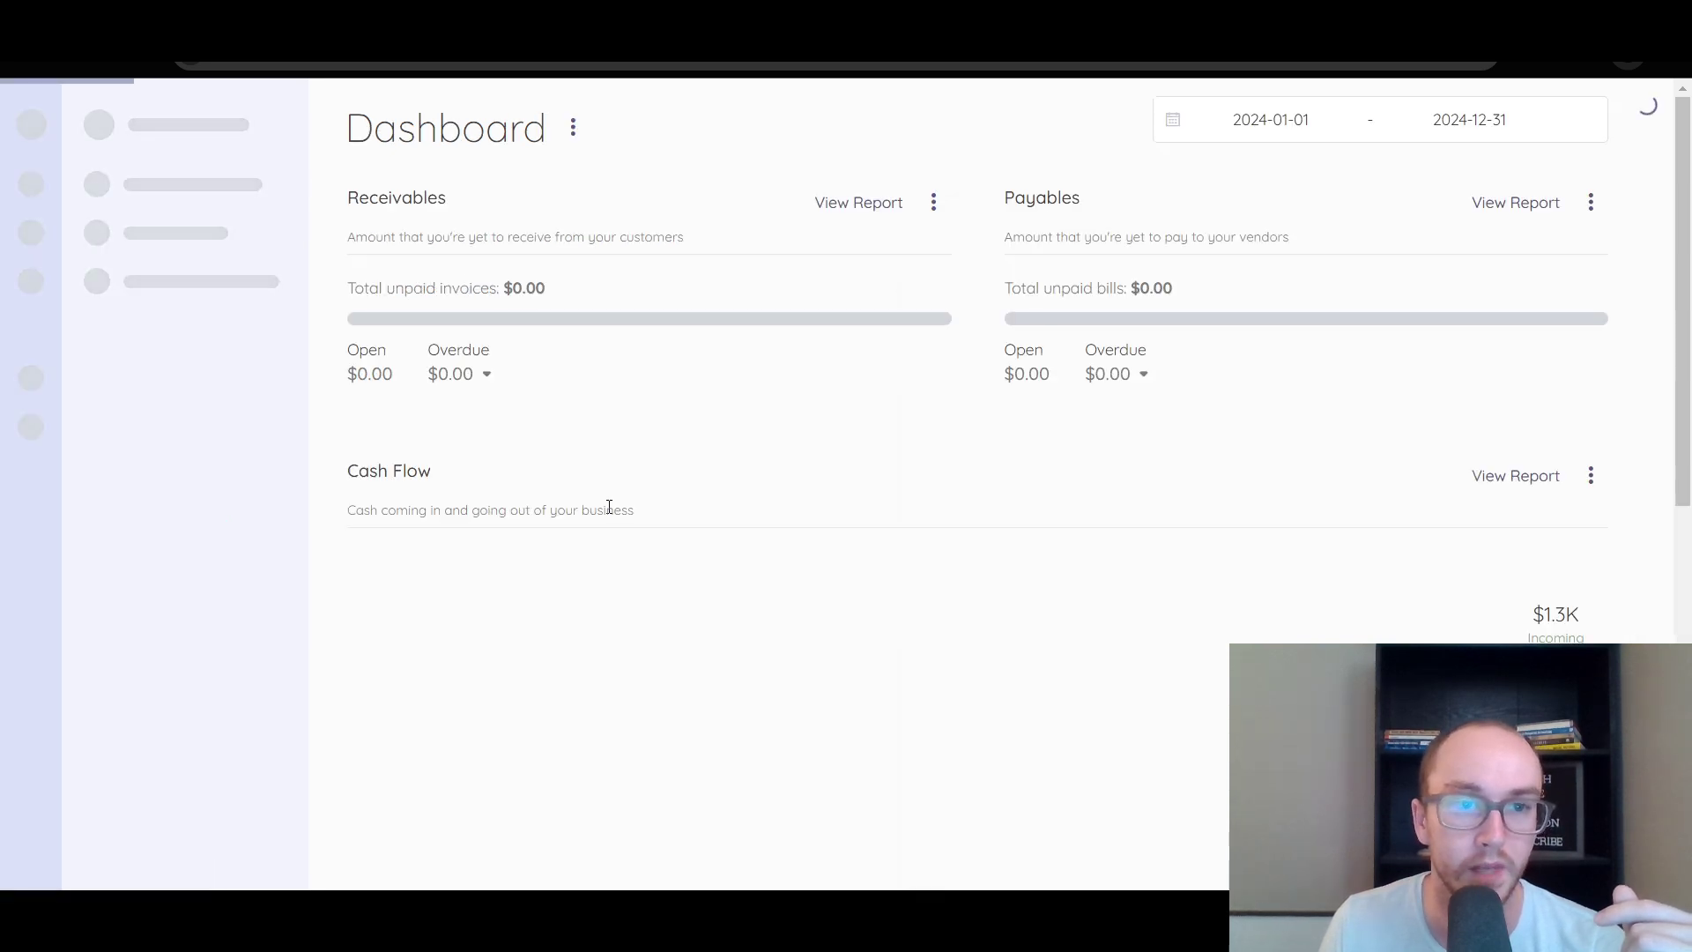
scroll(1091, 514, "down", 1)
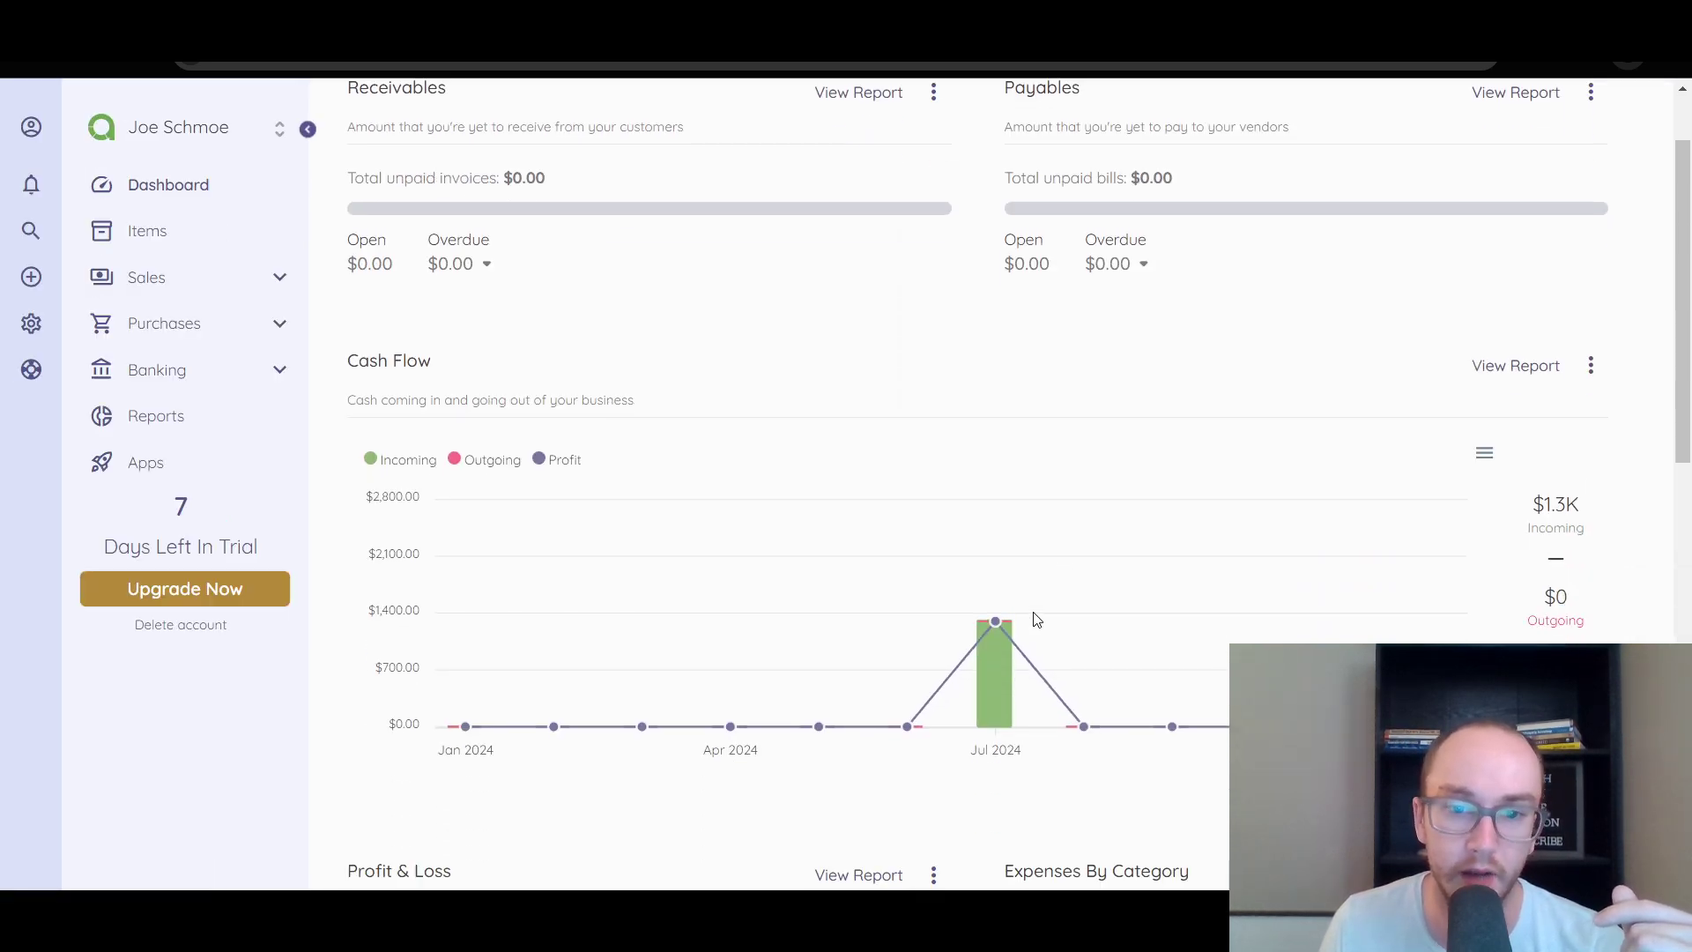
mouse_move(994, 672)
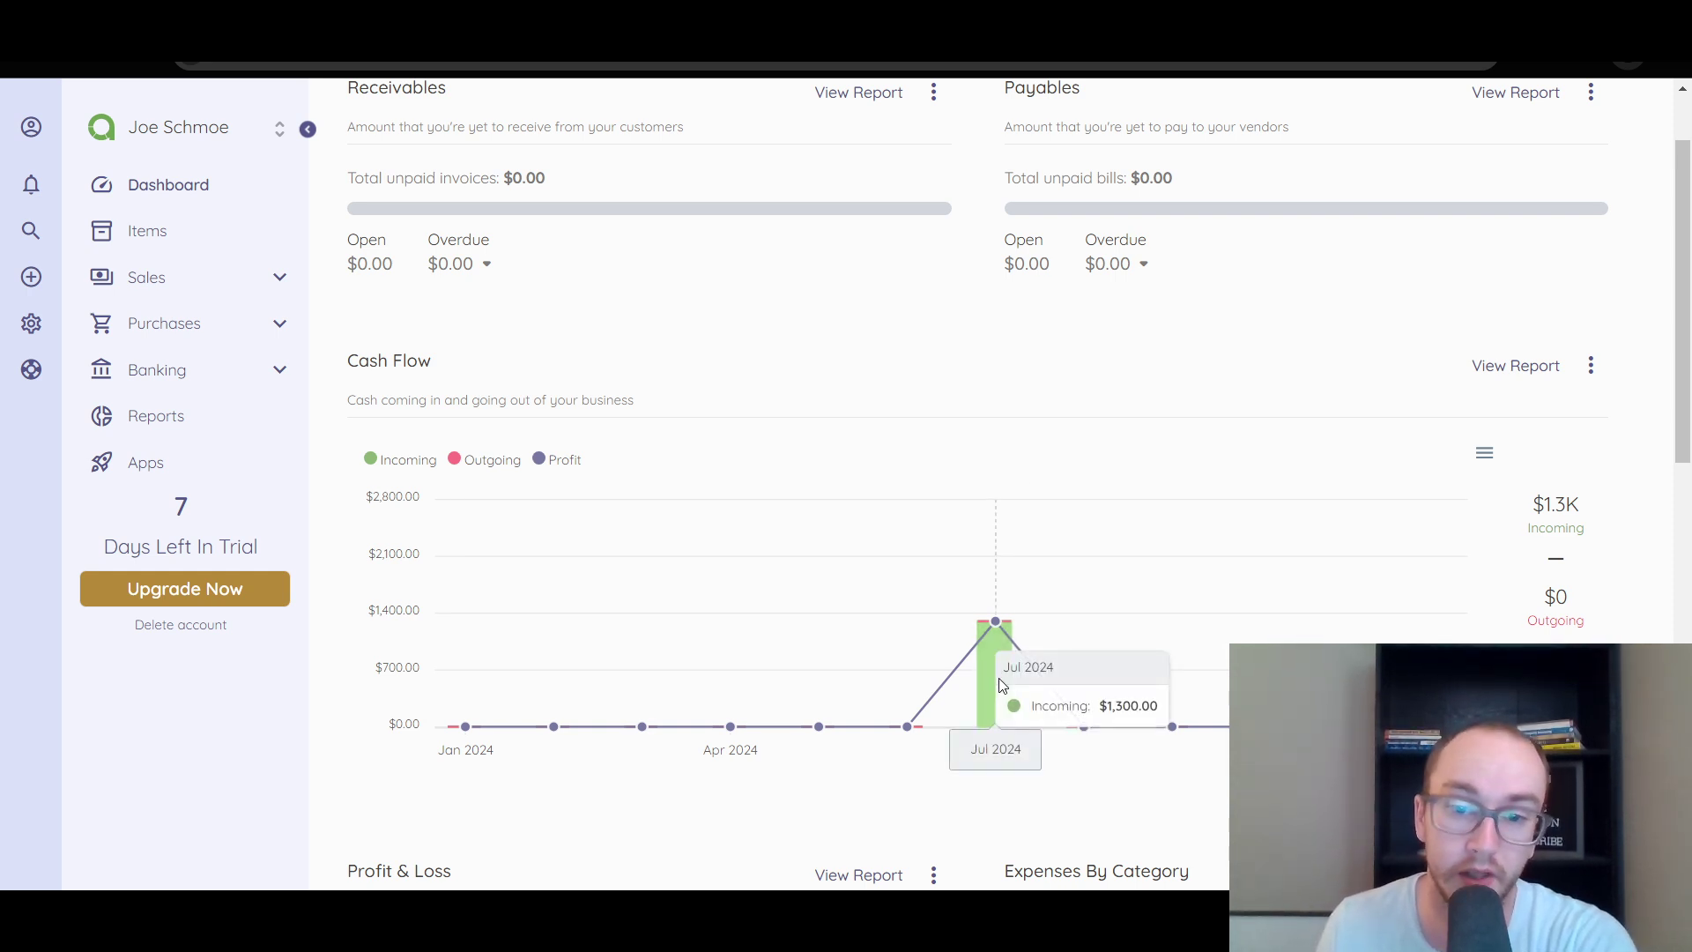
scroll(1013, 696, "down", 2)
scroll(983, 716, "down", 4)
scroll(978, 710, "up", 2)
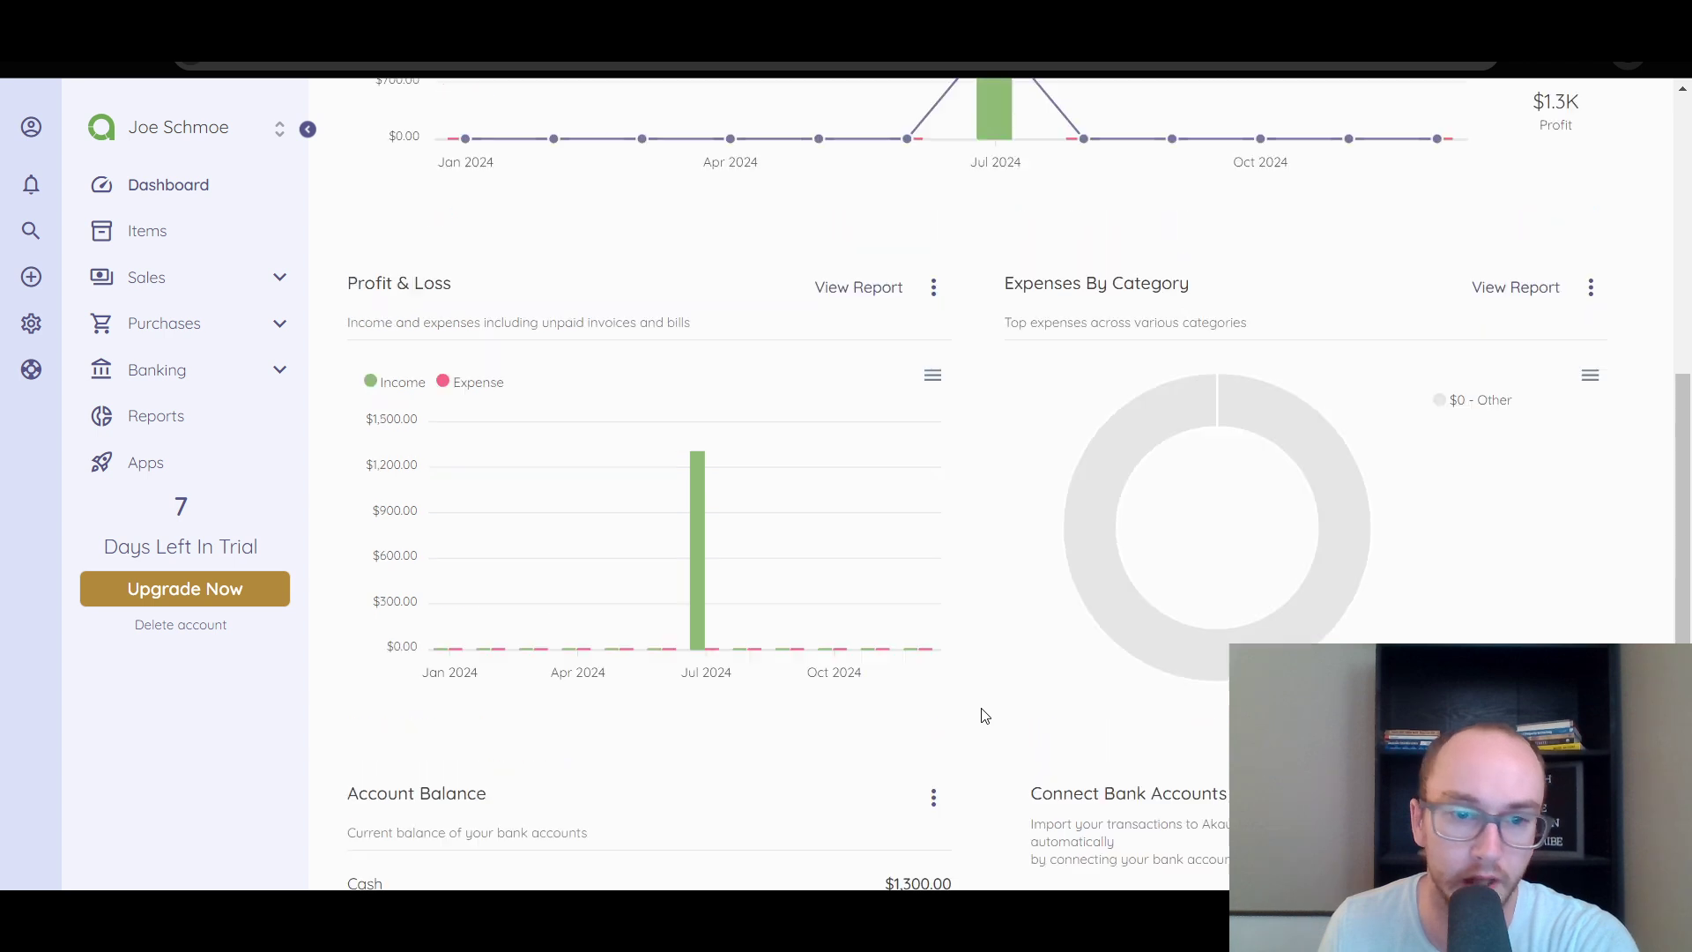
mouse_move(693, 690)
scroll(696, 678, "down", 2)
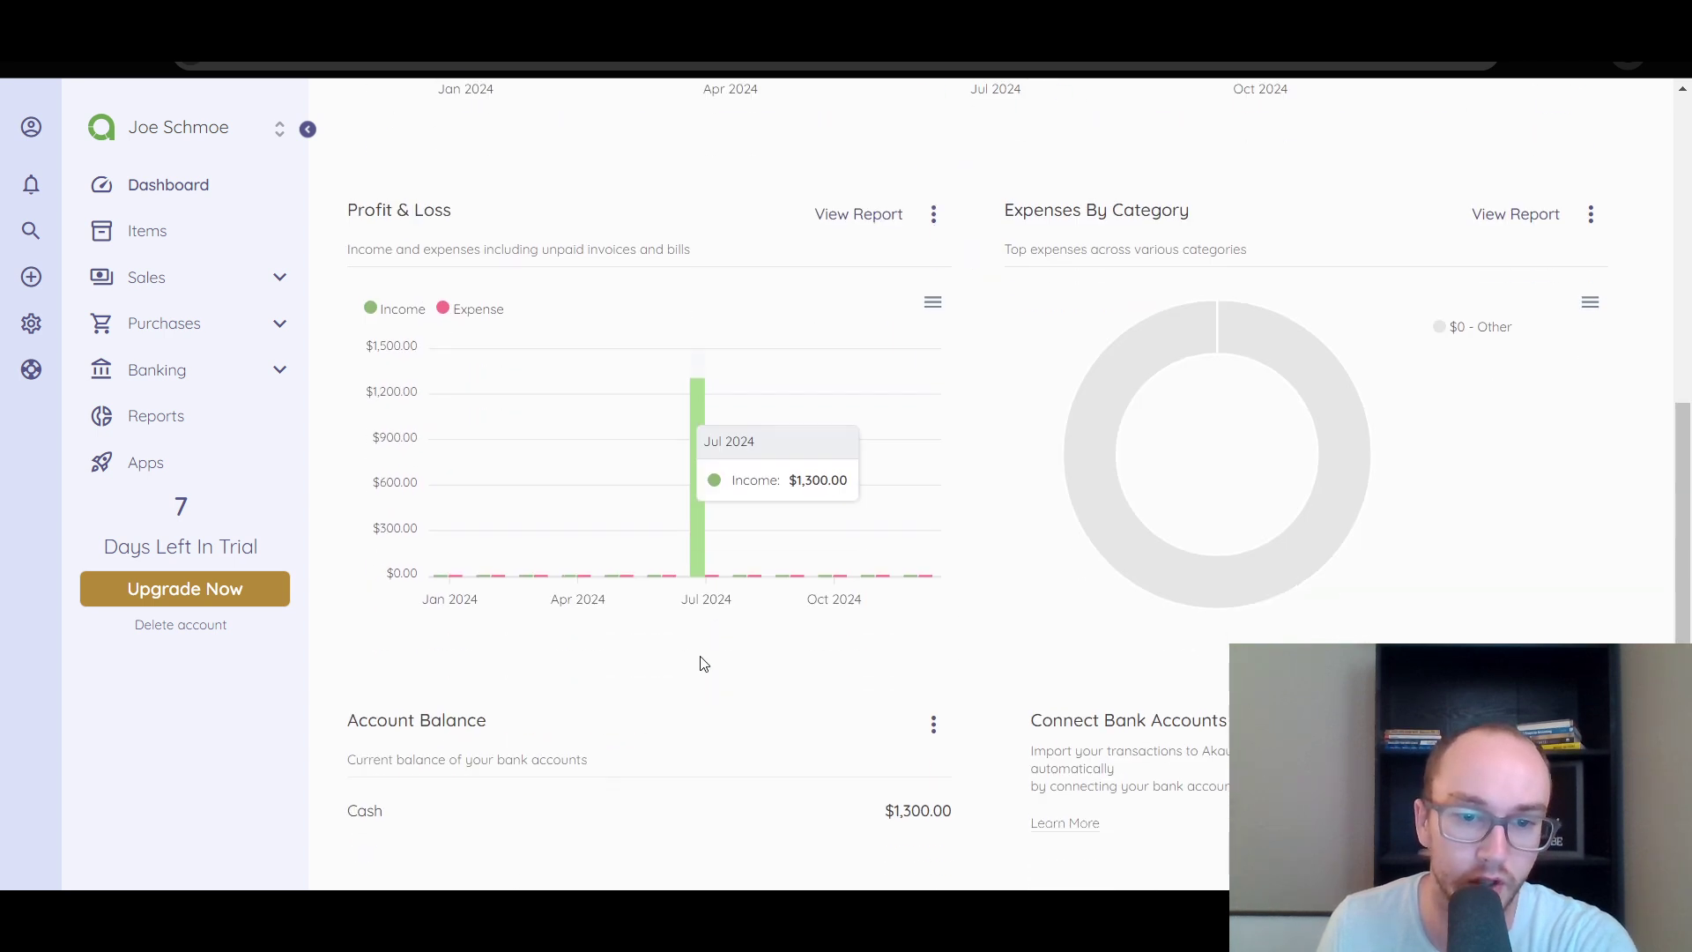
mouse_move(696, 529)
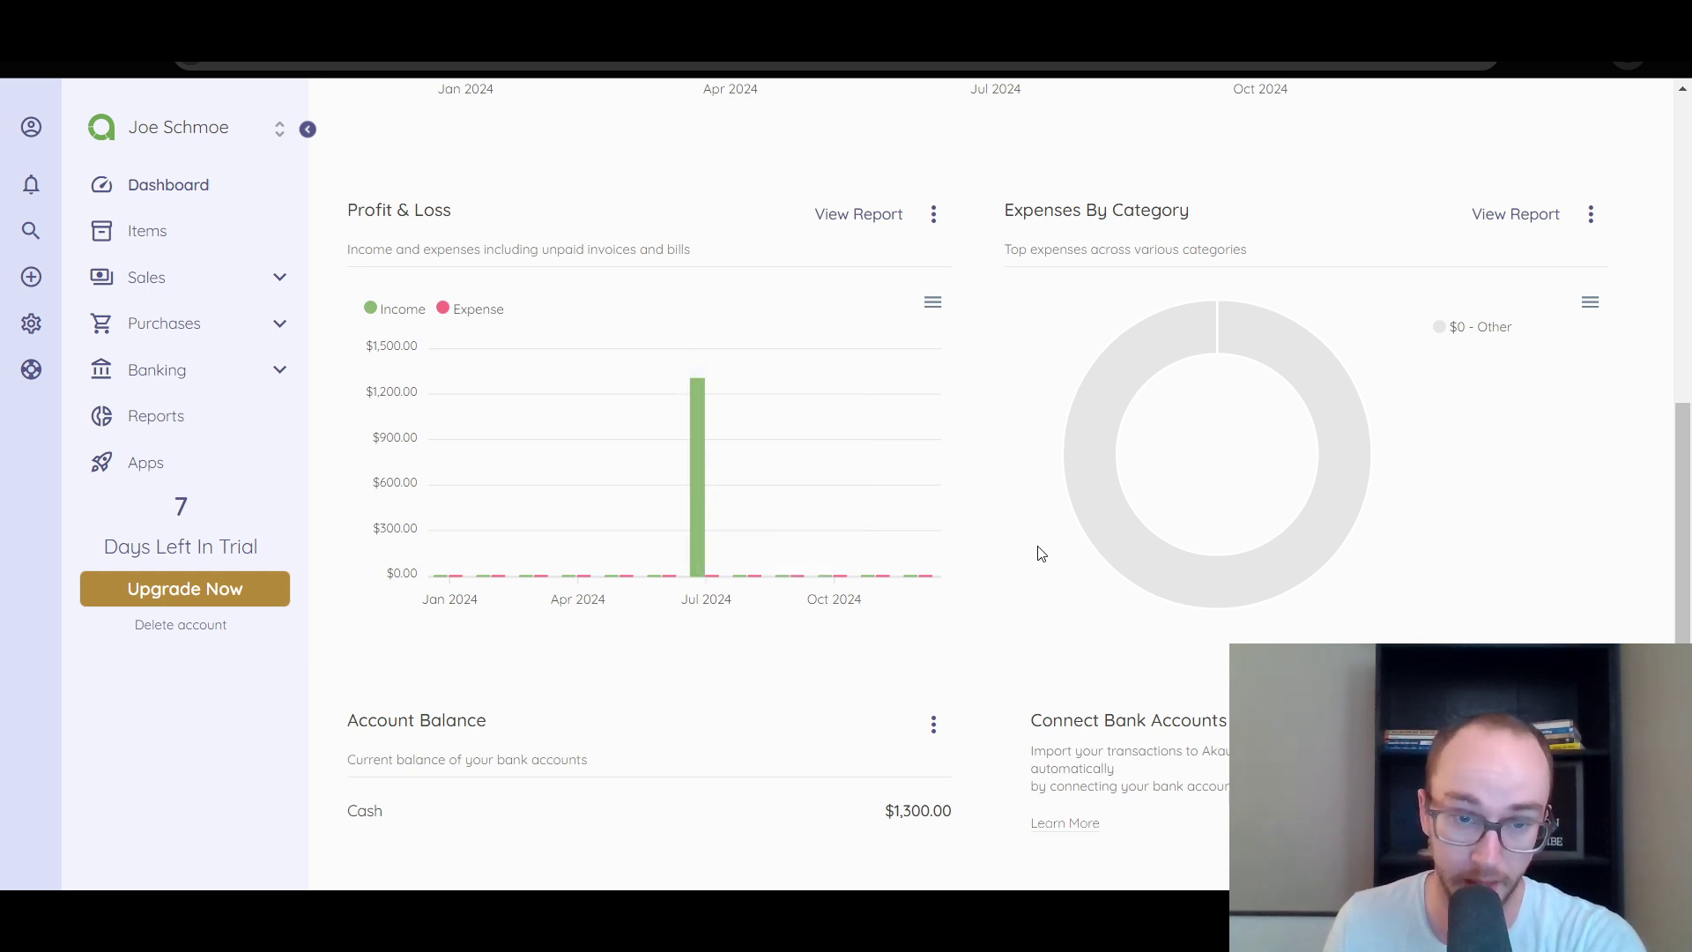
scroll(1031, 555, "up", 6)
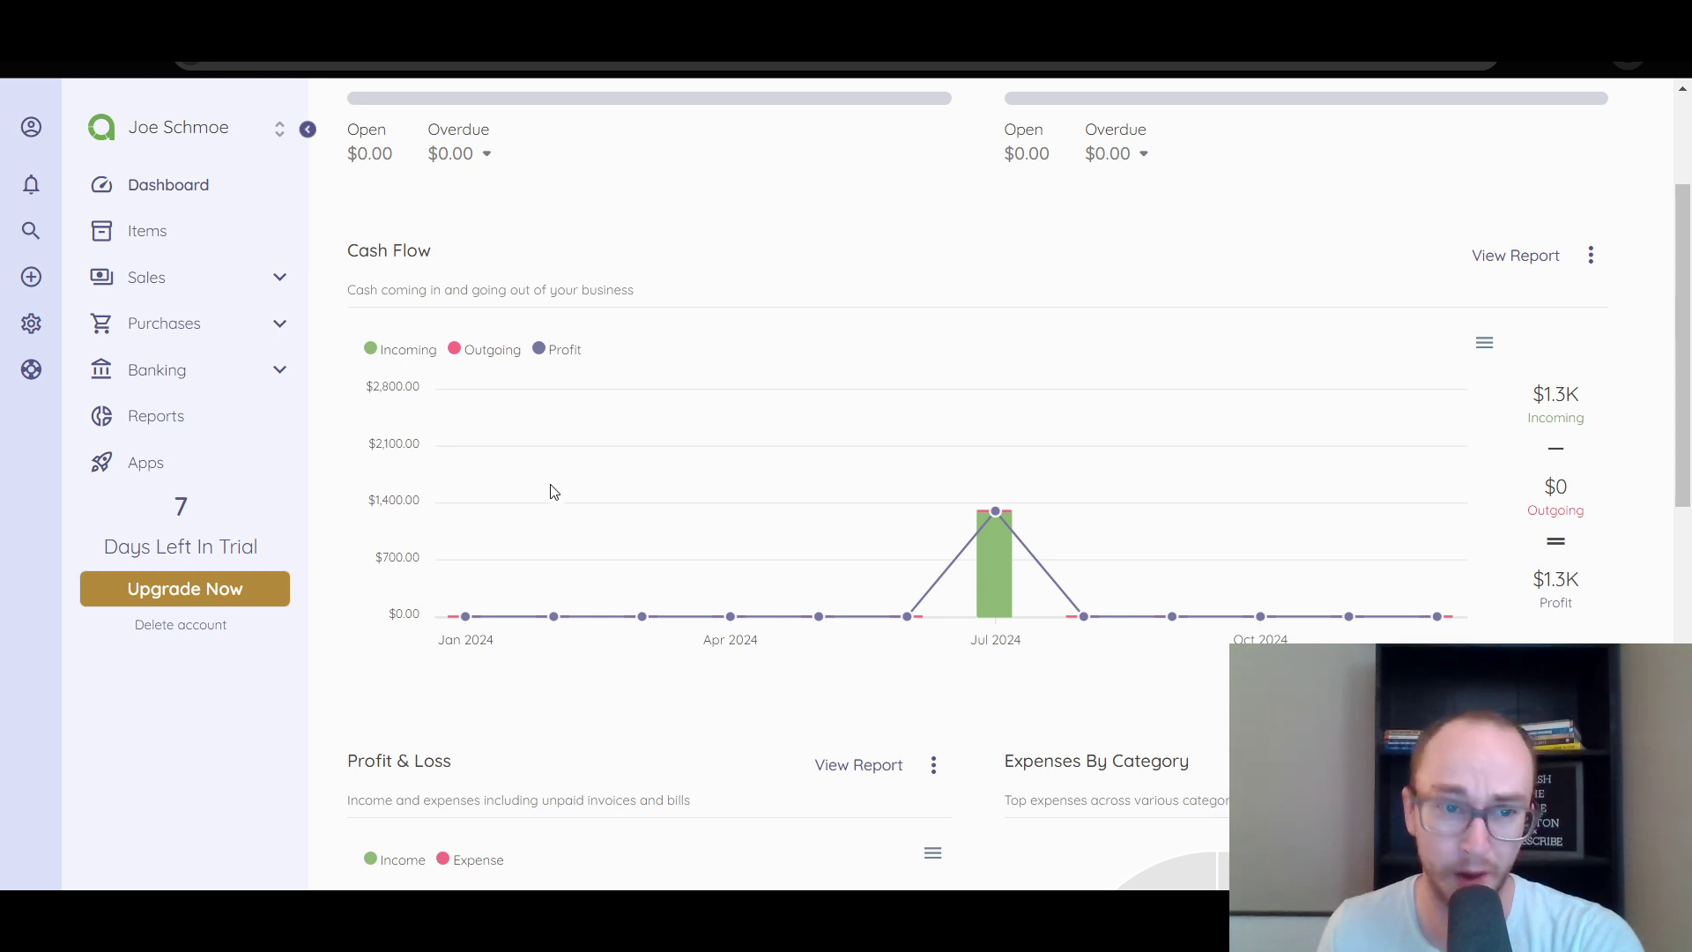
scroll(551, 487, "up", 3)
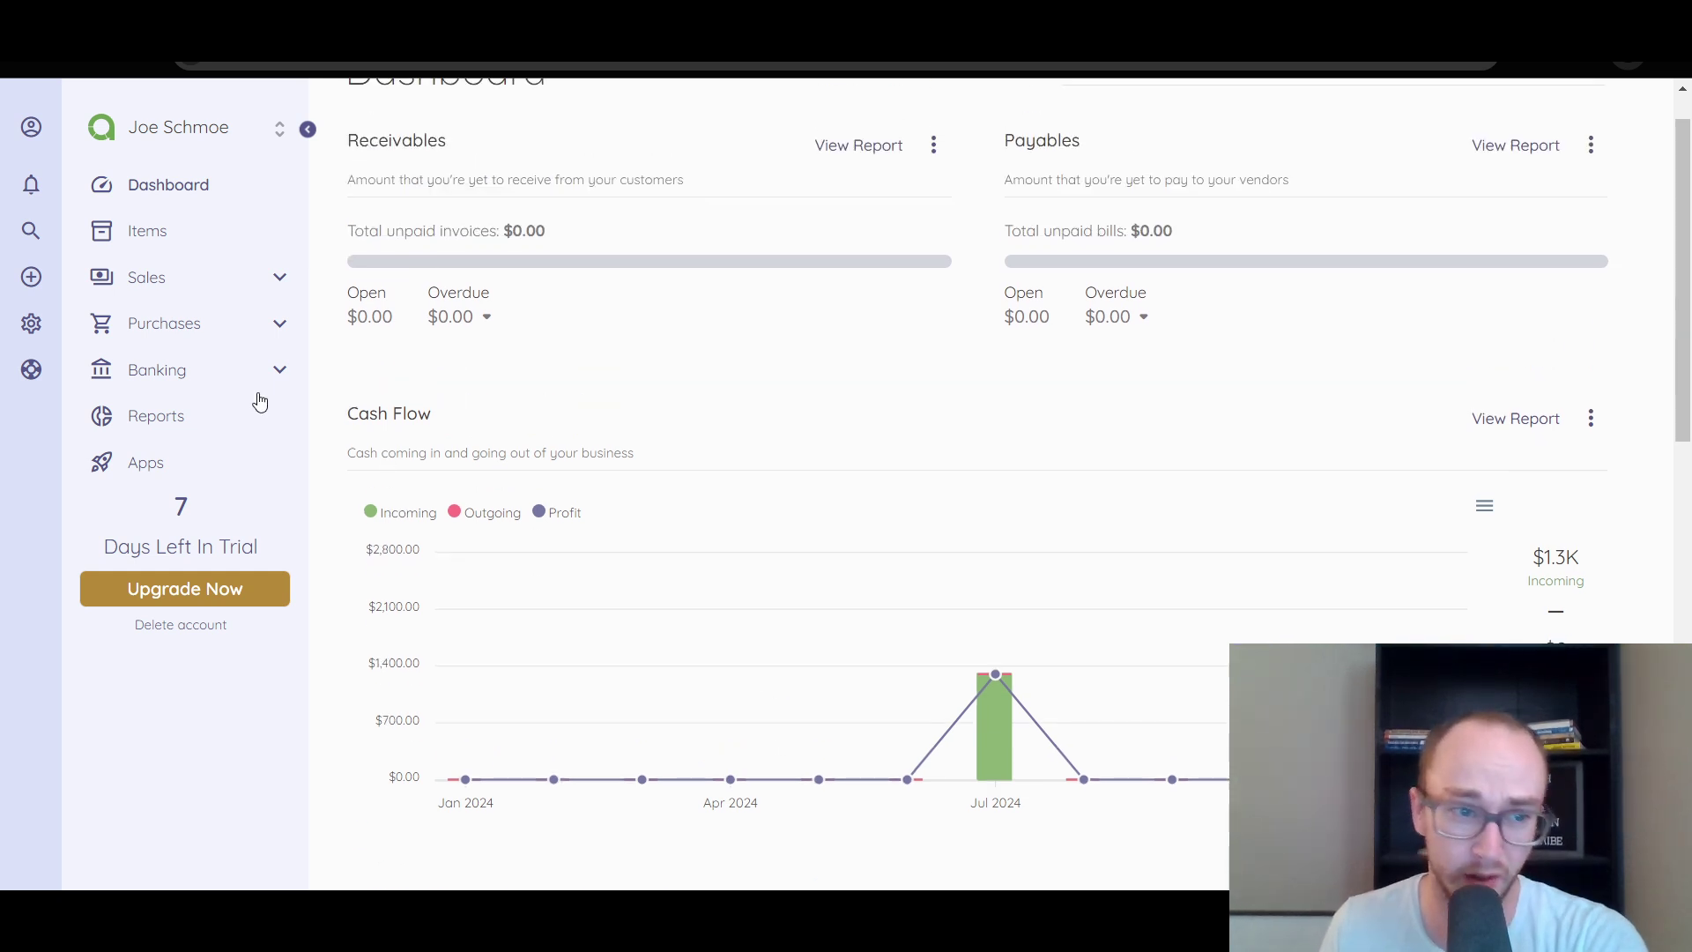
Step: Start a new expense transaction and look over its form
left_click(278, 280)
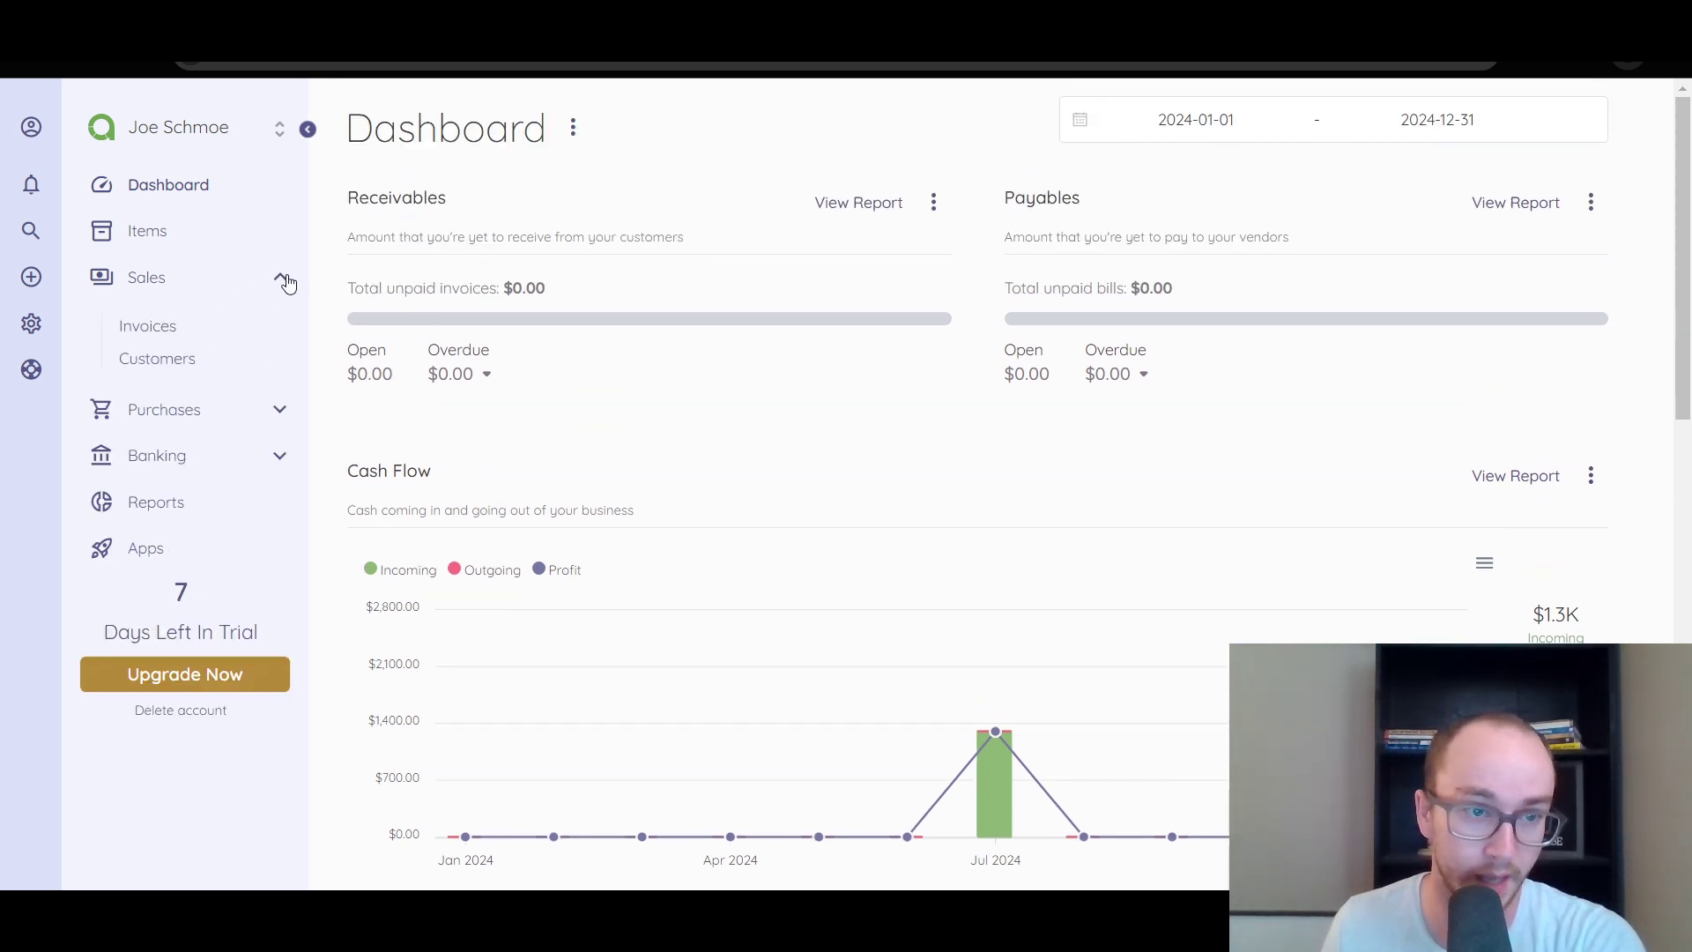
left_click(281, 281)
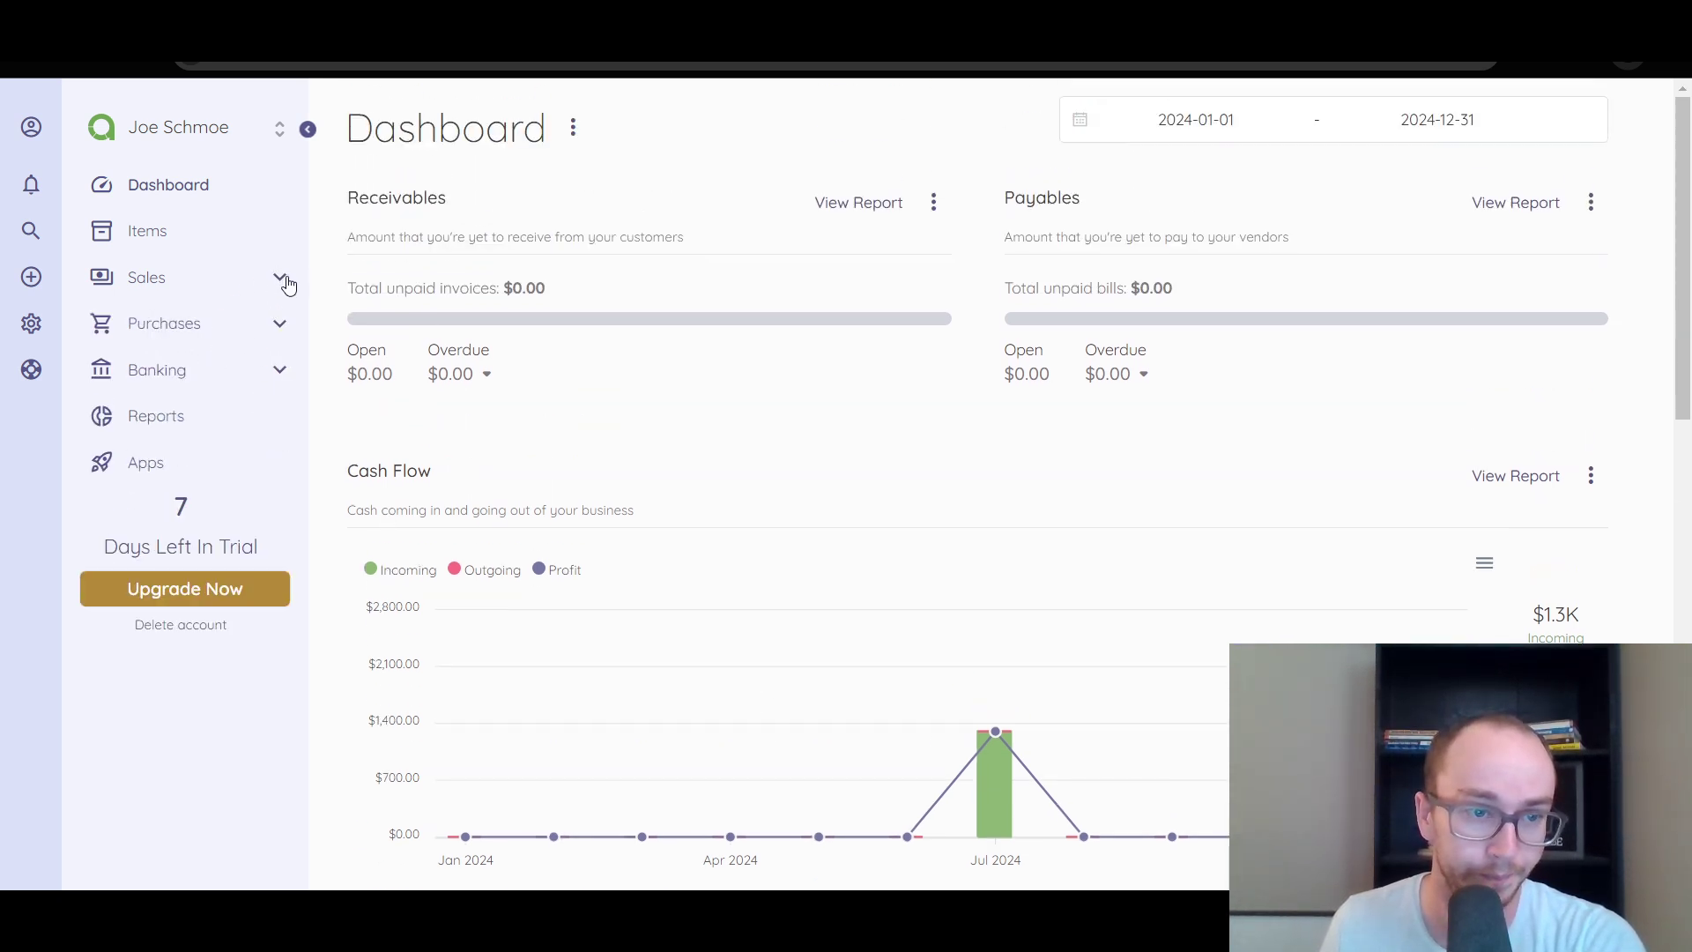
left_click(31, 277)
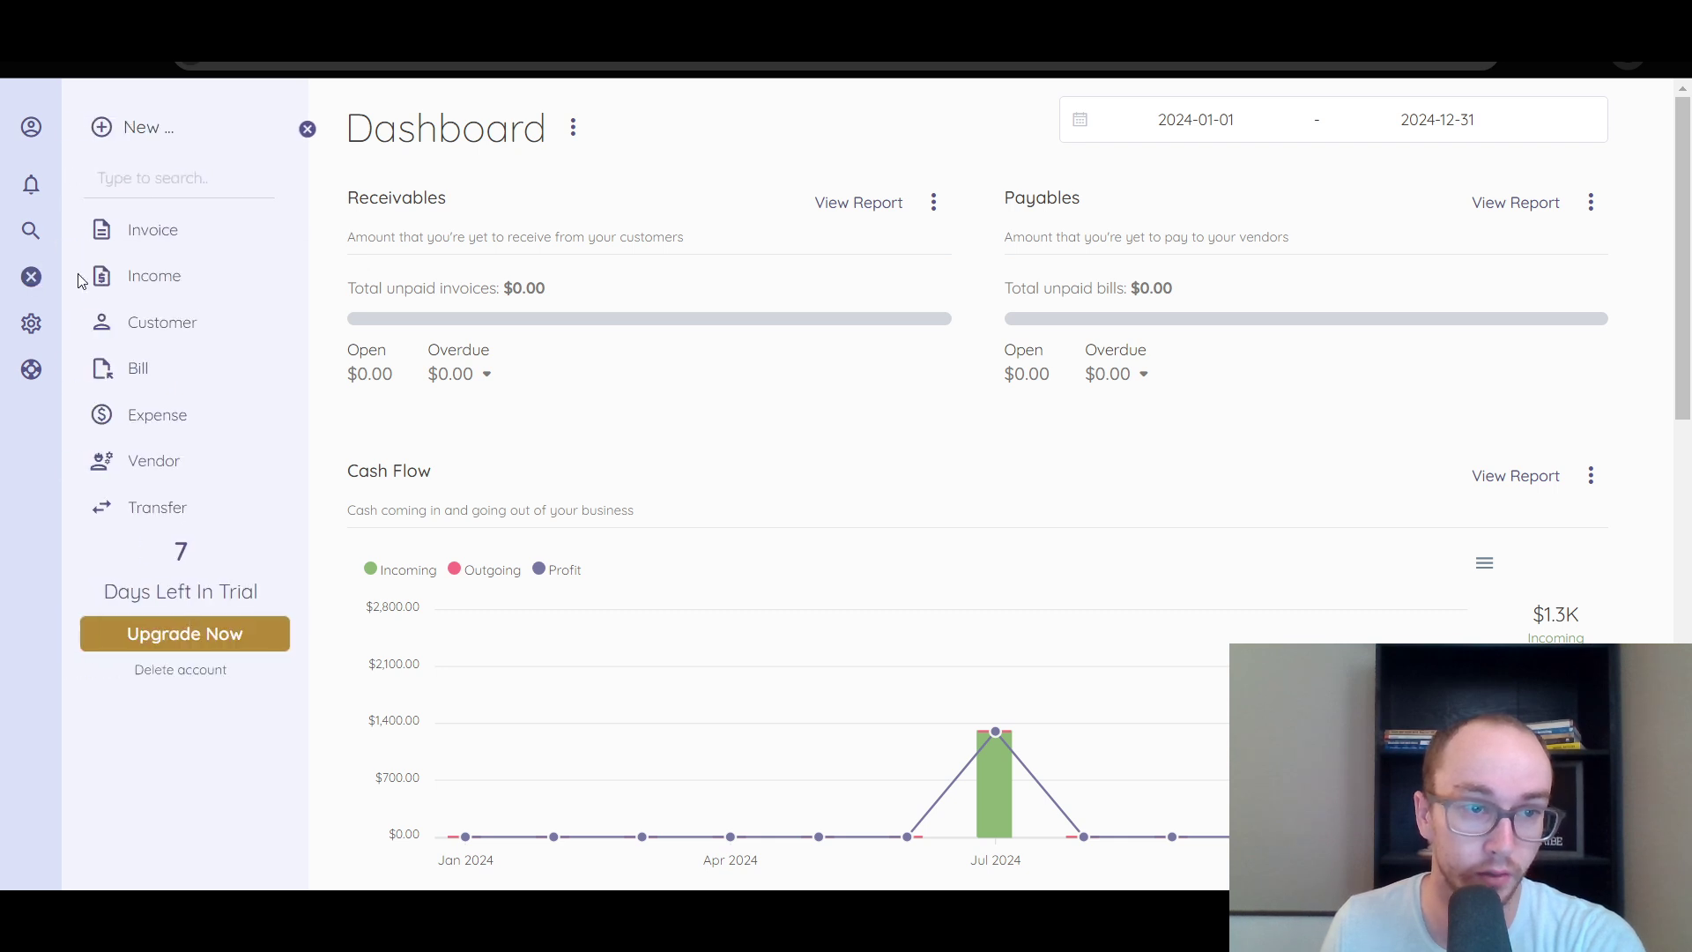
left_click(145, 419)
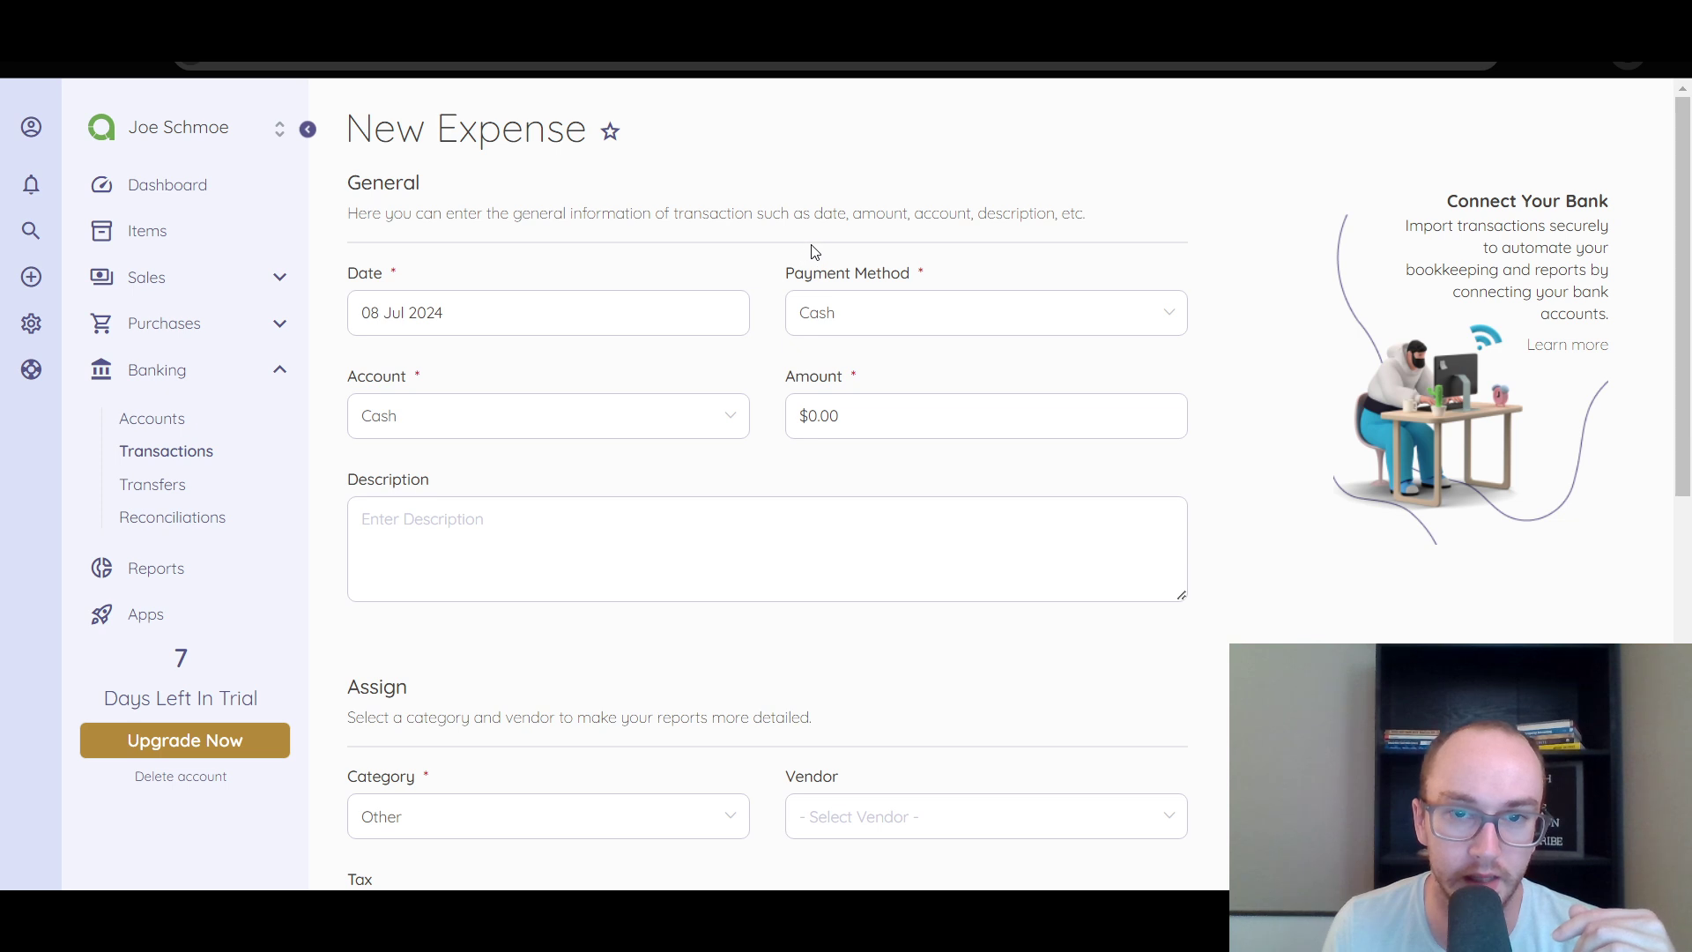
scroll(792, 552, "down", 1)
scroll(742, 747, "up", 1)
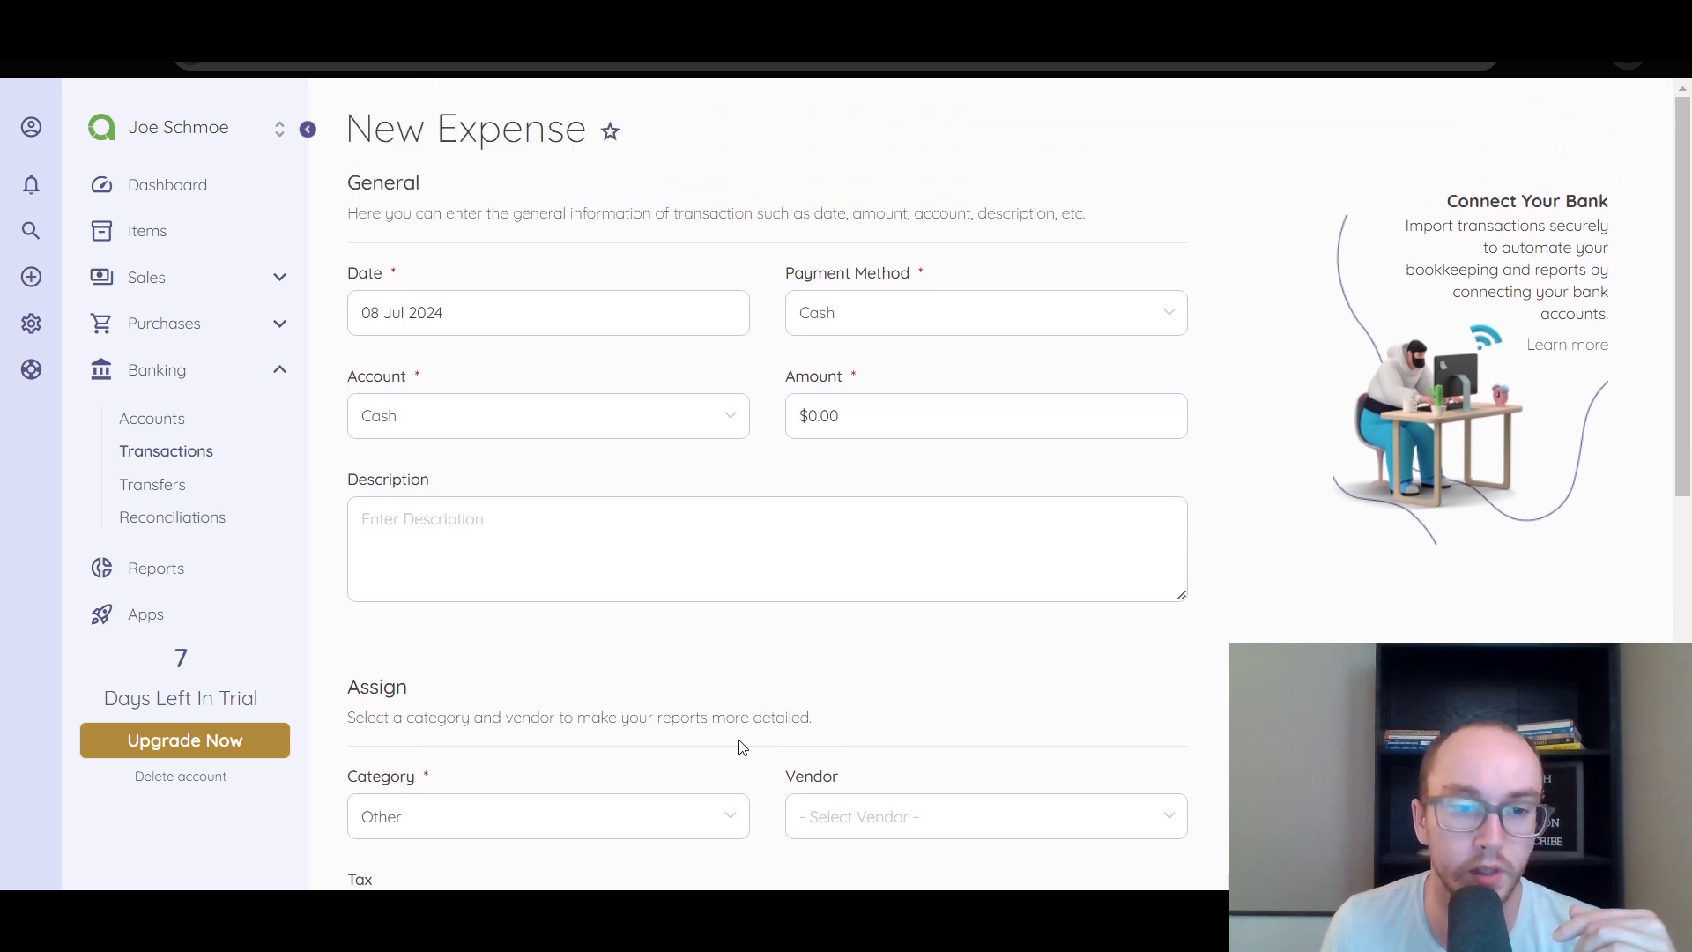
Step: Set the expense amount to $30.00
left_click_drag(970, 423, 808, 422)
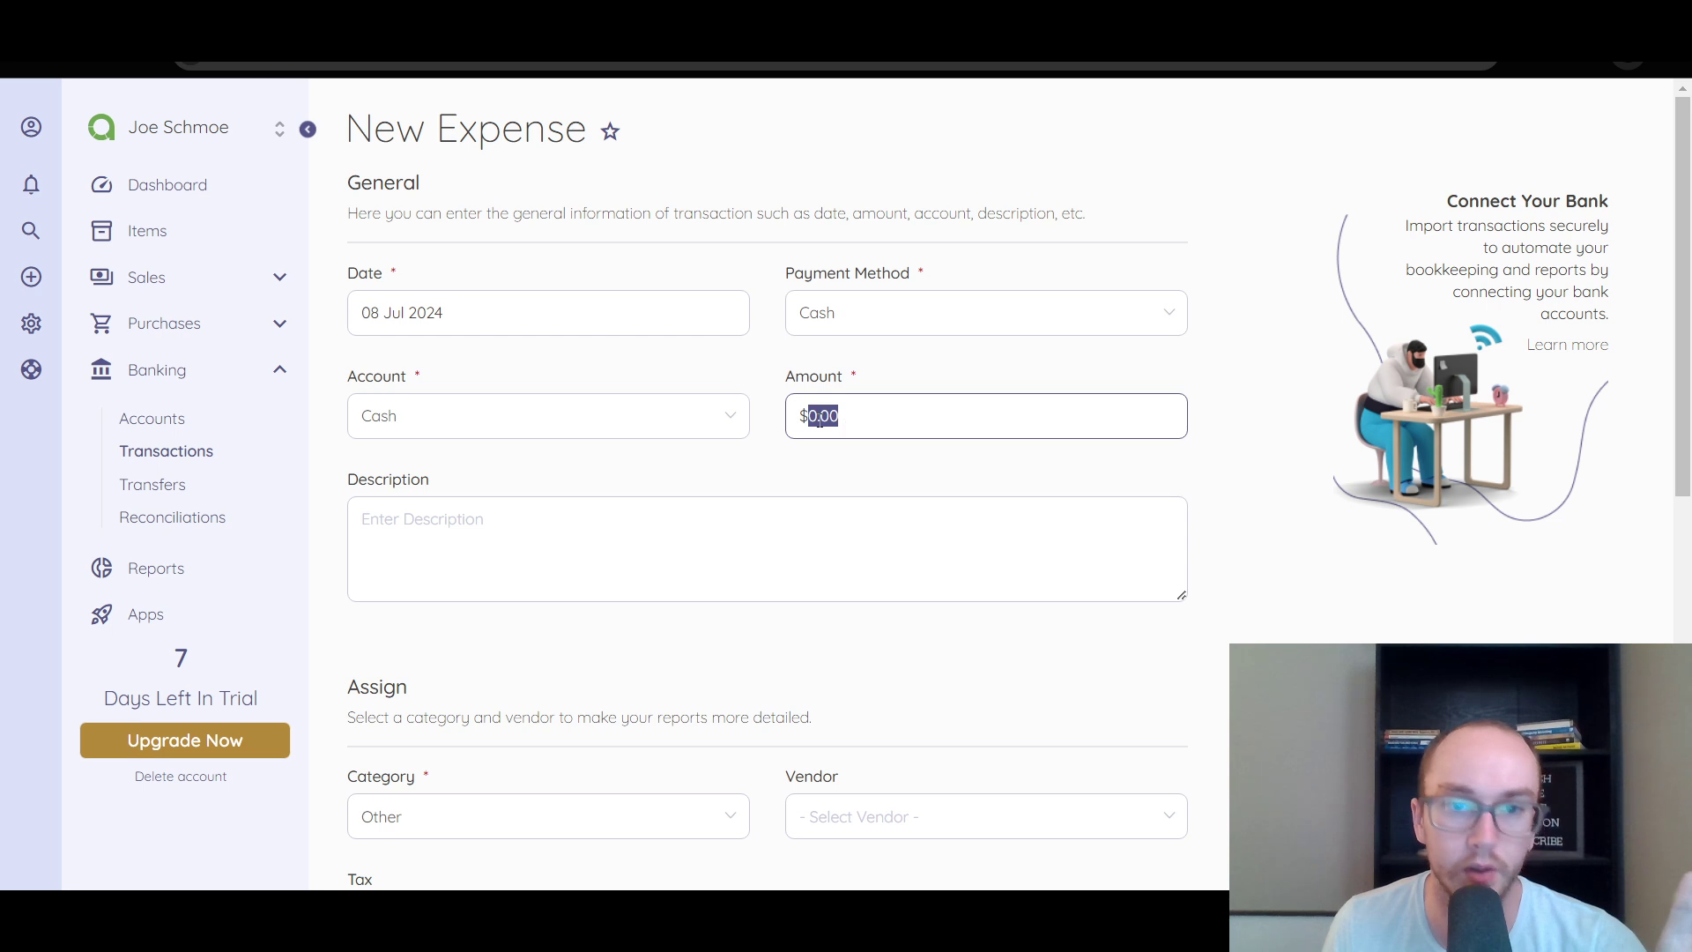
type("30")
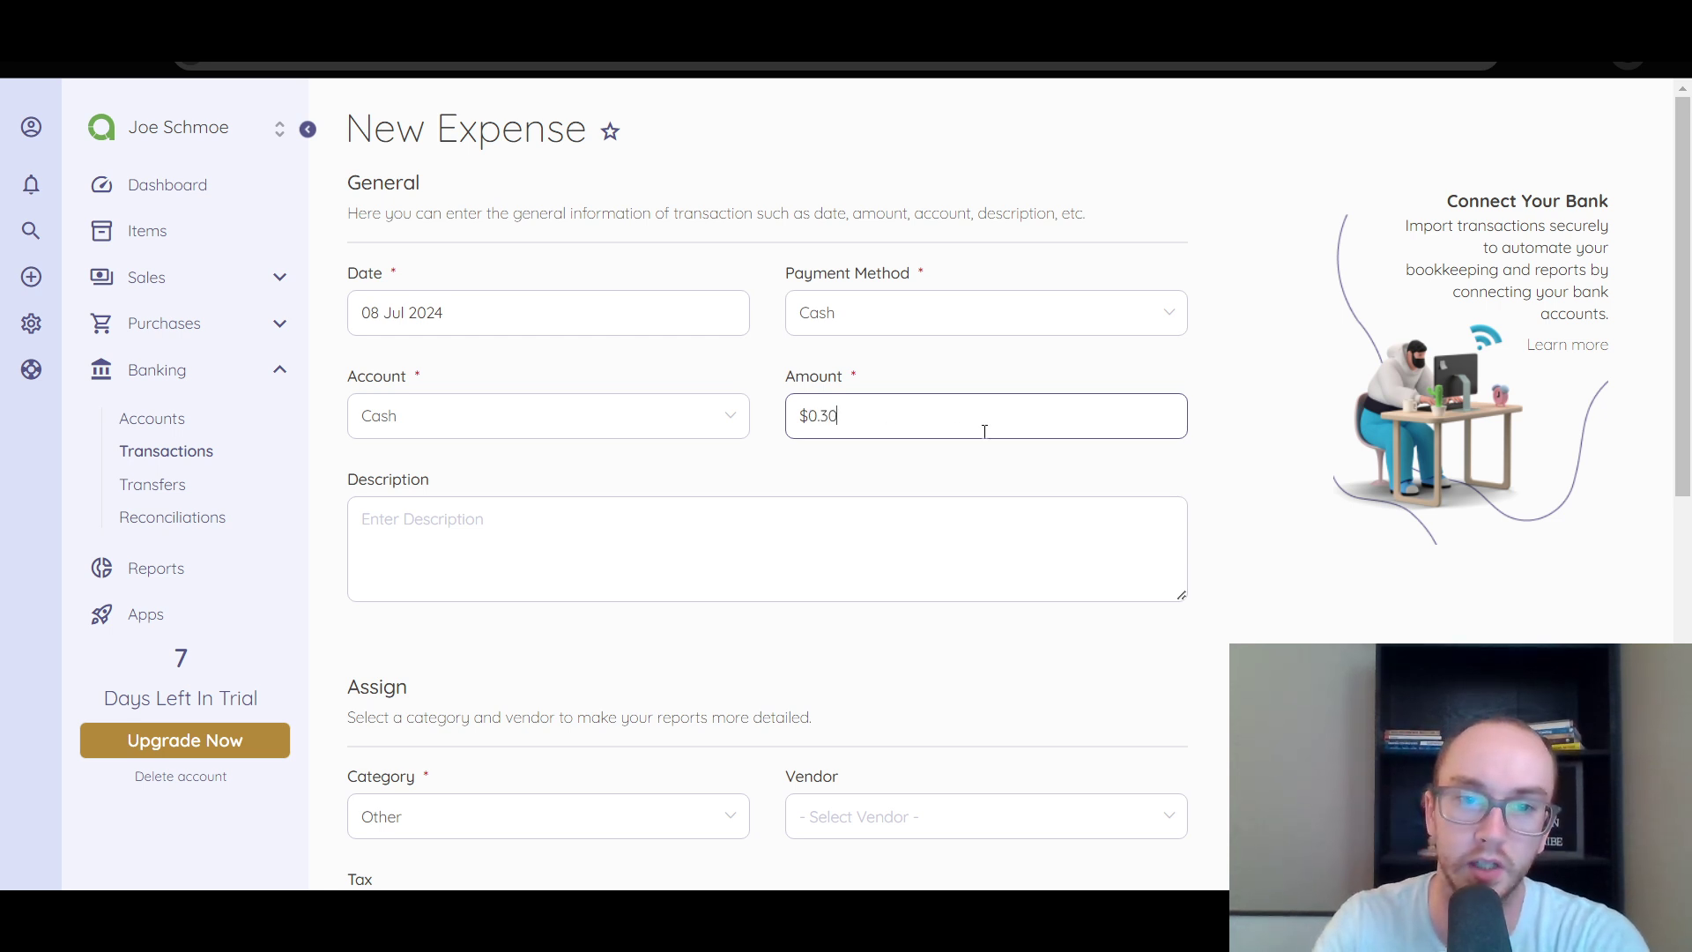
type(".00")
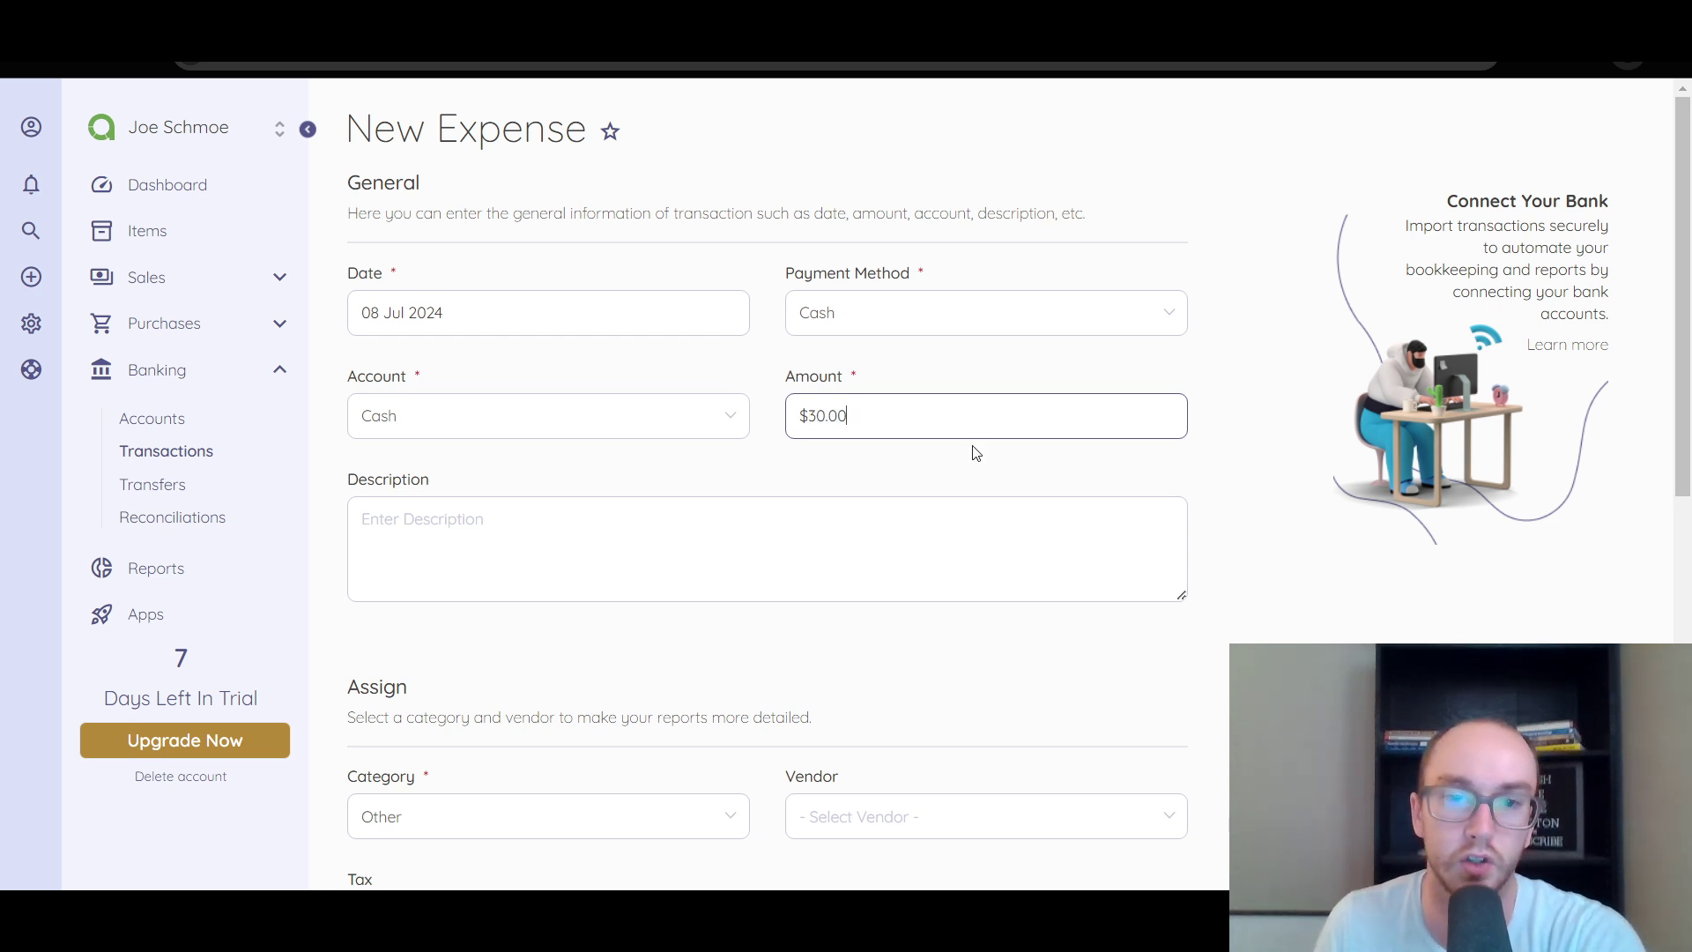
left_click(972, 455)
Step: Examine the expense category options and the New Category form's fields, closing the form without creating a category
scroll(970, 452, "down", 3)
scroll(864, 491, "down", 4)
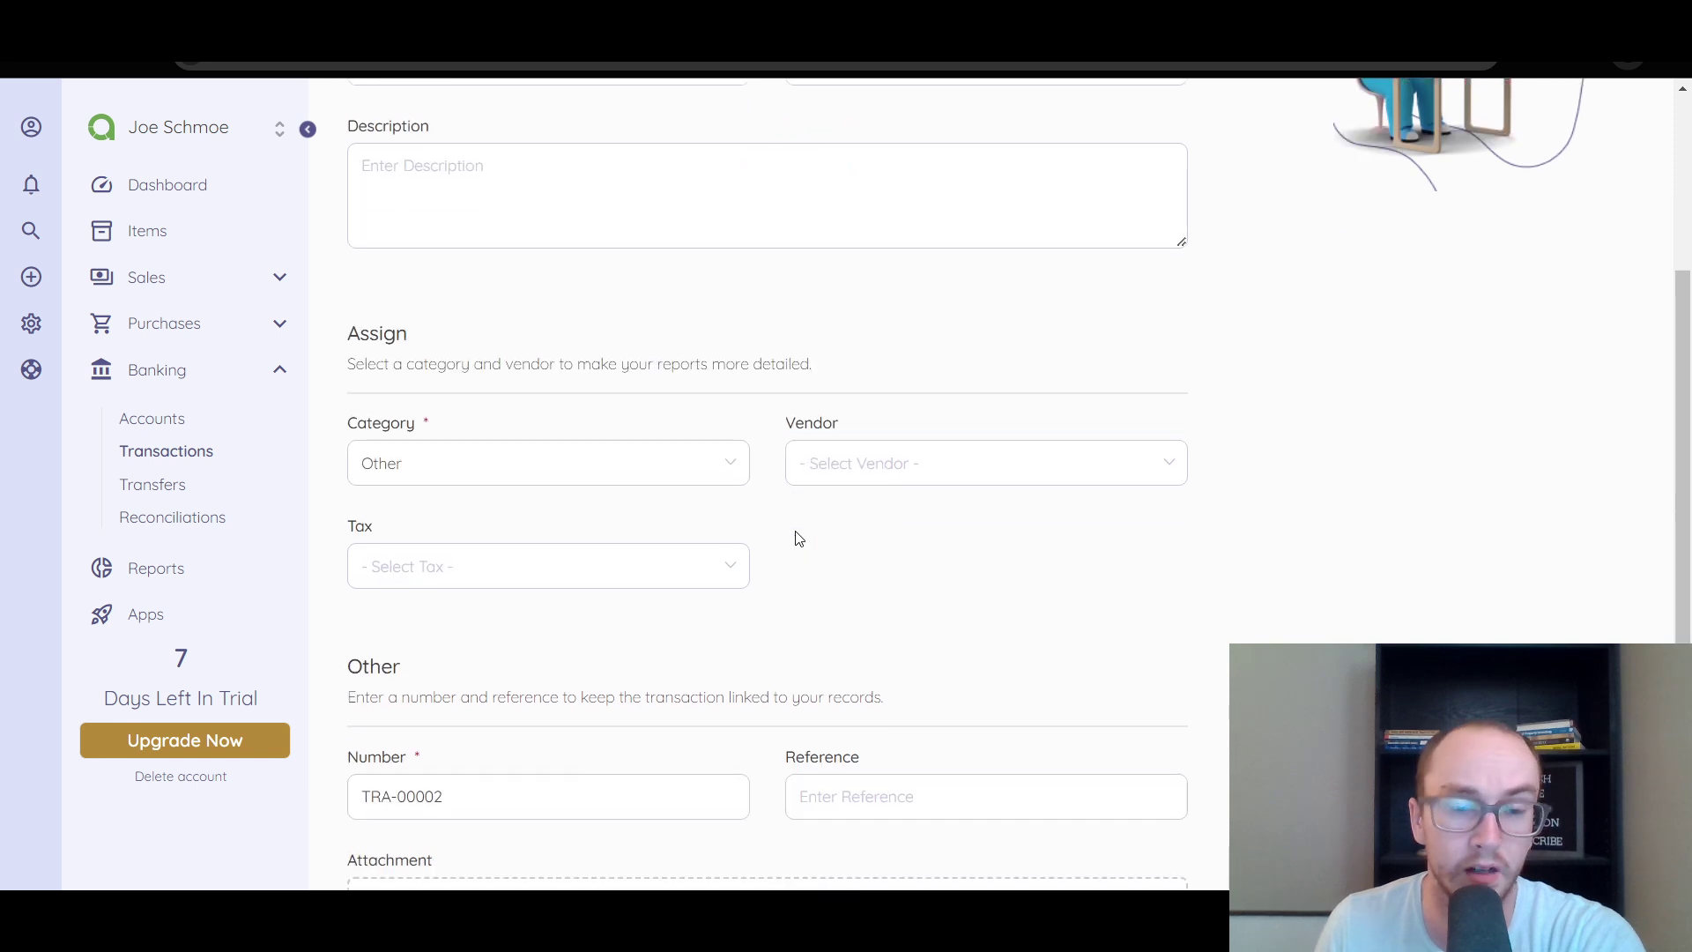
left_click(714, 264)
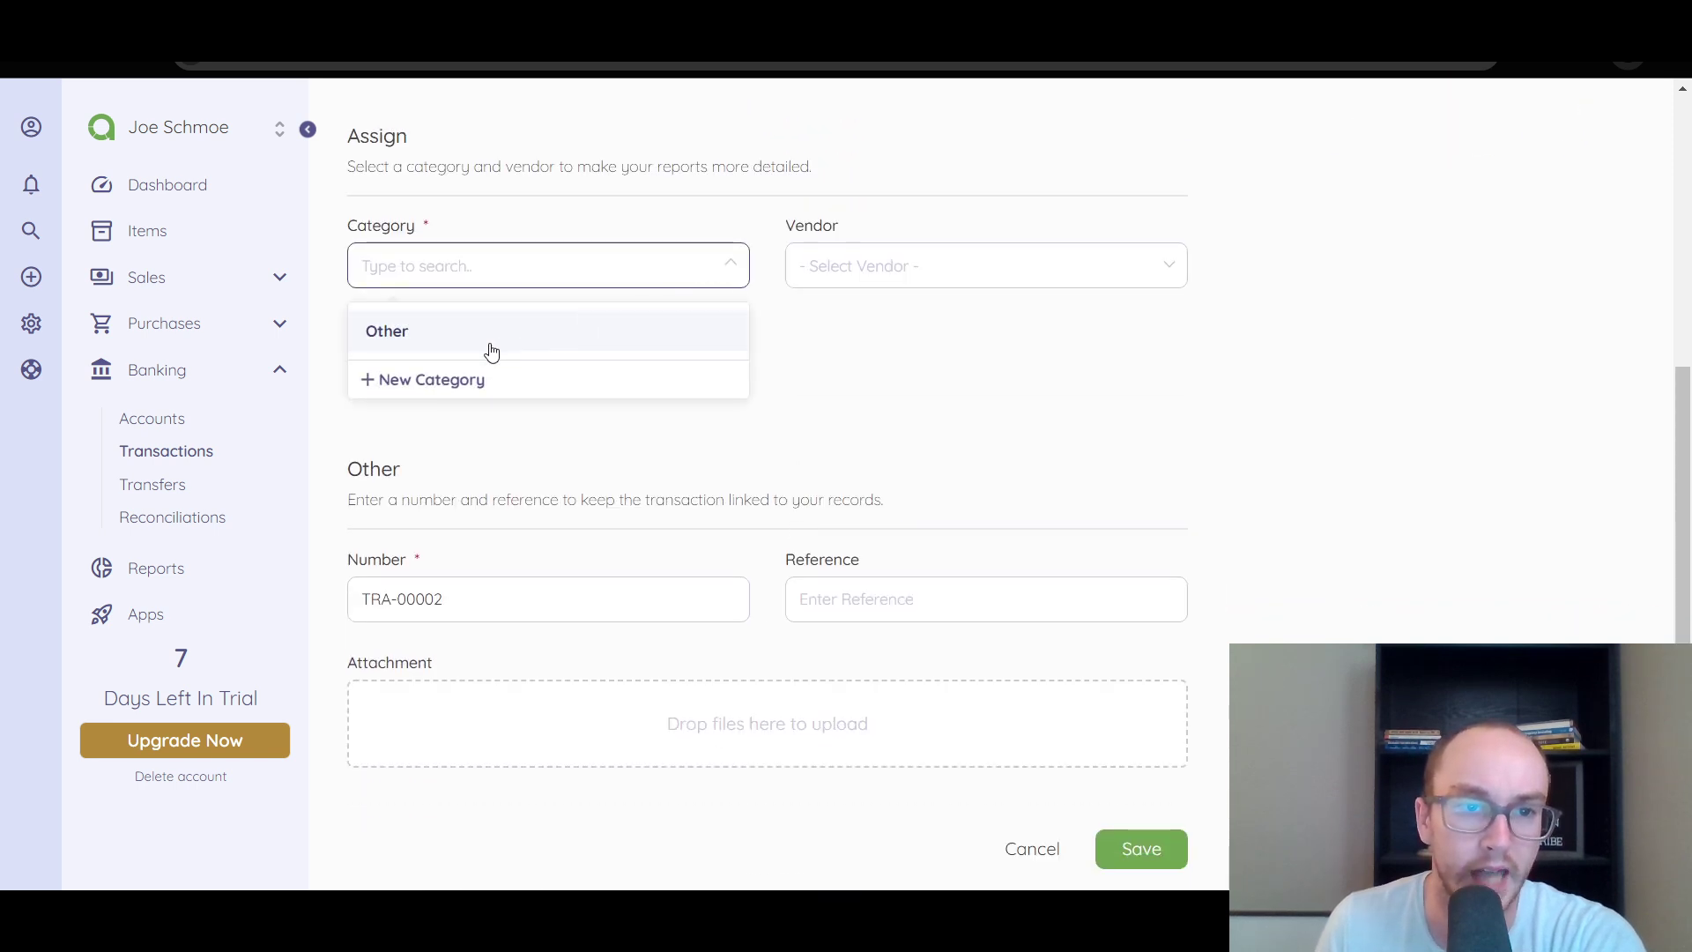
scroll(416, 328, "up", 1)
left_click(432, 433)
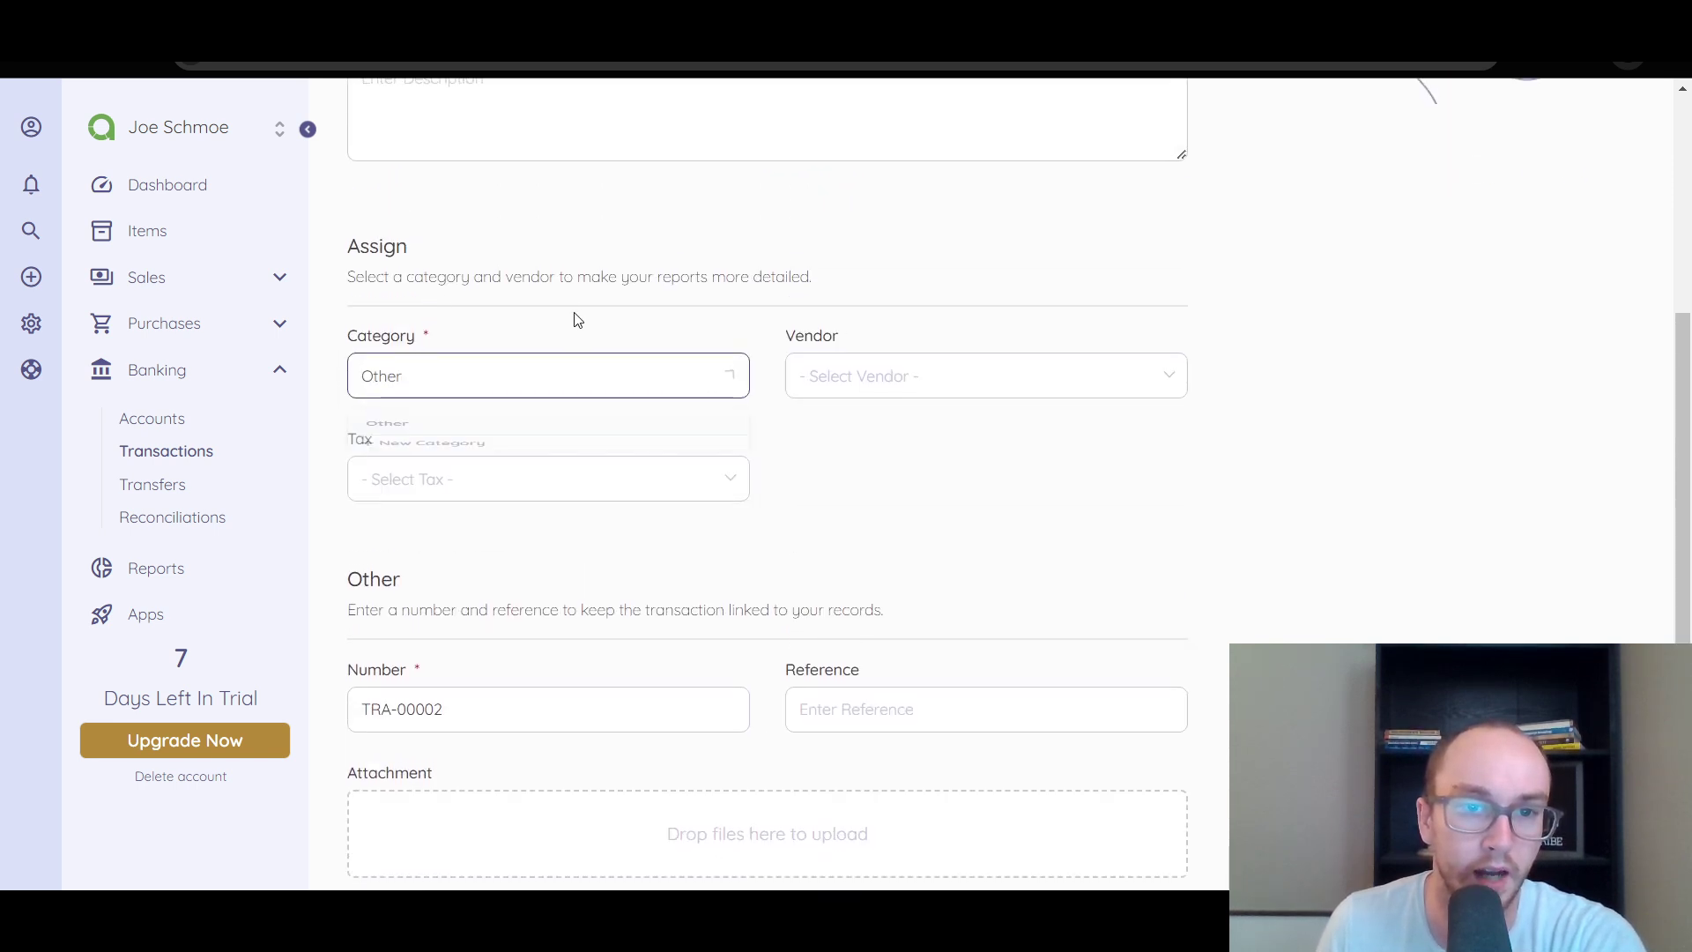
left_click(537, 377)
left_click(461, 489)
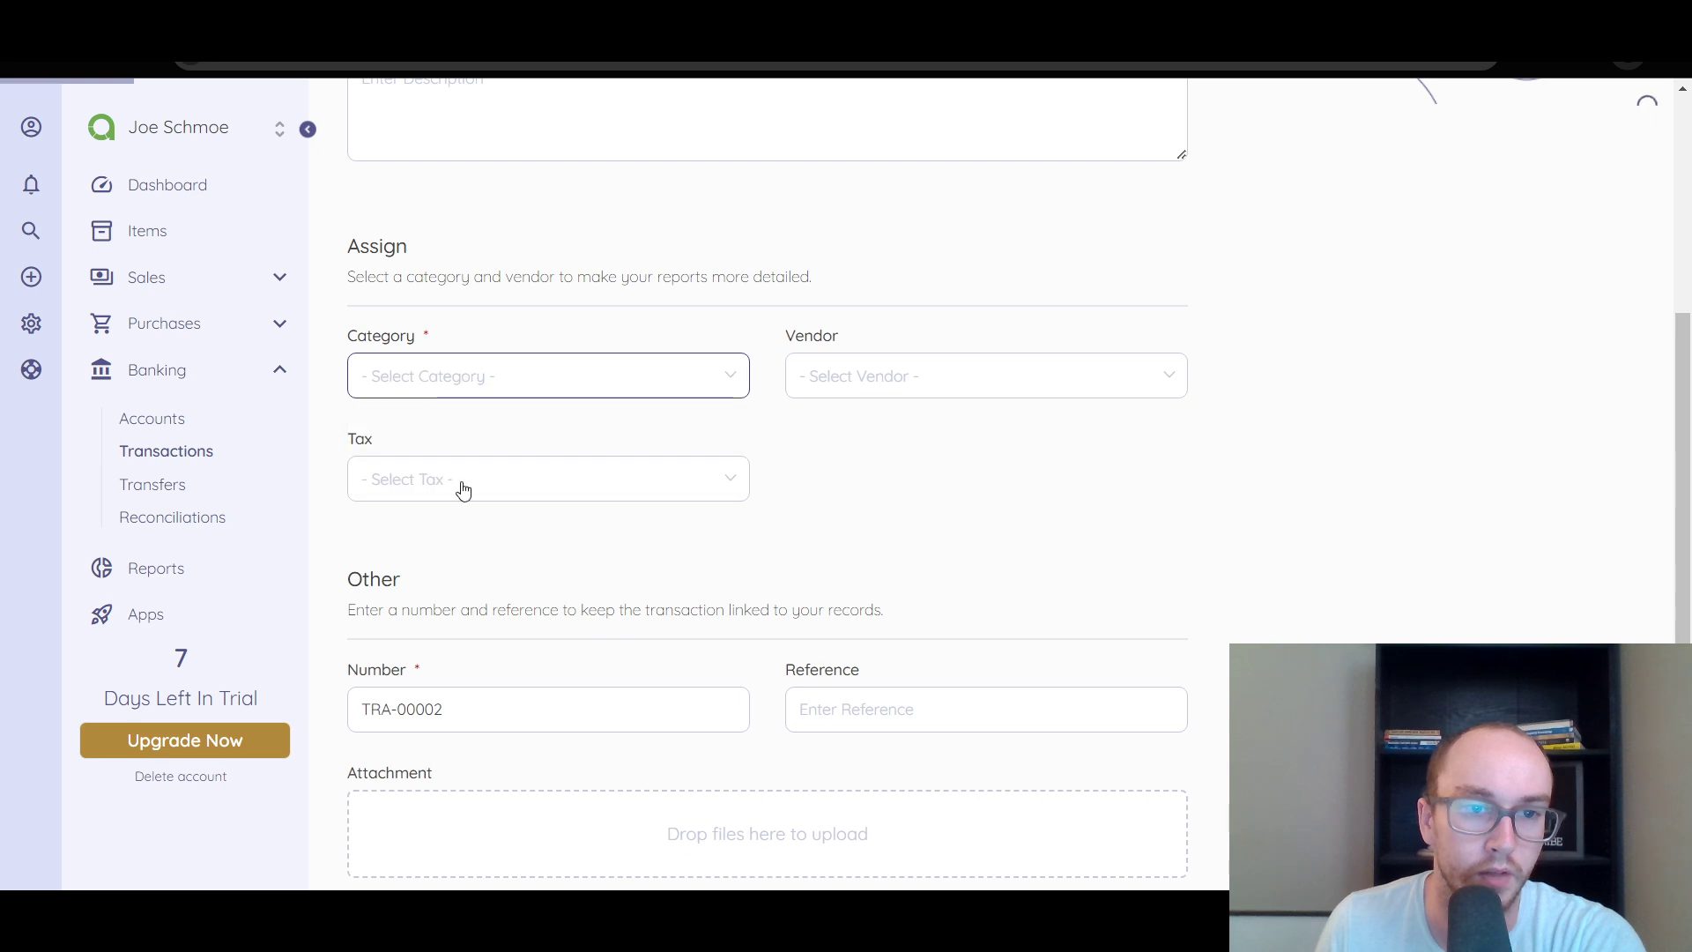
left_click(782, 297)
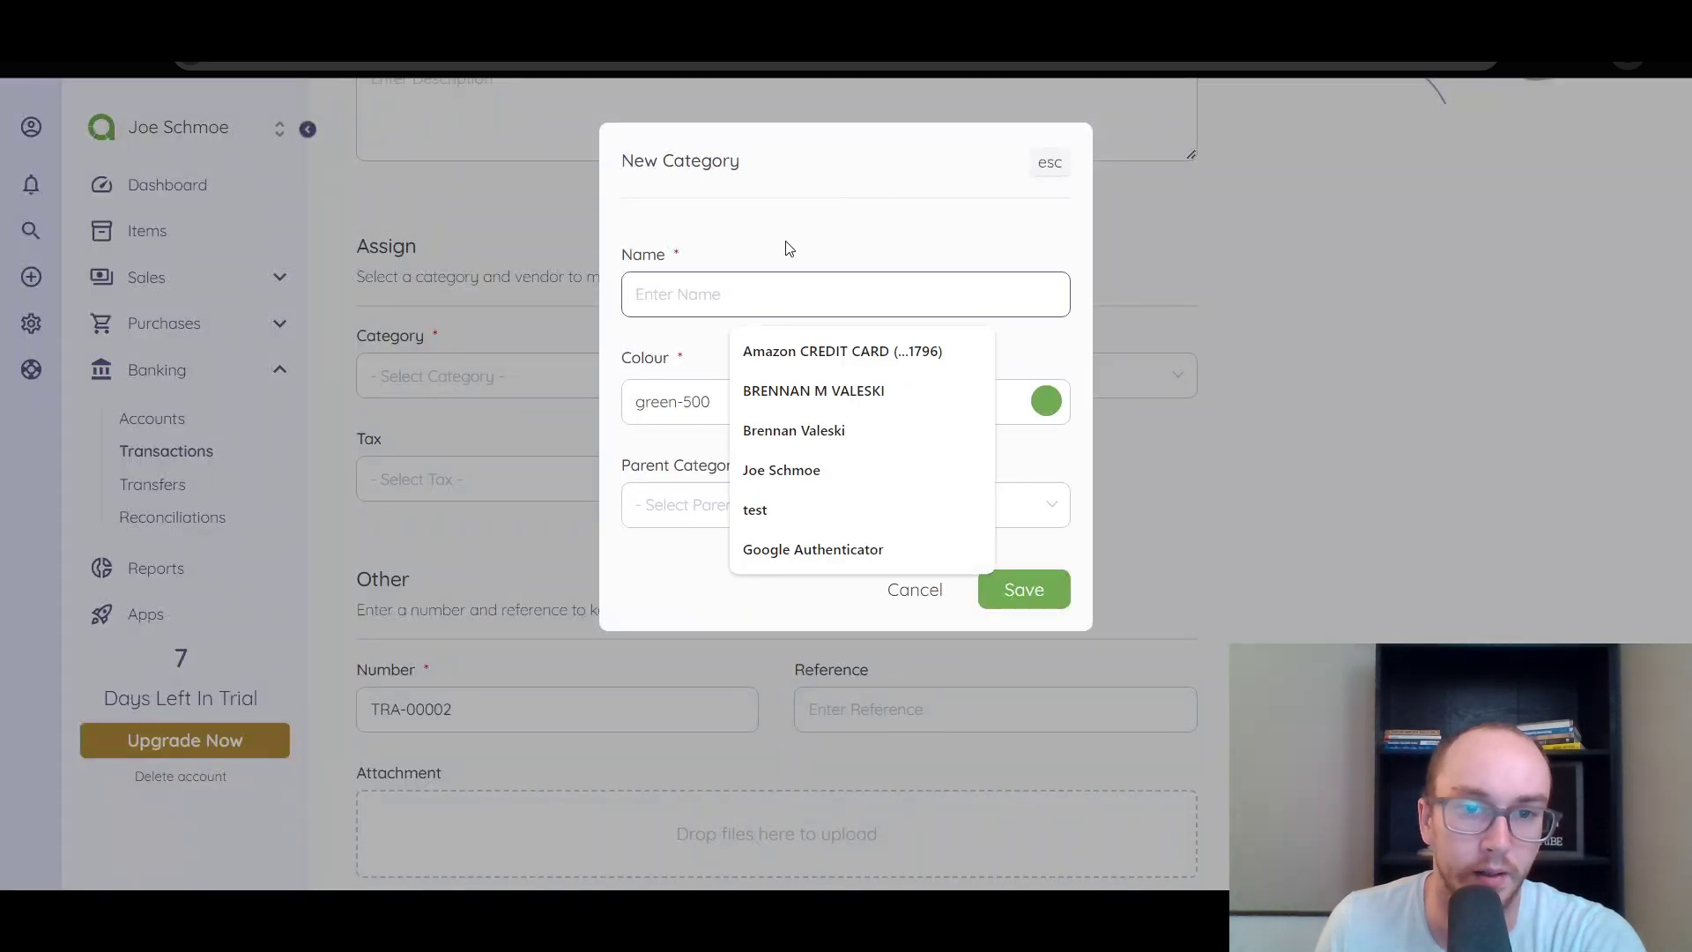
left_click(789, 249)
left_click(794, 486)
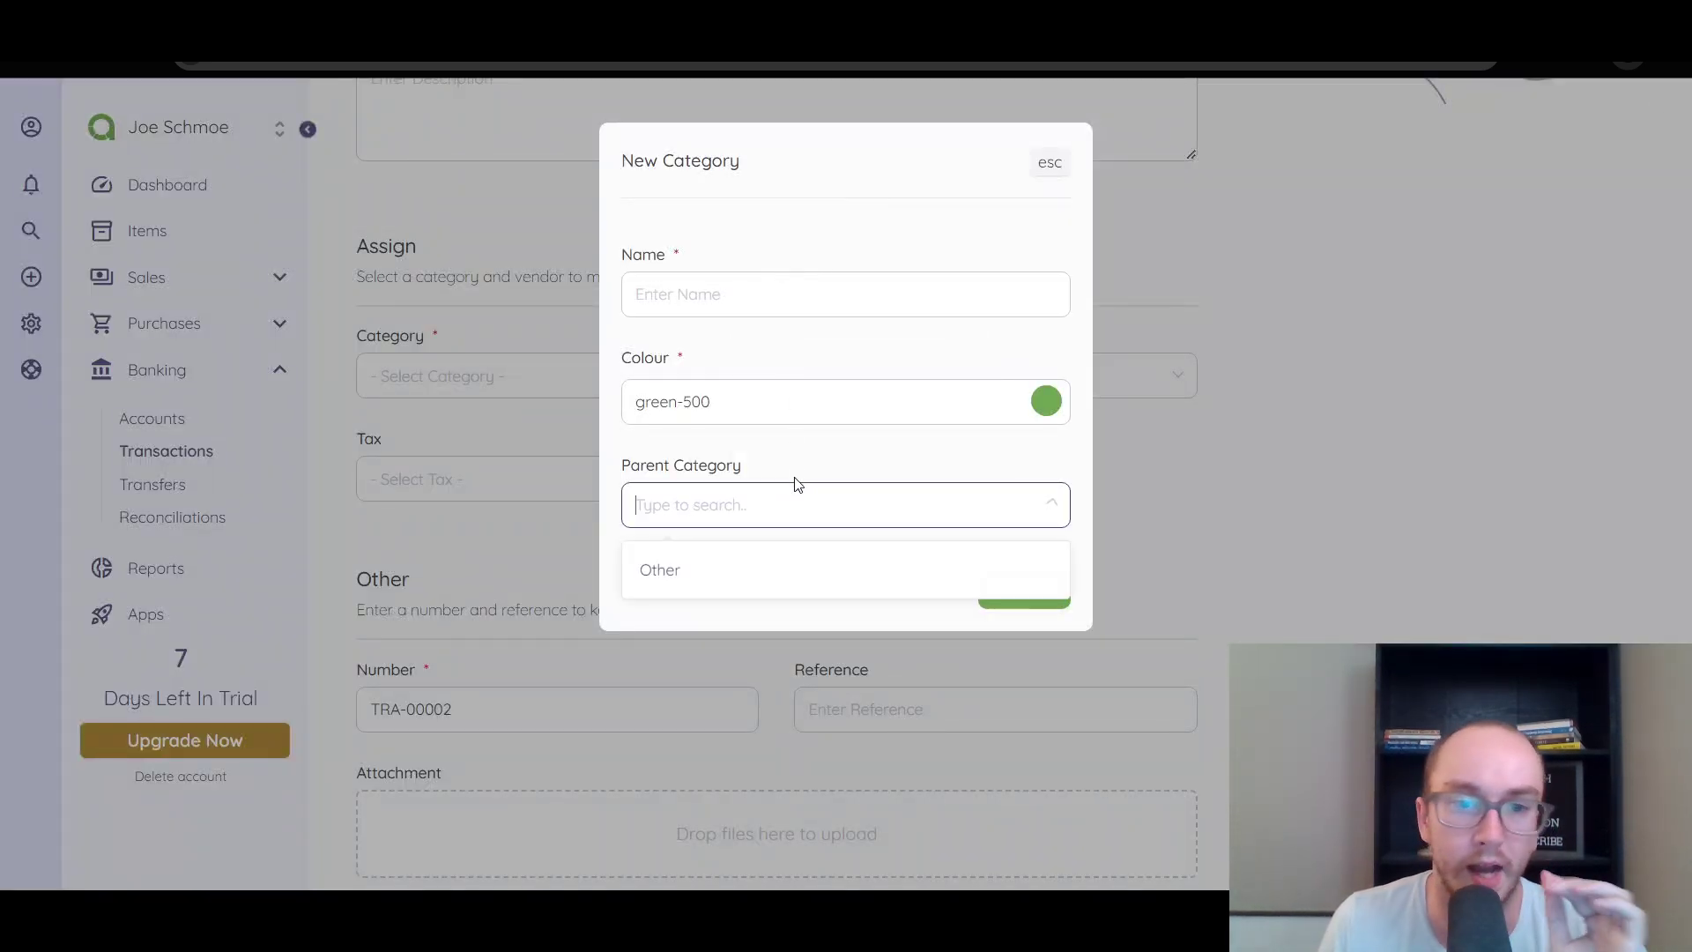
left_click(791, 461)
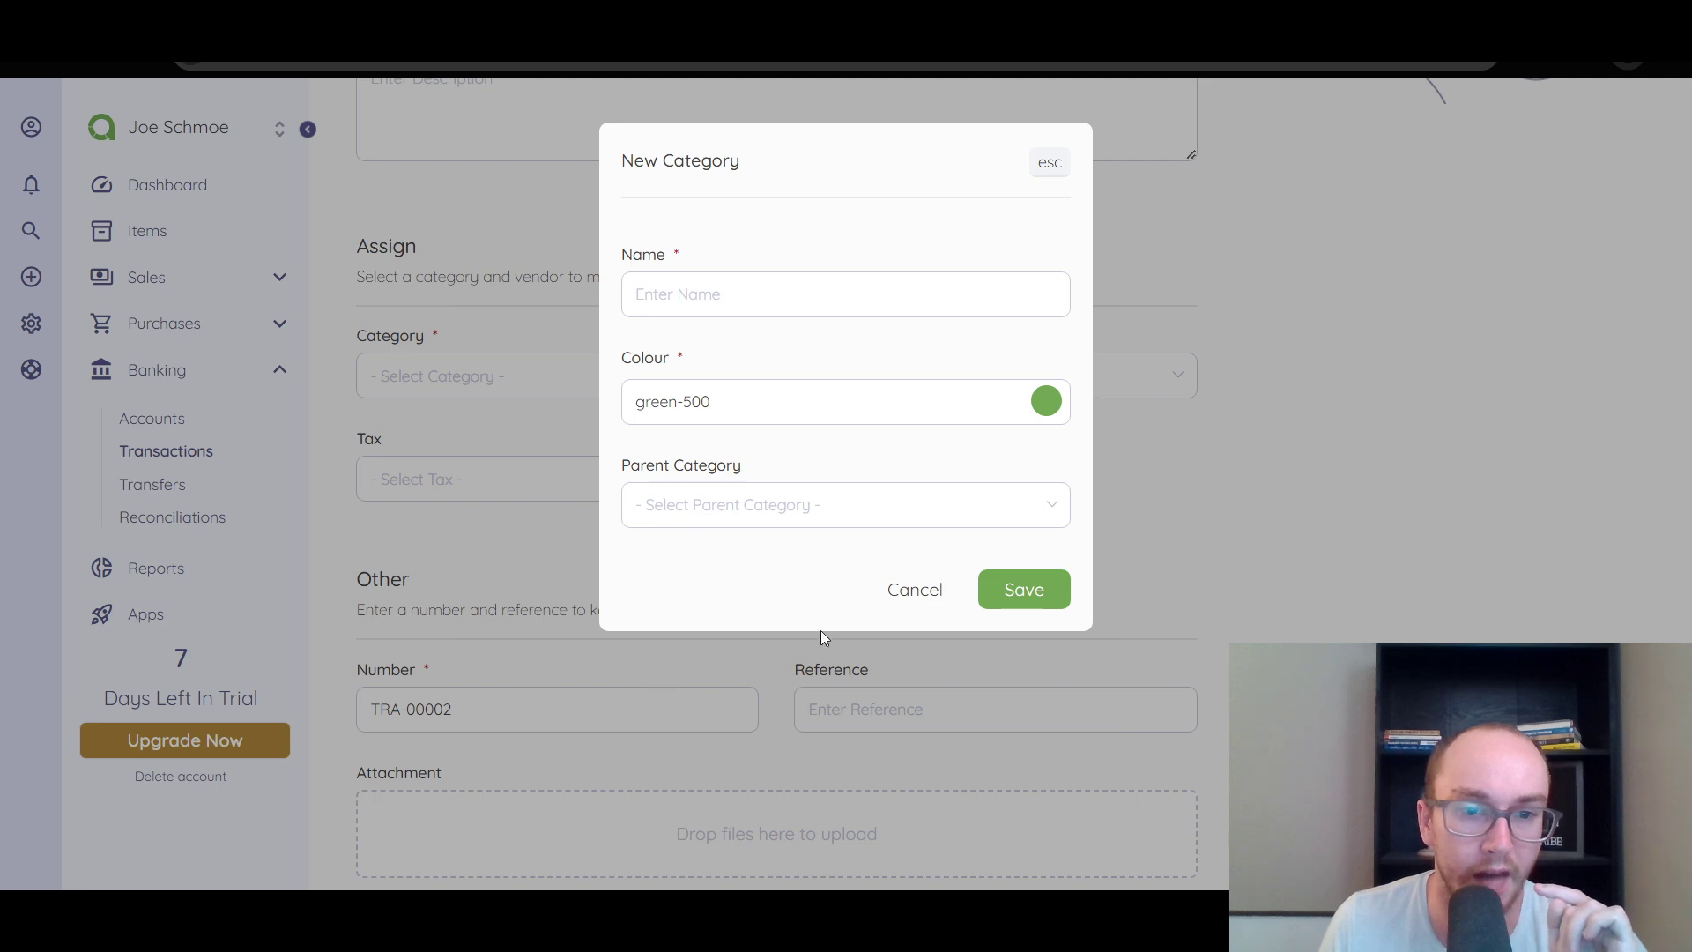
left_click(915, 589)
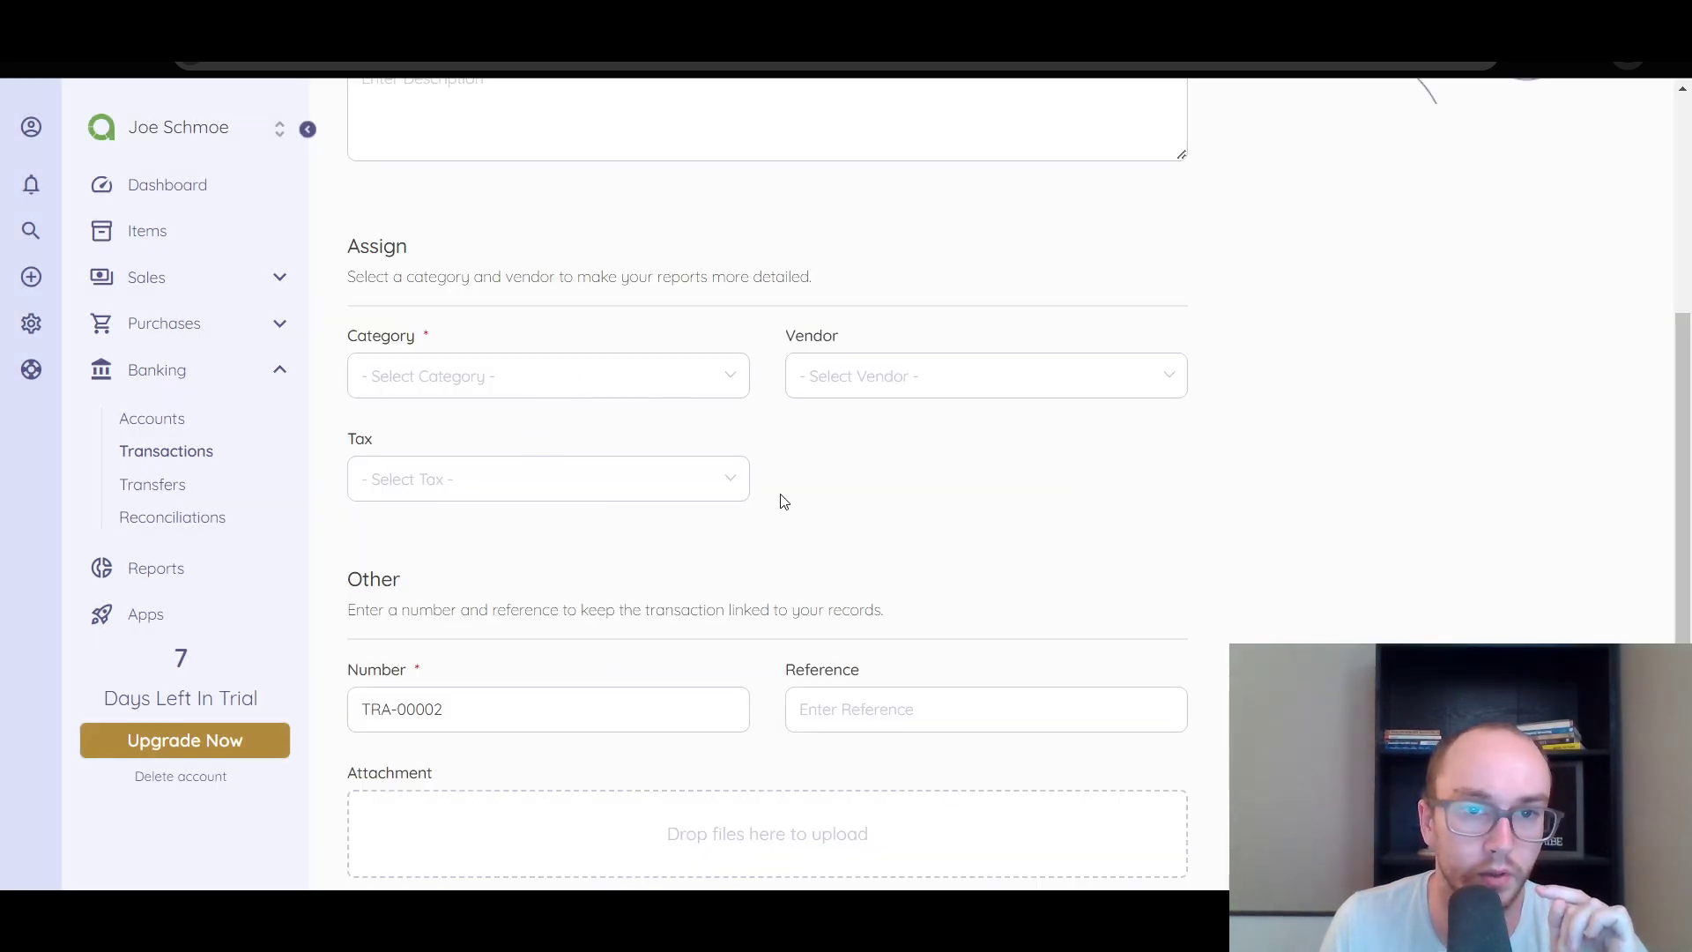
Step: Review the new expense form's General, Assign and Other sections
scroll(566, 405, "up", 5)
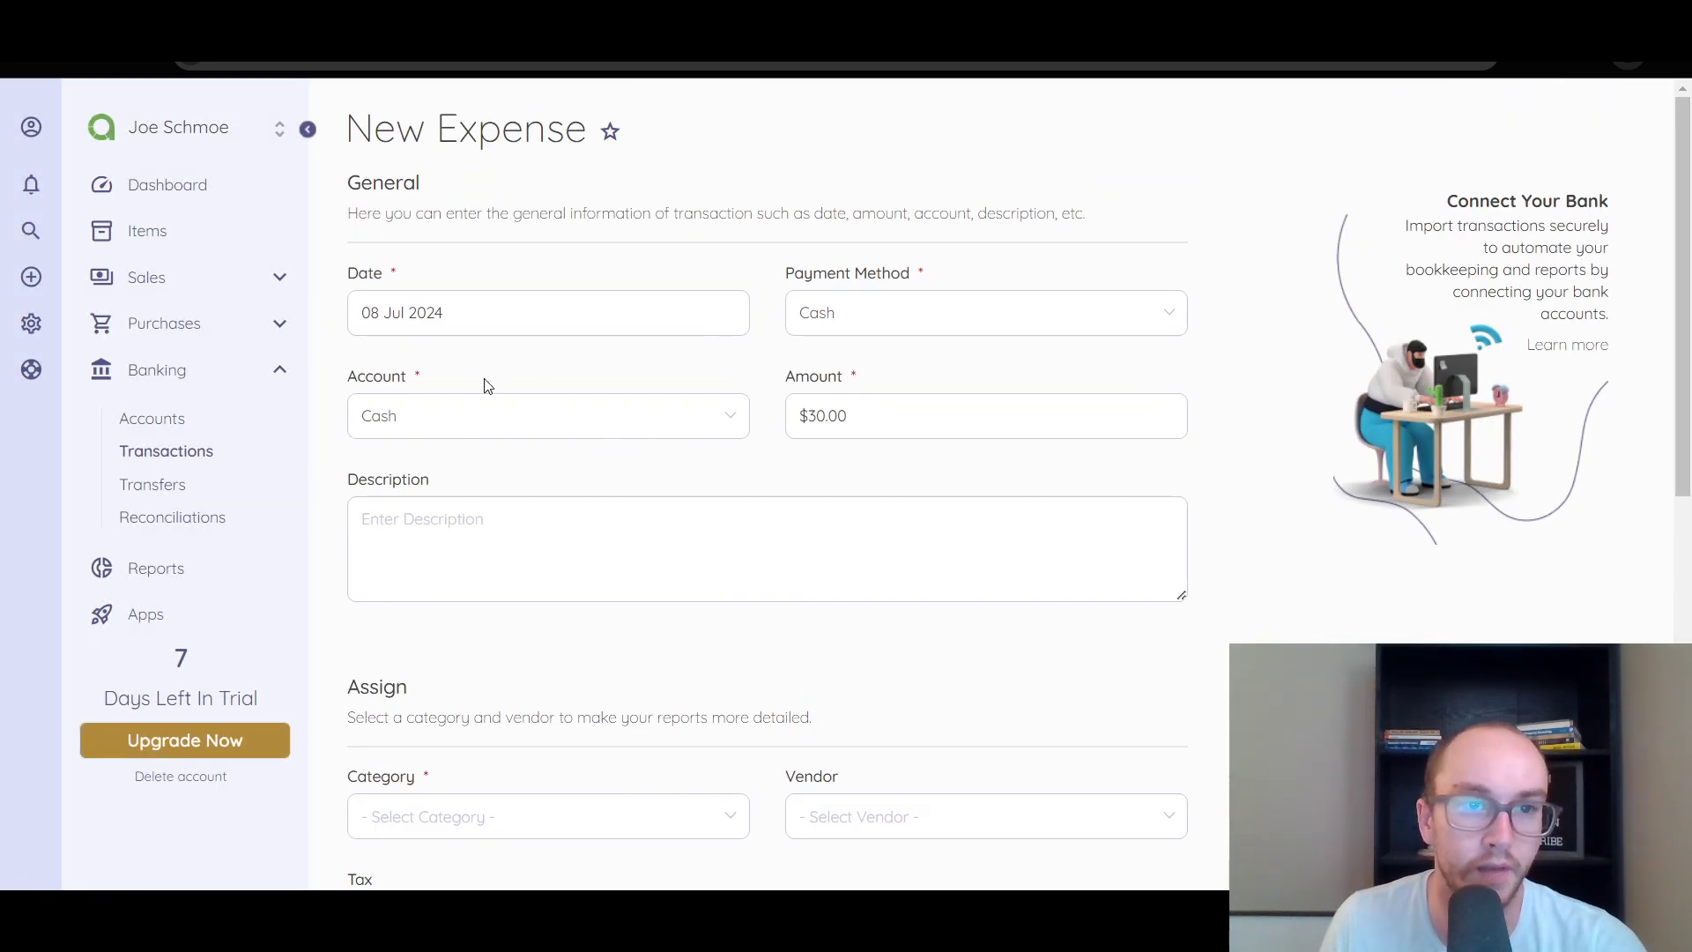
scroll(653, 261, "down", 1)
scroll(824, 212, "up", 1)
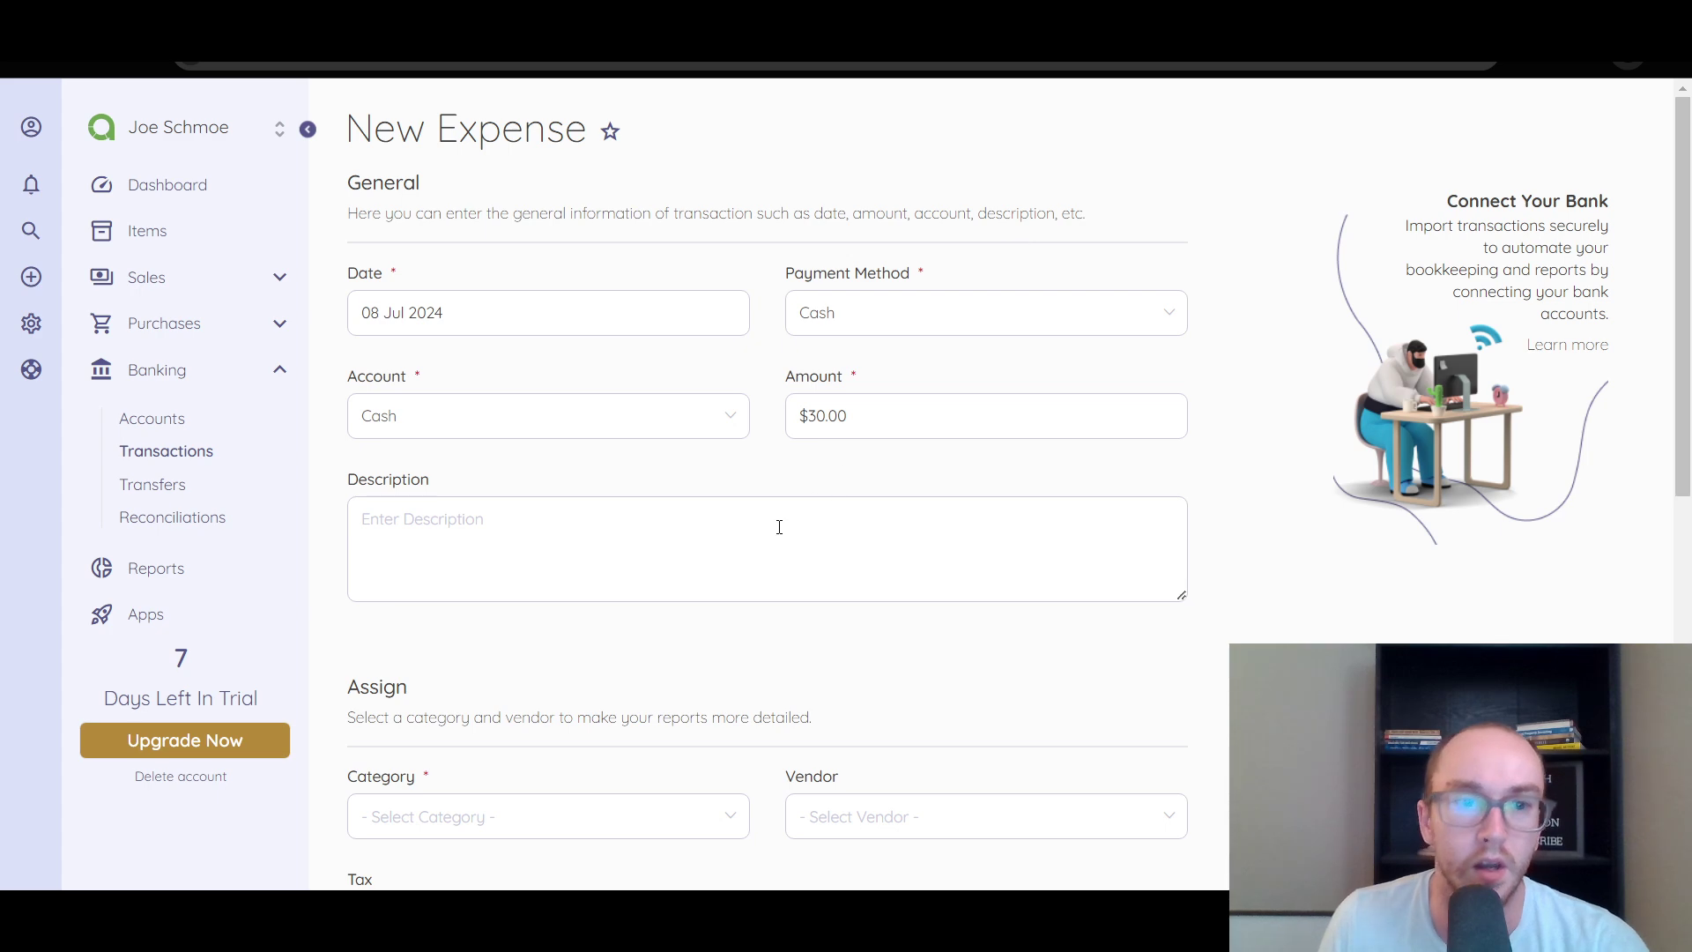
scroll(729, 536, "down", 5)
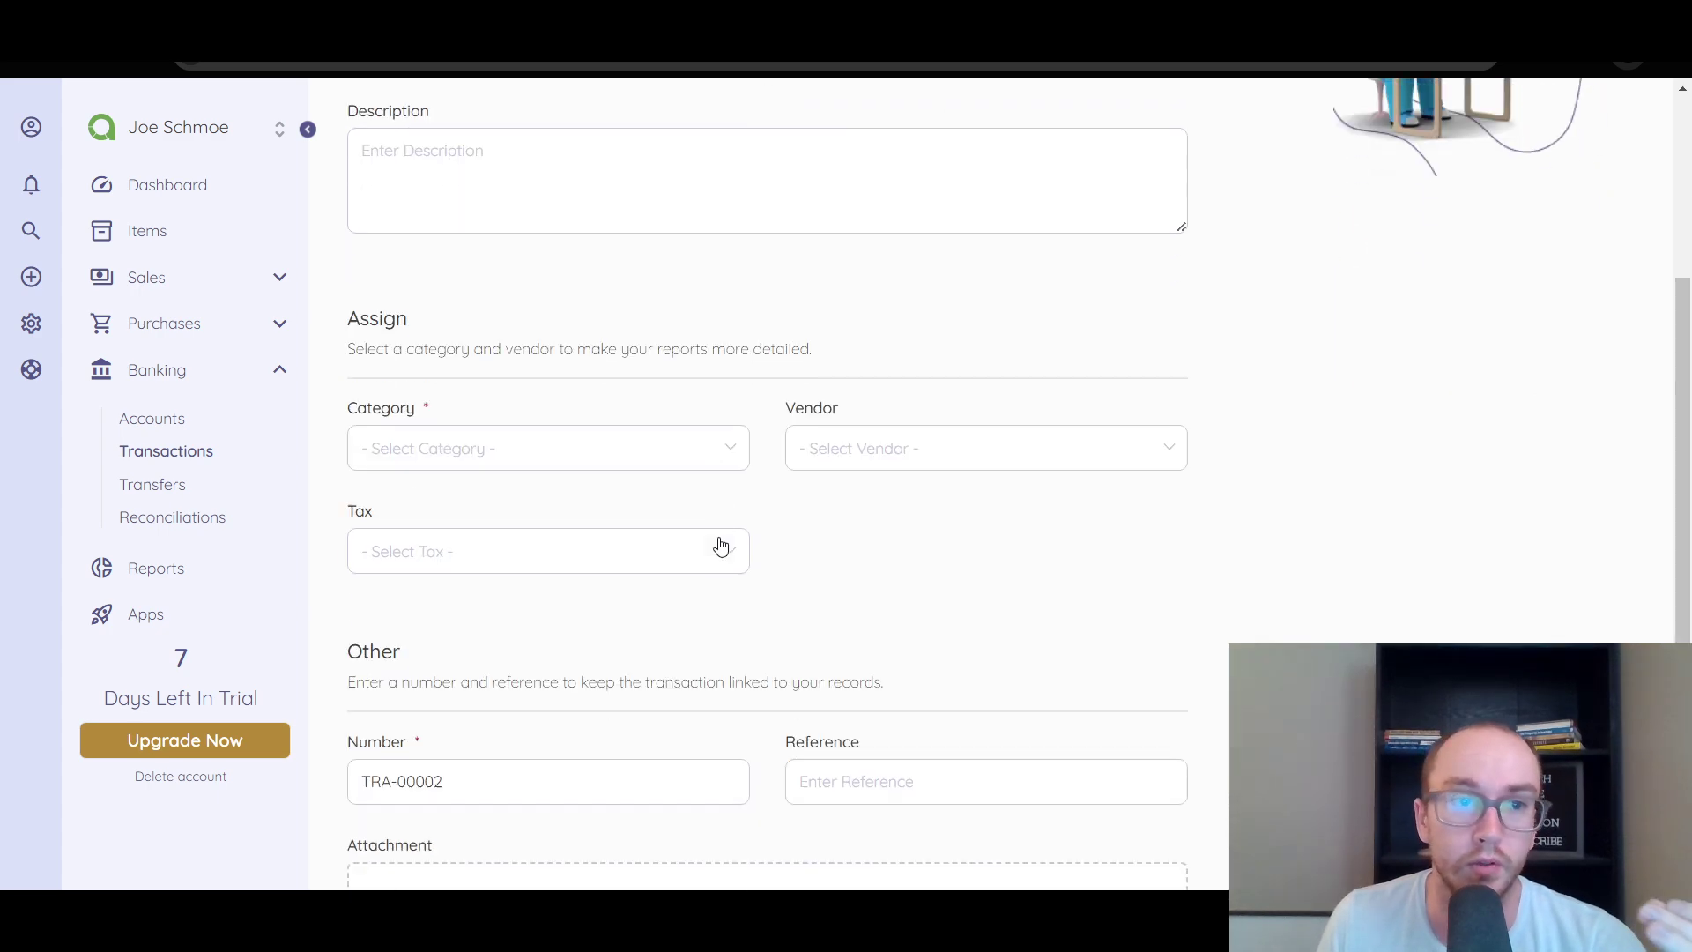
scroll(718, 411, "down", 4)
scroll(790, 617, "up", 5)
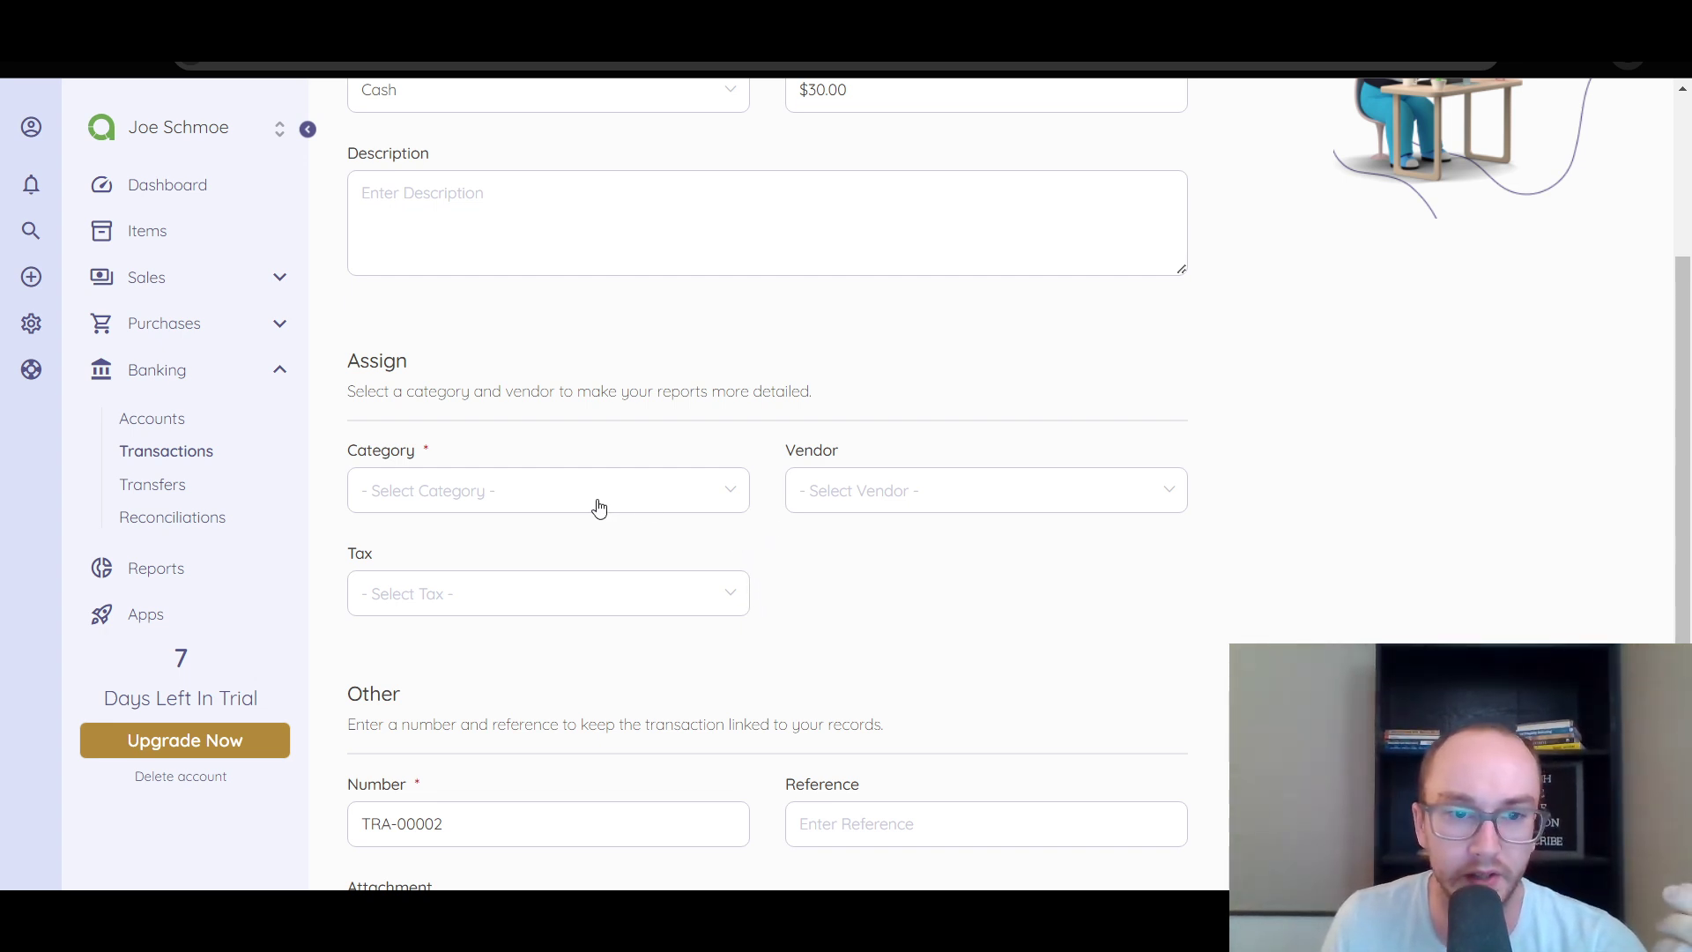
Step: Search the expense categories for "Mea" and for "c"
left_click(732, 497)
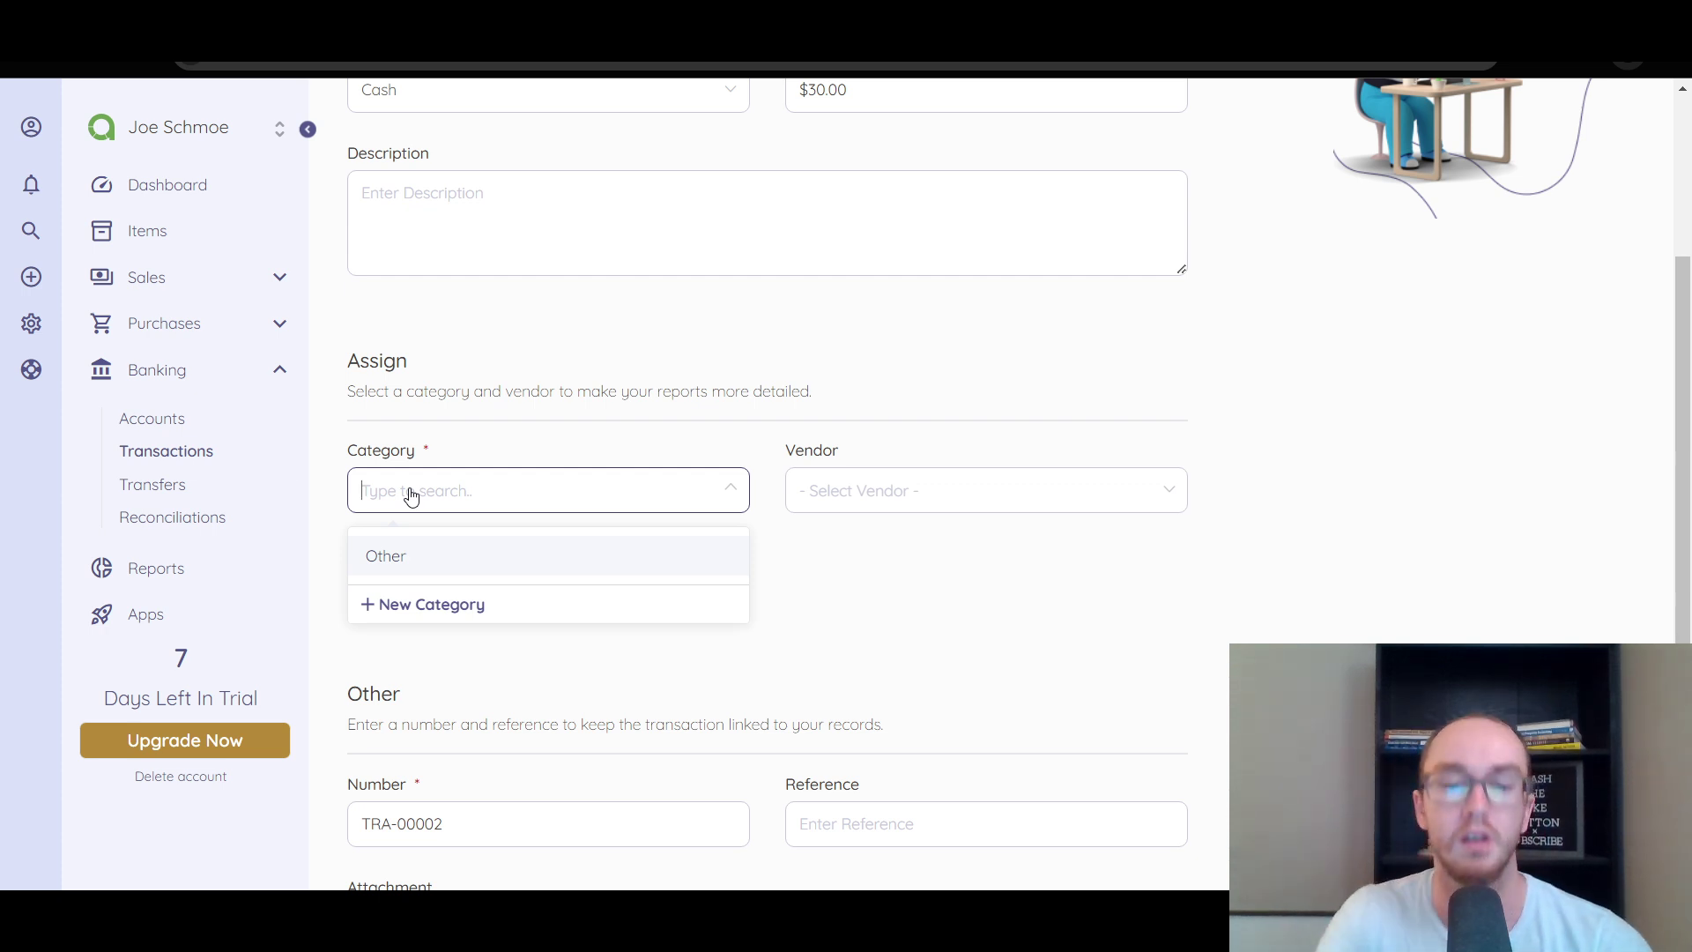
type("Med")
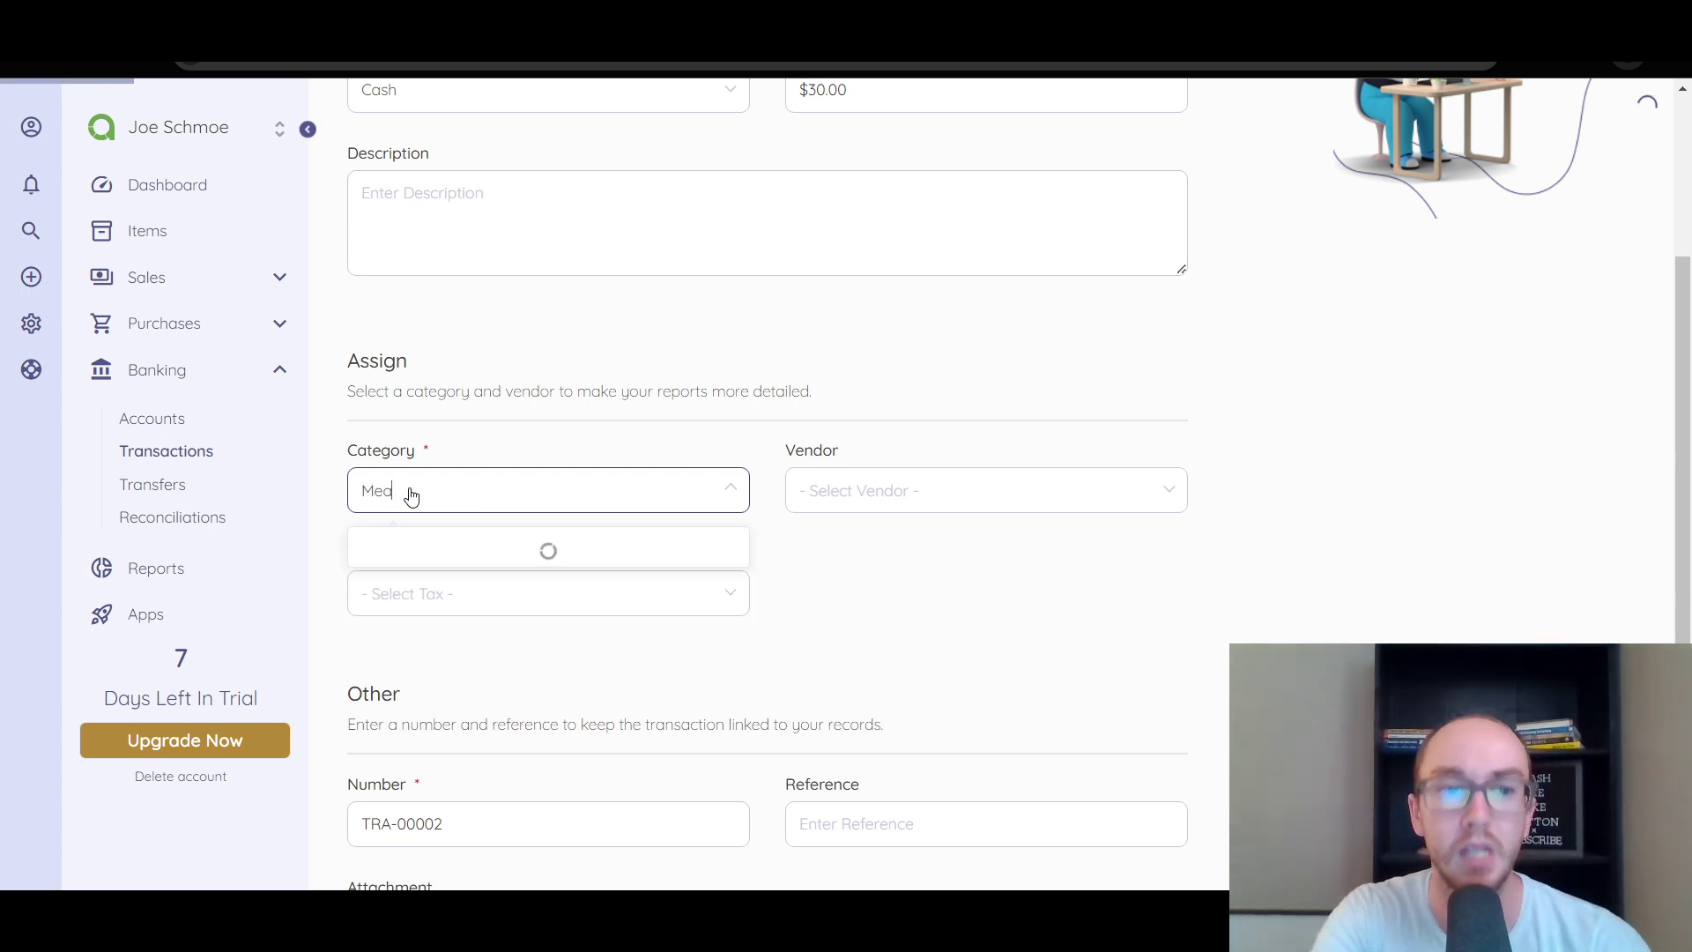
left_click(468, 443)
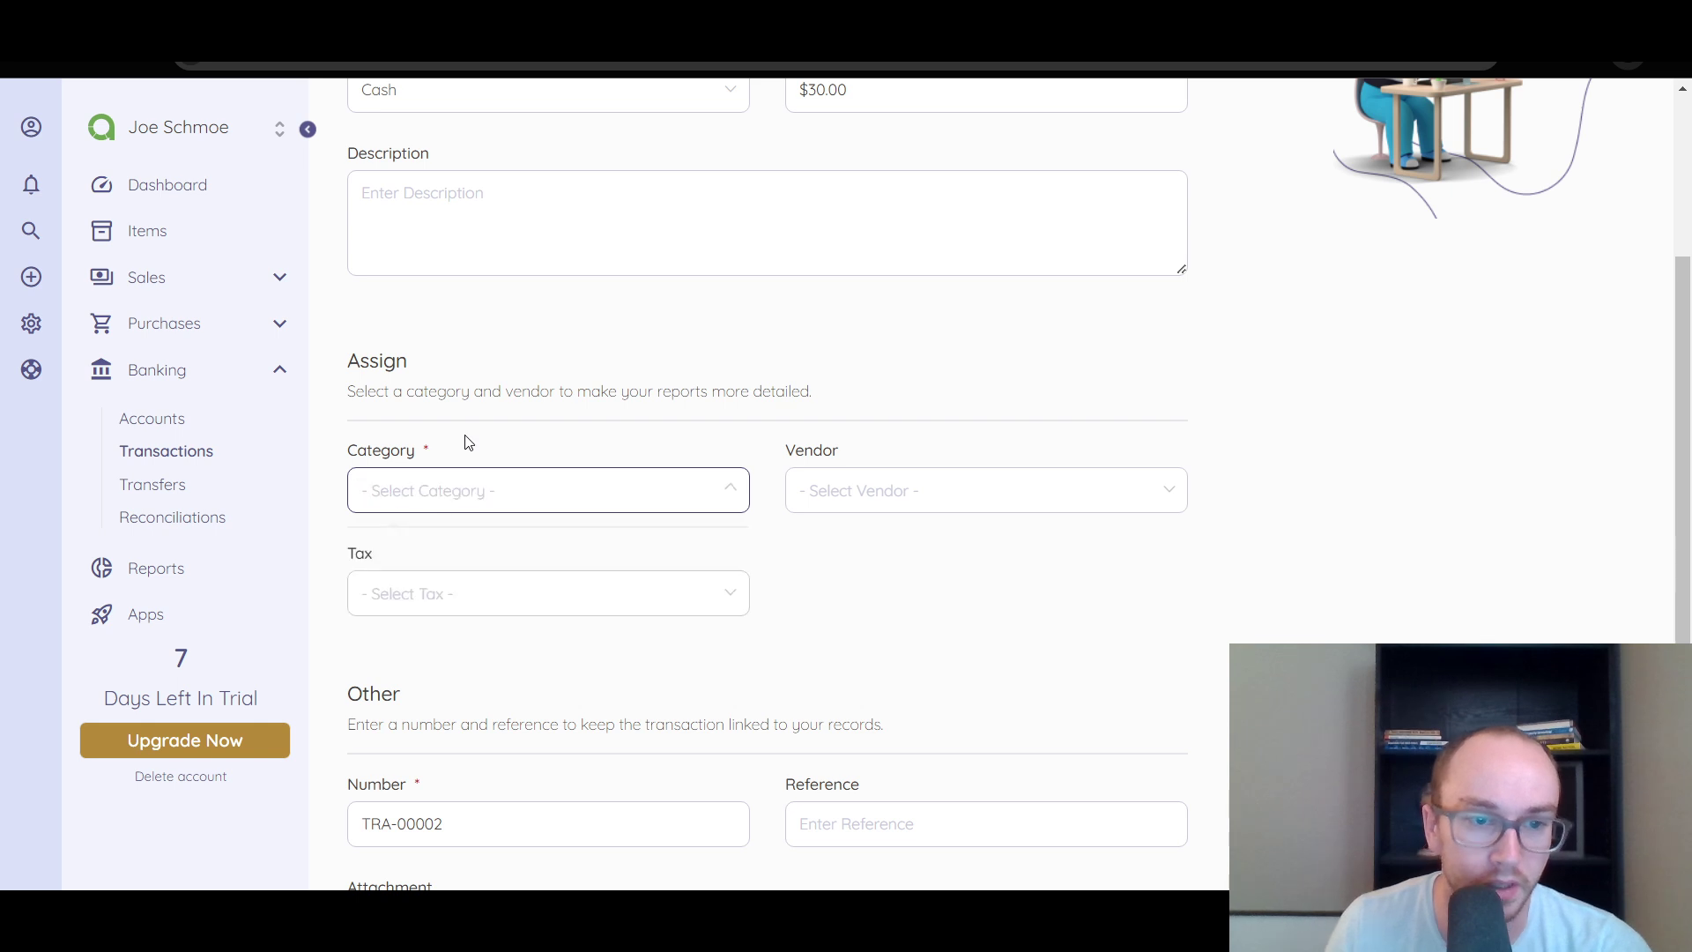
left_click(459, 483)
left_click(430, 507)
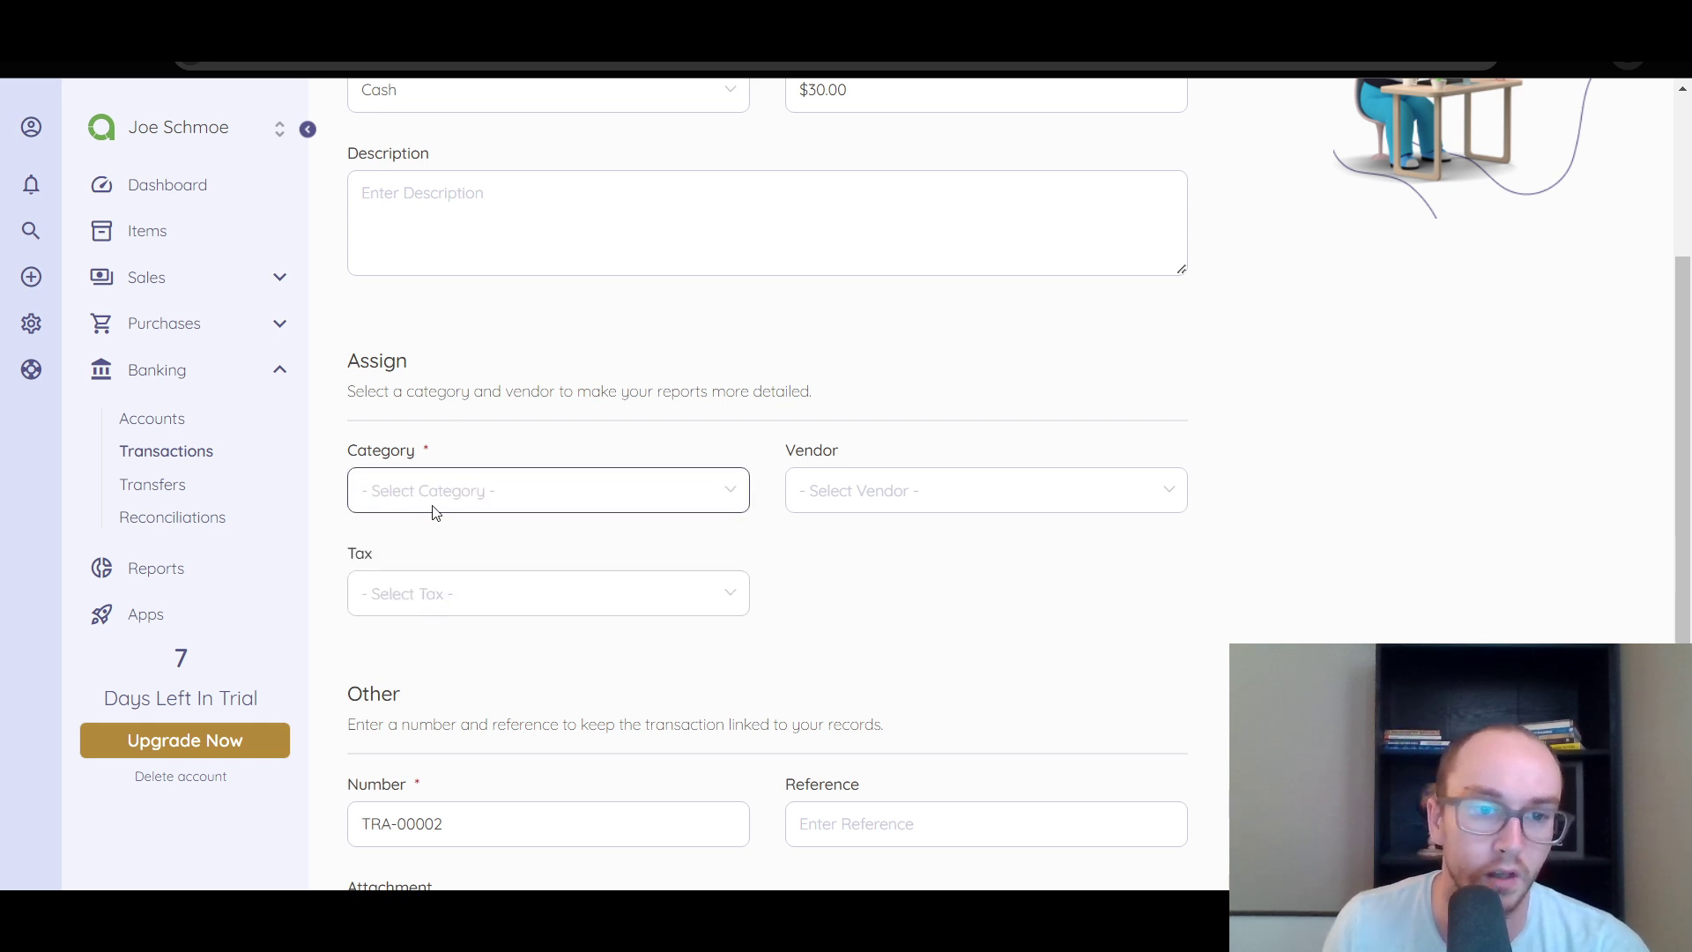
left_click(434, 509)
left_click(733, 488)
left_click(738, 492)
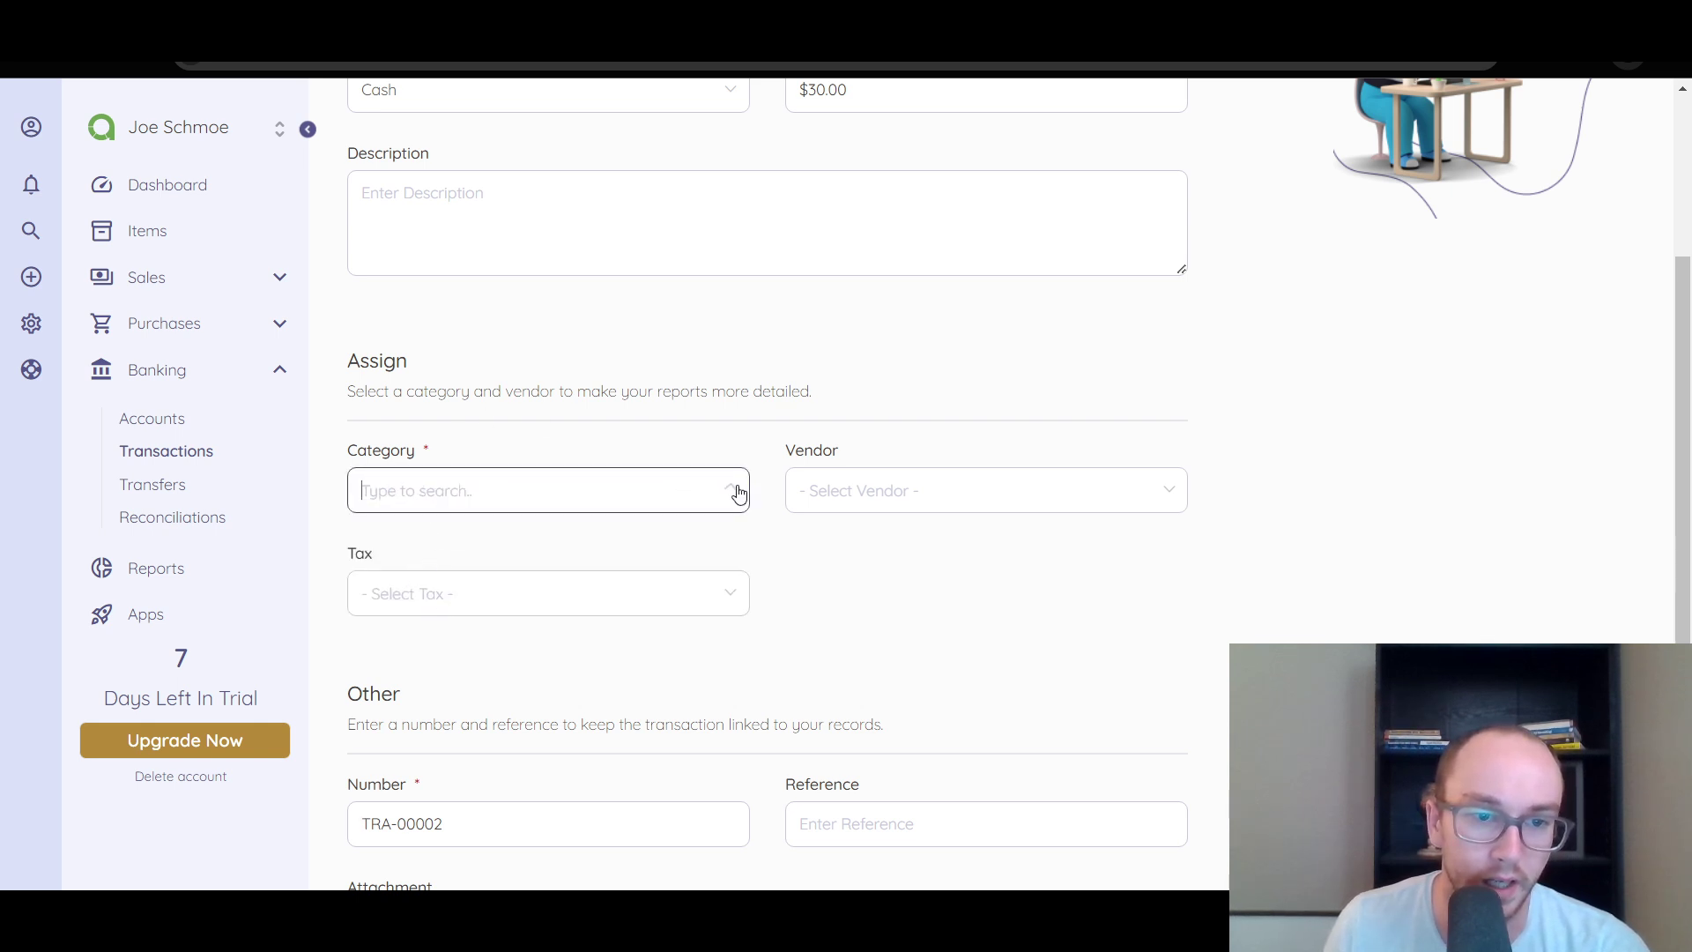
left_click(696, 592)
left_click(537, 495)
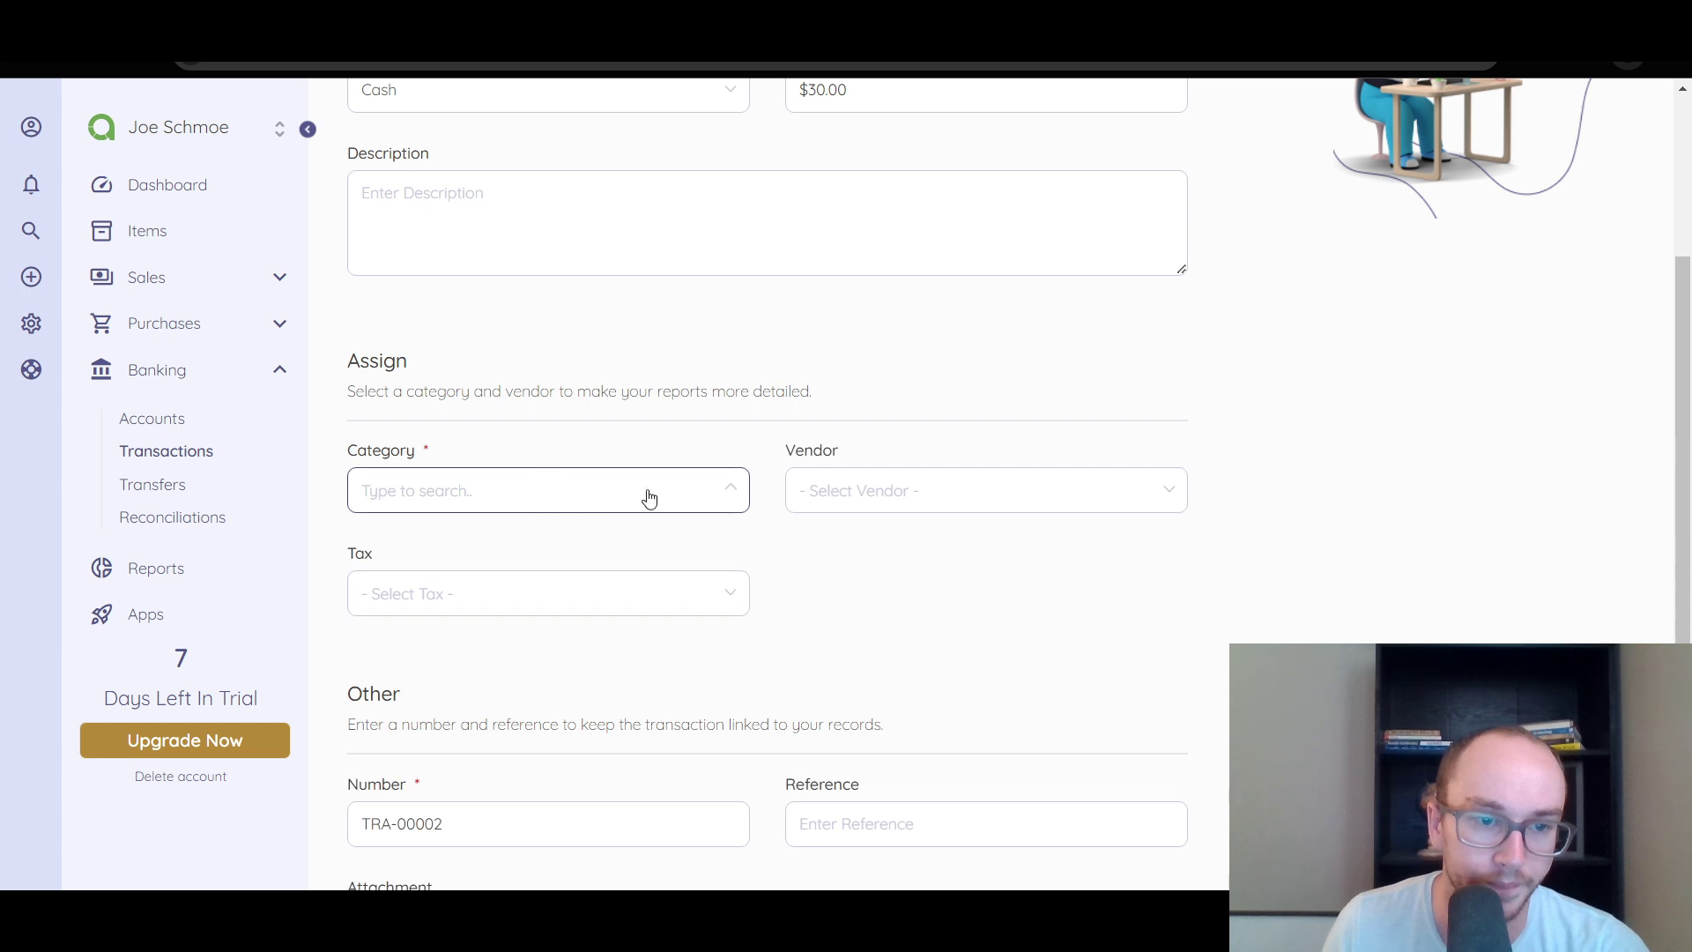
type("c")
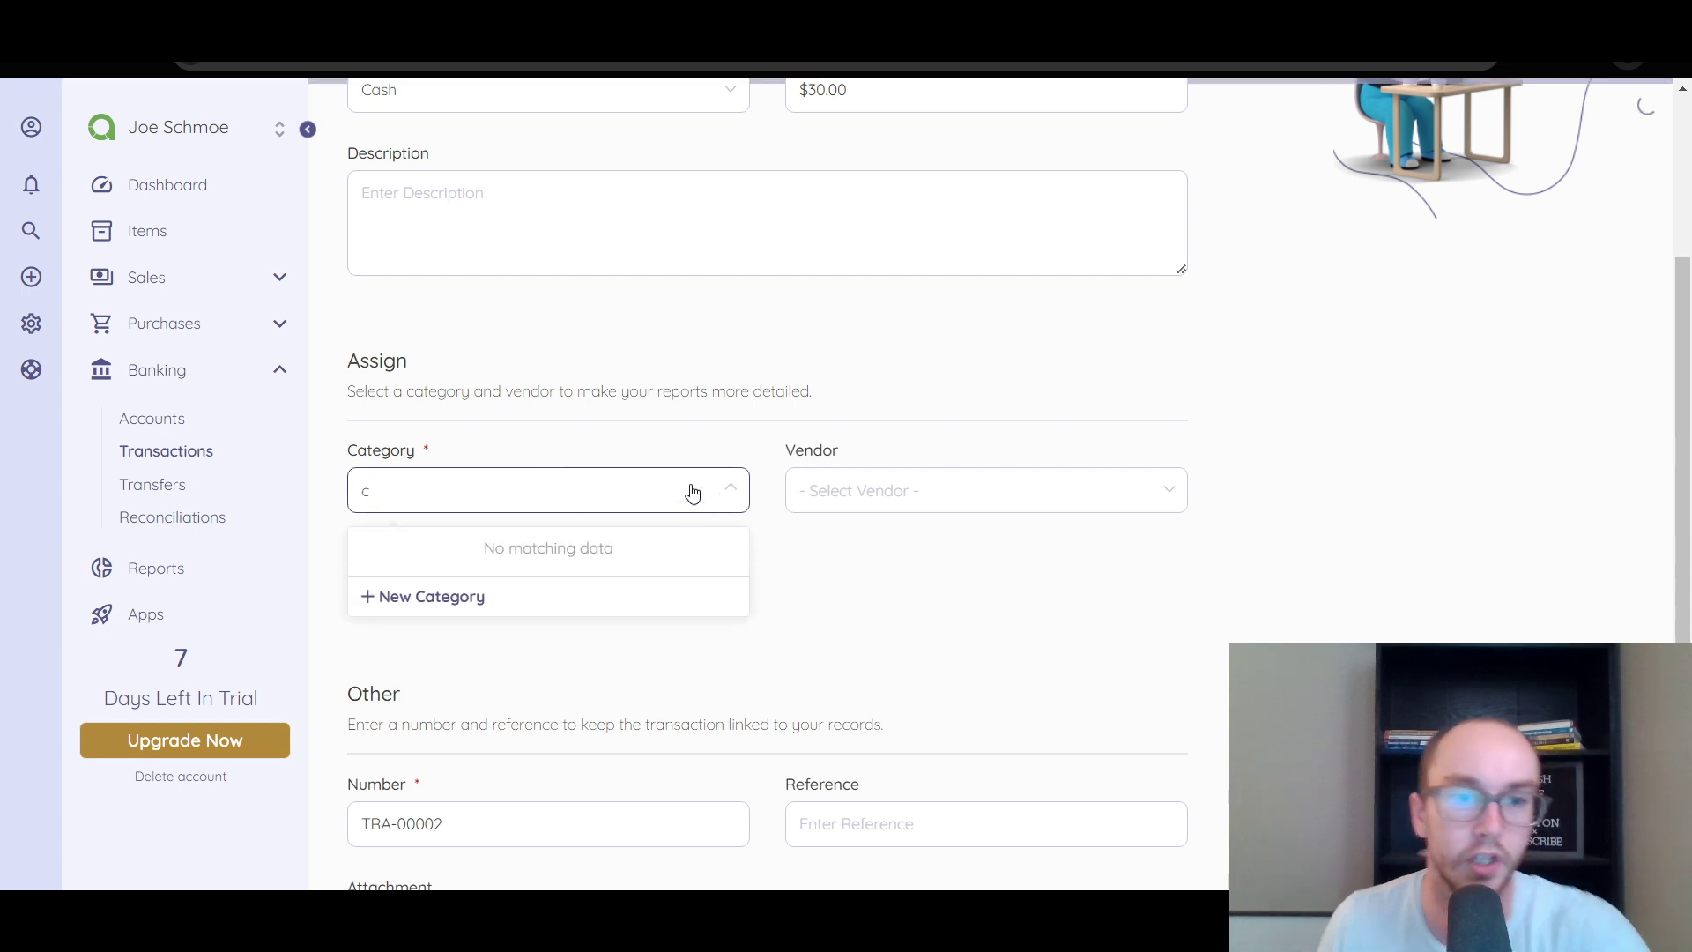
Step: Create a new expense category named "meals" with the colour pink-300
left_click(491, 599)
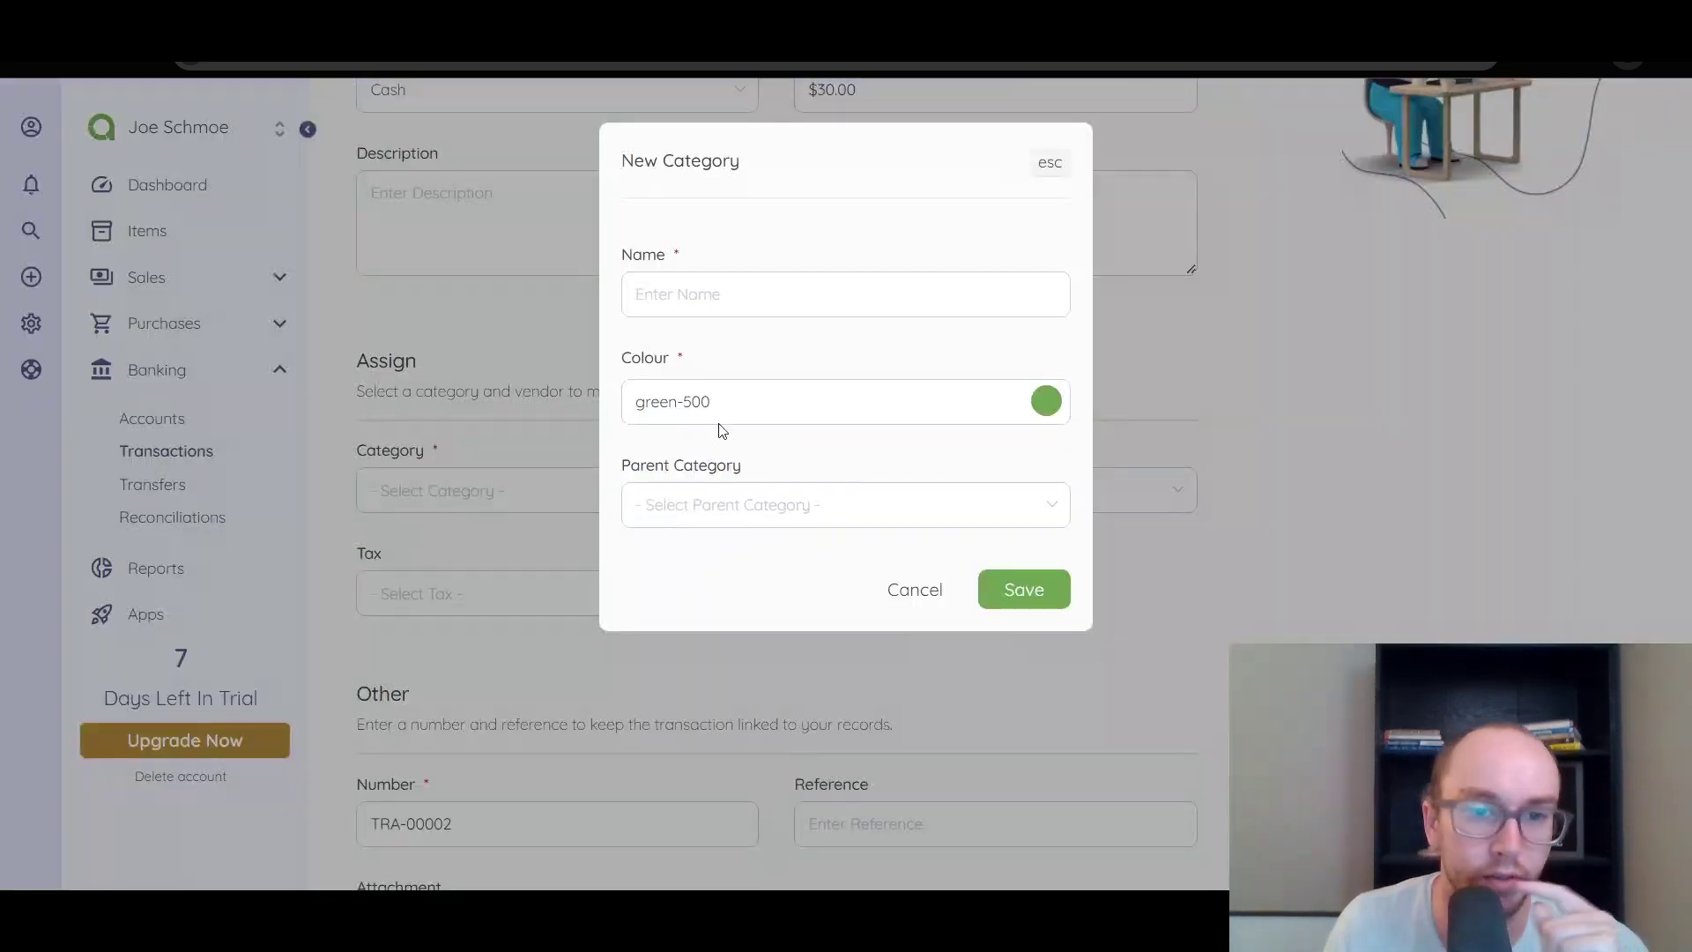
left_click(716, 309)
type("c")
key("BackSpace")
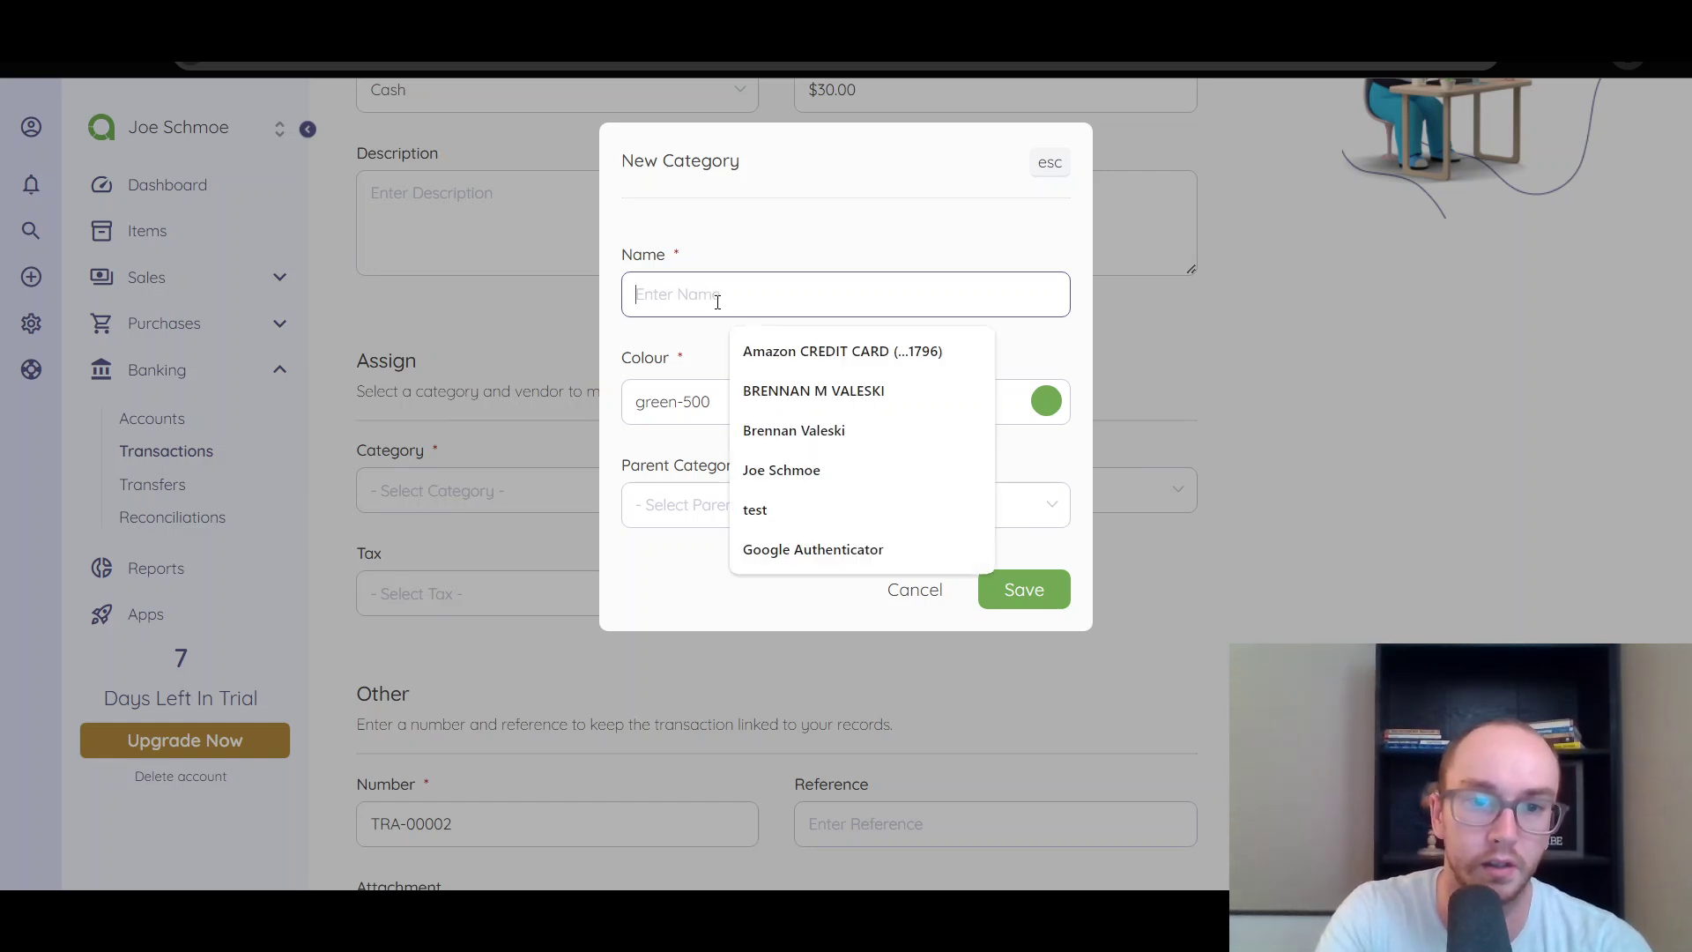
type("meals")
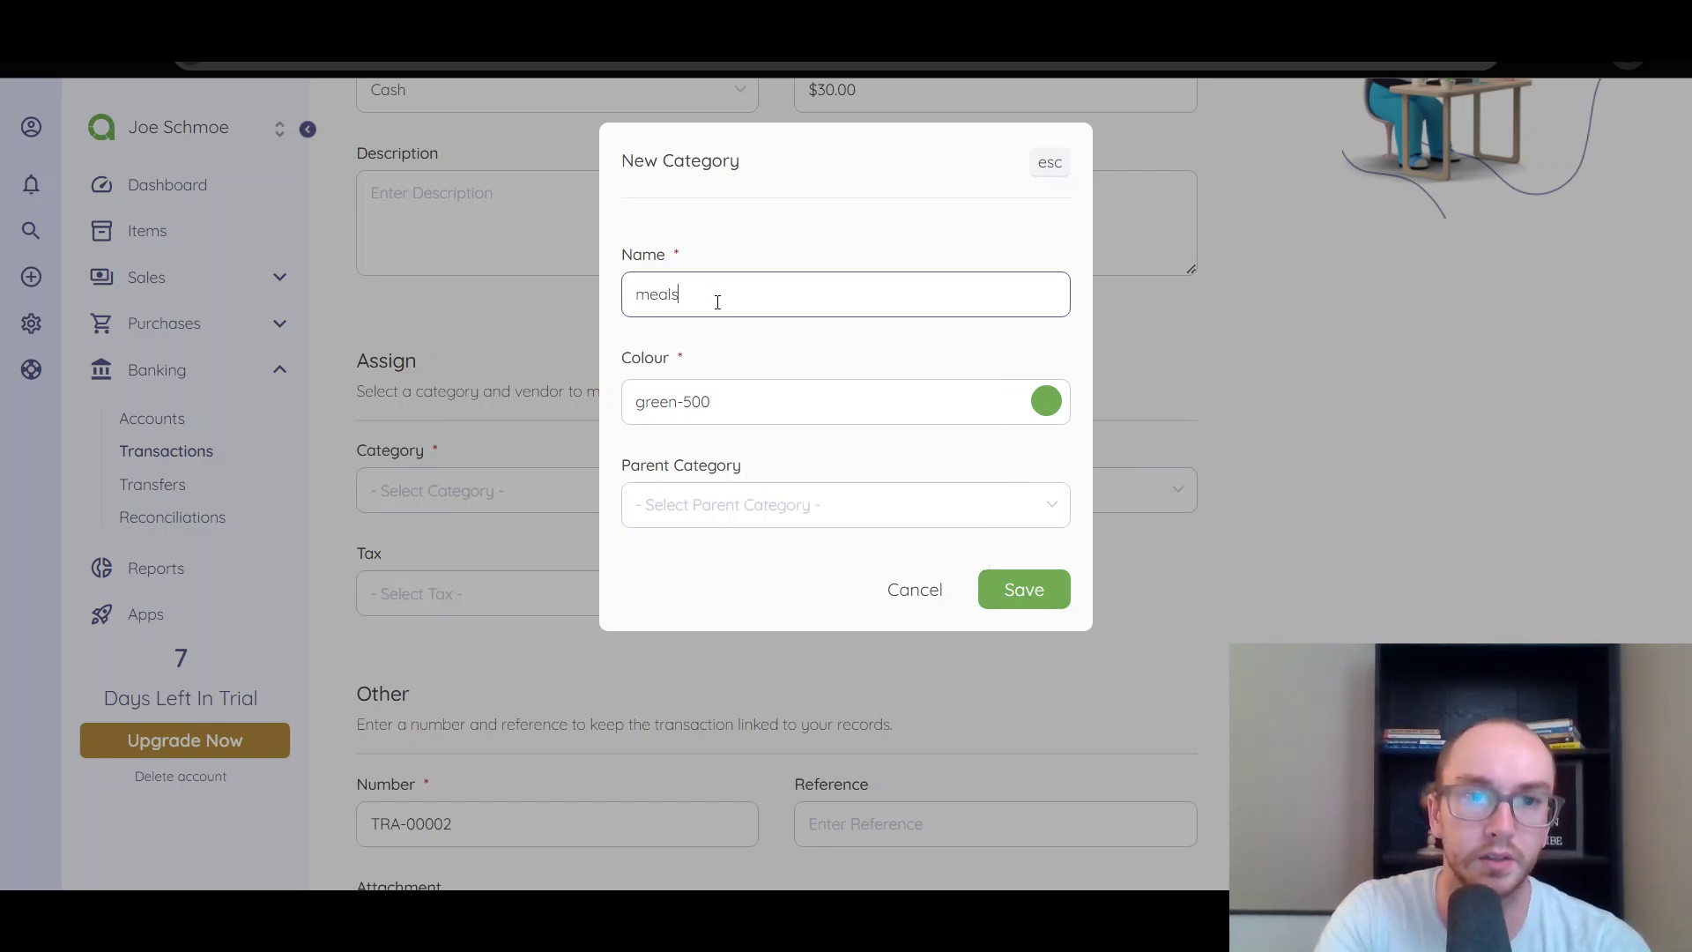
left_click(741, 345)
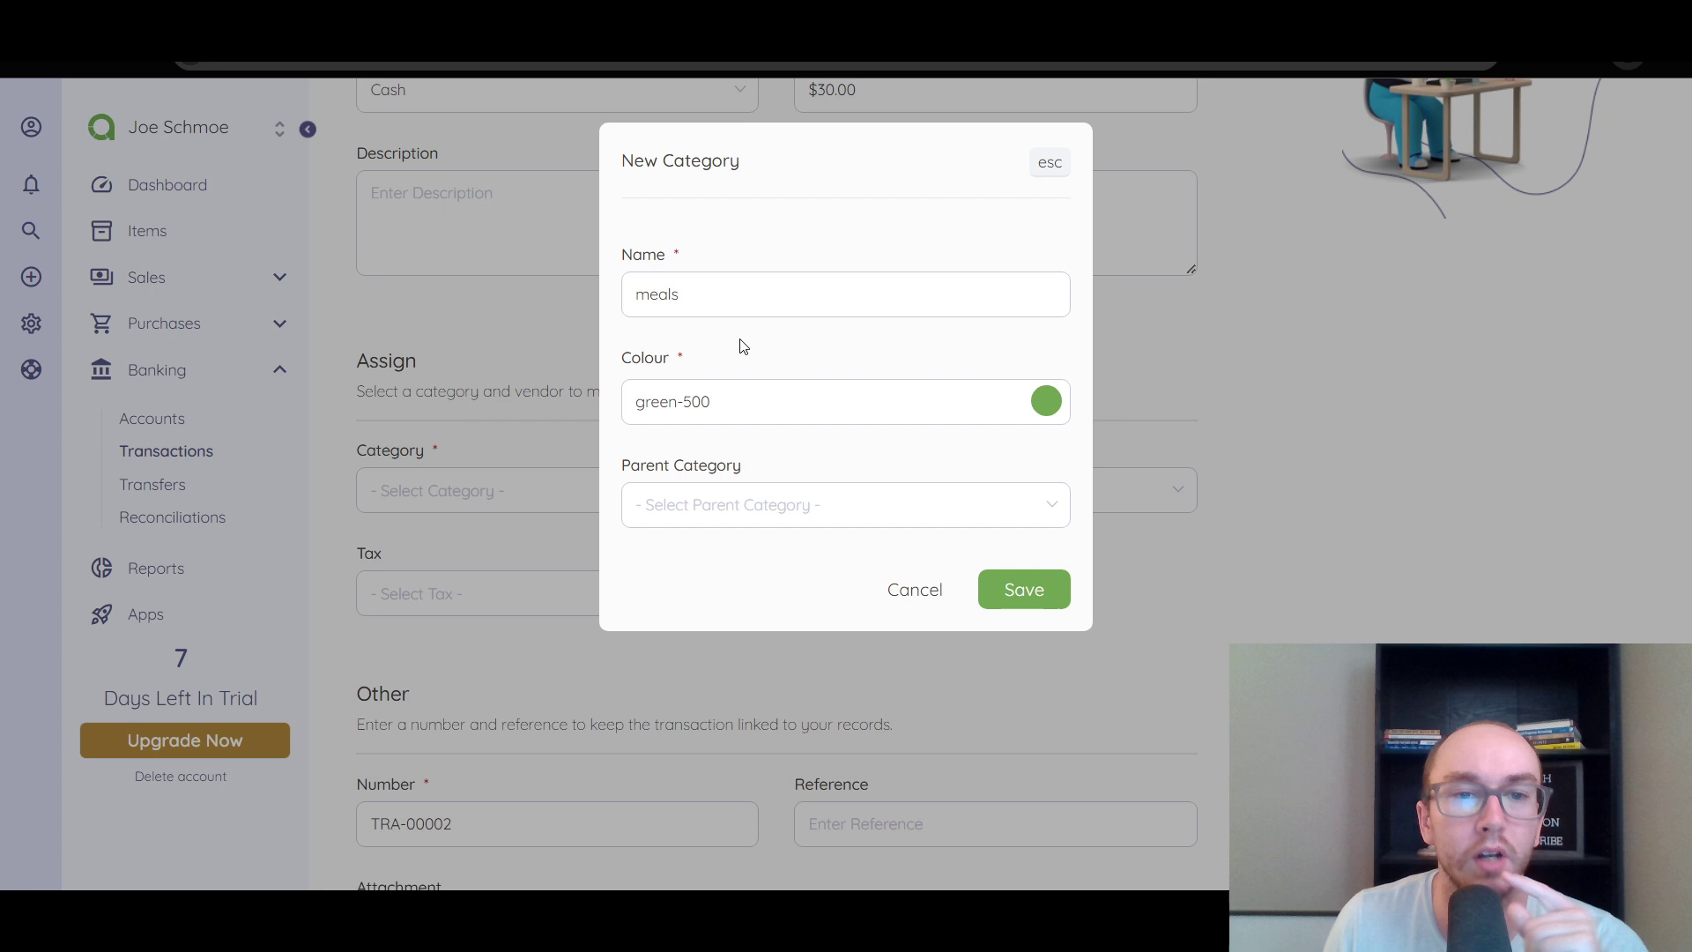
left_click(1040, 405)
left_click(1031, 588)
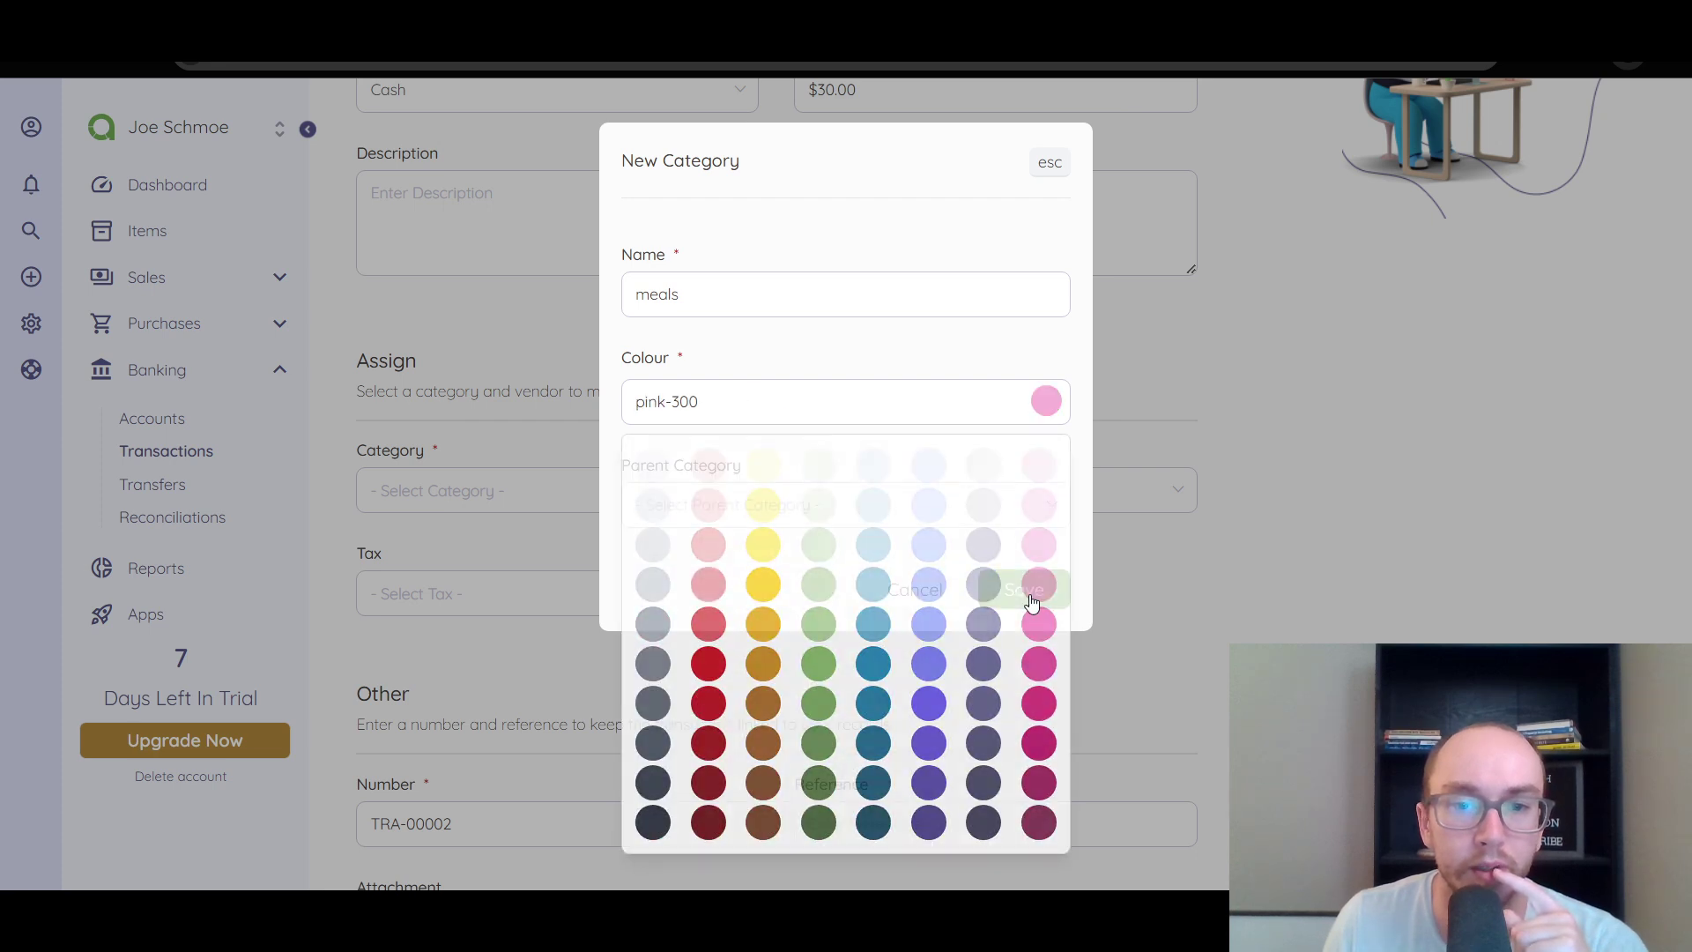
left_click(1011, 594)
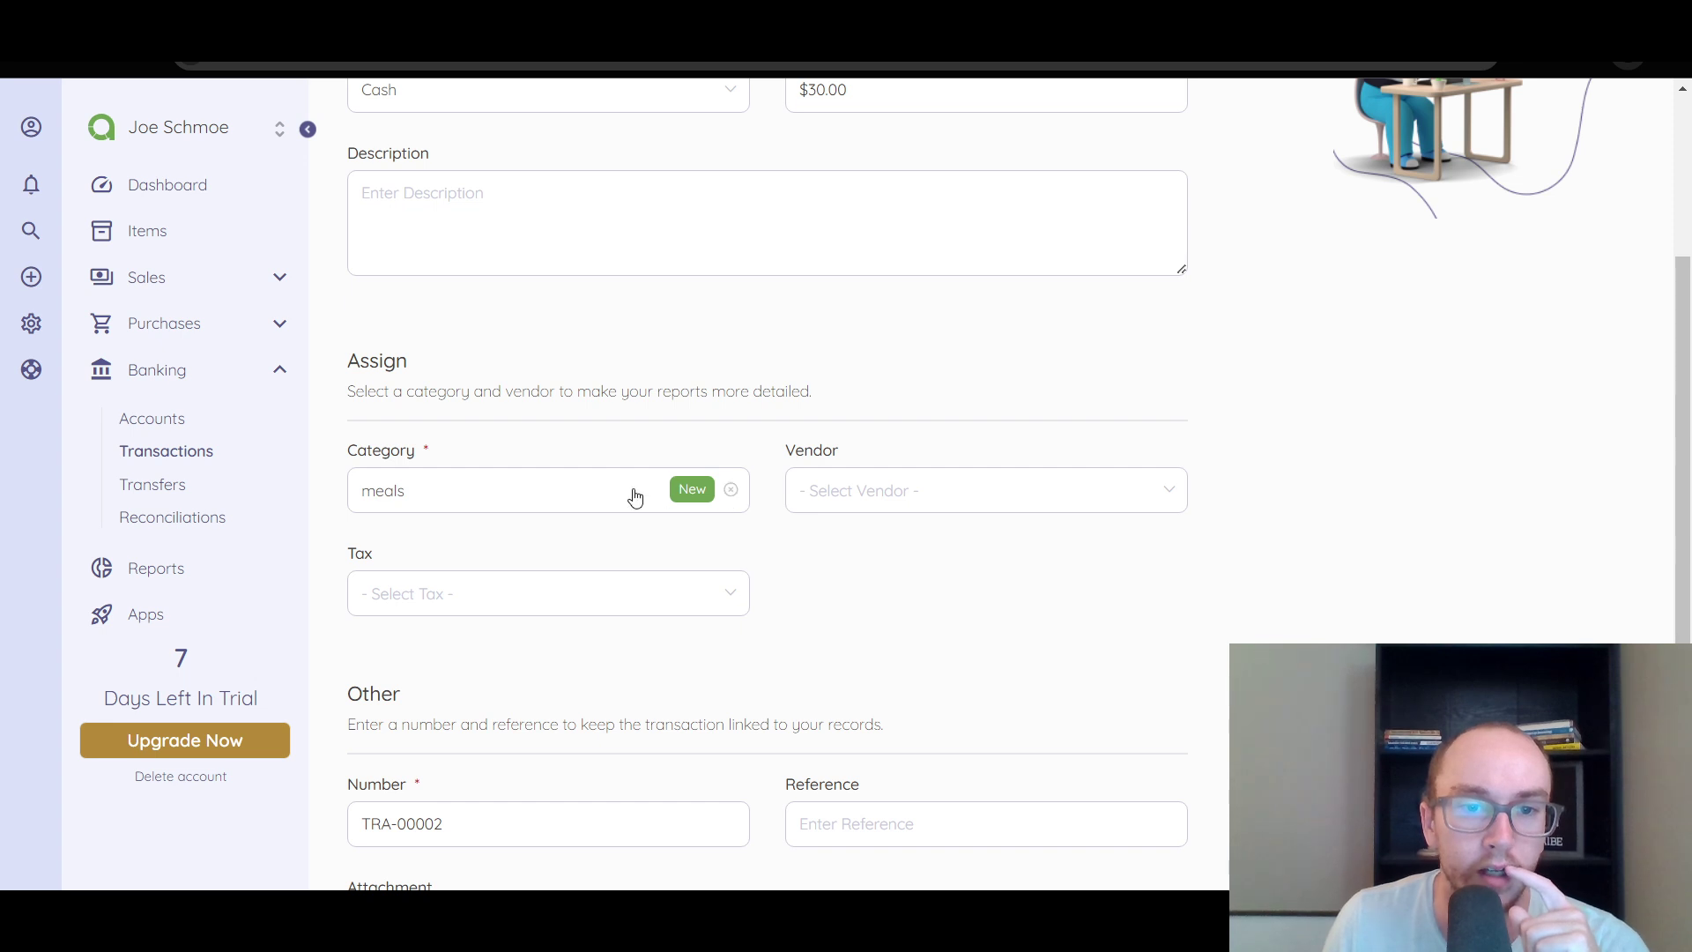
Step: Check the expense's category list, keeping "meals" as the selected category
left_click(509, 500)
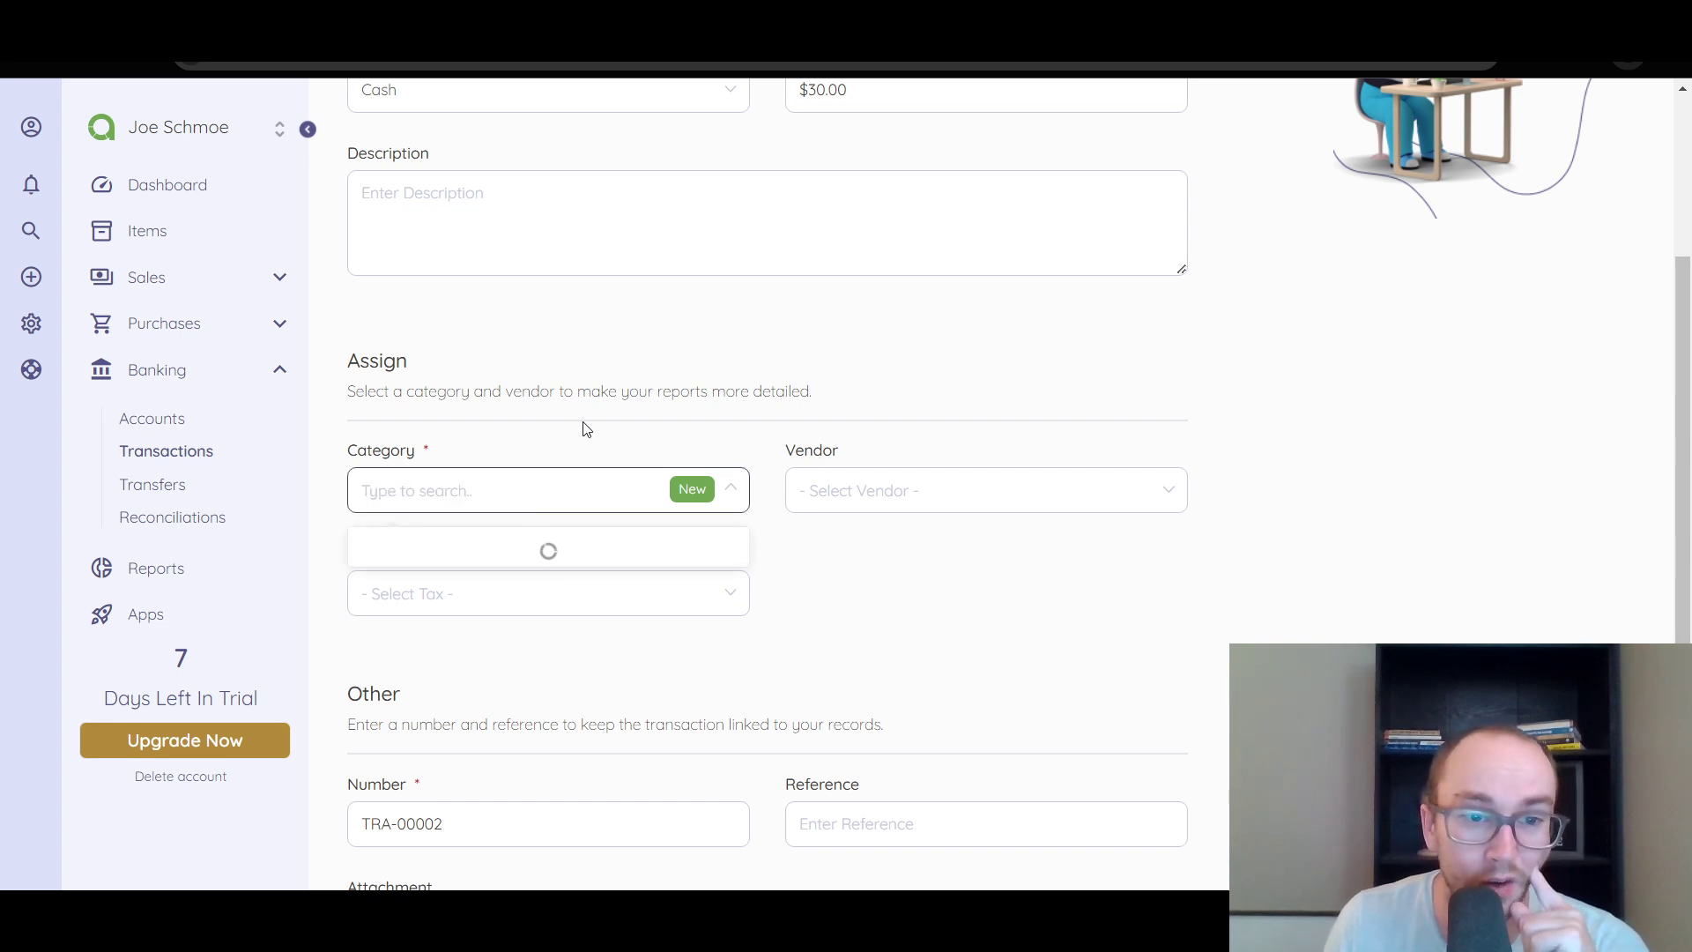
left_click_drag(510, 500, 578, 423)
left_click(866, 575)
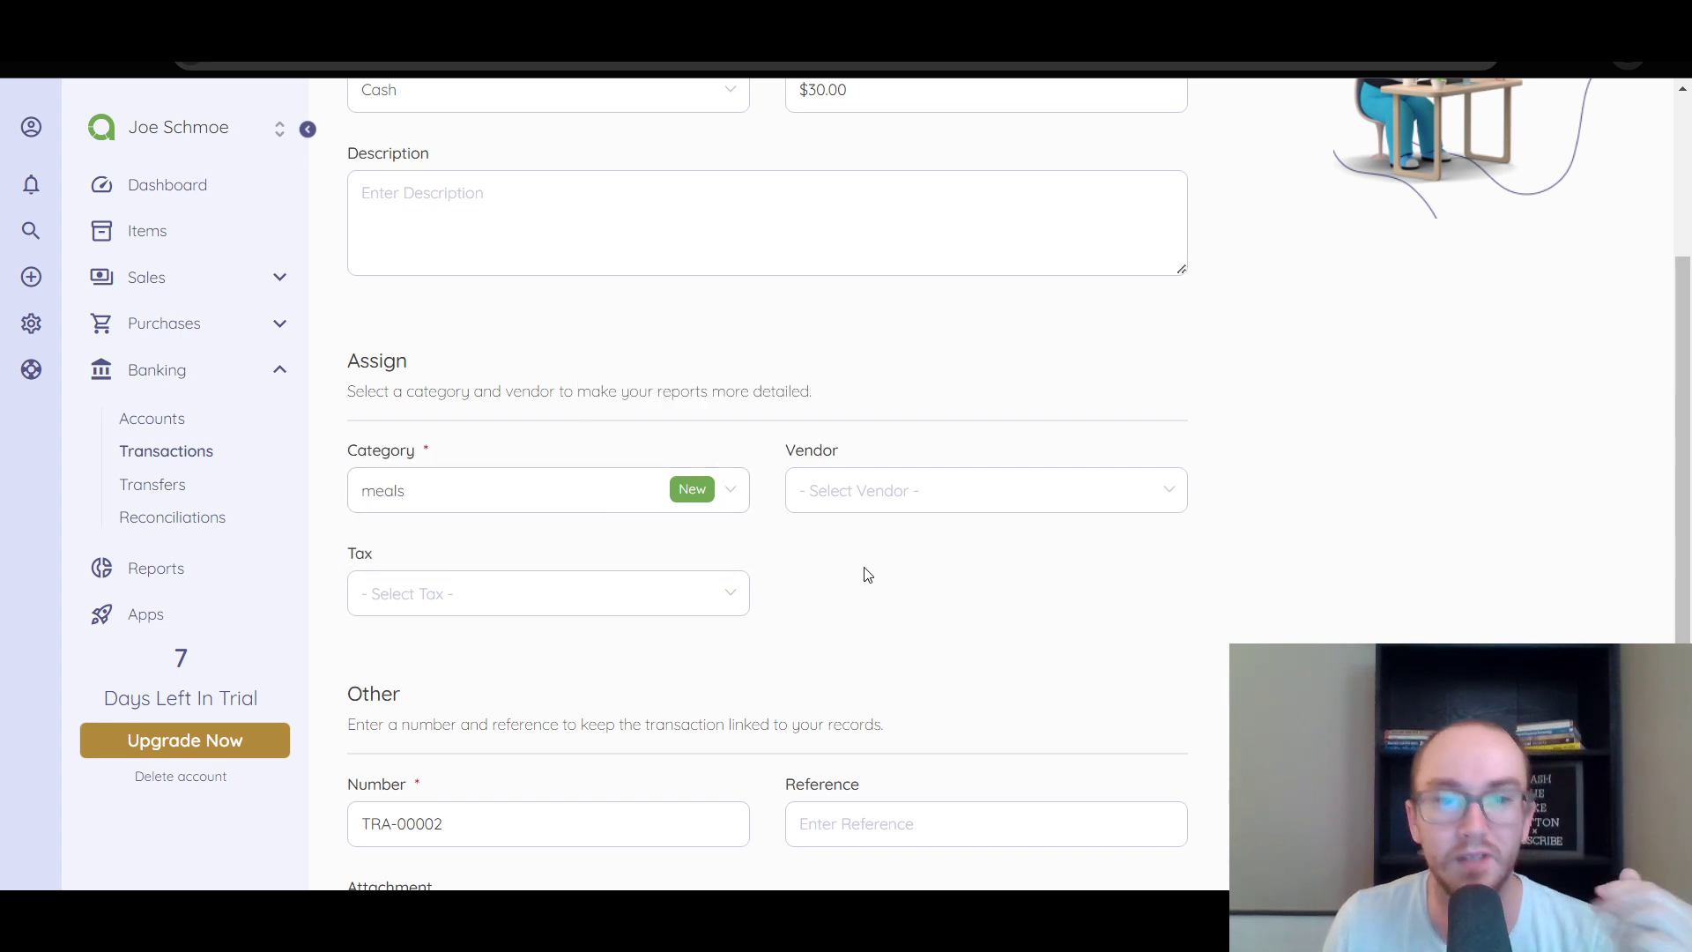
Step: Check the expense's remaining fields, keep "meals" as its category, and save the $30.00 expense
scroll(825, 619, "down", 1)
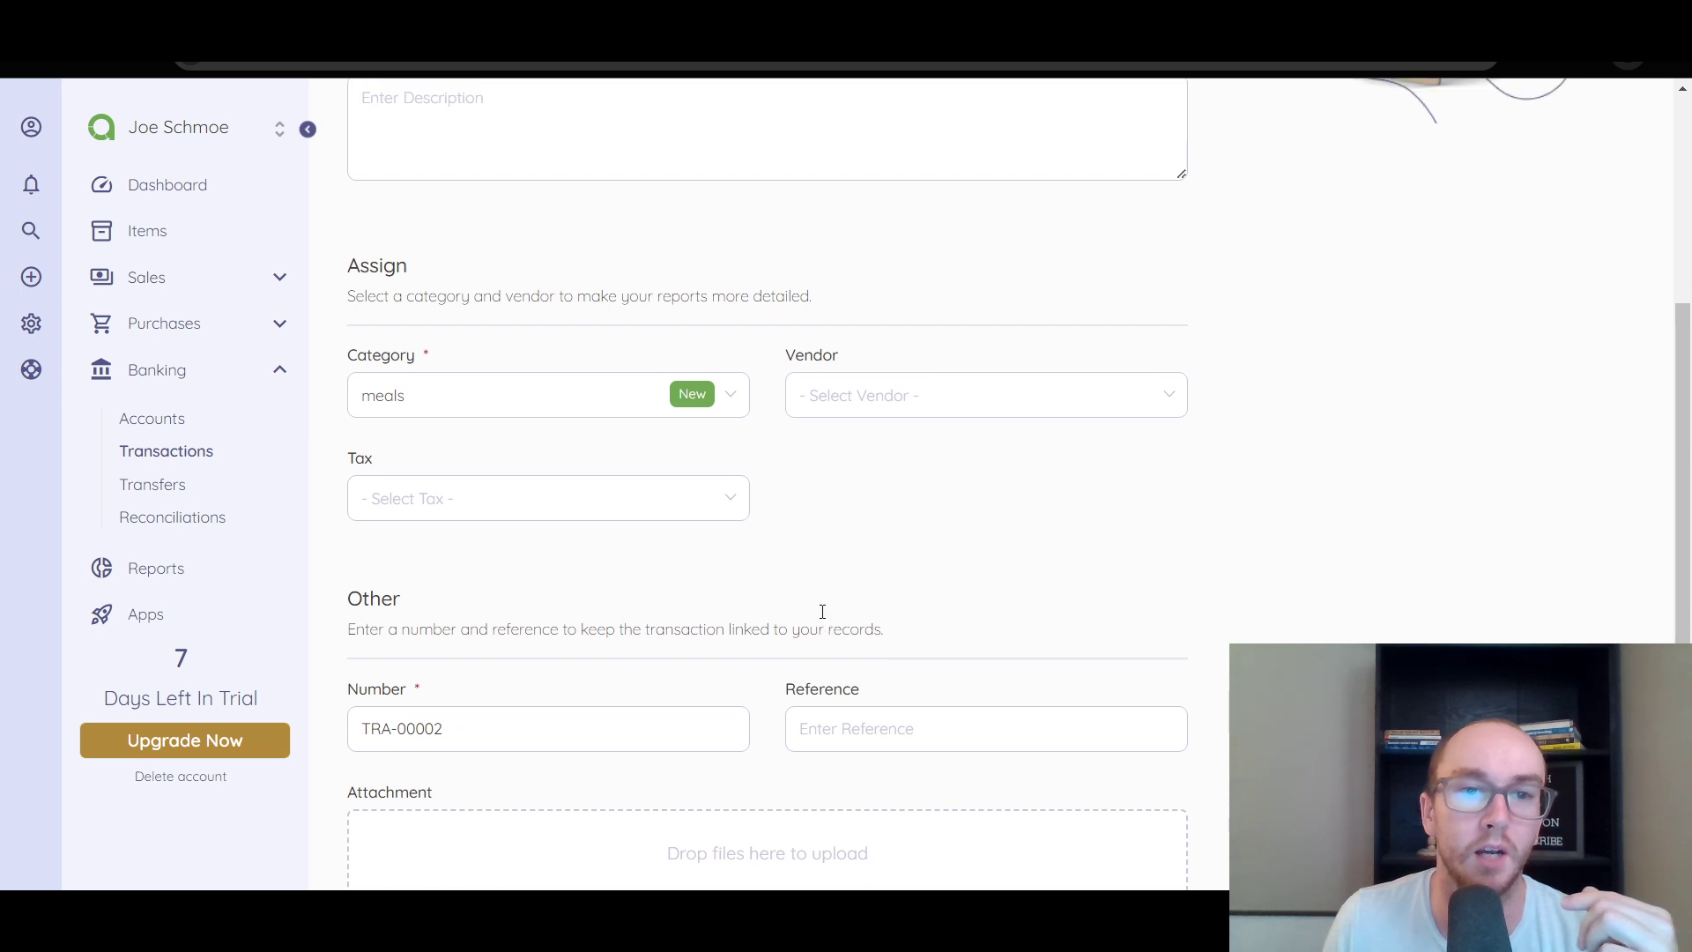
scroll(793, 572, "up", 1)
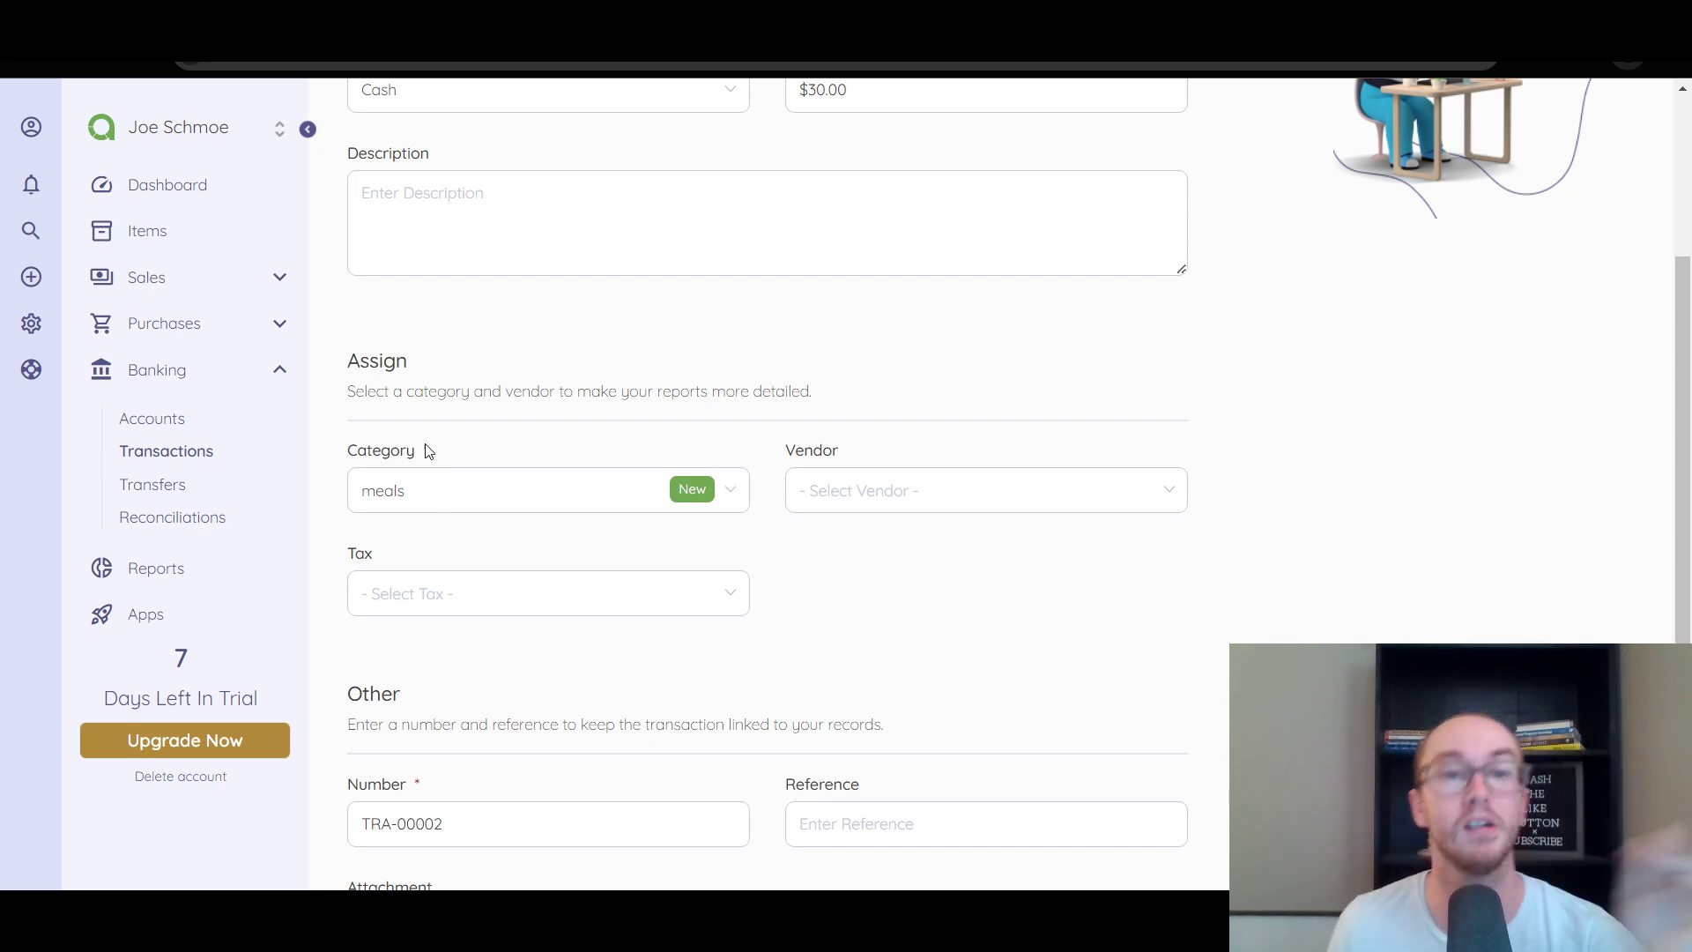
left_click(386, 490)
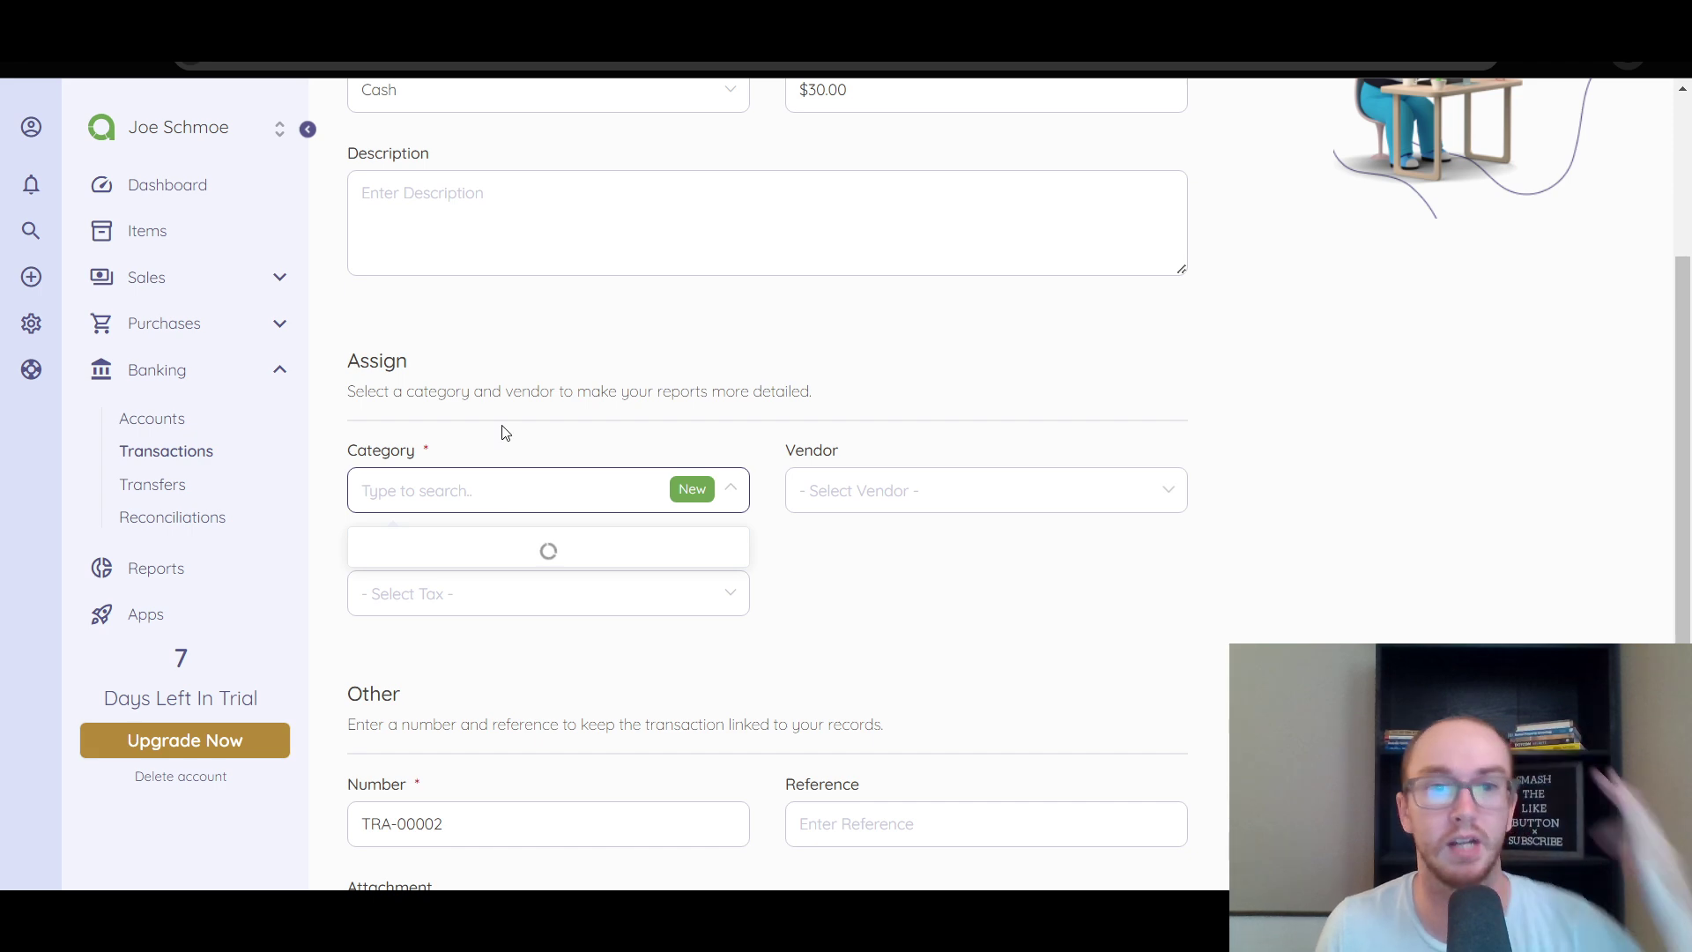
type("meals")
scroll(749, 652, "down", 5)
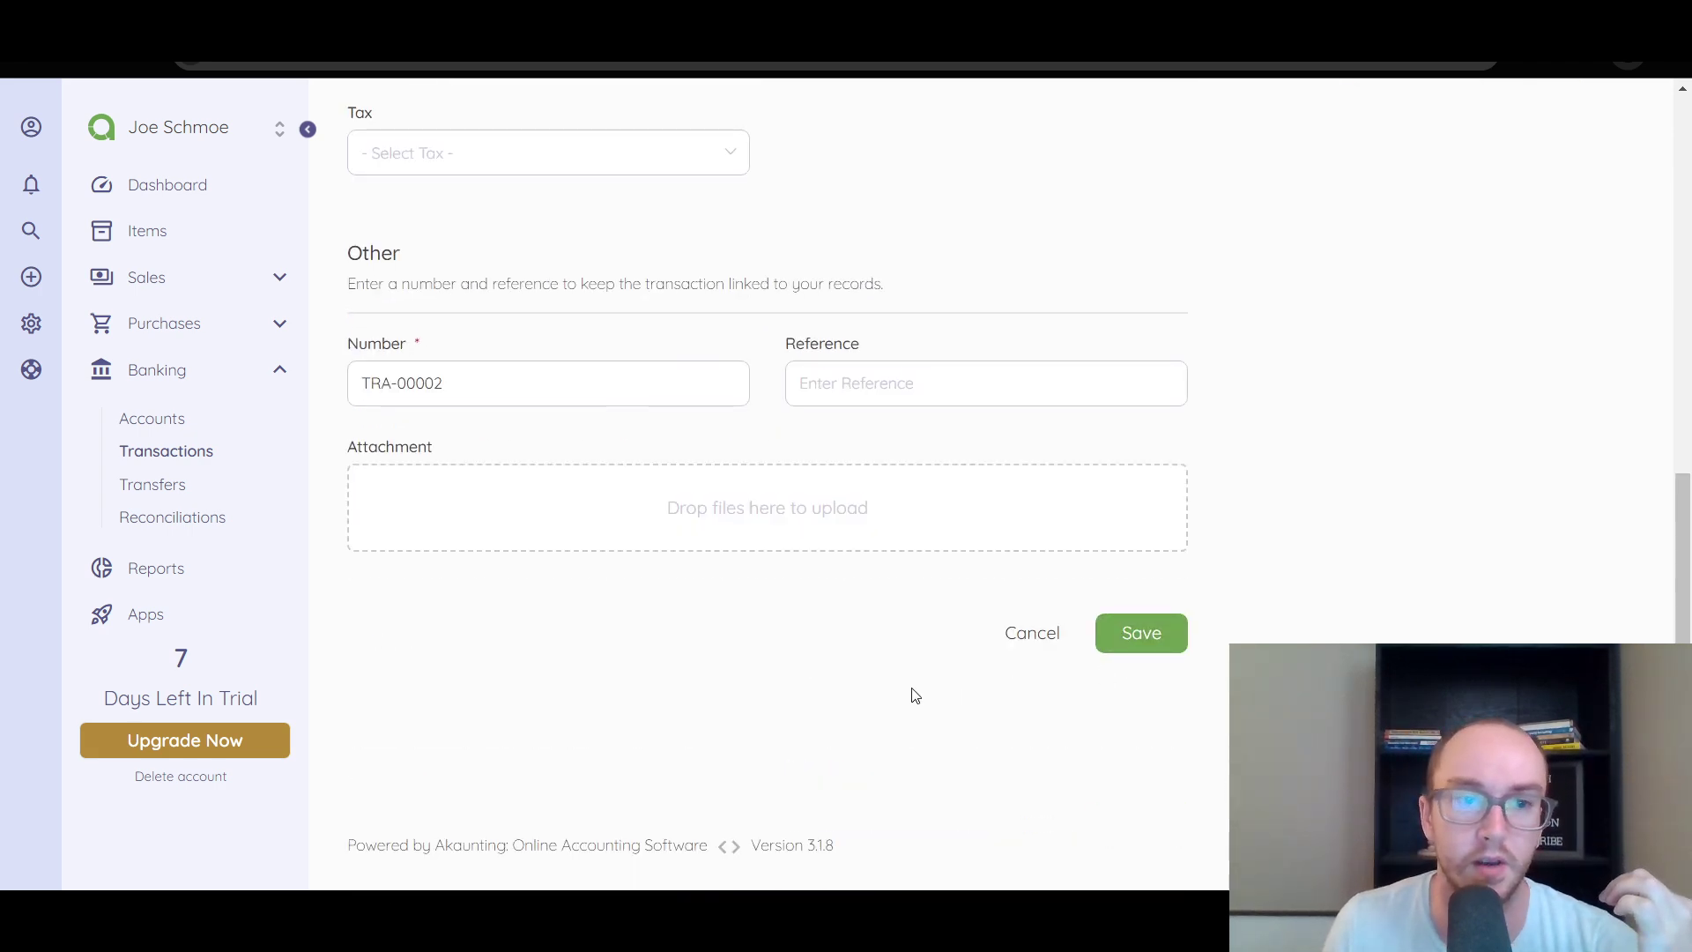
scroll(912, 694, "up", 4)
scroll(913, 693, "down", 4)
left_click(1138, 631)
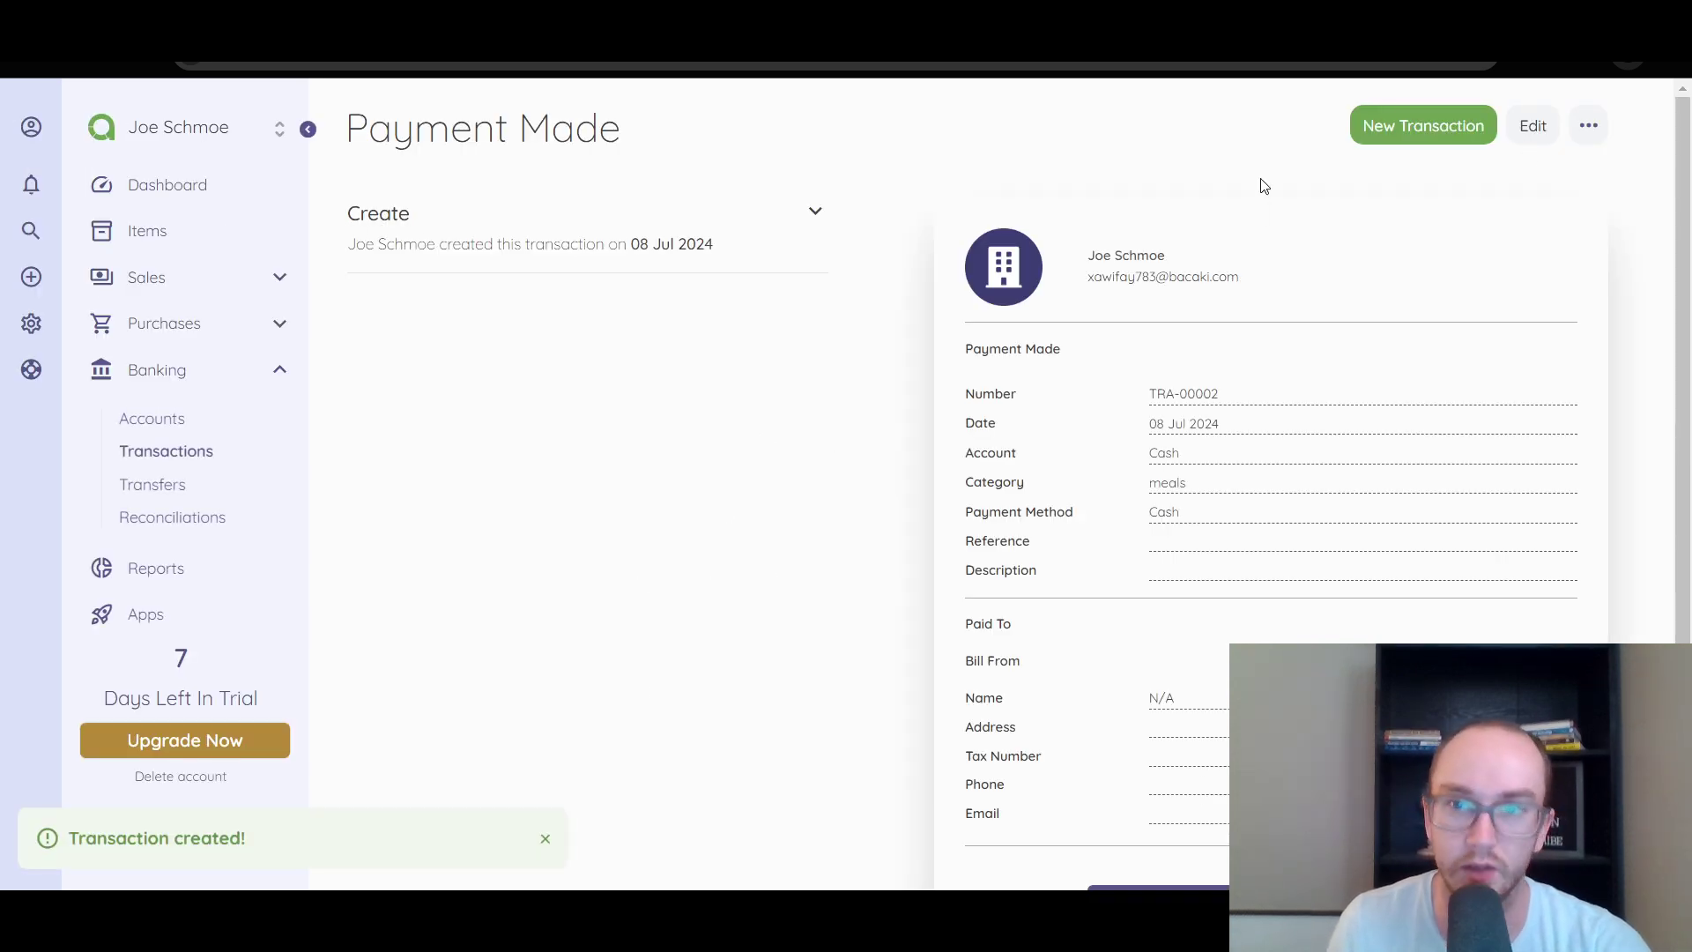
Step: Open the dashboard and examine how the meals expense affects Cash Flow, Profit & Loss, Expenses By Category and Account Balance
left_click(180, 187)
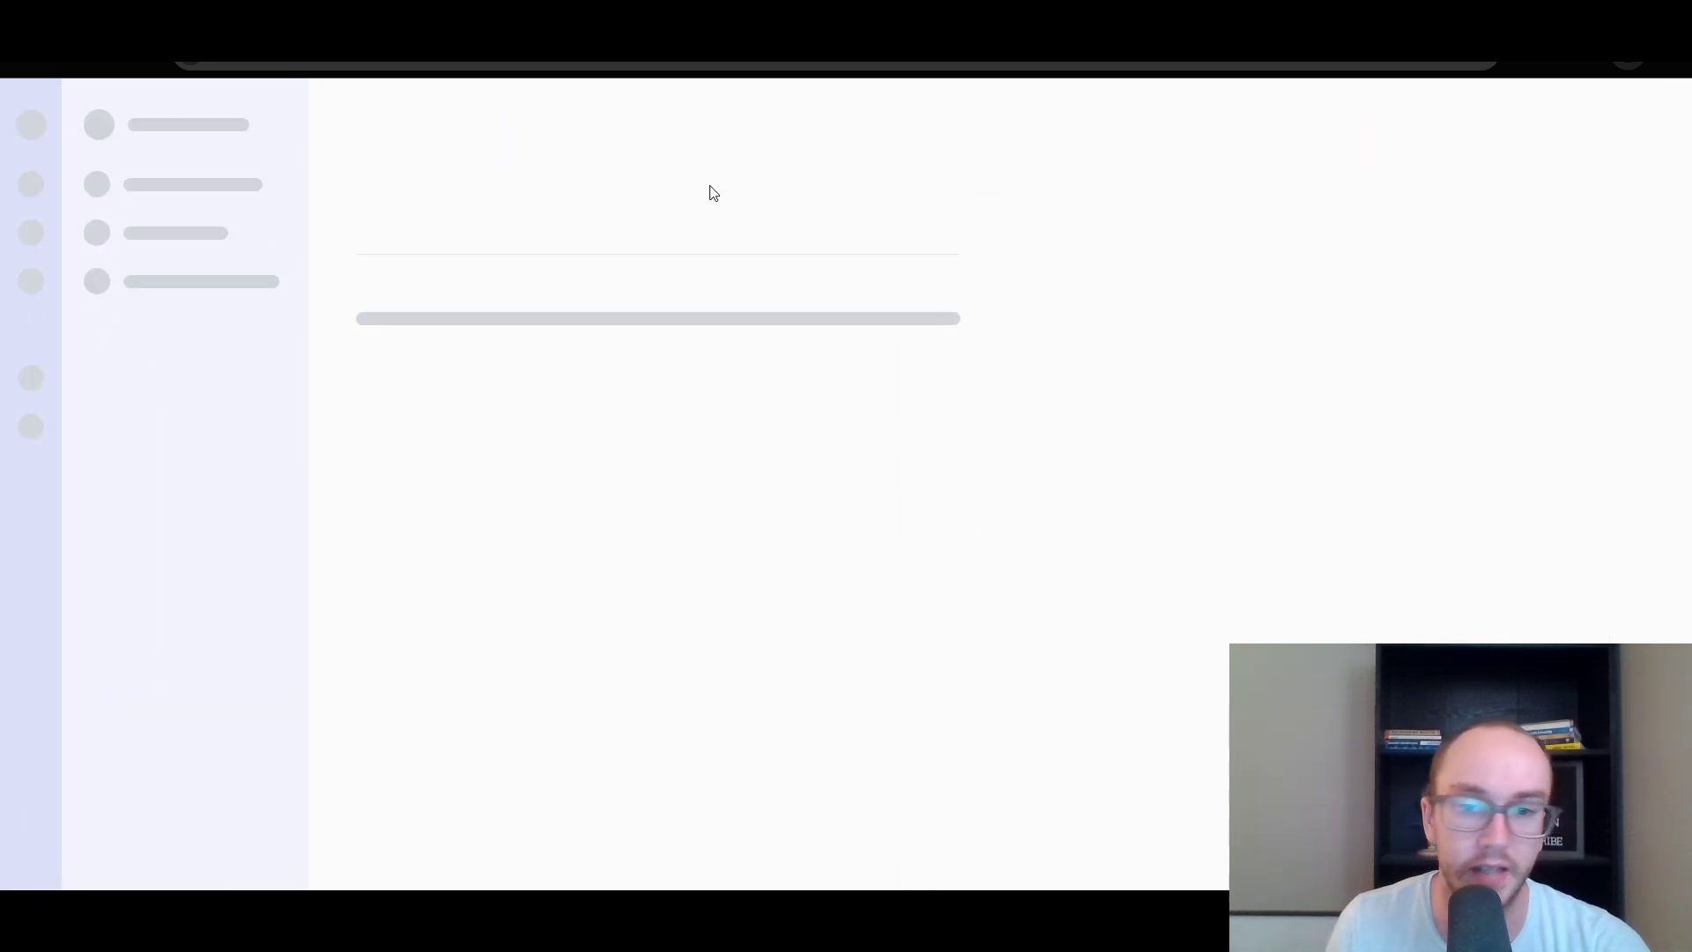
scroll(745, 404, "down", 4)
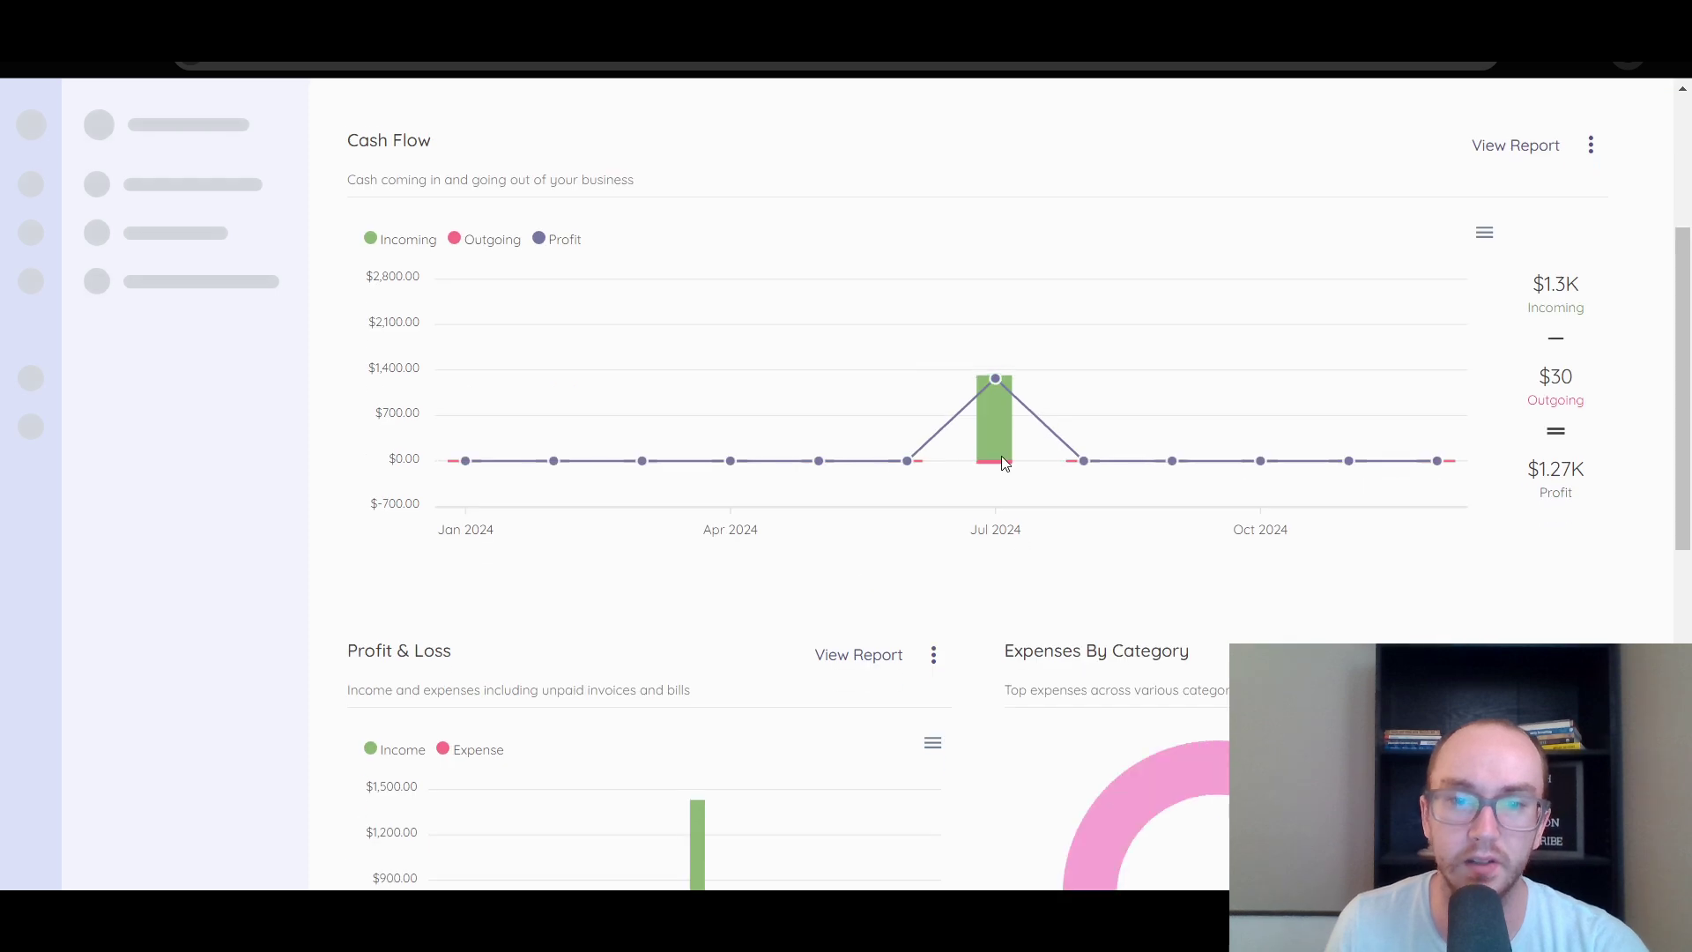
scroll(1001, 604, "down", 3)
mouse_move(1349, 473)
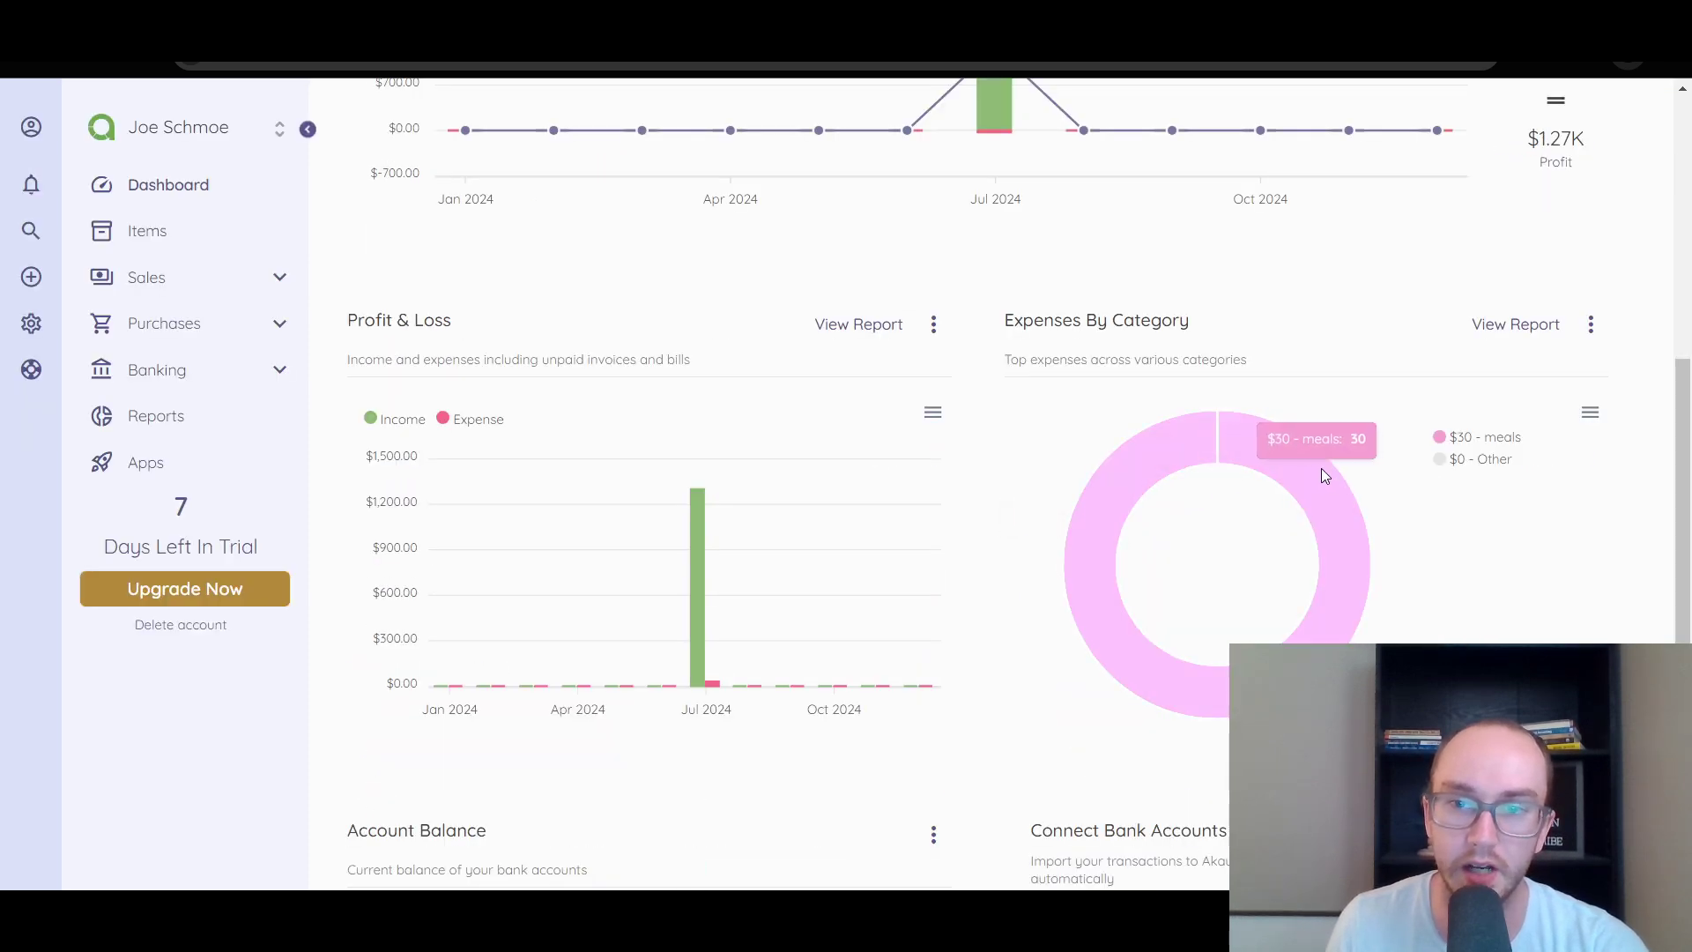
mouse_move(714, 663)
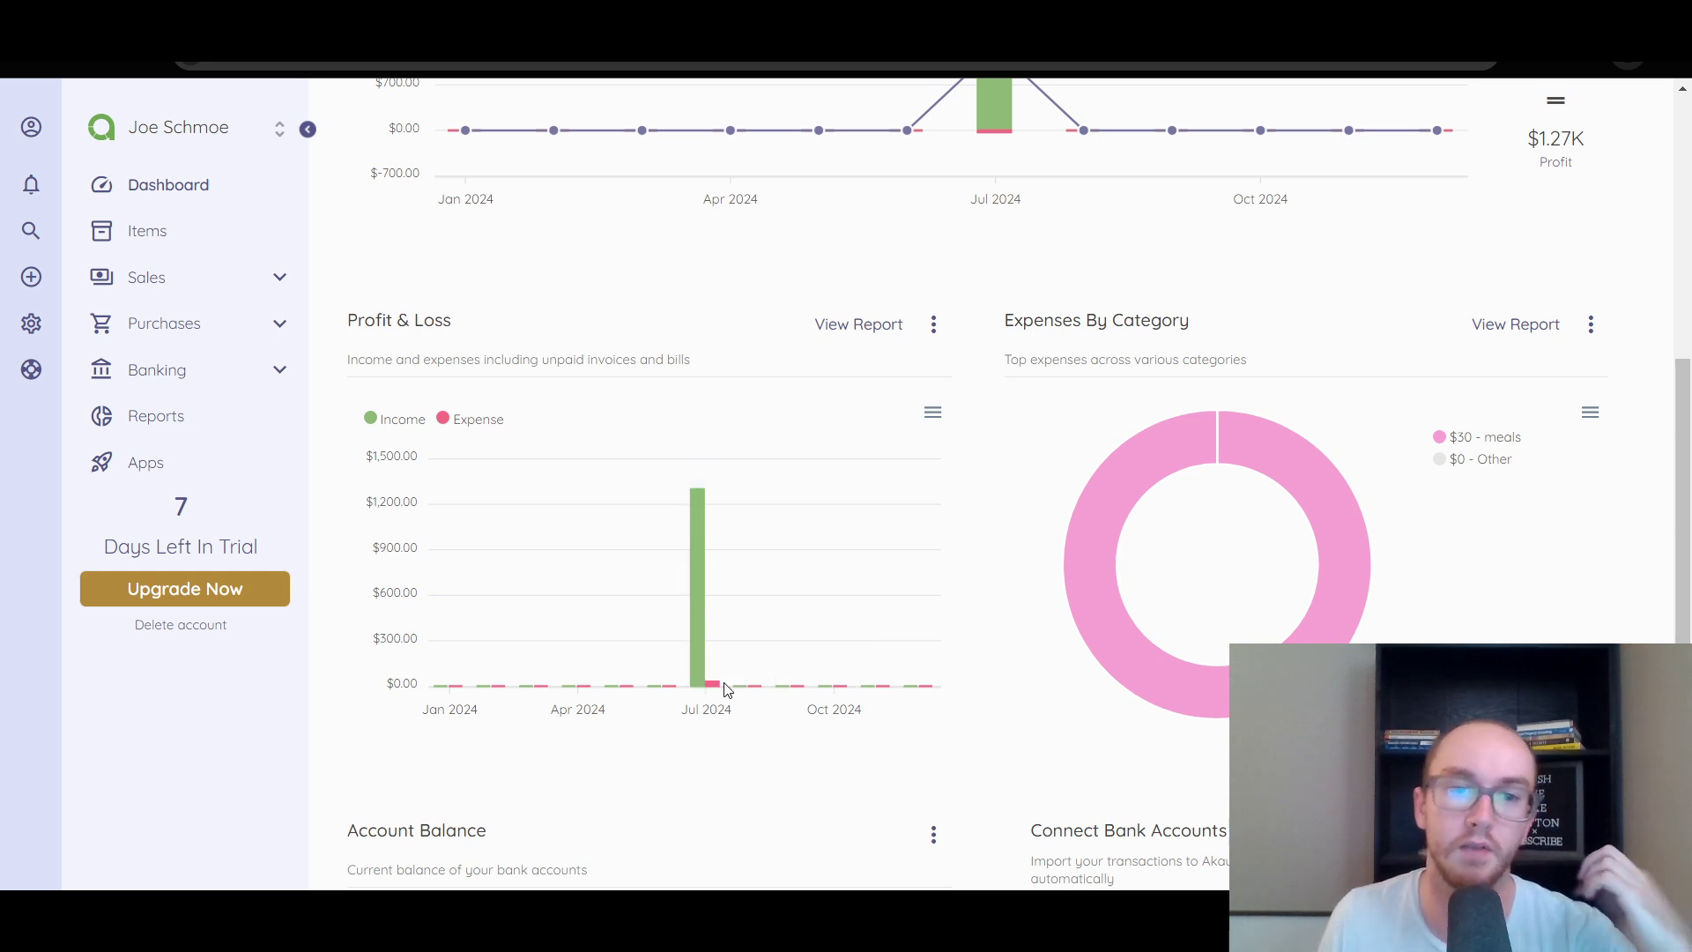
scroll(994, 574, "down", 5)
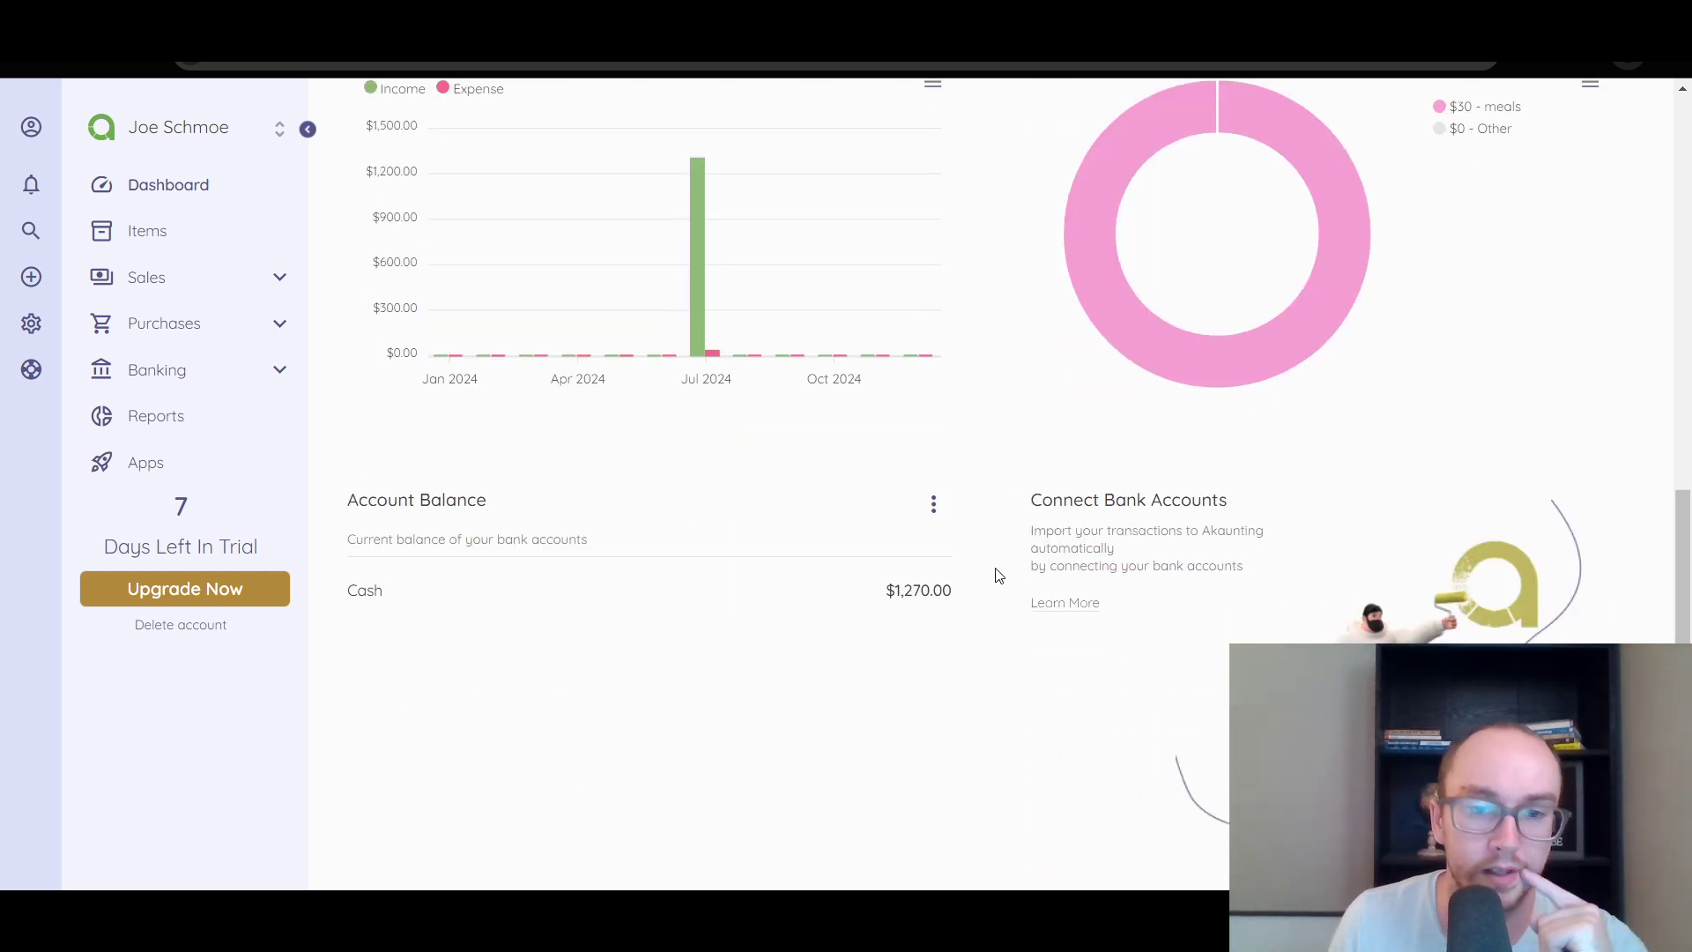
scroll(996, 574, "up", 3)
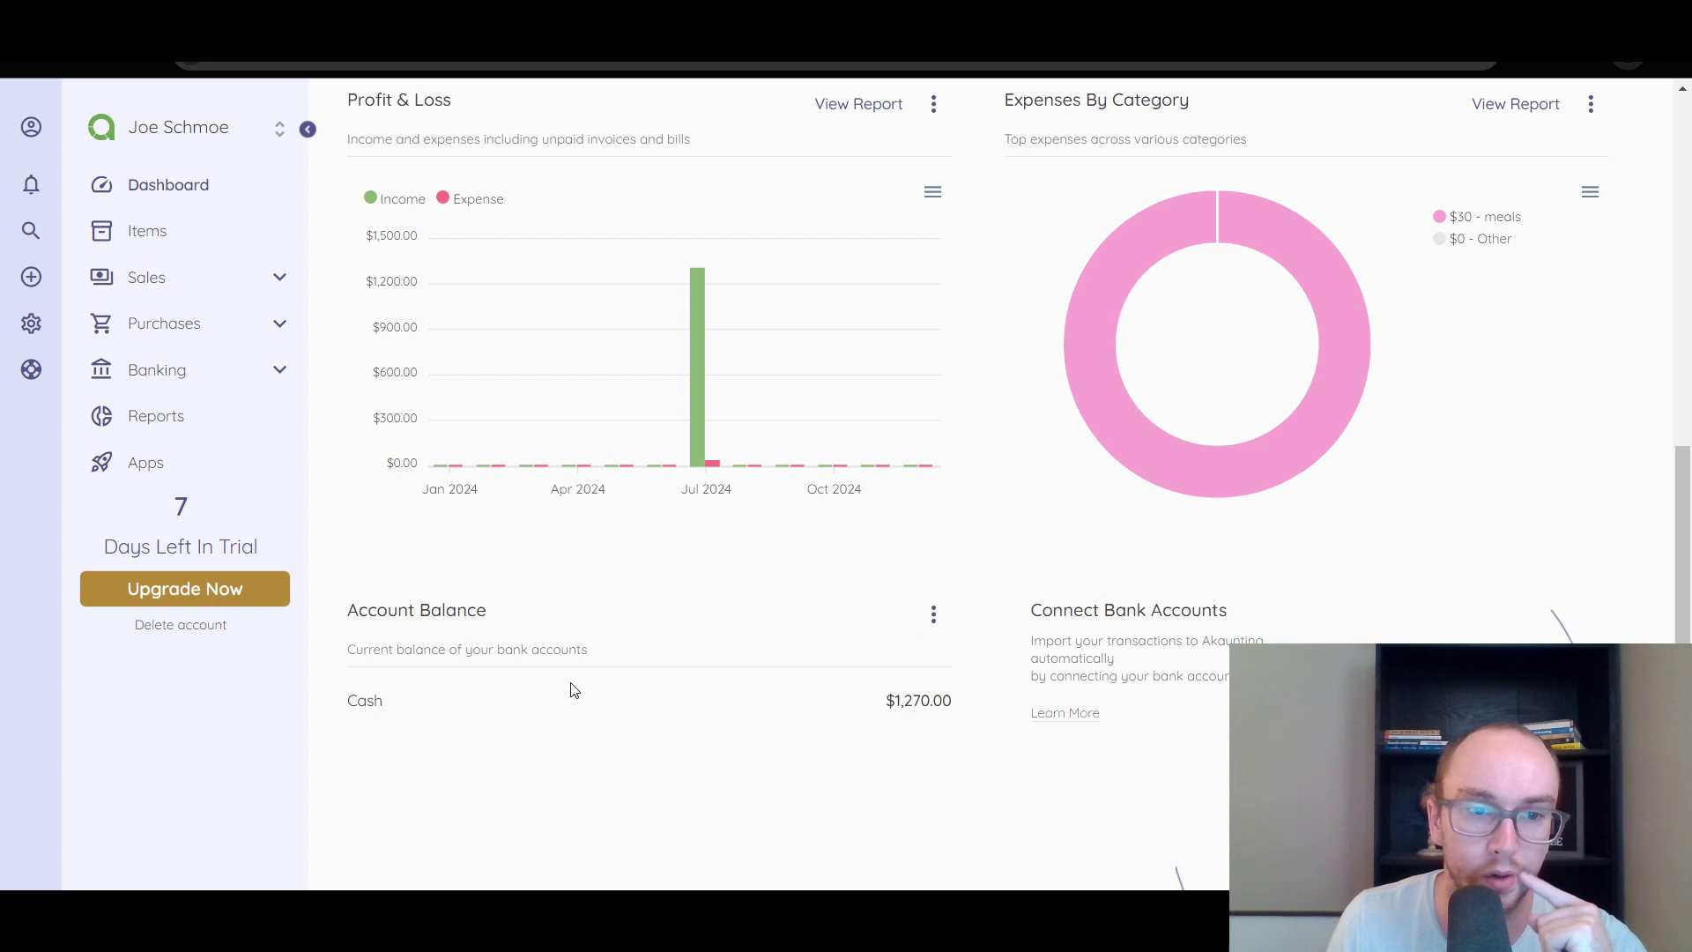
mouse_move(900, 702)
left_mouse_down()
mouse_move(954, 703)
mouse_move(895, 702)
mouse_move(913, 703)
left_mouse_up()
left_click(939, 700)
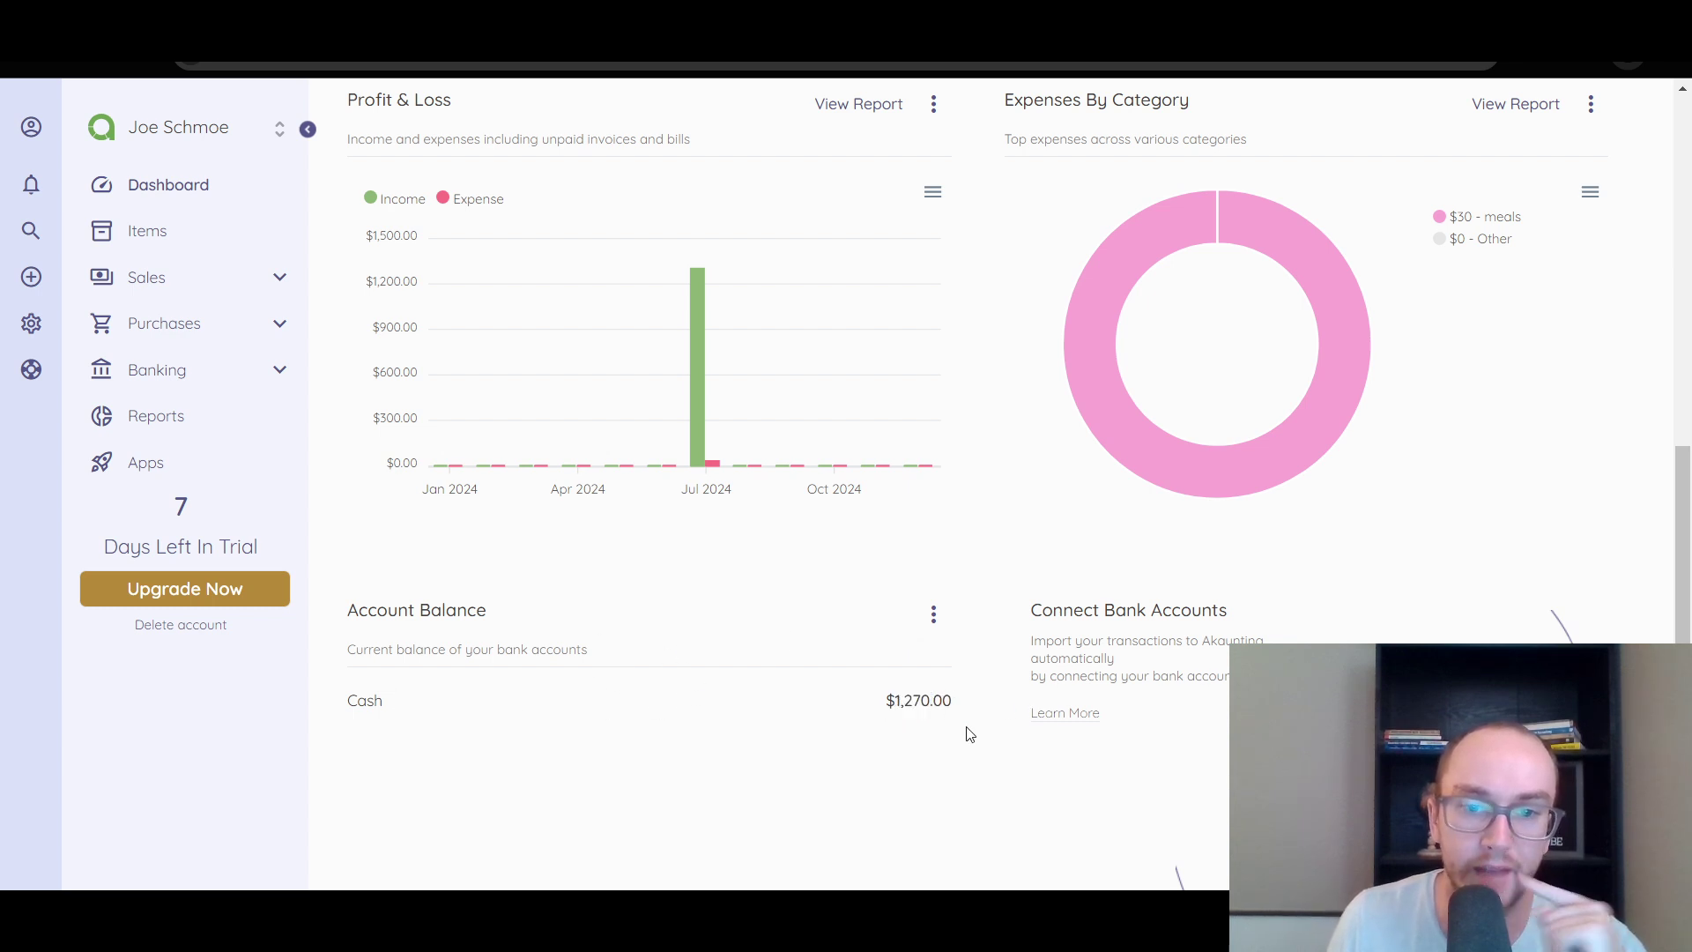
scroll(967, 733, "up", 4)
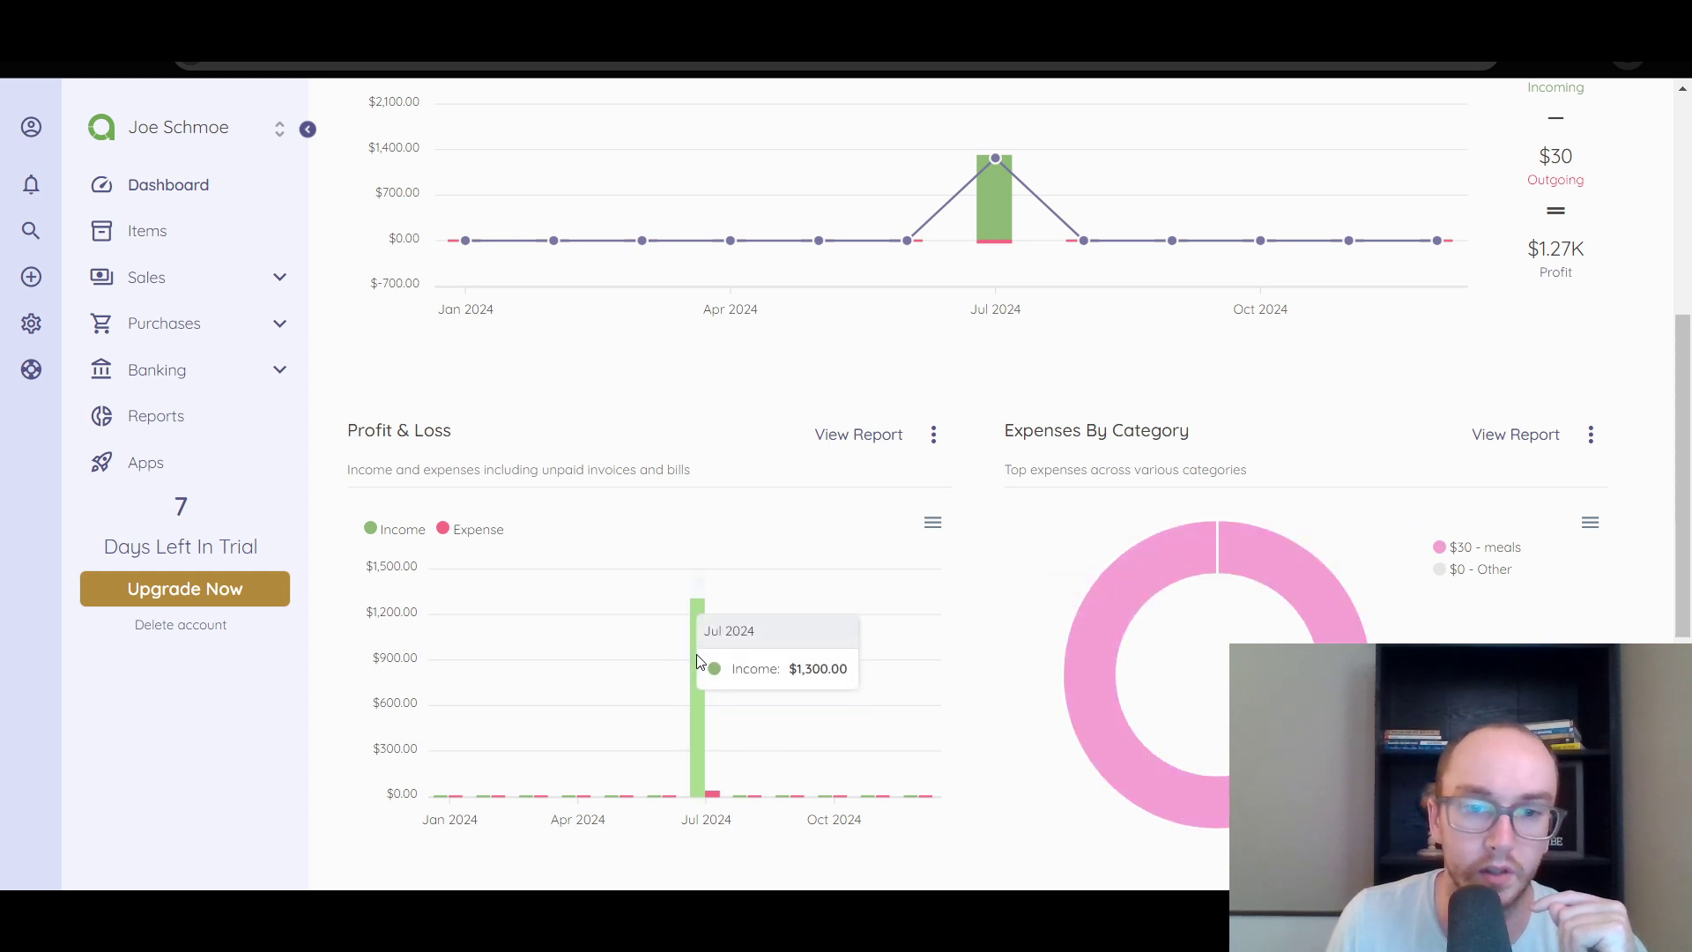
scroll(949, 547, "up", 5)
scroll(991, 608, "up", 1)
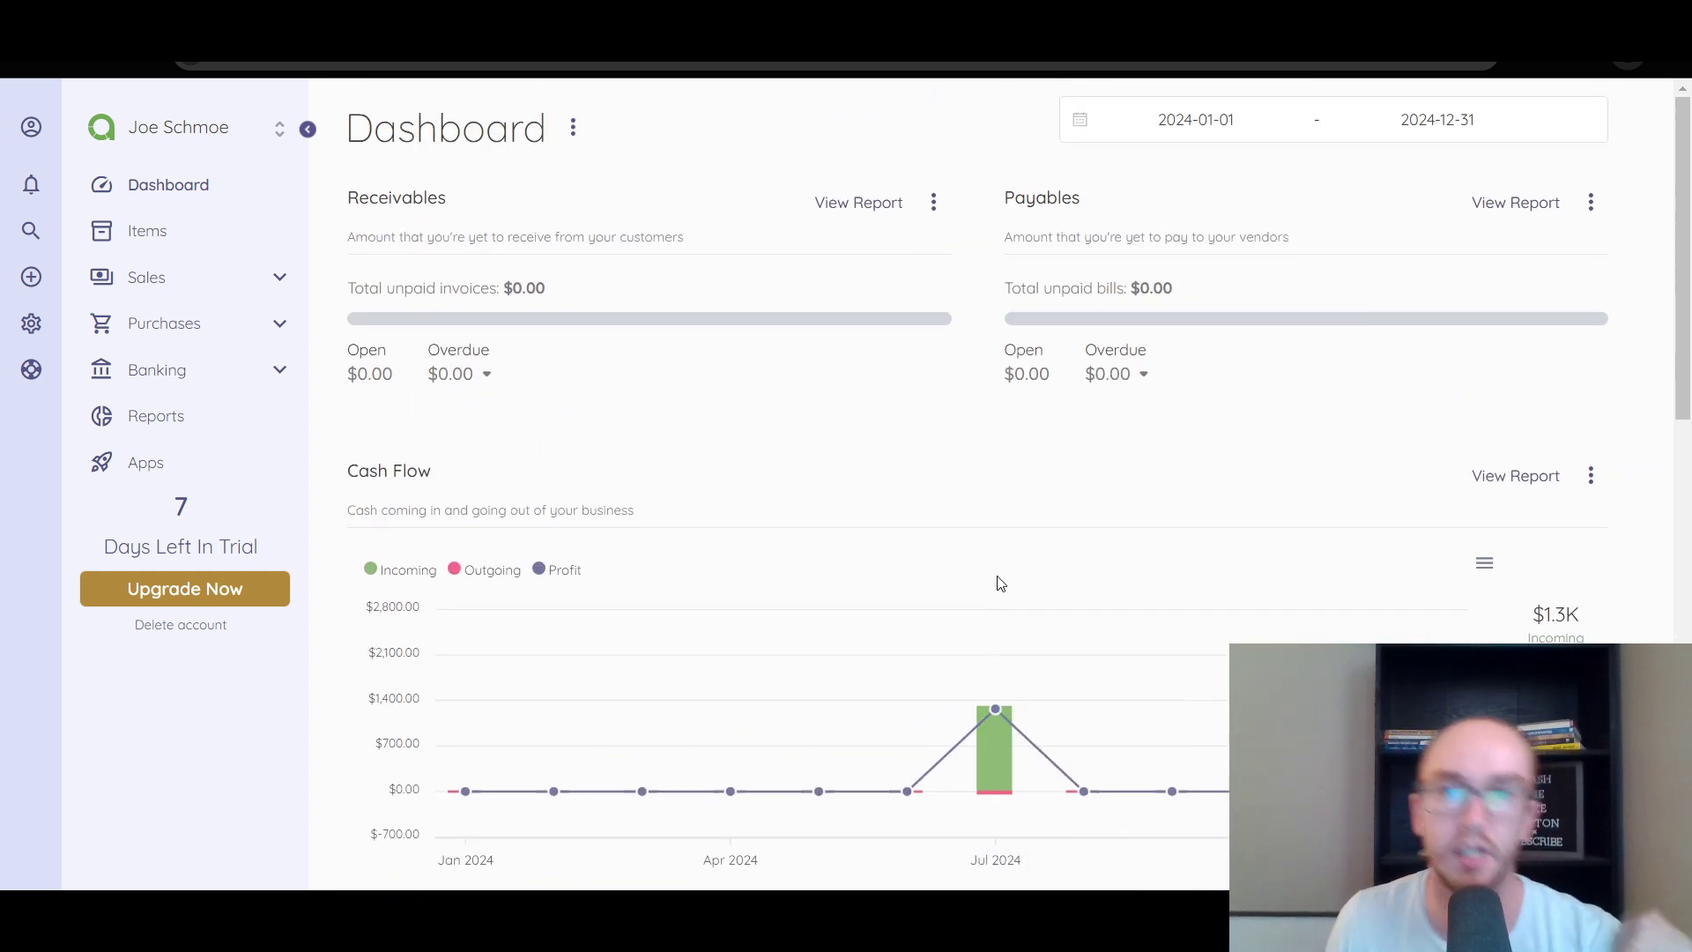
Step: Start another new expense and set its amount to $200.00
left_click(279, 373)
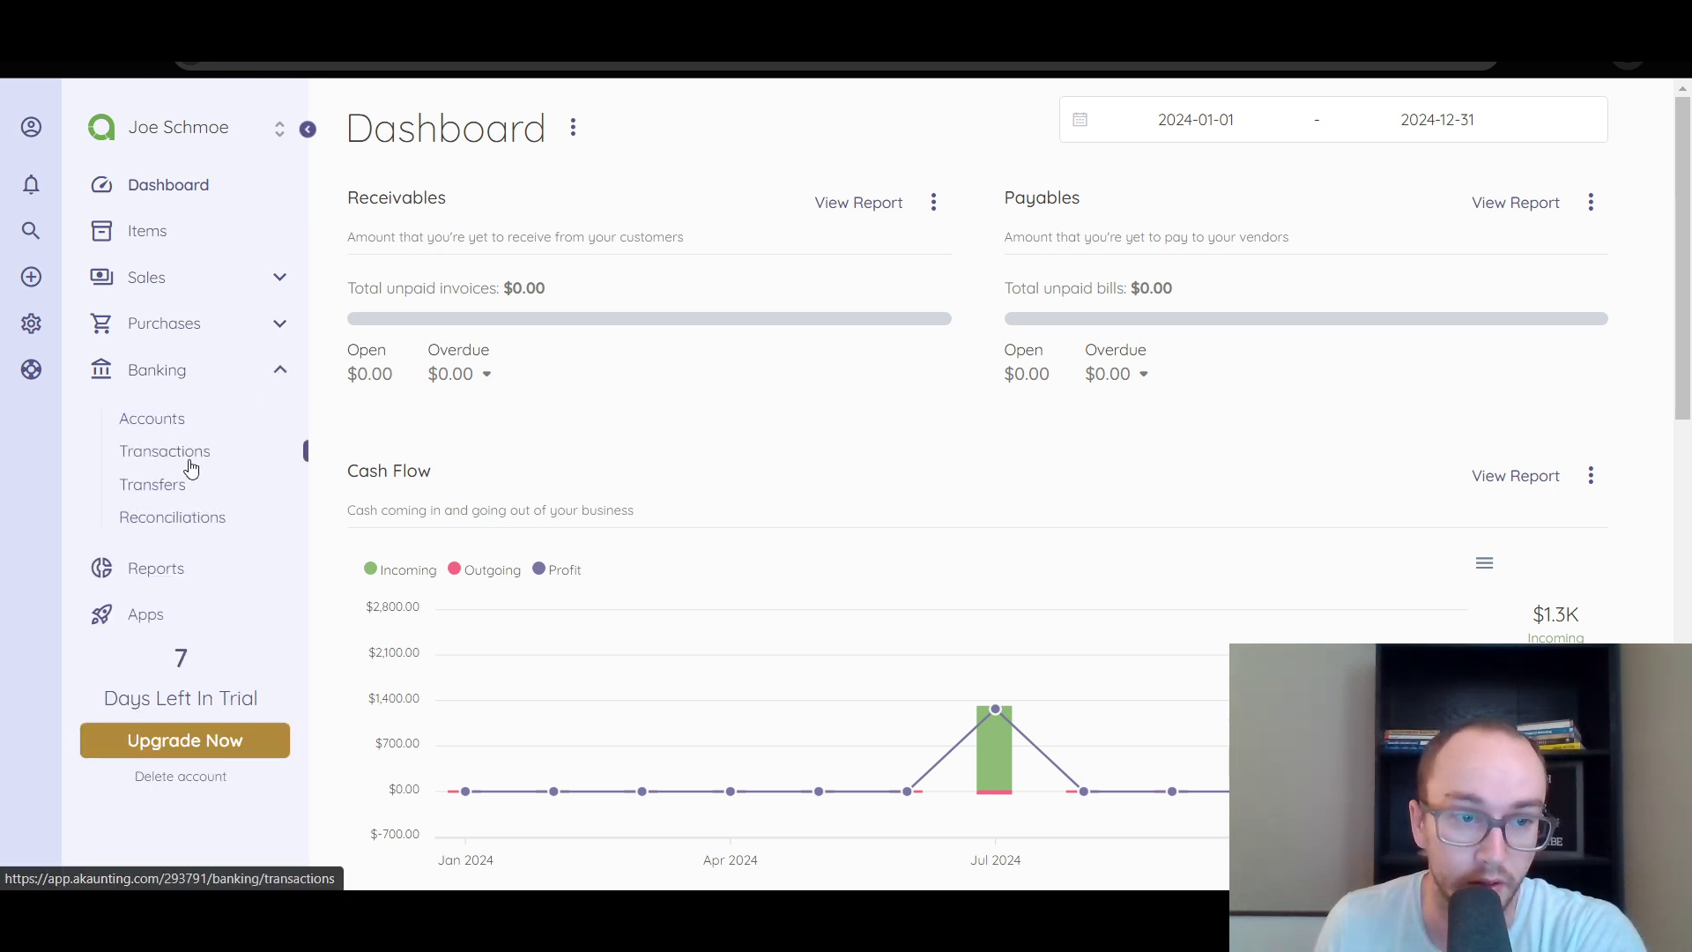
left_click(281, 375)
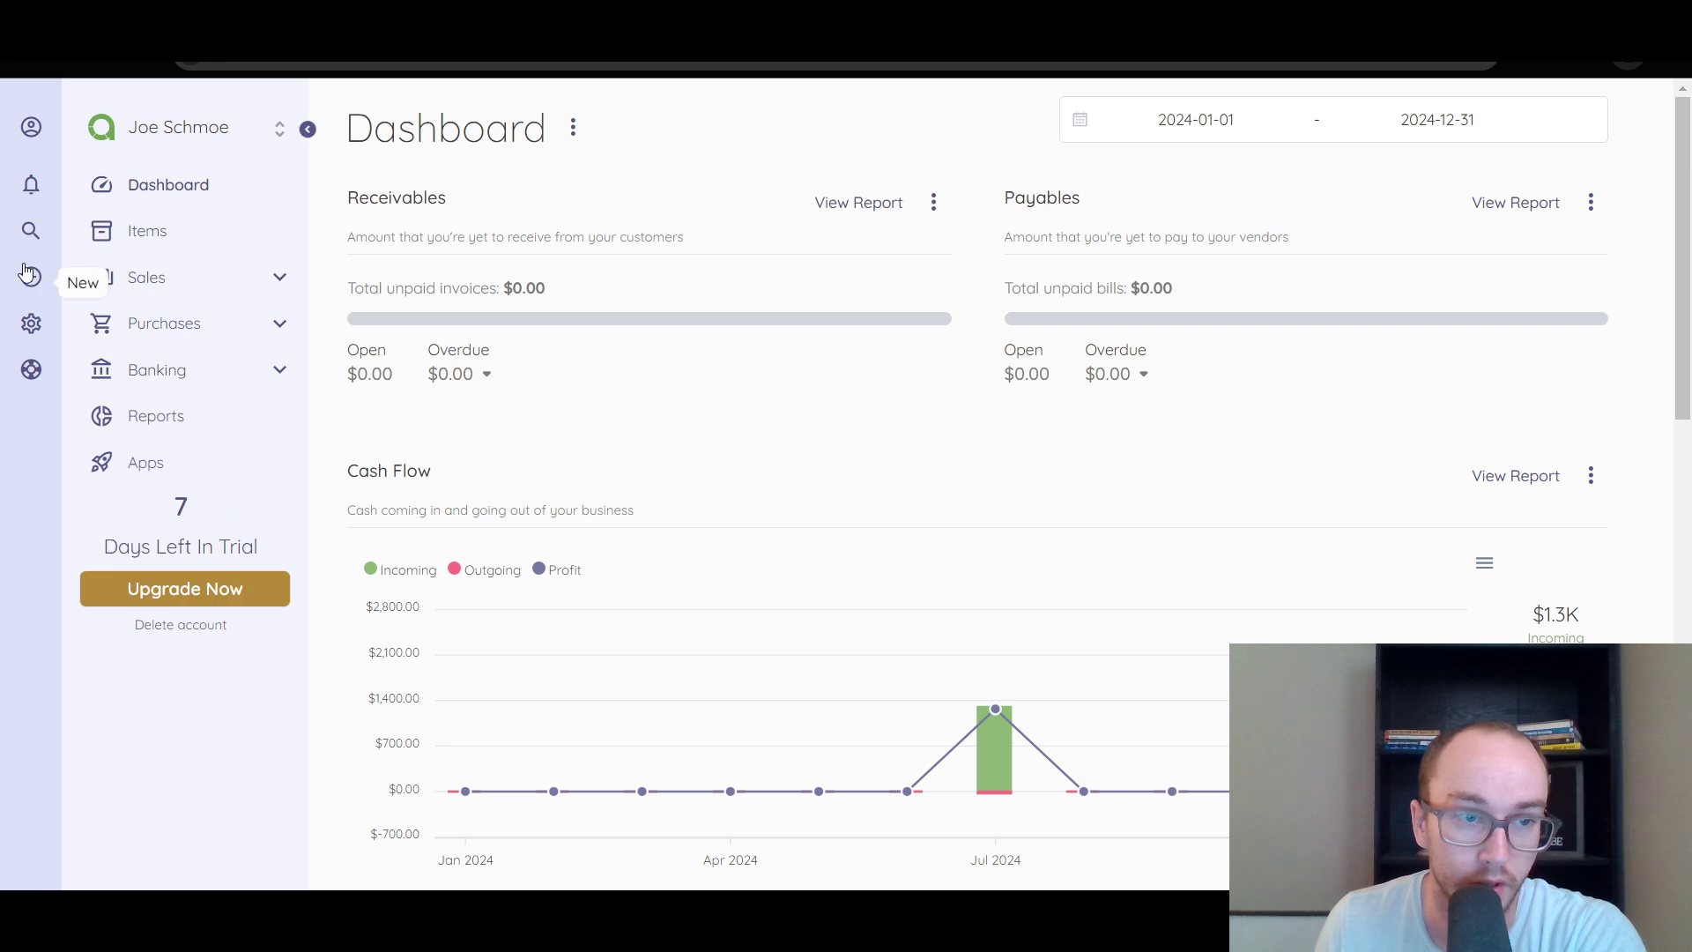
left_click(31, 277)
left_click(167, 417)
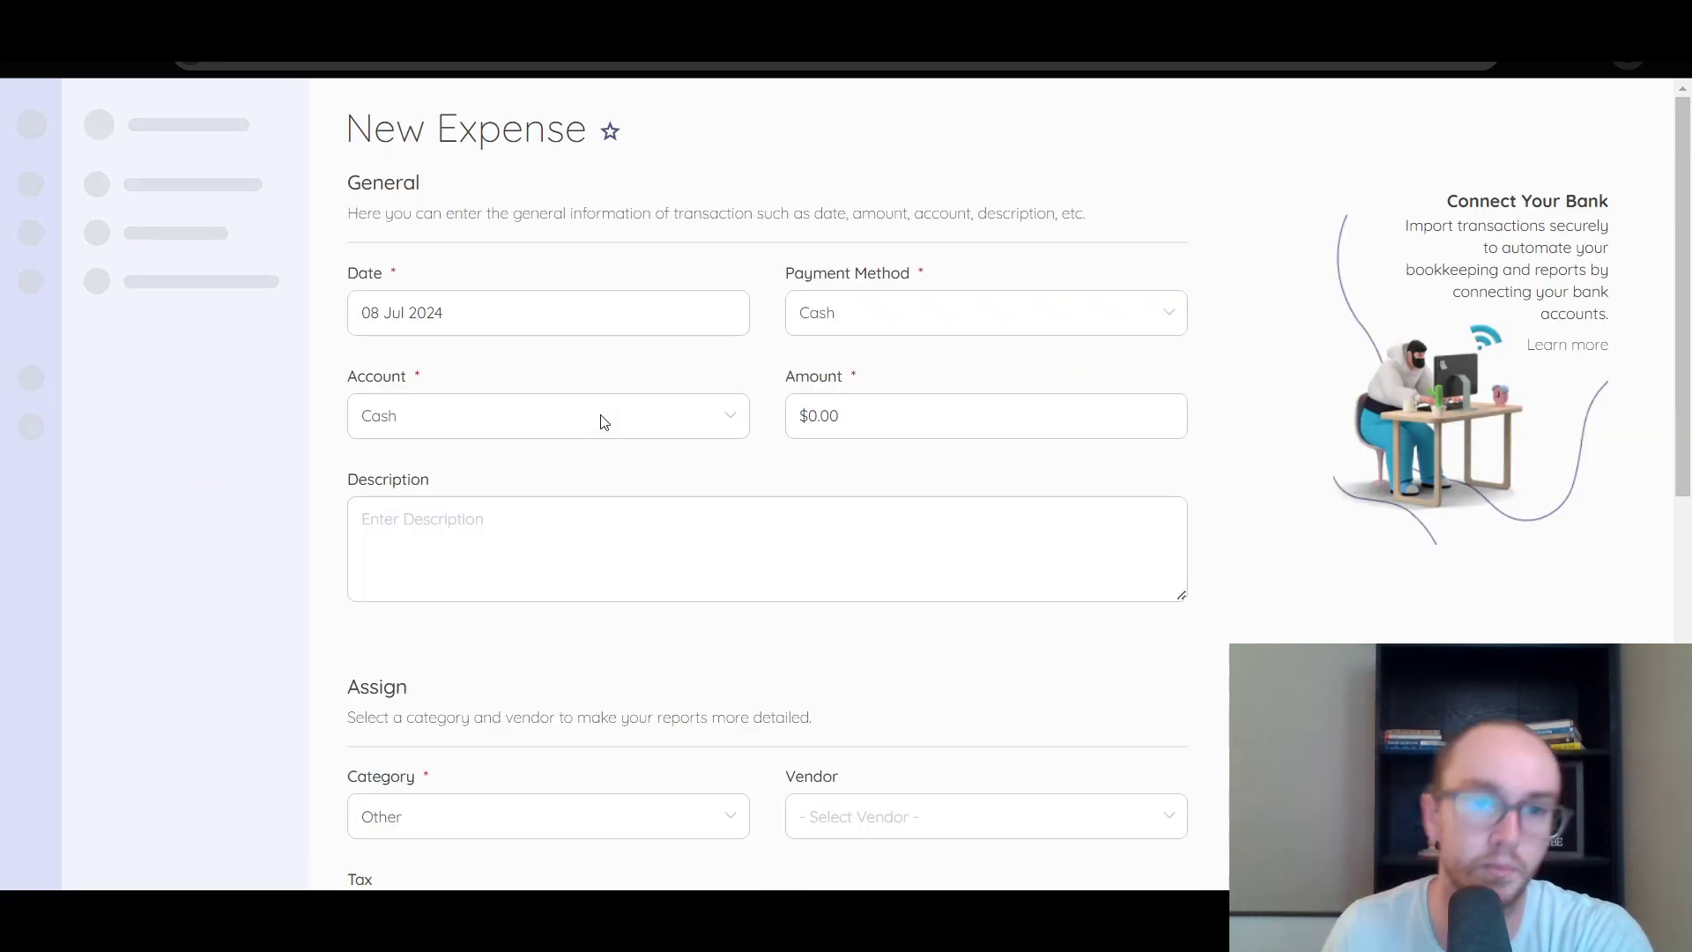
left_click(808, 418)
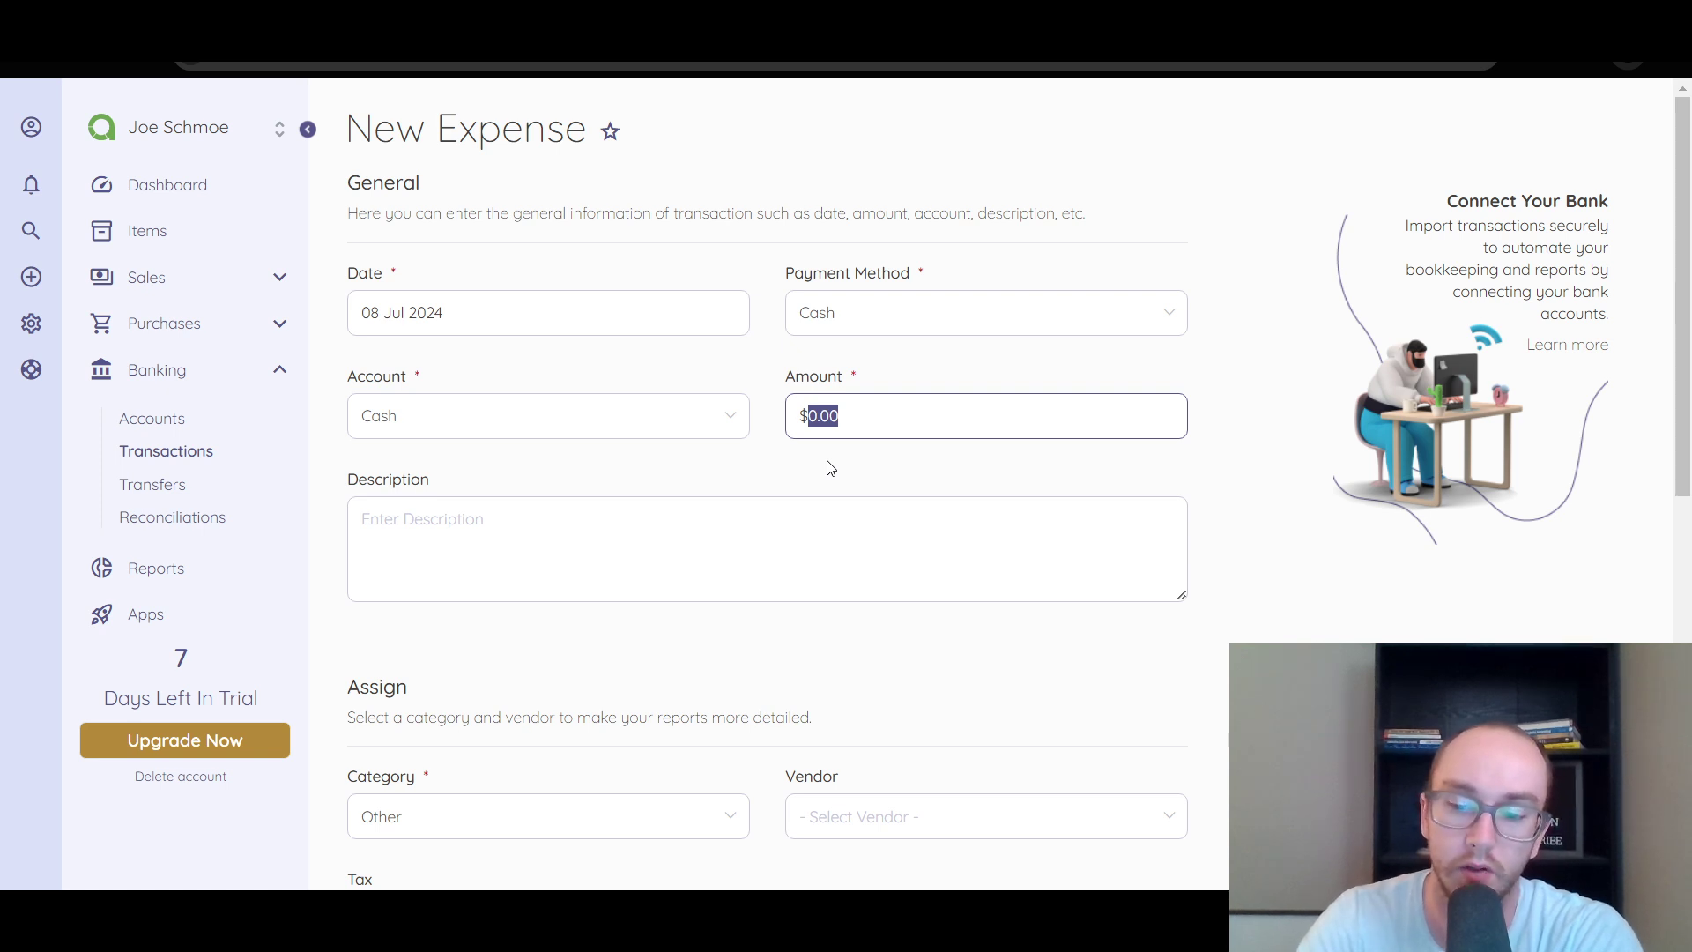
type("20")
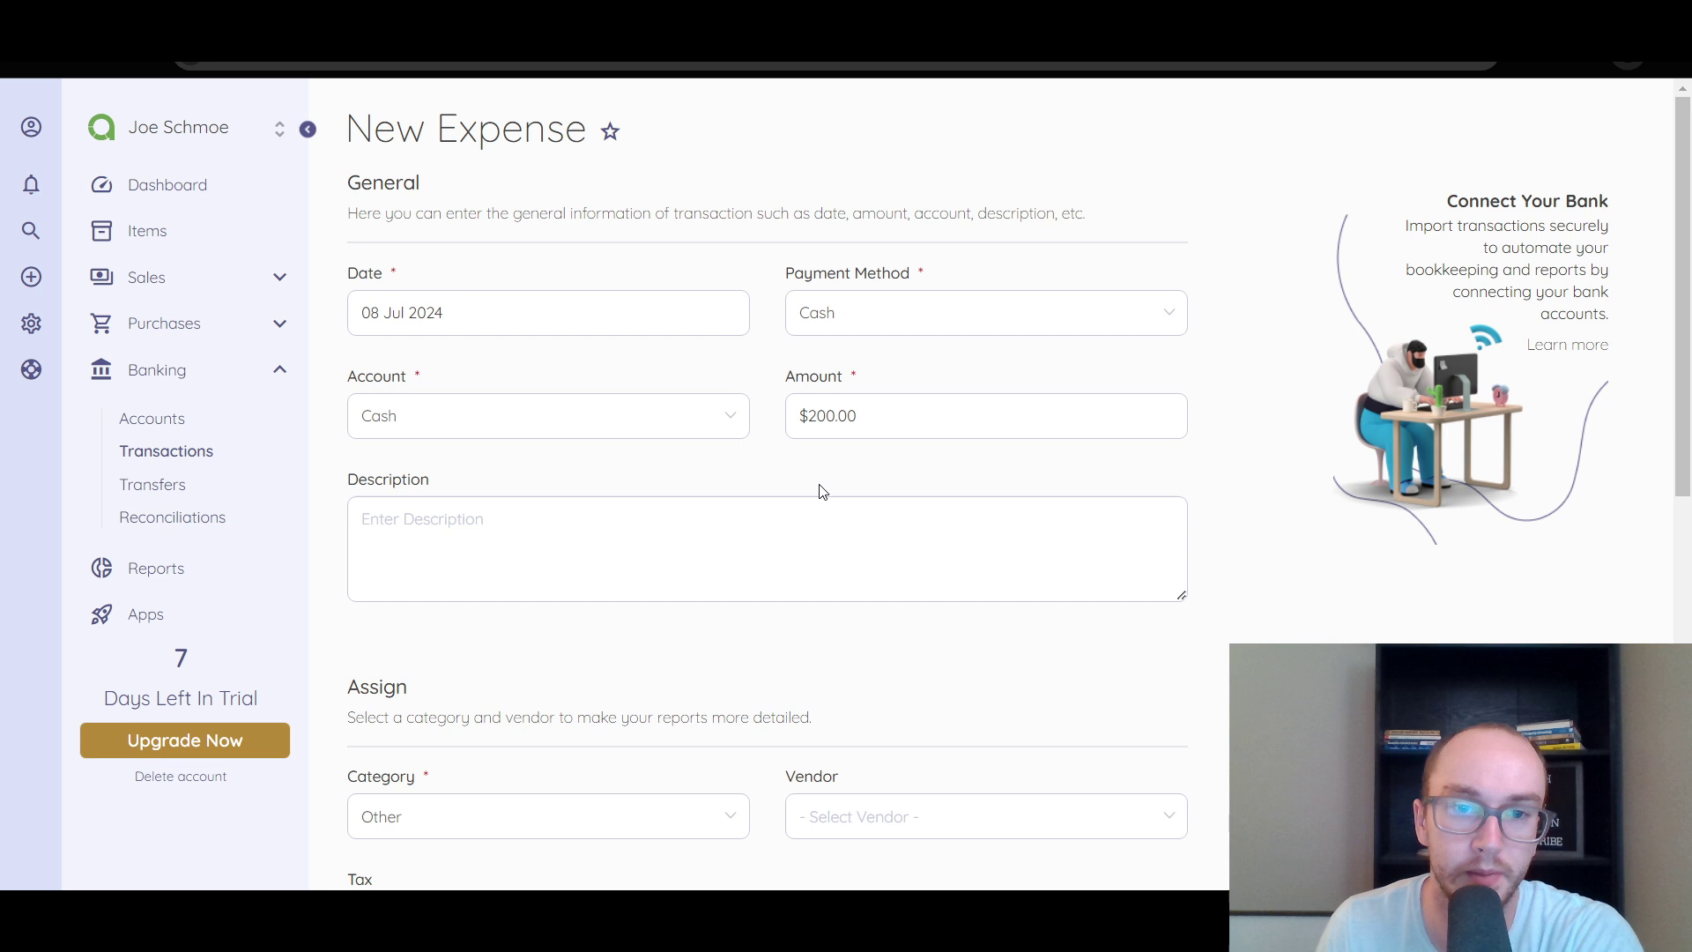
Step: Search the expense categories for "marketing" and create a new category with that name, keeping the colour green-500
scroll(819, 487, "down", 2)
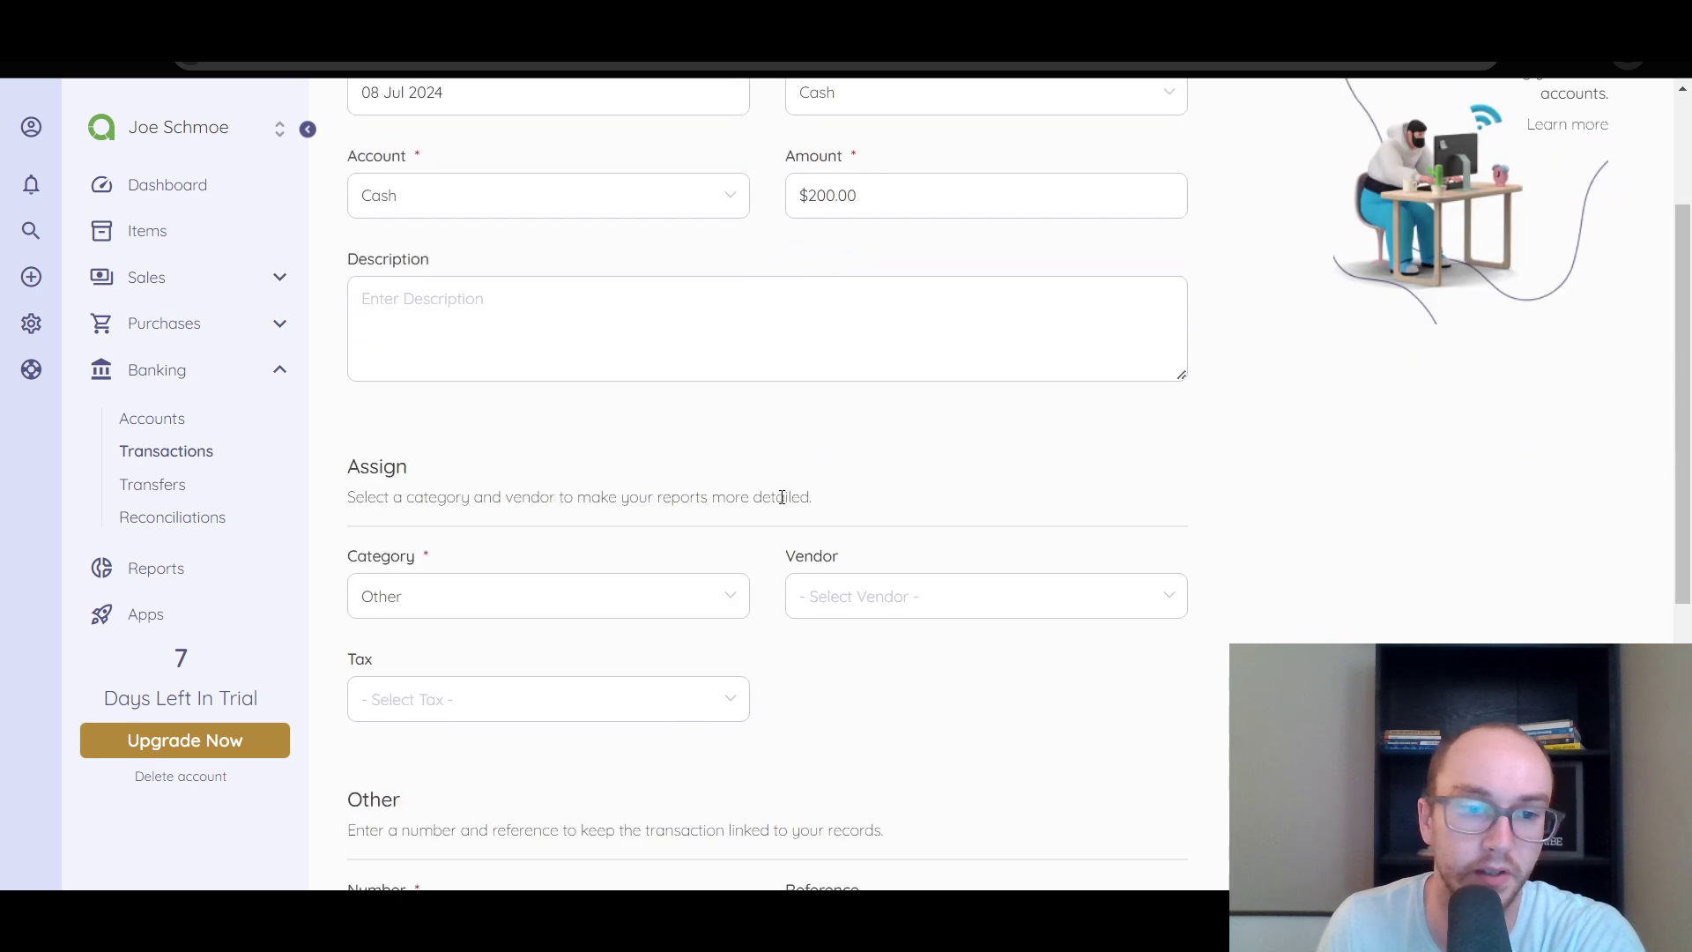
left_click(389, 608)
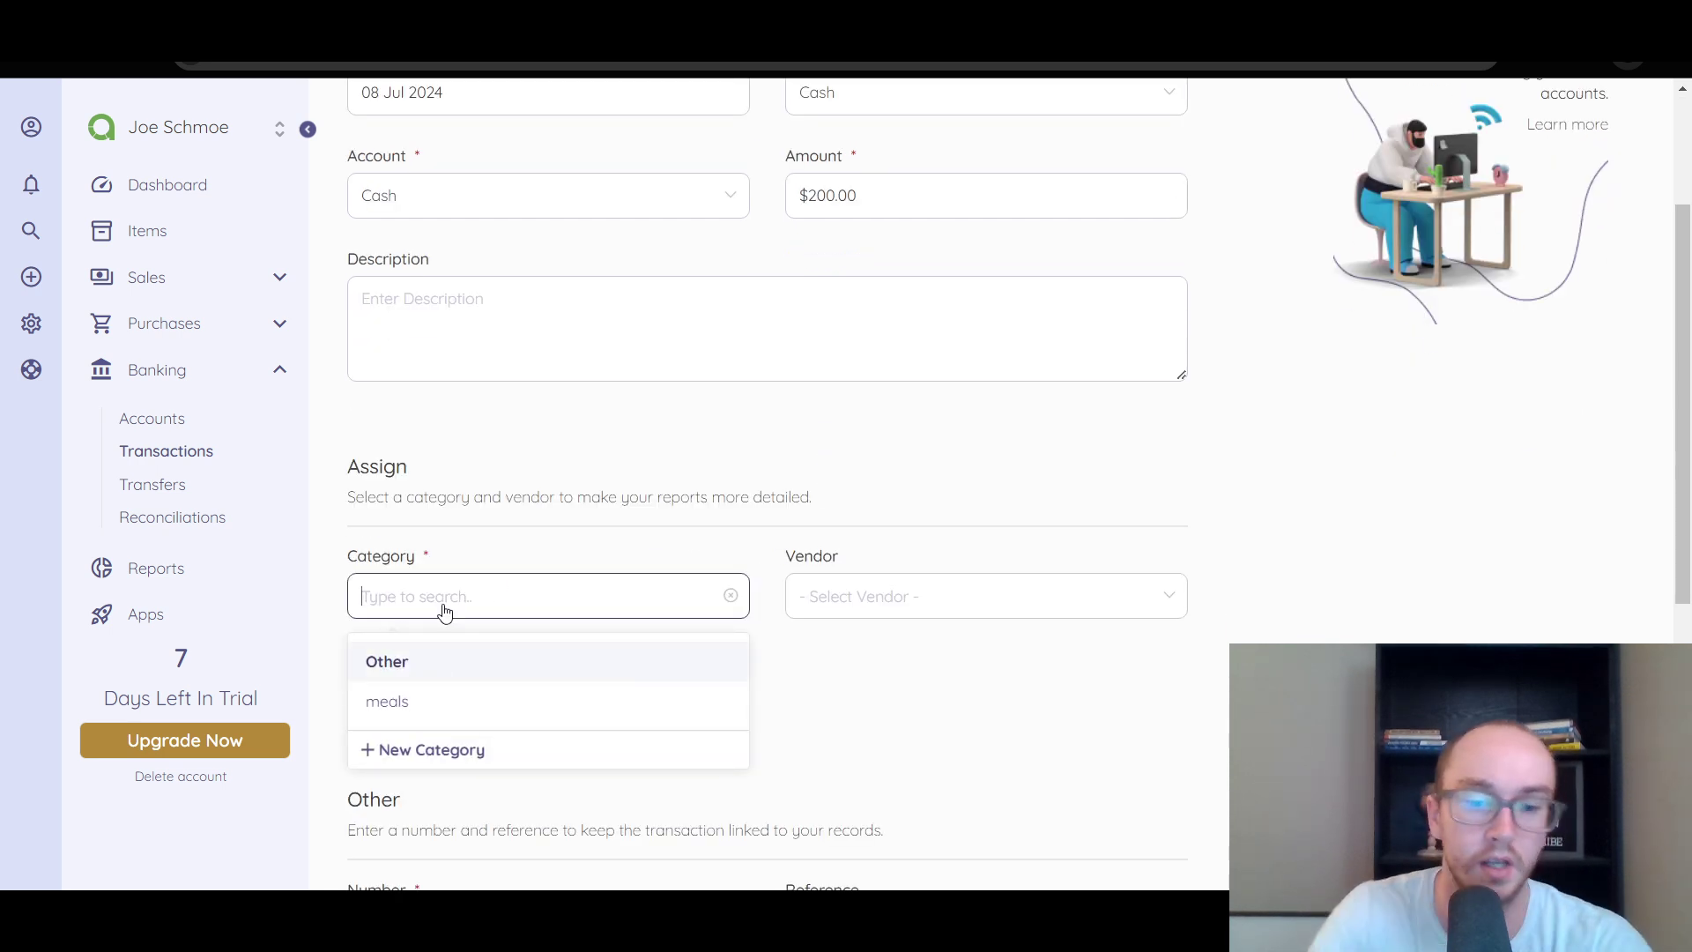
type("marketing")
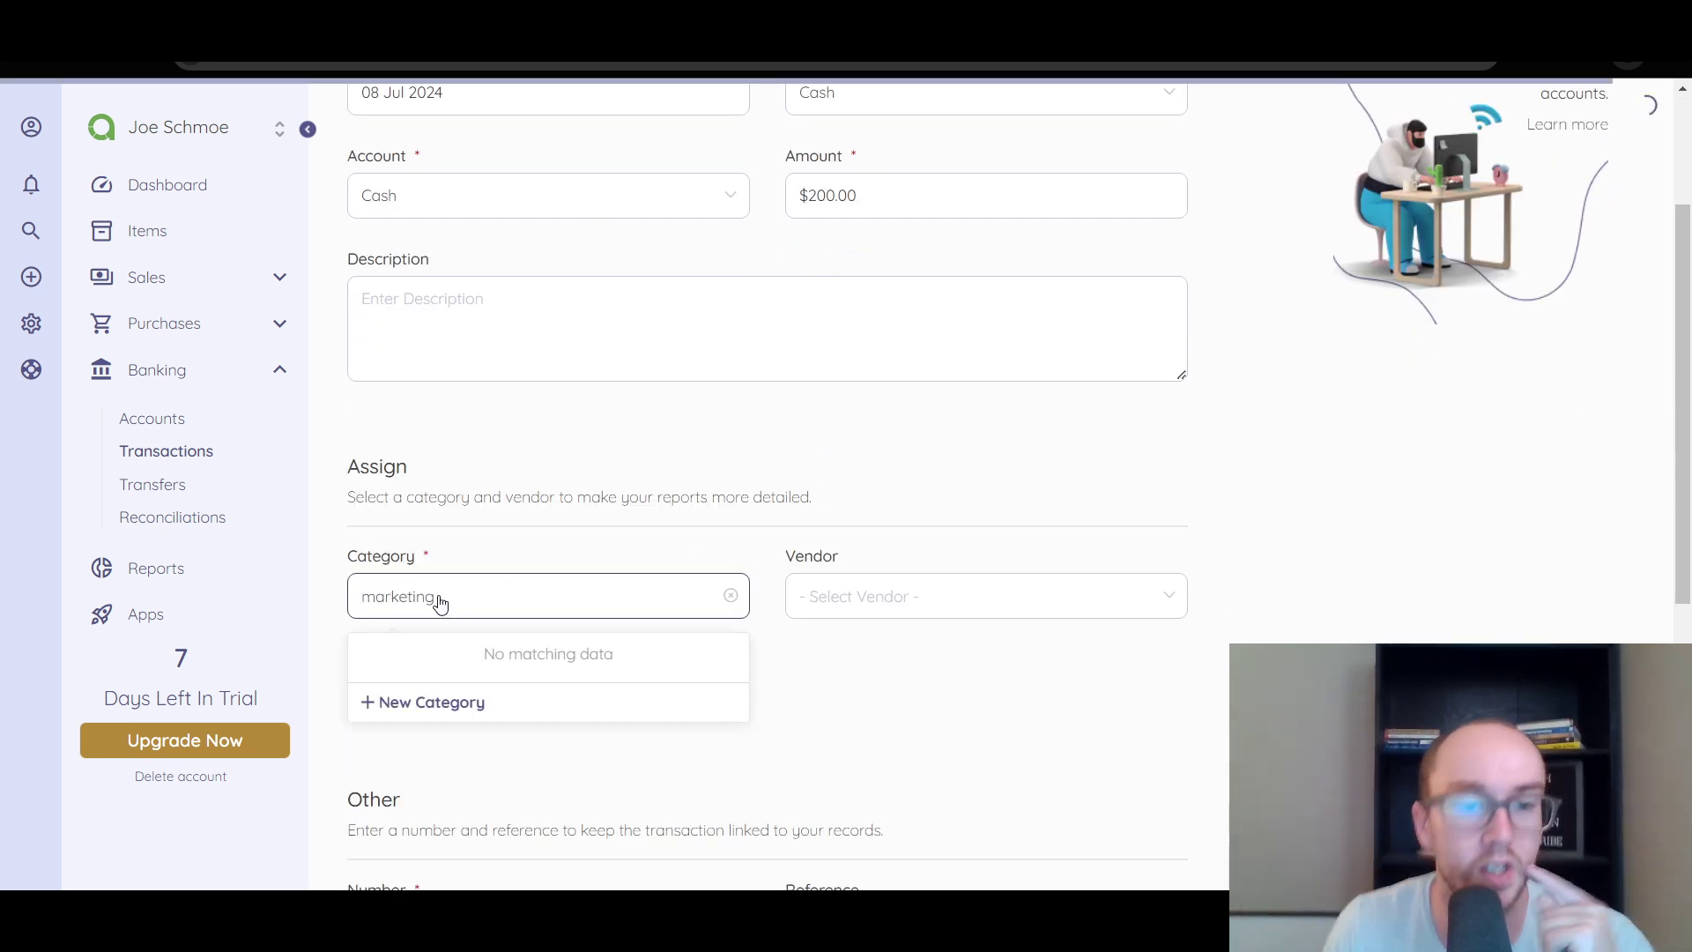
left_click(451, 702)
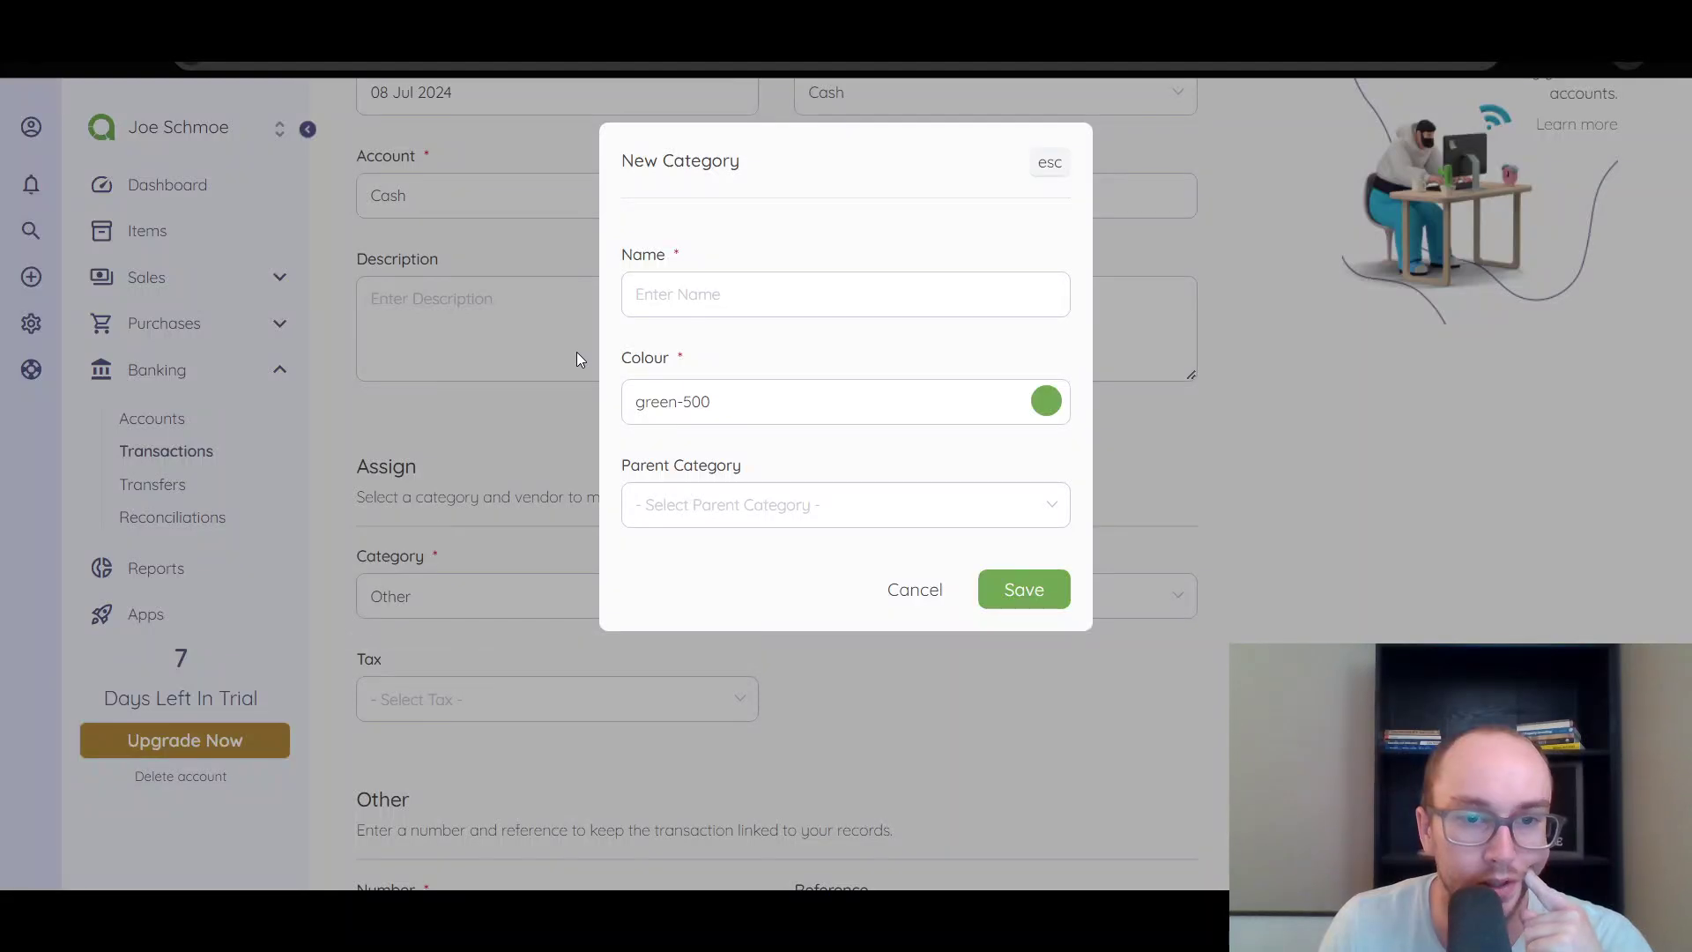
left_click(673, 296)
type("marketi")
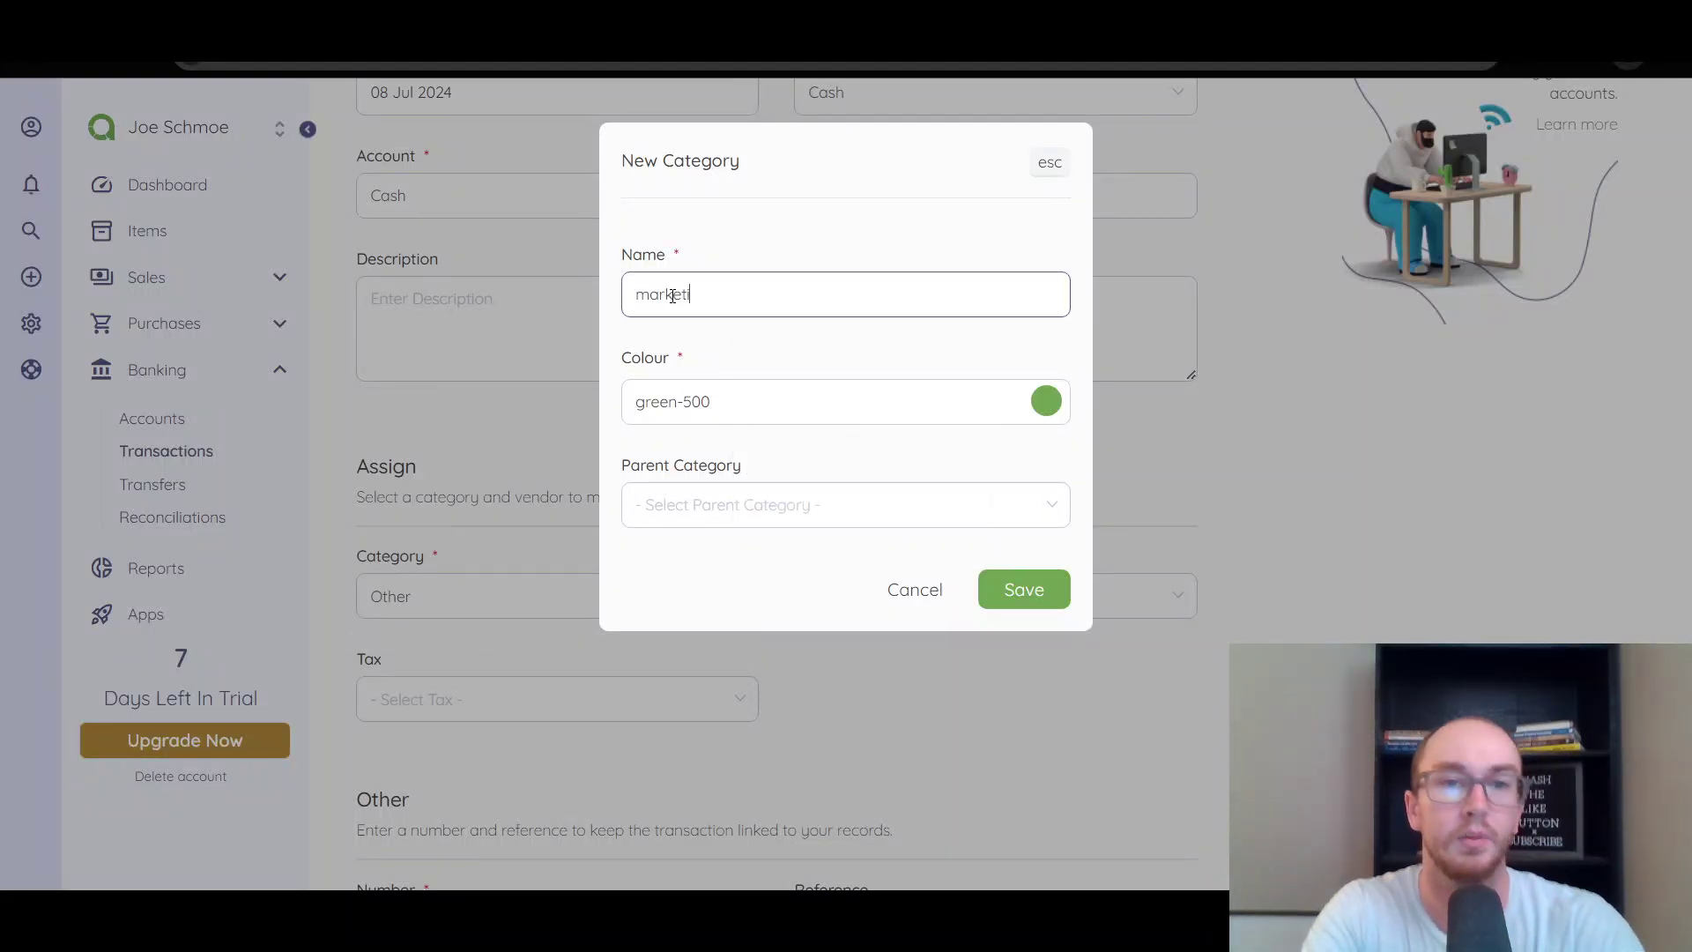
type("ng")
left_click(786, 365)
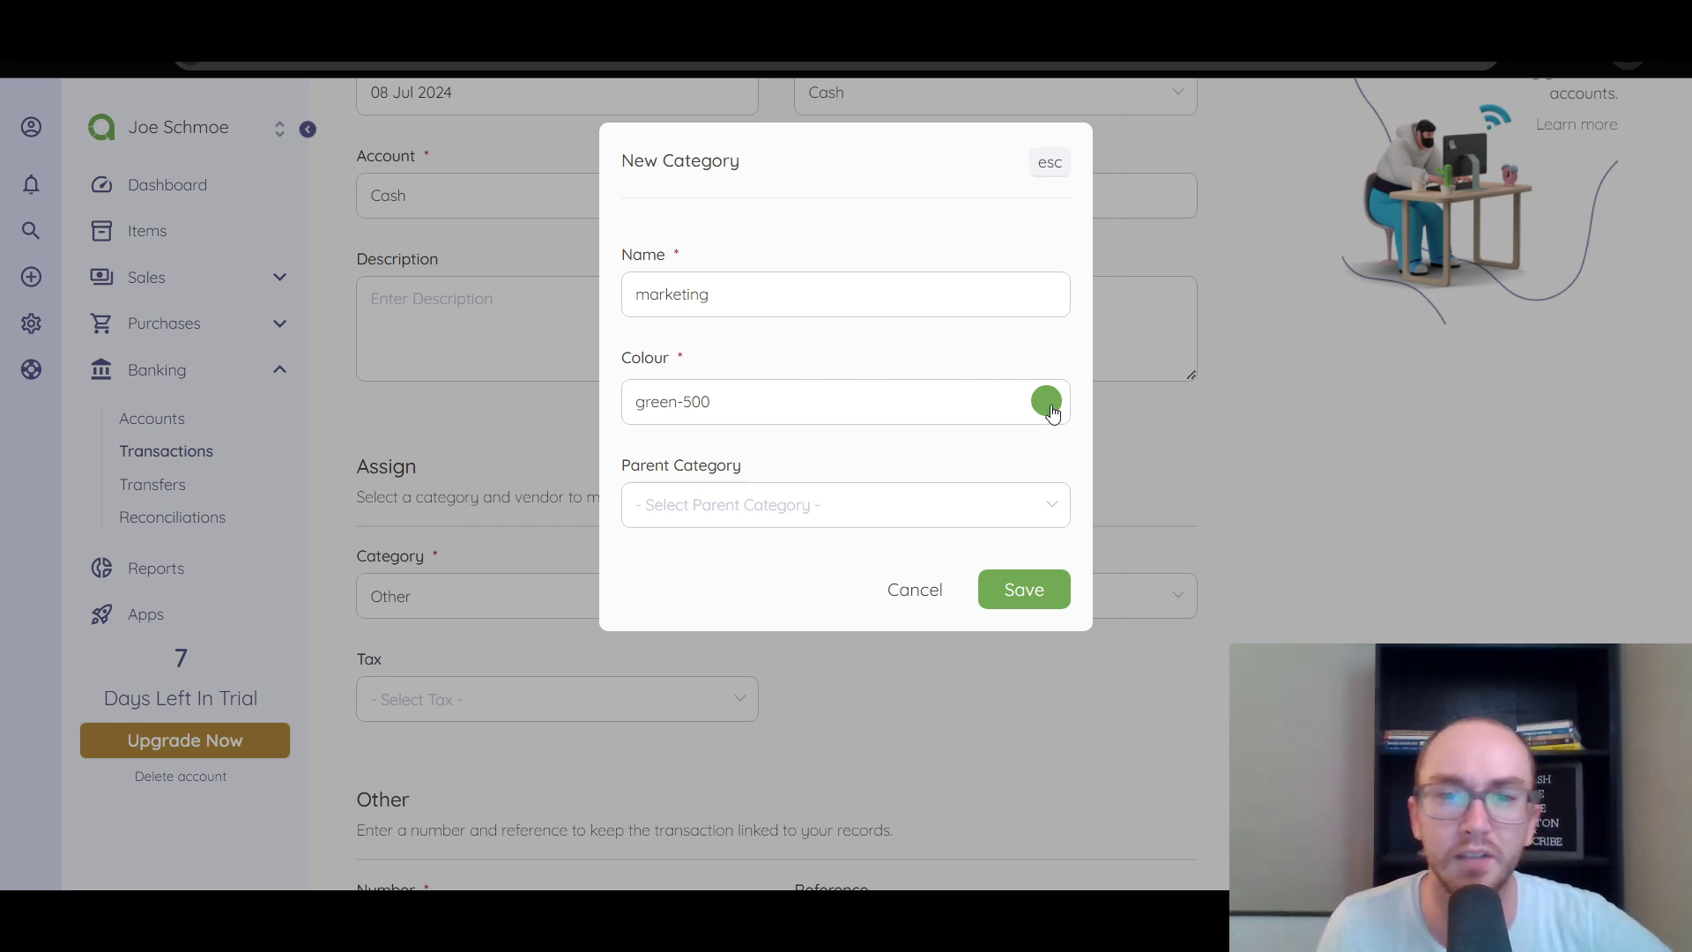
left_click(1051, 597)
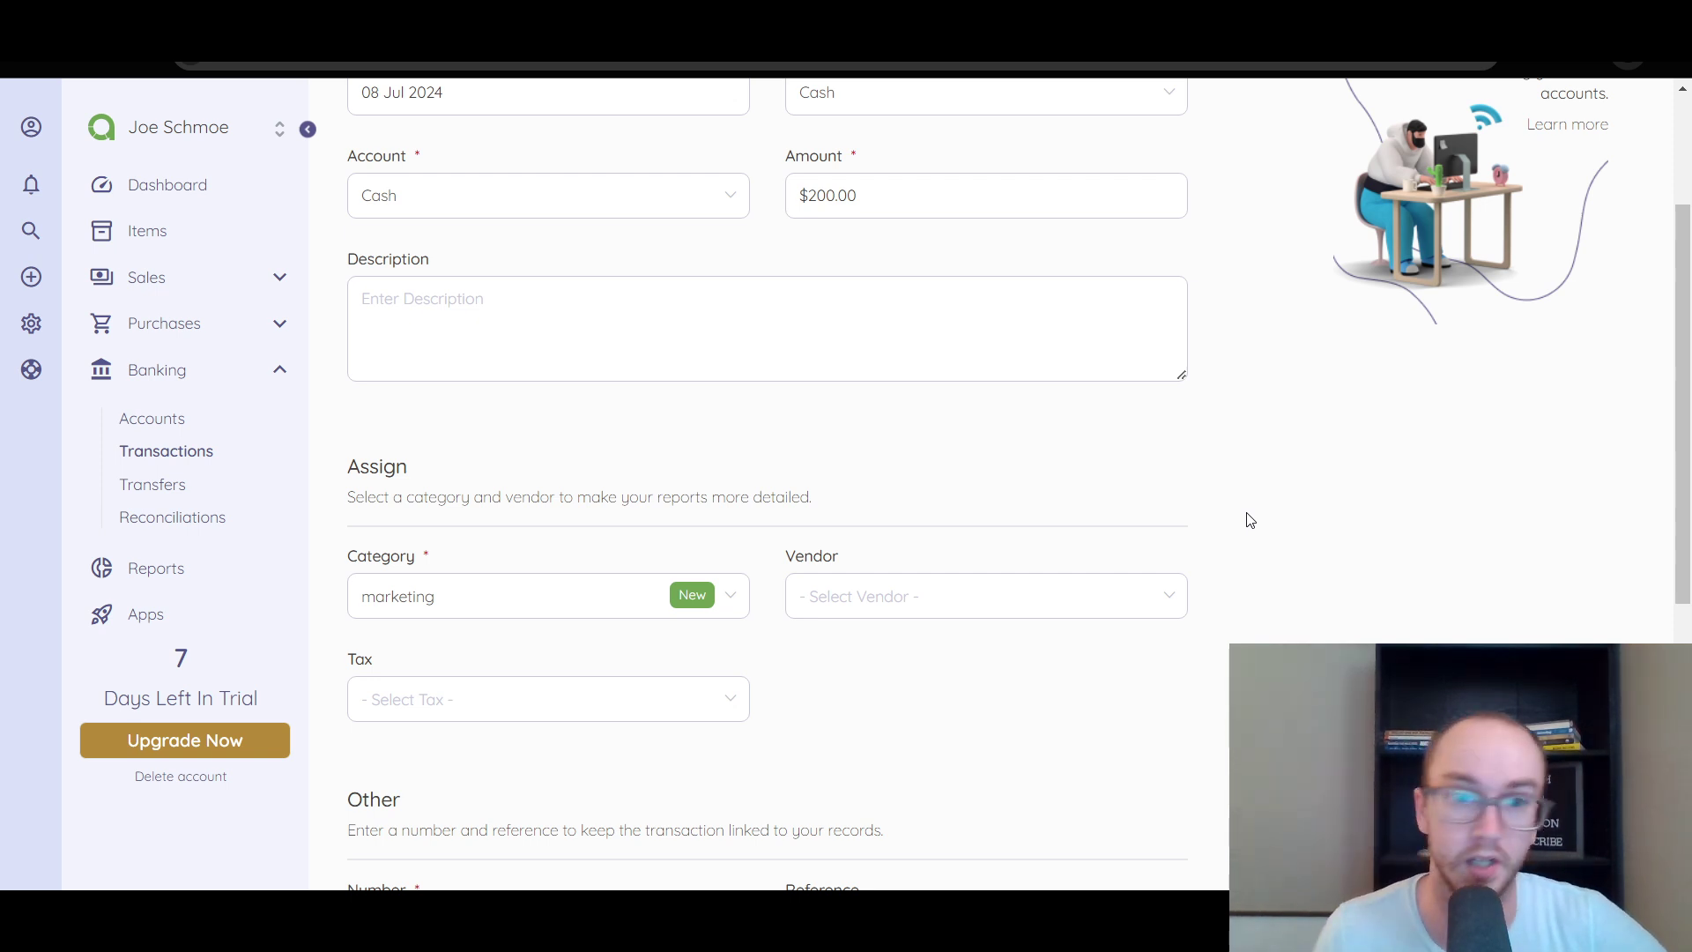
Step: Review the General, Assign and Other sections of the $200.00 marketing expense and save it
scroll(1123, 668, "down", 1)
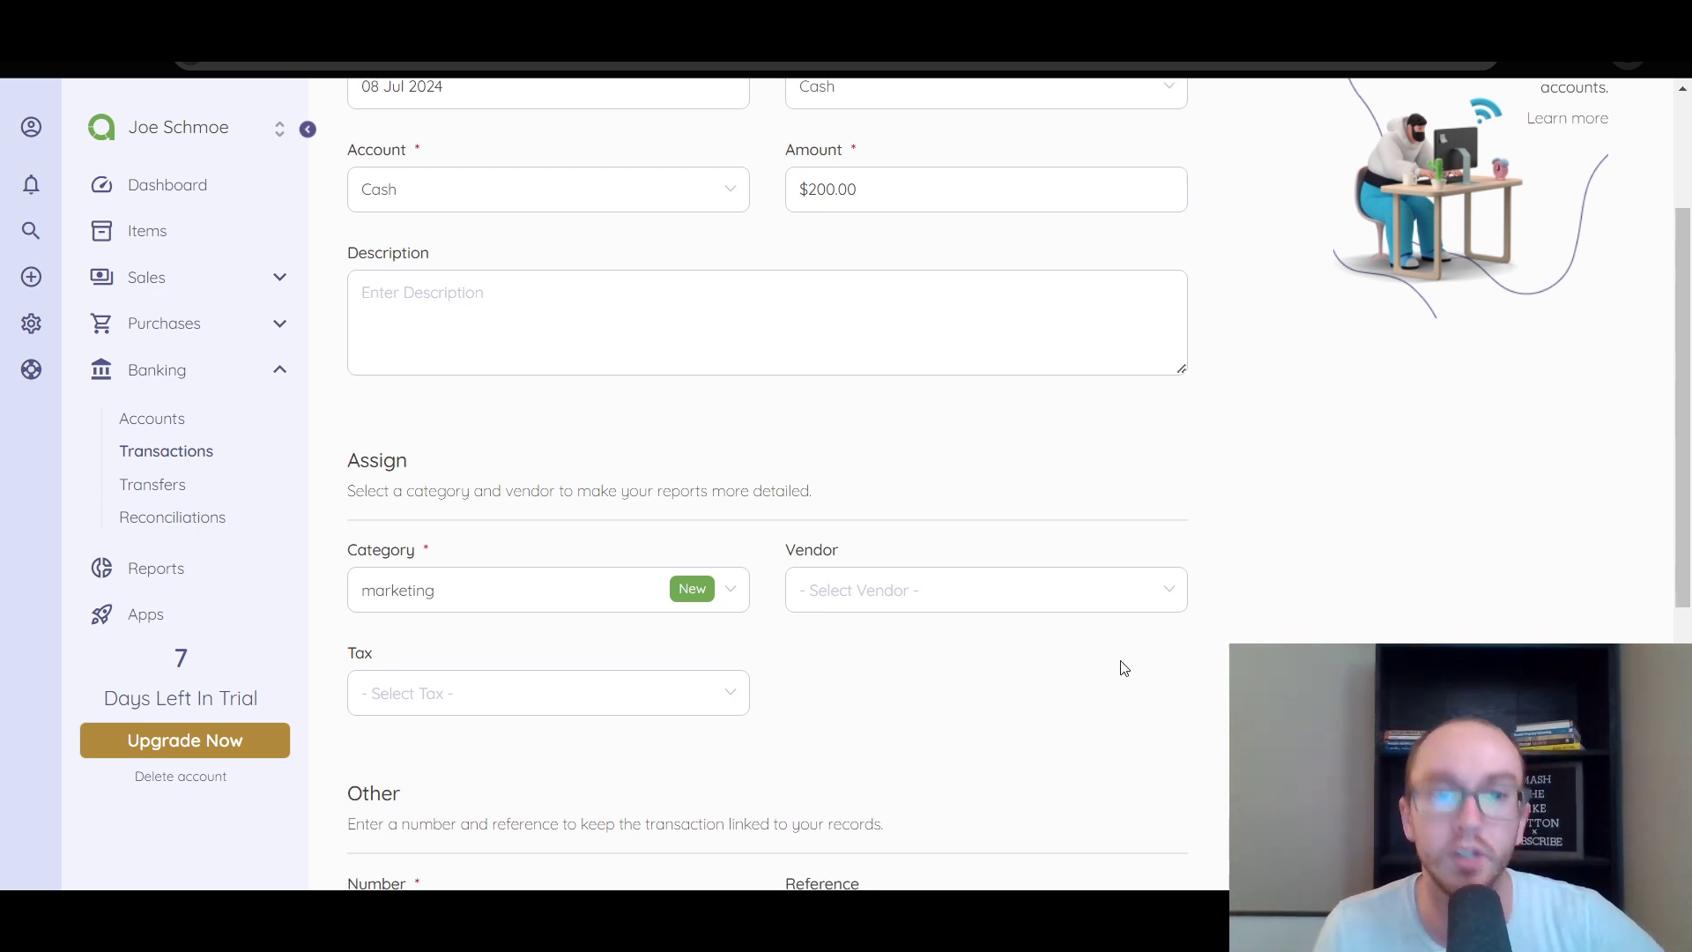
scroll(1208, 616, "down", 6)
scroll(1307, 623, "up", 7)
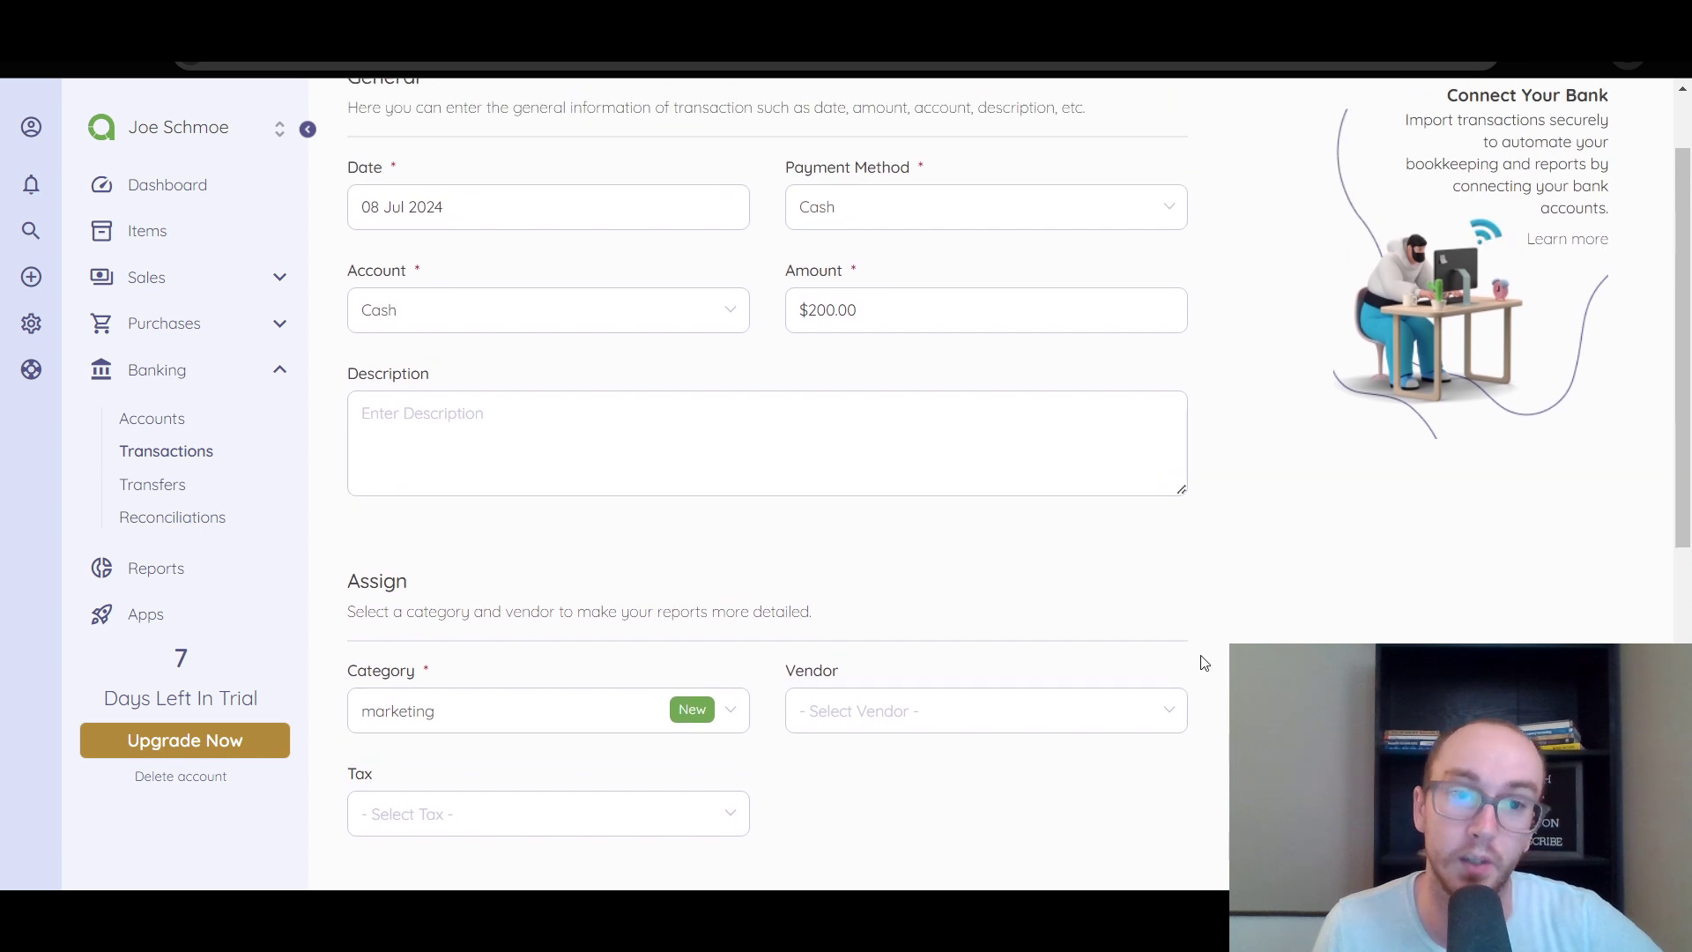
scroll(1219, 656, "up", 1)
scroll(1218, 655, "down", 1)
scroll(1219, 656, "up", 1)
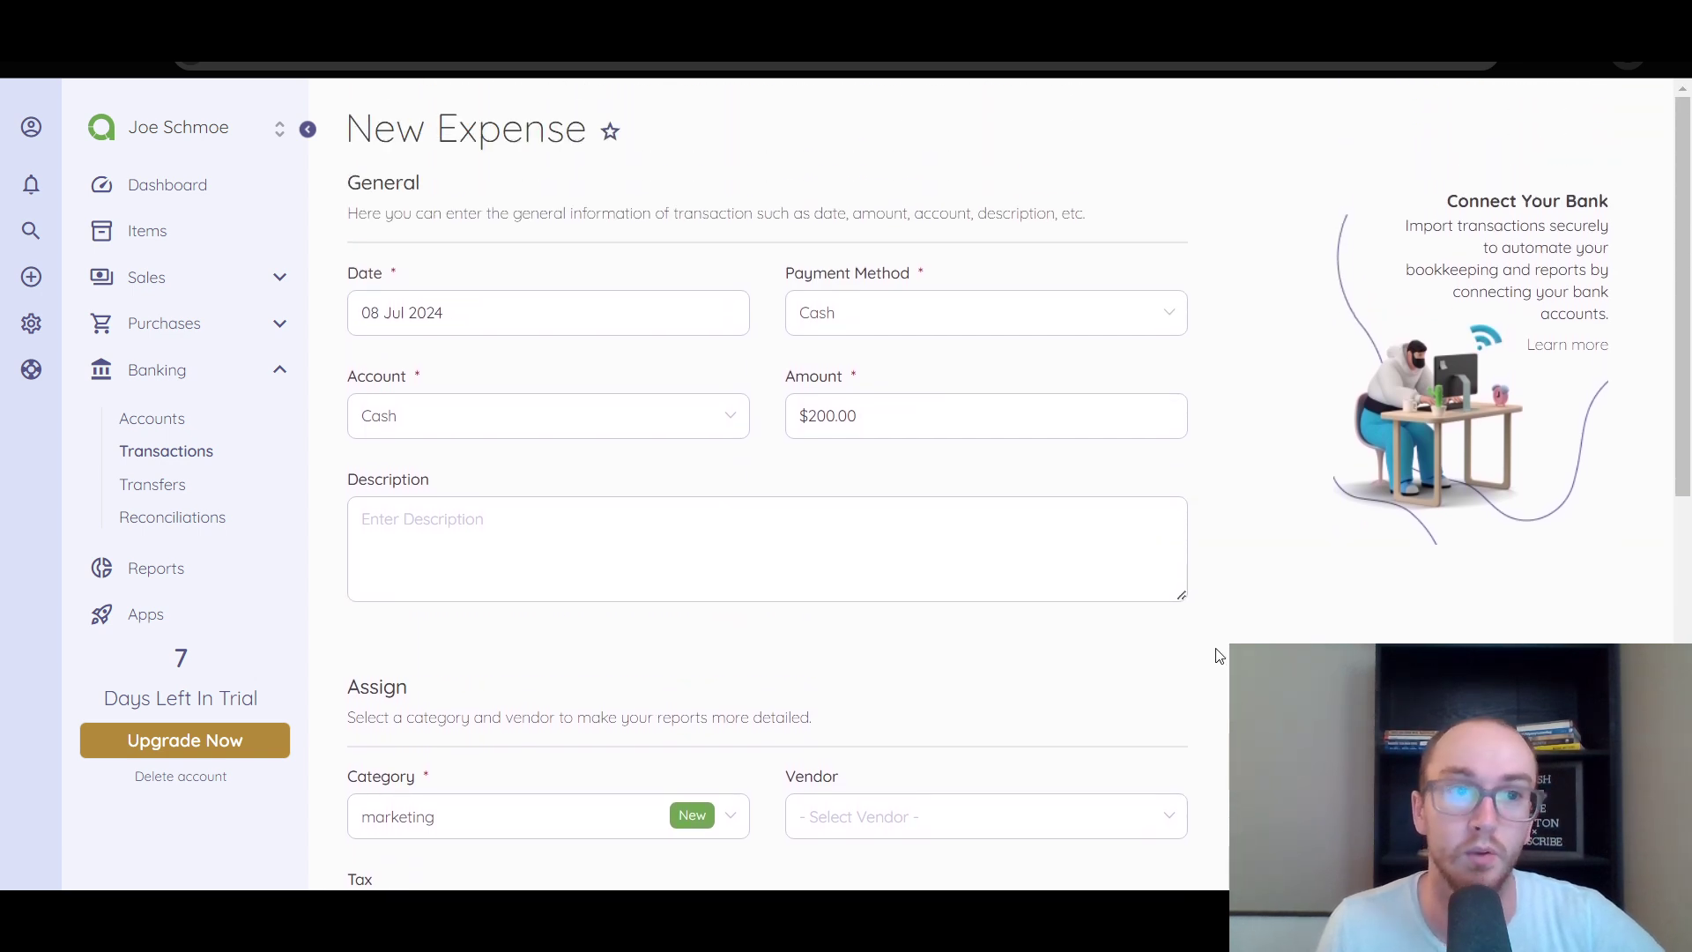
scroll(1058, 537, "down", 1)
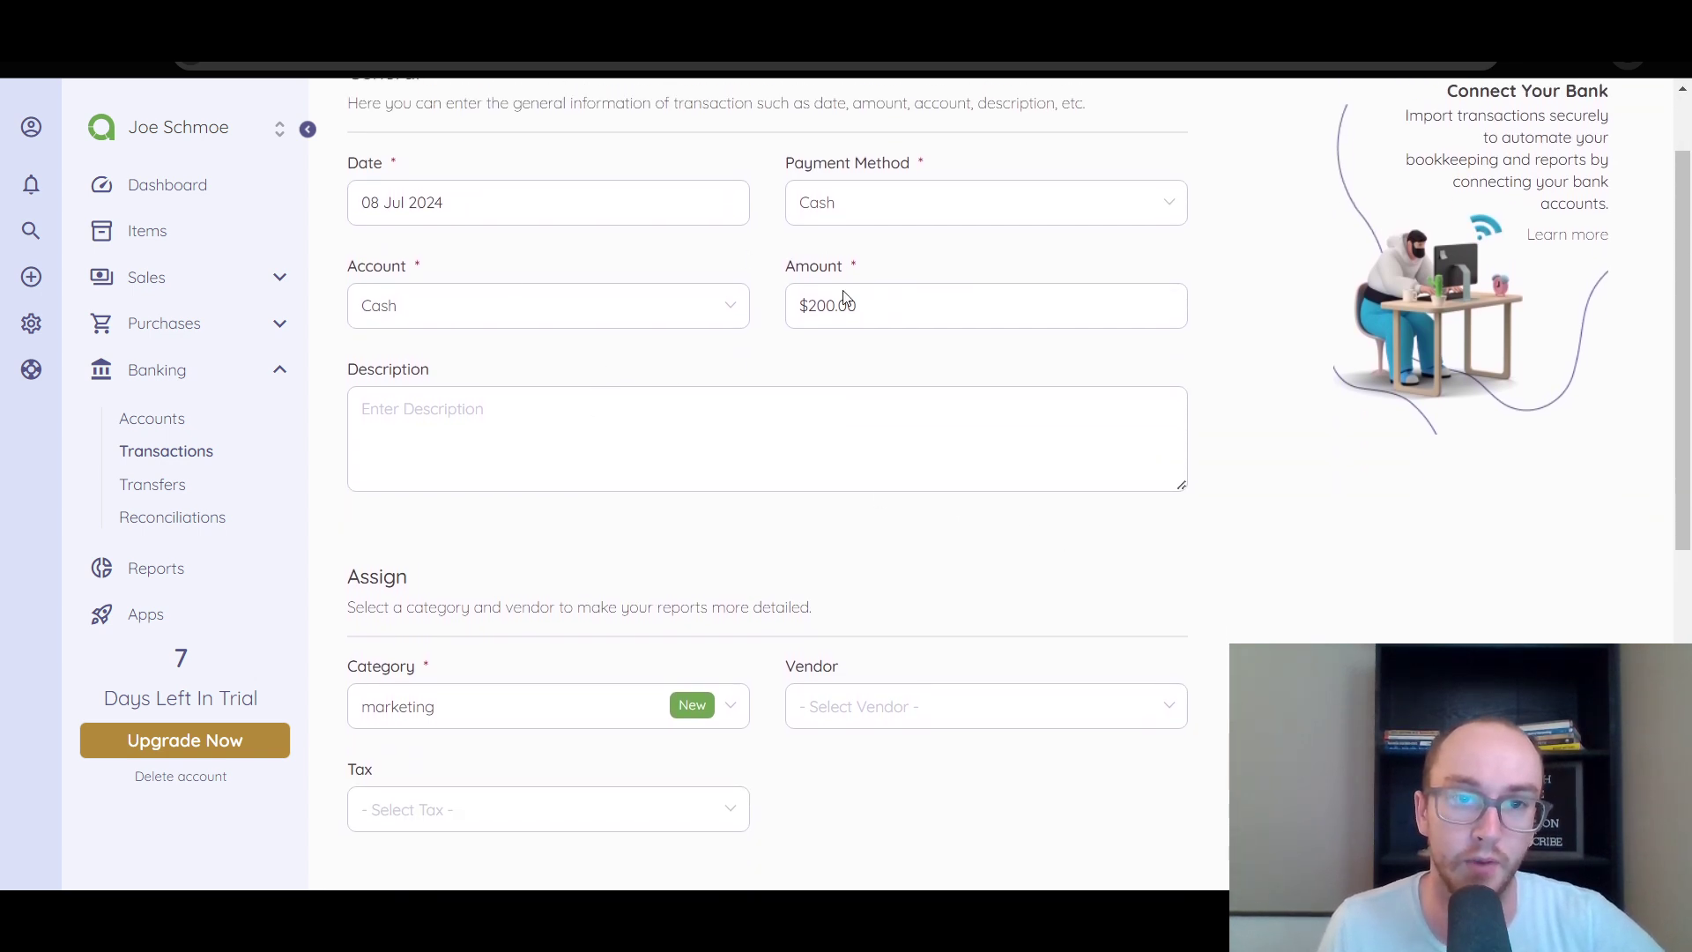
scroll(1023, 393, "down", 5)
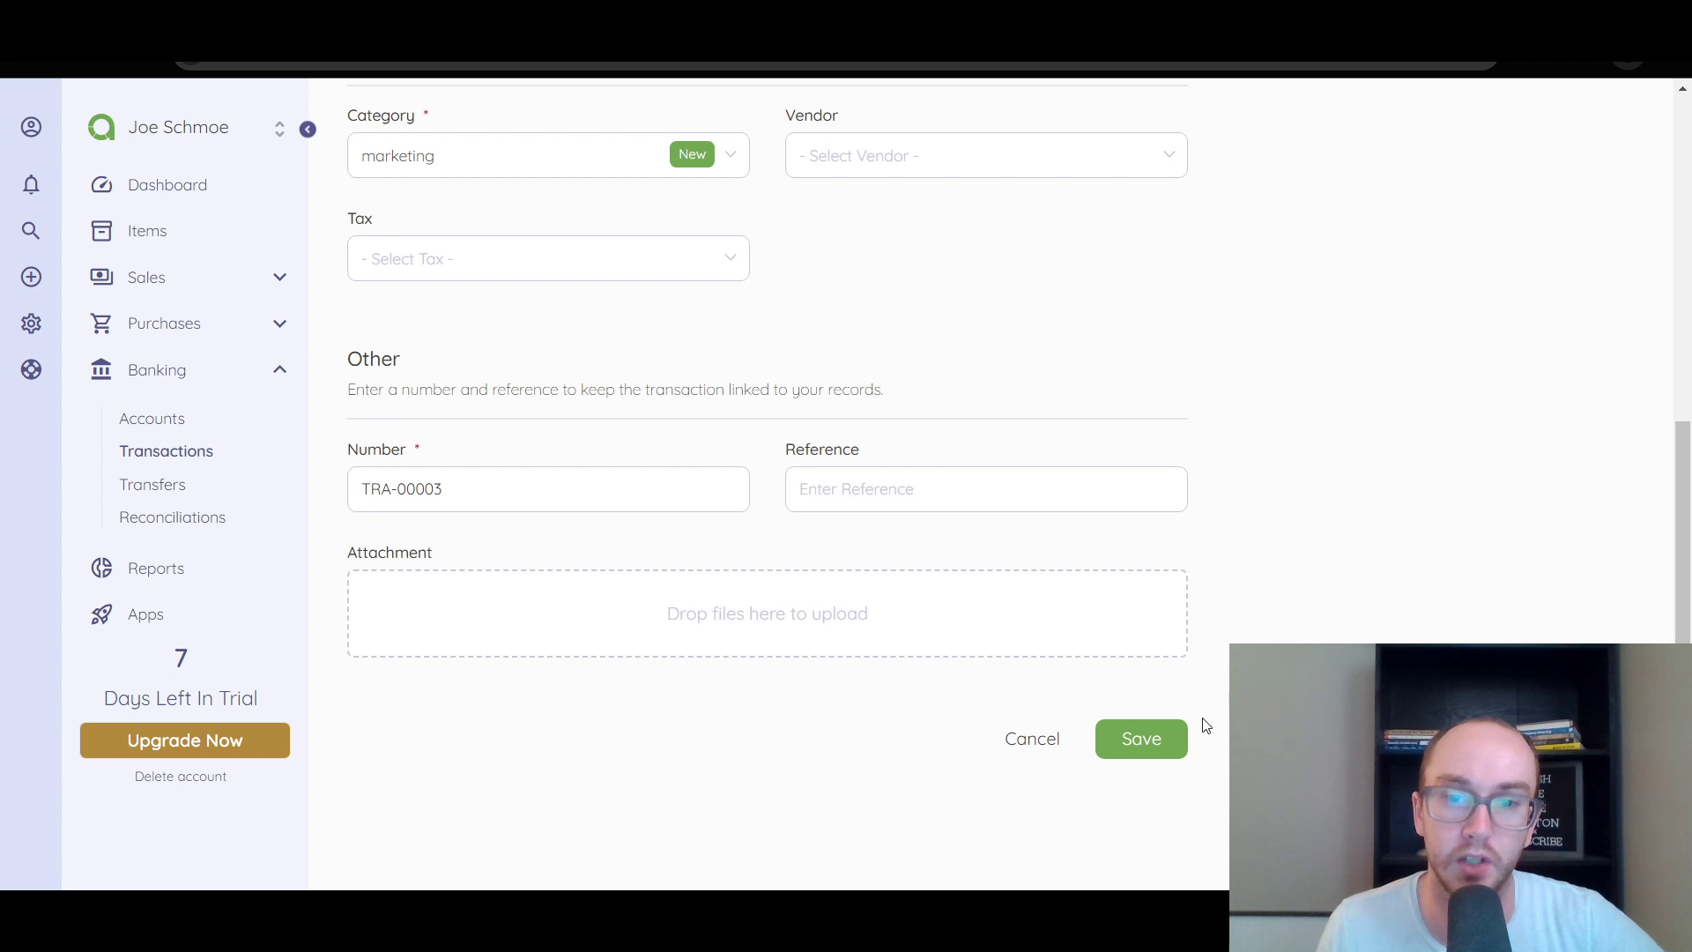
left_click(1144, 739)
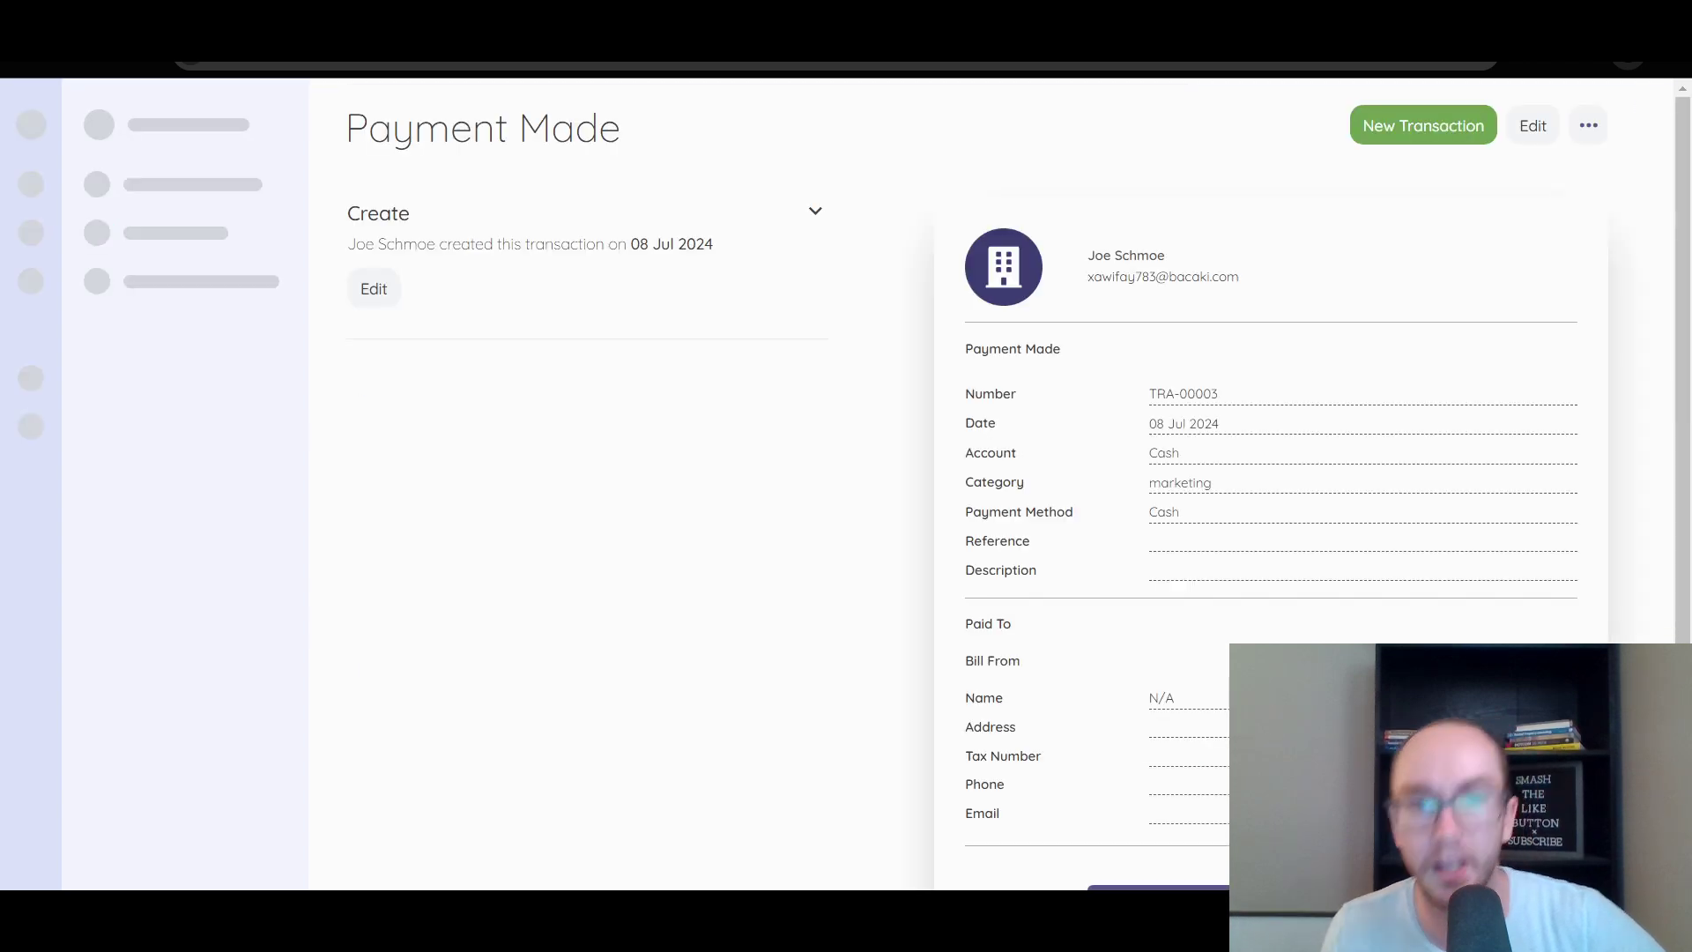
Step: Review the saved marketing payment, and examine its effect on the dashboard's Cash Flow, Profit & Loss, Expenses By Category and Account Balance
scroll(867, 570, "down", 3)
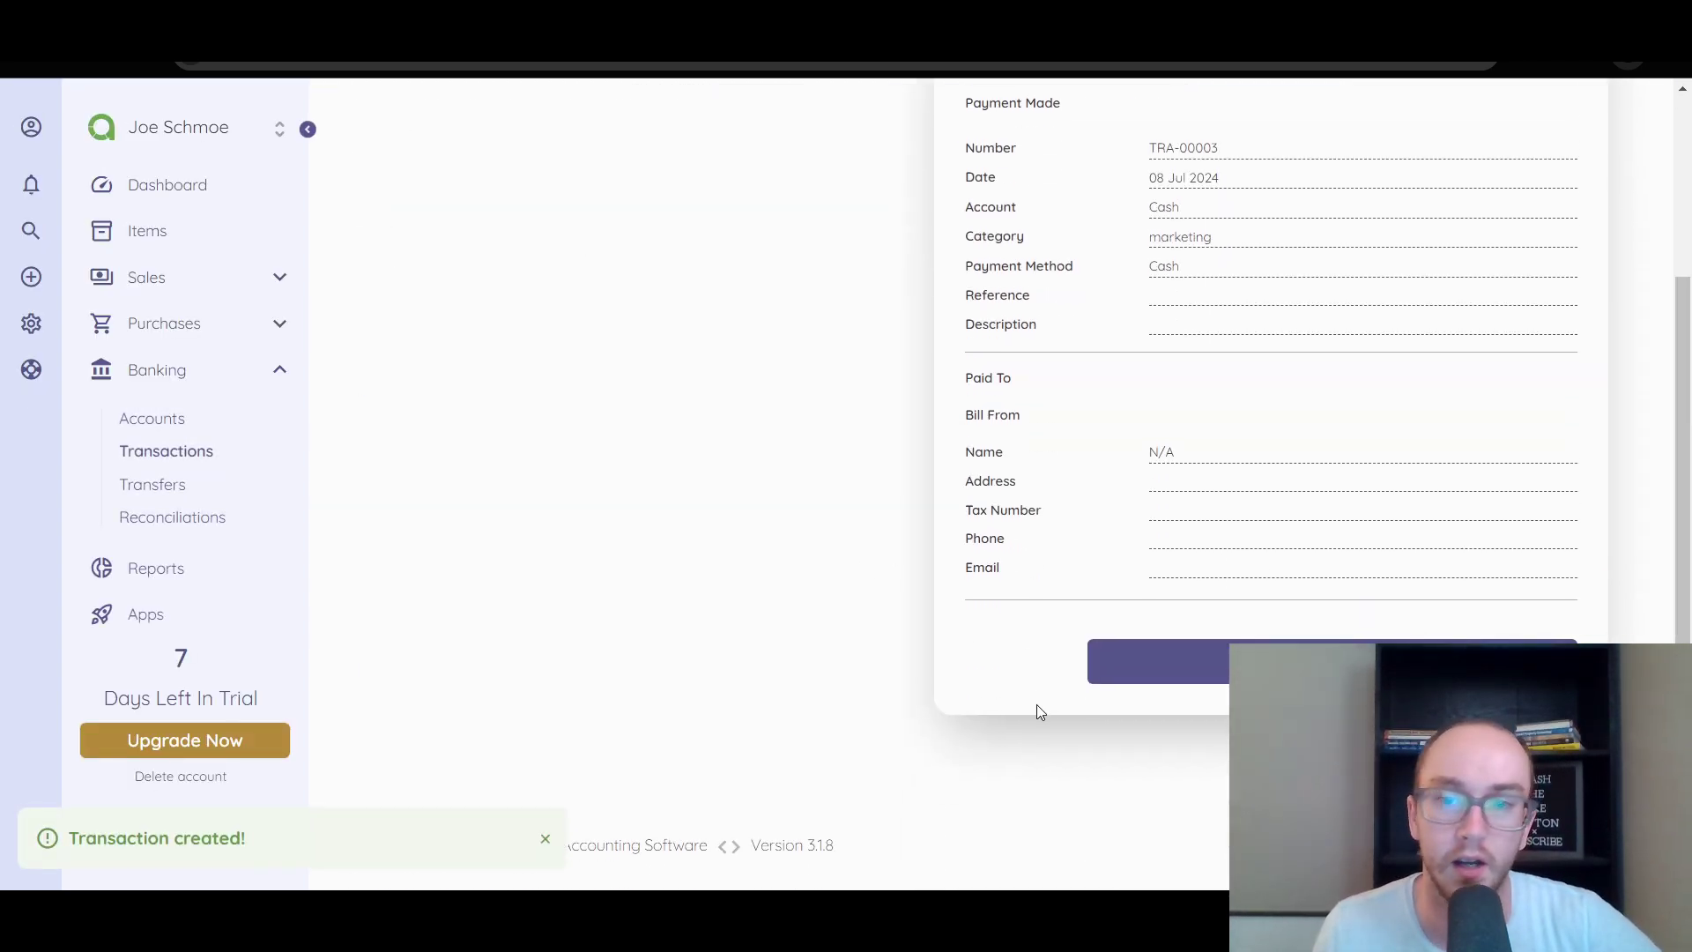
scroll(1038, 709, "up", 3)
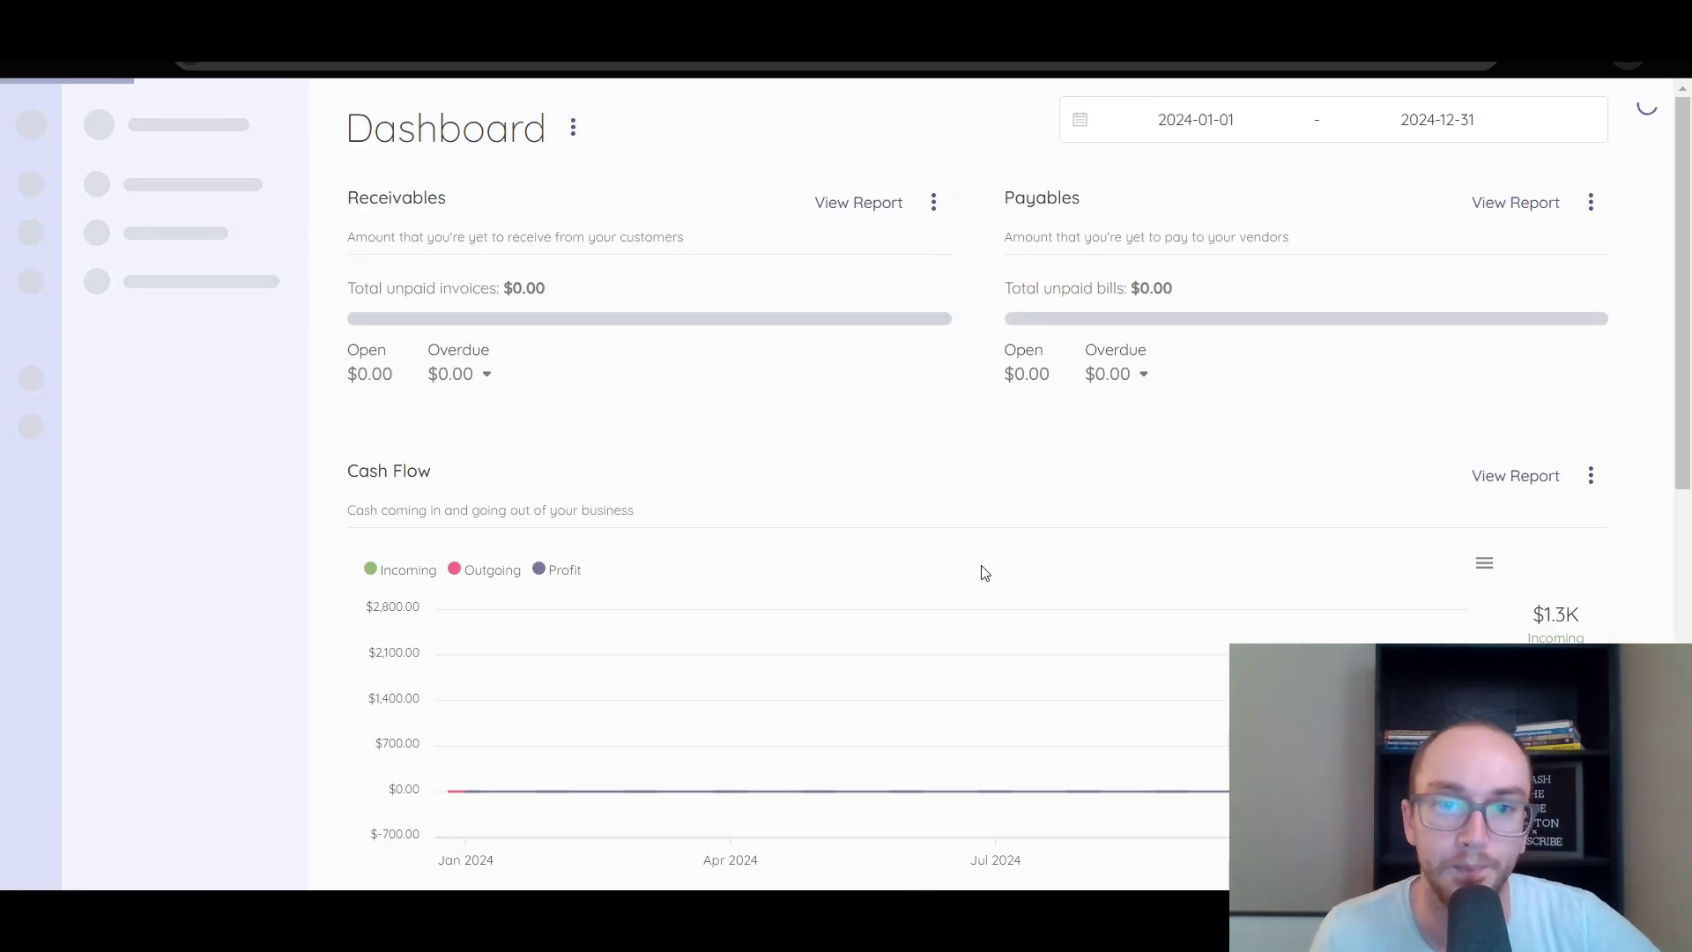
scroll(979, 570, "down", 3)
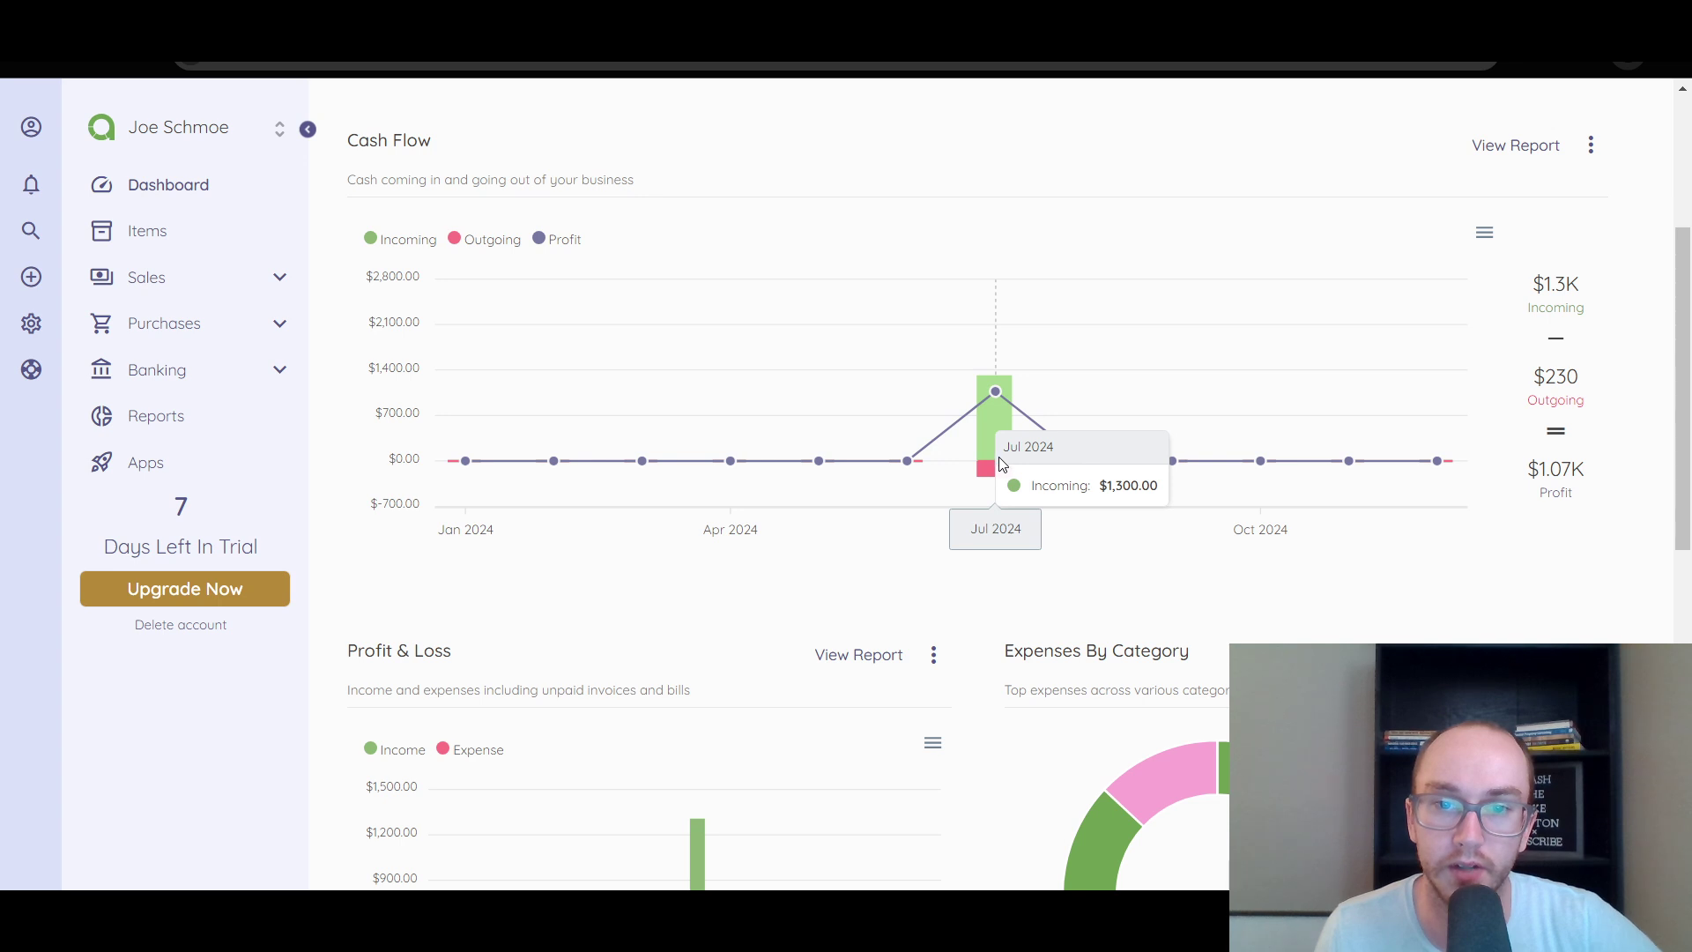
scroll(1004, 494, "down", 5)
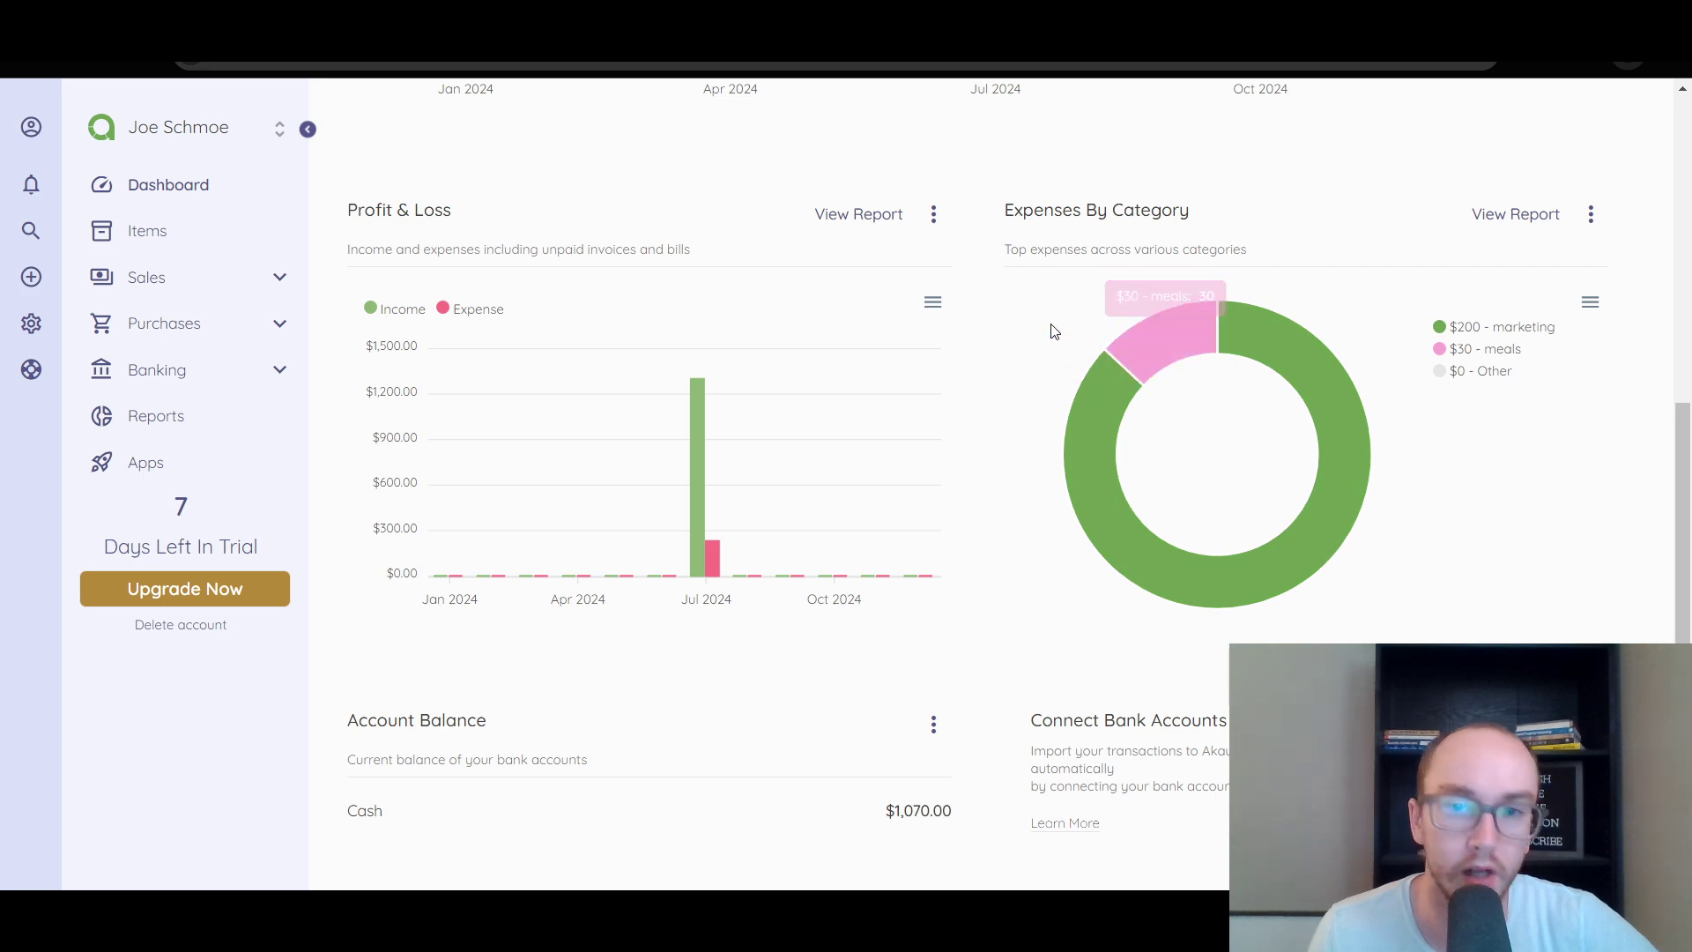
scroll(1034, 548, "down", 4)
scroll(1005, 553, "up", 8)
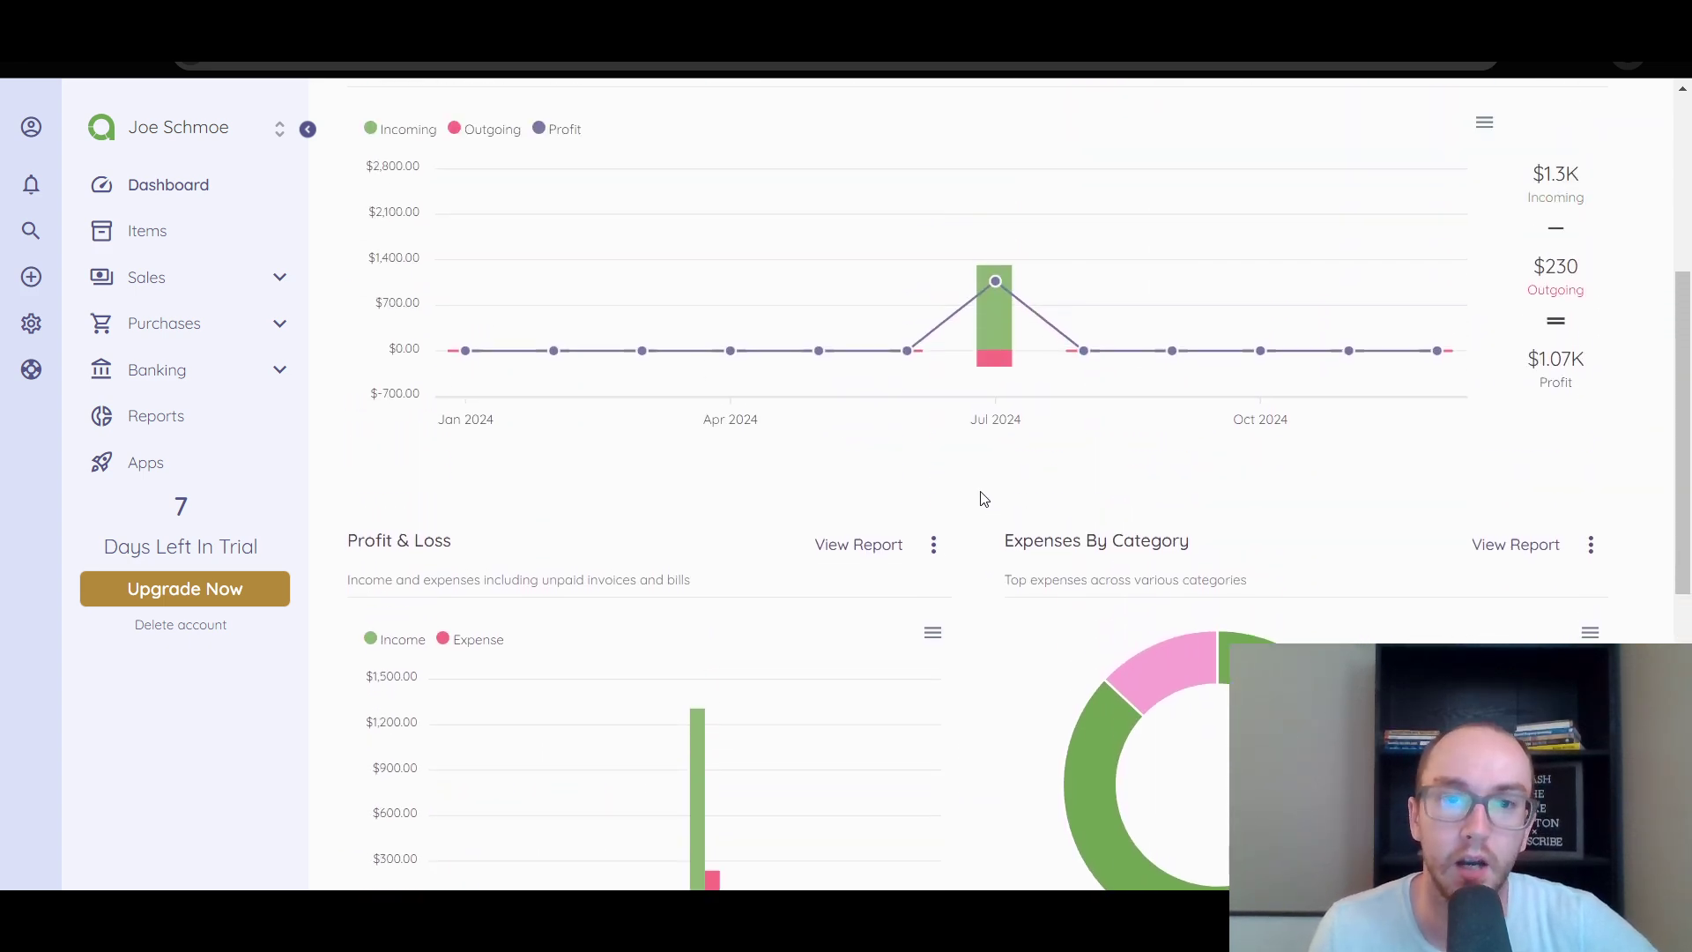
scroll(984, 499, "up", 5)
scroll(937, 672, "down", 2)
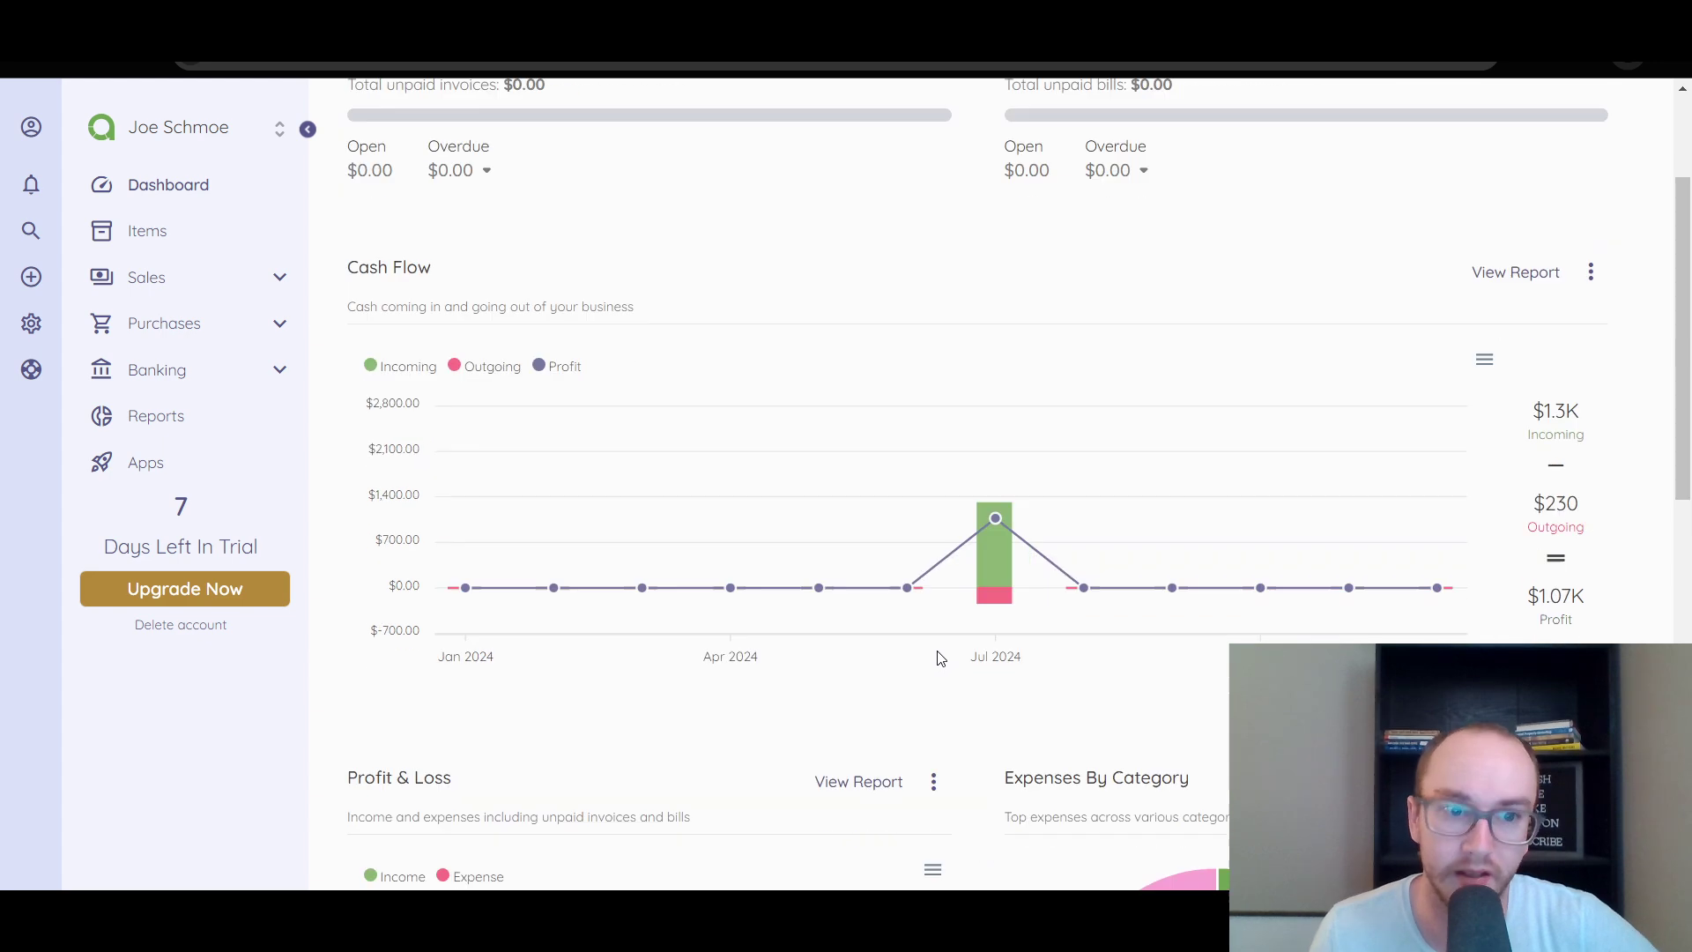
scroll(941, 658, "down", 5)
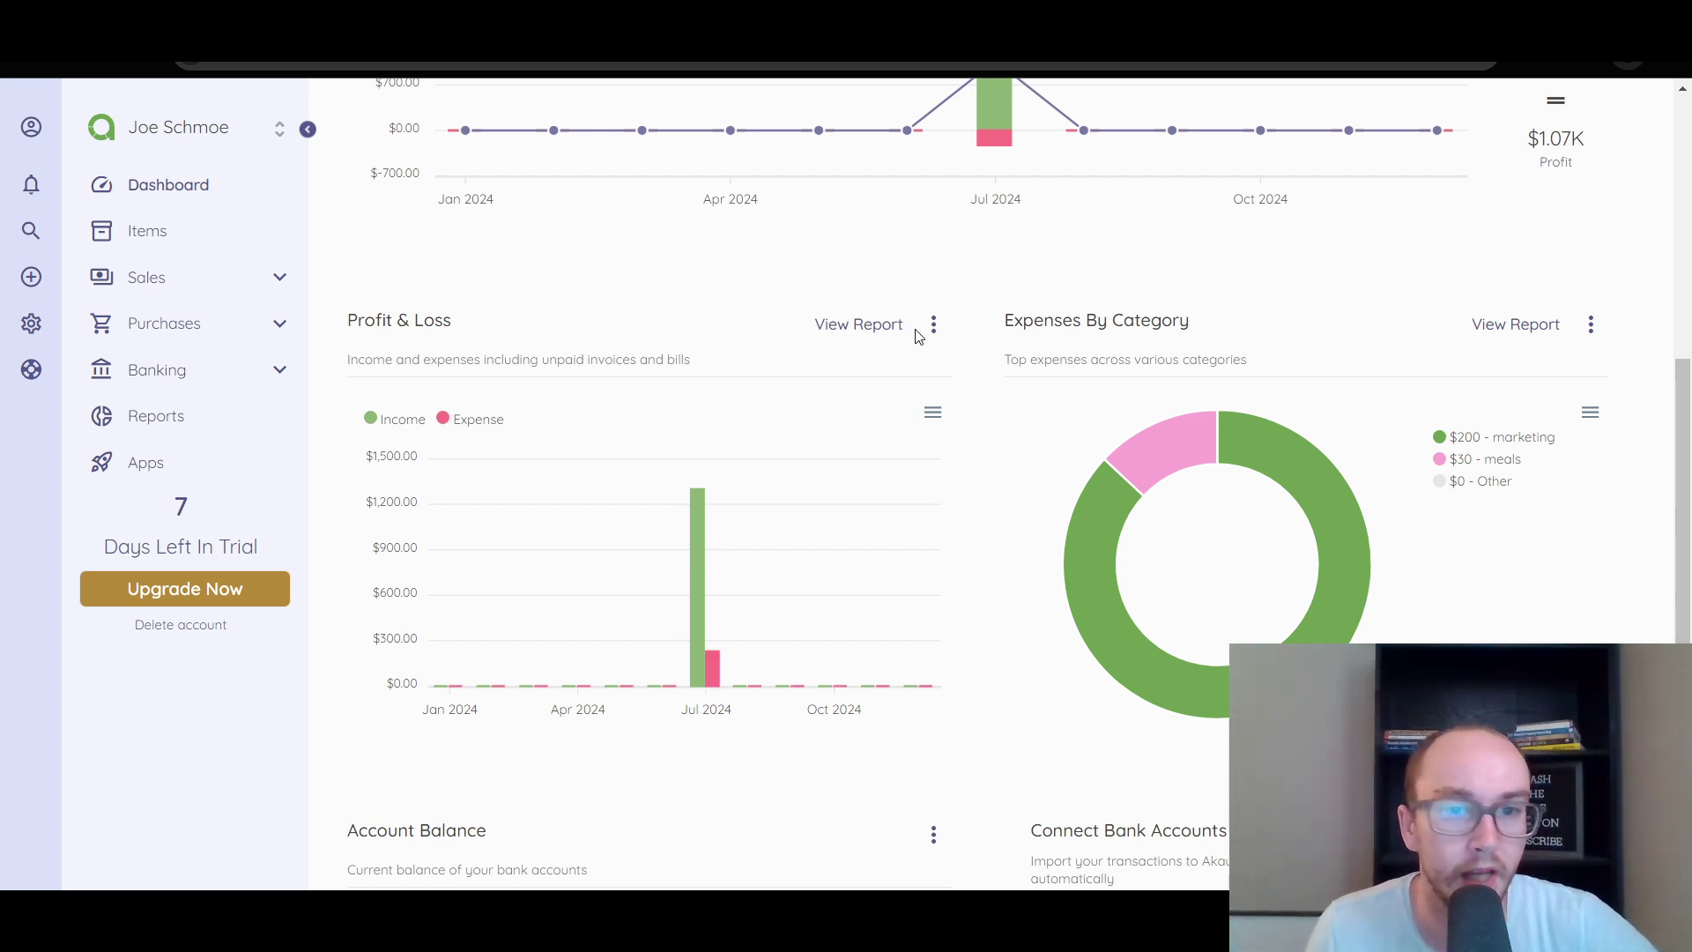
Step: Open the full Profit & Loss report from the dashboard and examine its quarterly Deposit income row
left_click(880, 324)
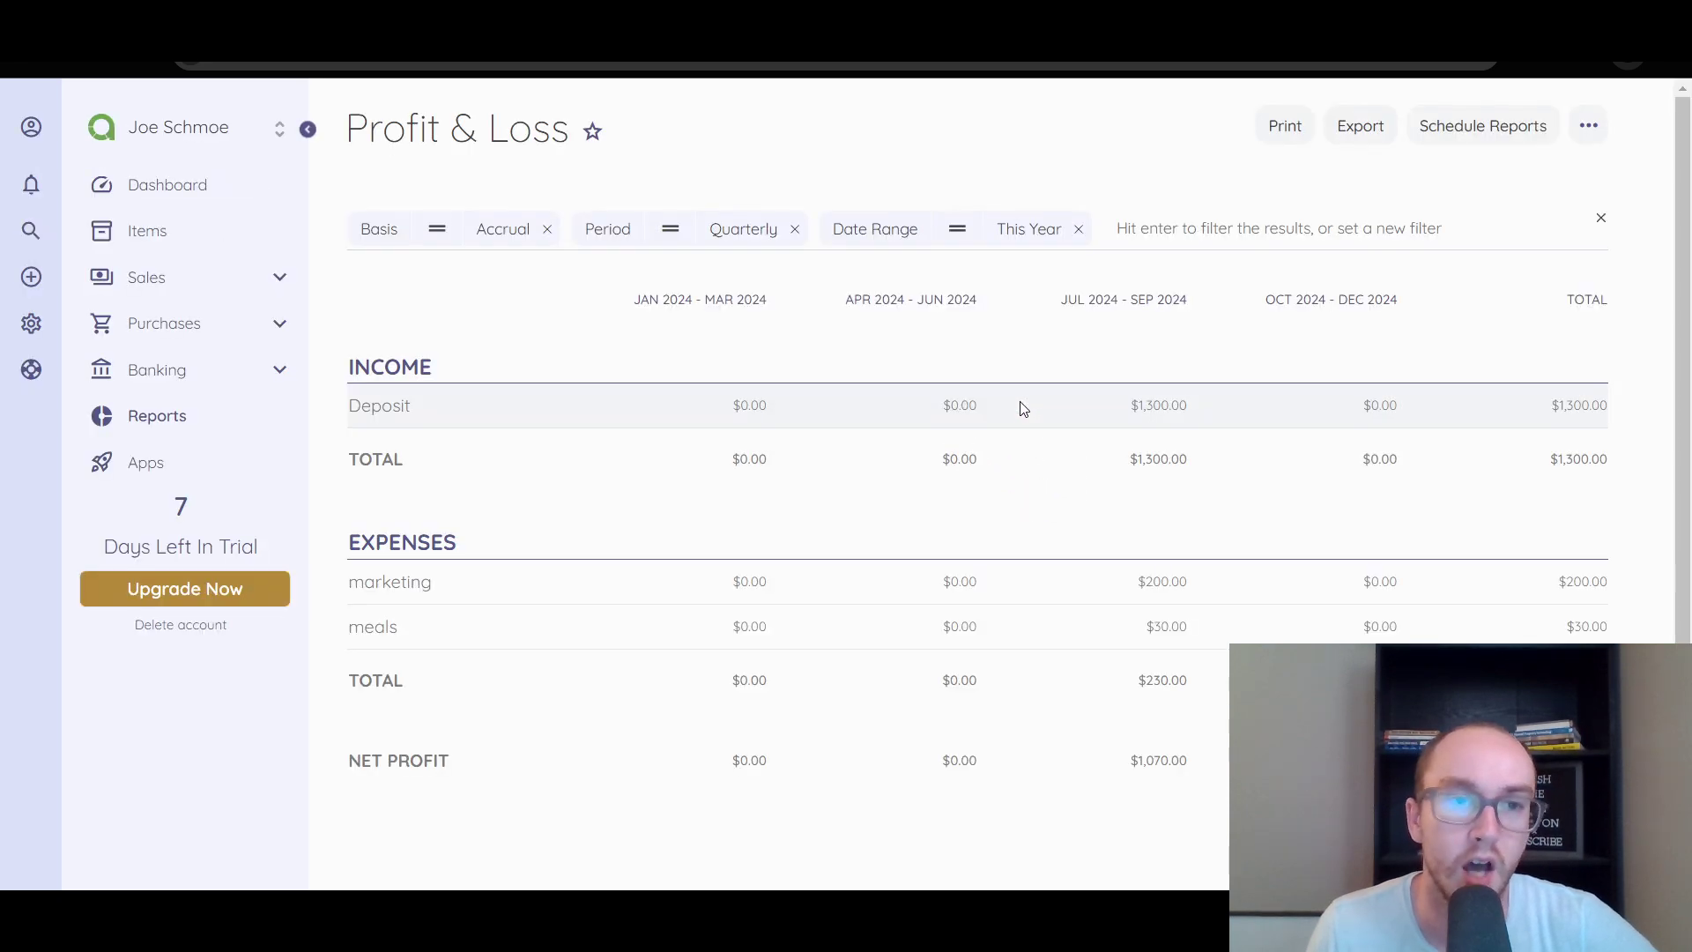
scroll(987, 428, "down", 2)
scroll(987, 429, "up", 2)
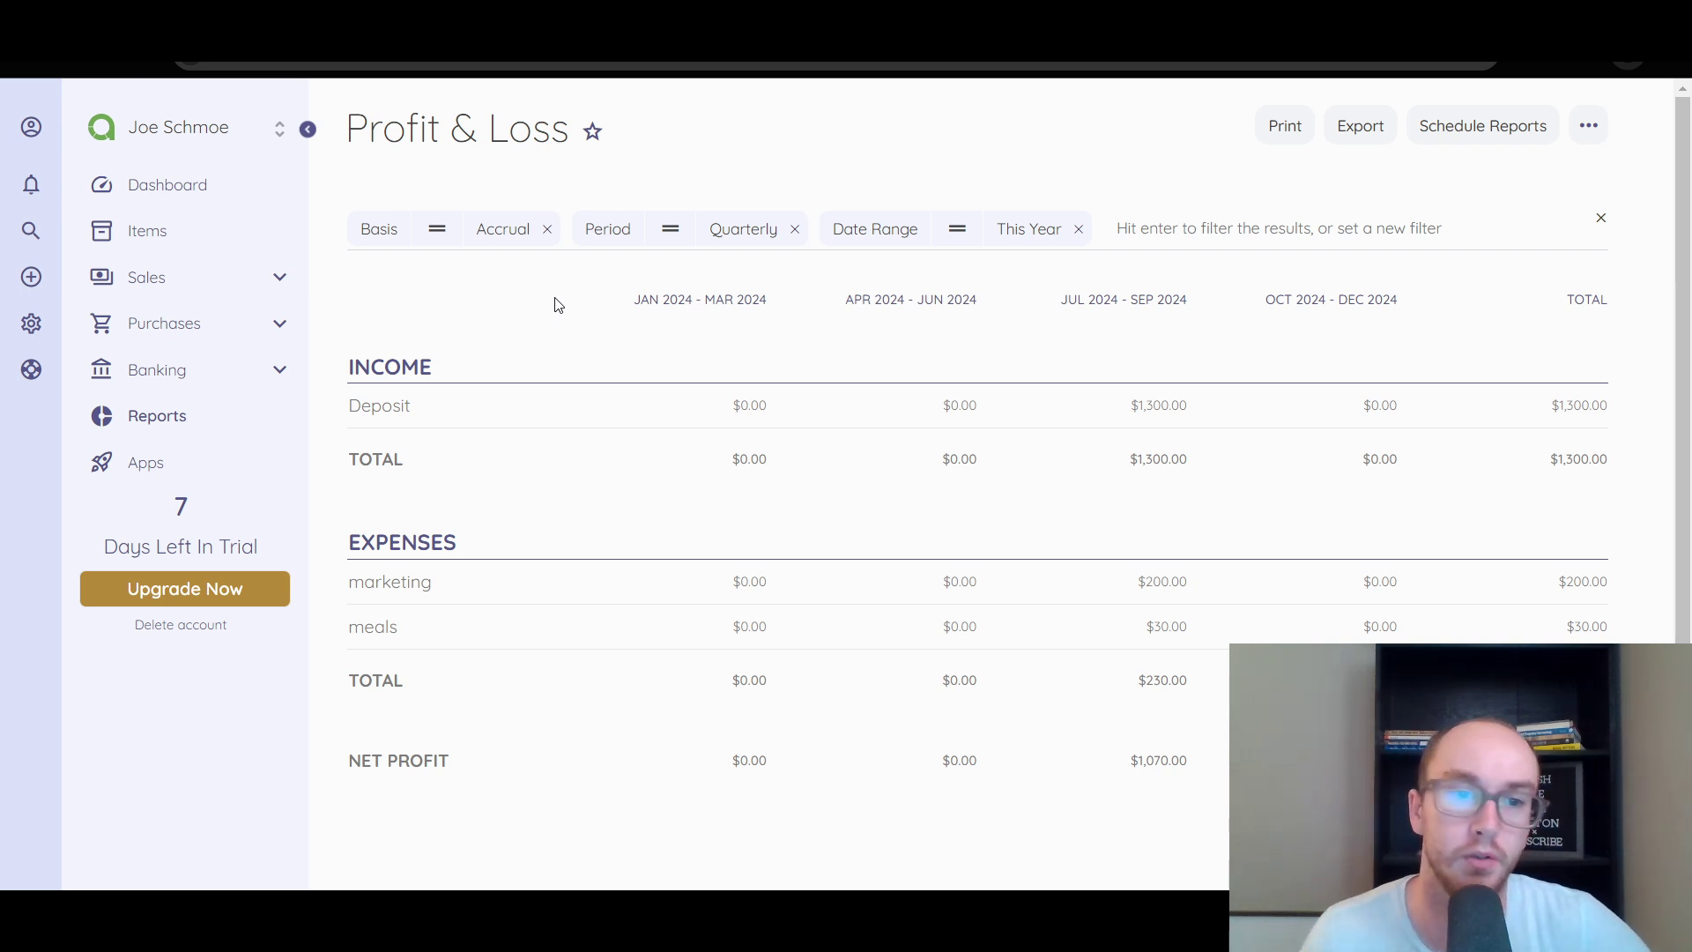
left_click_drag(361, 405, 1213, 412)
left_click(1156, 411)
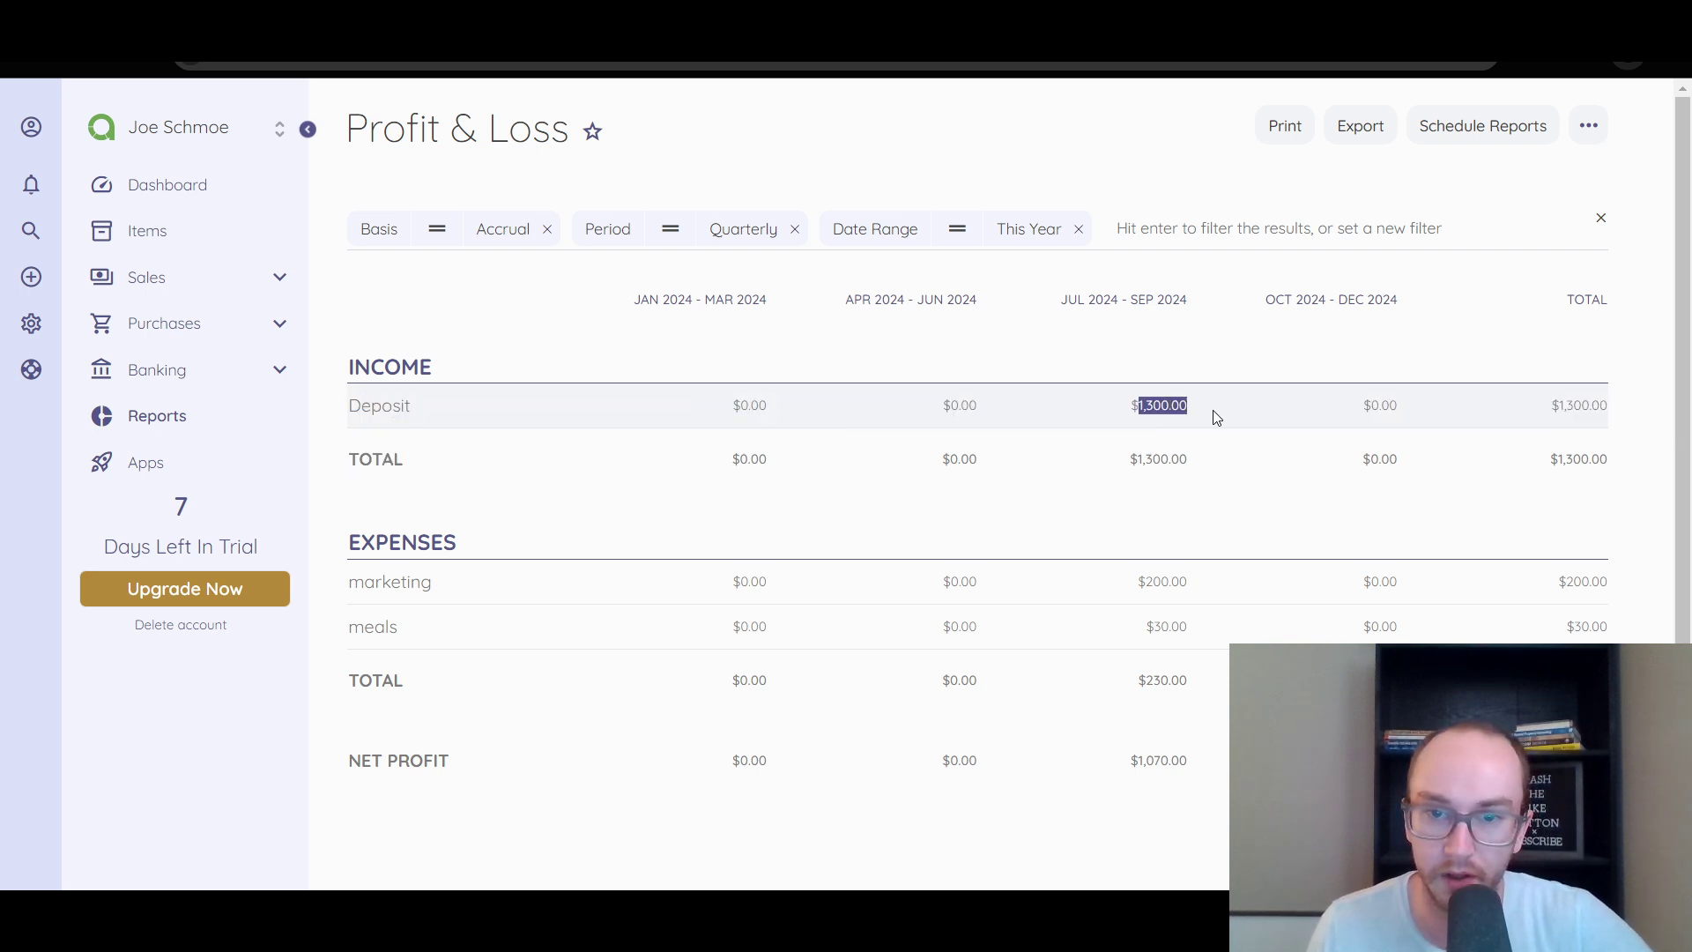
left_click(1212, 412)
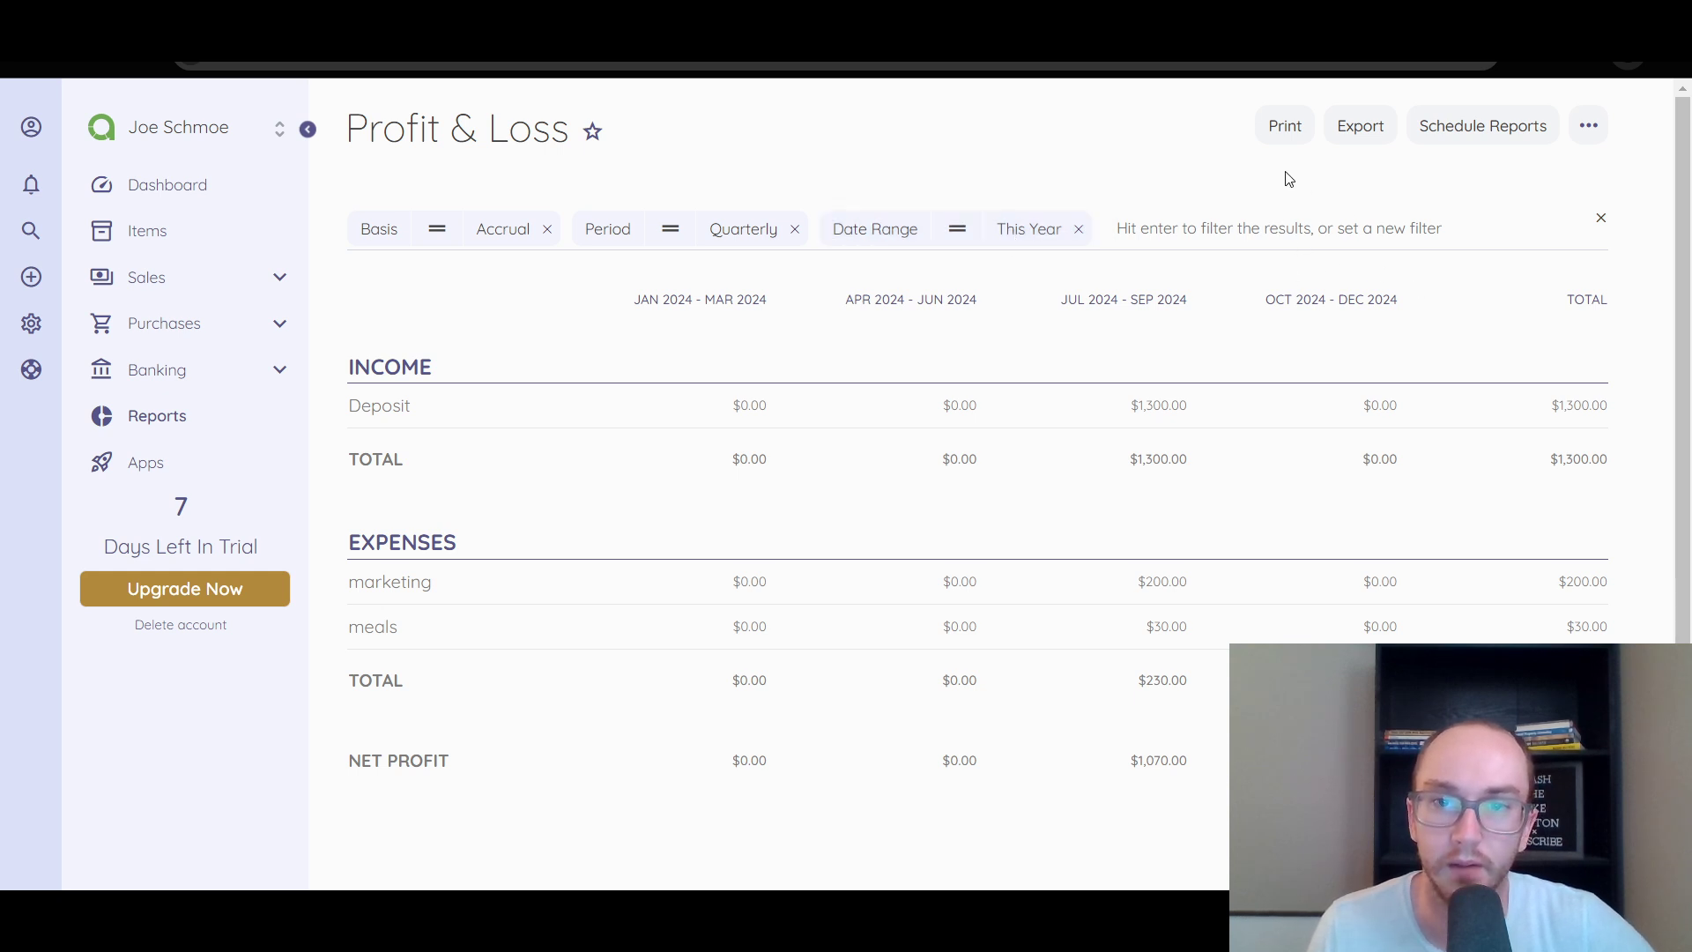
Step: Check the additional actions available for the Profit & Loss report, such as downloading it as a PDF
left_click(1588, 132)
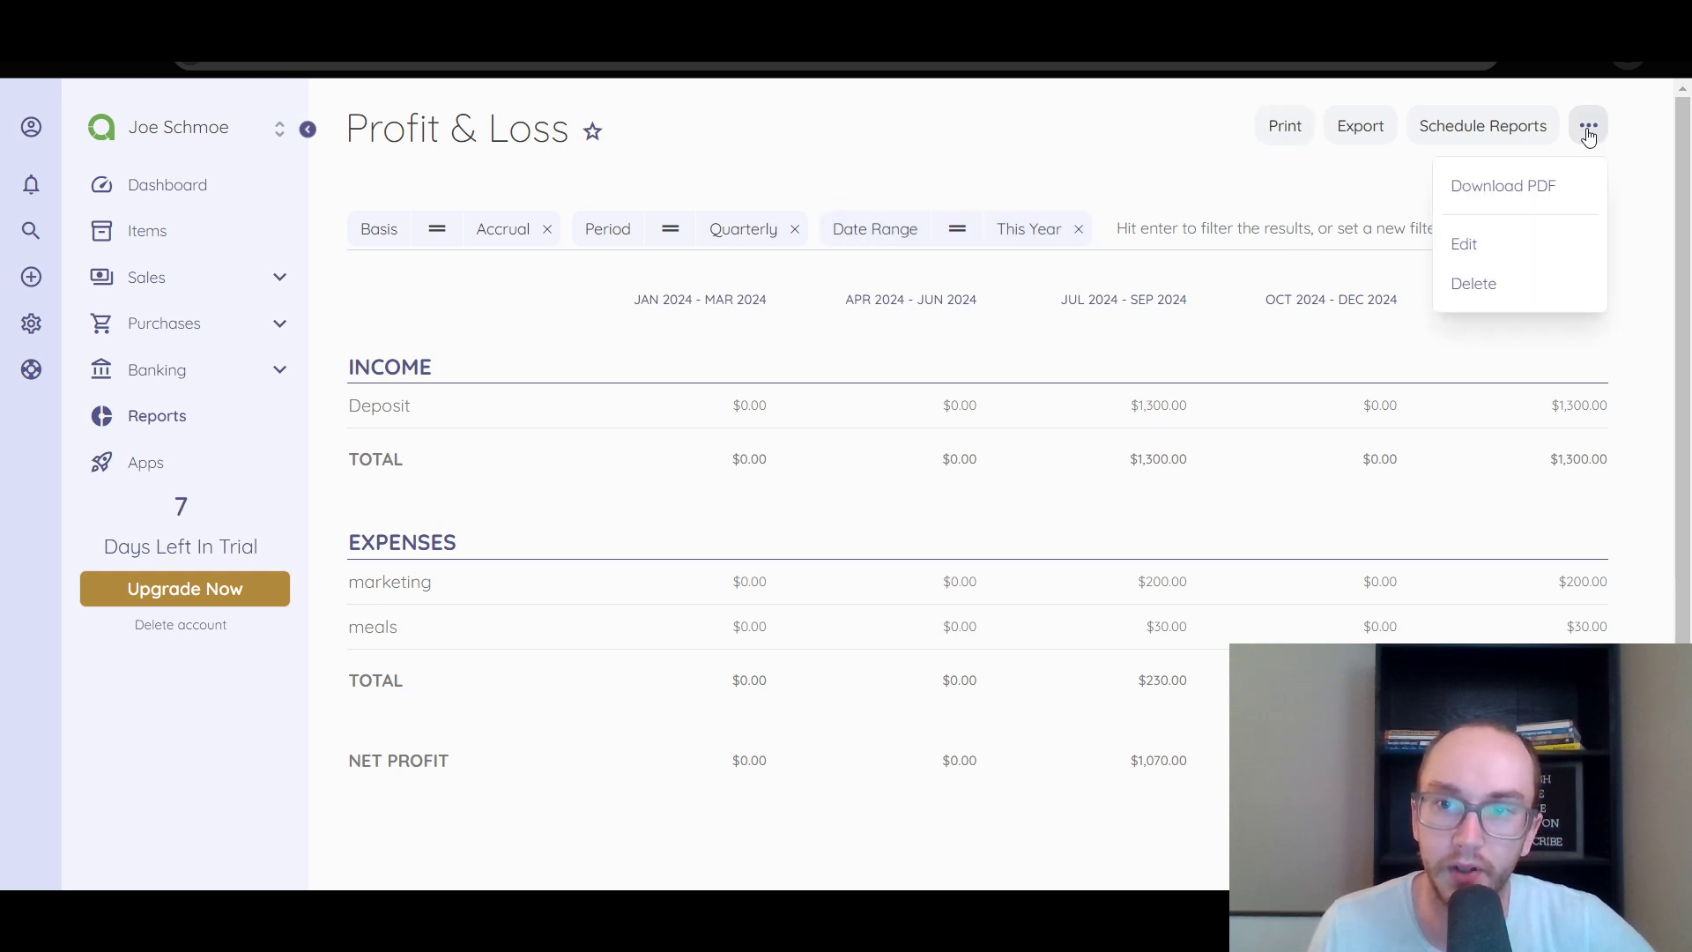
left_click(1588, 132)
left_click(1588, 132)
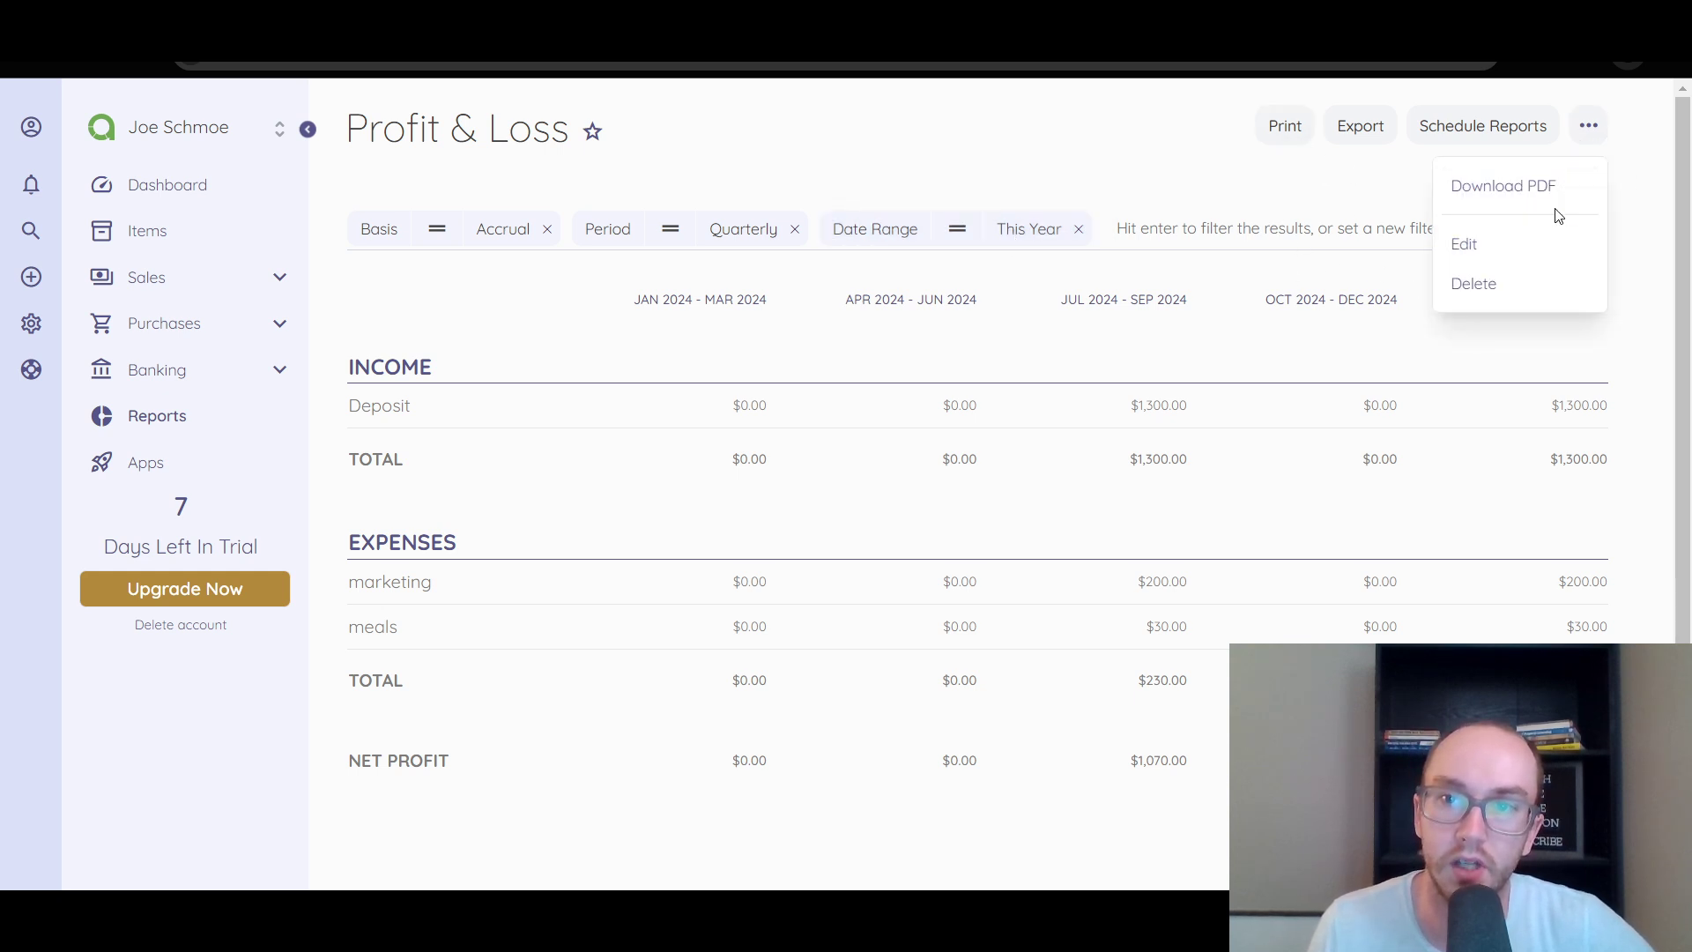
left_click(1349, 165)
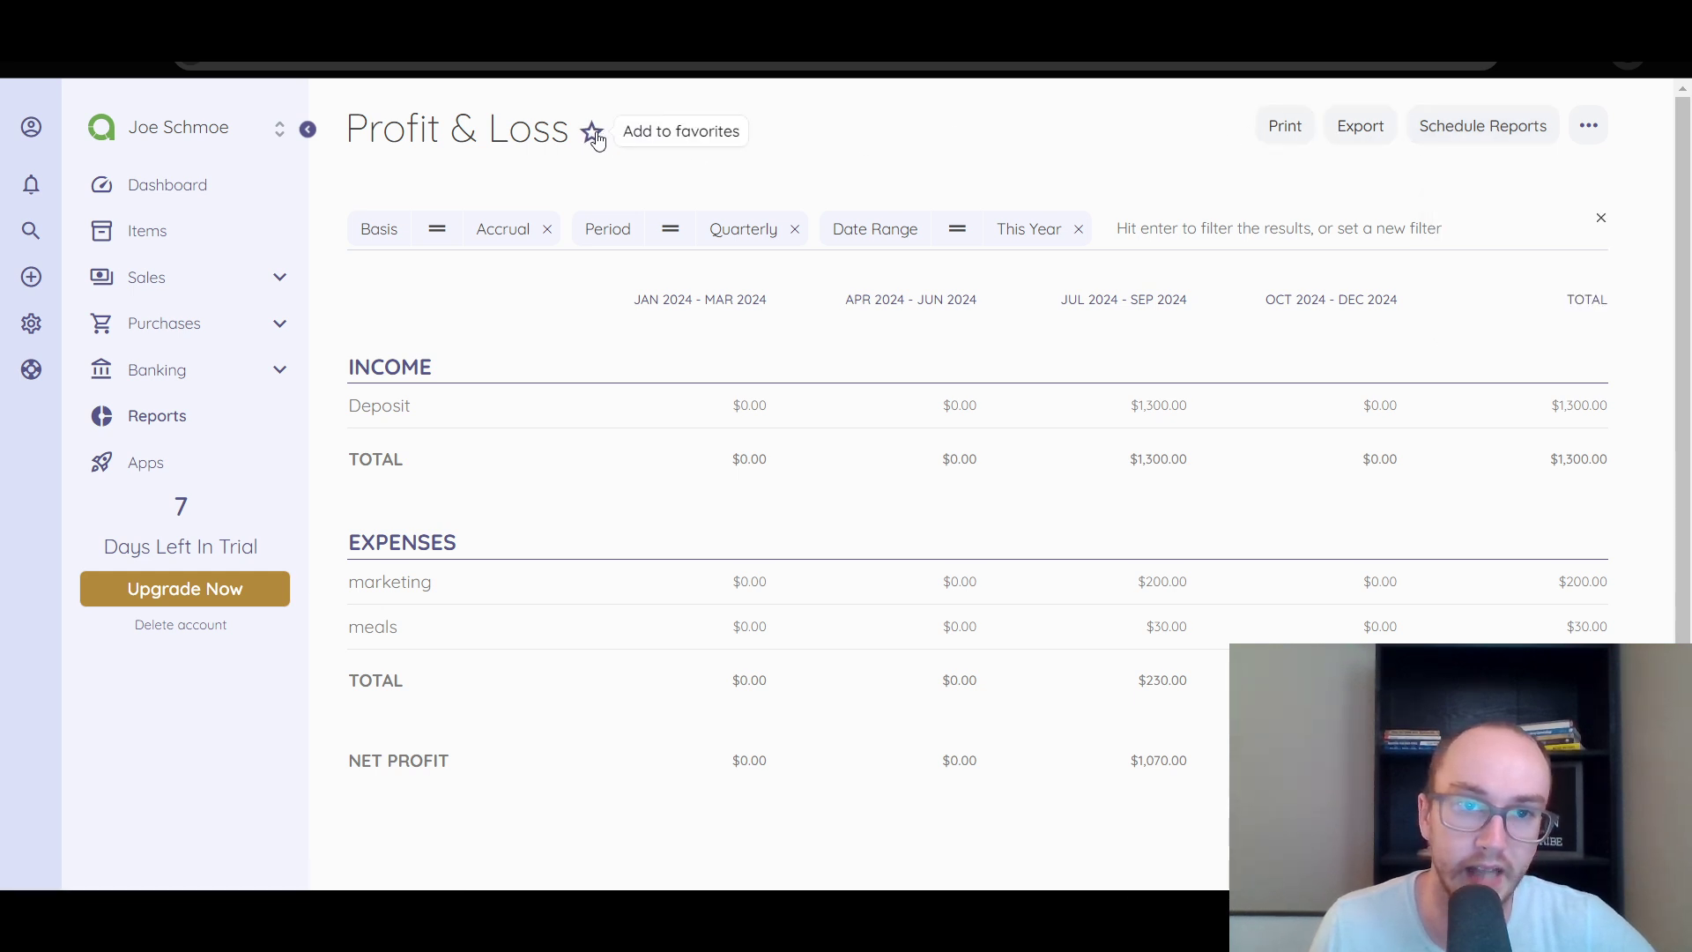
Step: Examine the Profit & Loss report's net profit, total income, and marketing and meals expense rows
scroll(807, 586, "down", 1)
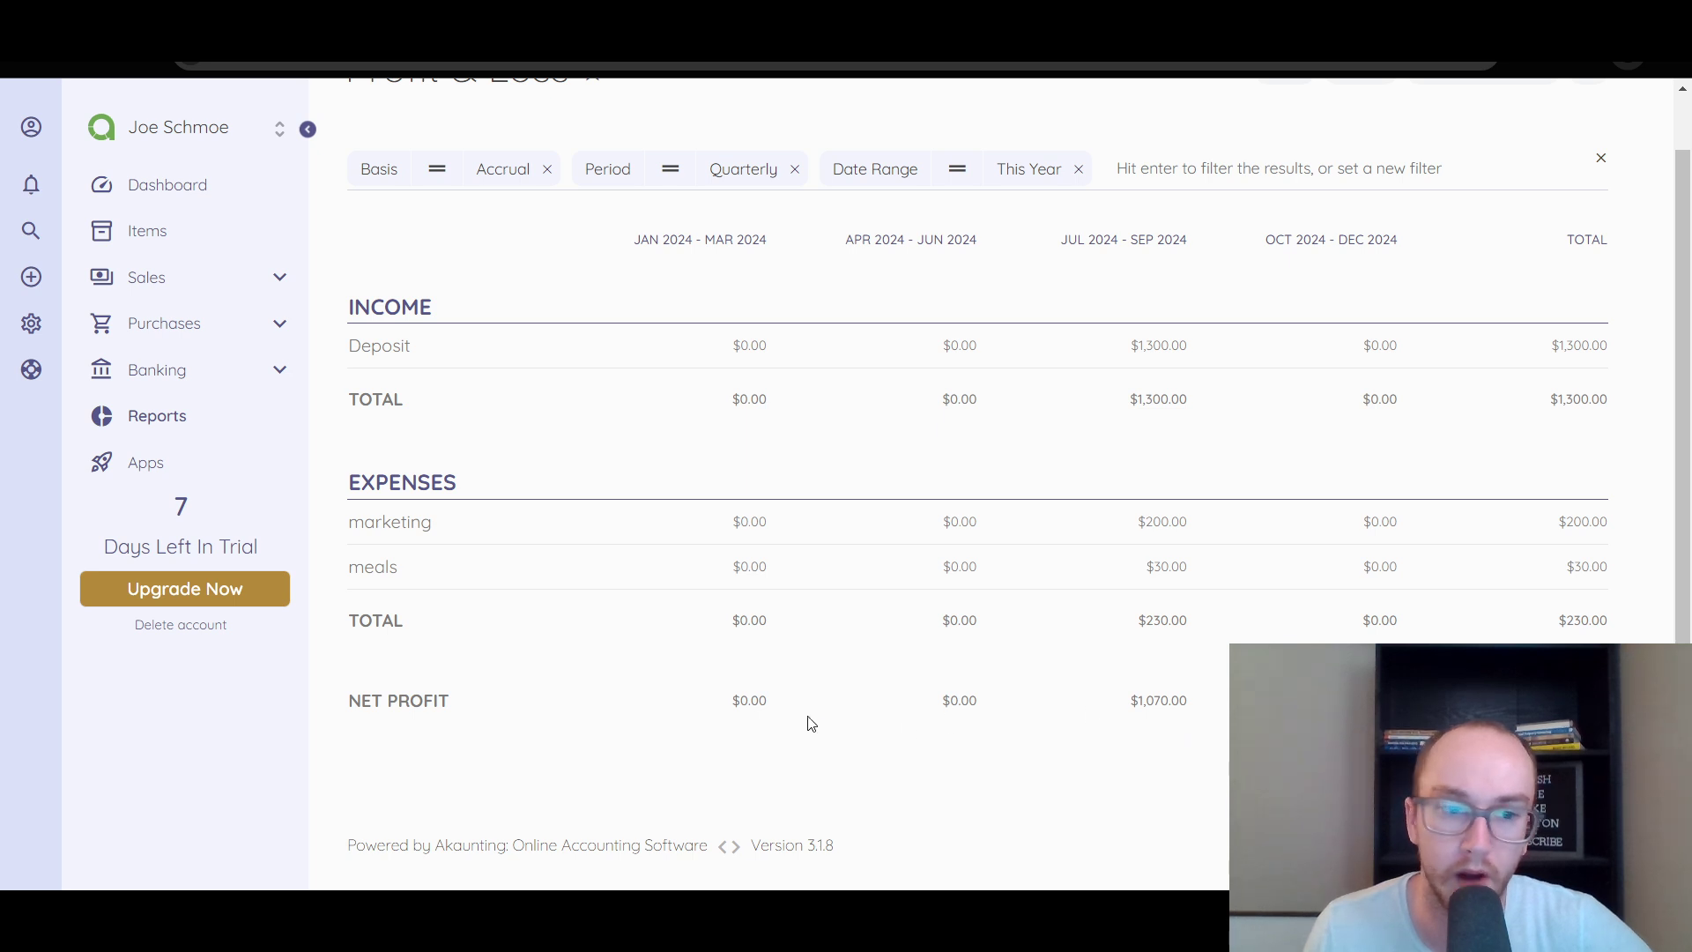
left_click_drag(730, 701, 1278, 703)
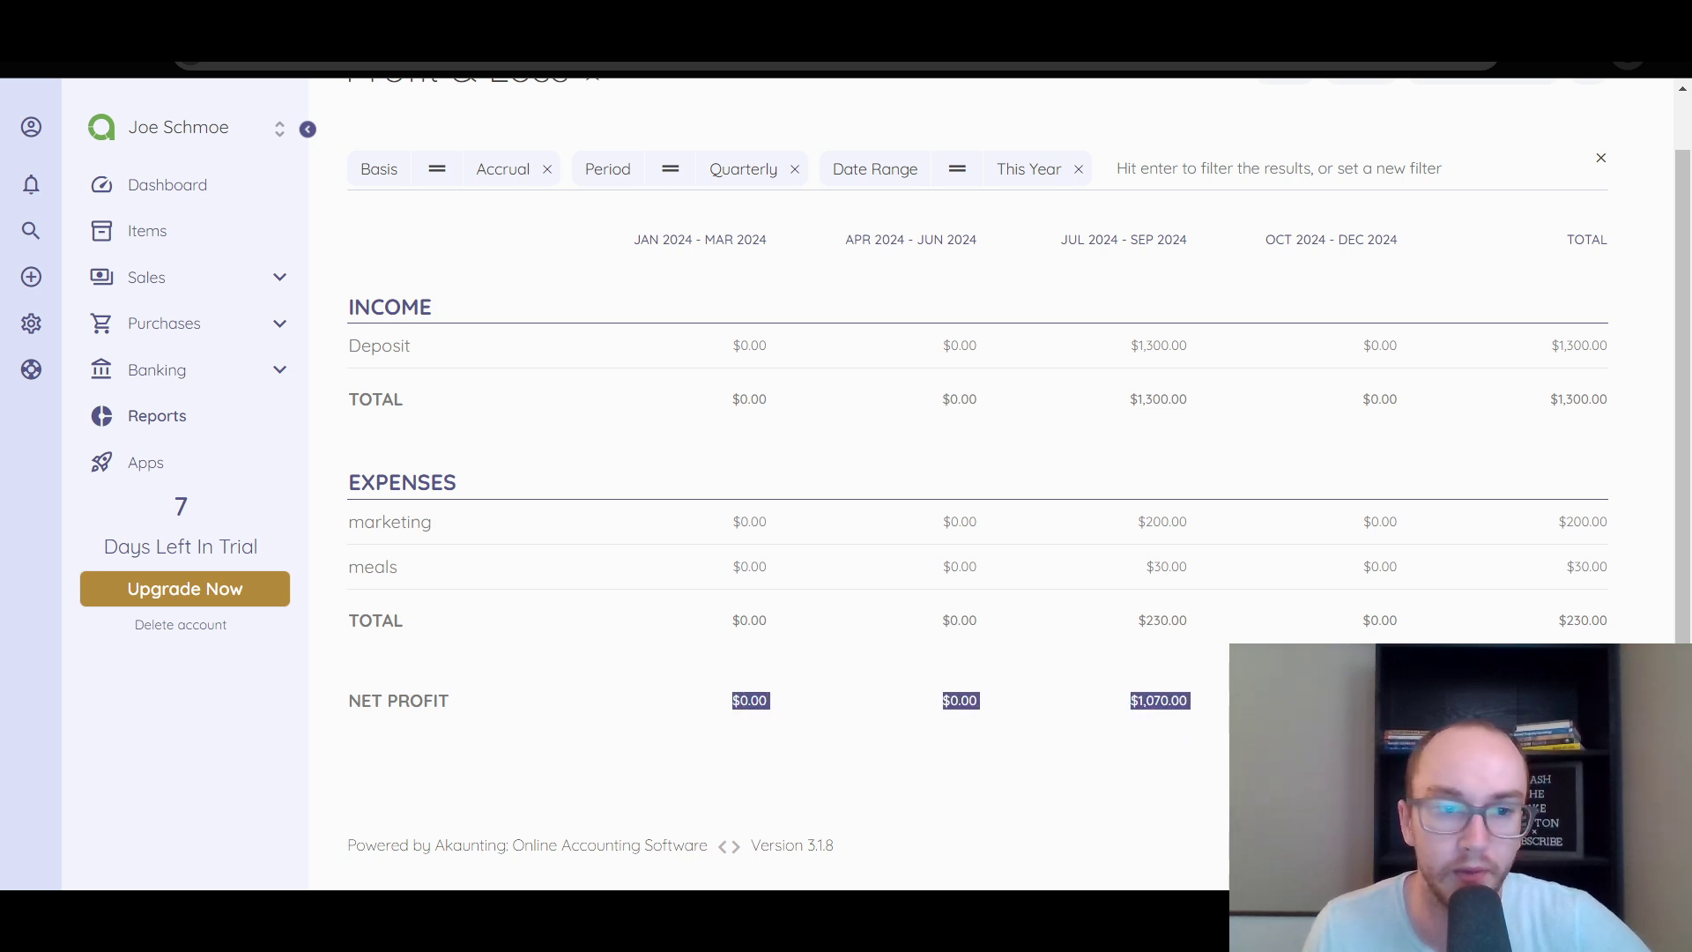
left_click_drag(719, 615, 1313, 630)
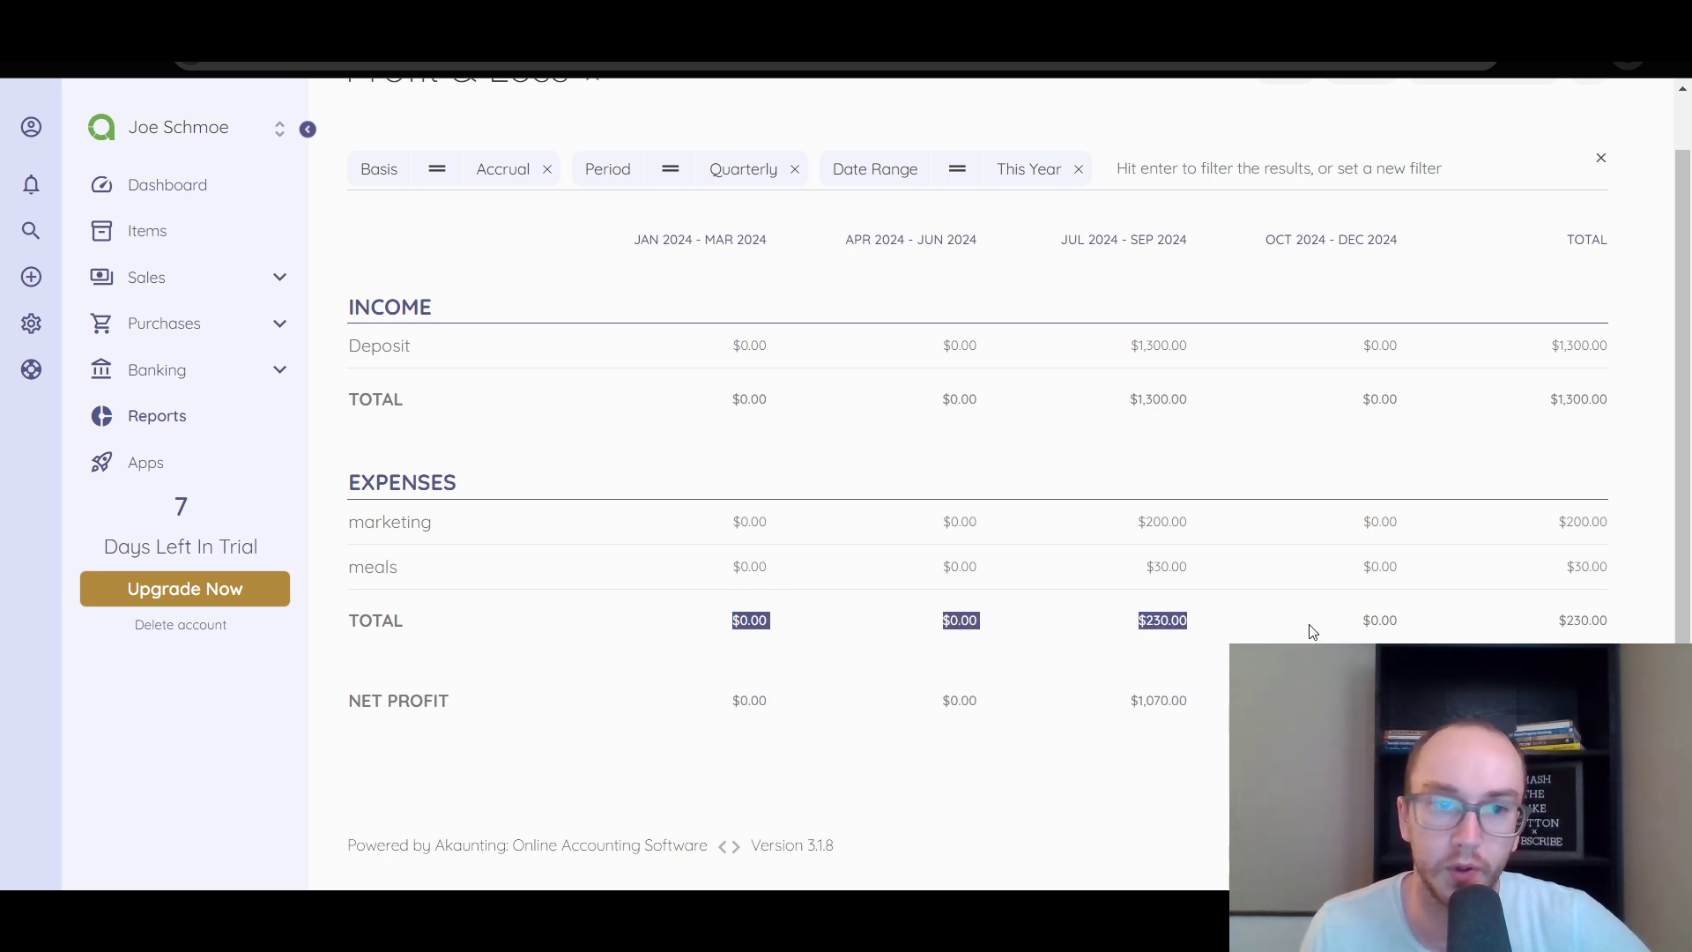
left_click(1392, 630)
left_click_drag(617, 403, 1092, 408)
left_click(1174, 423)
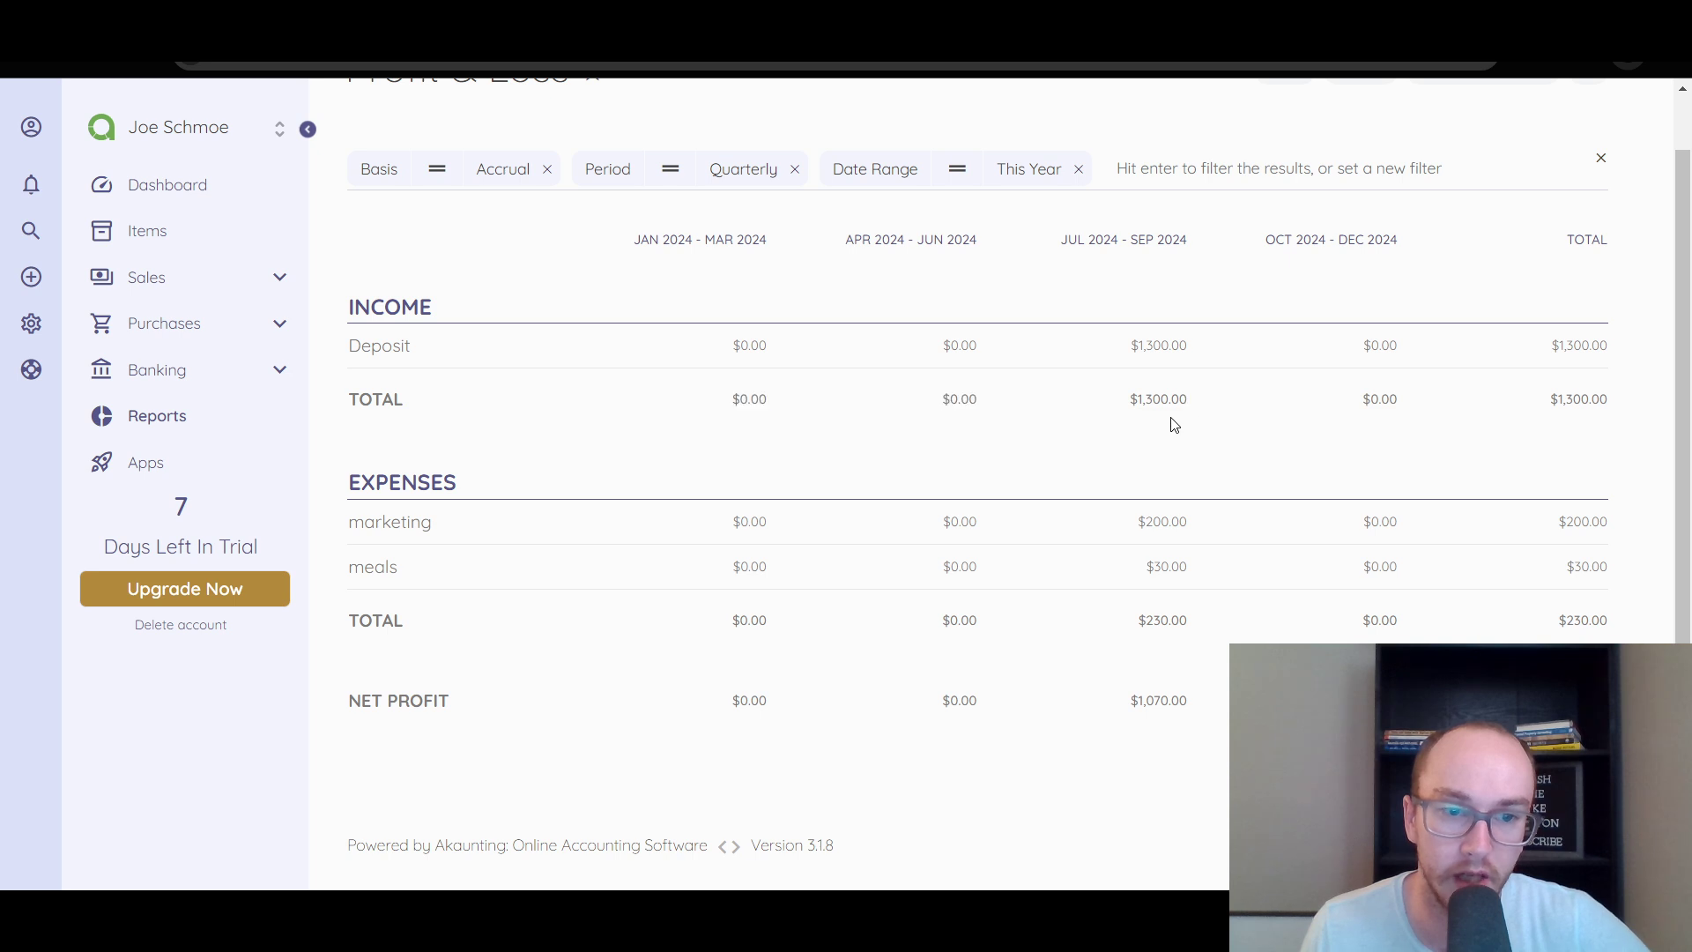
left_click_drag(319, 529, 705, 581)
left_click(796, 601)
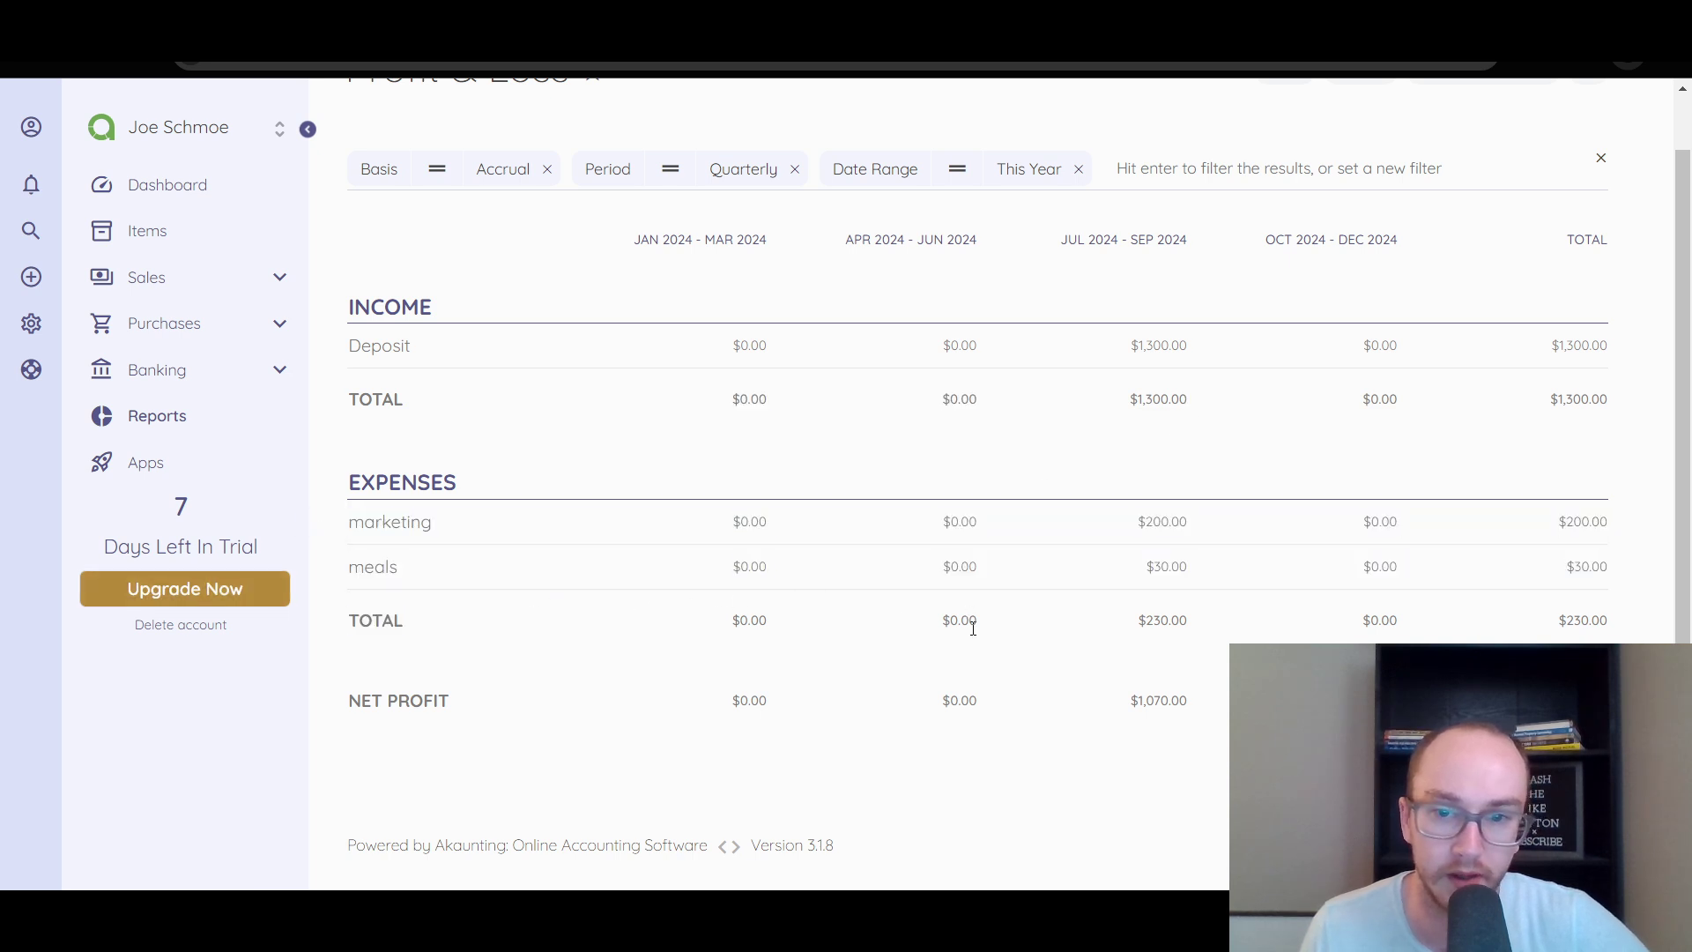
scroll(608, 665, "up", 1)
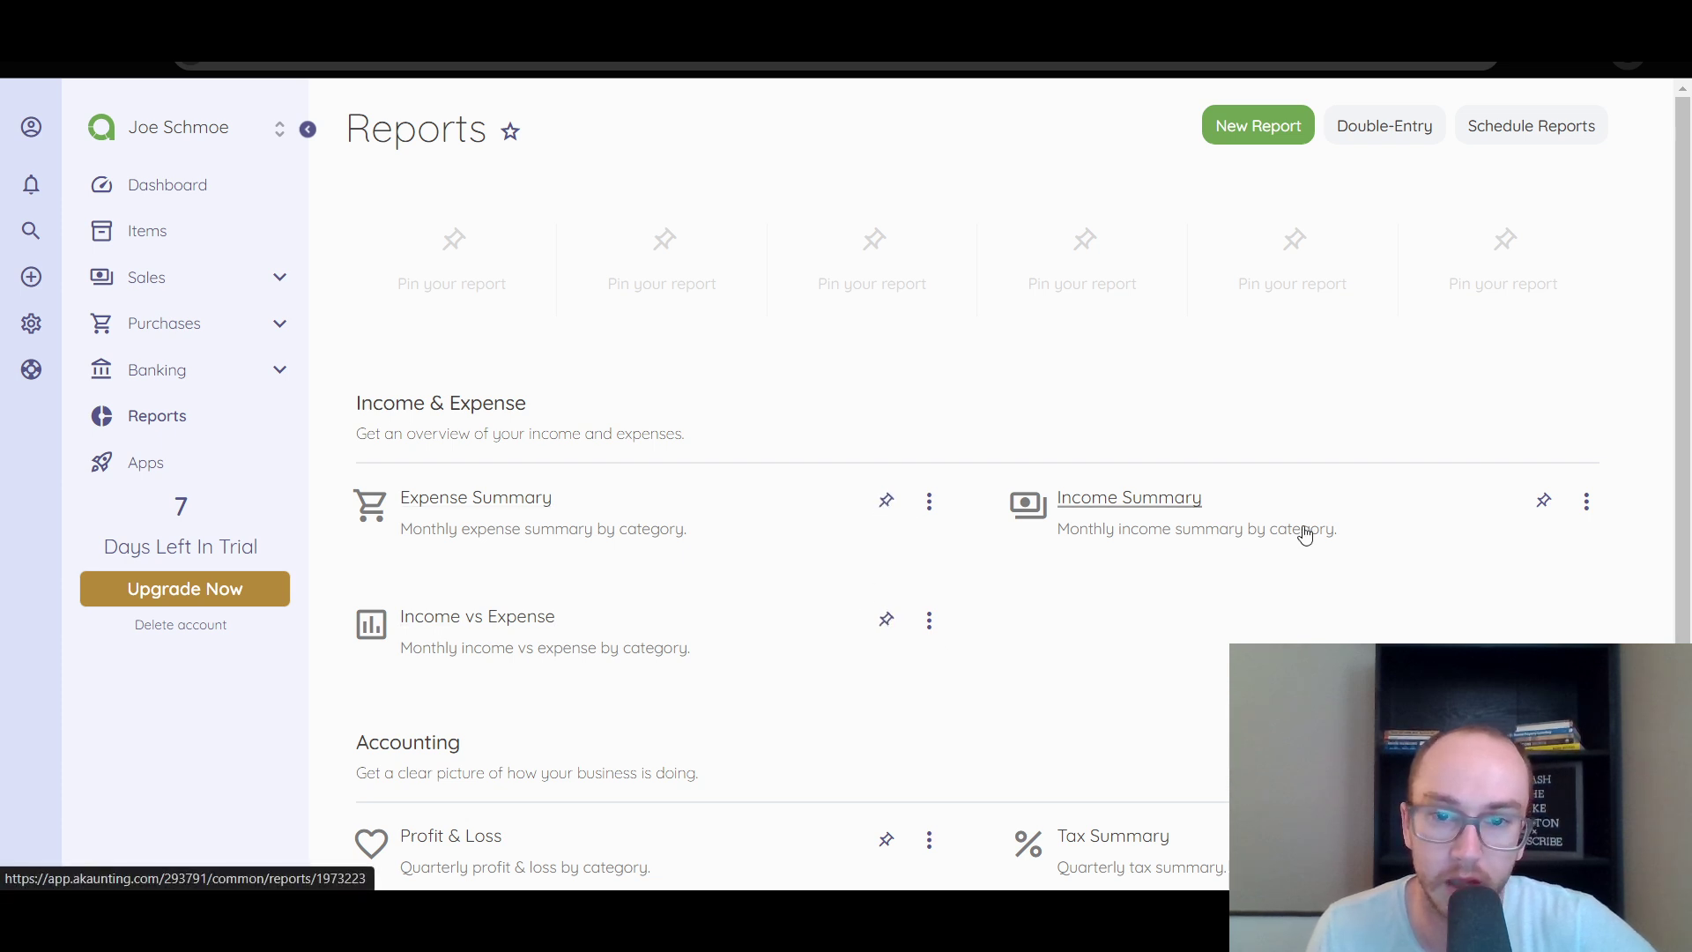
Step: Open the Income Summary report from the reports list and compare its Timeline and Distribution charts
scroll(1299, 529, "down", 1)
left_click(1196, 442)
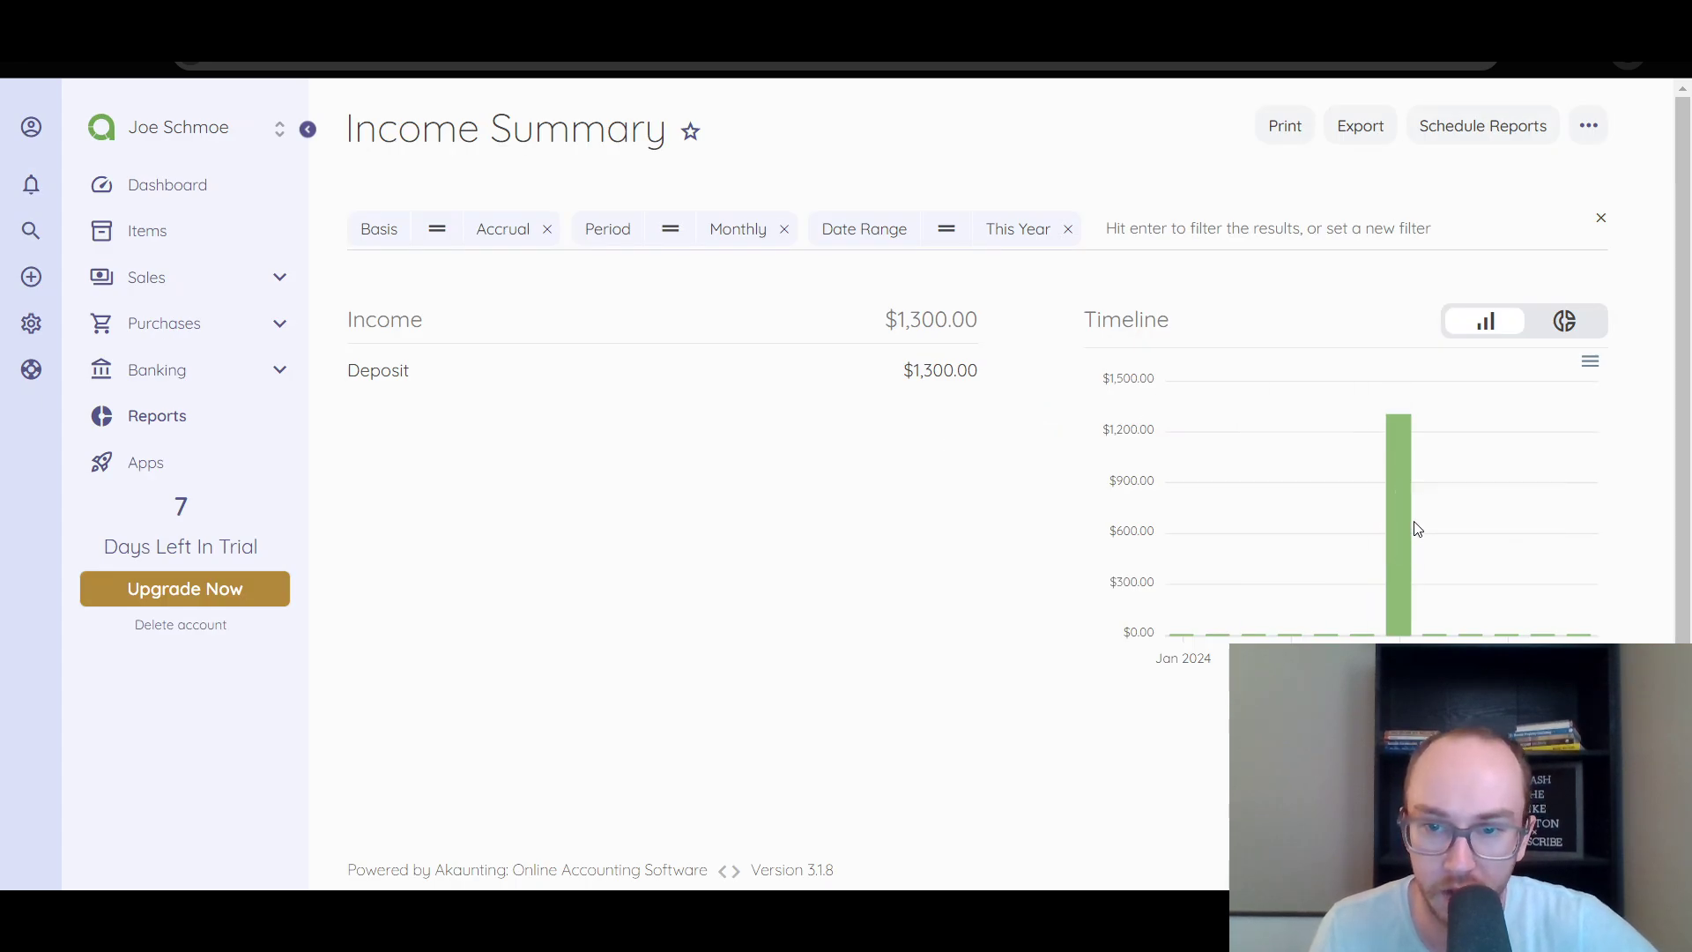
mouse_move(1401, 523)
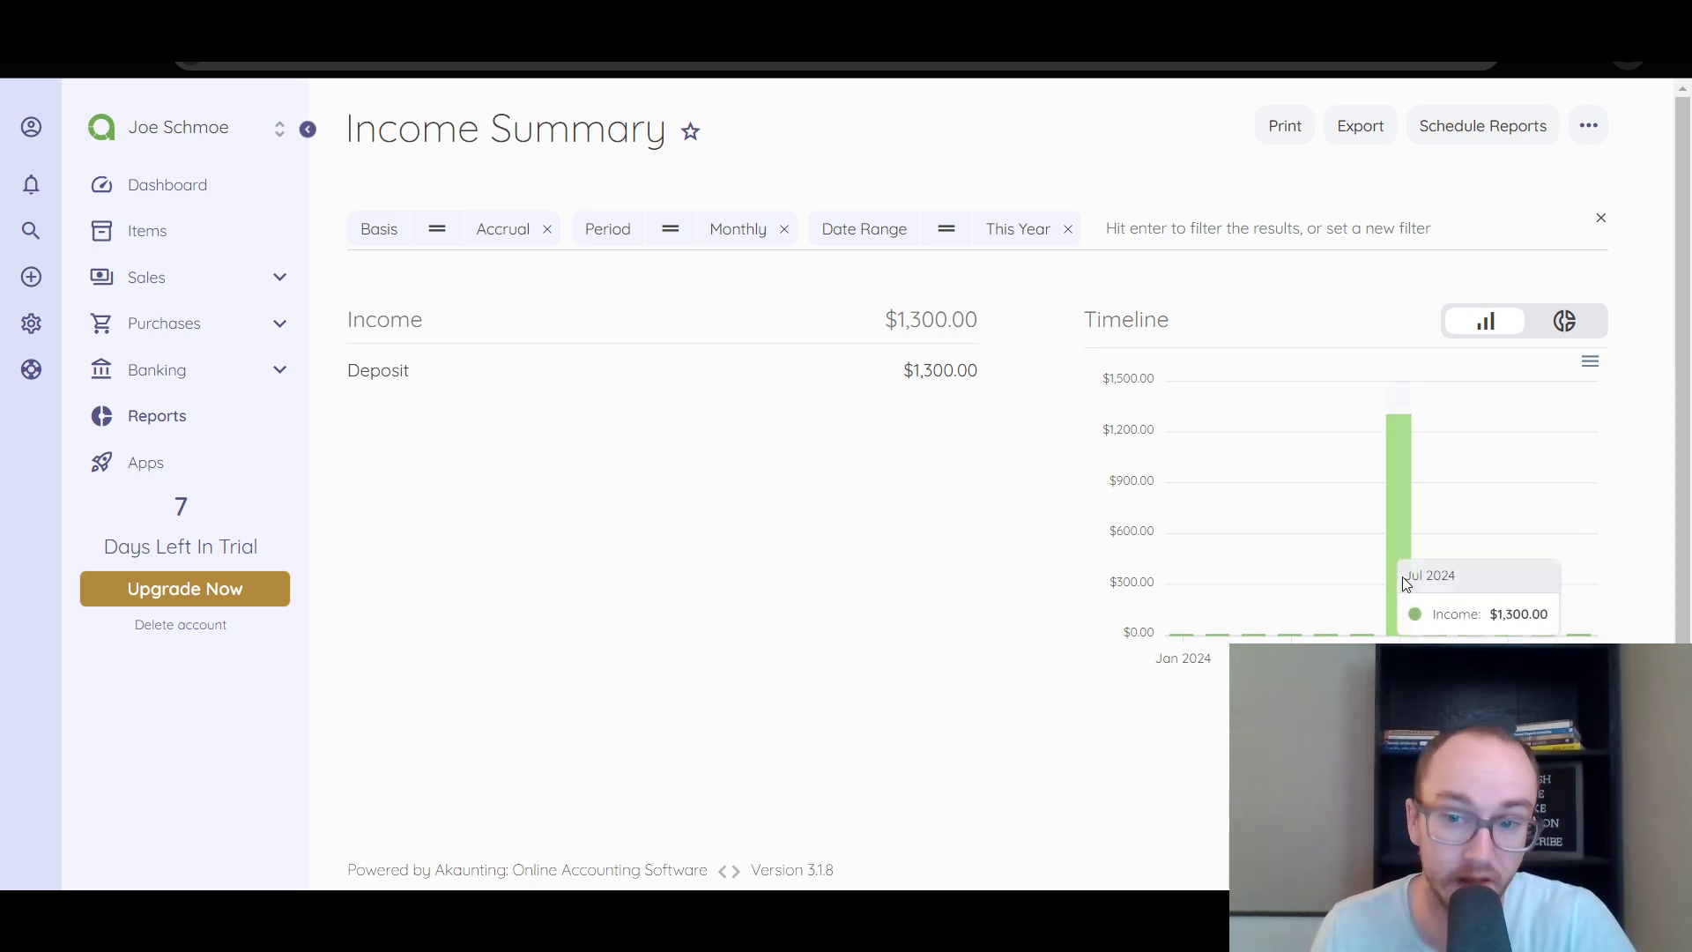
left_click(1564, 324)
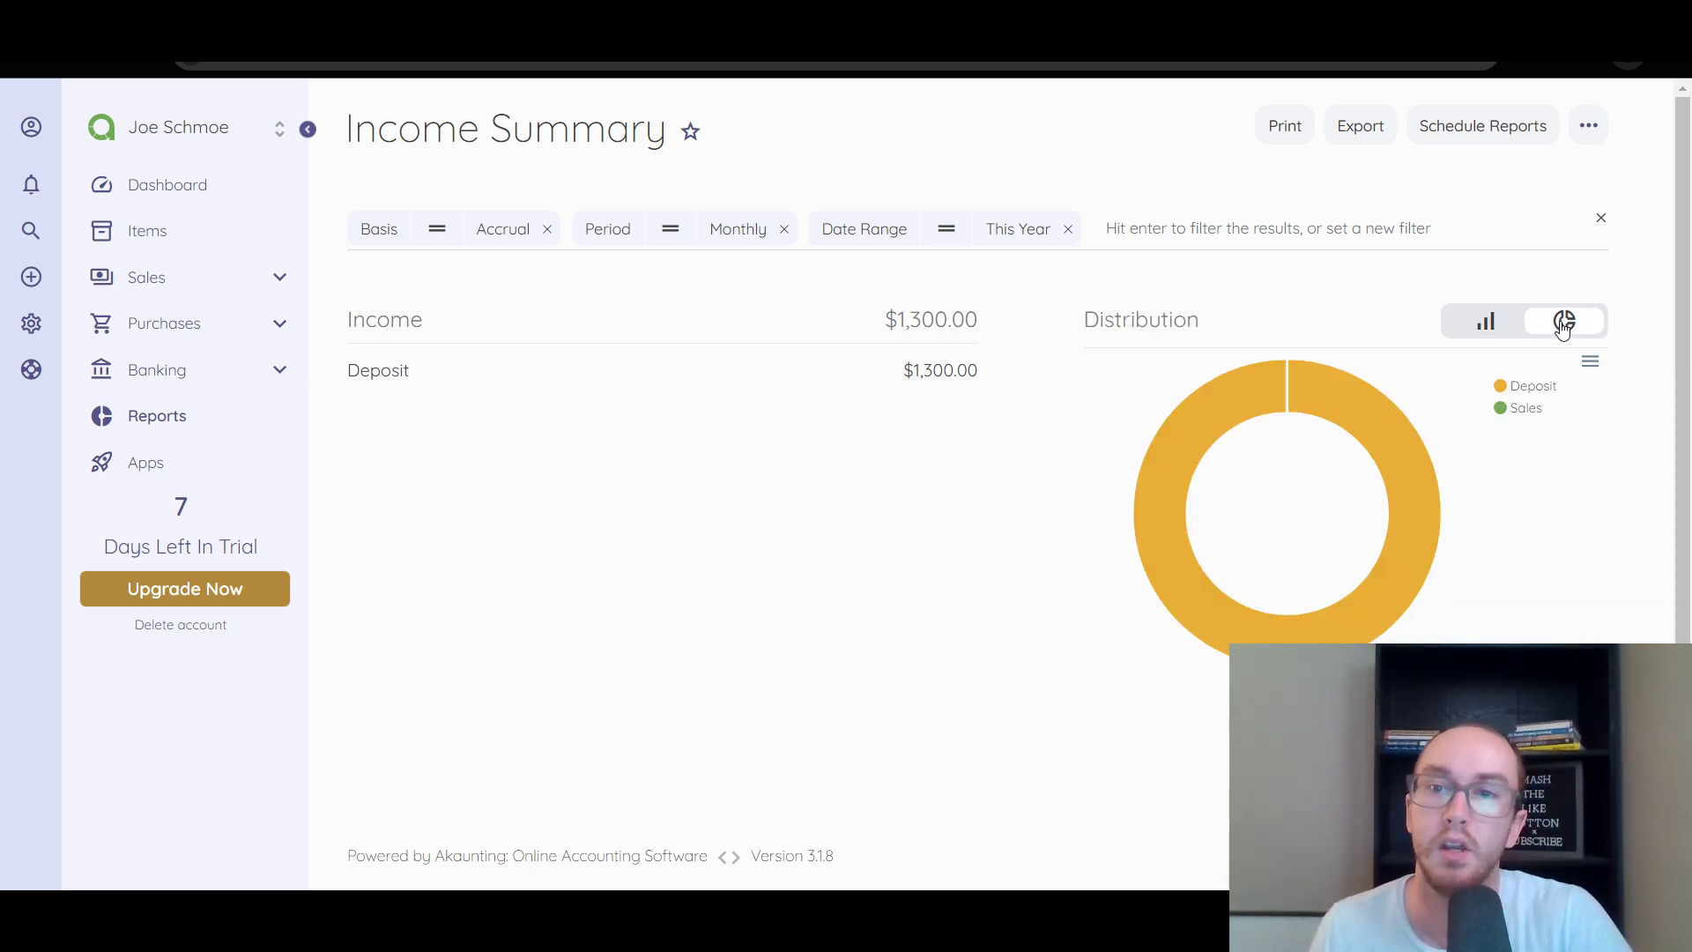
left_click(1489, 324)
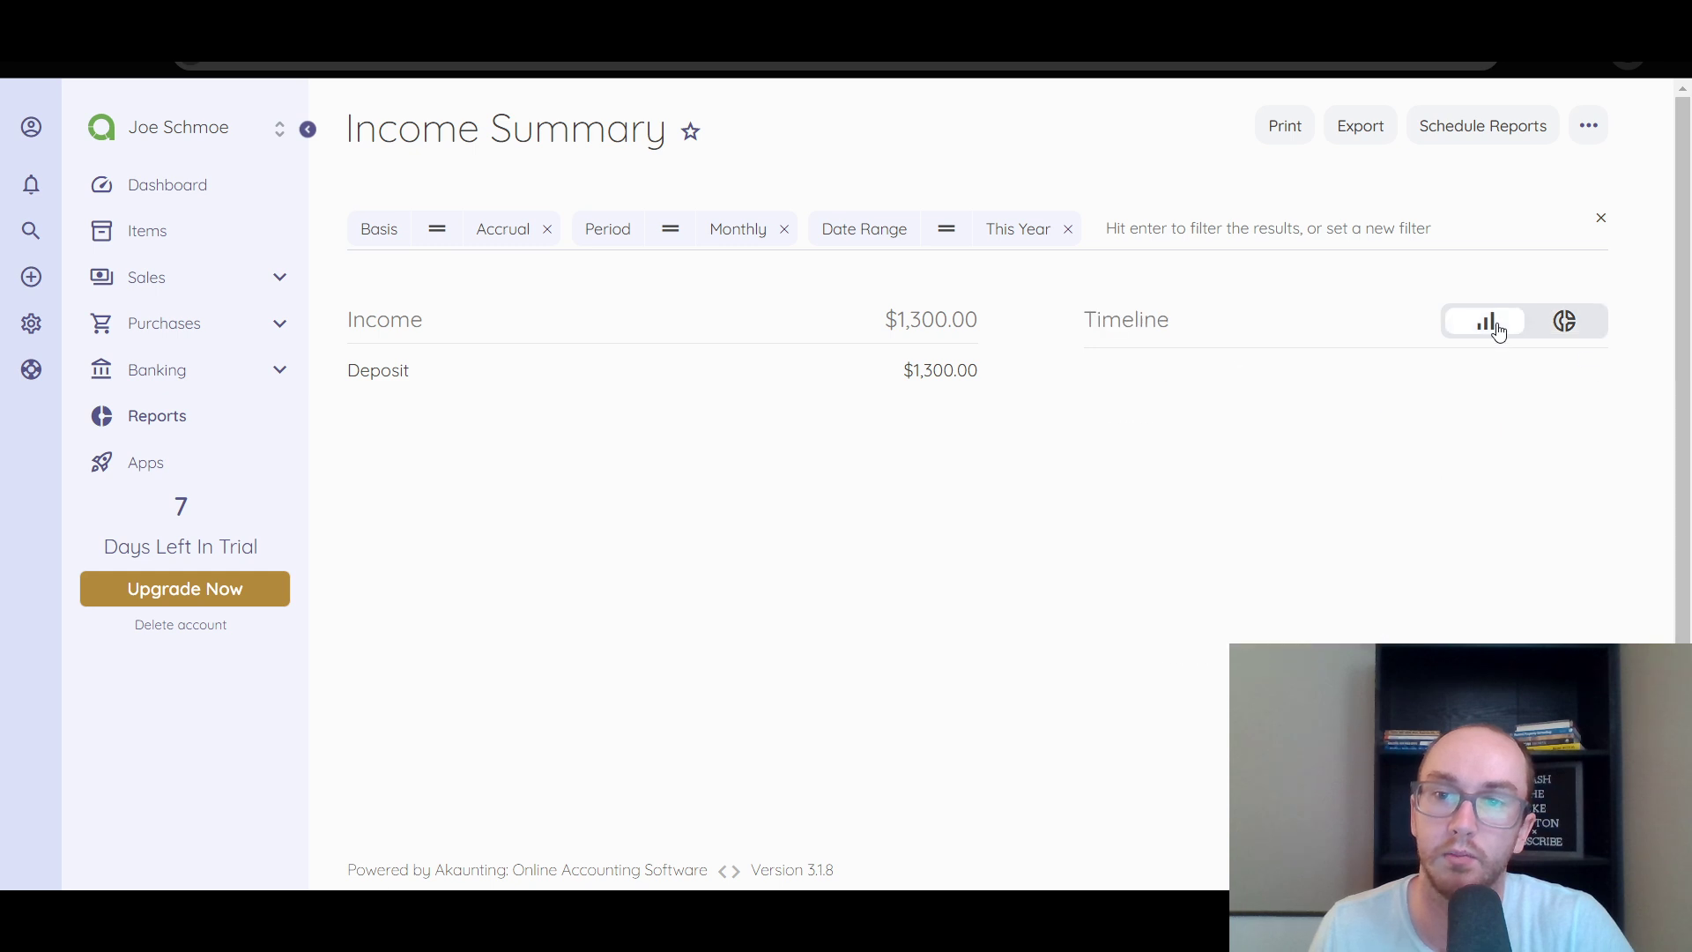
left_click(1562, 323)
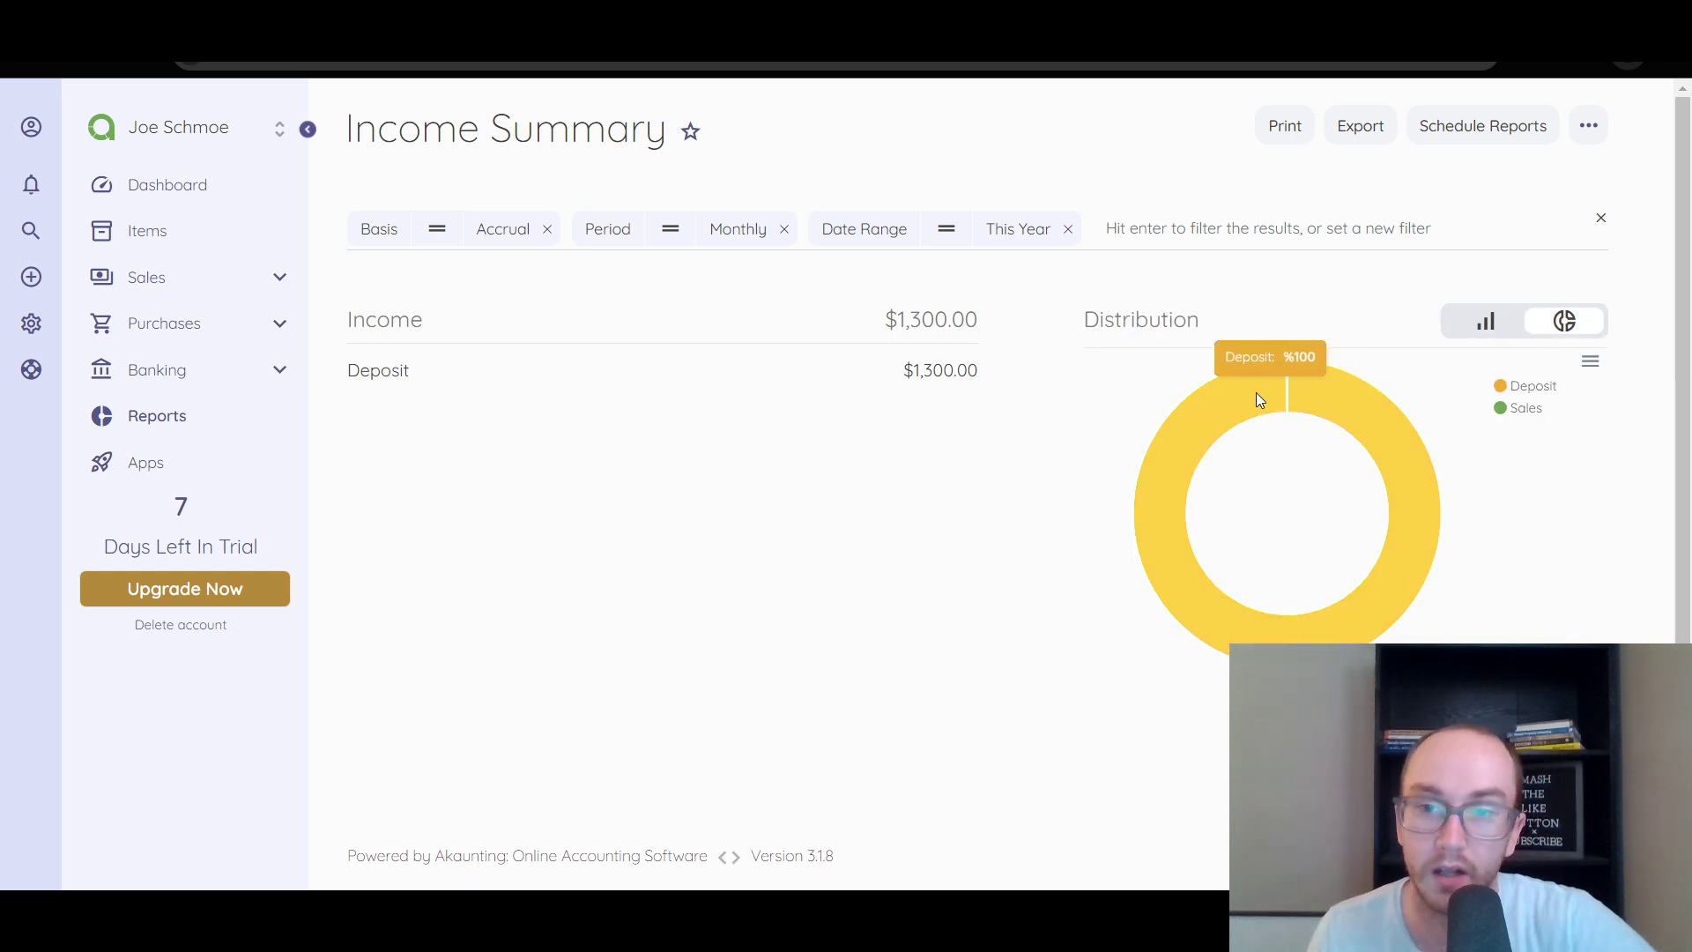
left_click(1483, 333)
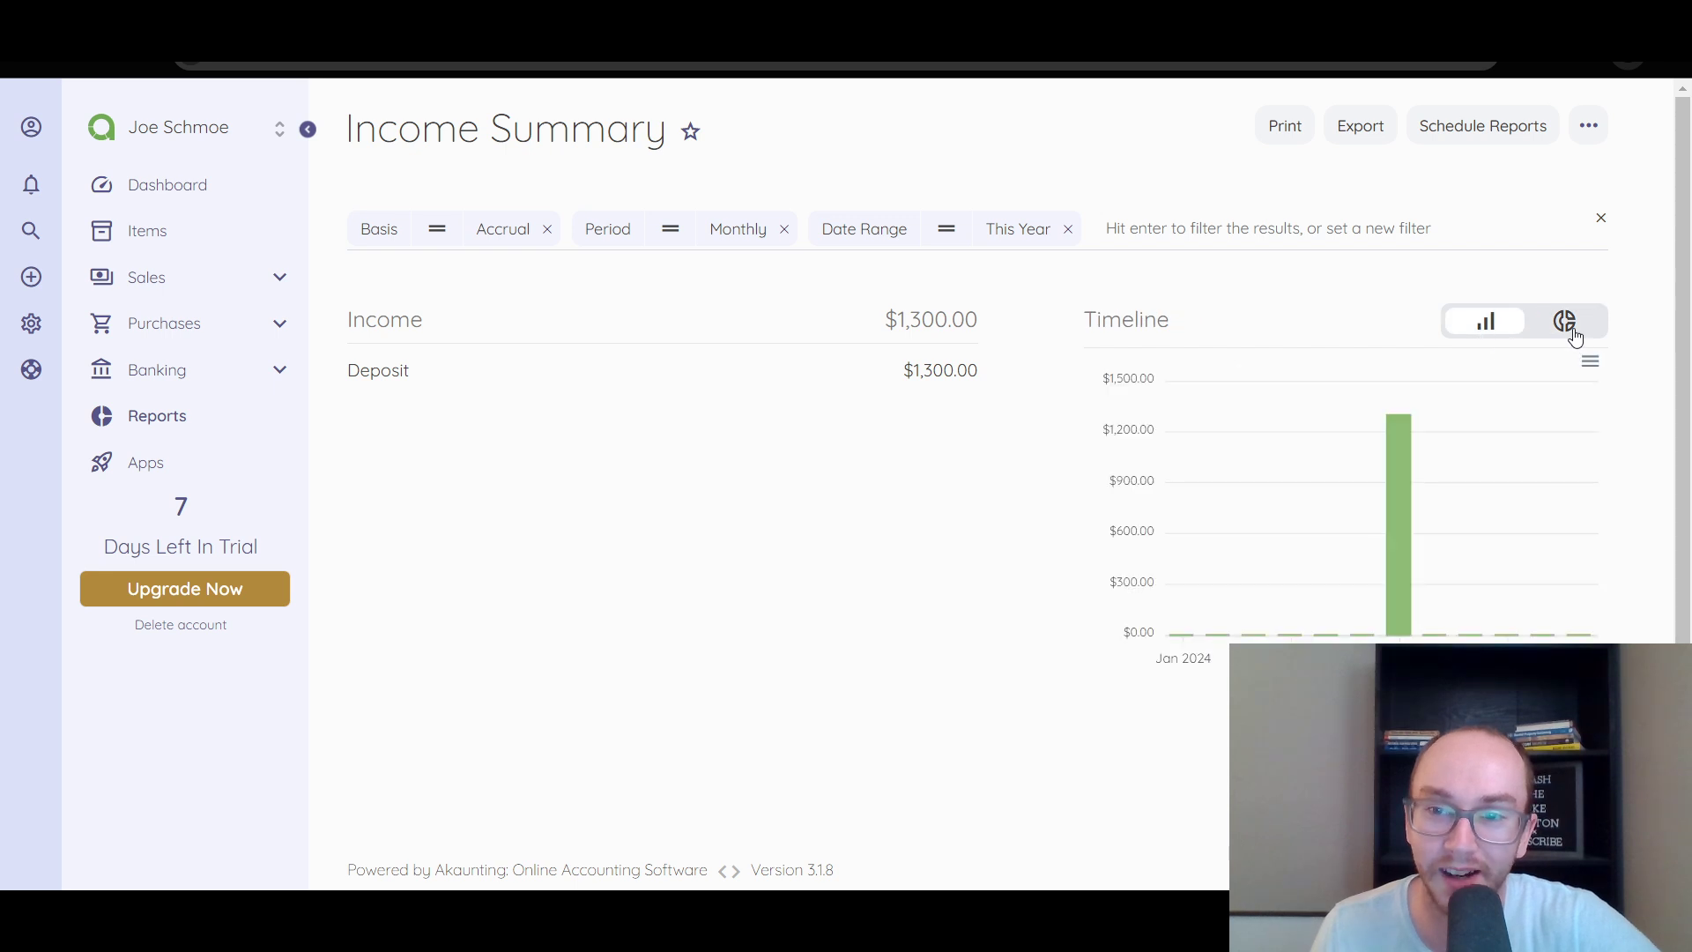
left_click(1569, 323)
left_click(1491, 326)
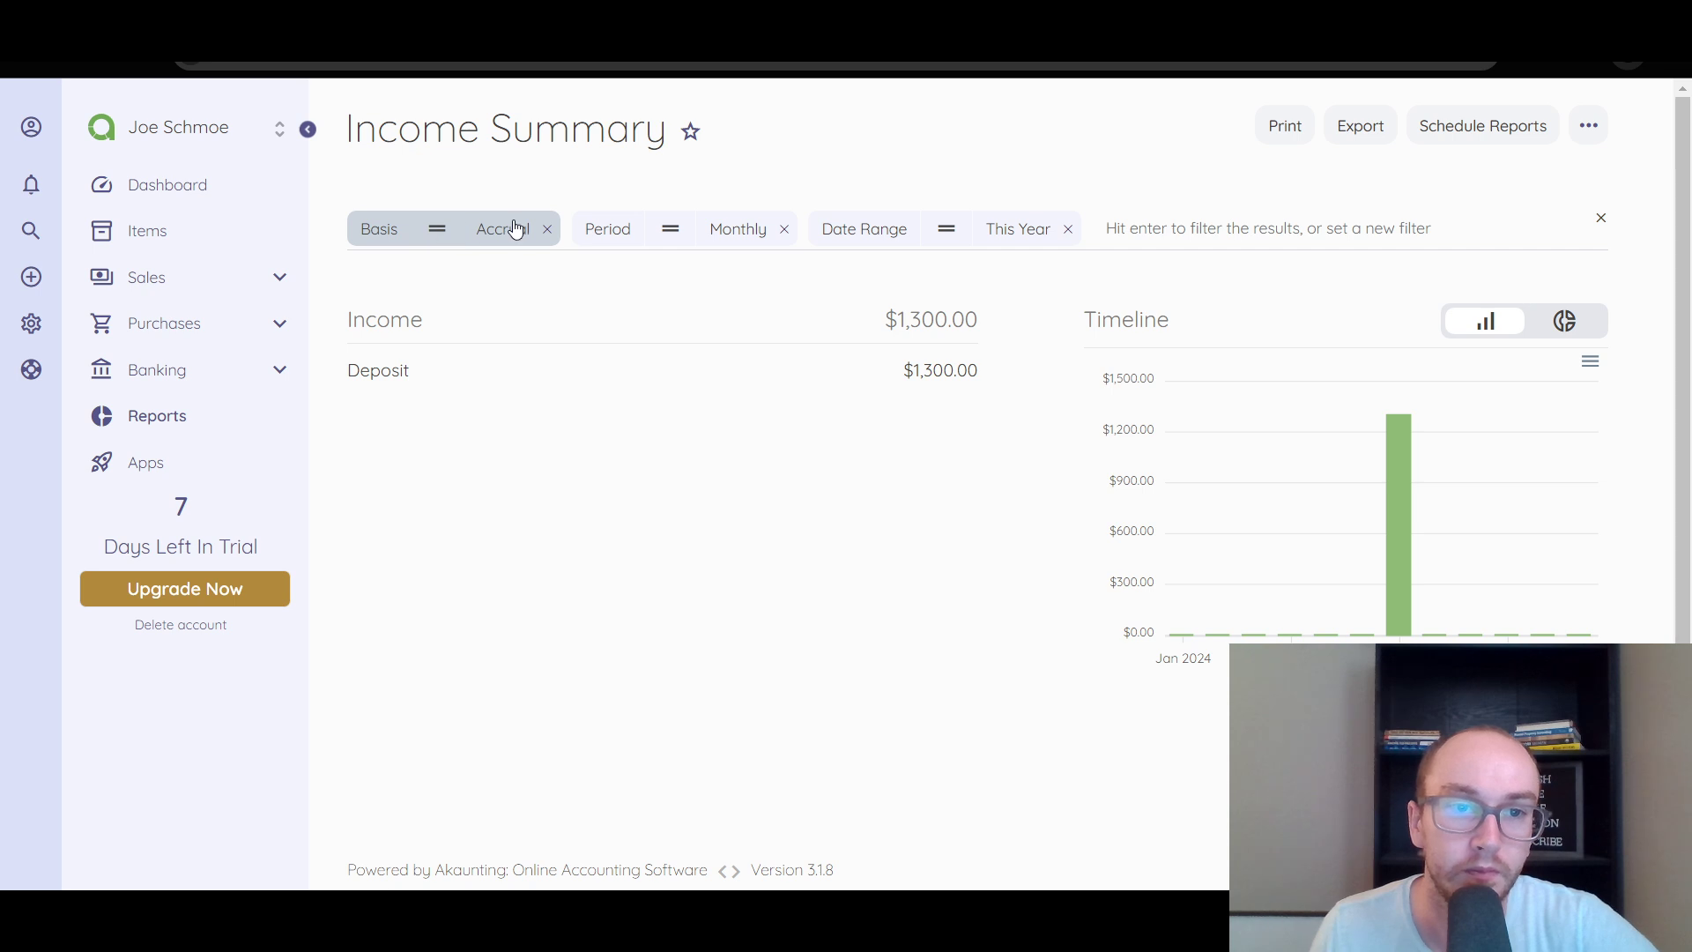
left_click(1093, 233)
left_click(1059, 199)
left_click(1116, 221)
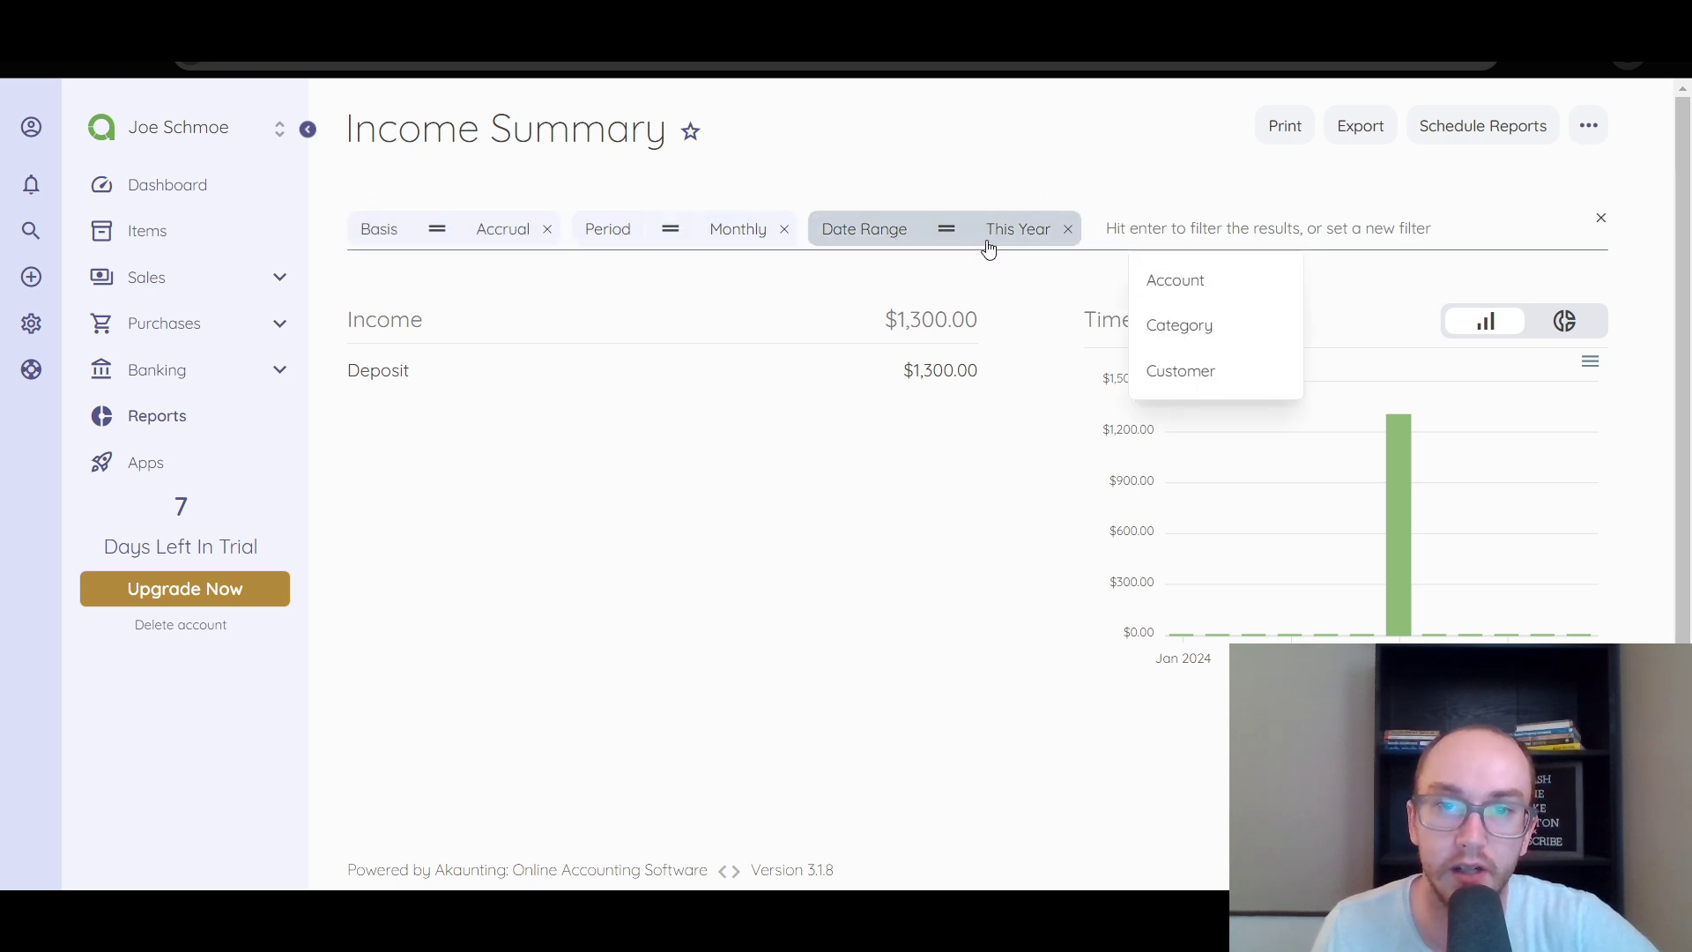
left_click(1187, 339)
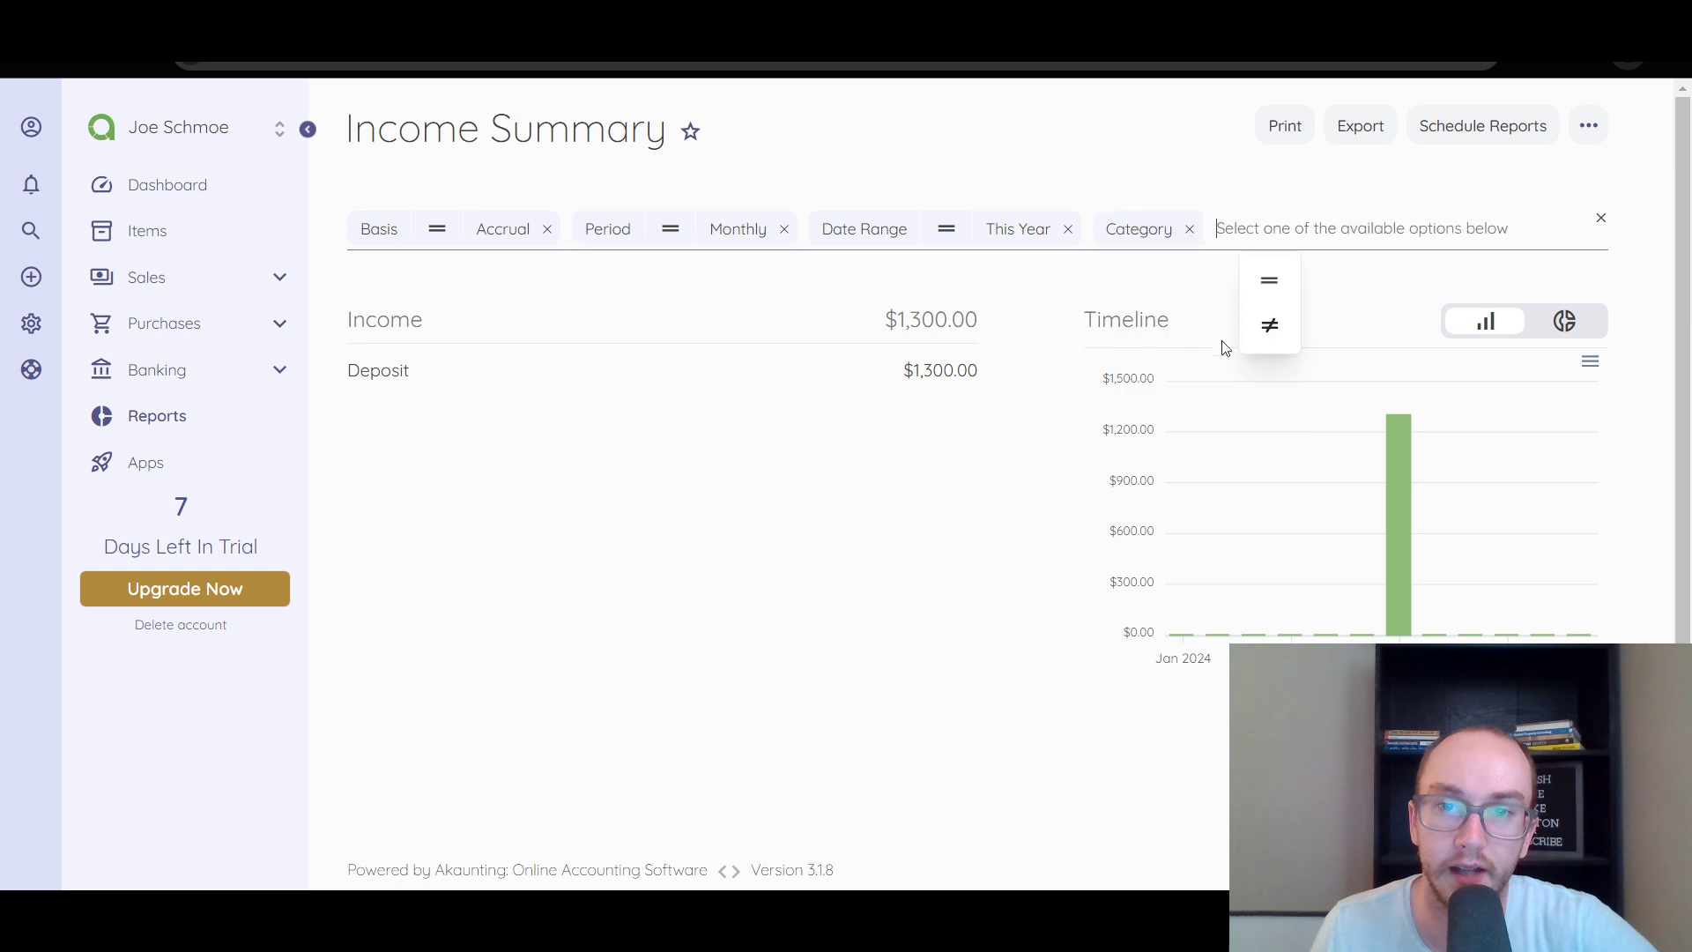
left_click(1270, 279)
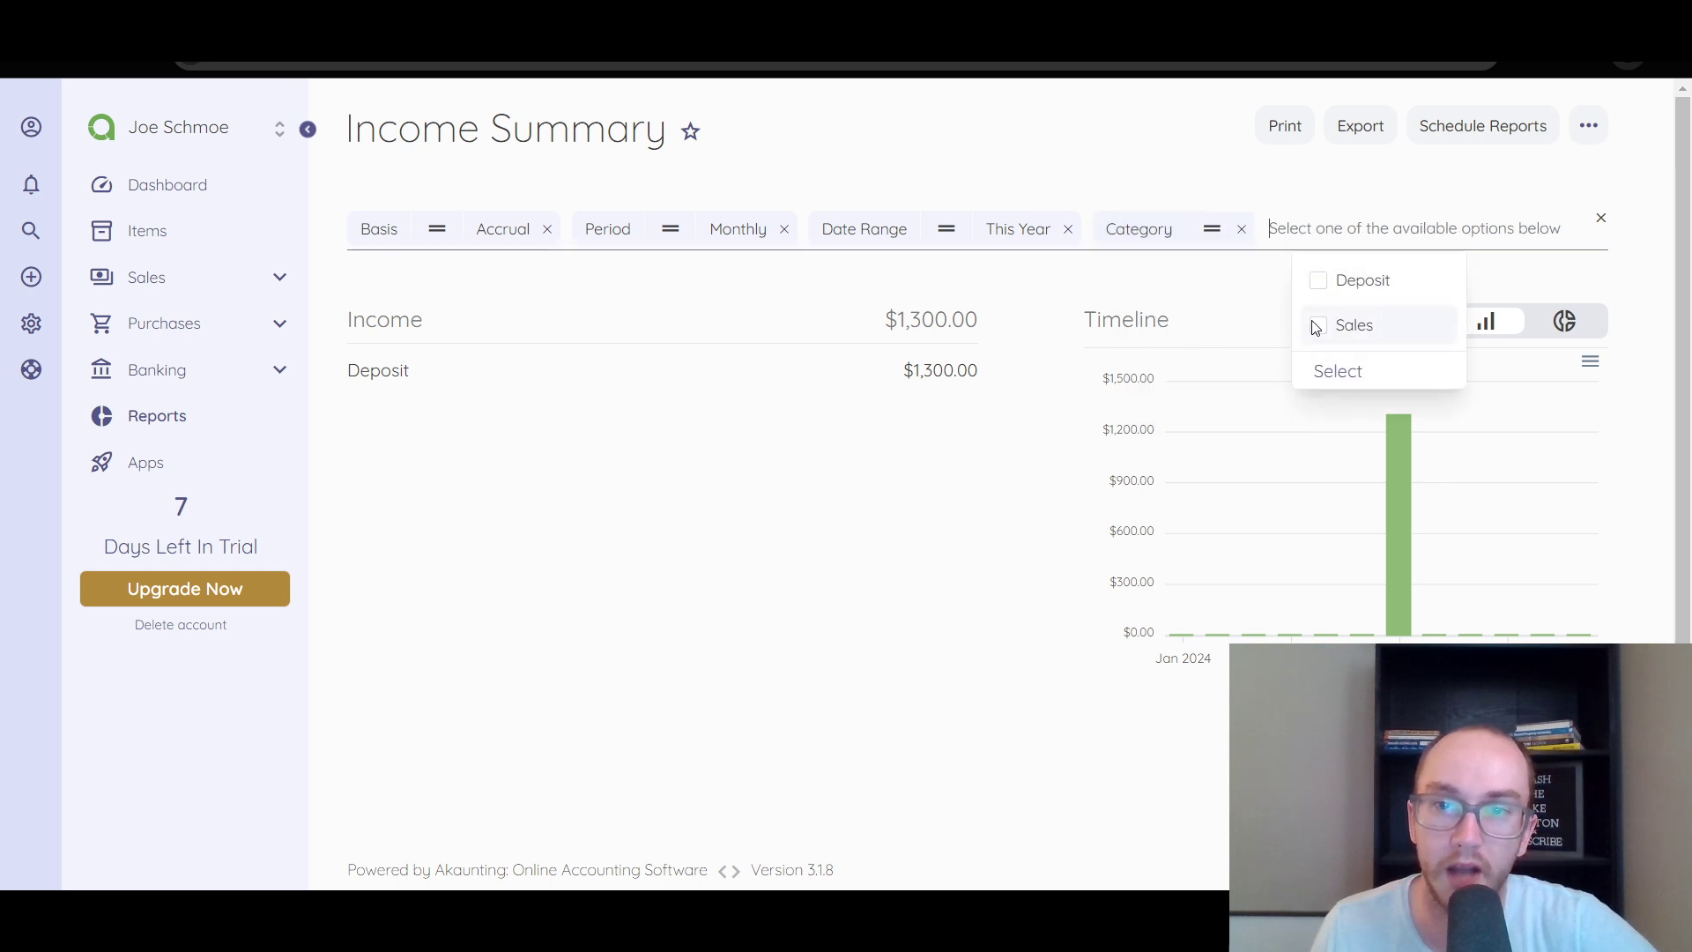
left_click(1240, 229)
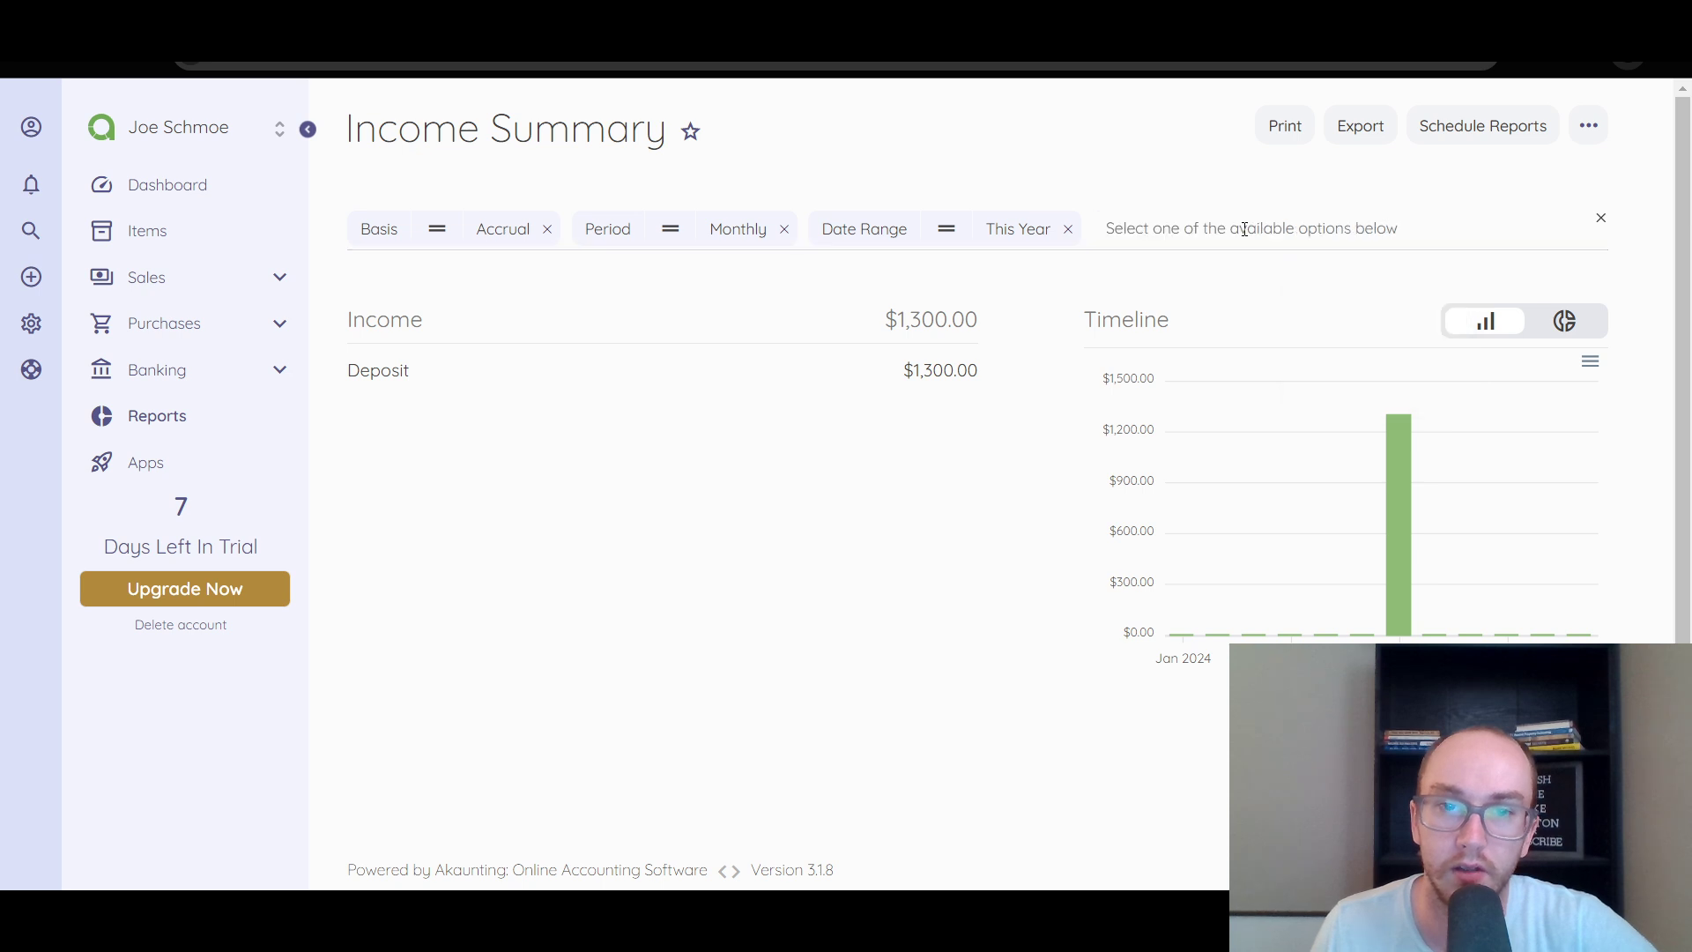
Step: Replace the Income Summary report's Date Range filter with one set to Year to Date
left_click(1067, 229)
left_click(990, 229)
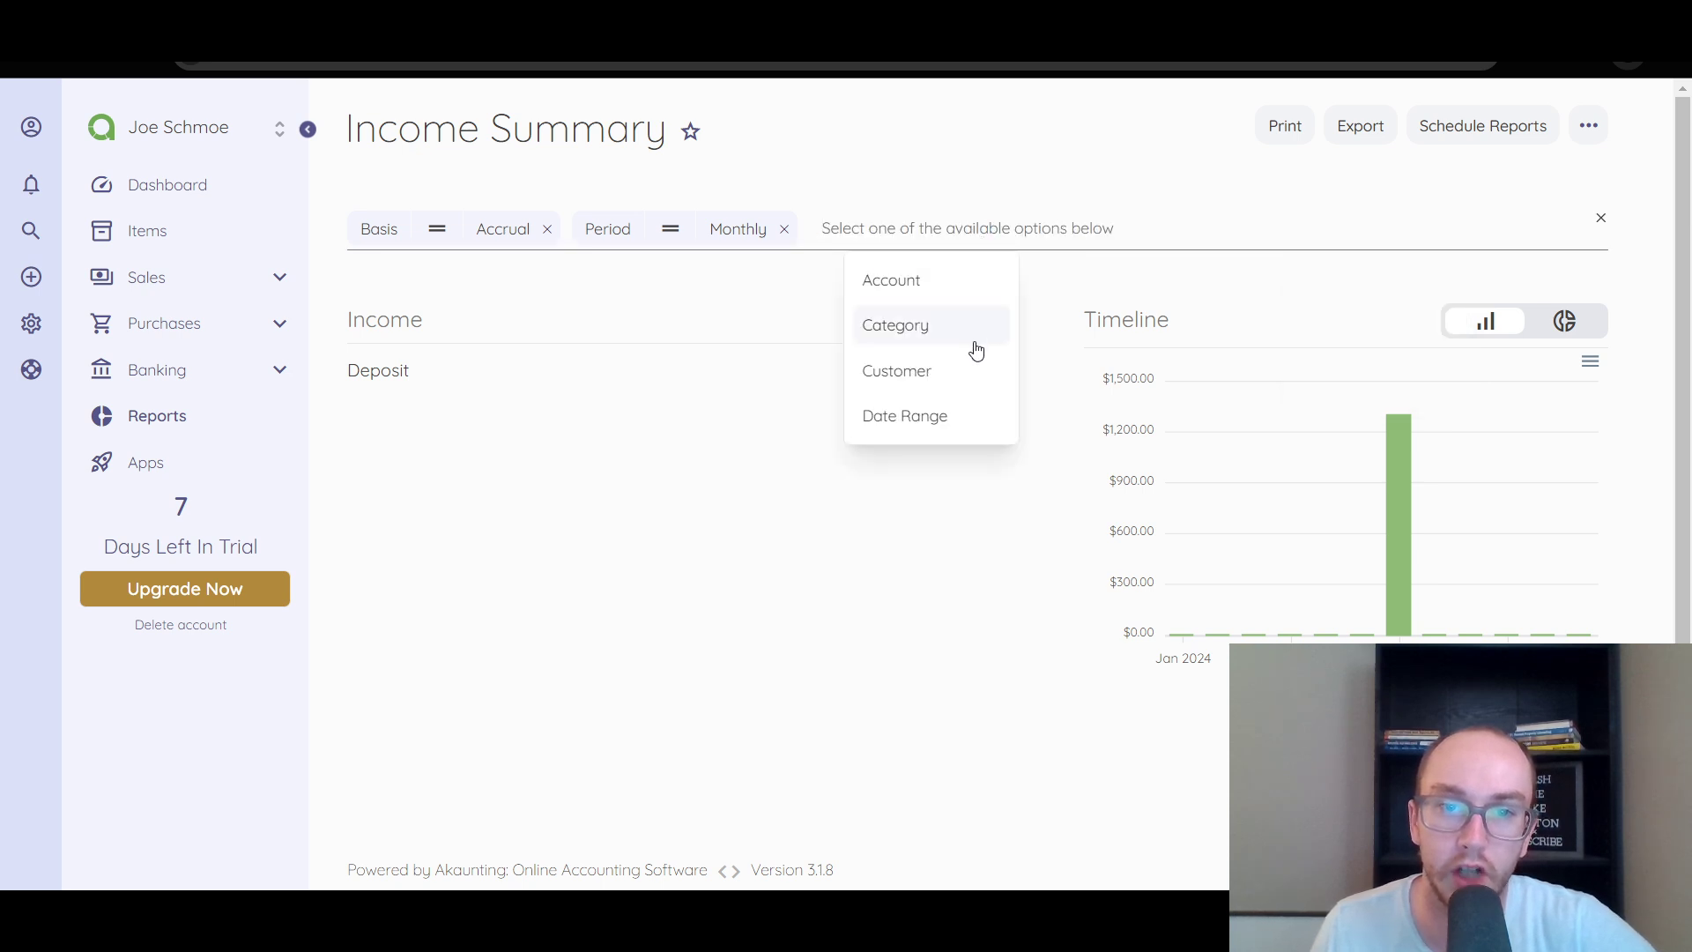
left_click(955, 420)
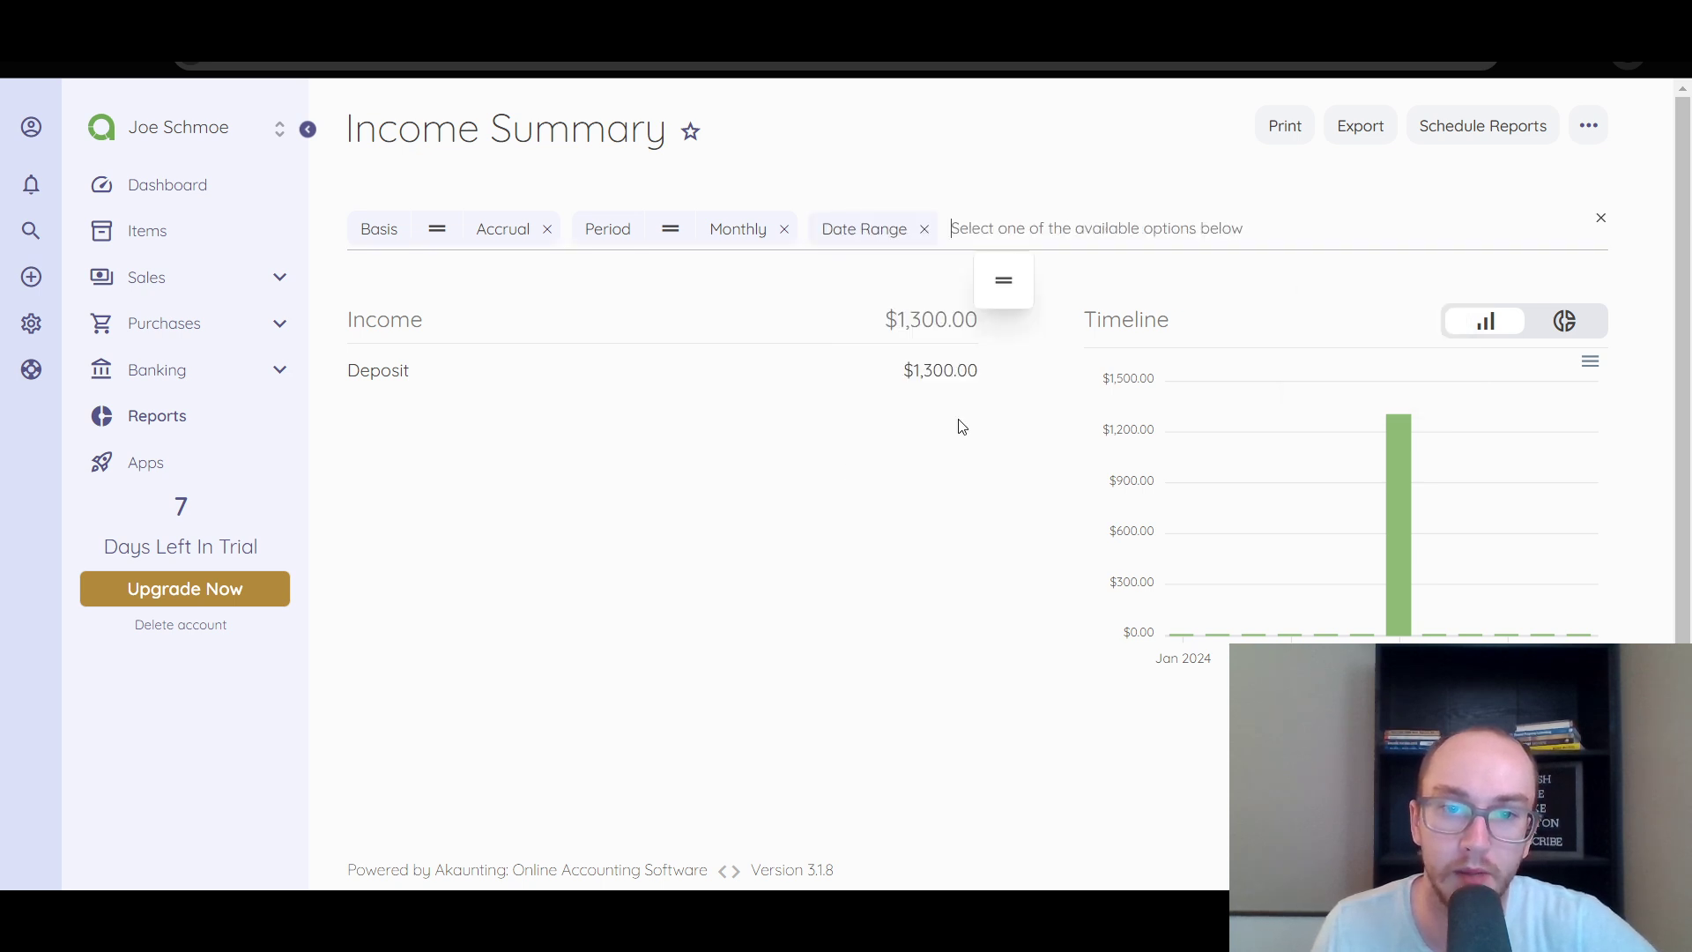
left_click(1001, 284)
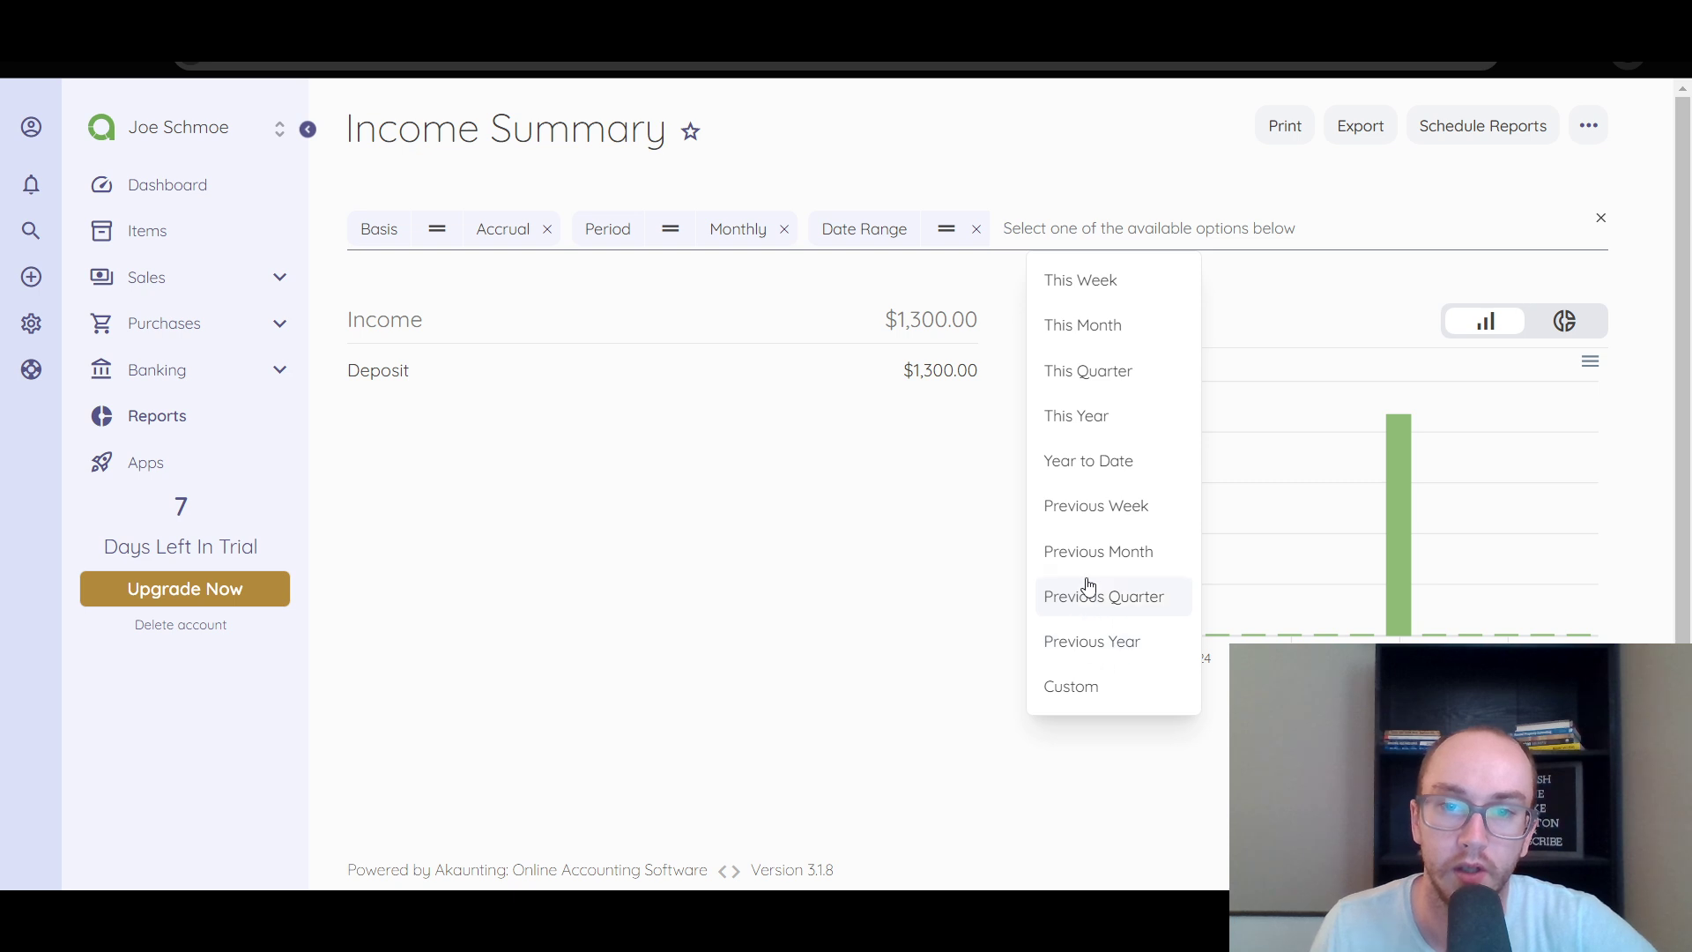
left_click(1106, 472)
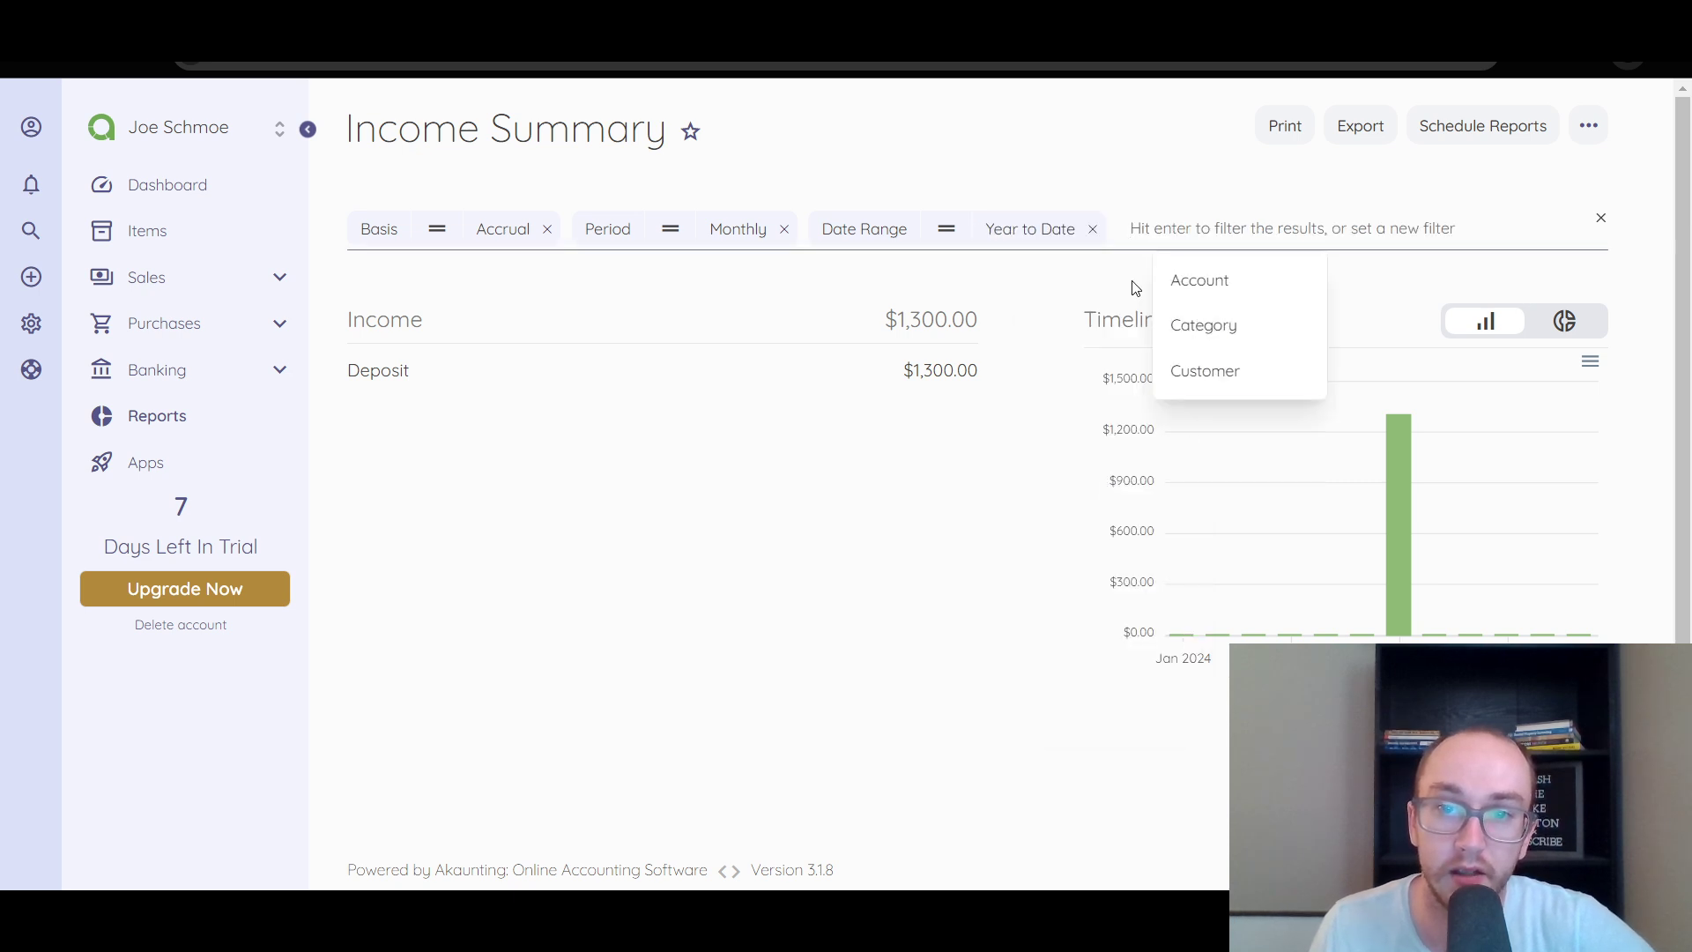
Step: Replace the Income Summary report's Basis, Period and Date Range filters with a single Basis filter set to Cash
left_click(1091, 229)
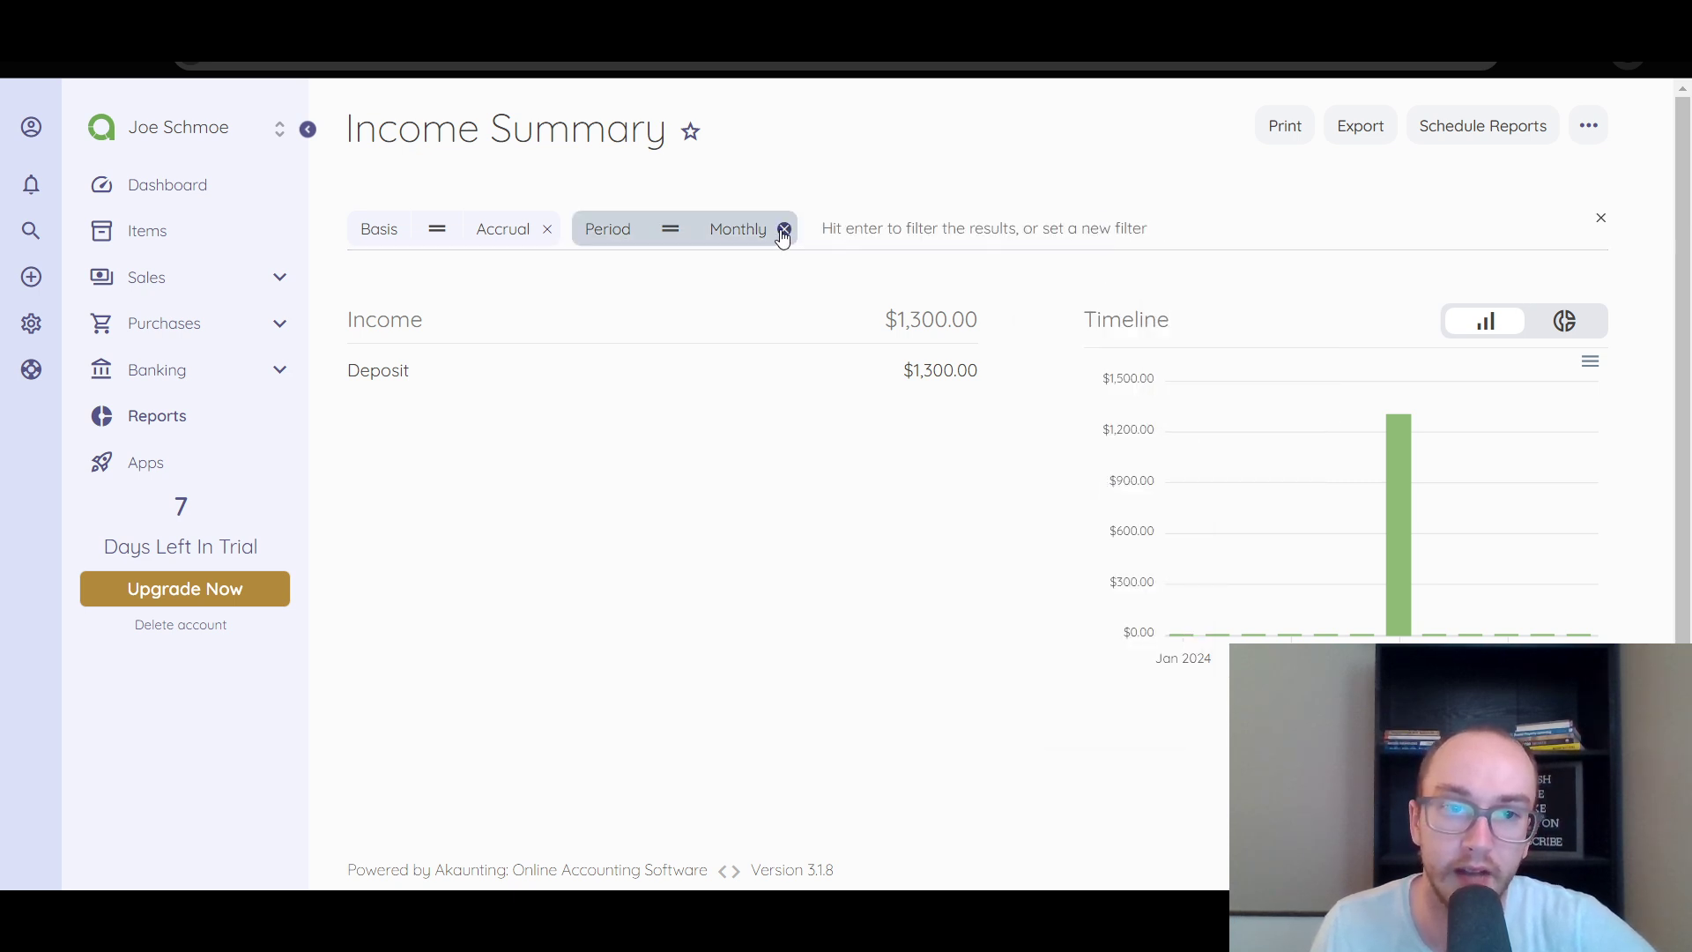
left_click(784, 230)
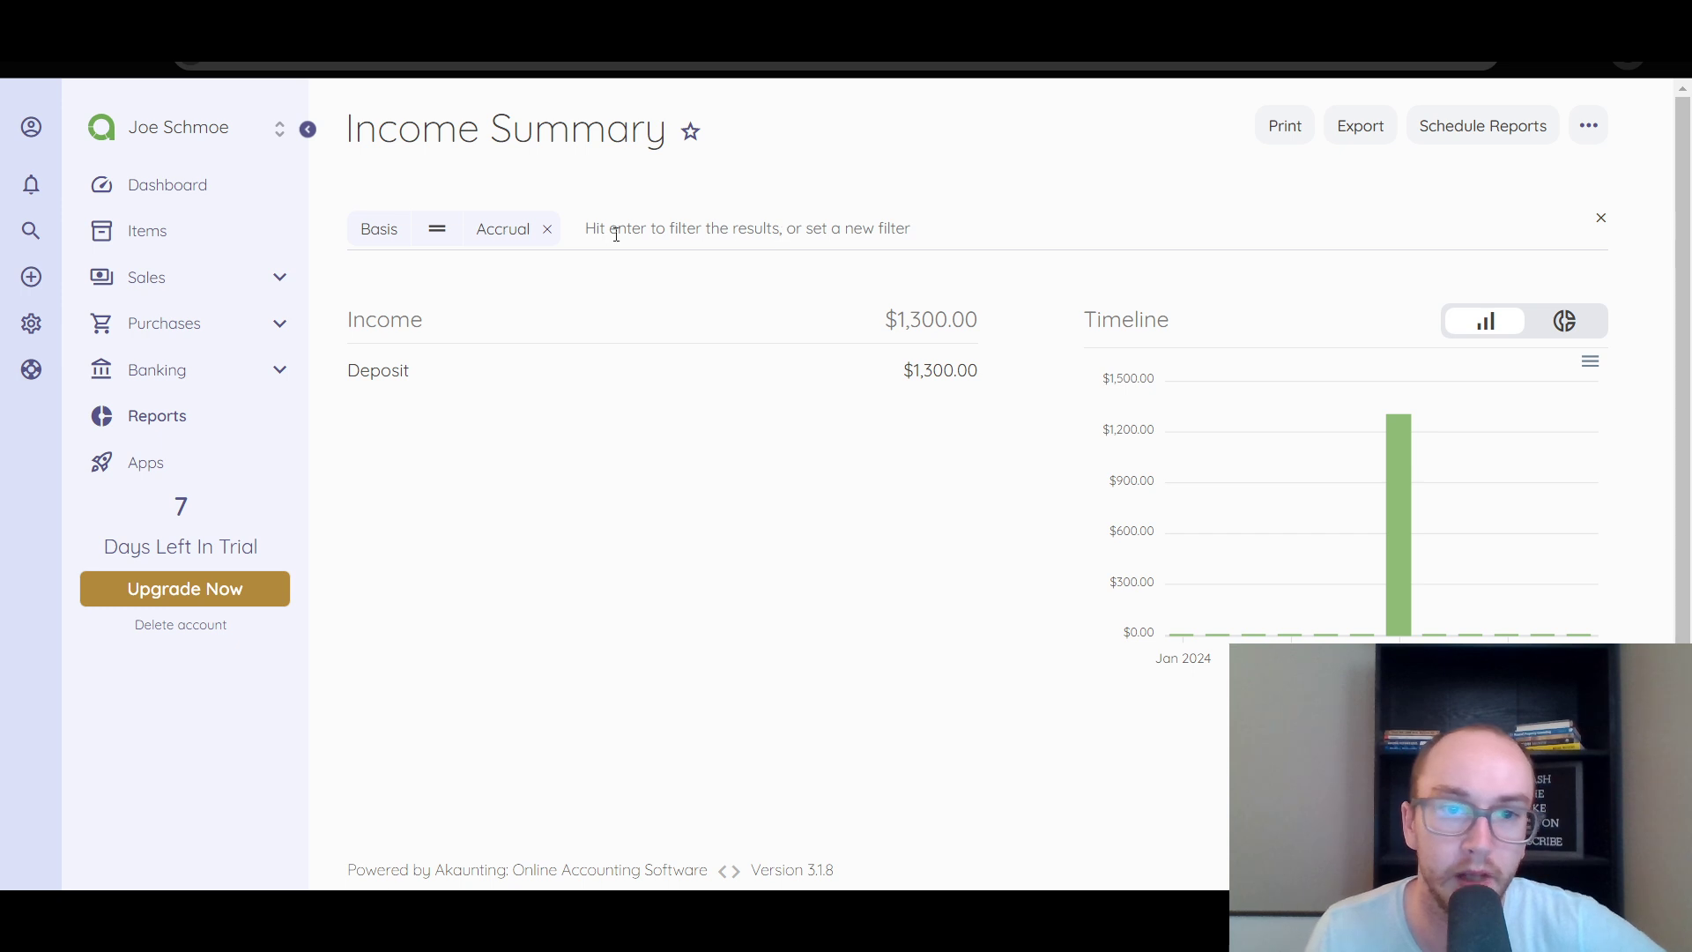
left_click(548, 230)
left_click(581, 231)
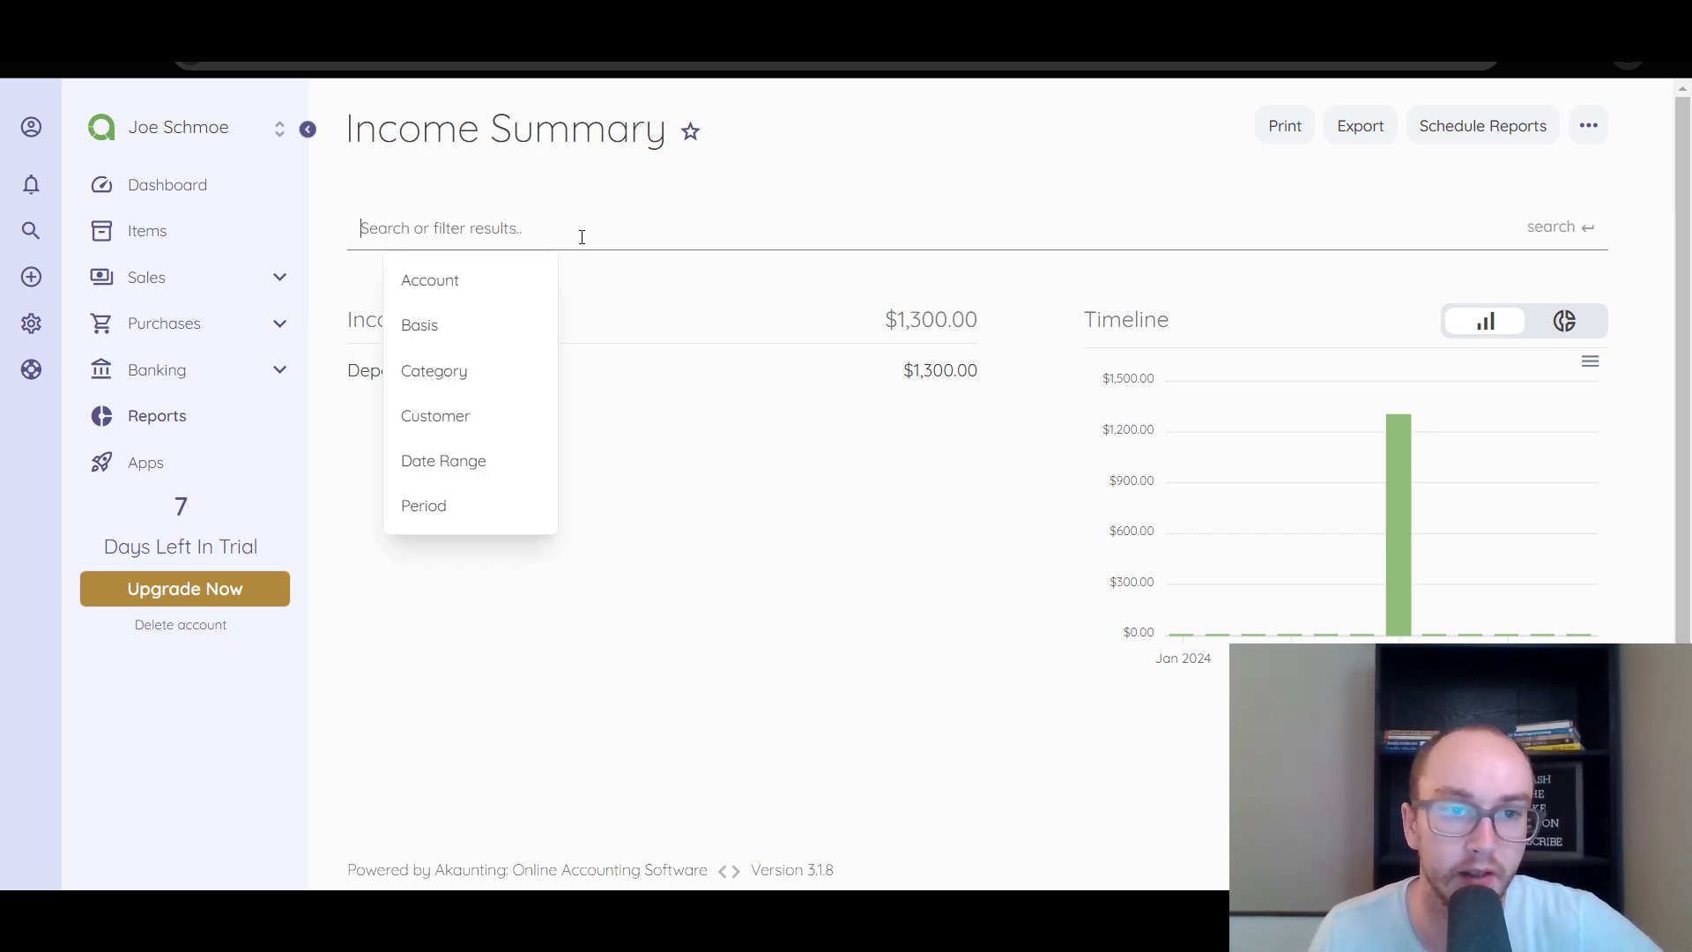
left_click(531, 320)
left_click(494, 281)
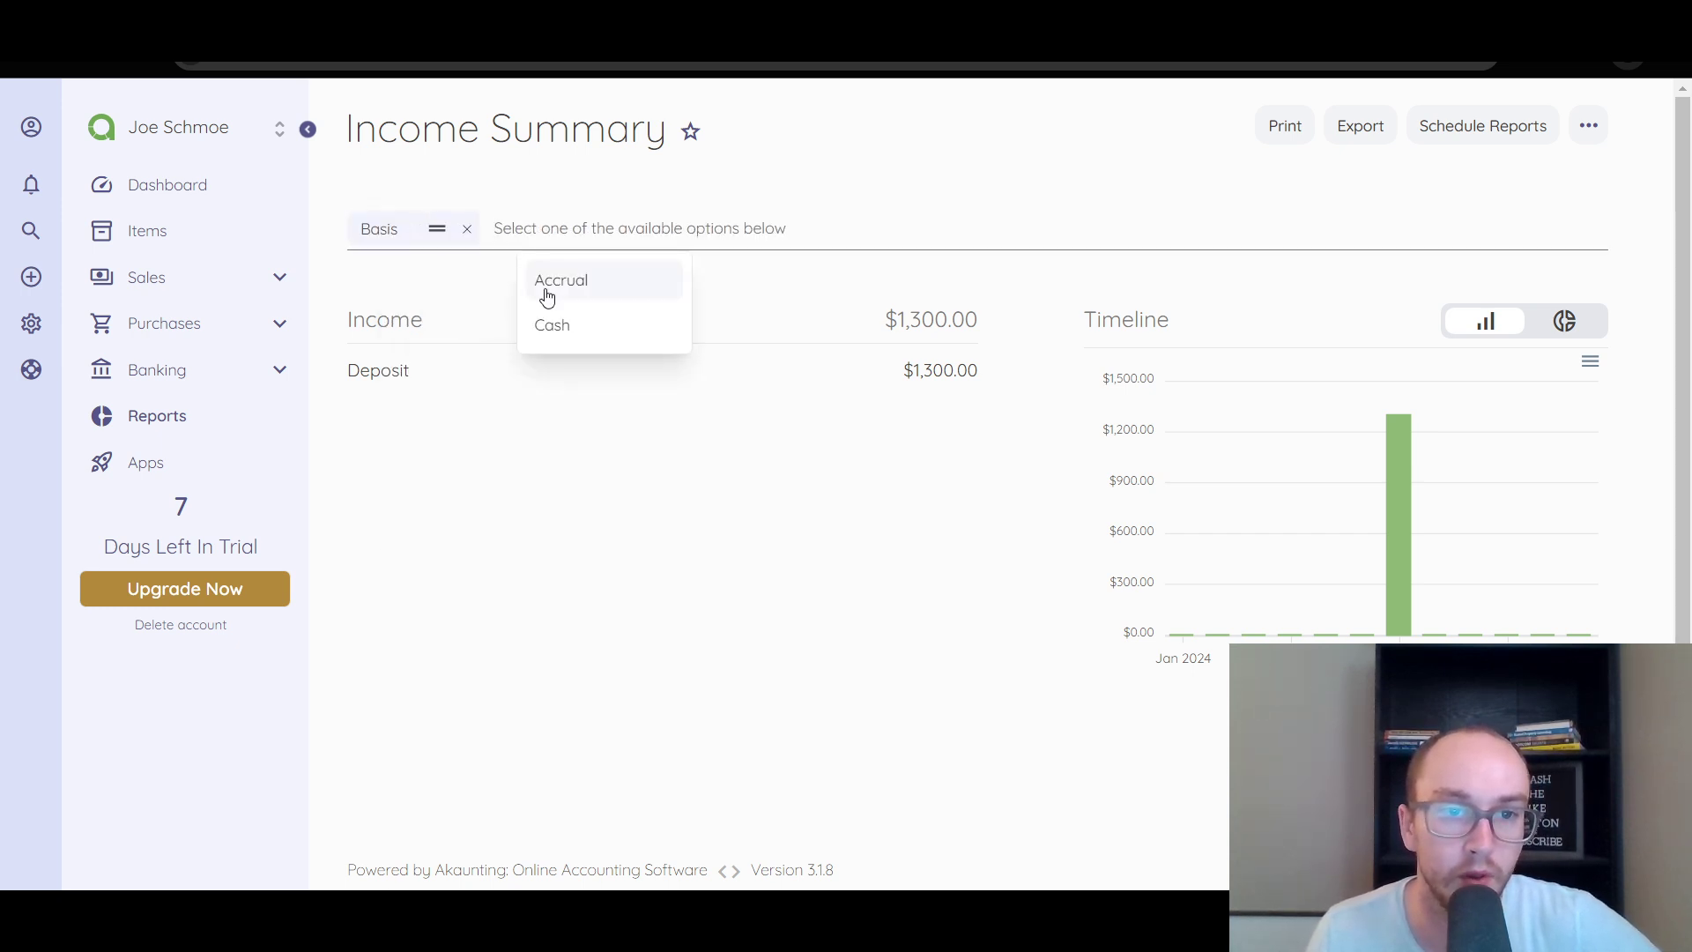
left_click(568, 326)
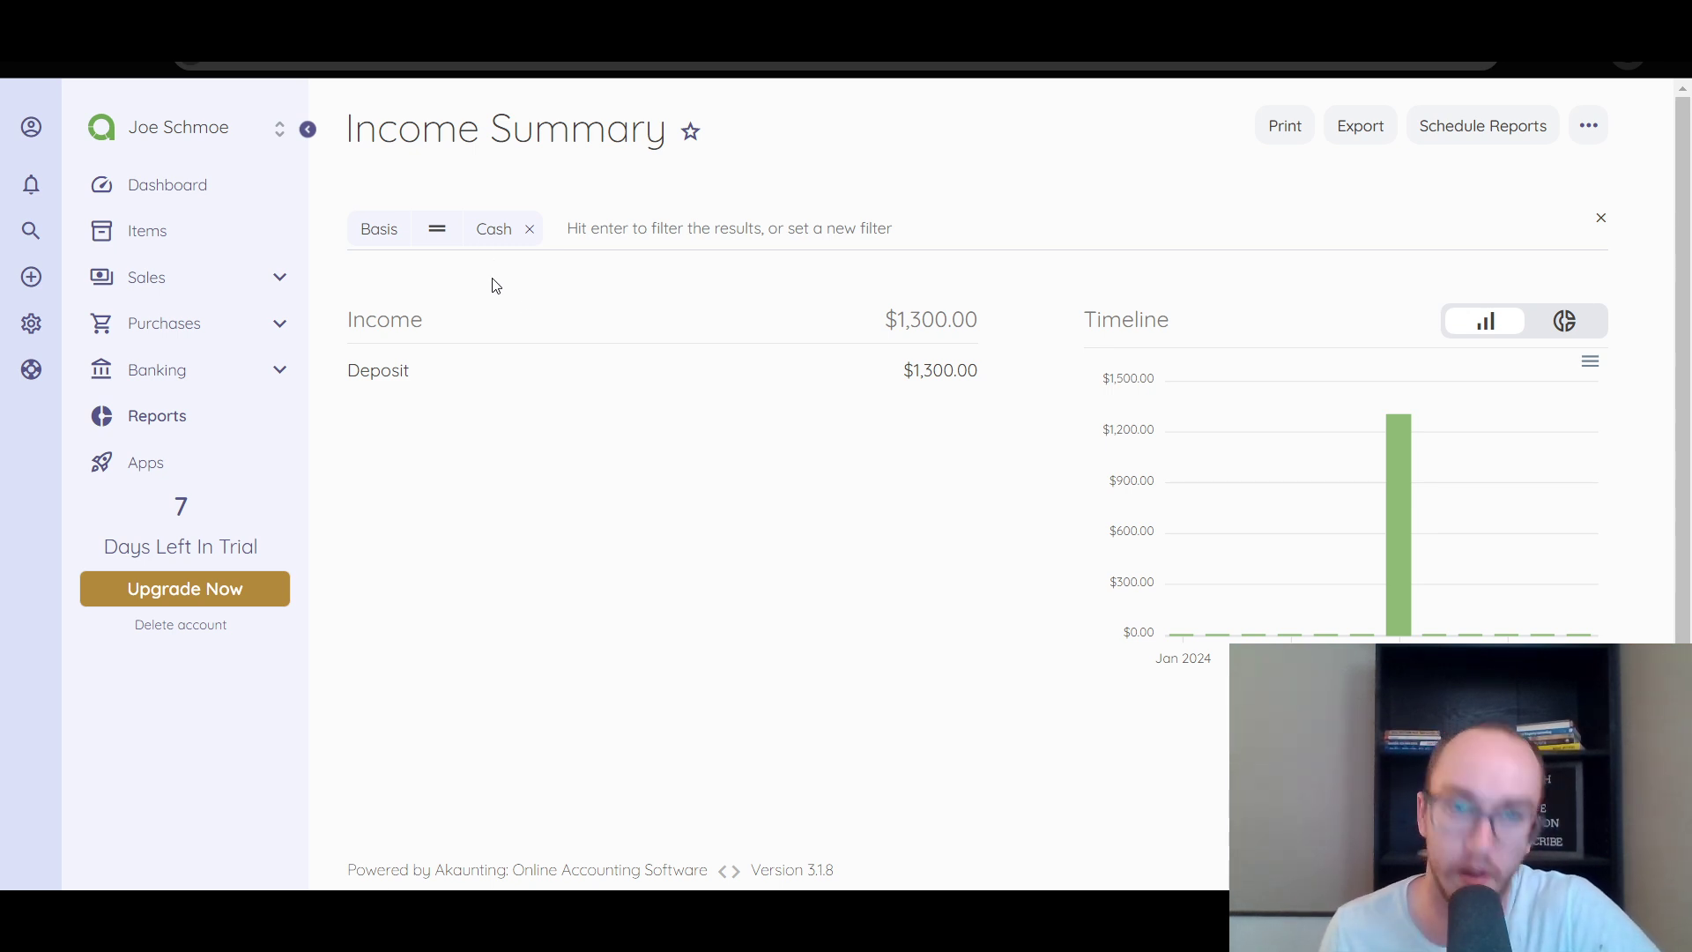
Step: Try to add a Customer filter to the Income Summary report
left_click(566, 243)
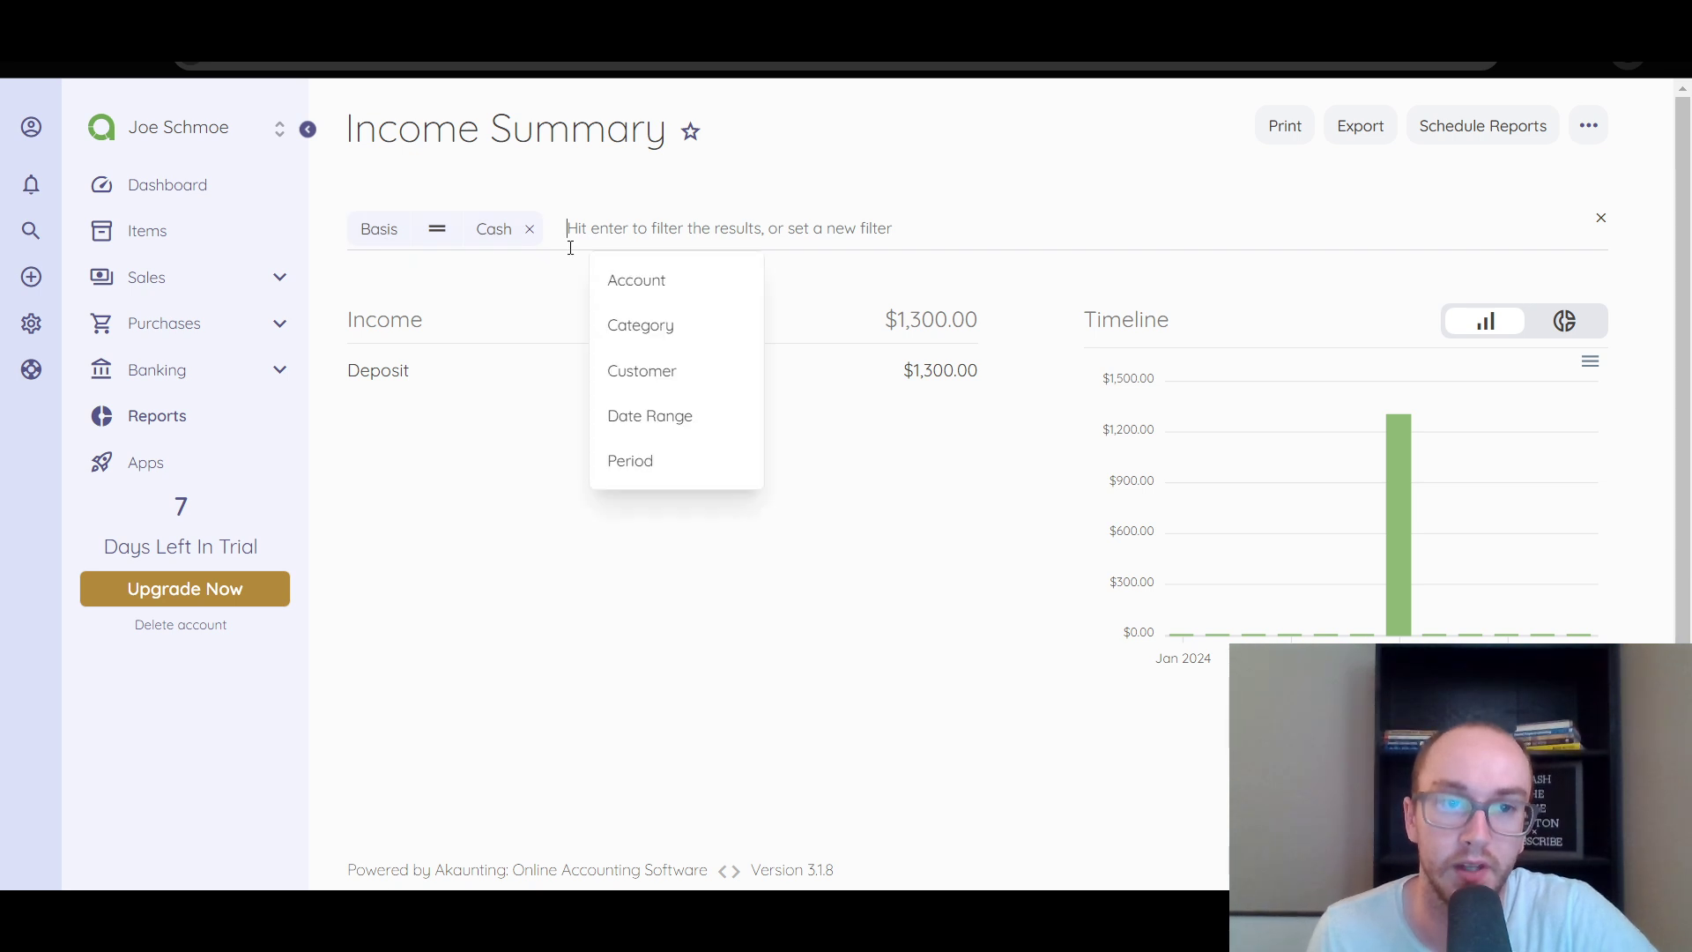
left_click(691, 368)
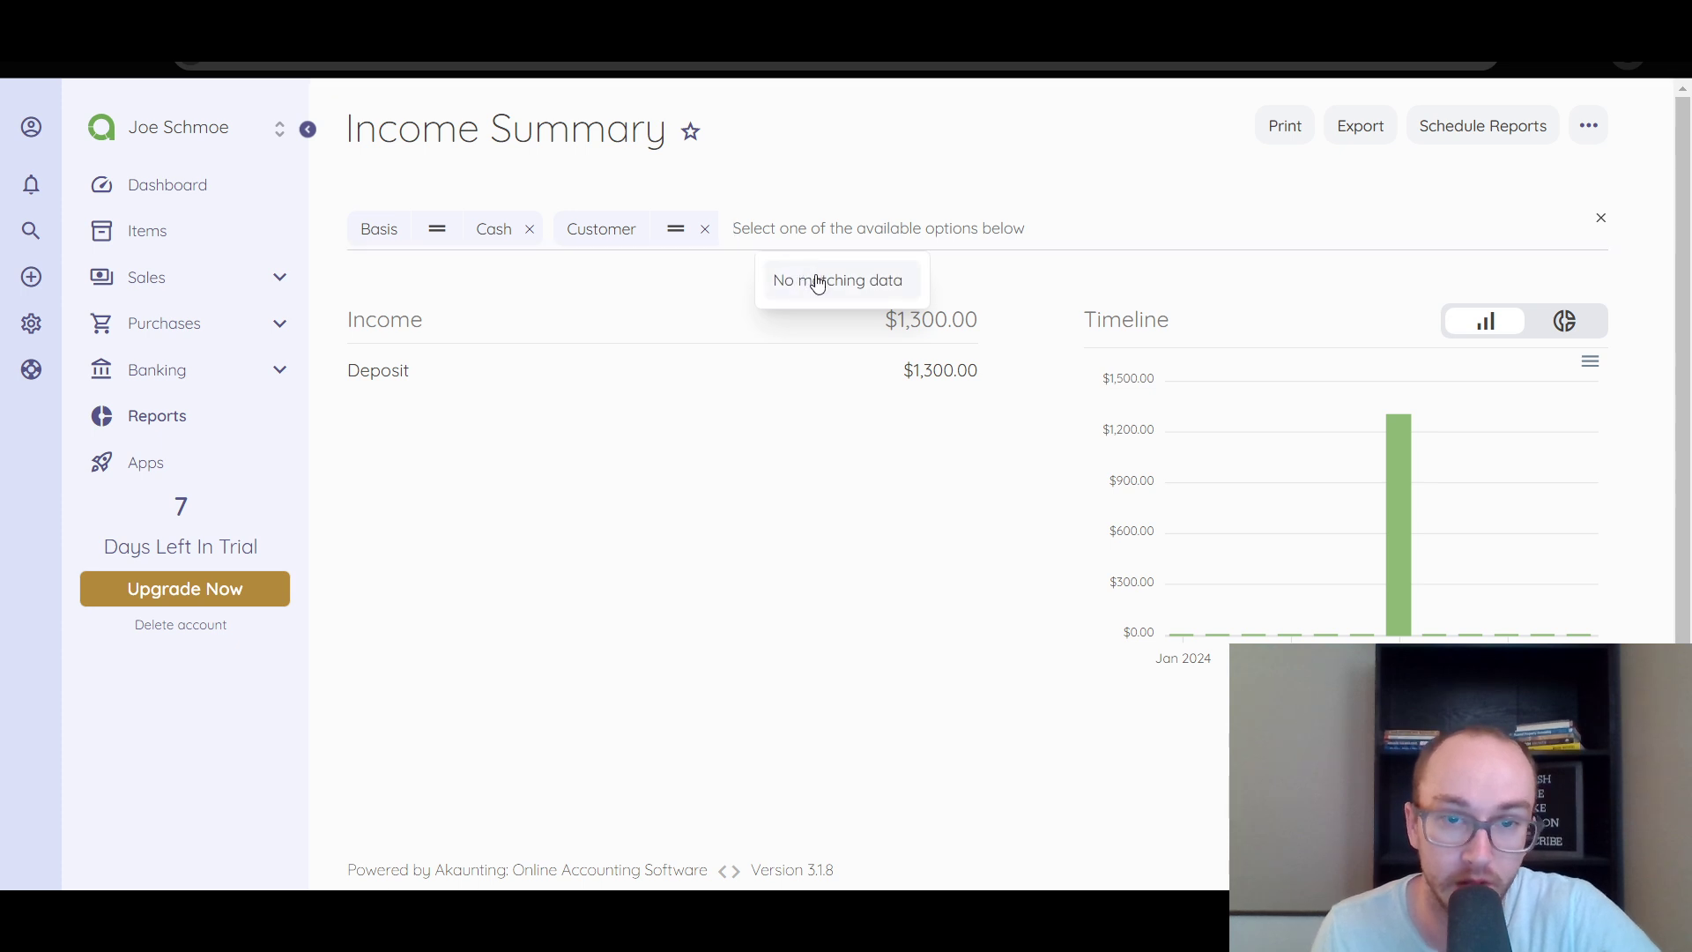
left_click(705, 230)
Step: Add a Period filter set to Monthly to the Income Summary report
left_click(599, 238)
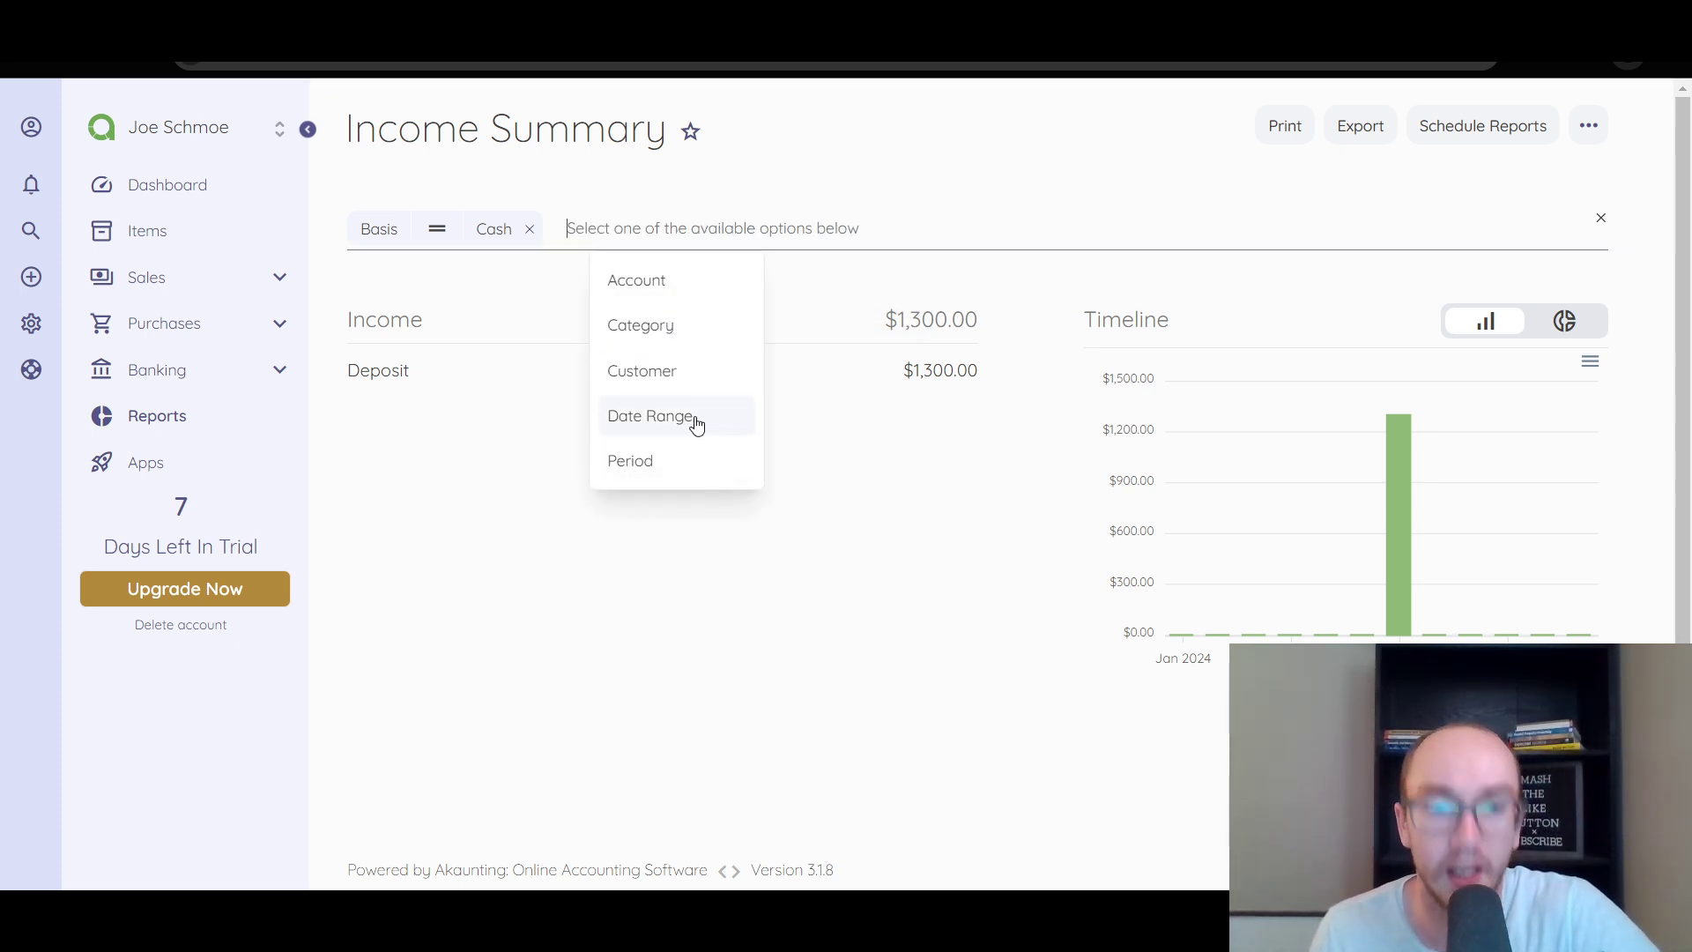
left_click(691, 464)
left_click(719, 280)
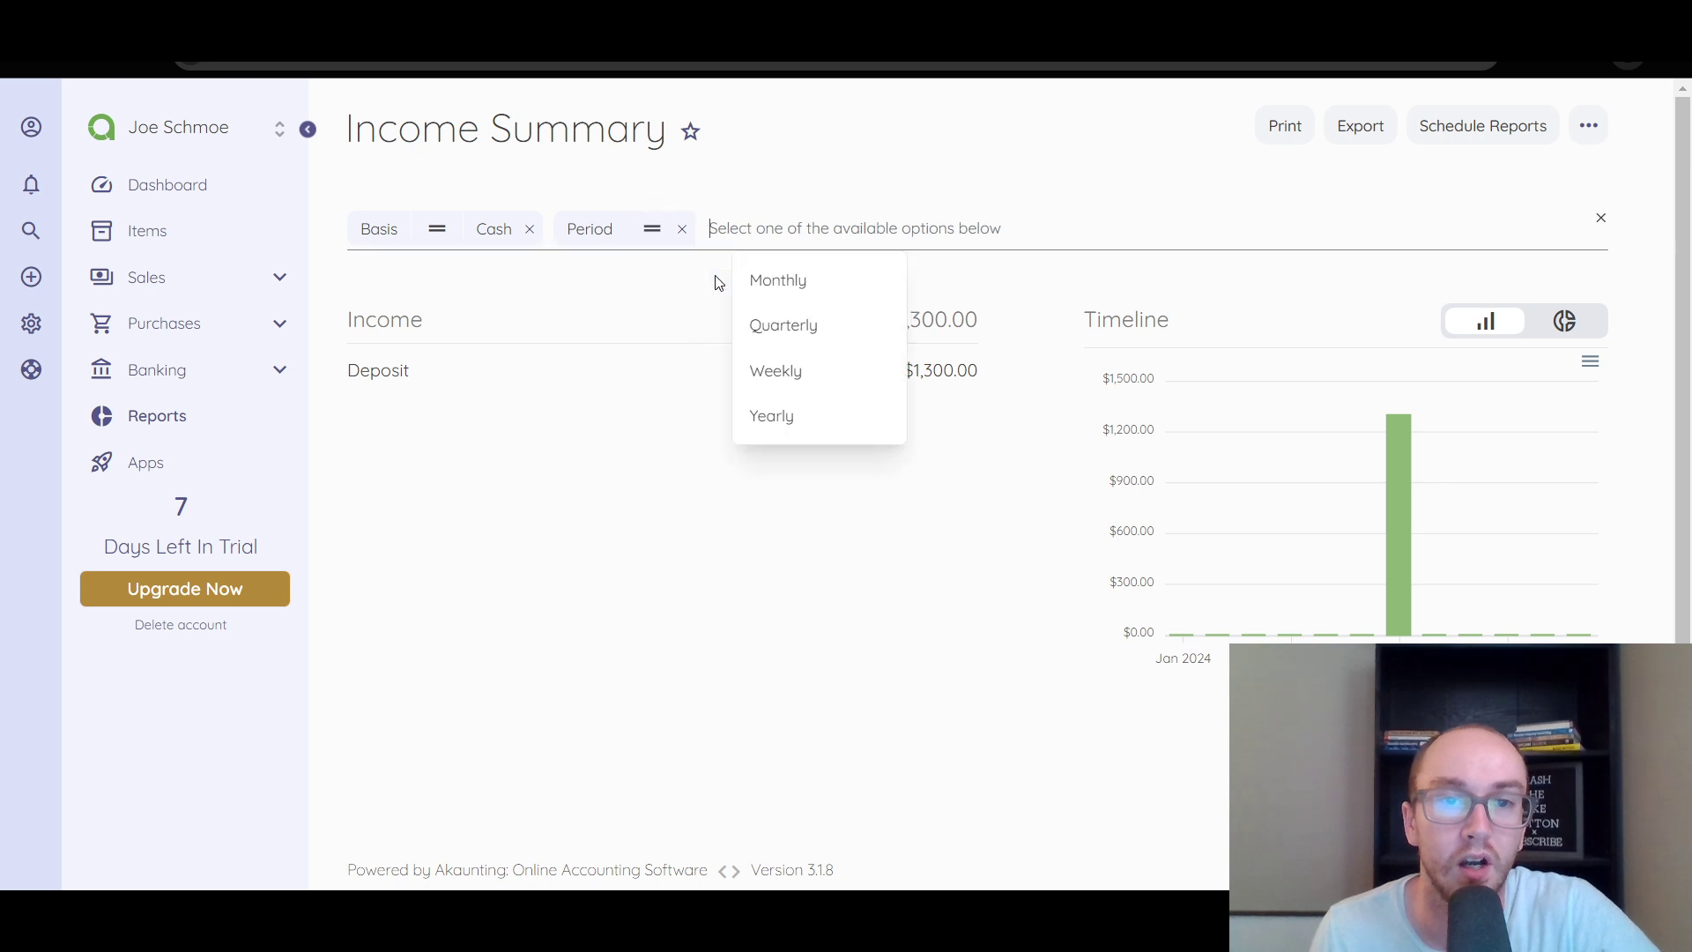
left_click(854, 278)
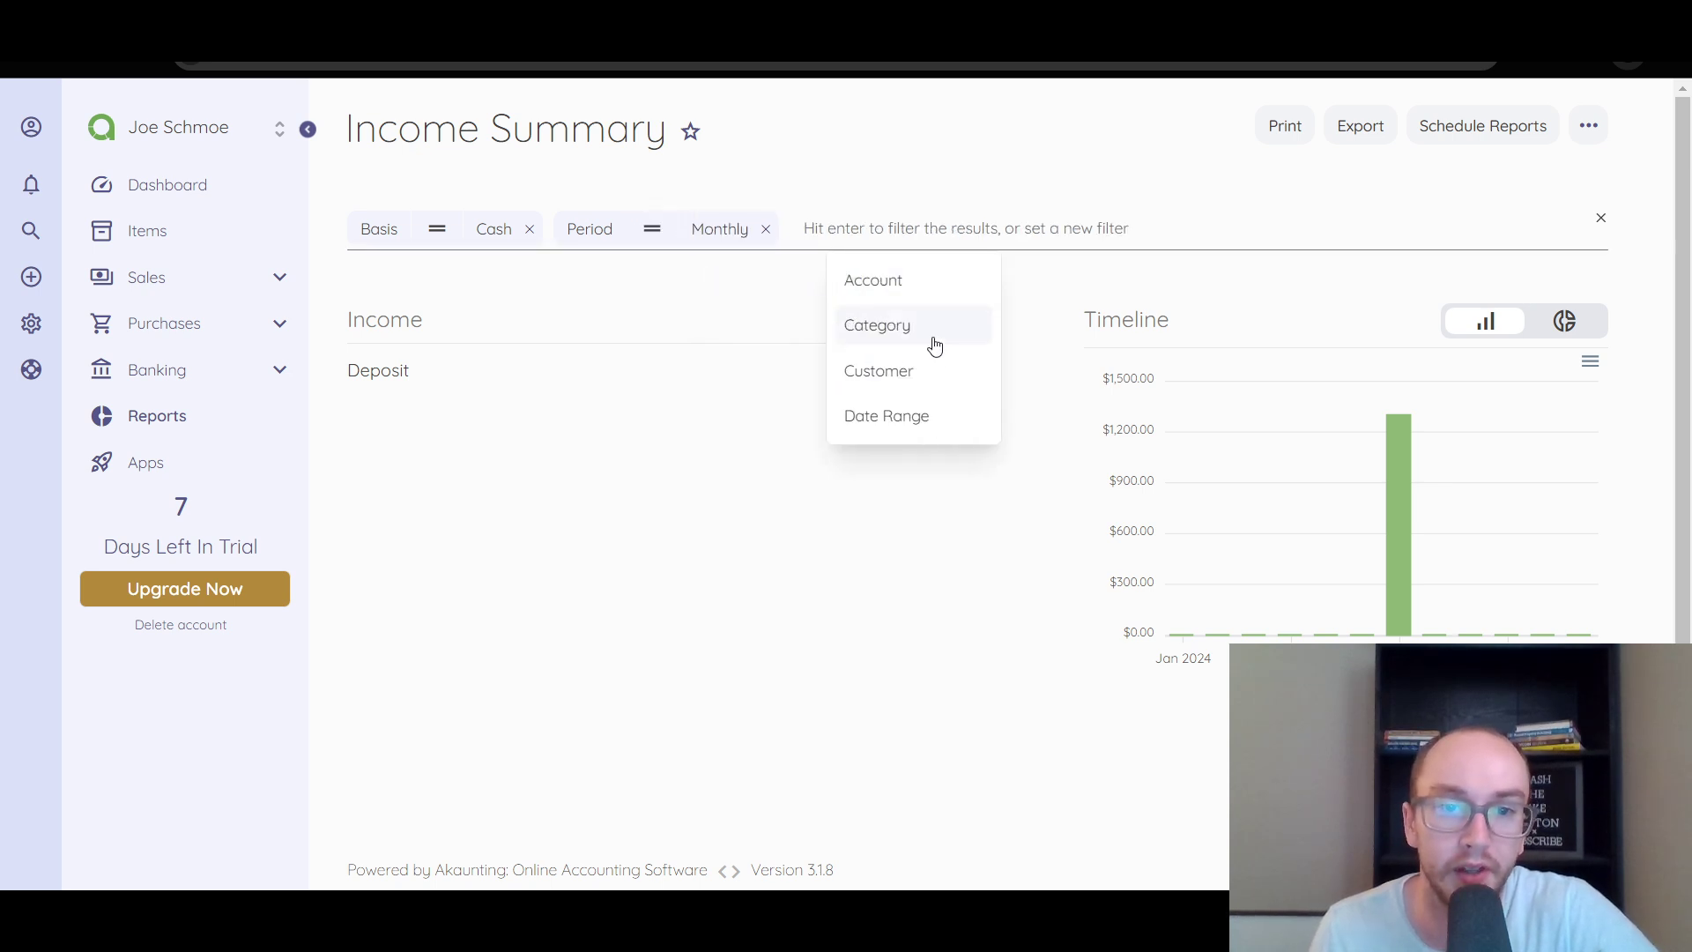
left_click(581, 315)
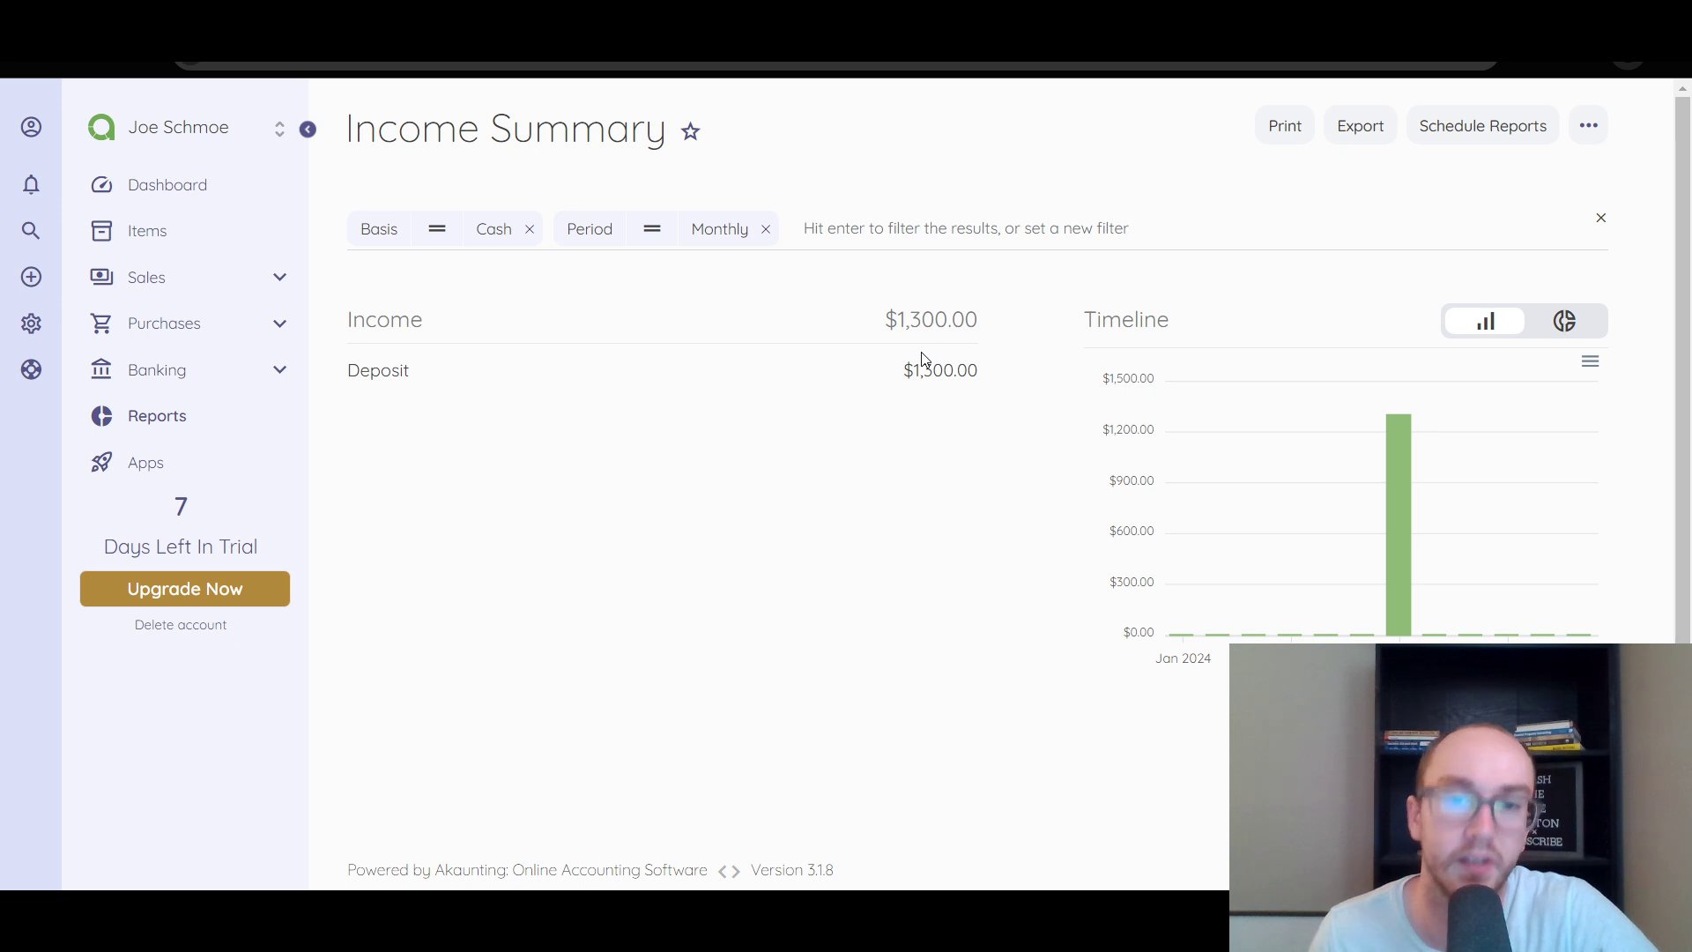
Step: Open the Expense Summary report from the reports list and compare its Timeline and Distribution charts
scroll(542, 621, "down", 1)
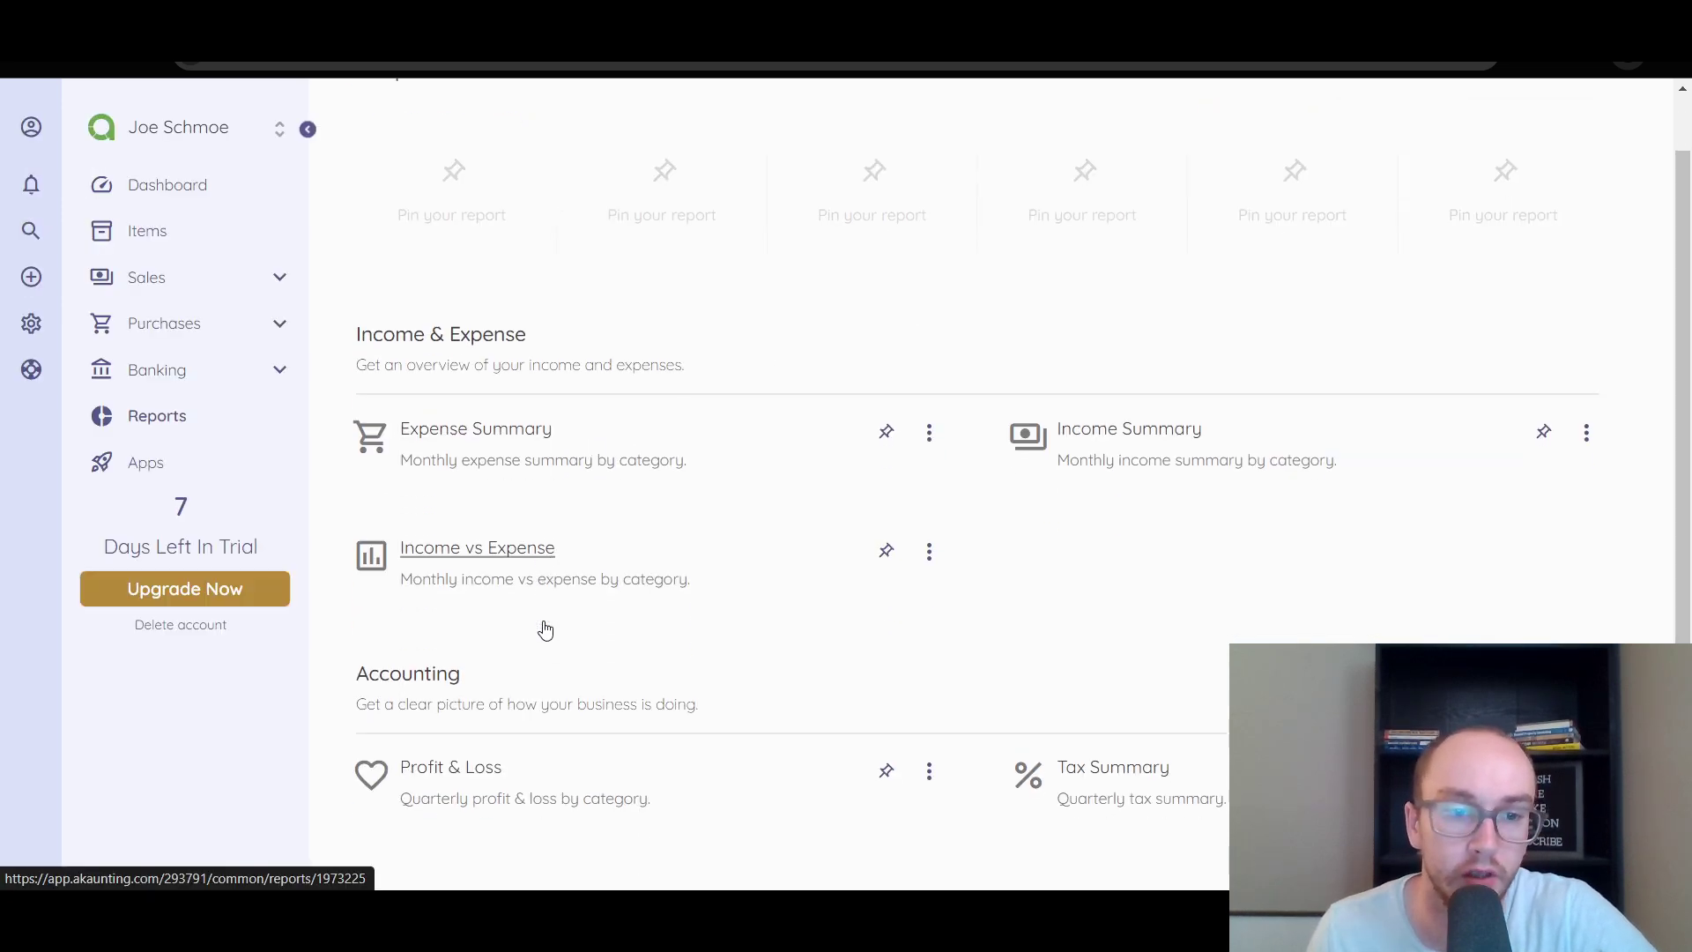
scroll(545, 630, "down", 2)
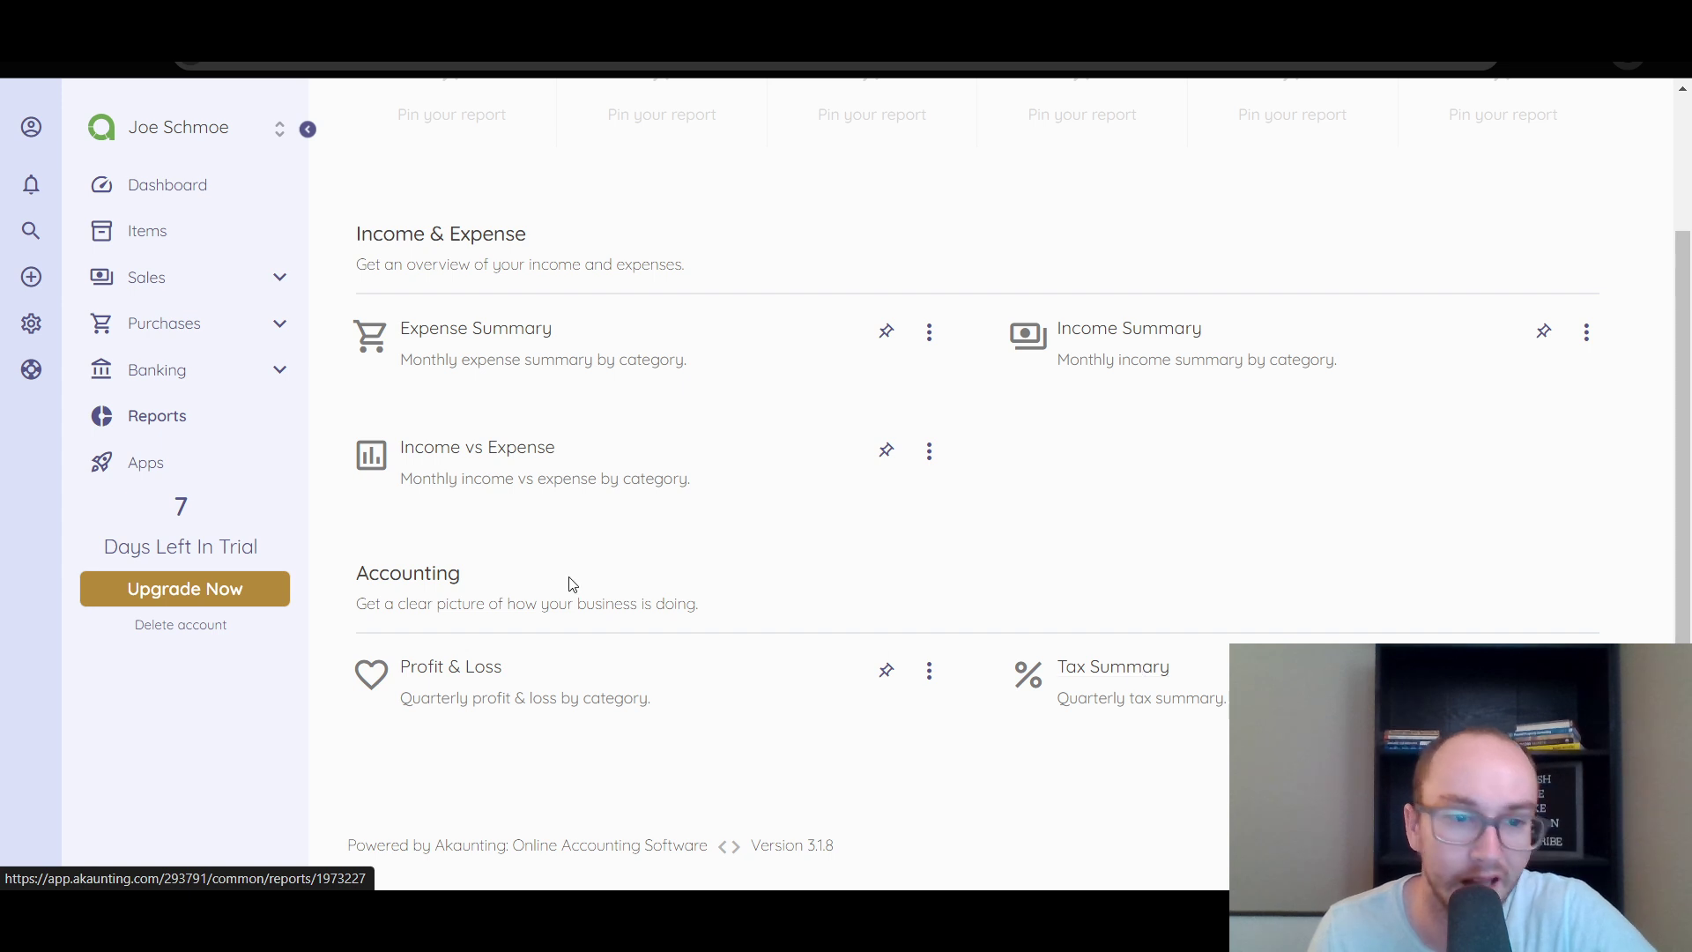
scroll(483, 335, "up", 2)
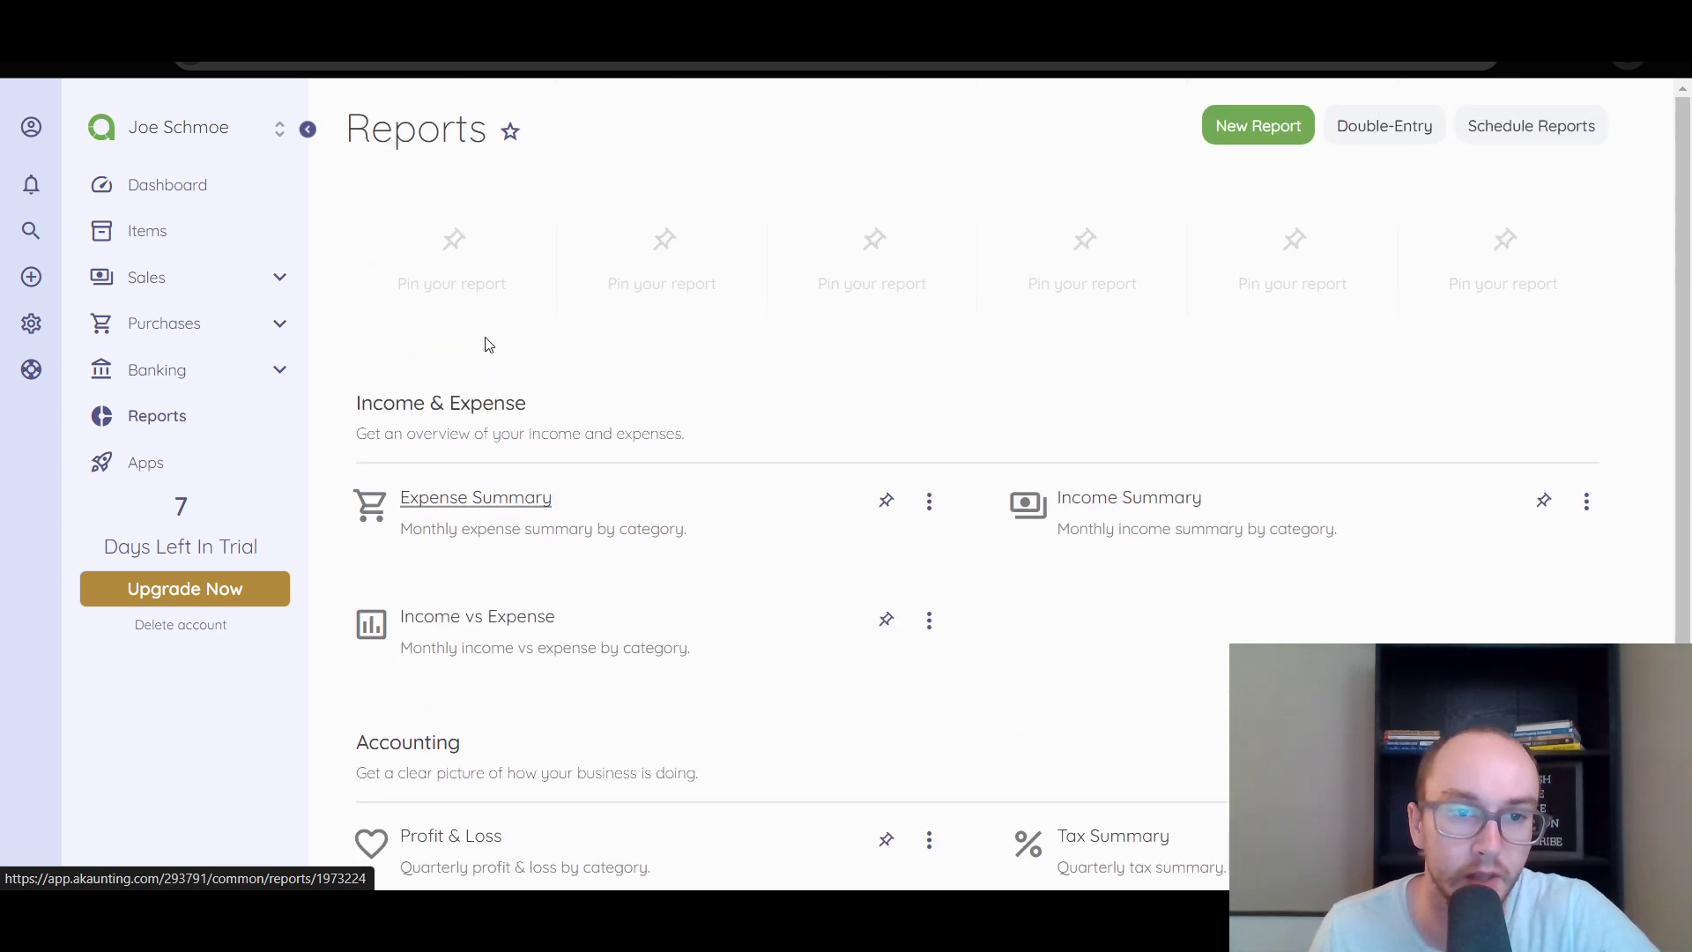
left_click(520, 496)
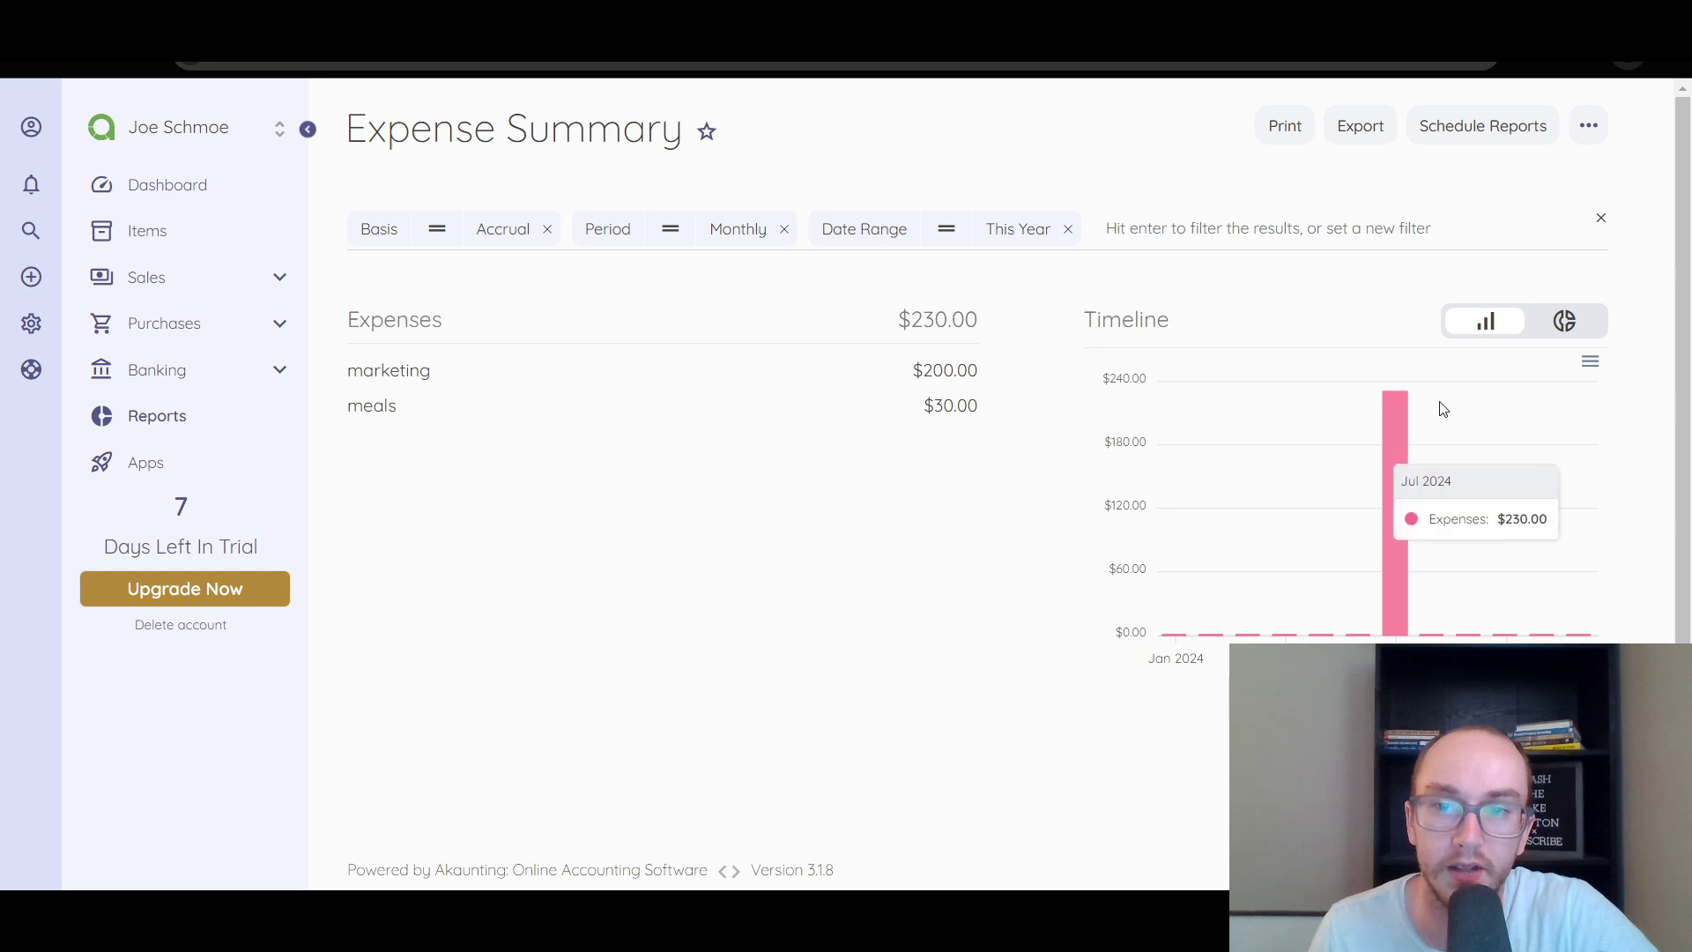
left_click(1564, 321)
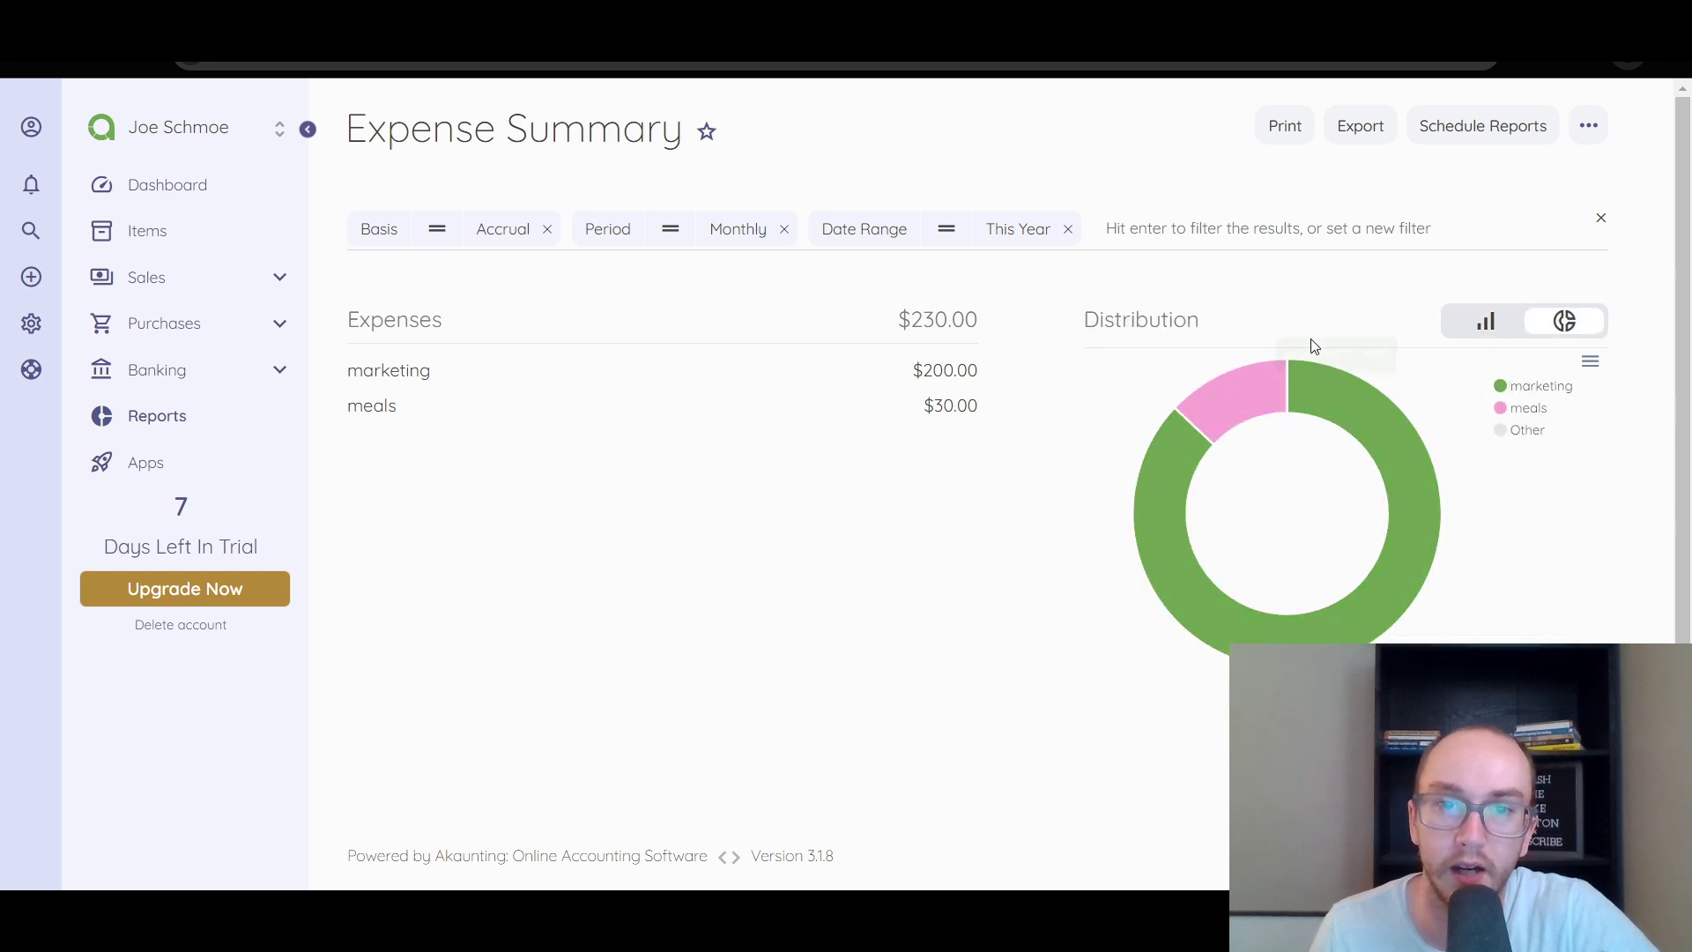
left_click(1465, 333)
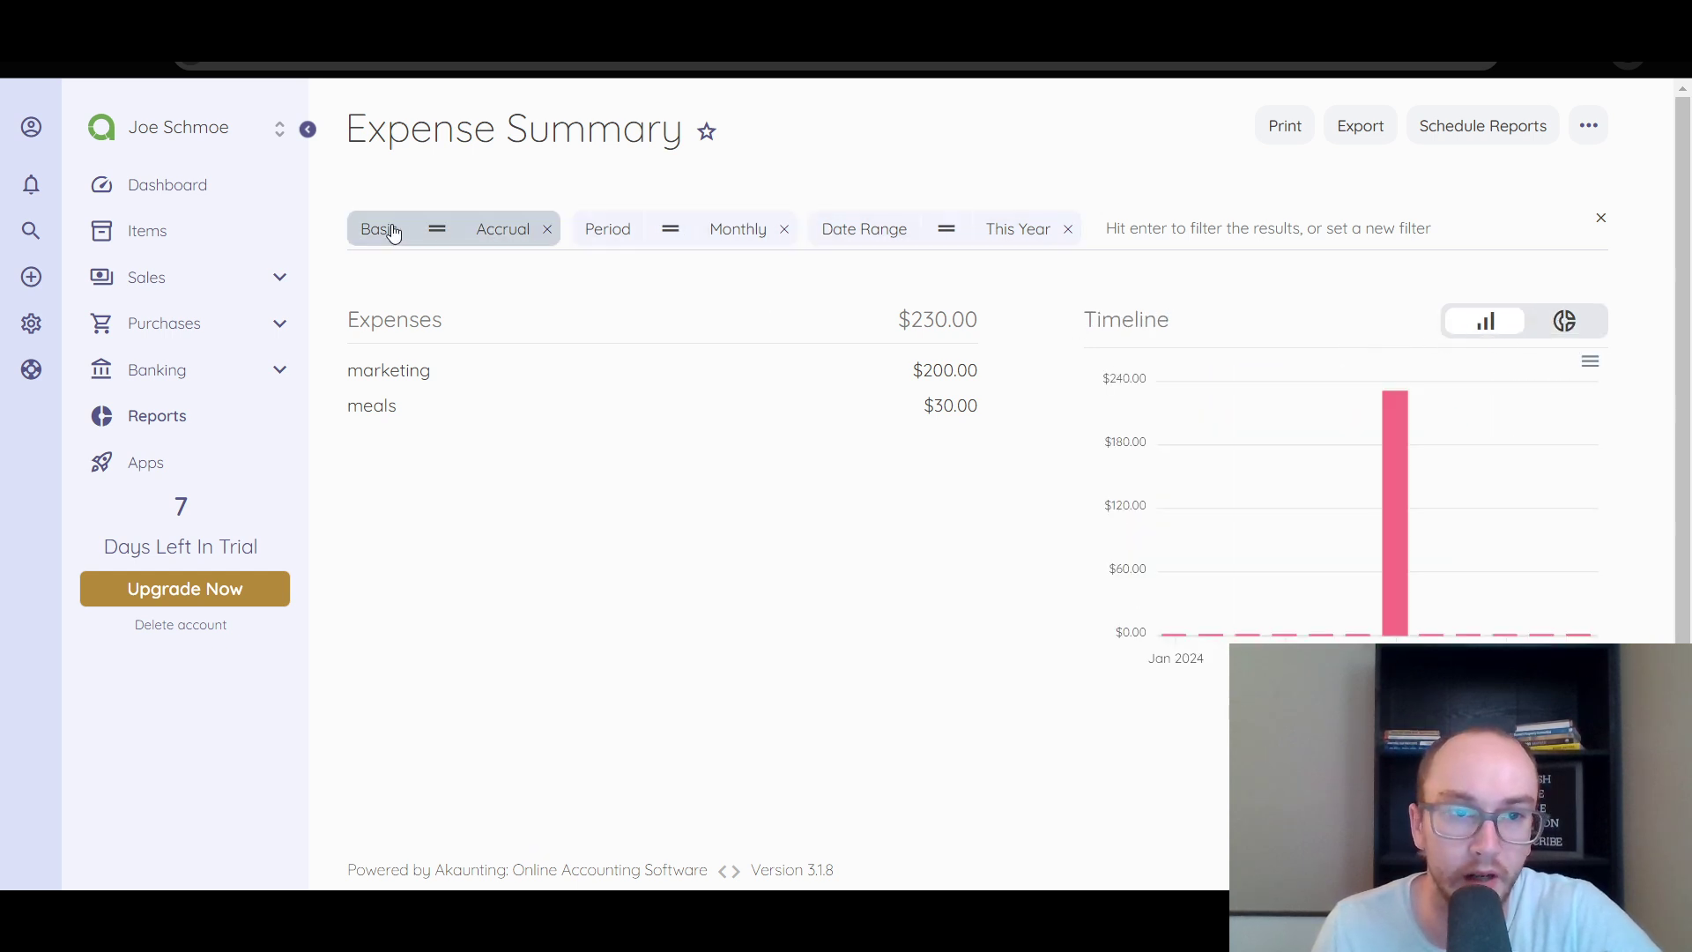
Step: Add a Category filter for meals to the Expense Summary report and clear it again
left_click(1146, 229)
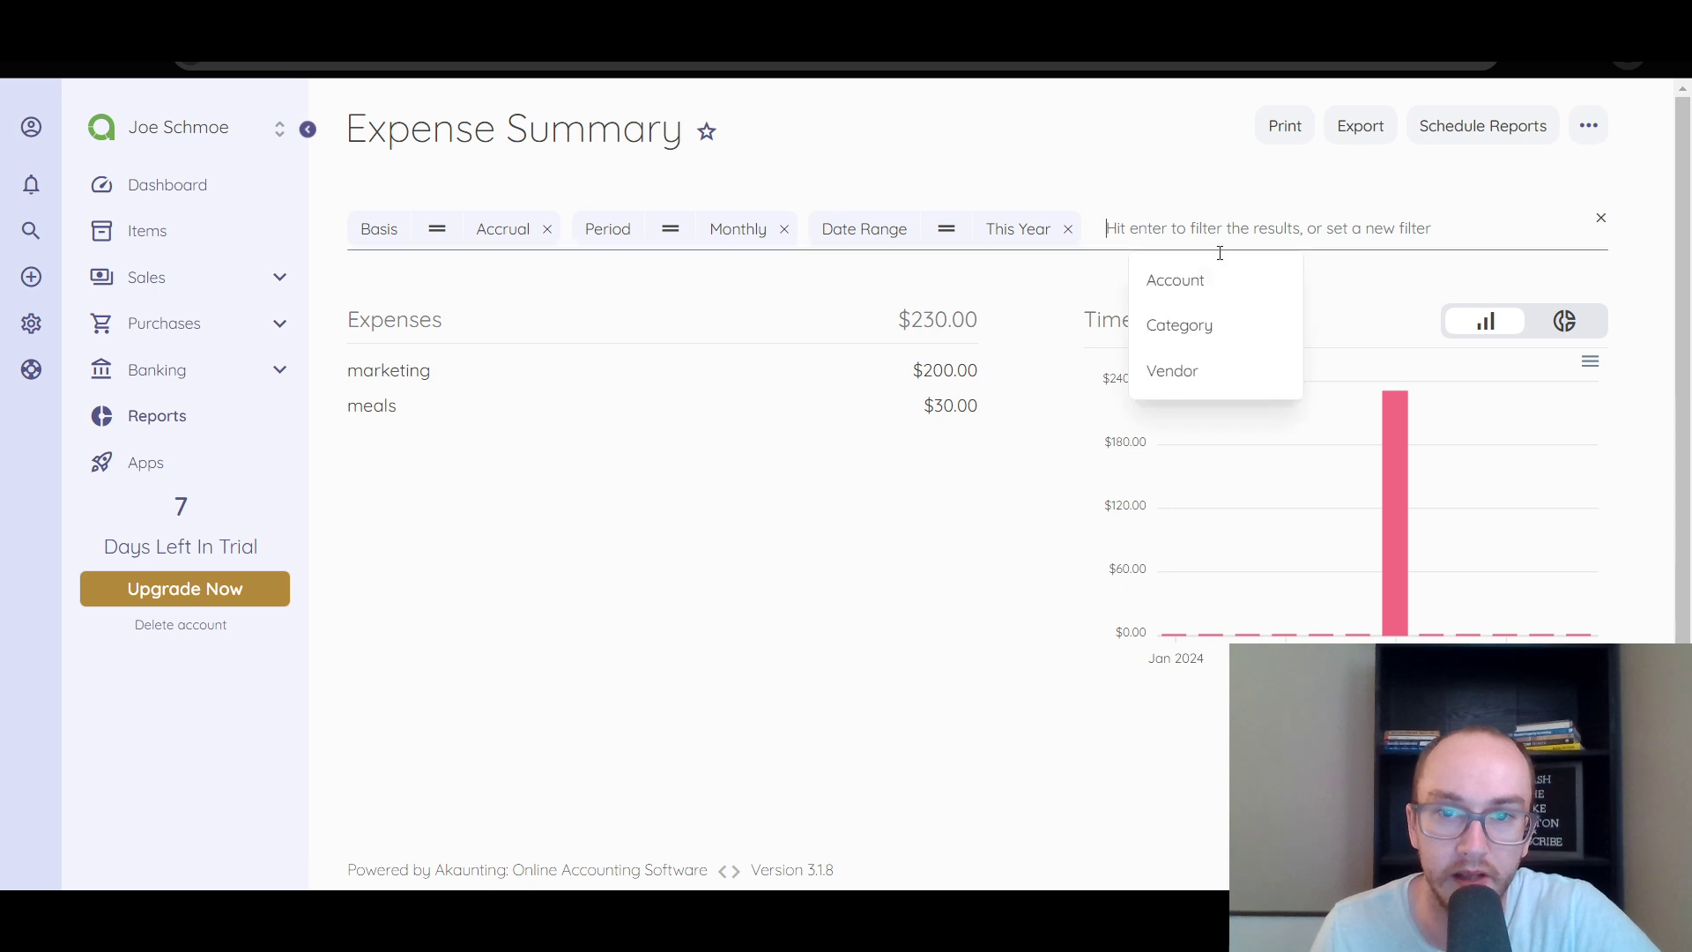
left_click(1108, 459)
left_click(1205, 228)
left_click(1208, 342)
left_click(1267, 282)
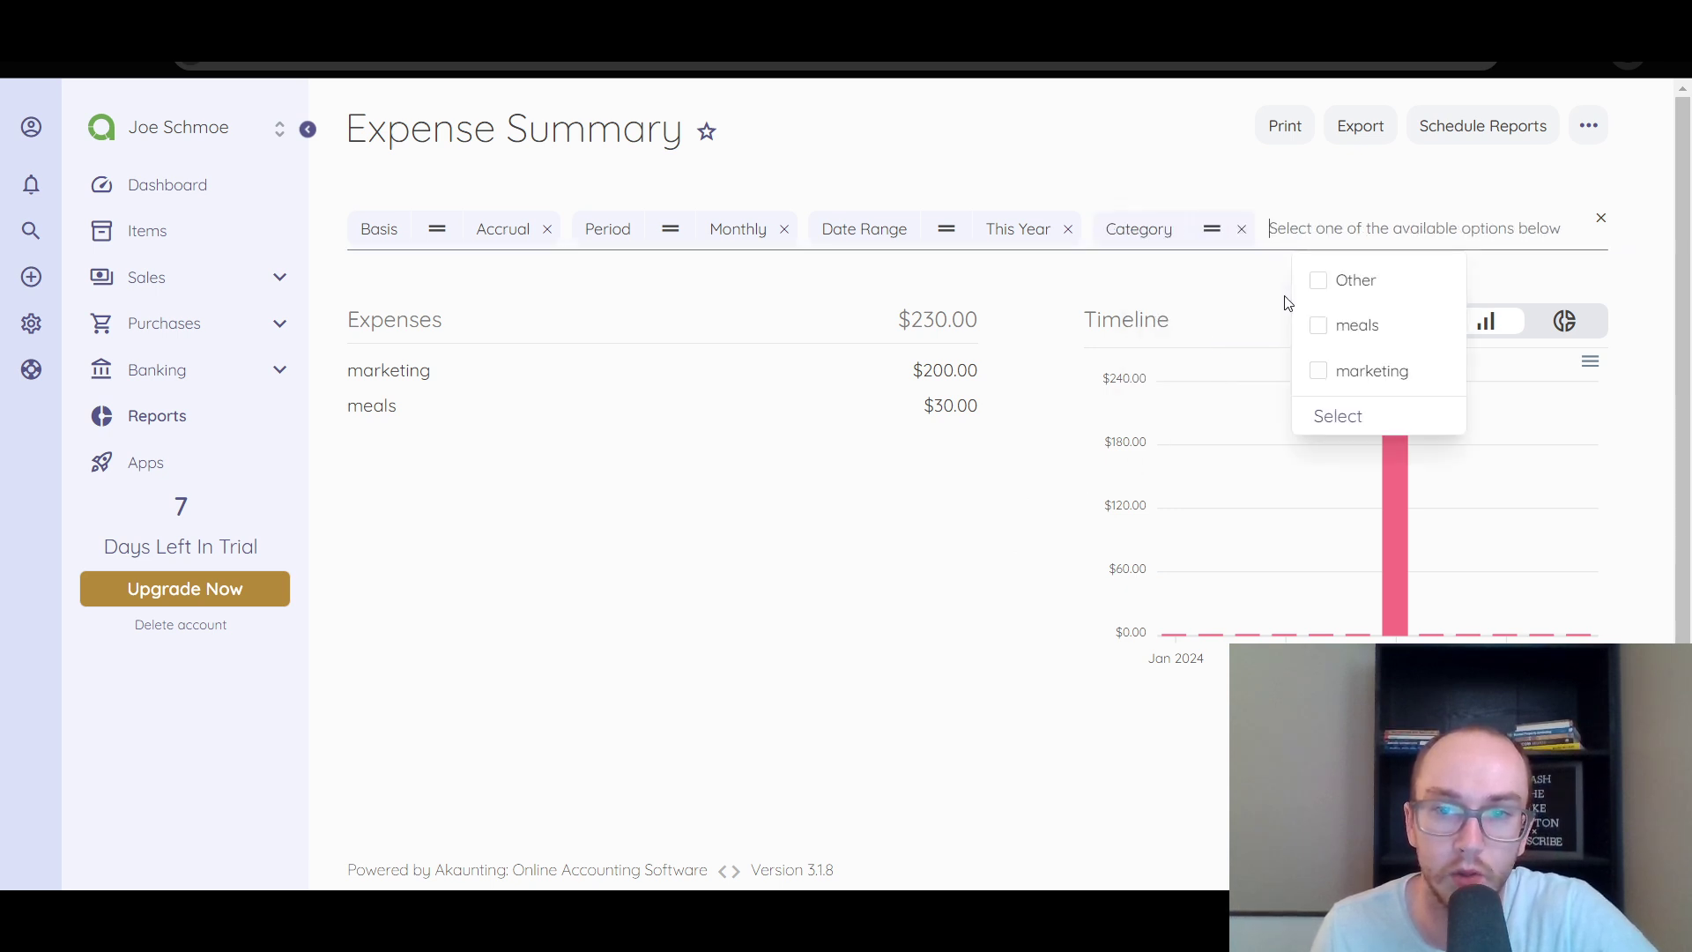
left_click(1320, 326)
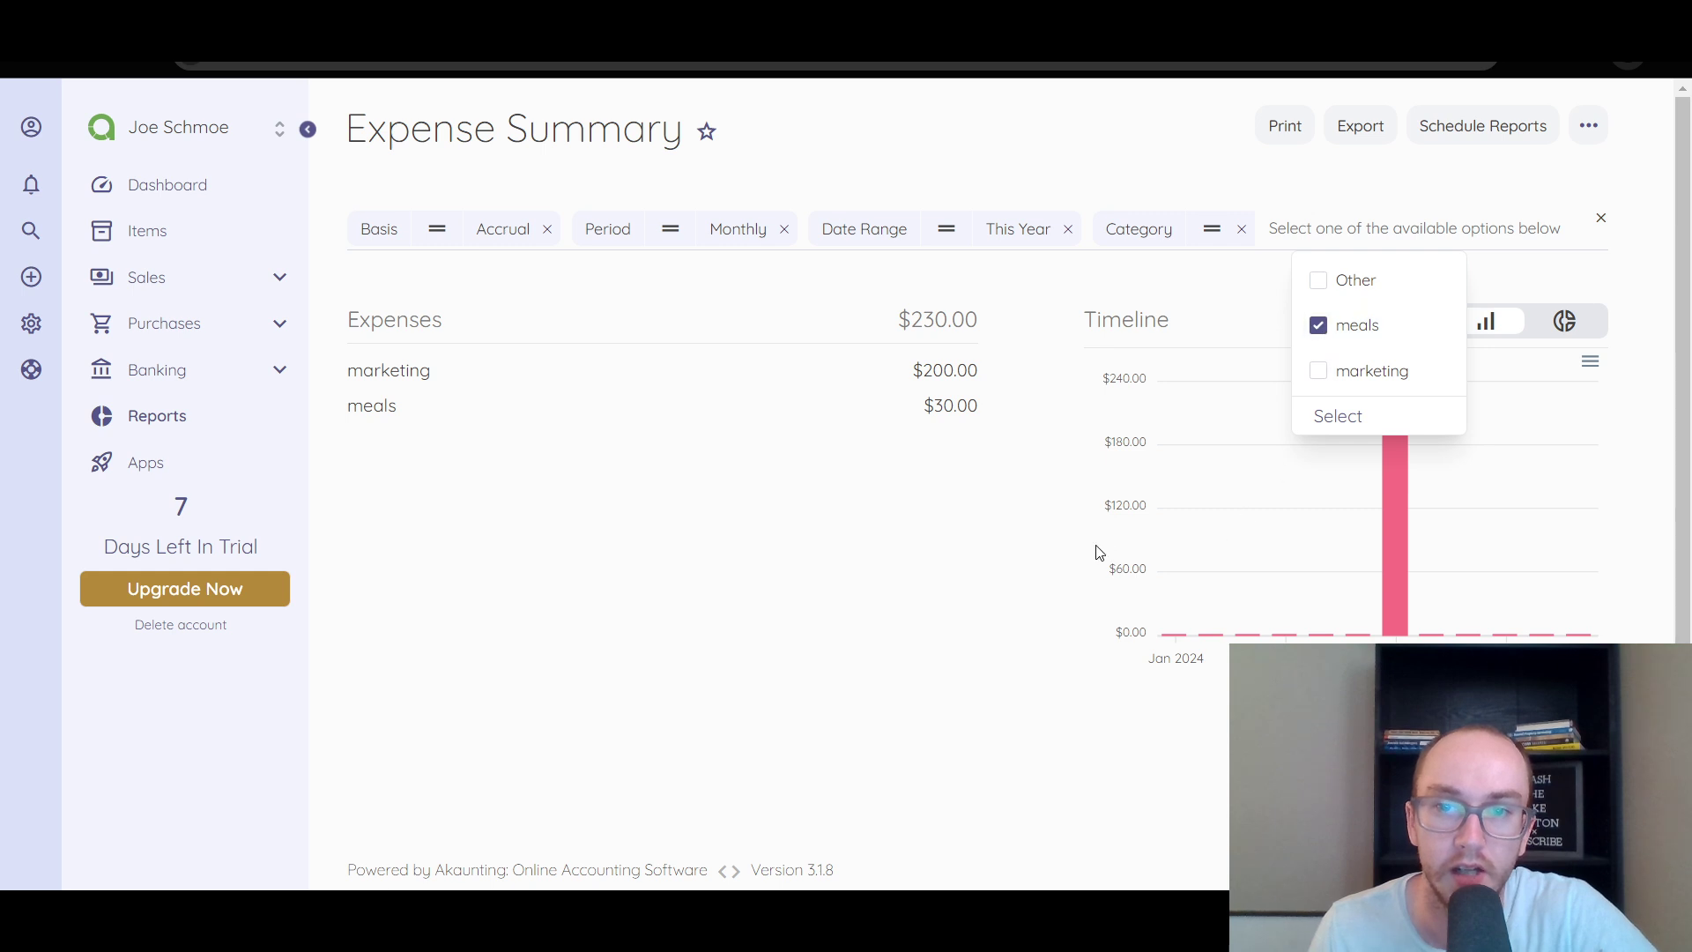
left_click(1343, 416)
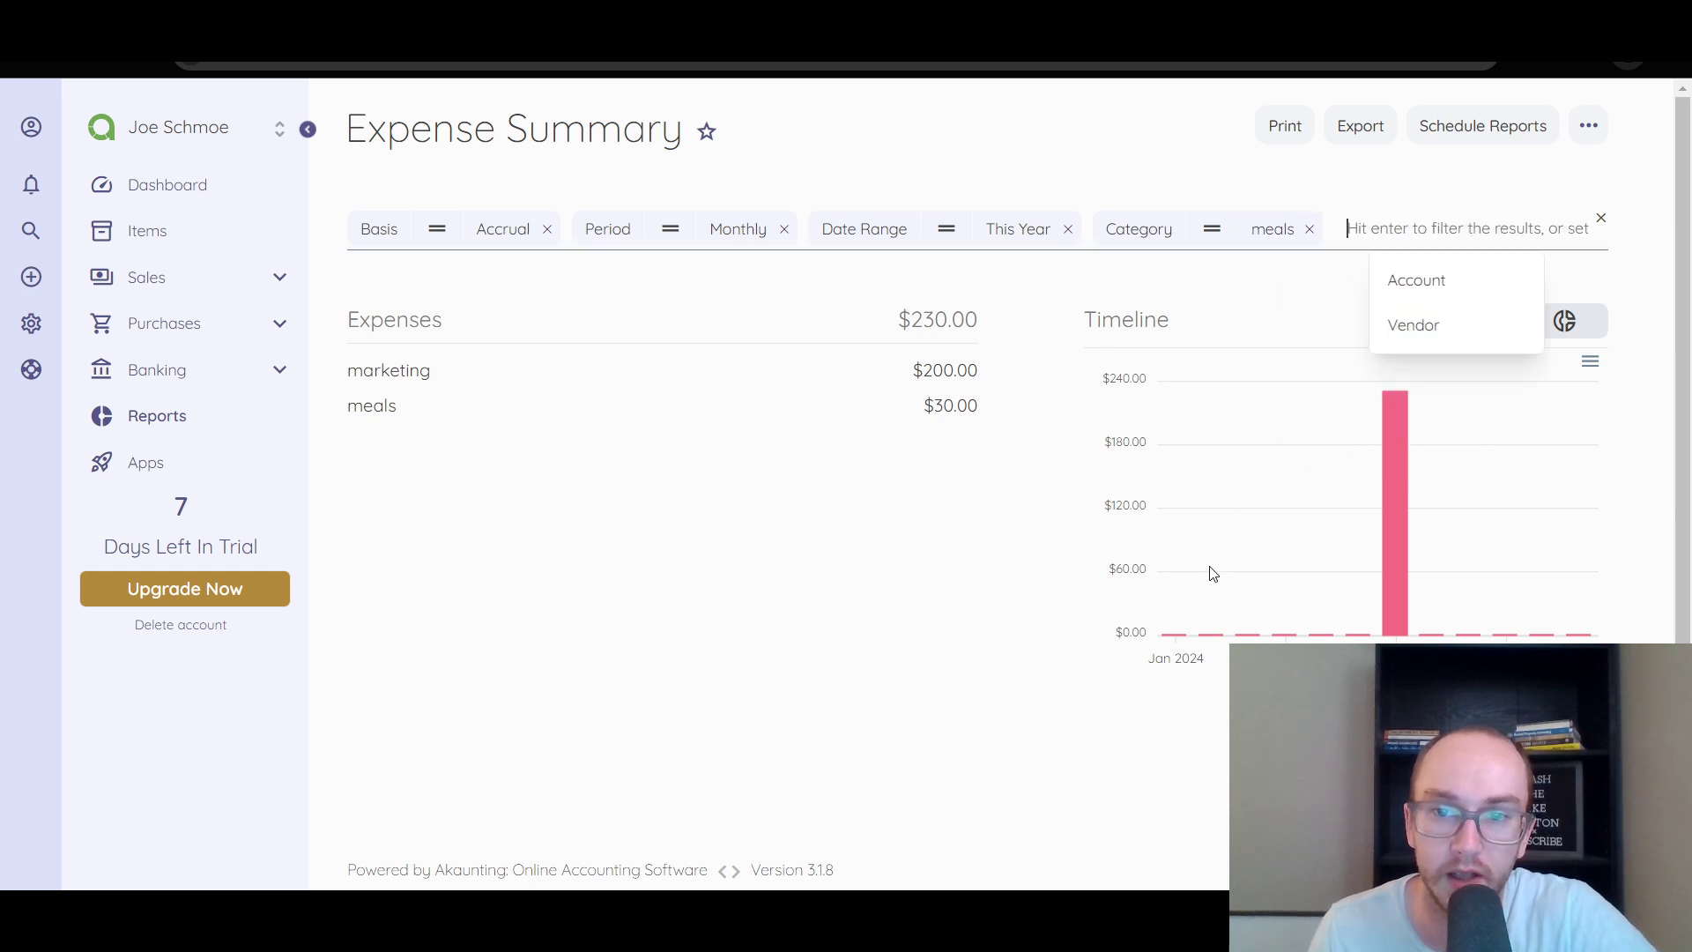
left_click(1317, 378)
left_click(1414, 233)
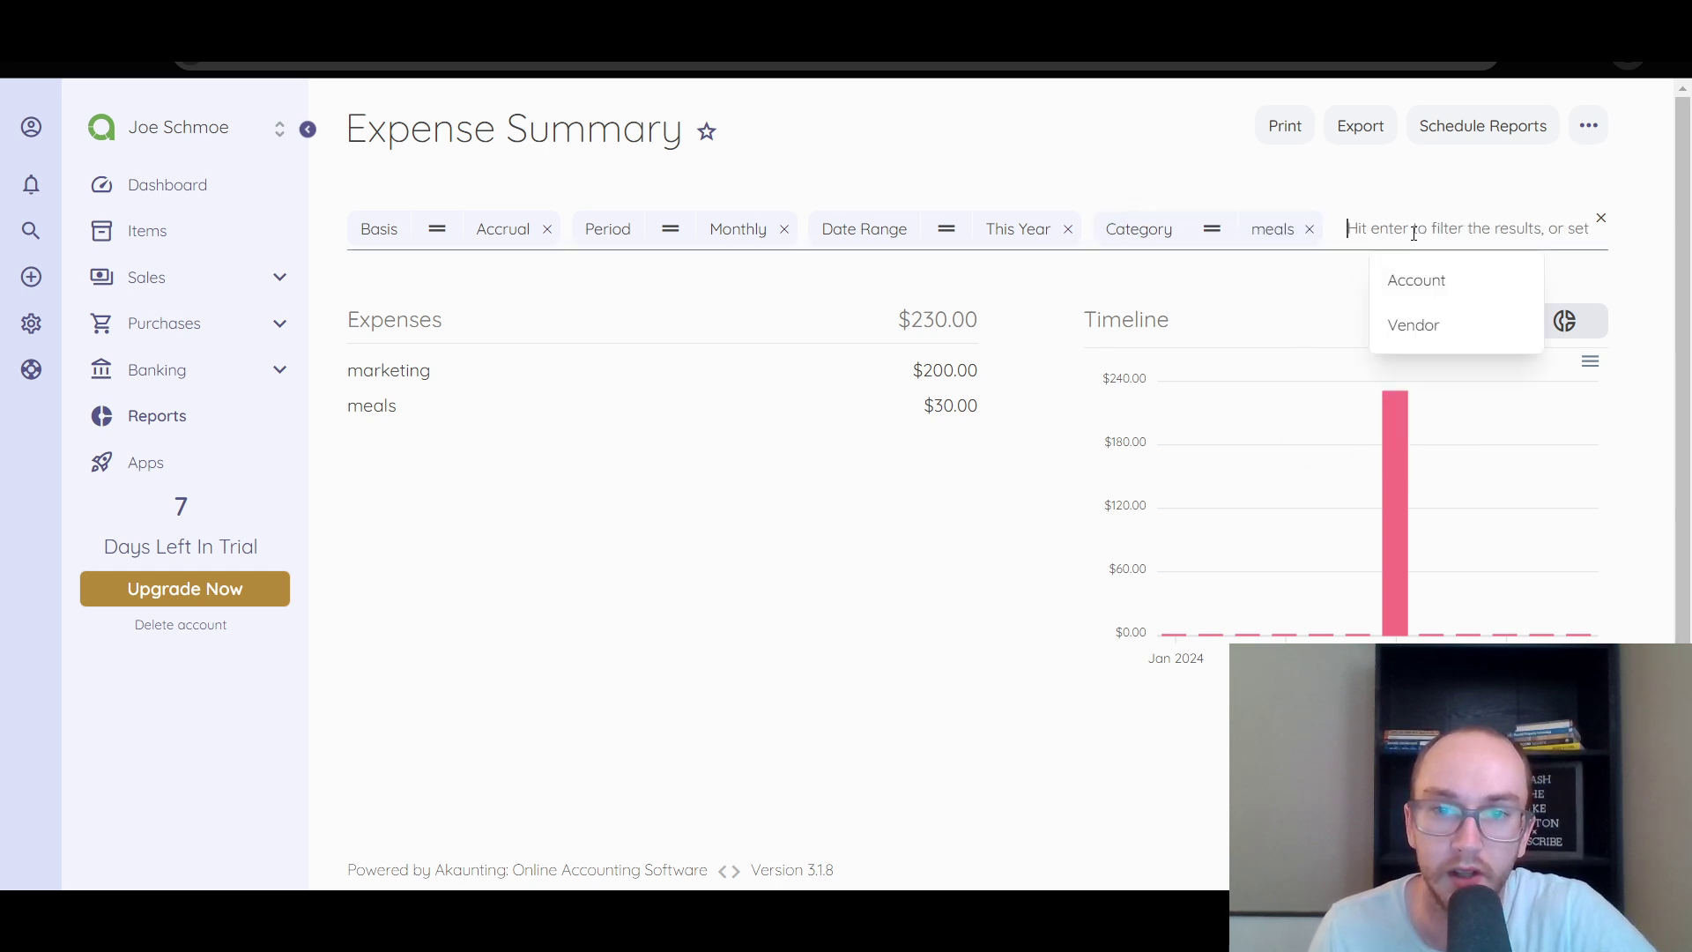
left_click(783, 453)
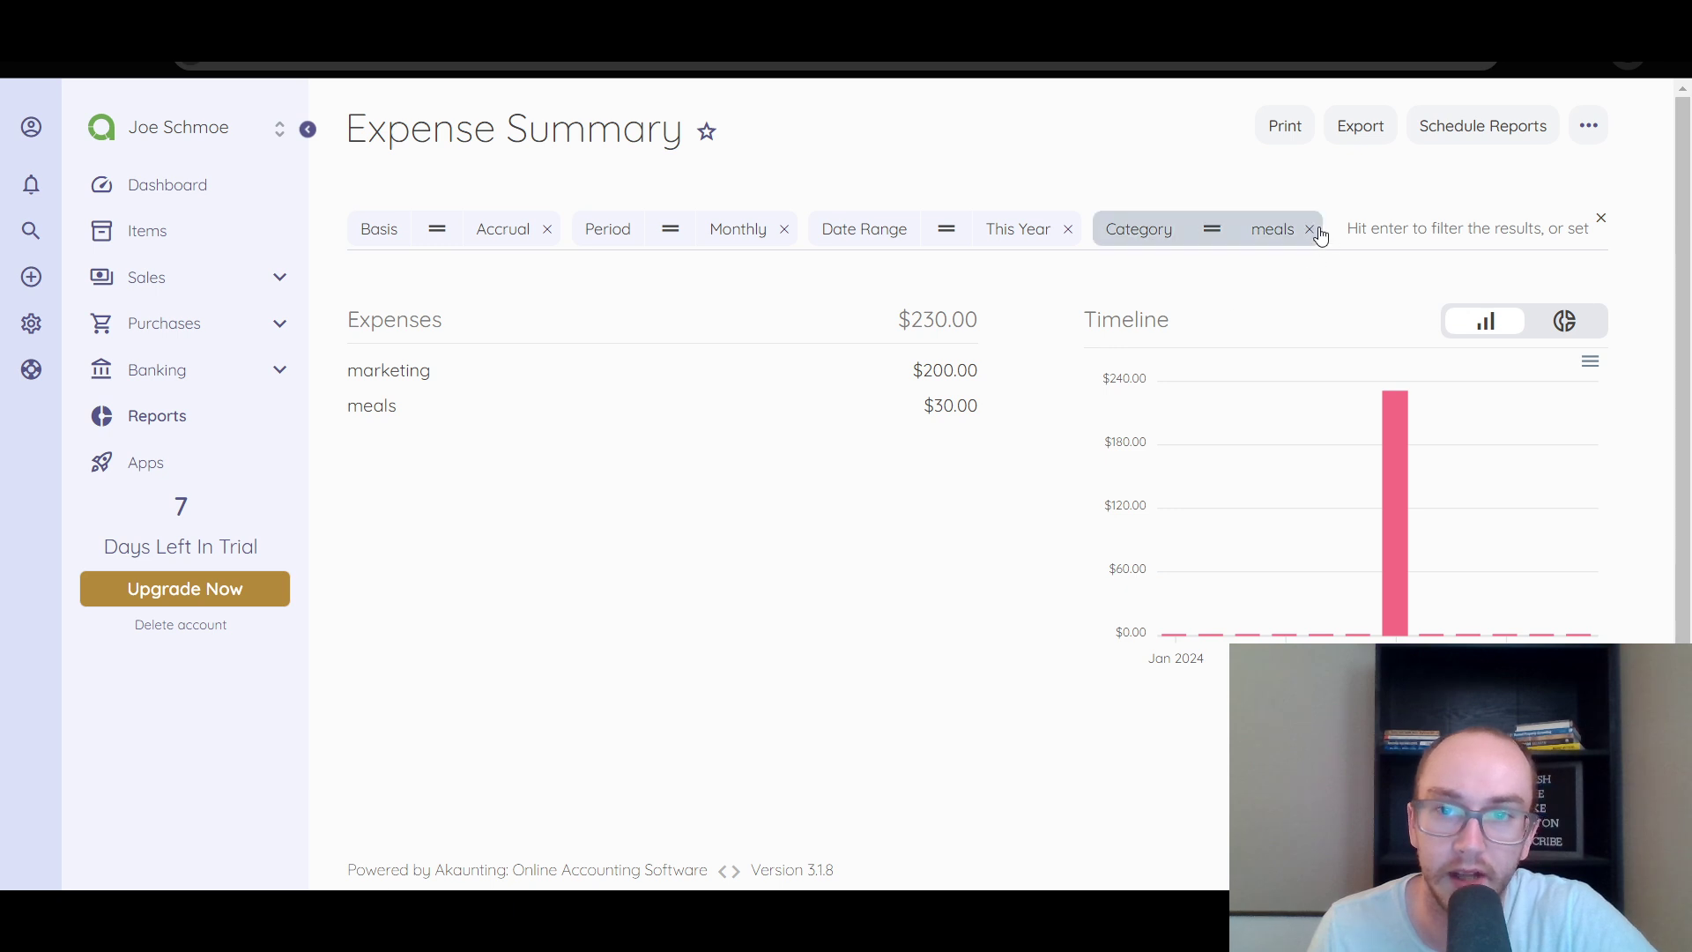
left_click(1597, 228)
left_click(1601, 222)
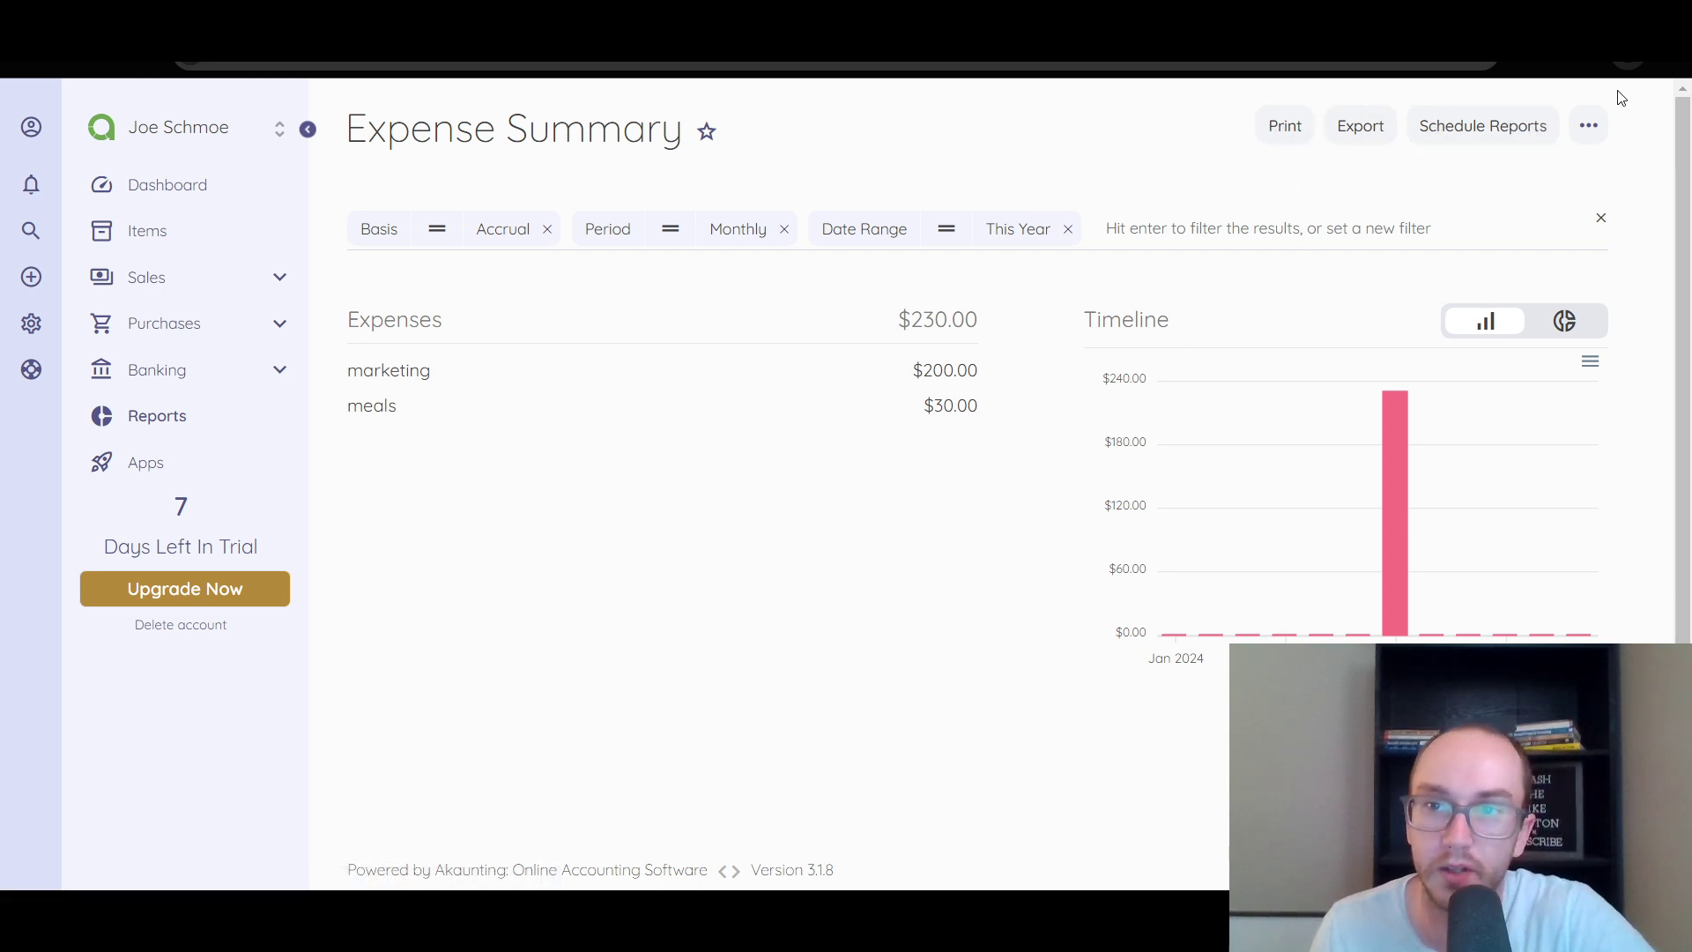
Step: Check the additional actions available for the Expense Summary report and return to the reports list
left_click(1589, 125)
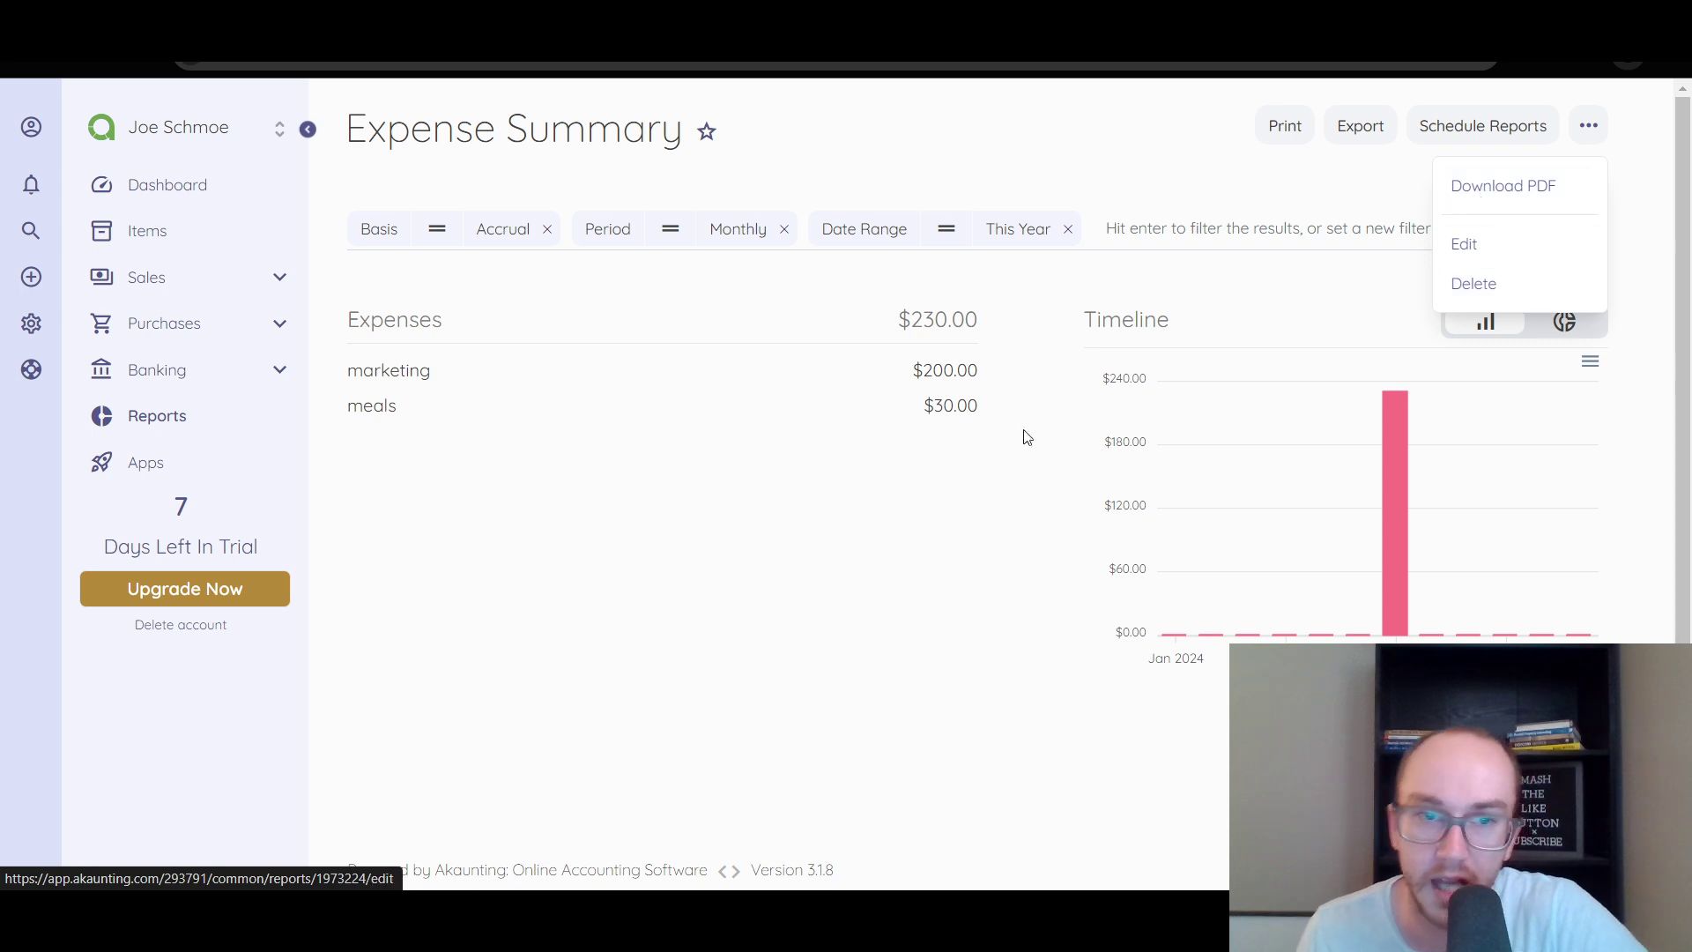
left_click(693, 509)
left_click(157, 415)
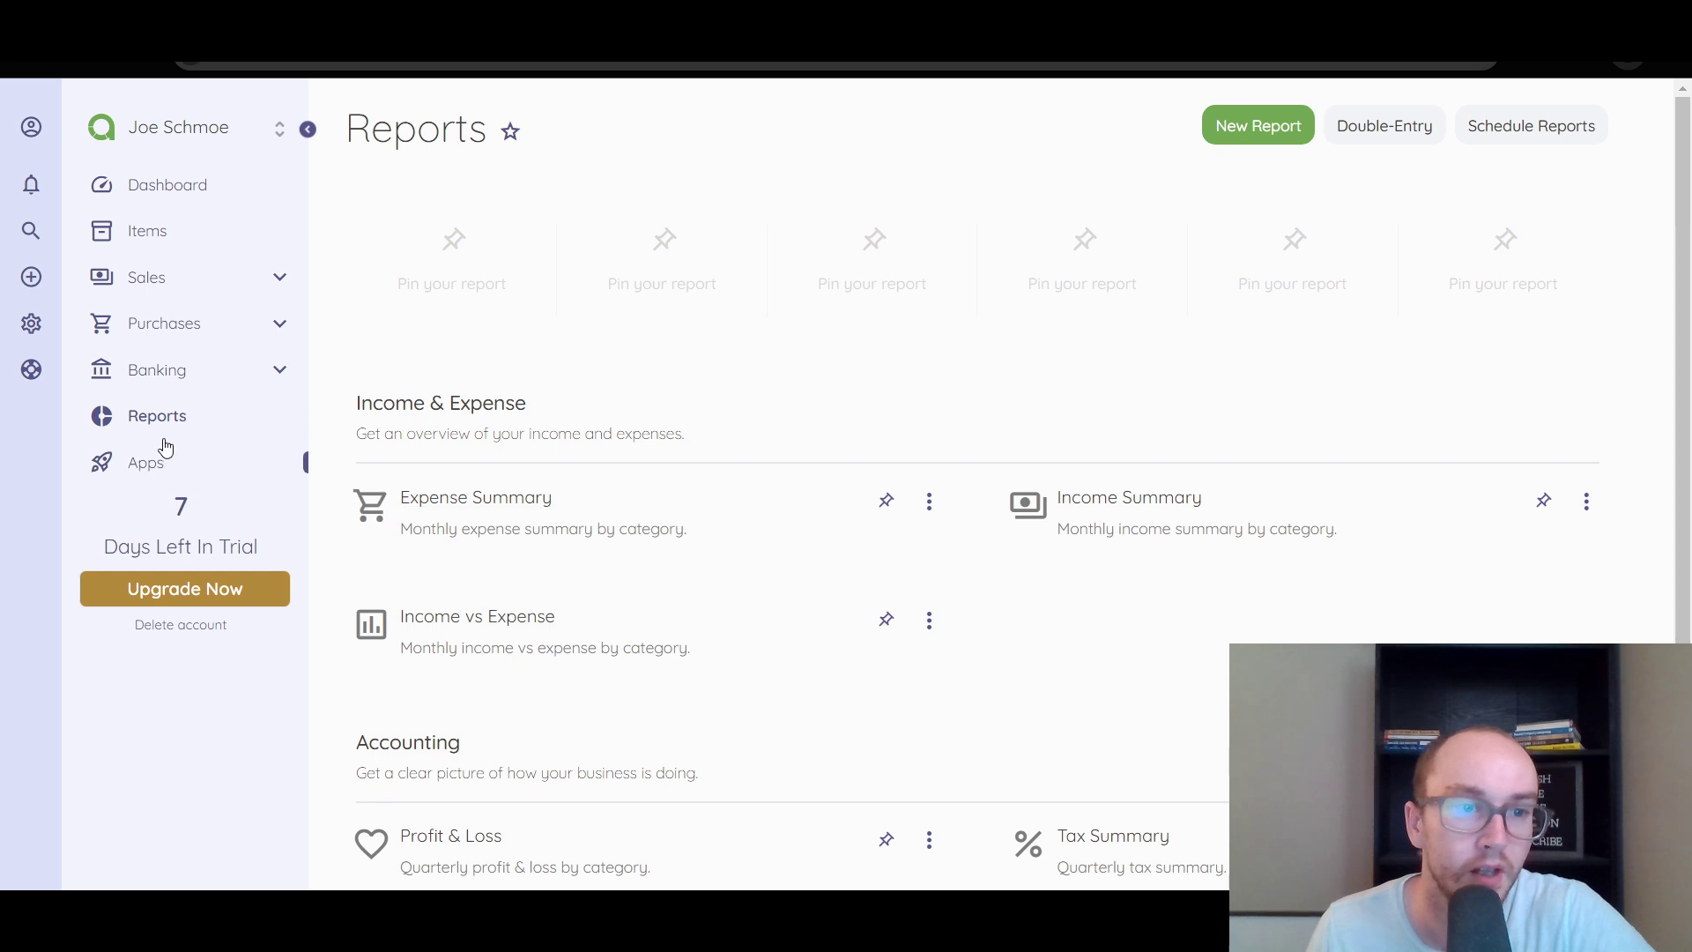
Step: Examine which pages the Banking and Purchases sections offer
left_click(159, 375)
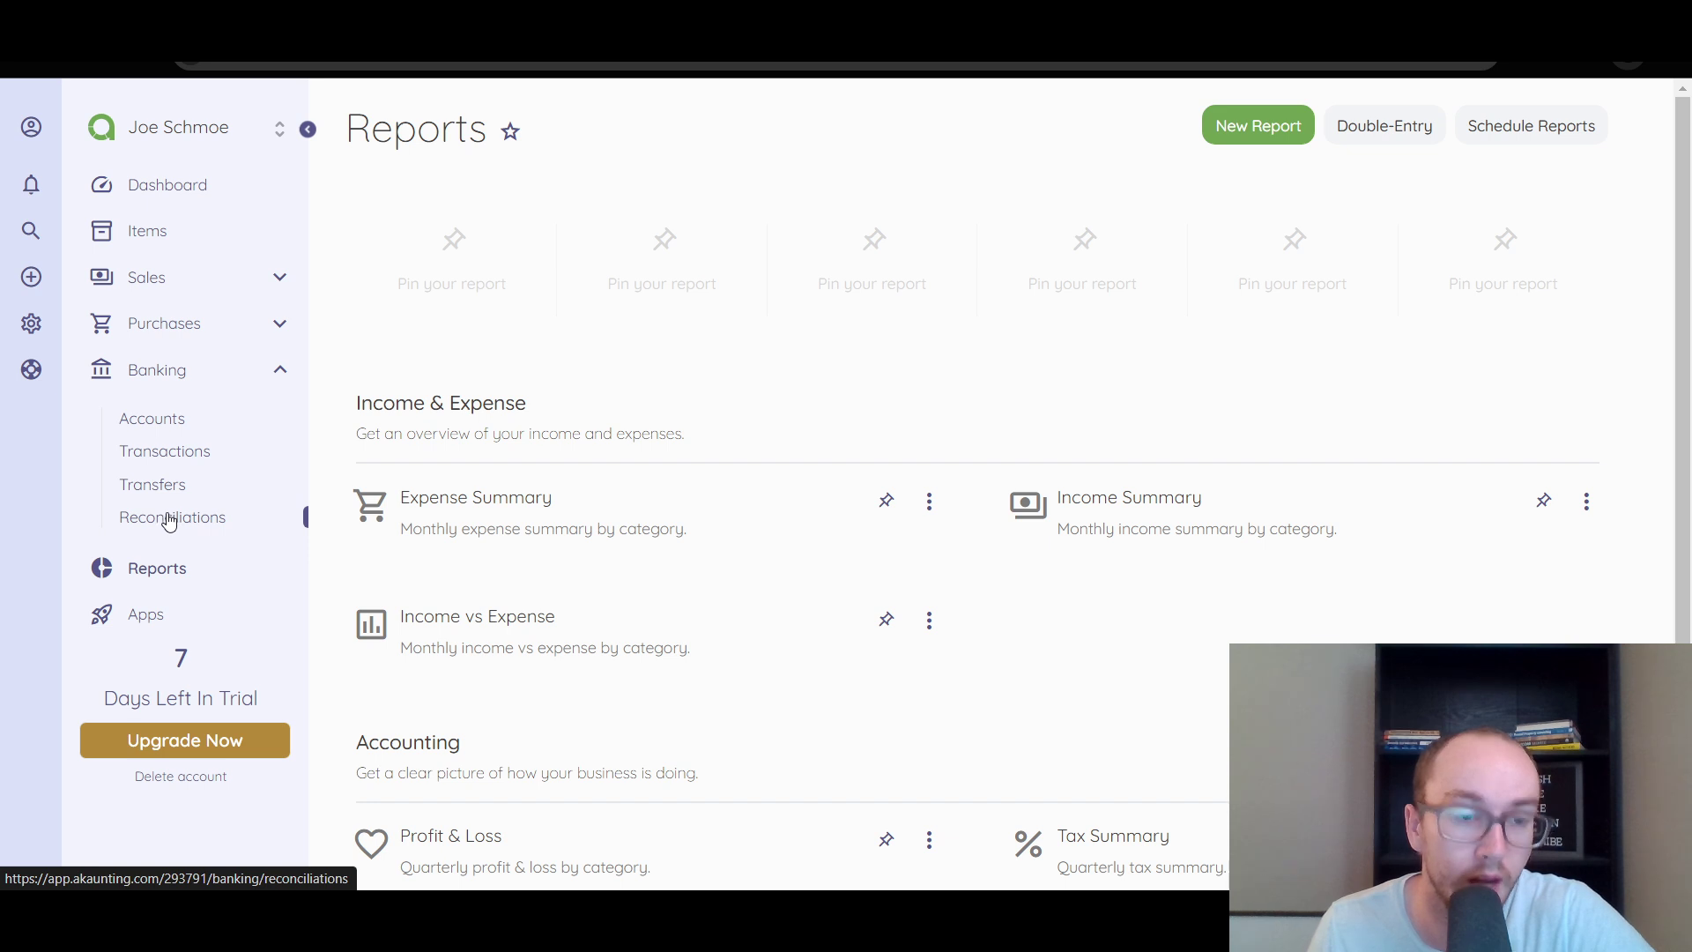
left_click(279, 369)
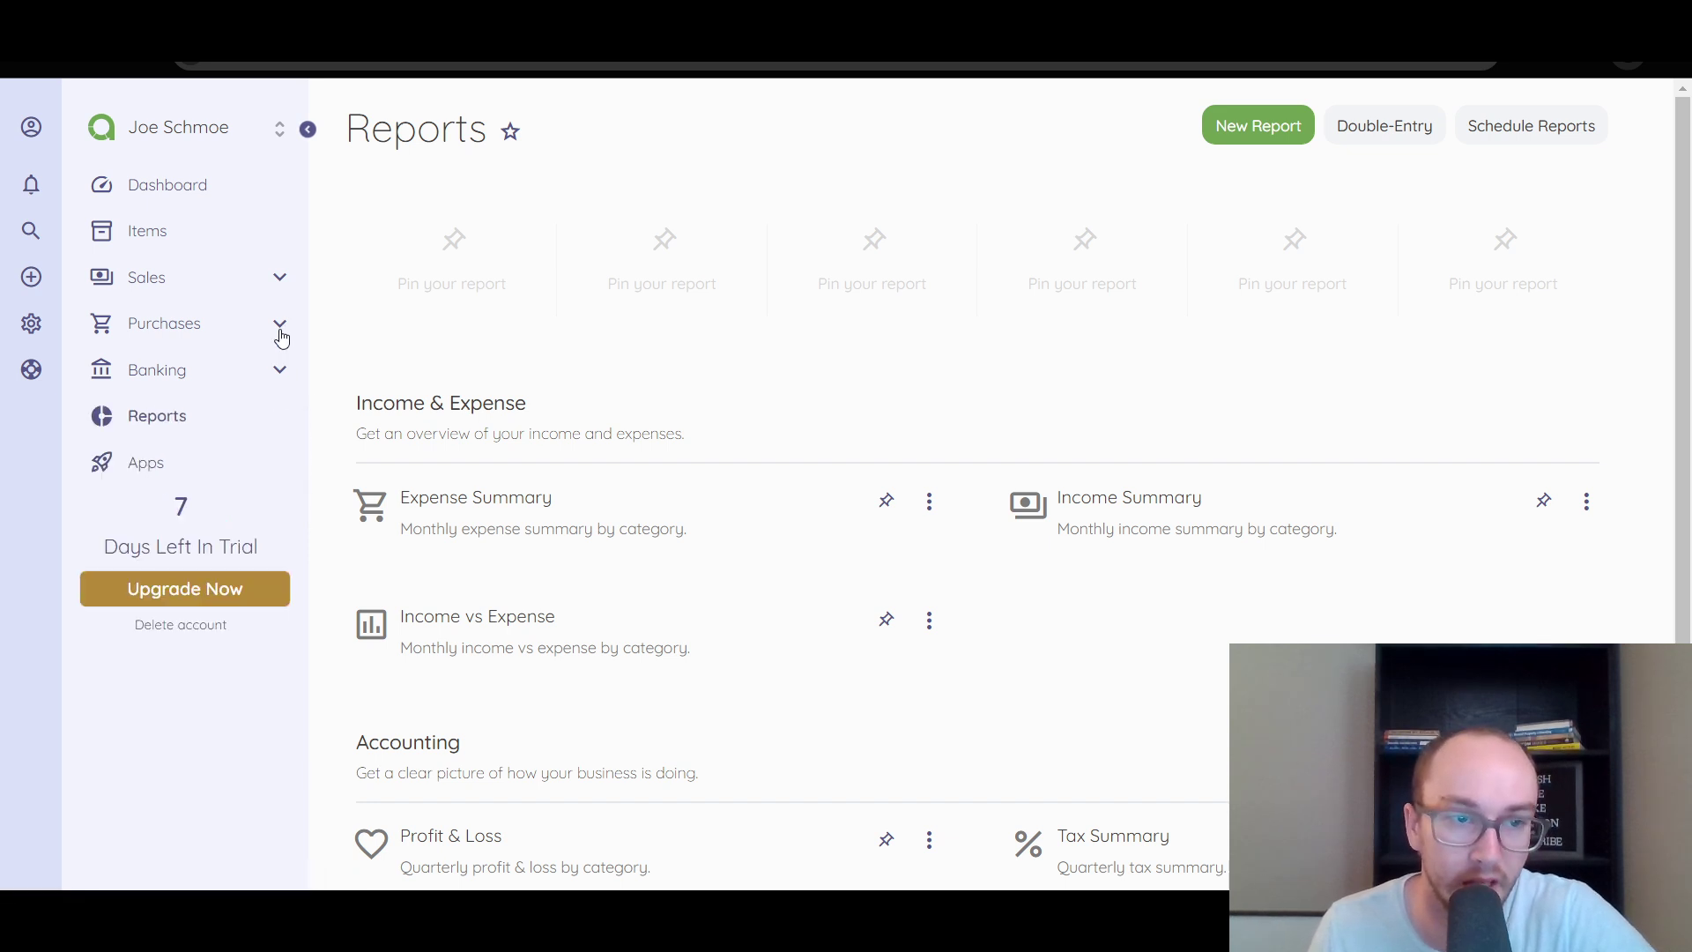
left_click(280, 333)
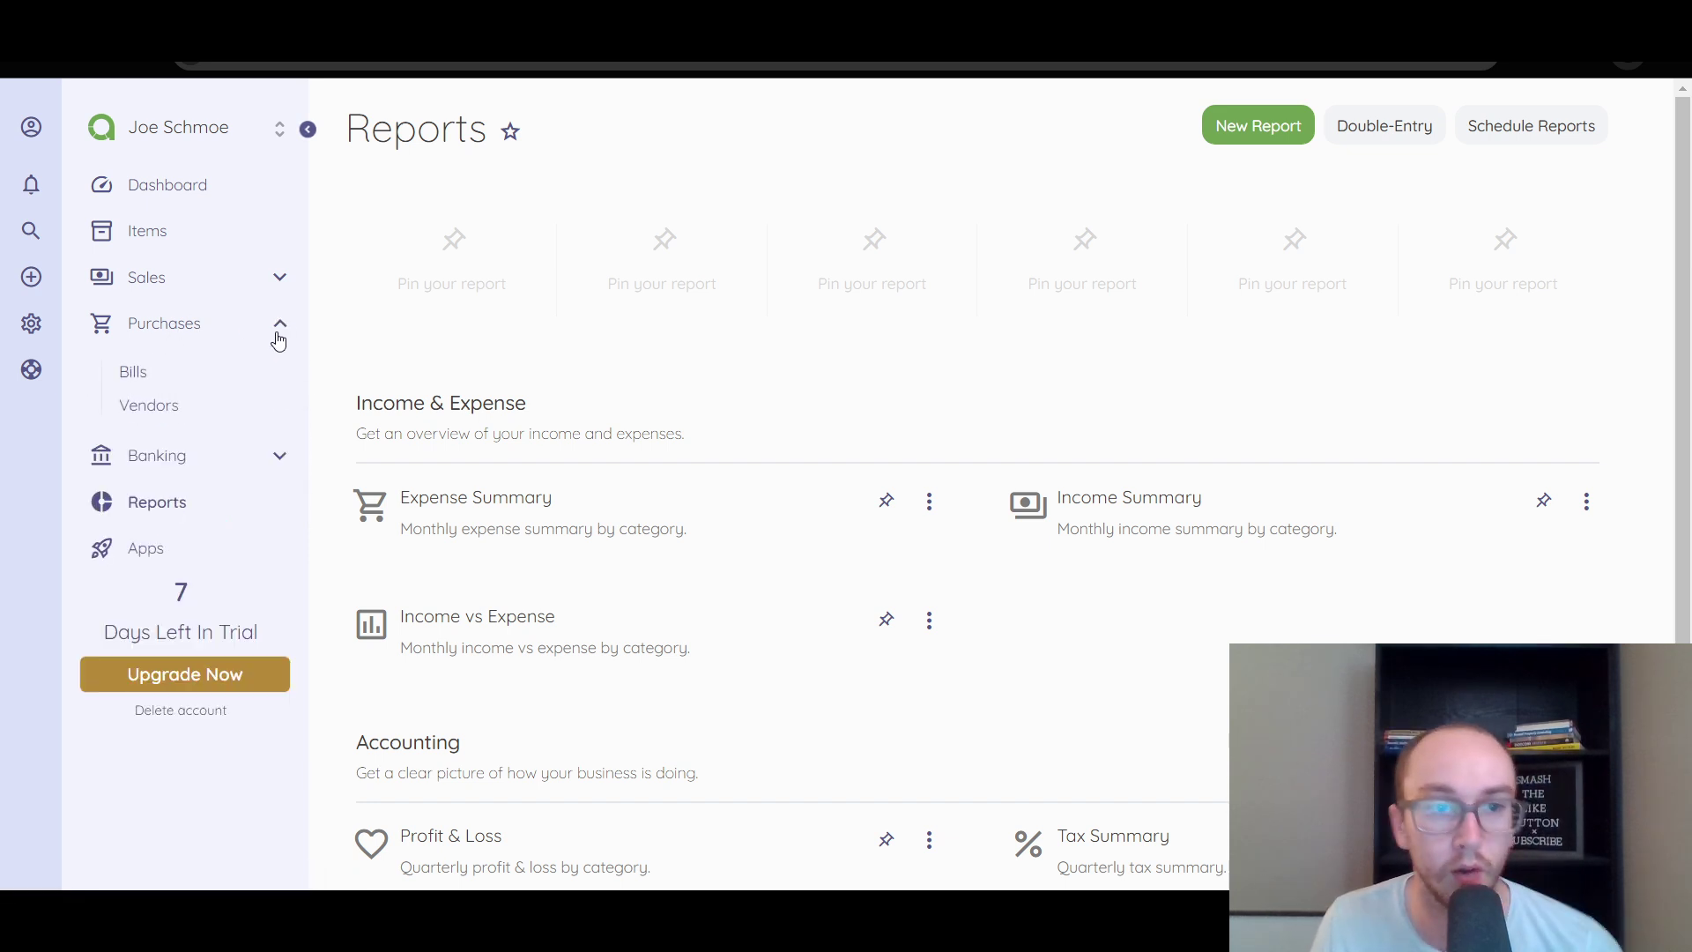
left_click(278, 339)
left_click(284, 291)
left_click(286, 290)
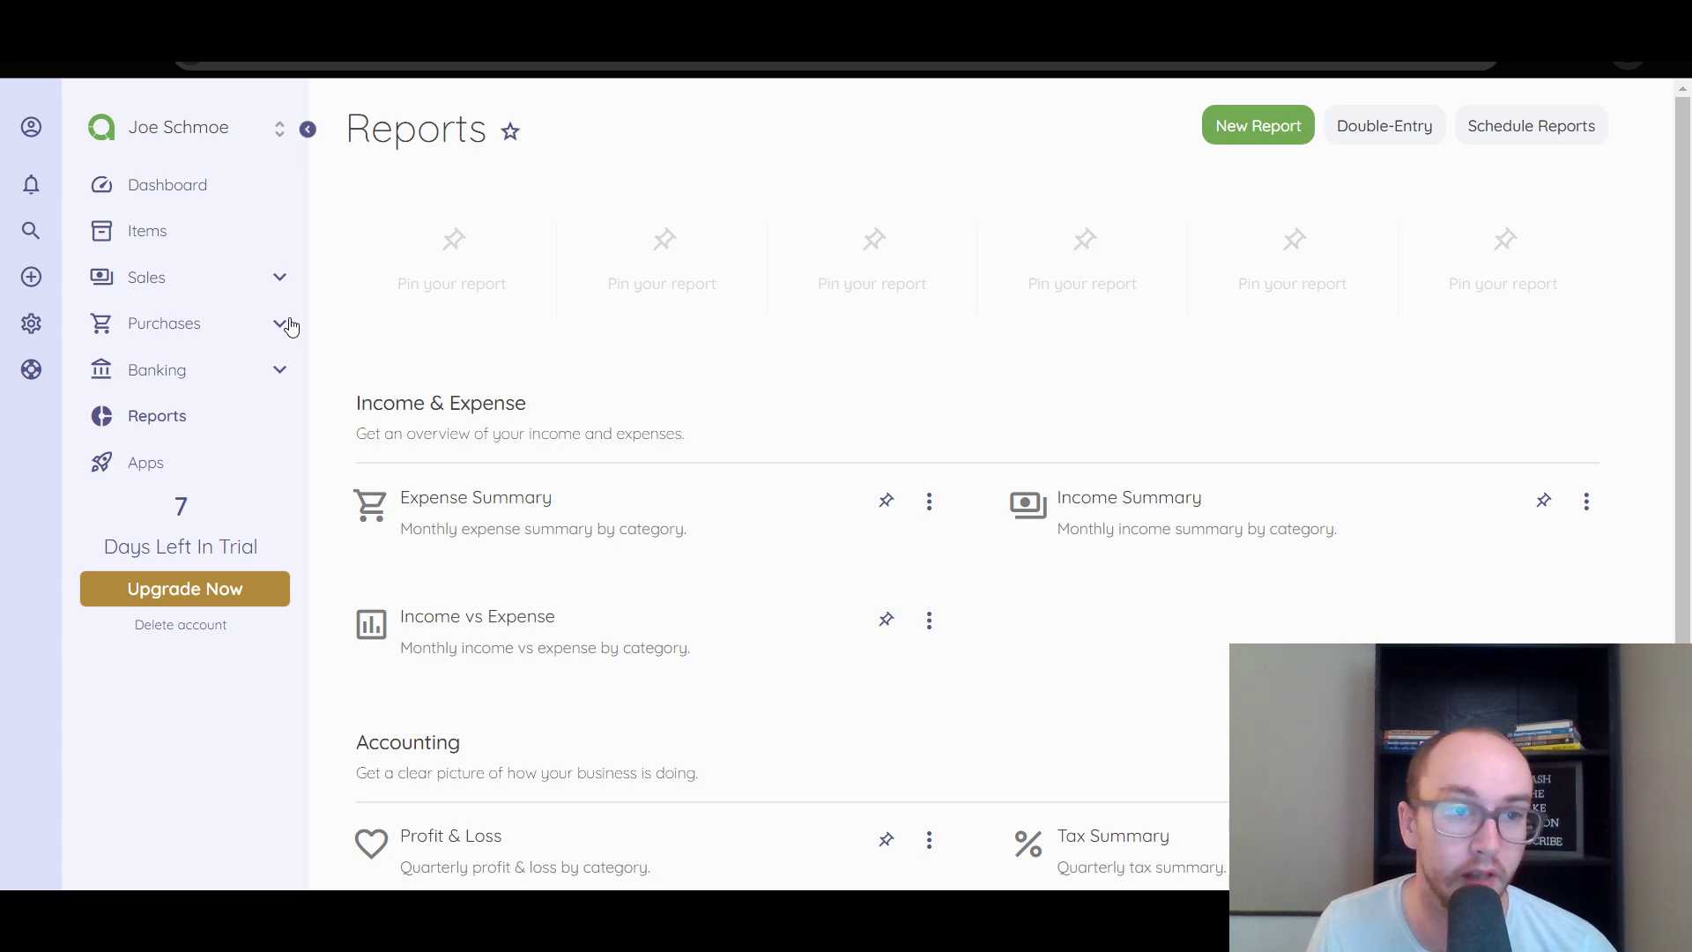
left_click(291, 327)
left_click(283, 325)
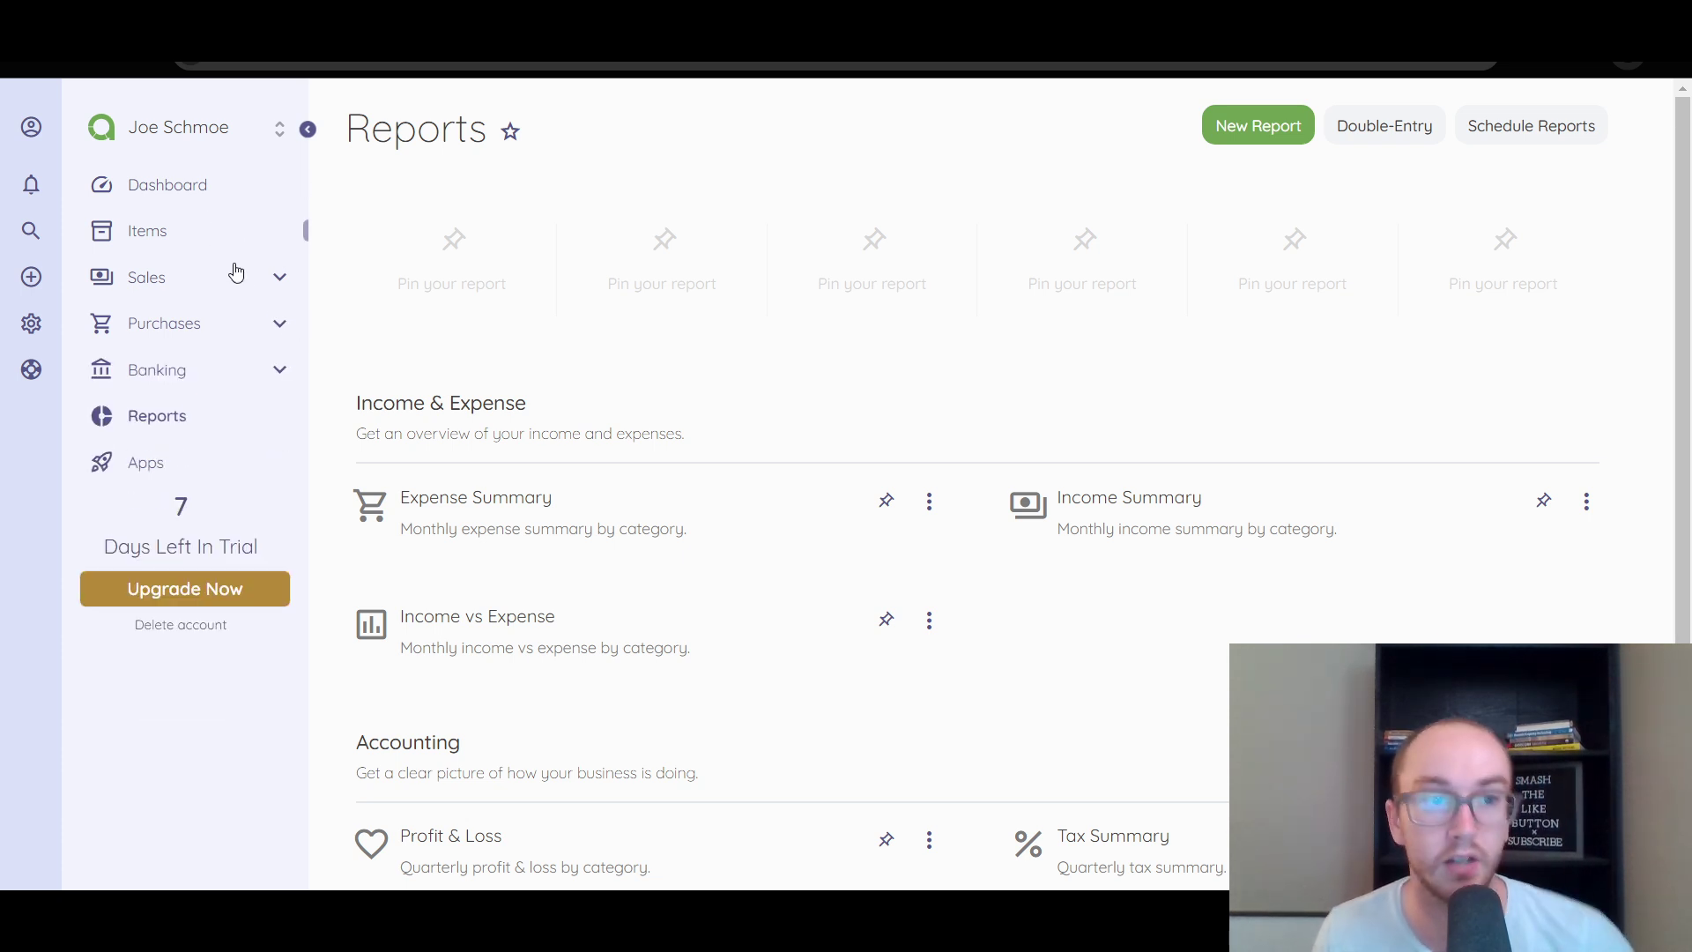
Step: Open a new invoice from the Sales section and review its company, billing, items, total and notes fields
left_click(269, 280)
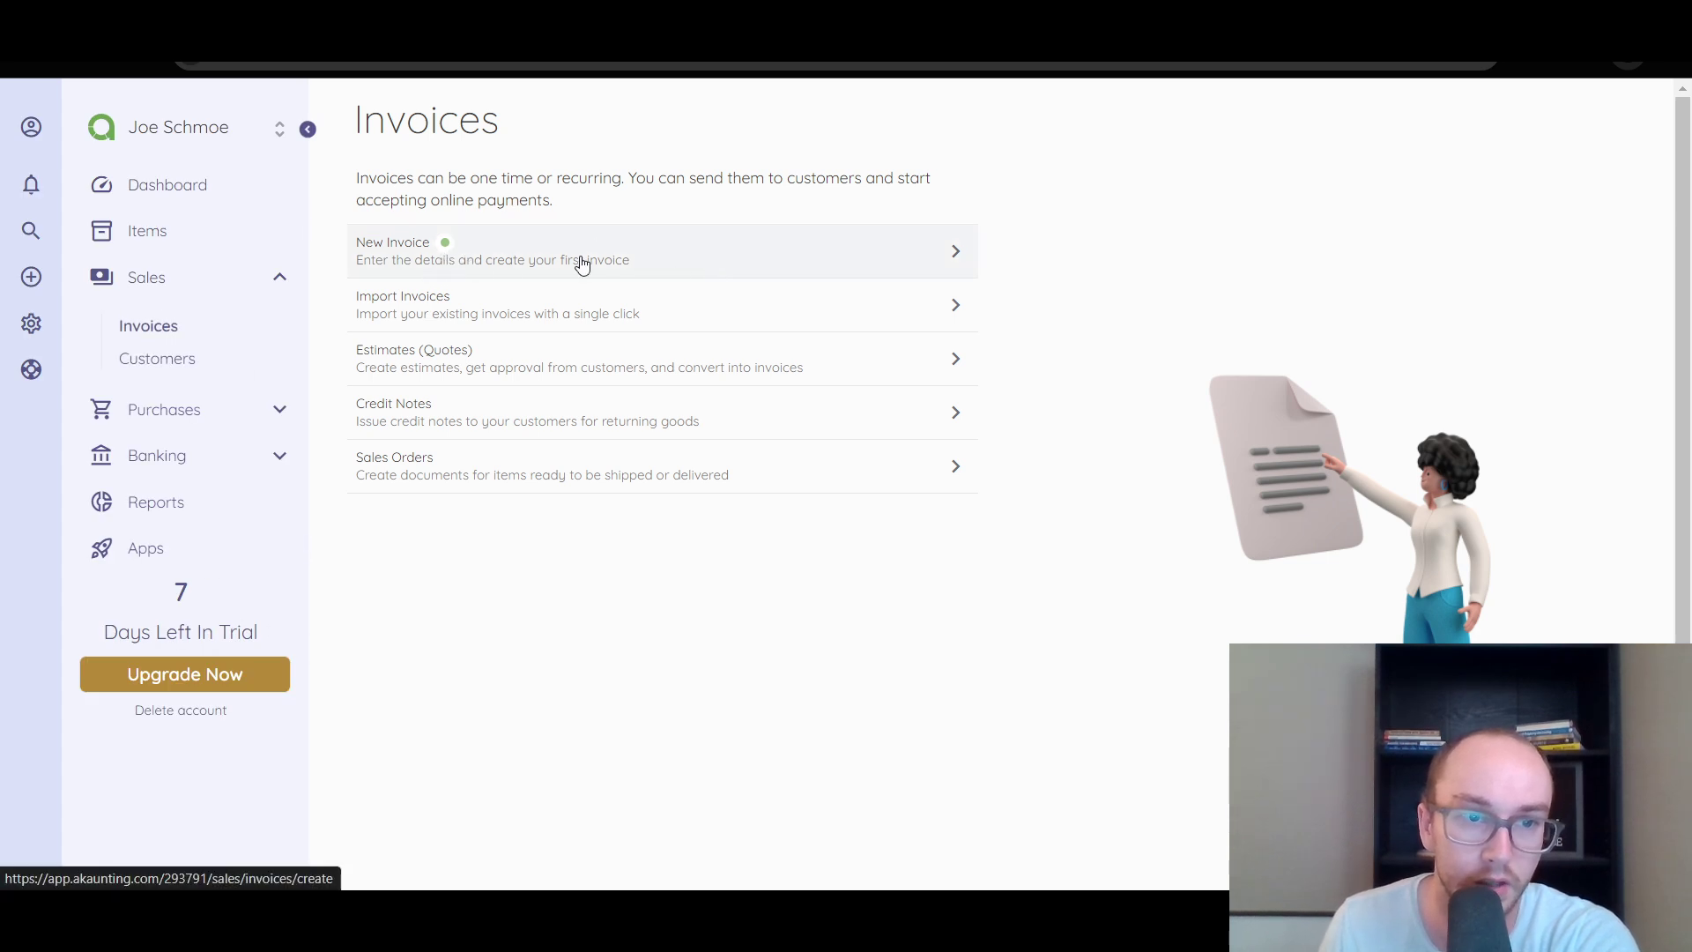
left_click(685, 257)
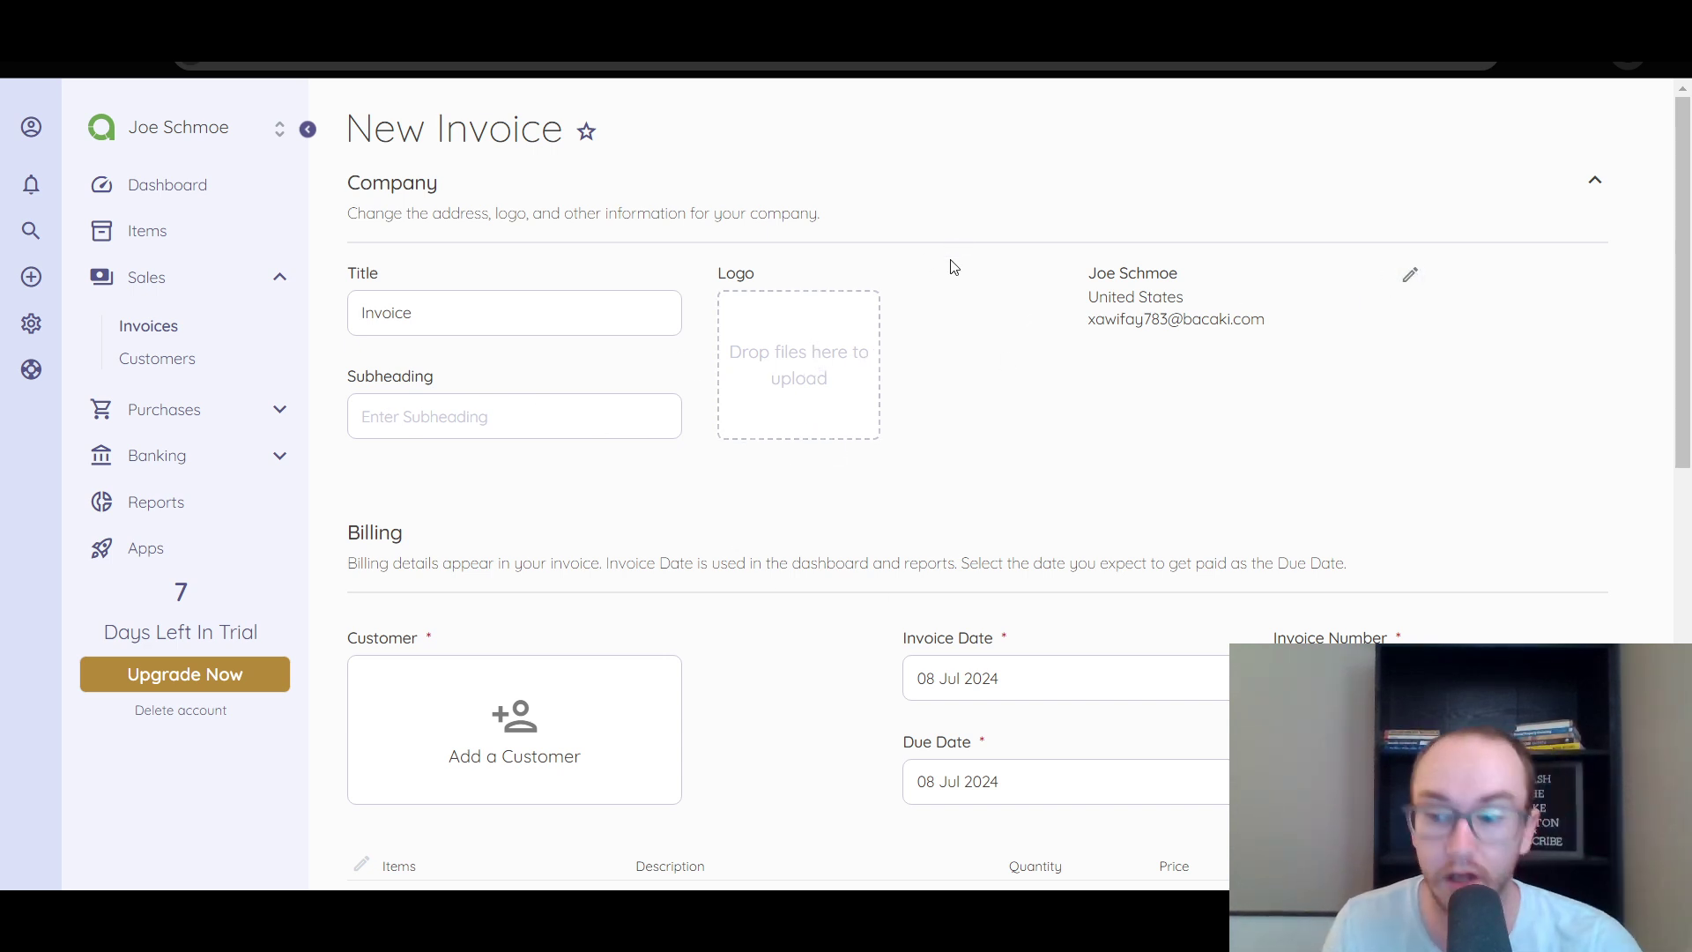
scroll(721, 480, "down", 3)
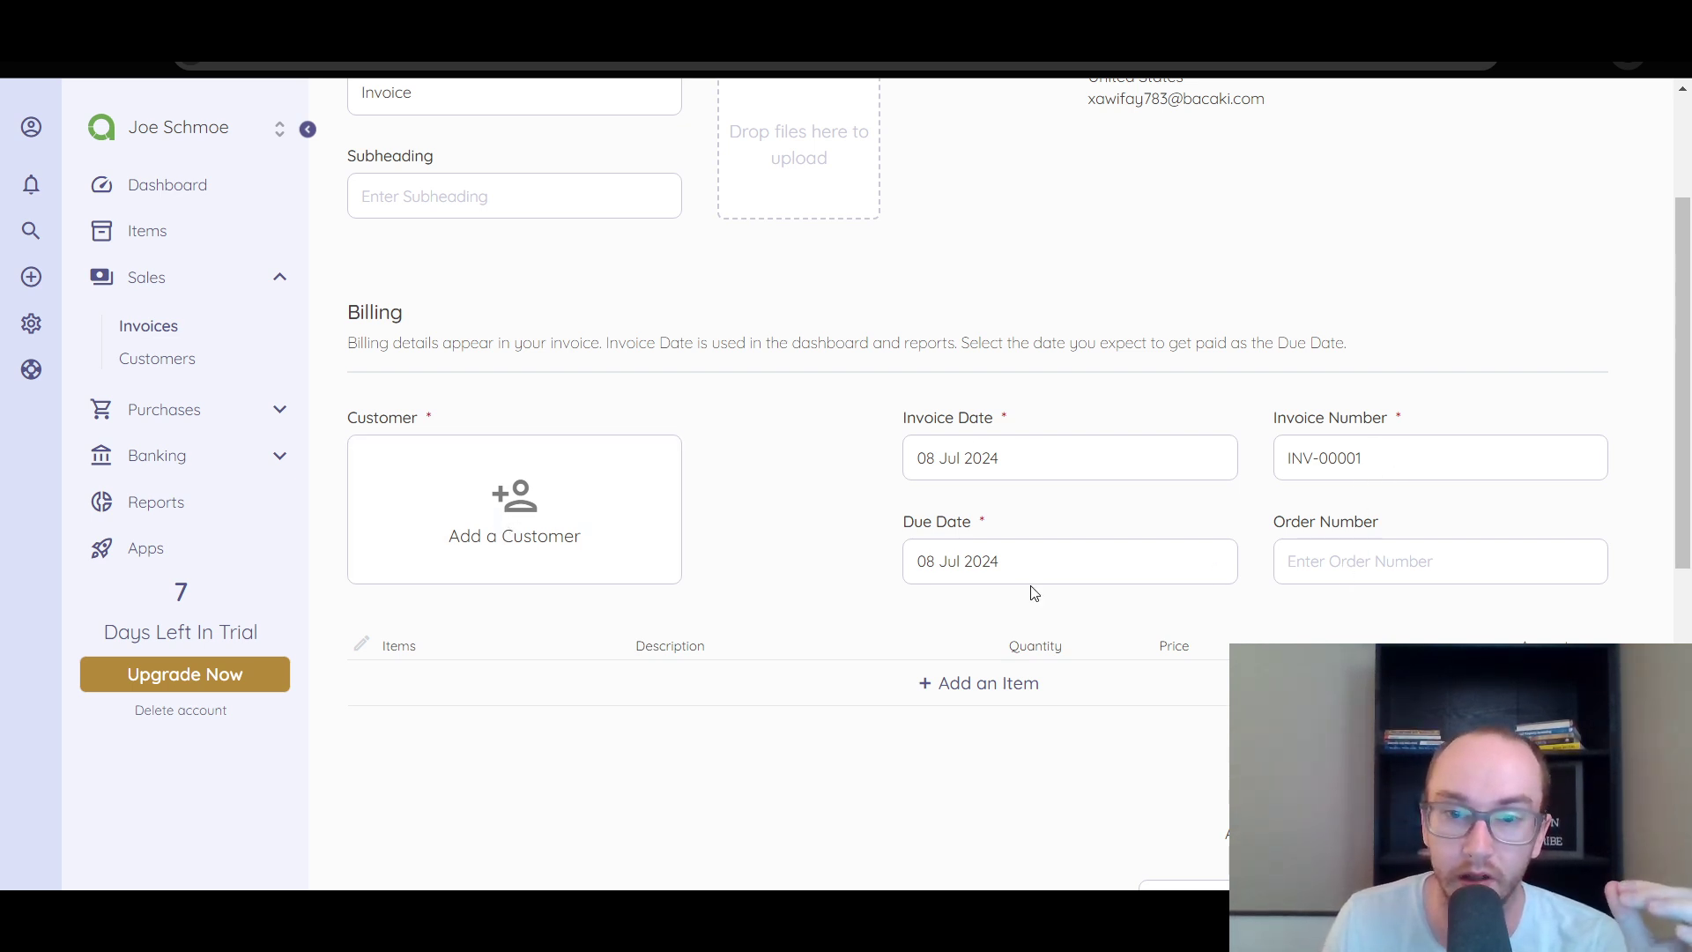
scroll(1034, 593, "down", 9)
scroll(1133, 540, "up", 4)
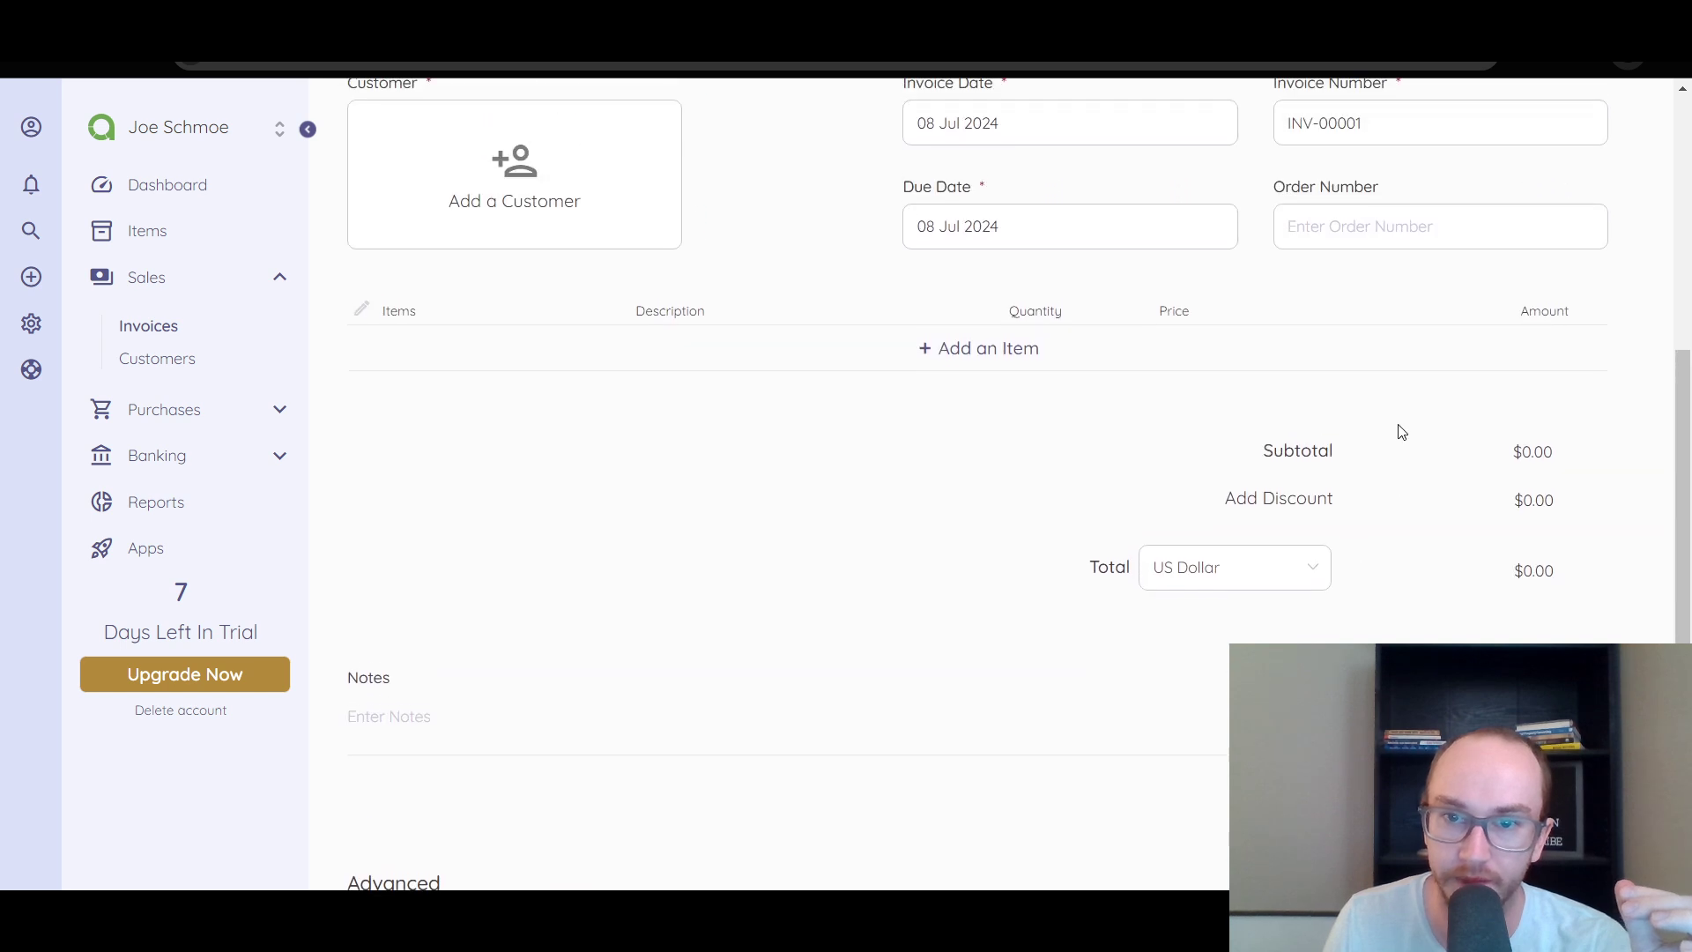
Step: Add a new item named "lawn cut" to the invoice at a price of $90.00
left_click(982, 349)
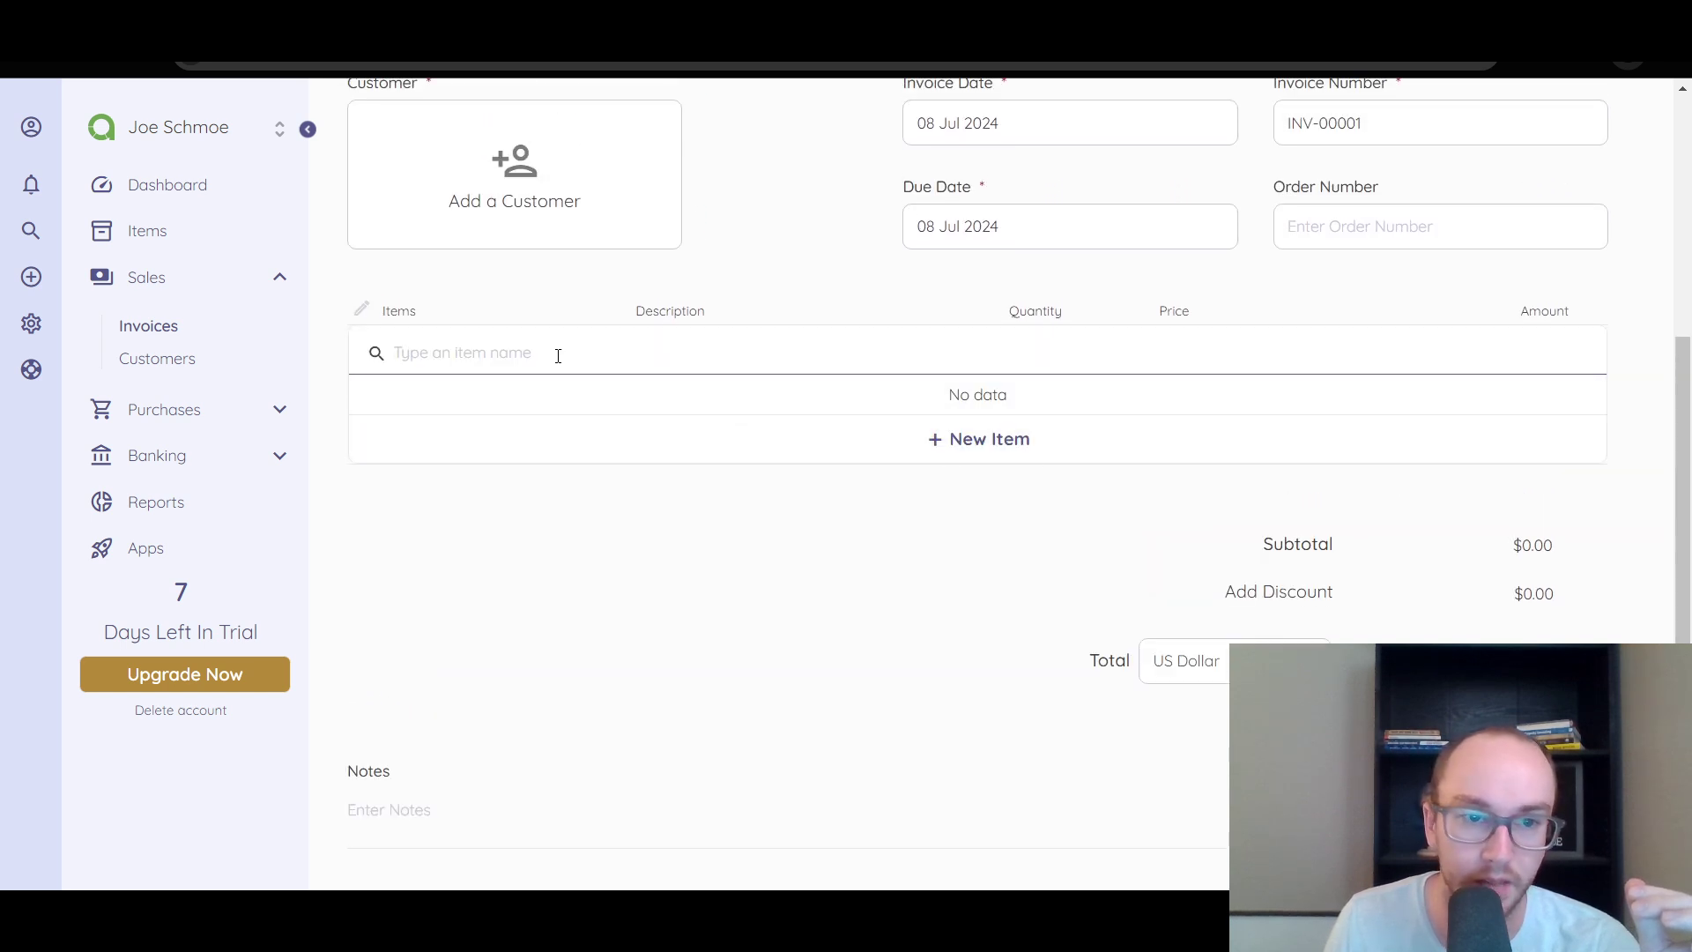
left_click(993, 438)
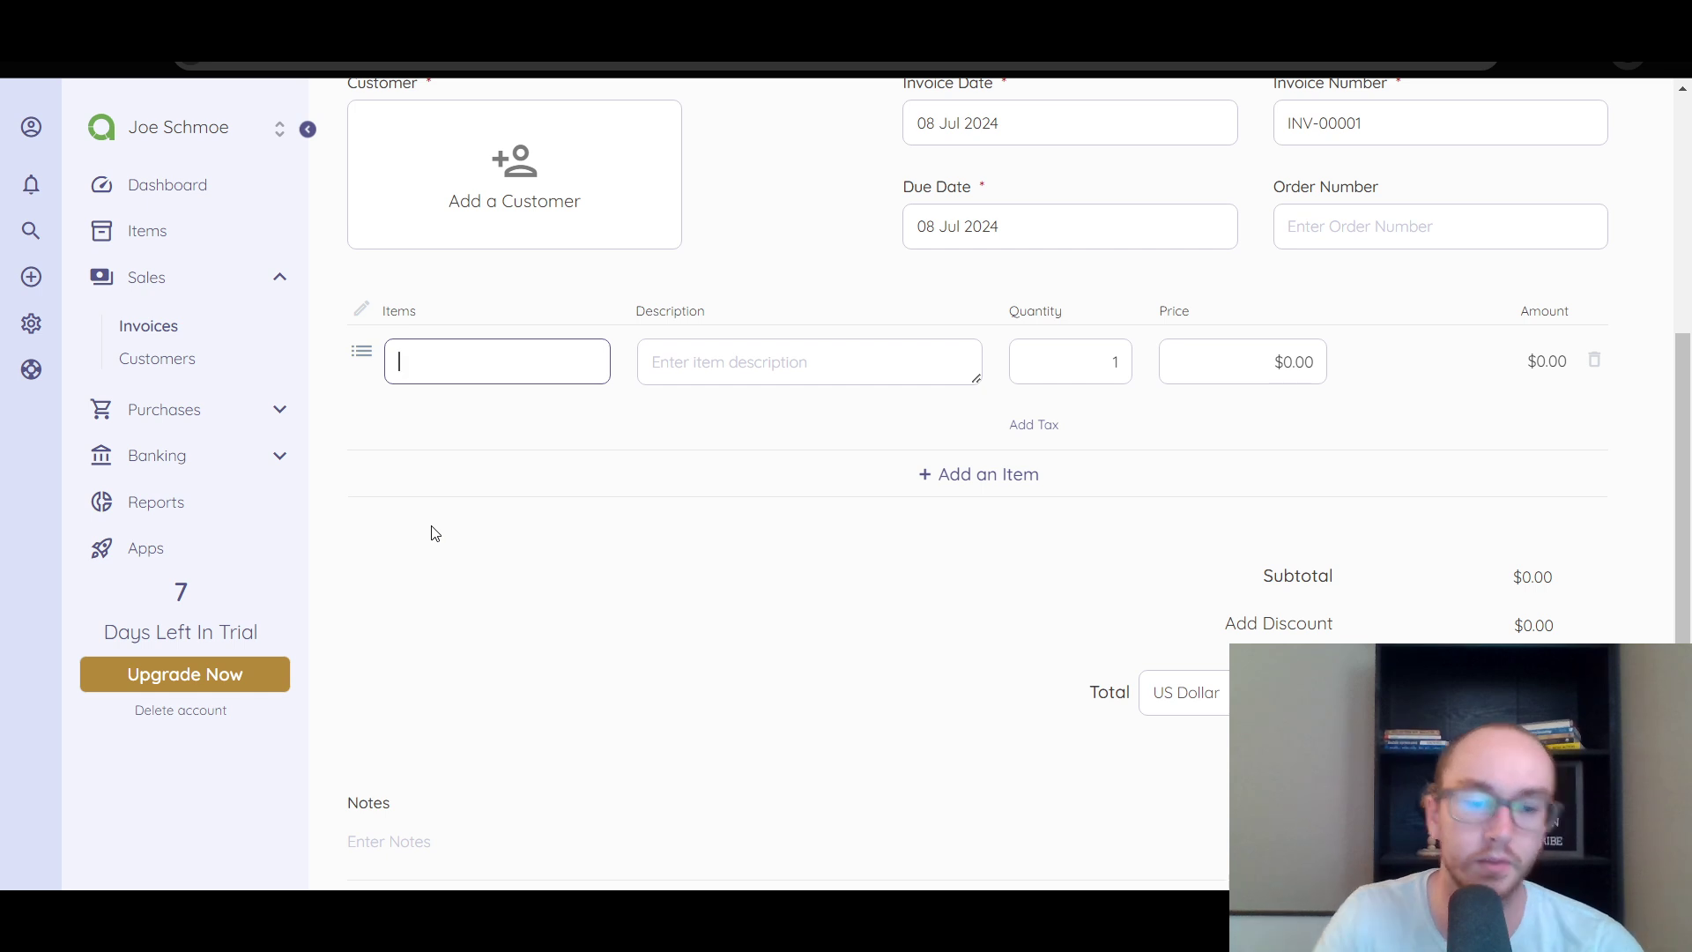
type("lawn c")
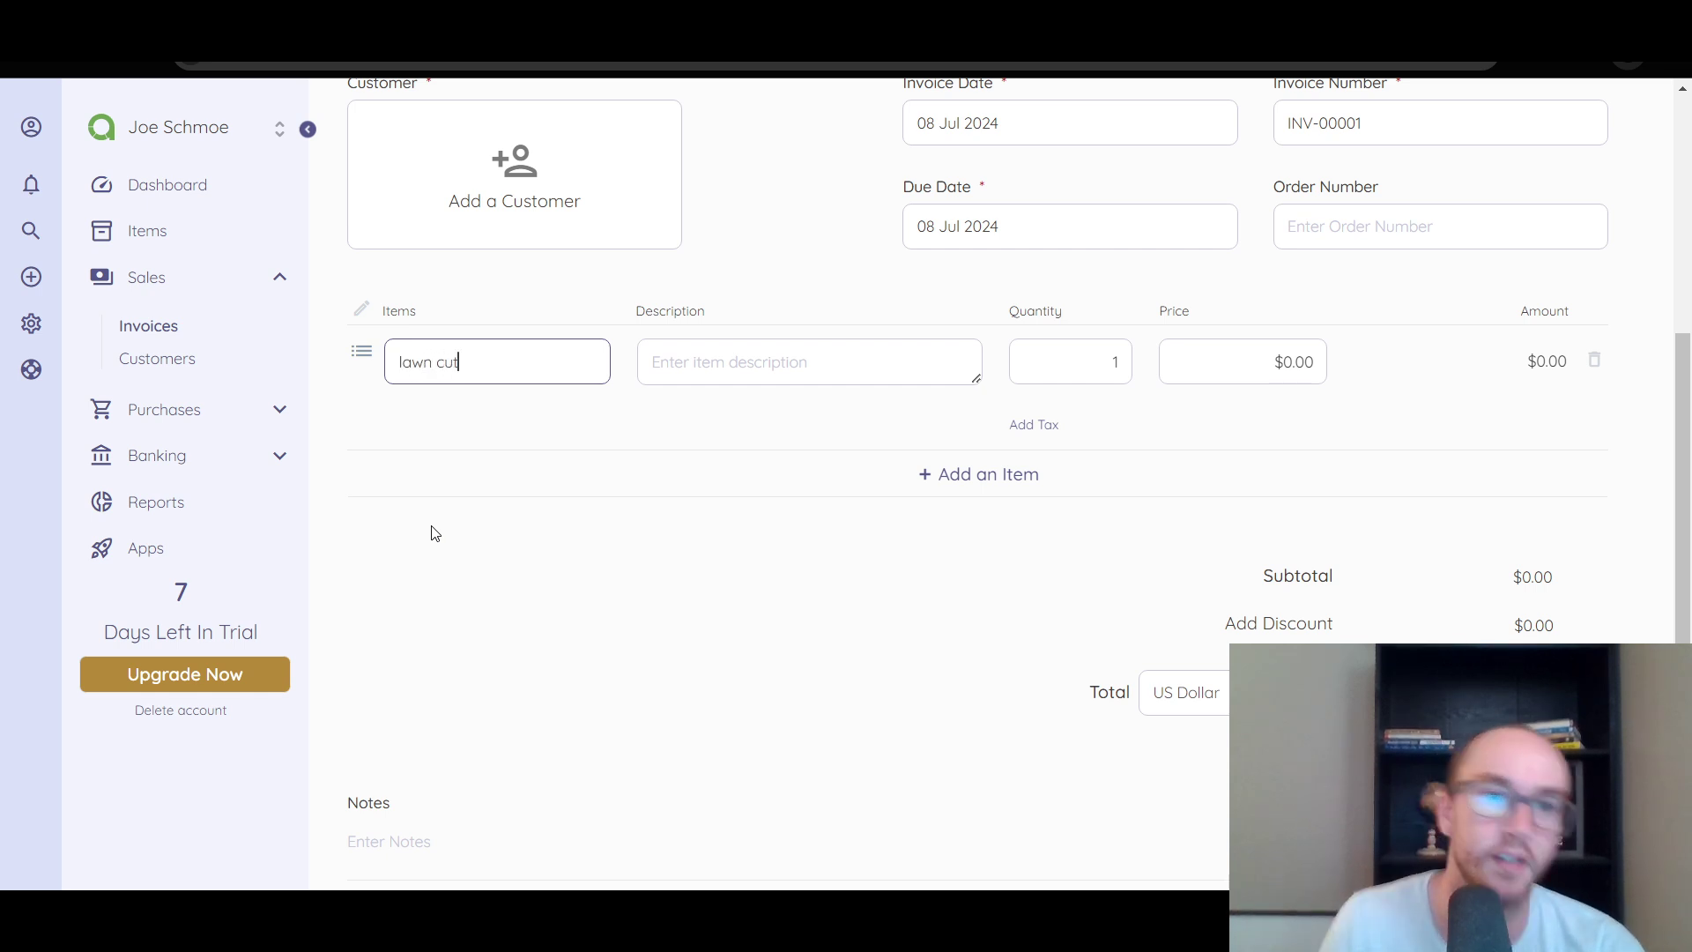
type("ut")
left_click(1250, 359)
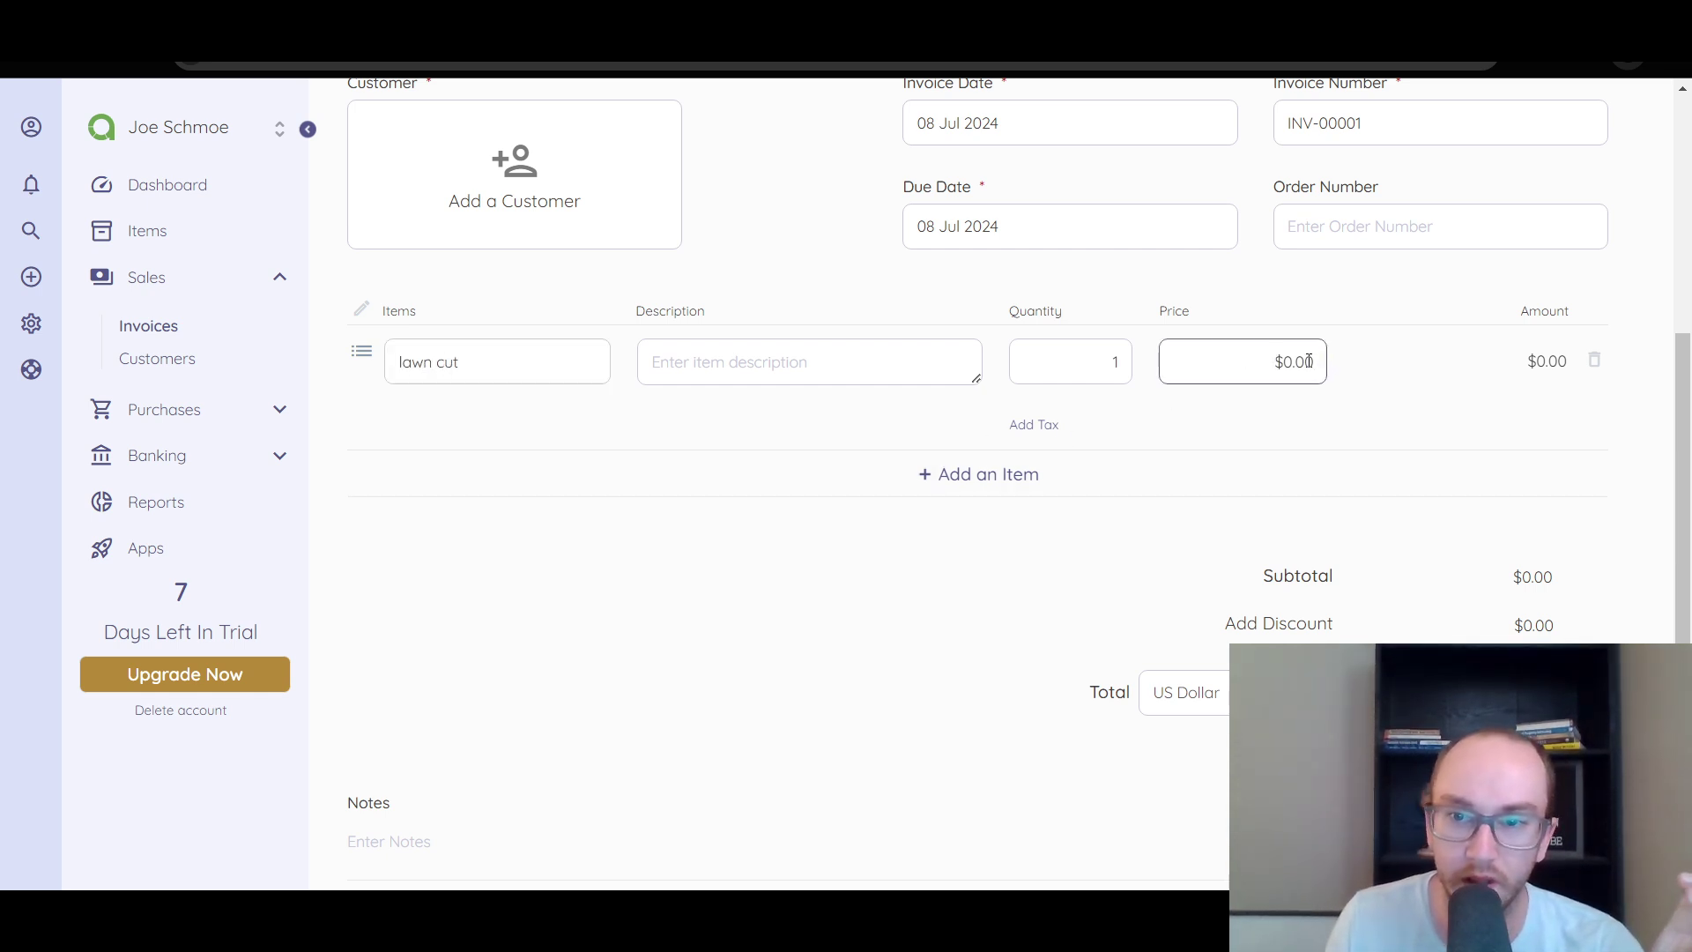
left_click(1286, 362)
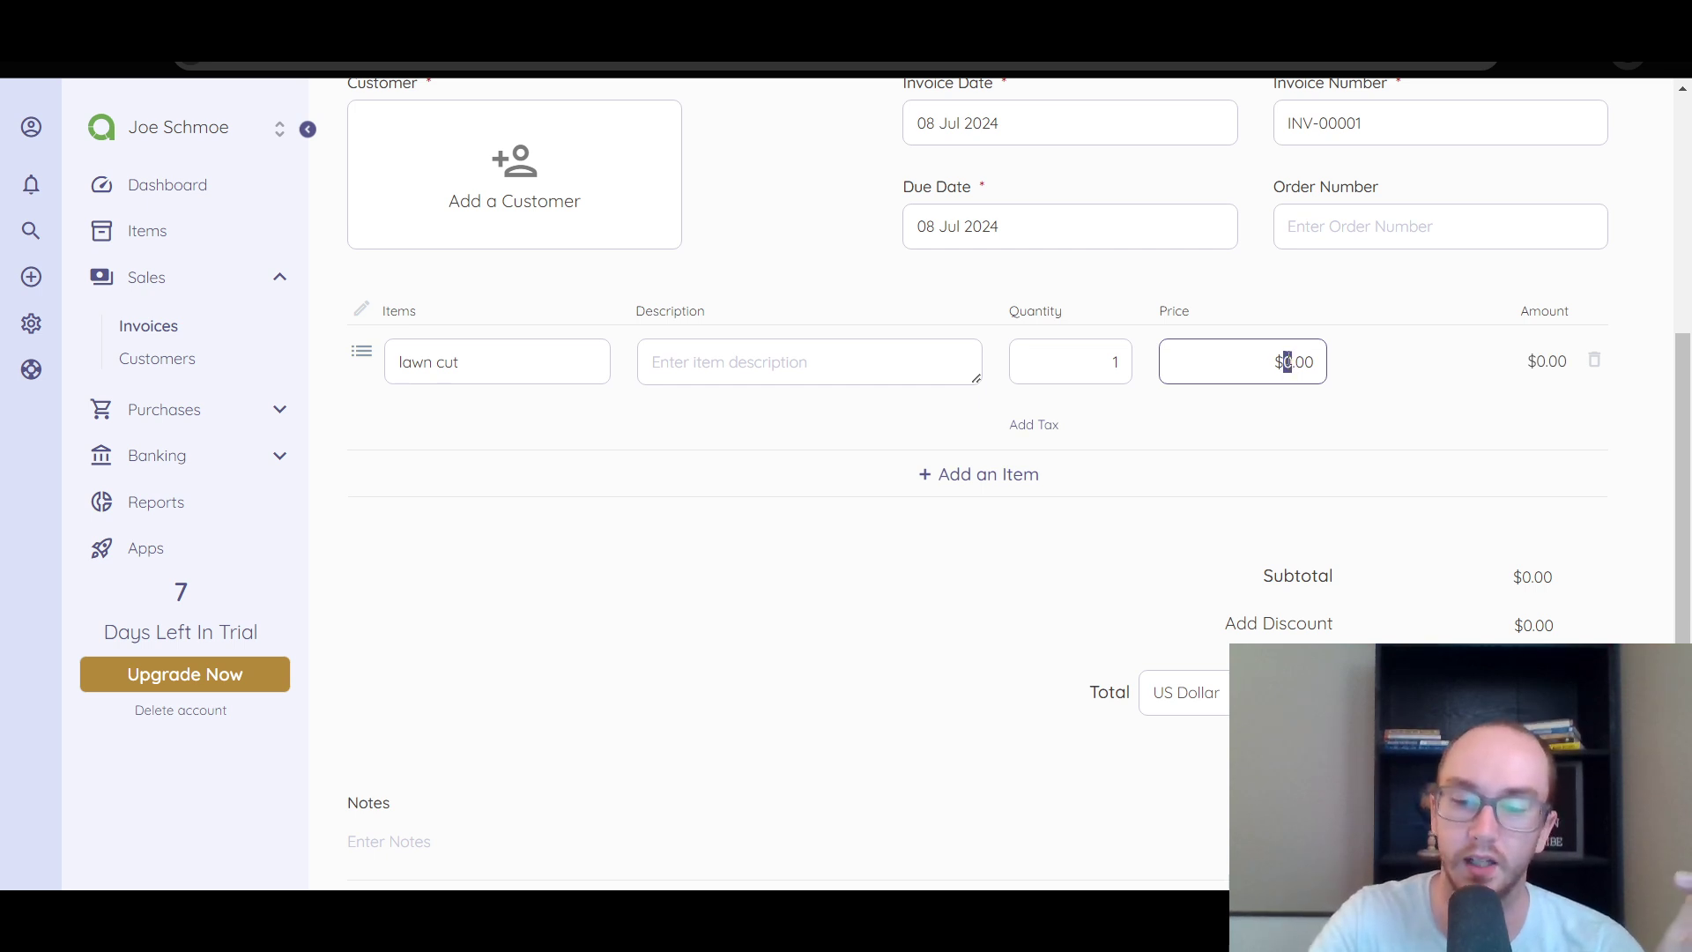
type("9")
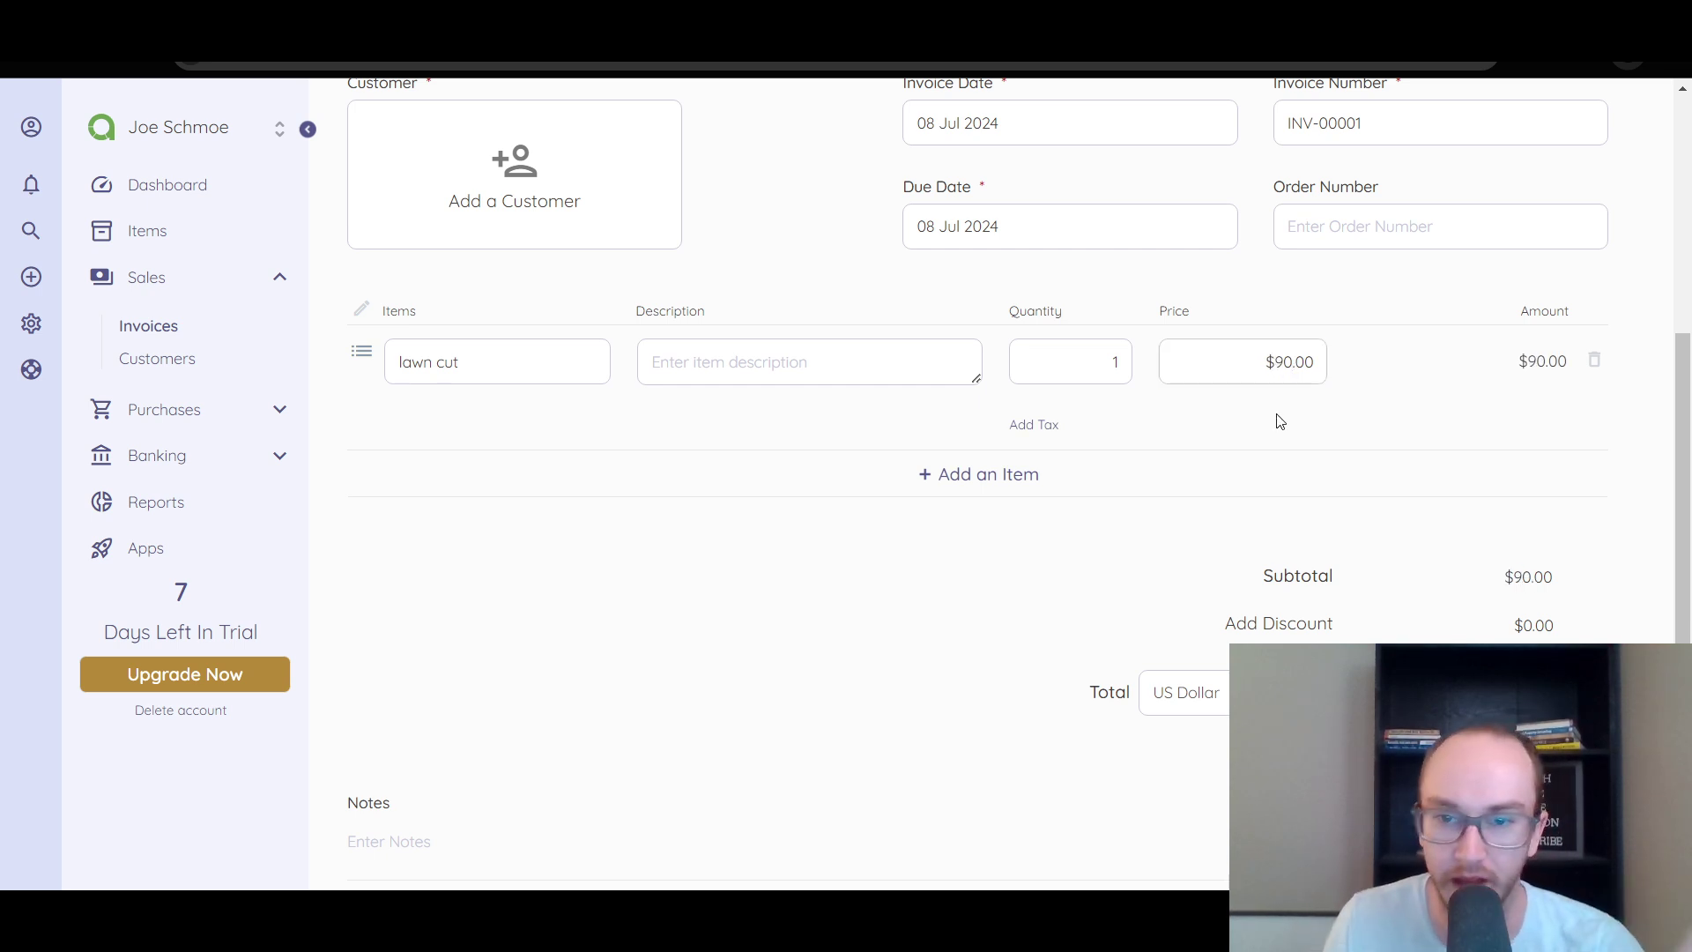
Step: Add a 10 percent discount to the invoice
scroll(1234, 423, "down", 2)
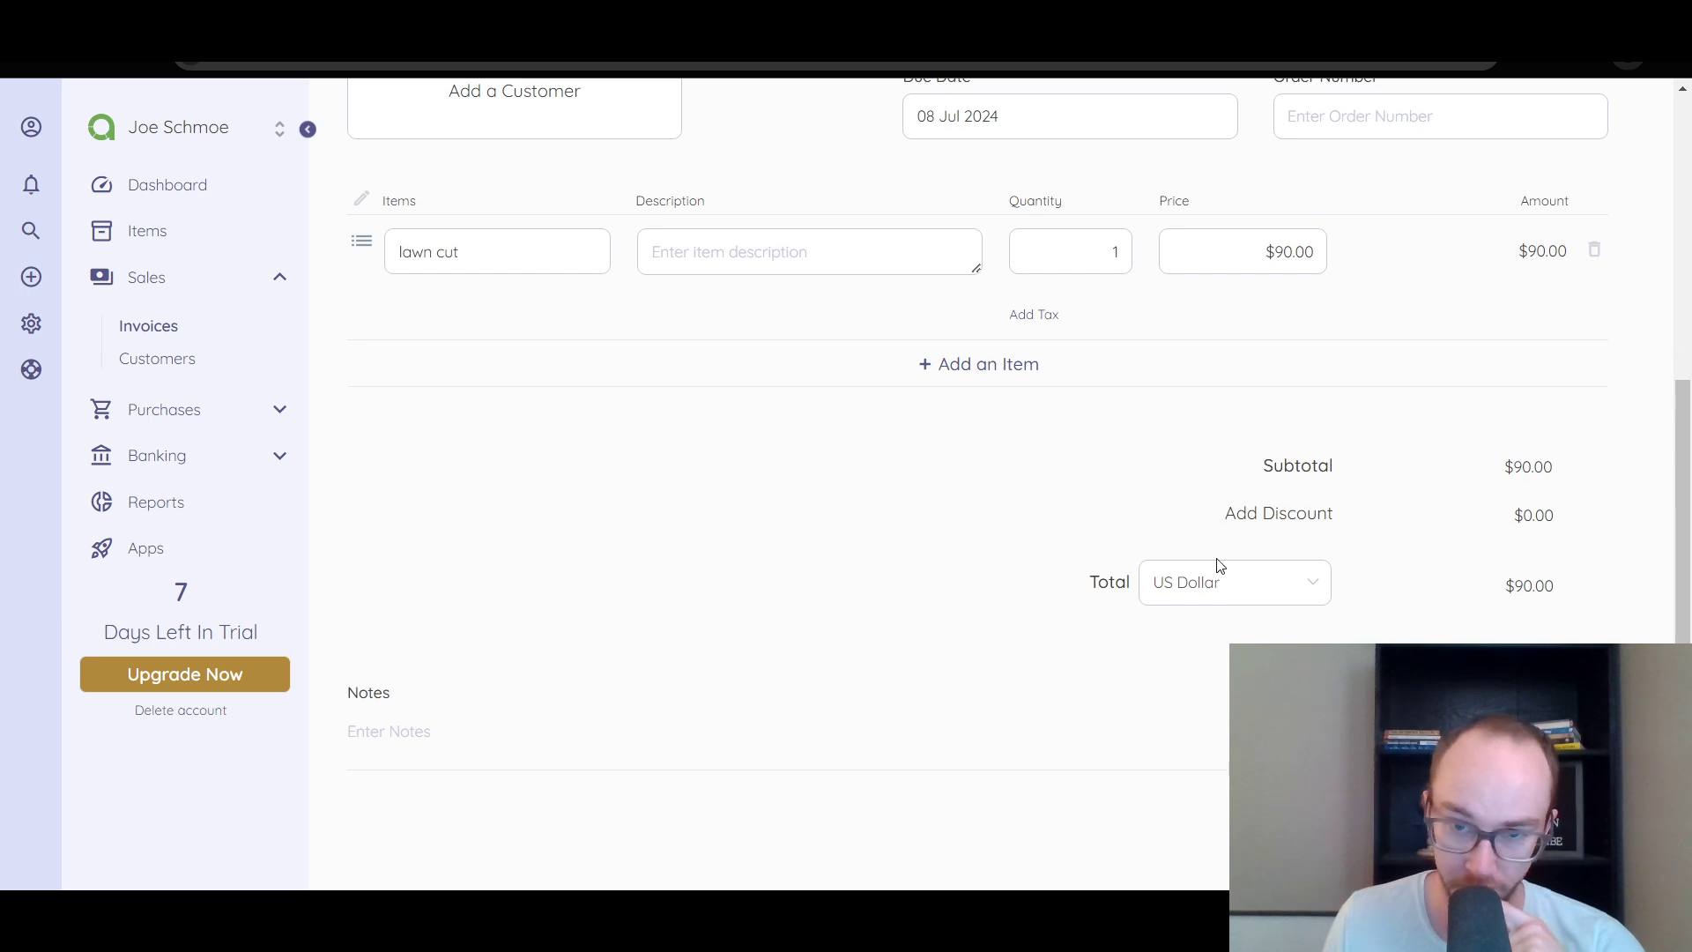
scroll(1319, 533, "down", 4)
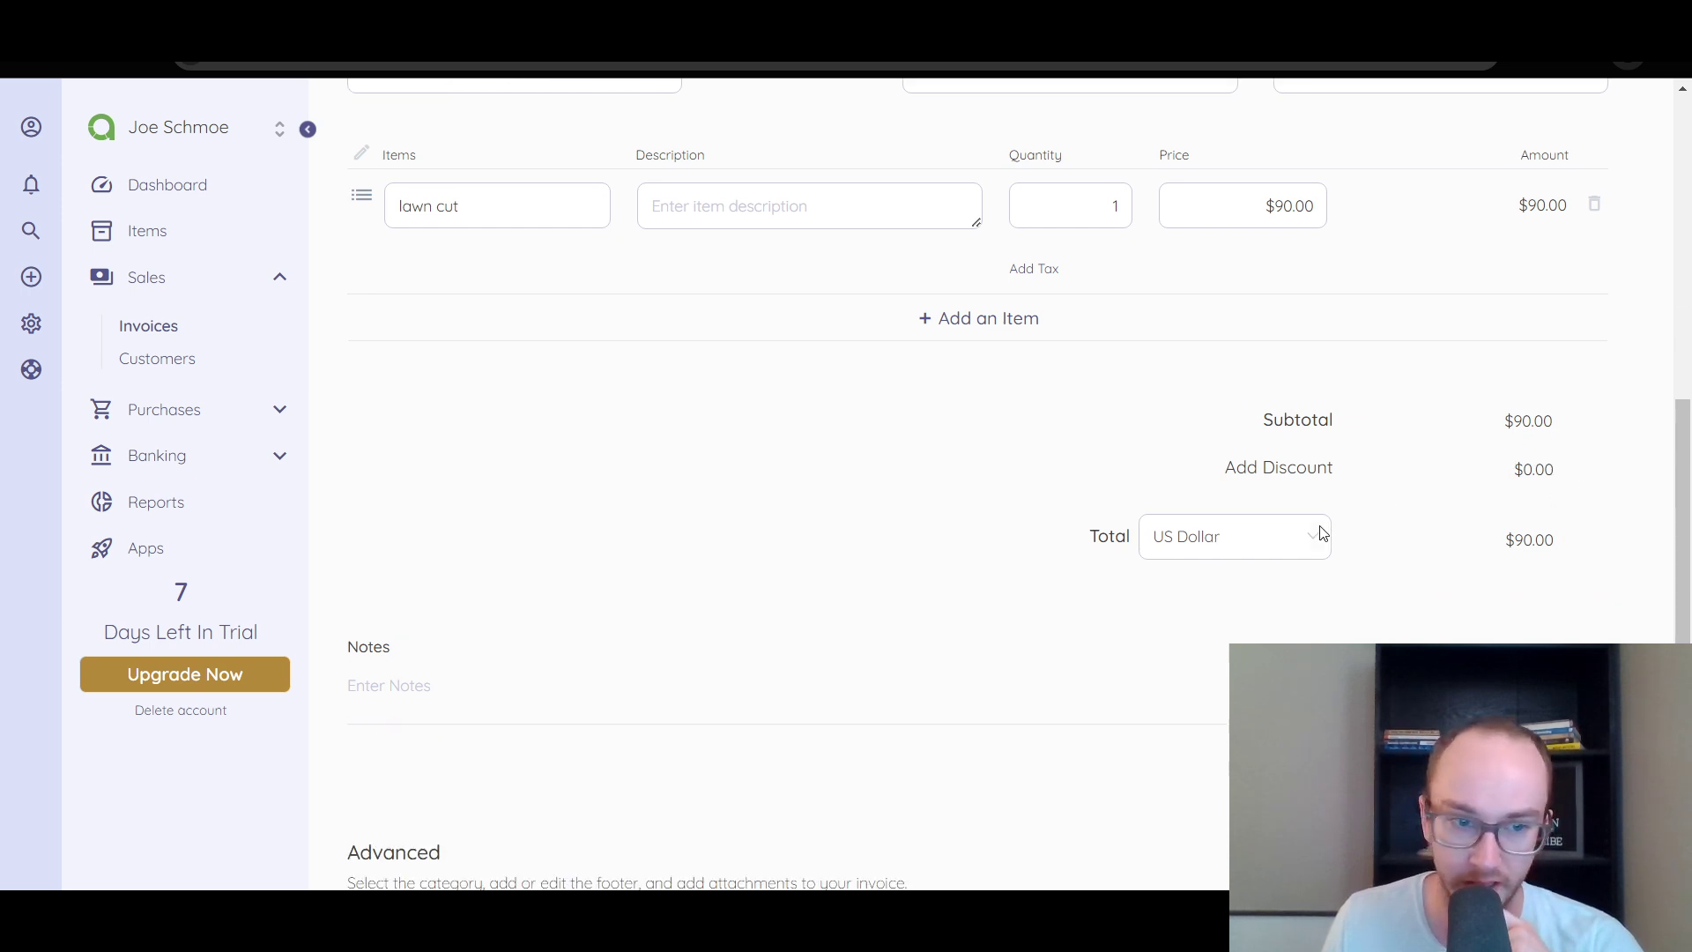
left_click(1313, 293)
left_click(1215, 294)
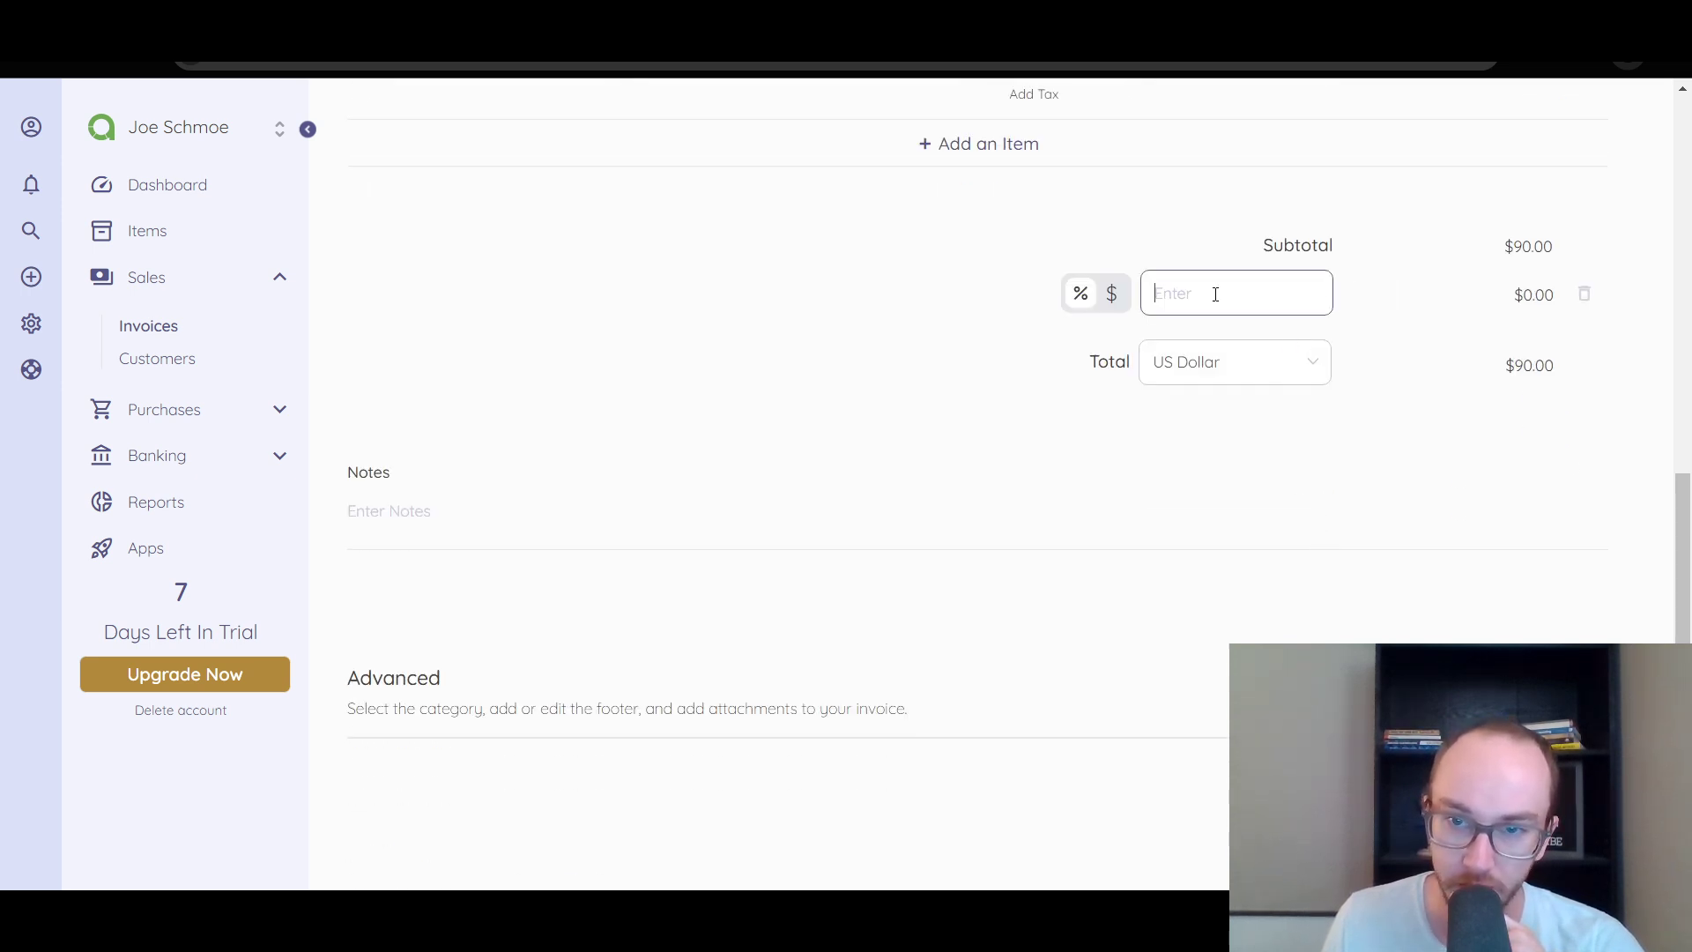
type("10")
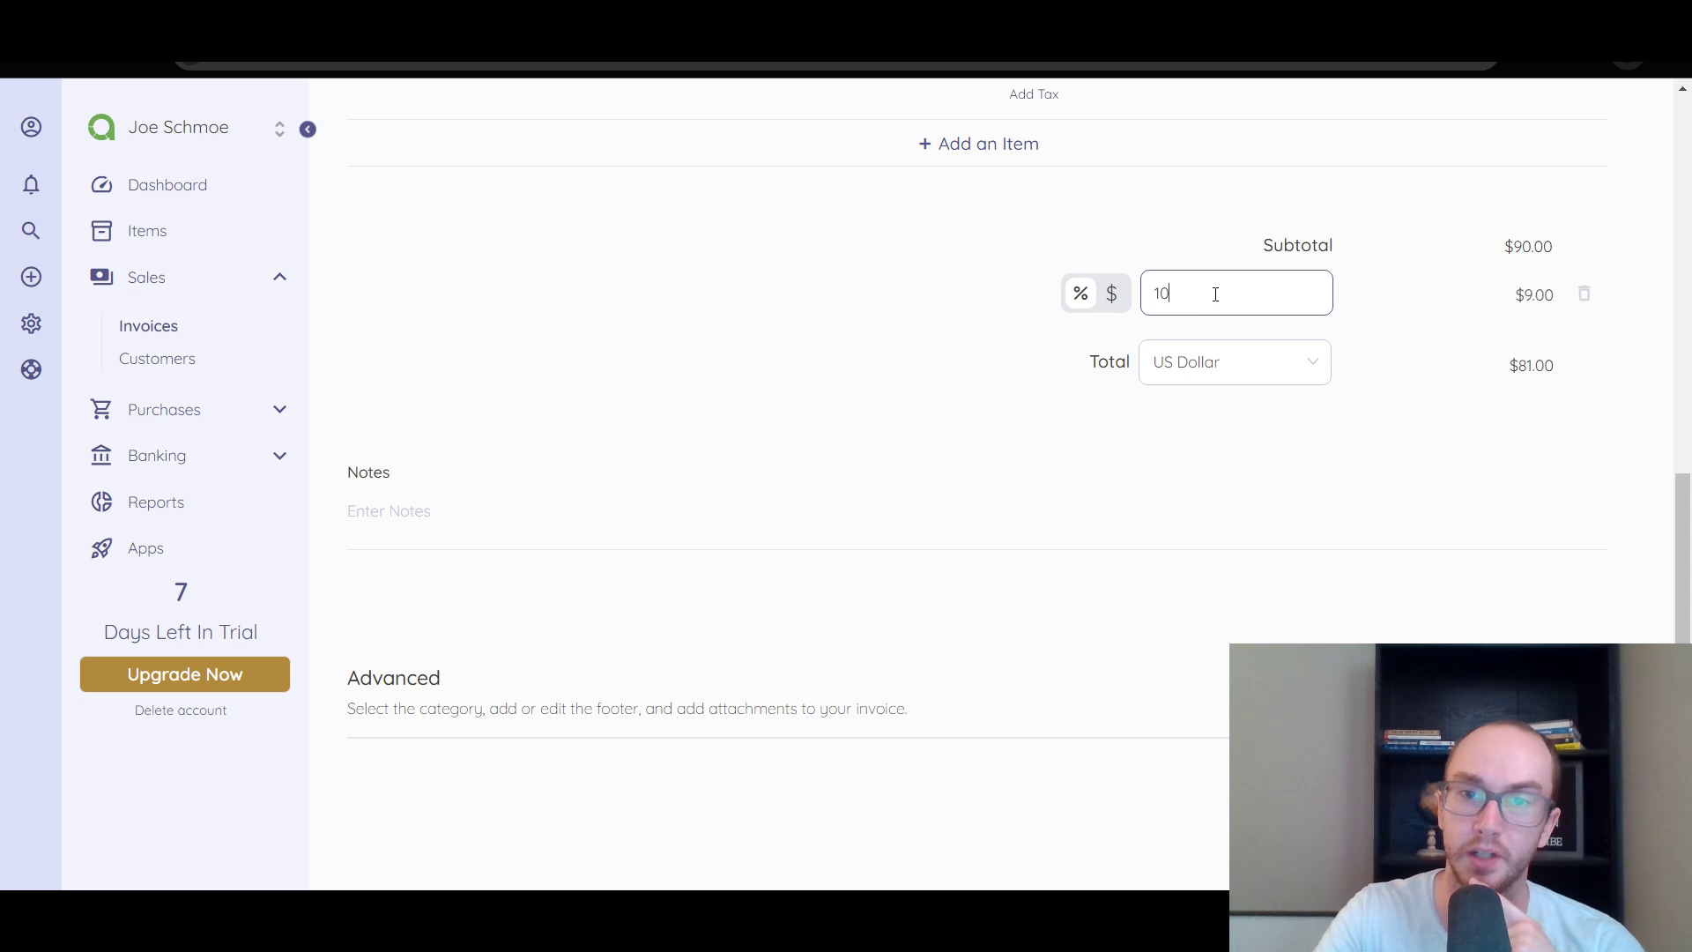
left_click(1202, 326)
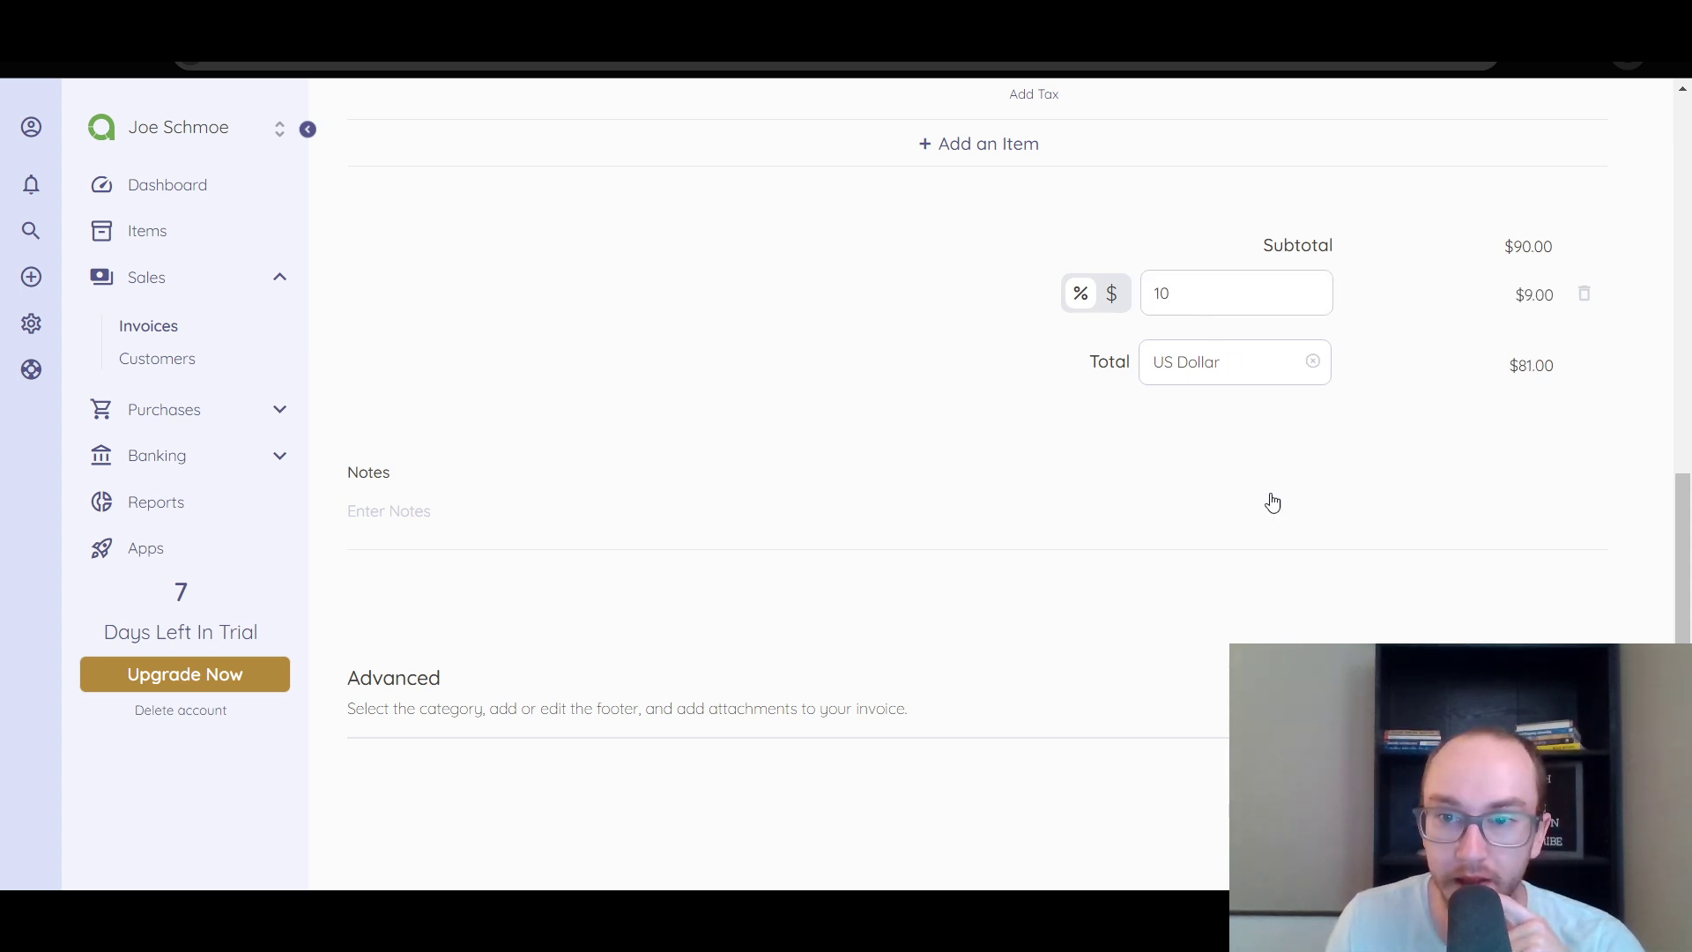
Step: Check the available currencies for the invoice total and choose US Dollar
left_click(1112, 297)
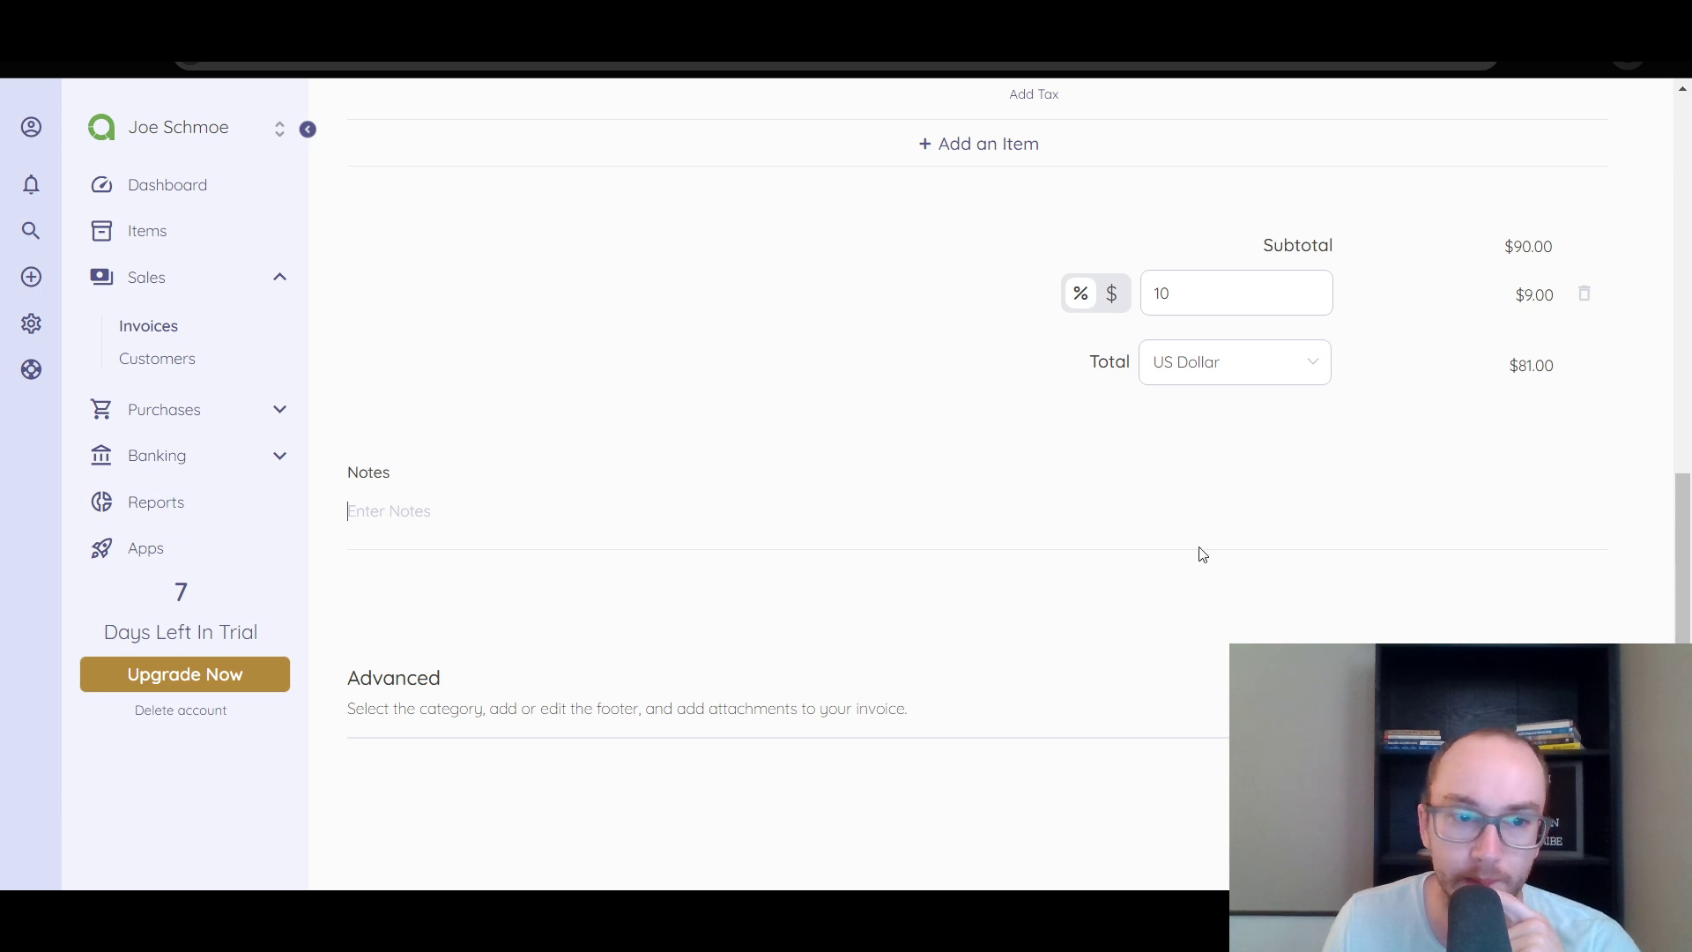
left_click(1322, 373)
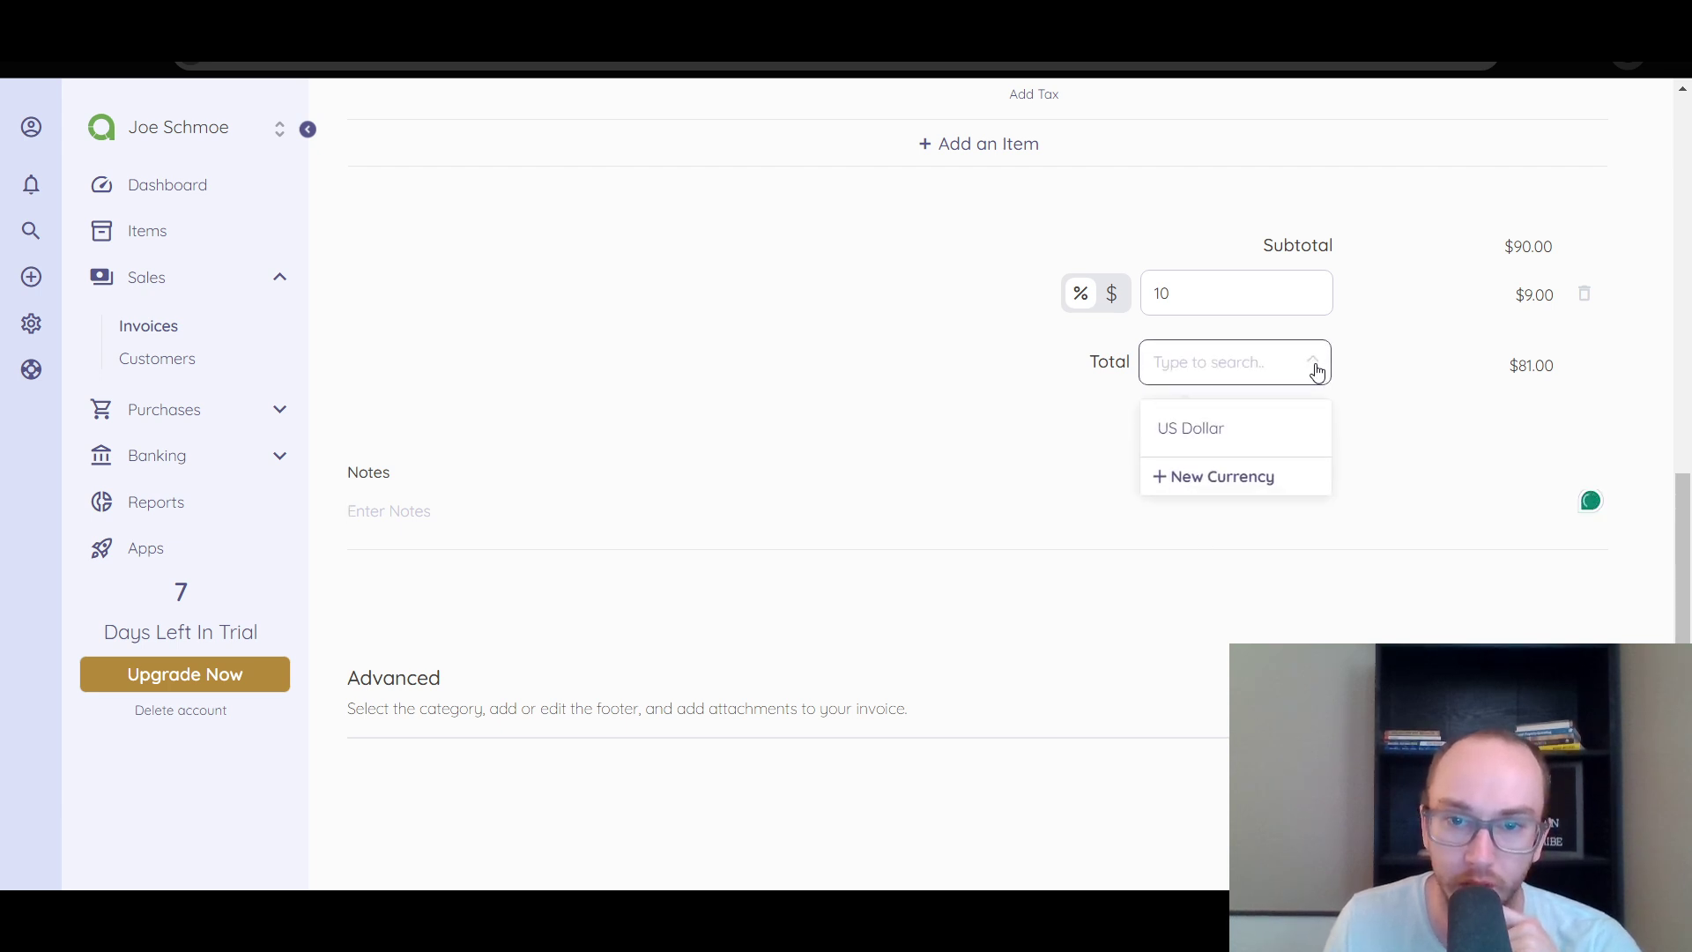
left_click(1231, 438)
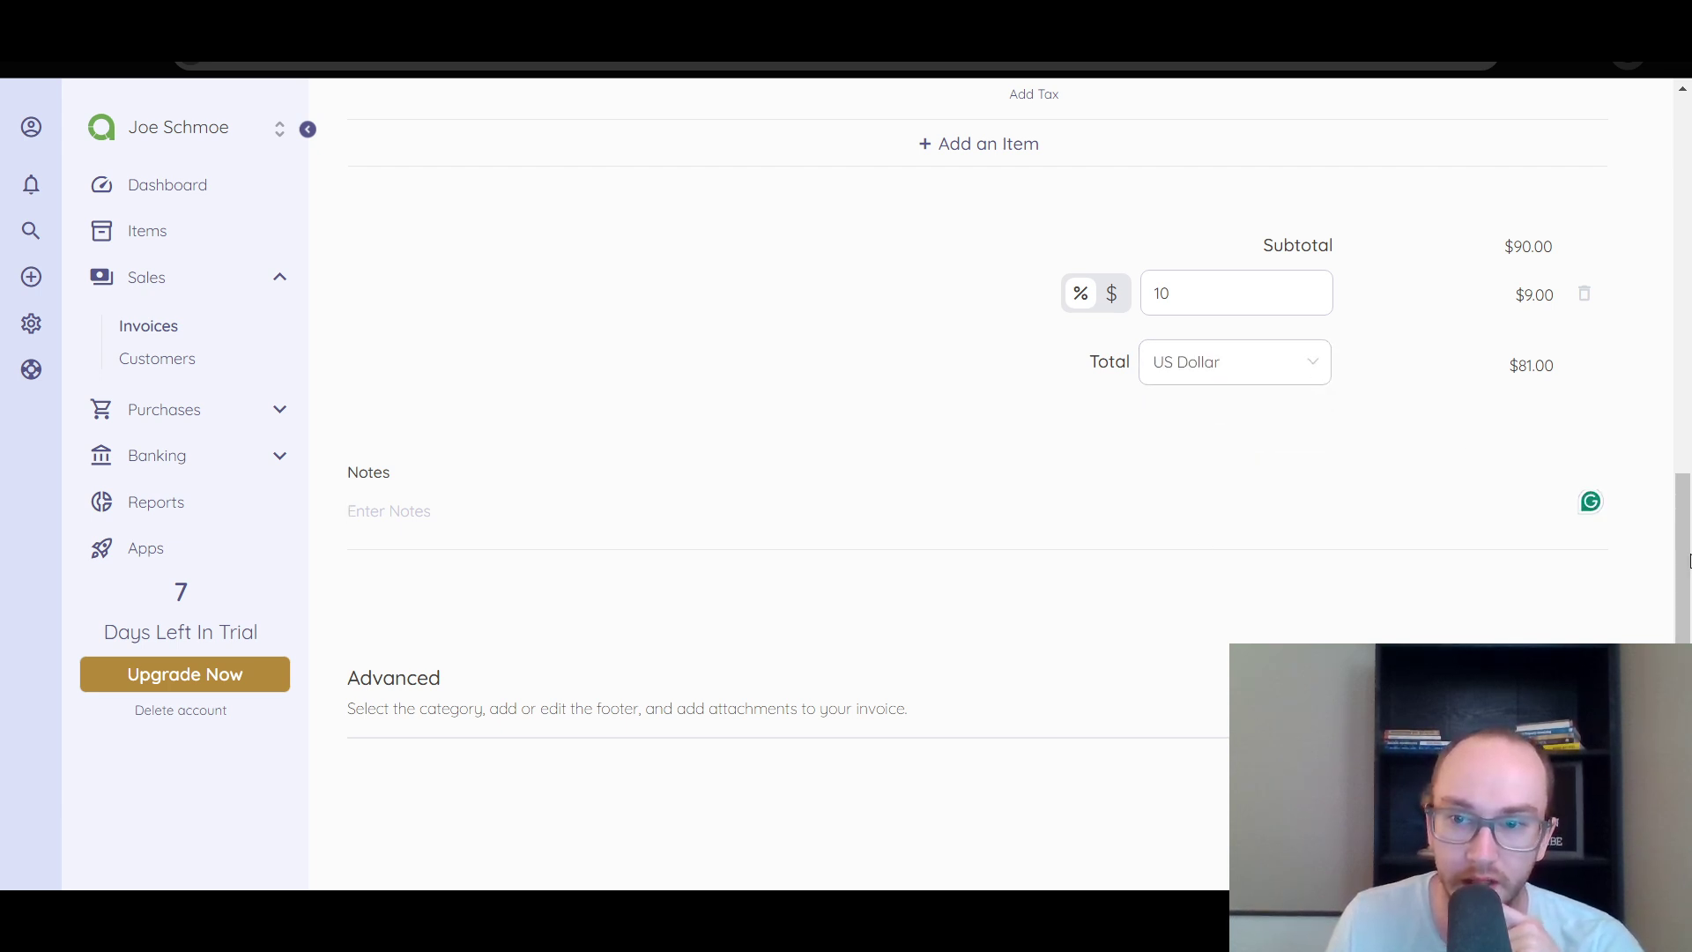
Step: Expand the invoice's Advanced section, review its footer, category and attachment fields, and collapse it again
scroll(1689, 560, "down", 2)
scroll(1612, 572, "down", 2)
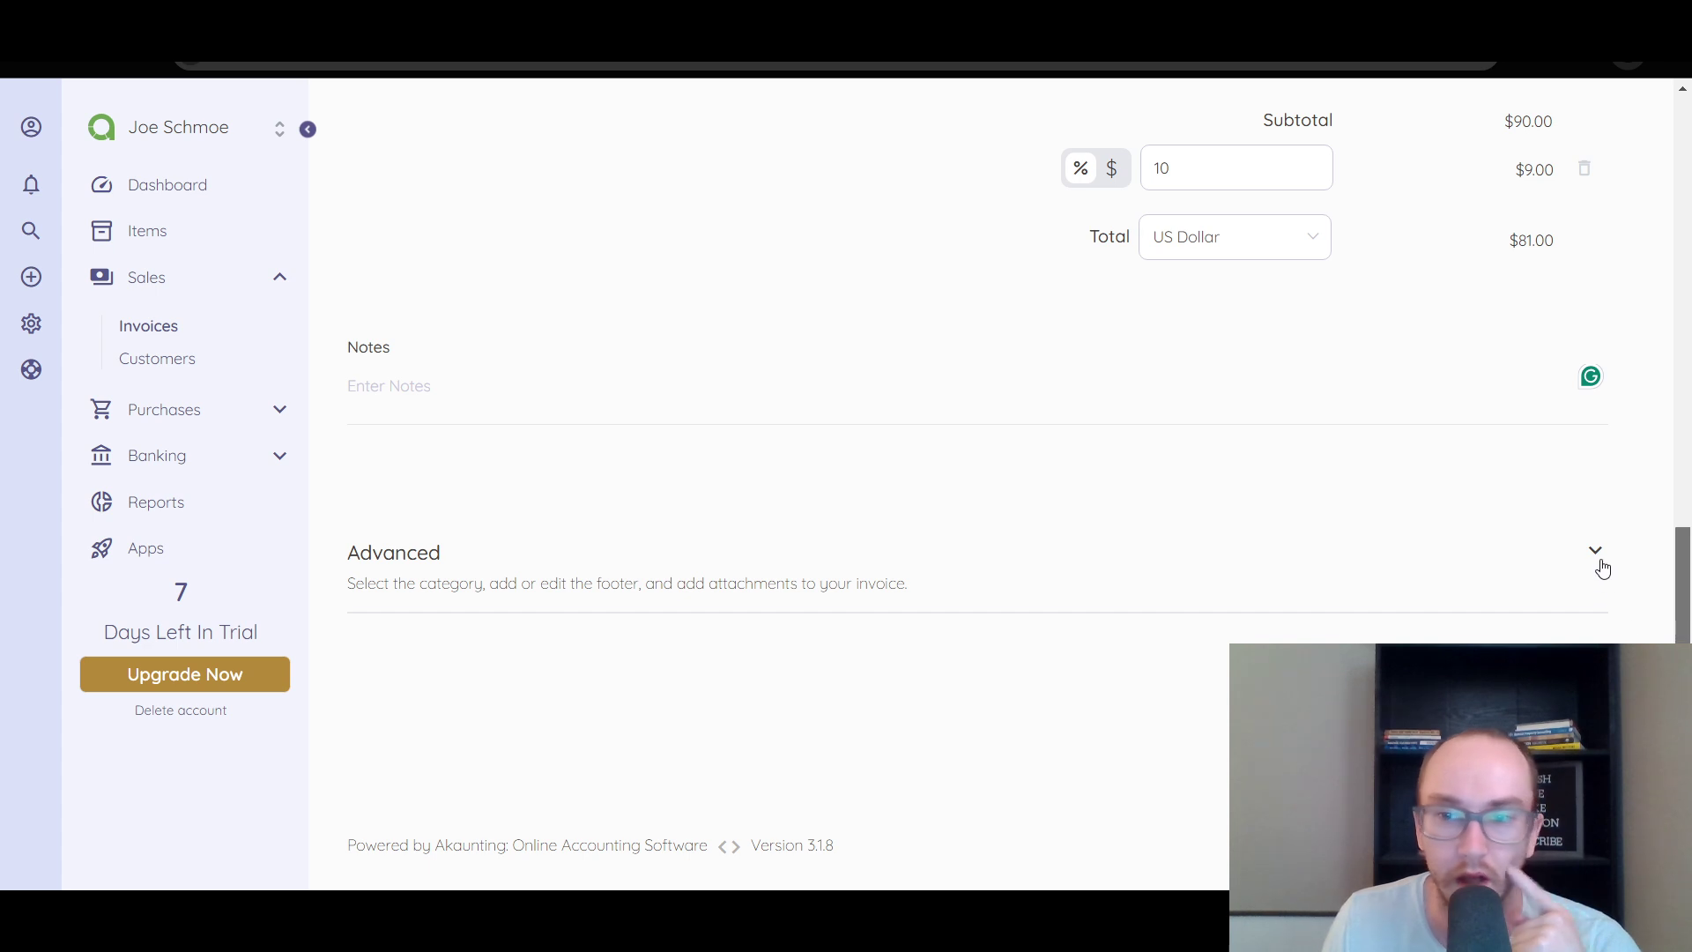
left_click(532, 591)
scroll(923, 635, "down", 1)
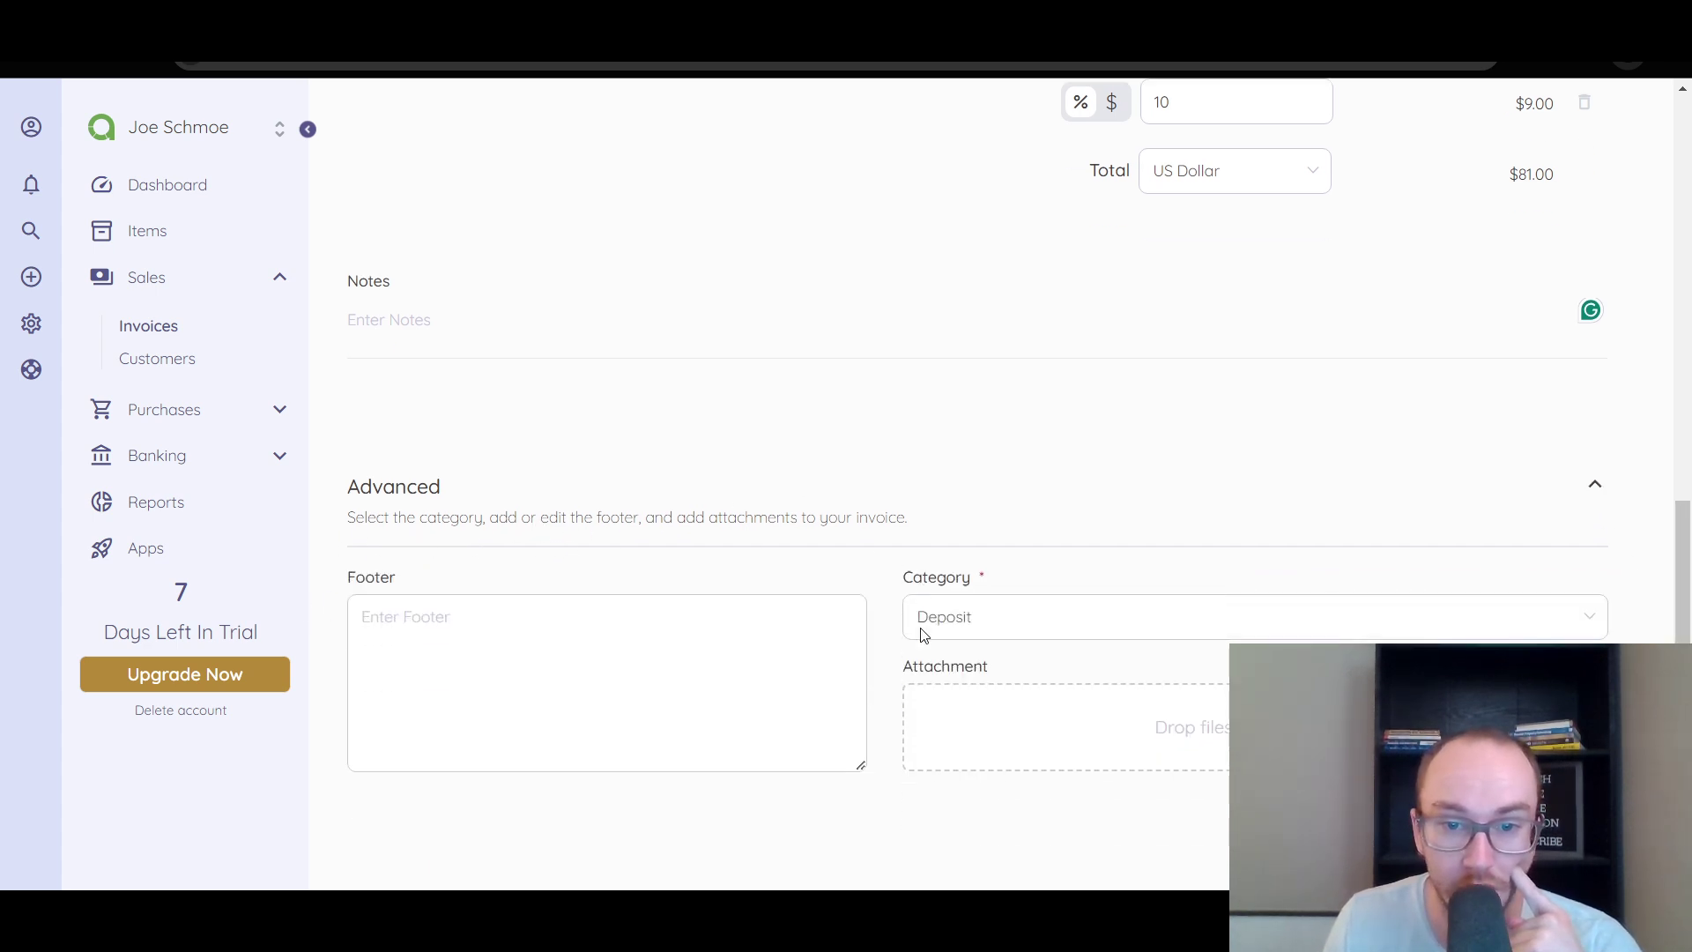
scroll(923, 634, "down", 3)
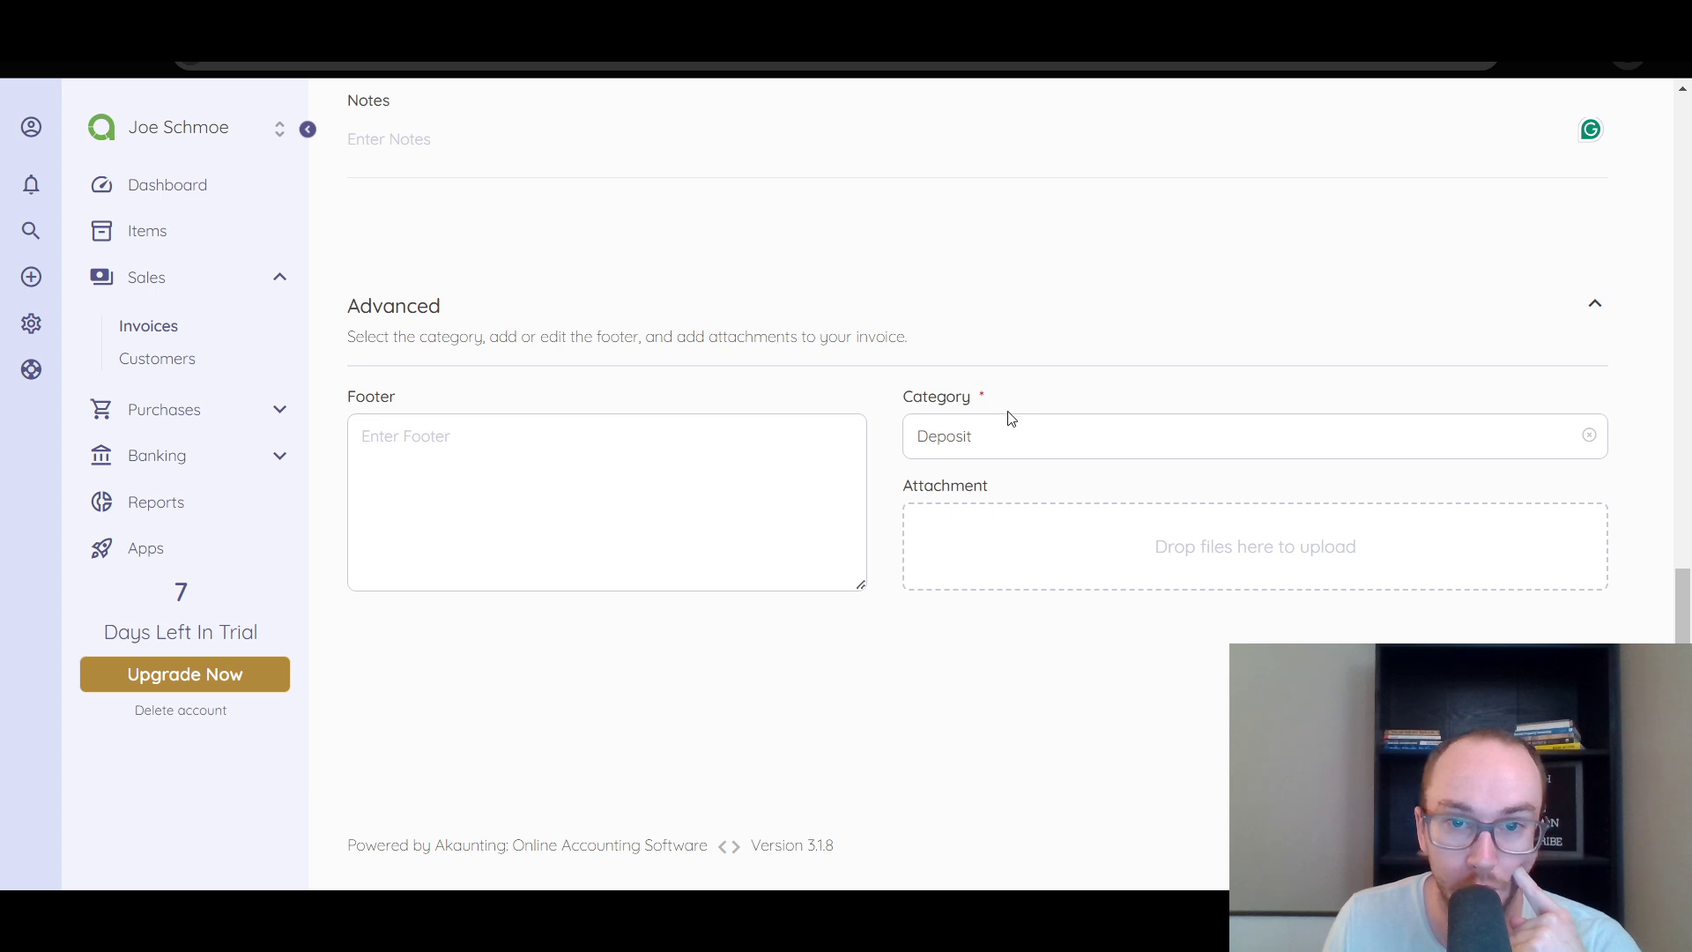
left_click(921, 348)
left_click(835, 583)
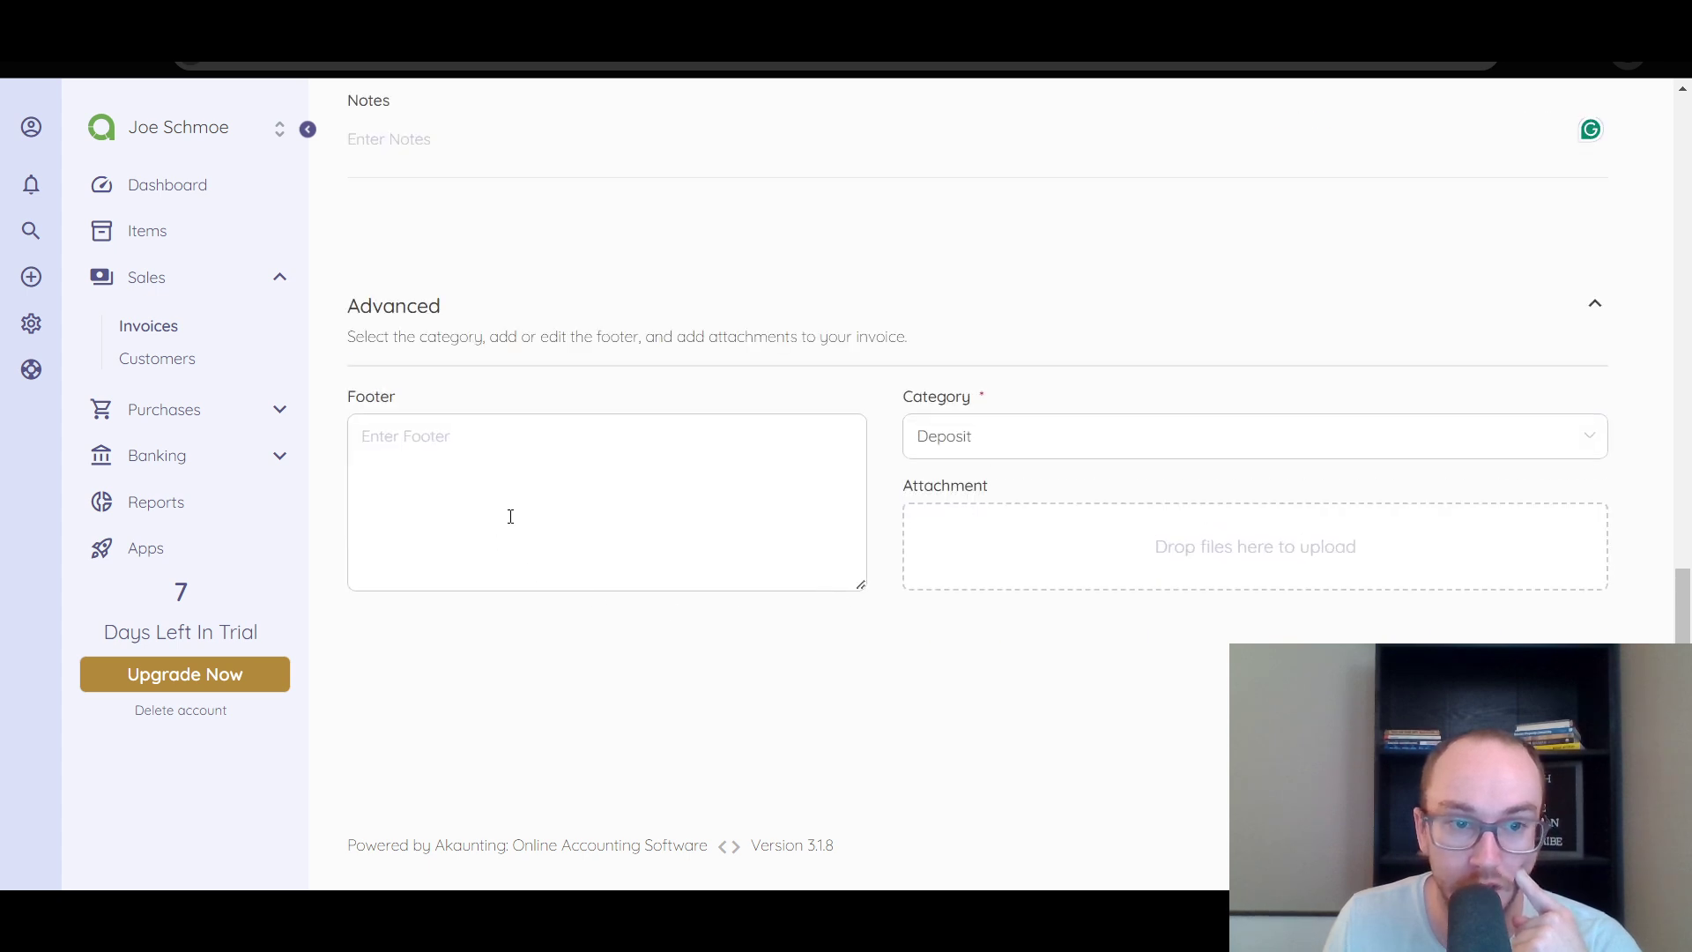
left_click(771, 353)
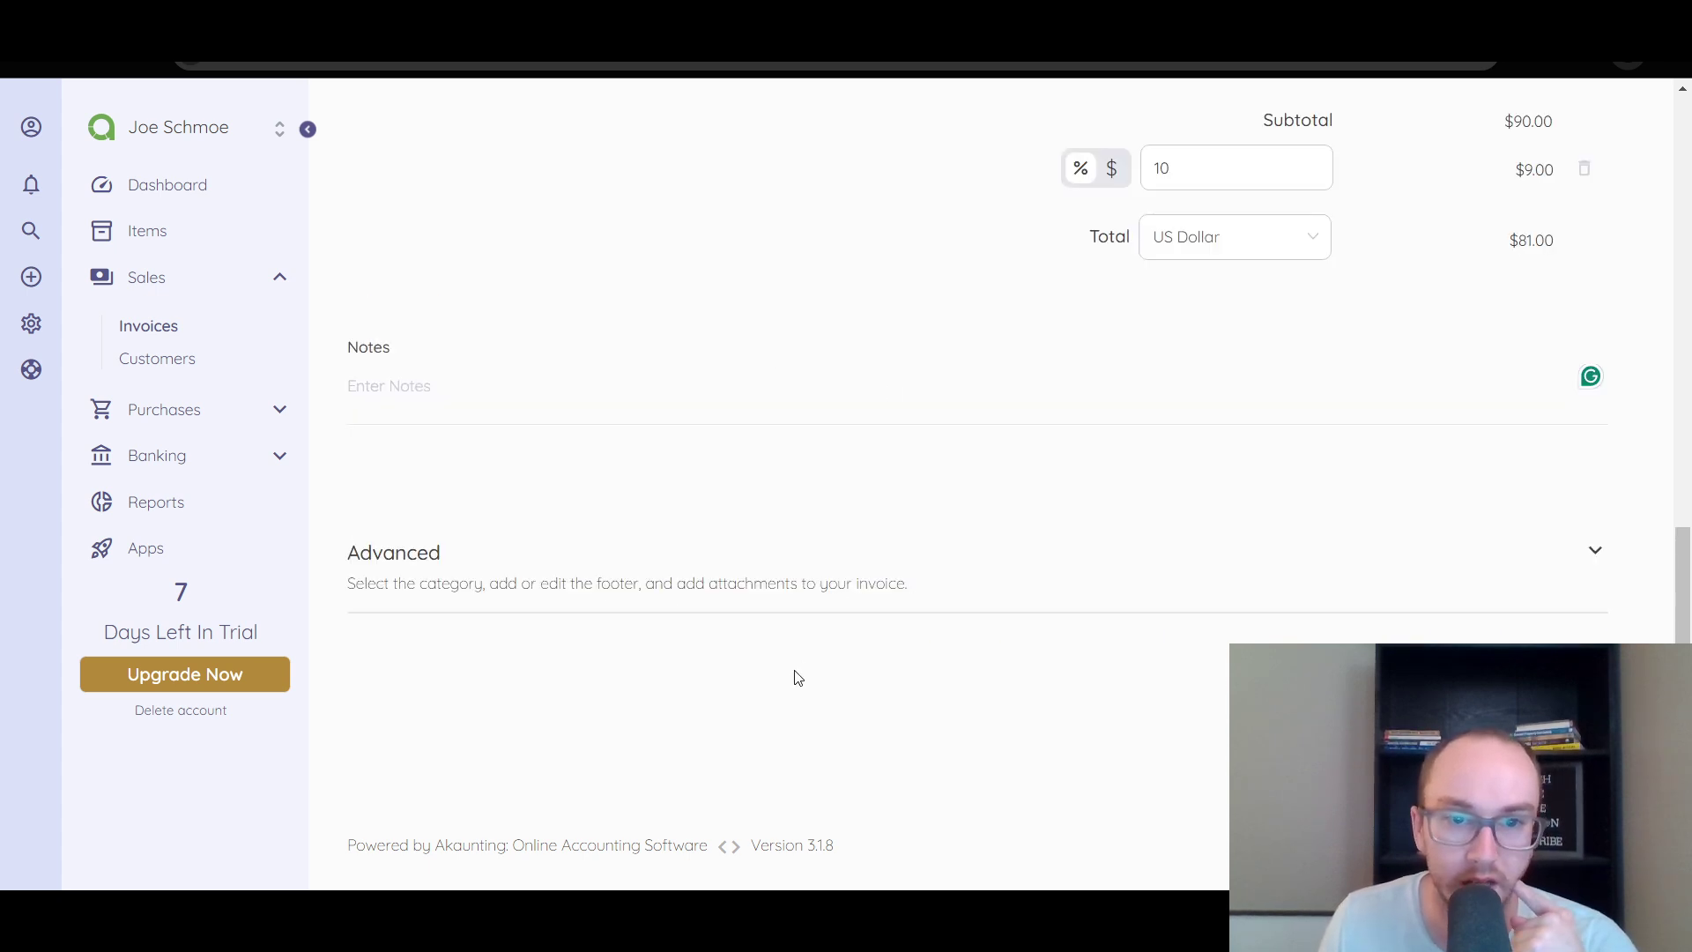
Step: Add a tax line to the lawn cut item and start creating a new tax for it
scroll(884, 688, "up", 6)
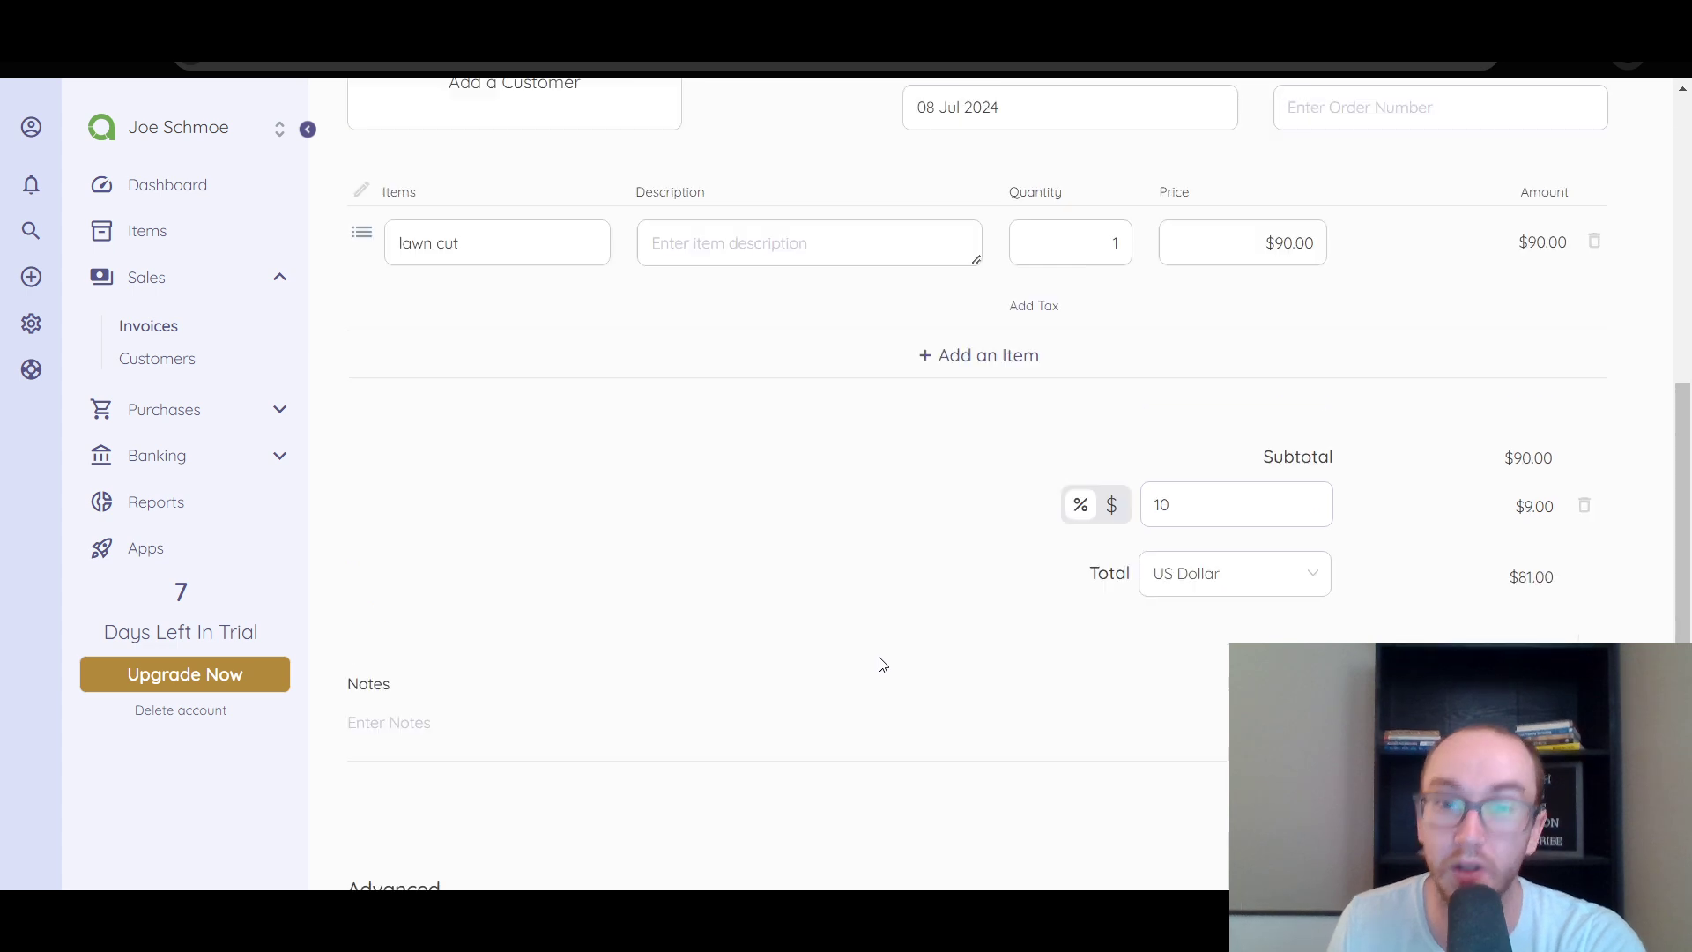
scroll(842, 528, "up", 2)
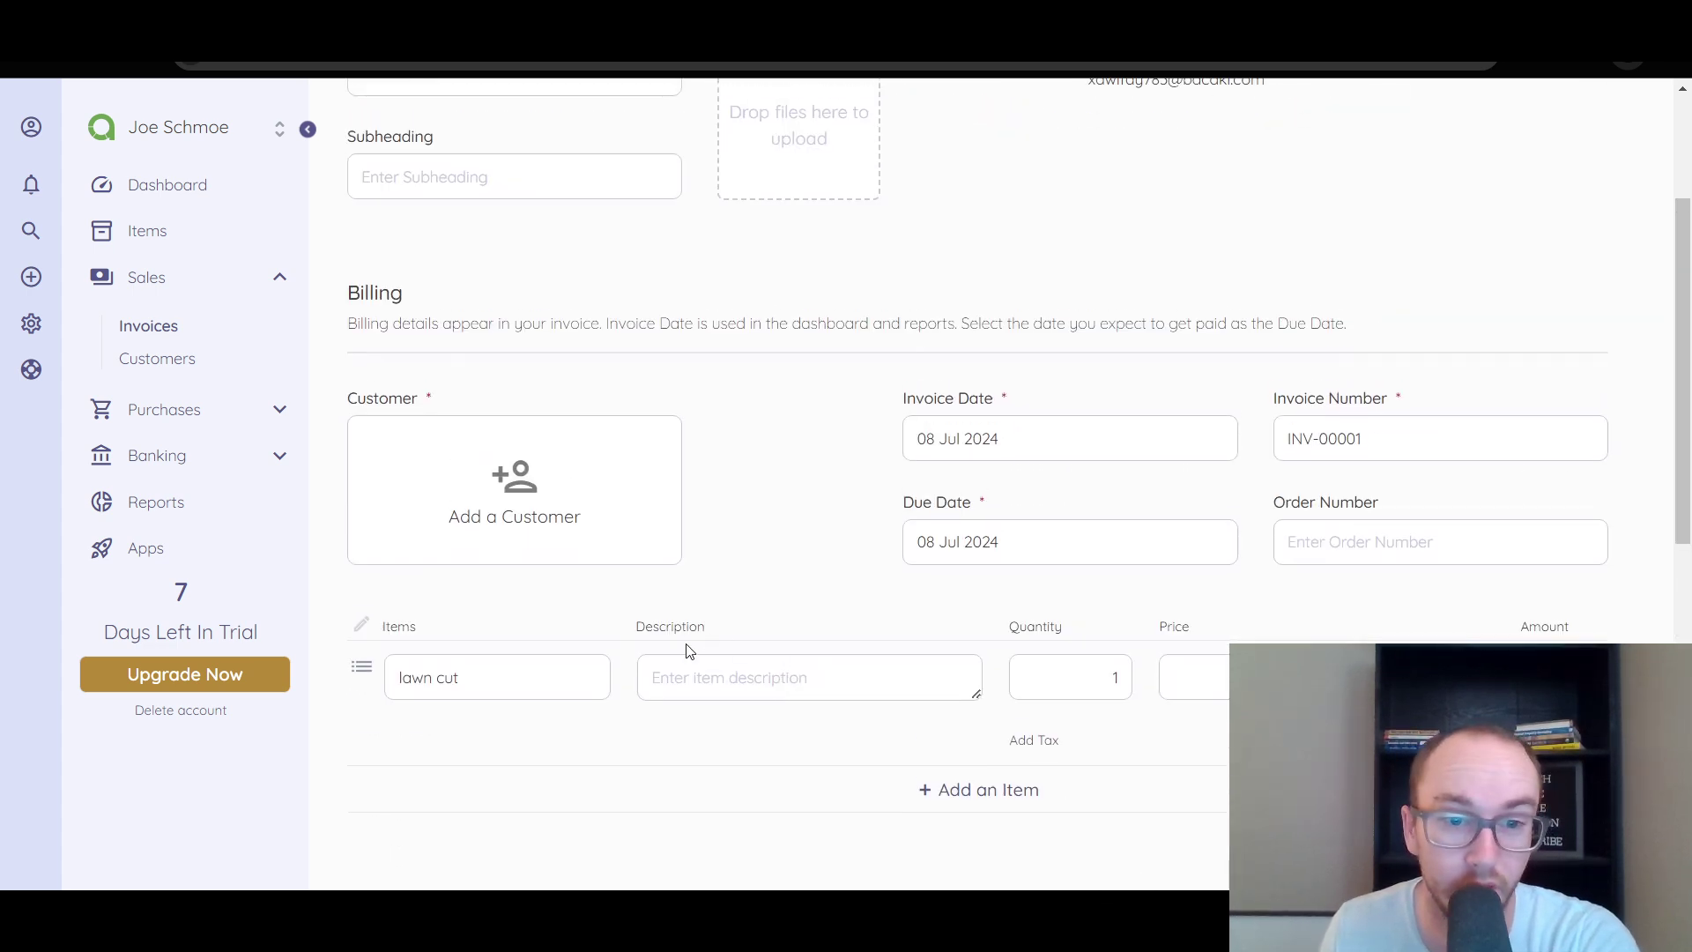
mouse_move(368, 681)
left_mouse_down()
mouse_move(430, 654)
mouse_move(397, 677)
left_mouse_up()
scroll(402, 683, "down", 2)
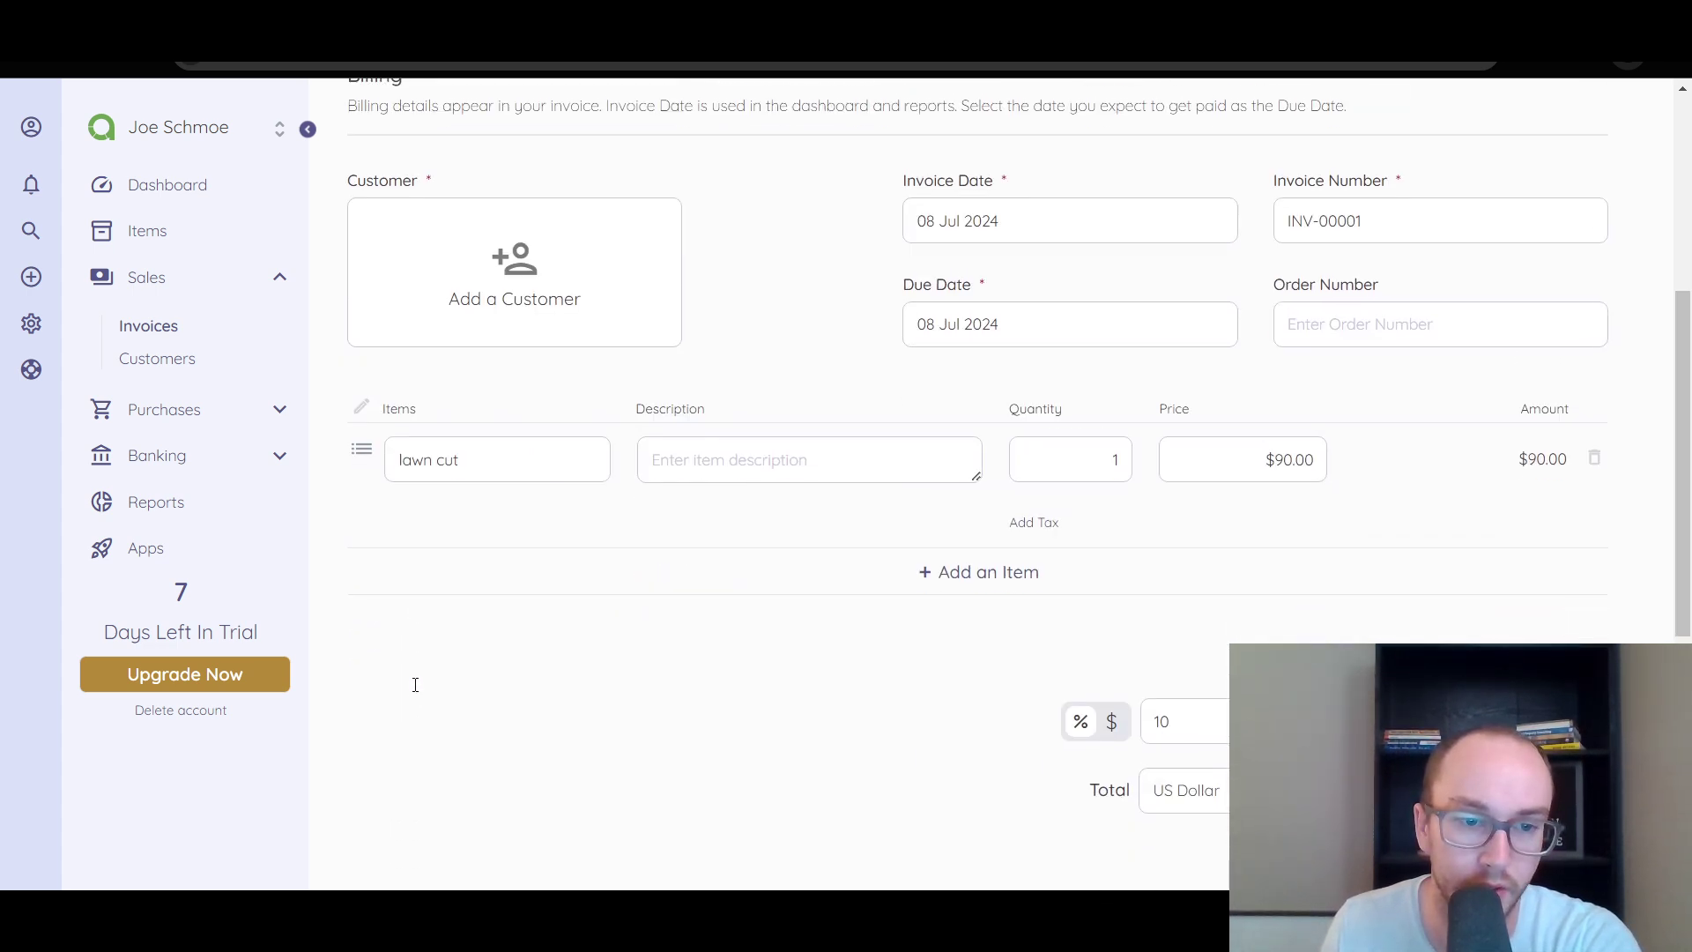
left_click(1047, 527)
left_click(1155, 574)
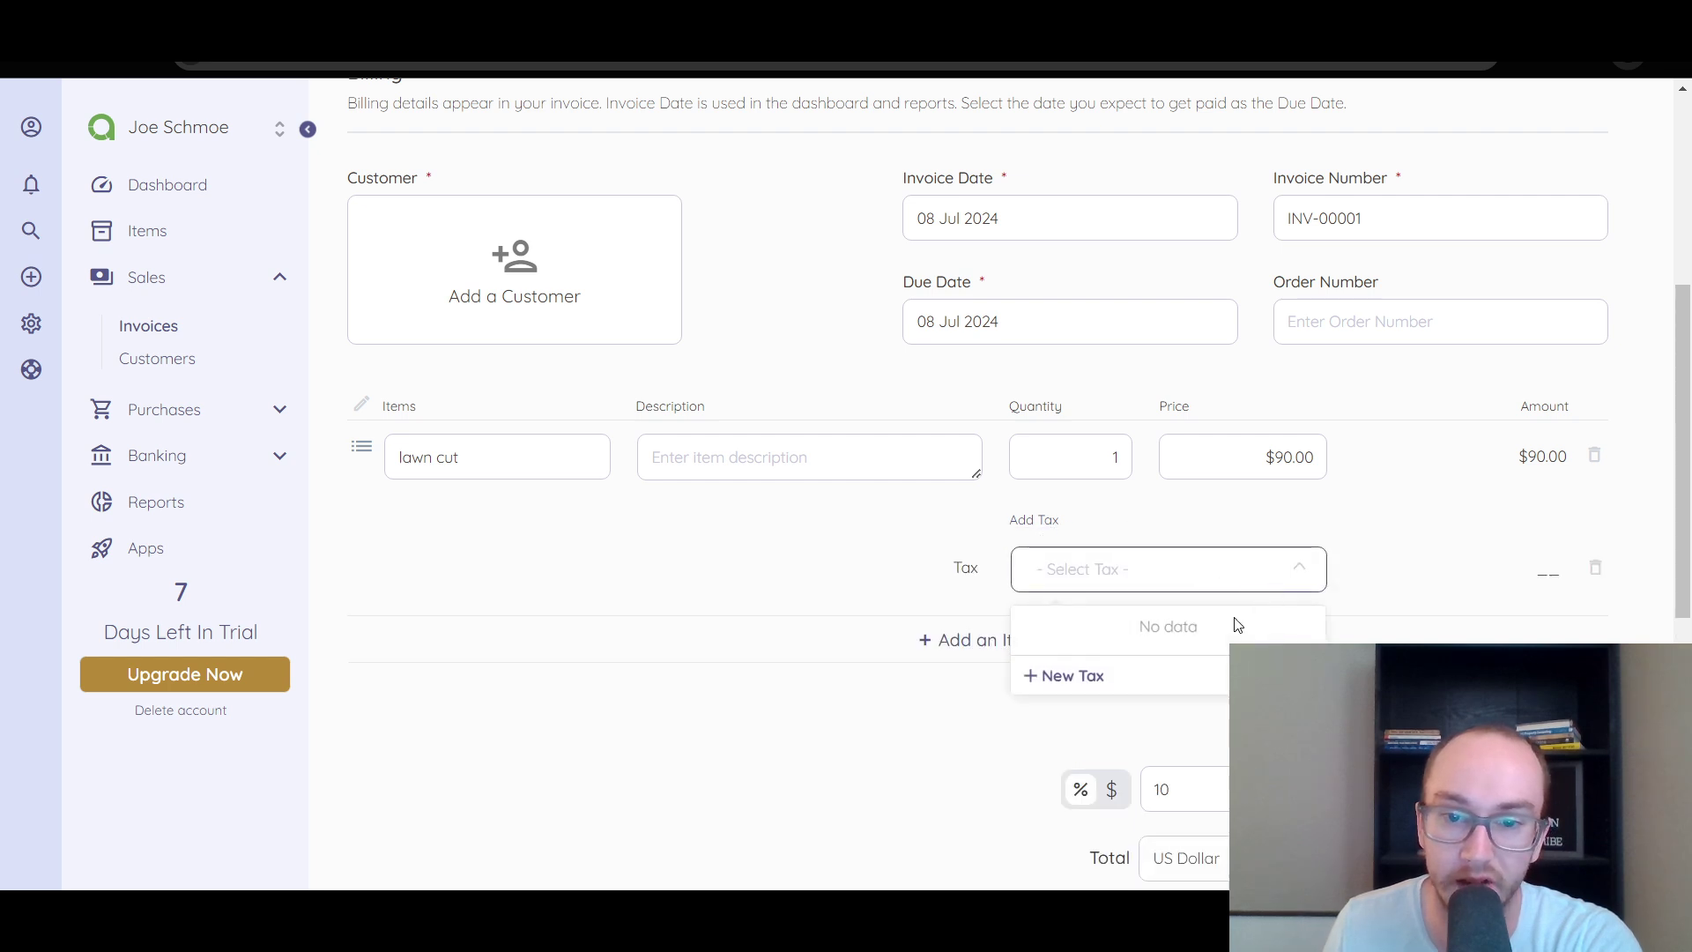
left_click(1140, 689)
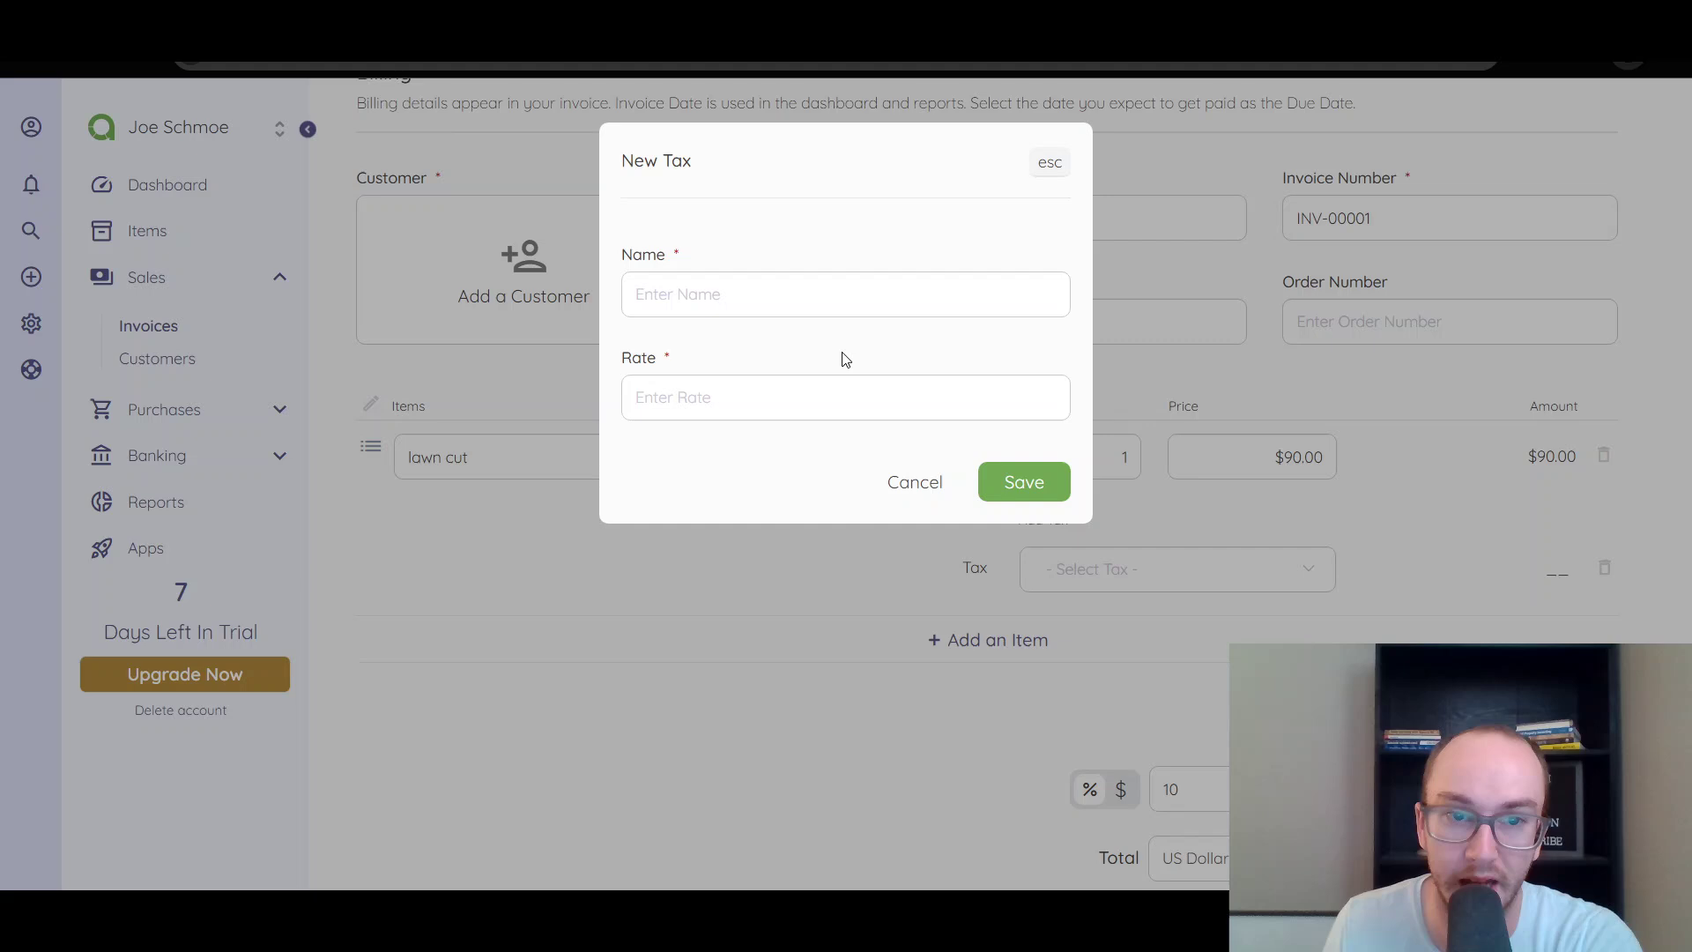
Step: Name the new tax "floor", set its rate to 2, and save it
left_click(713, 283)
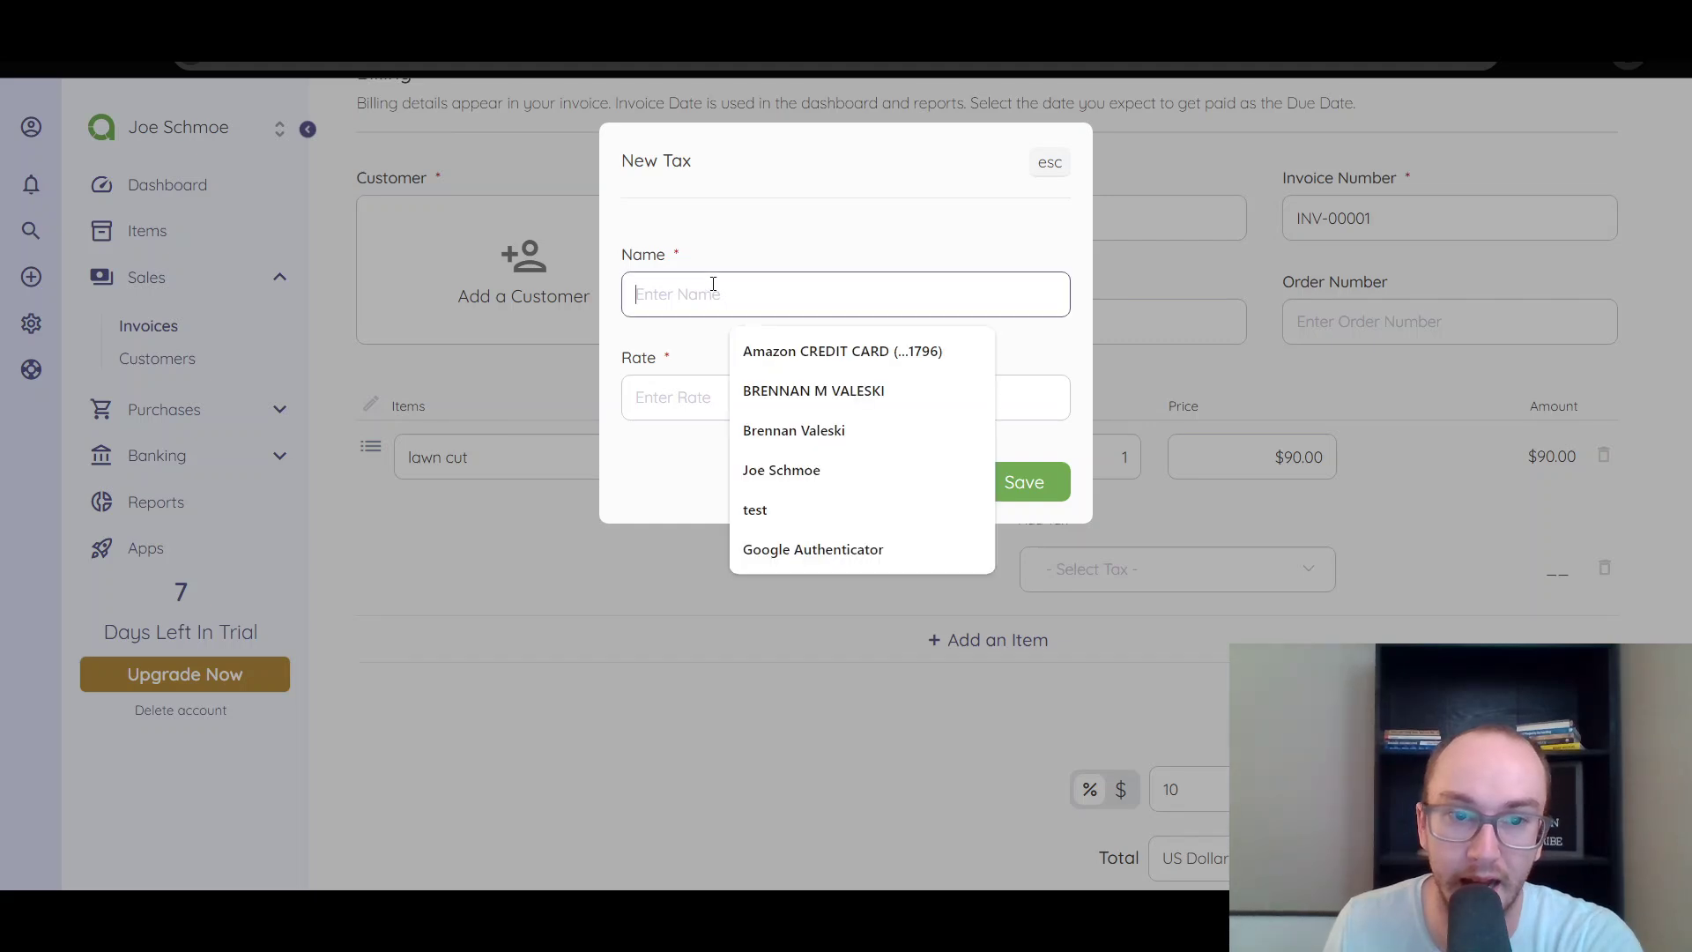
left_click(690, 386)
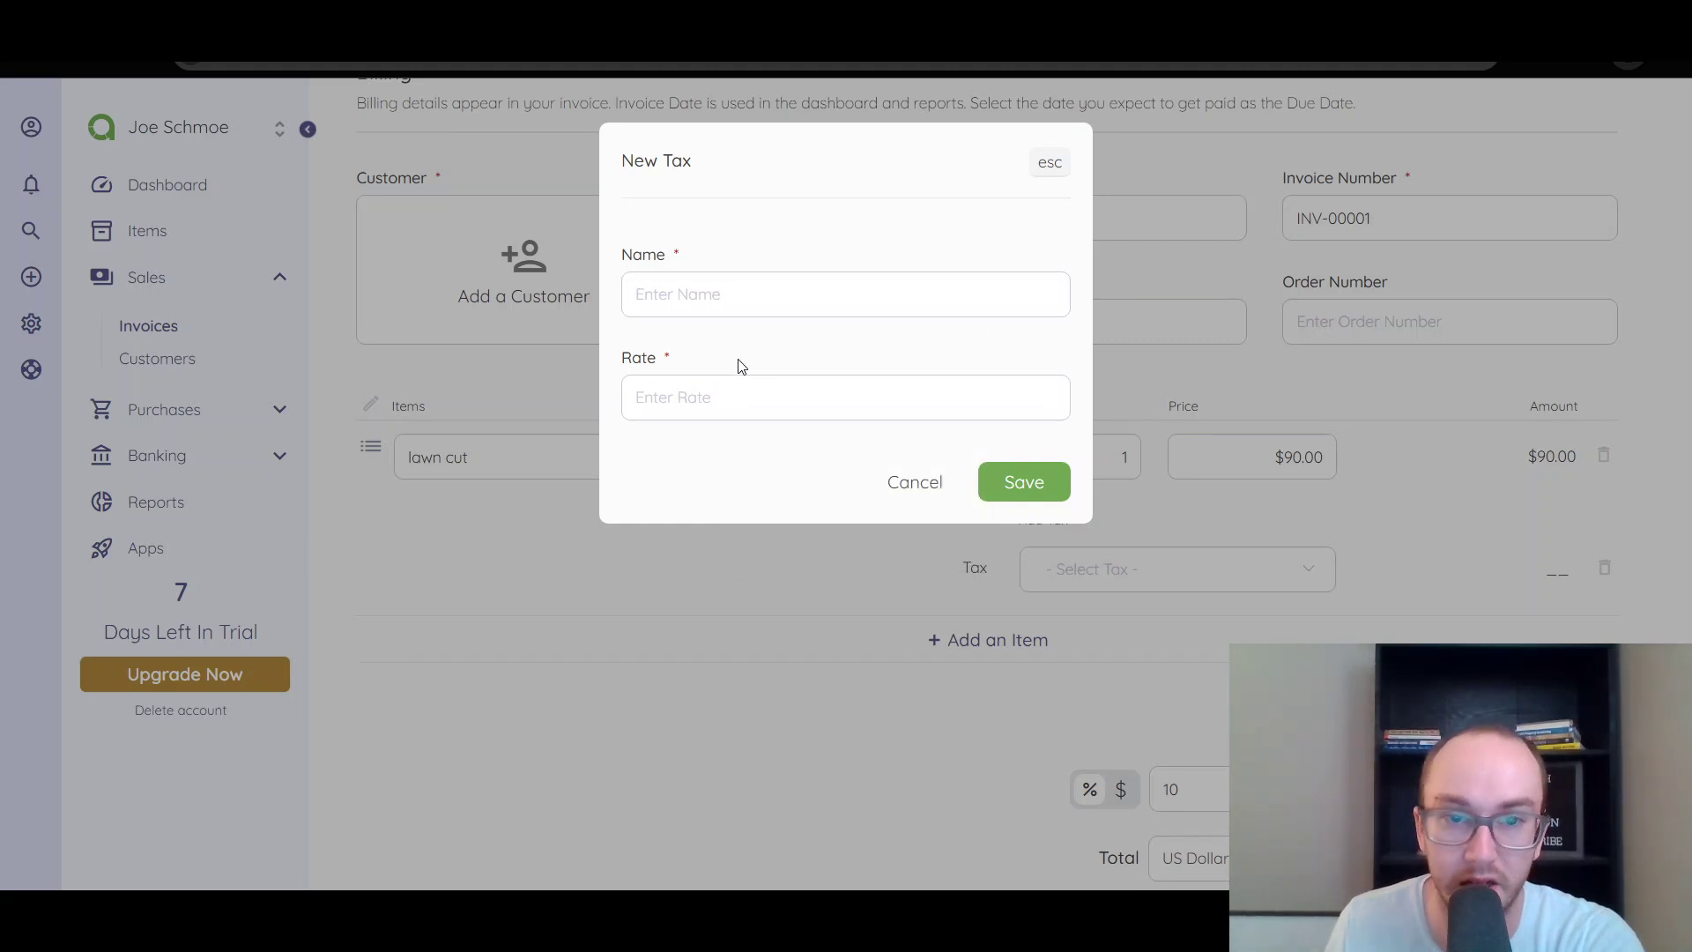
left_click(815, 307)
type("floor")
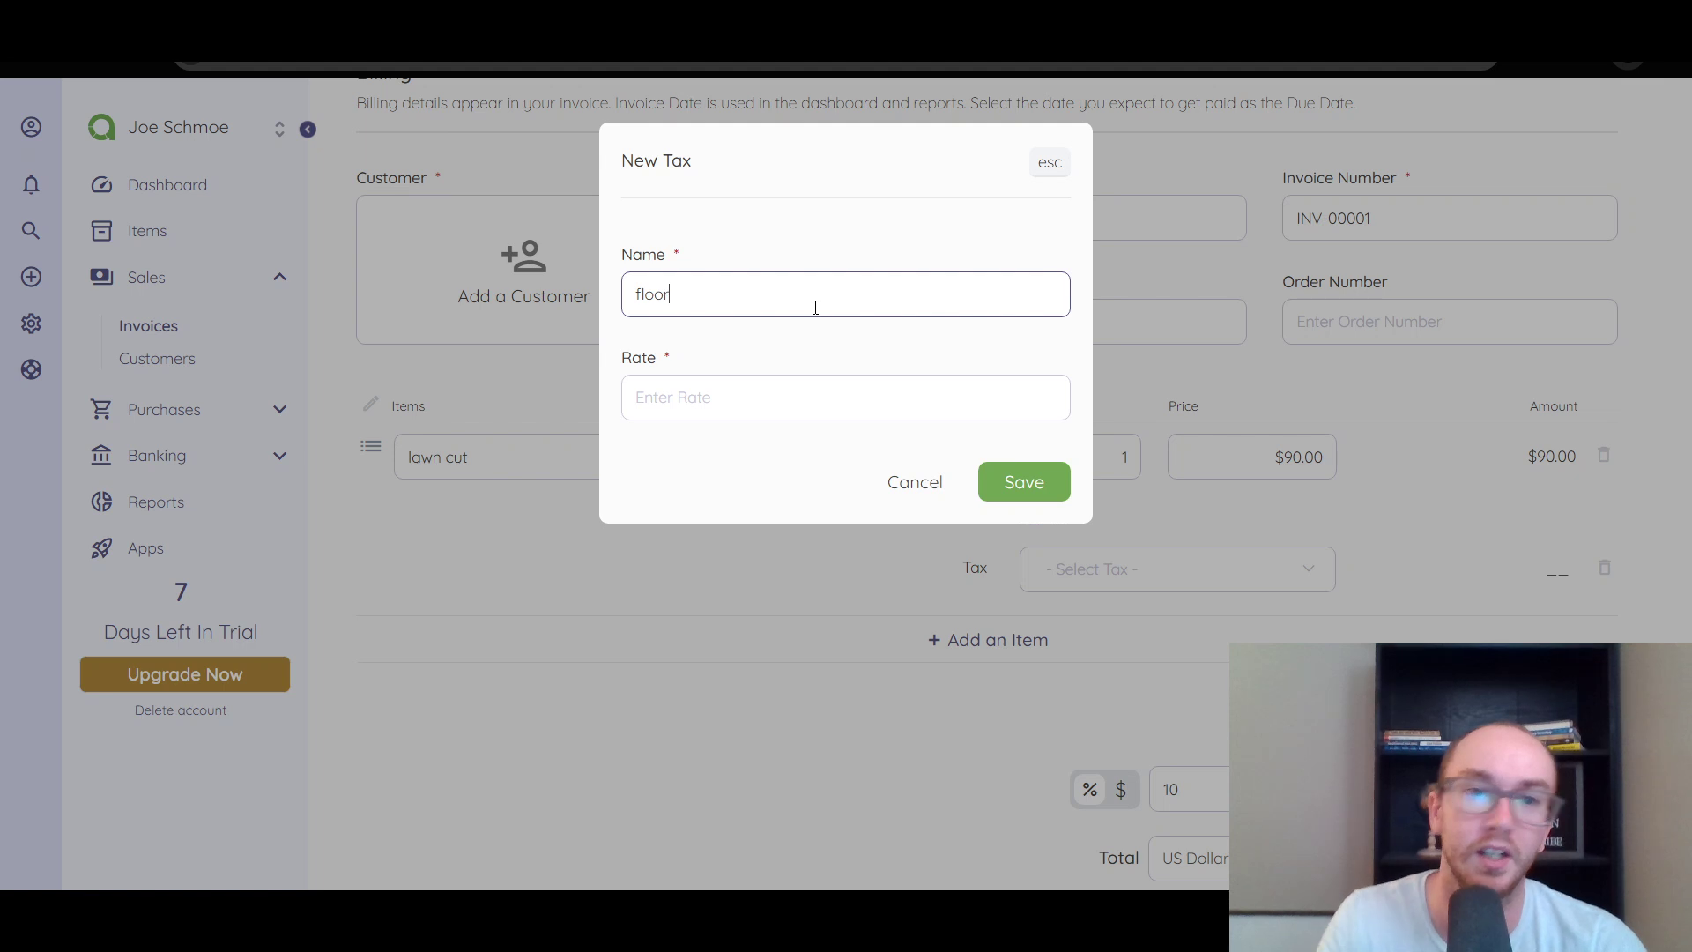
left_click(809, 395)
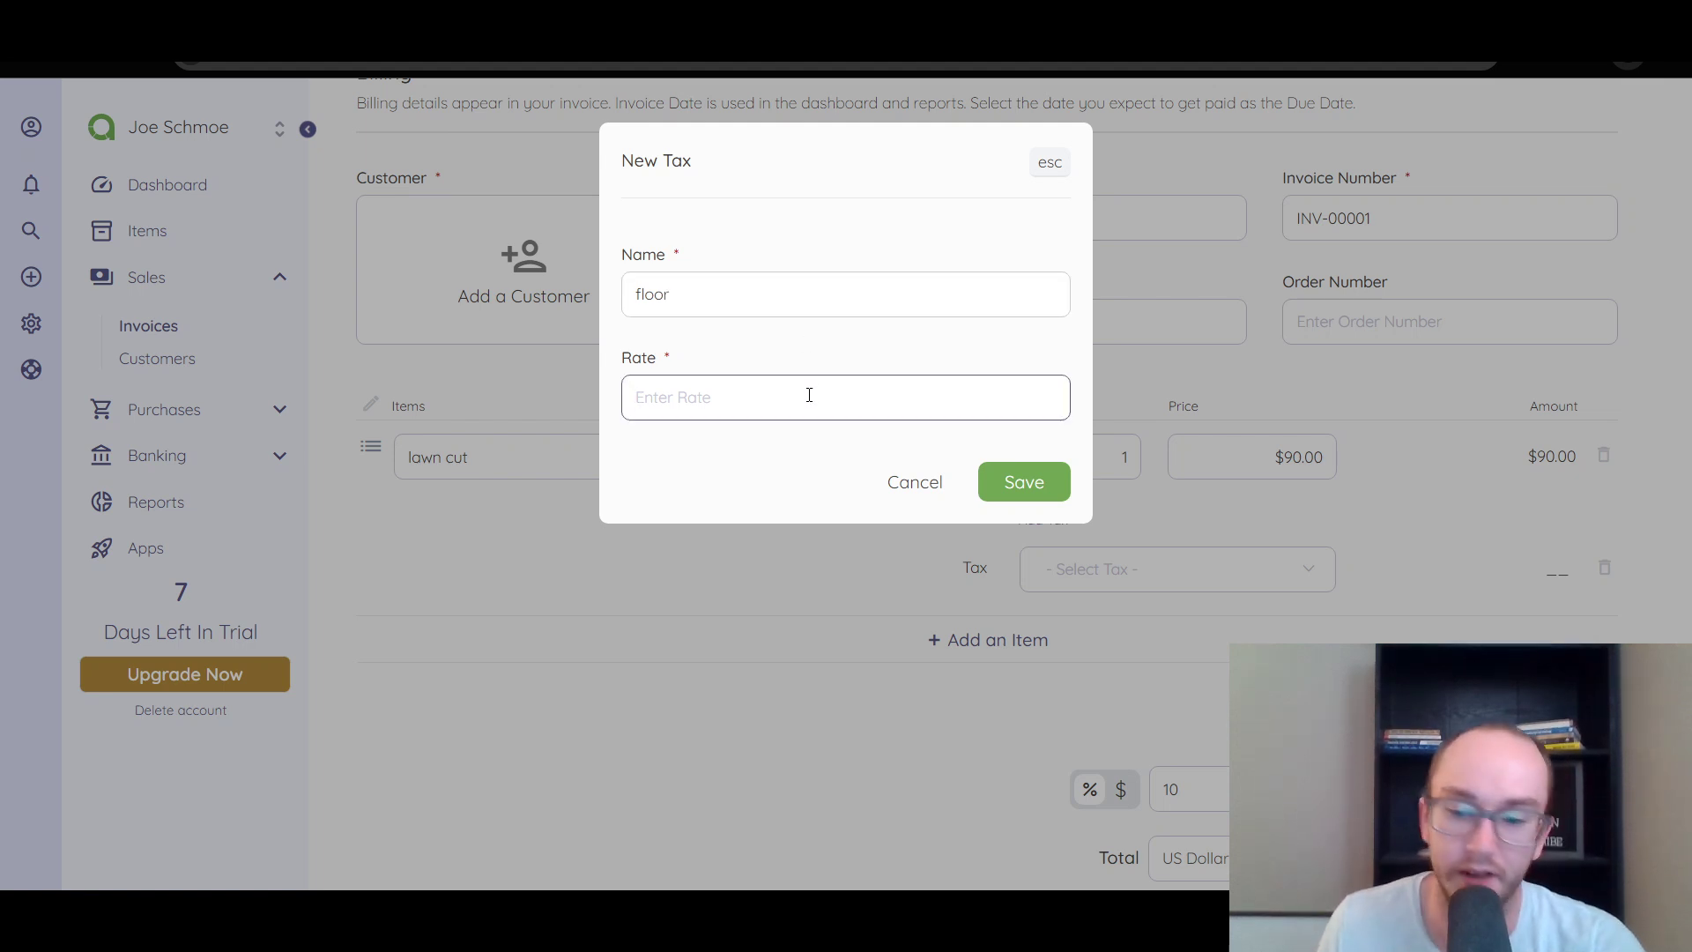
type("2")
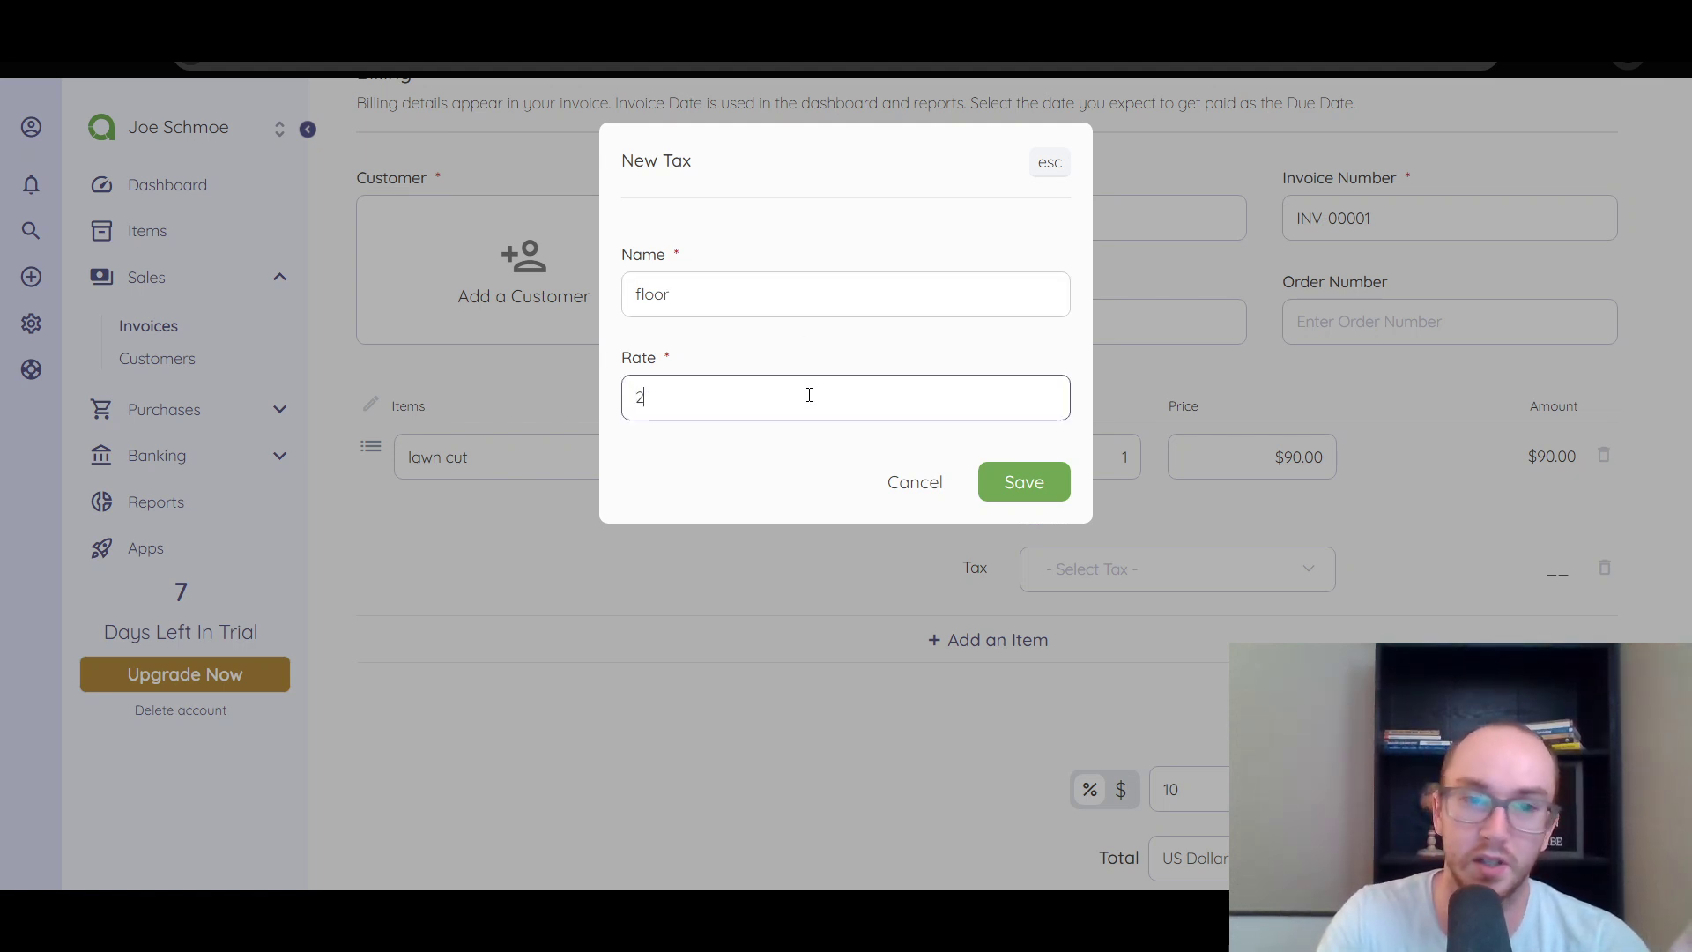
left_click(998, 474)
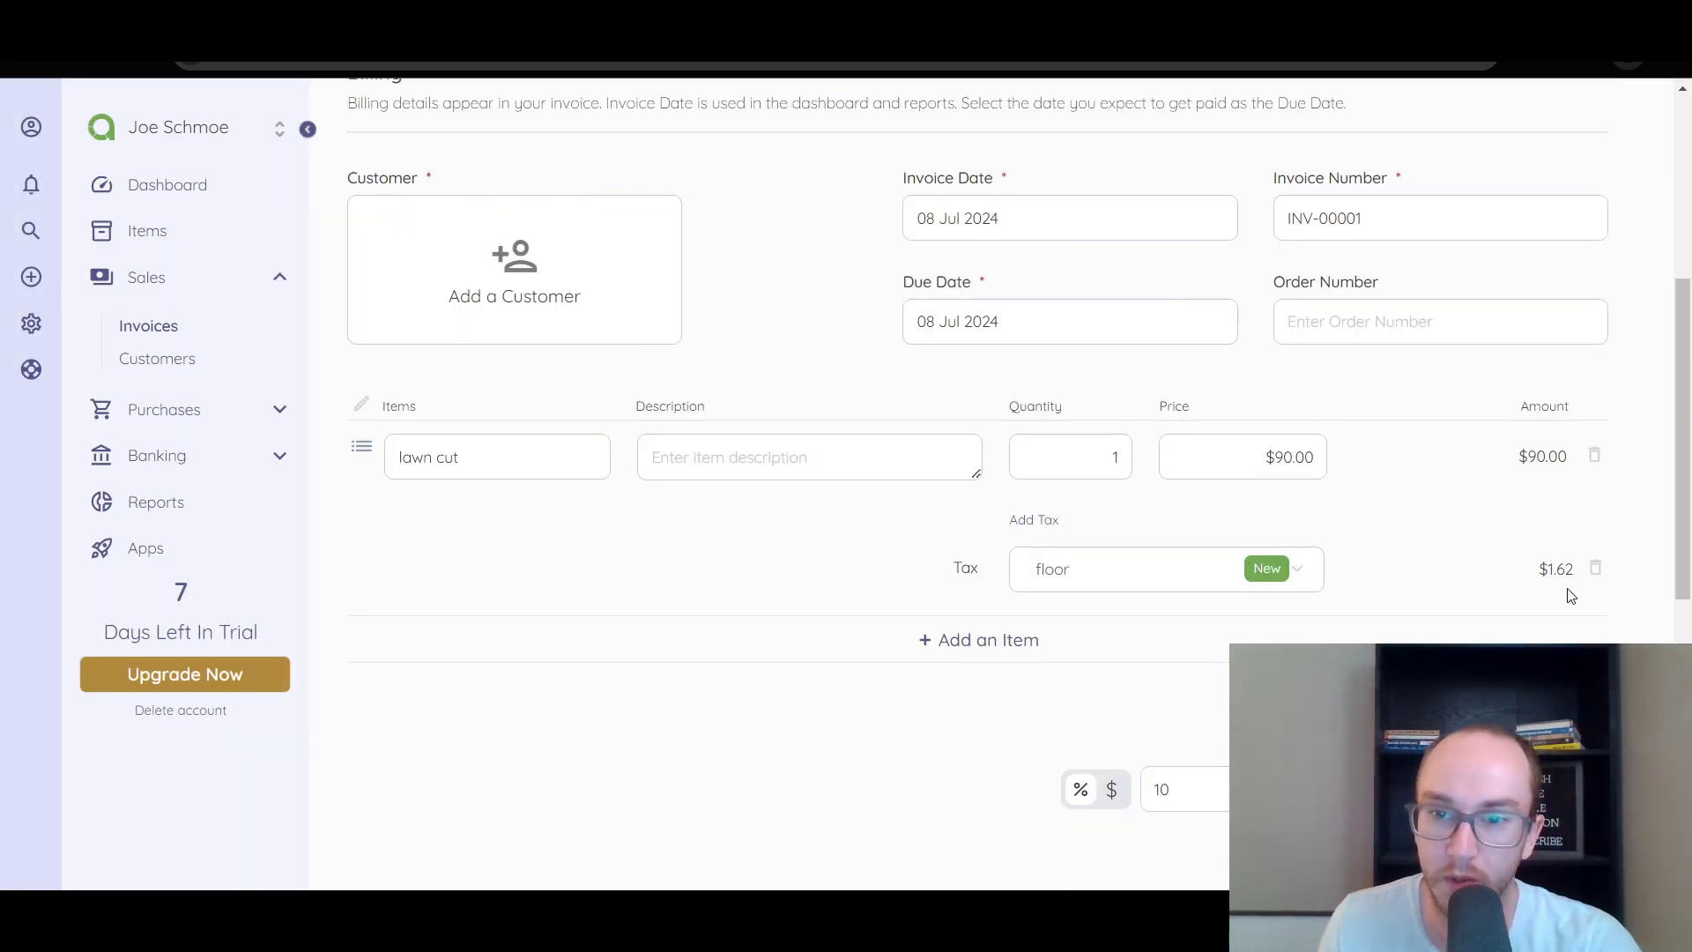
Step: Clear the selected tax and remove the tax line from the lawn cut item
scroll(1515, 604, "down", 1)
left_click(1302, 467)
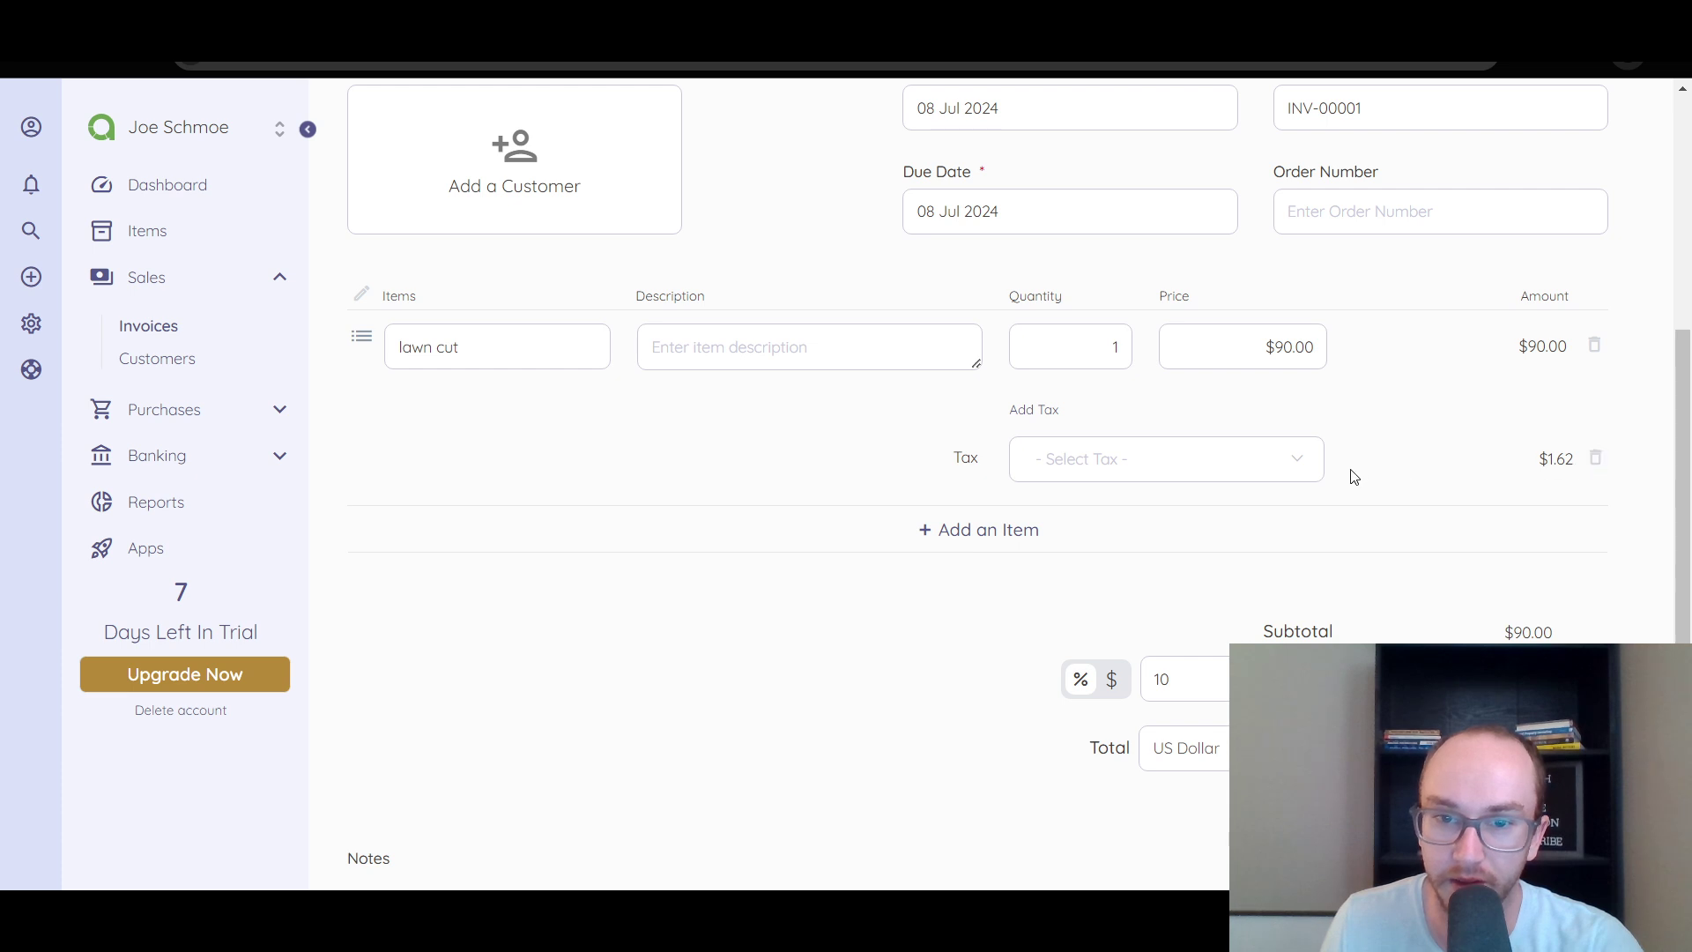
left_click(1596, 457)
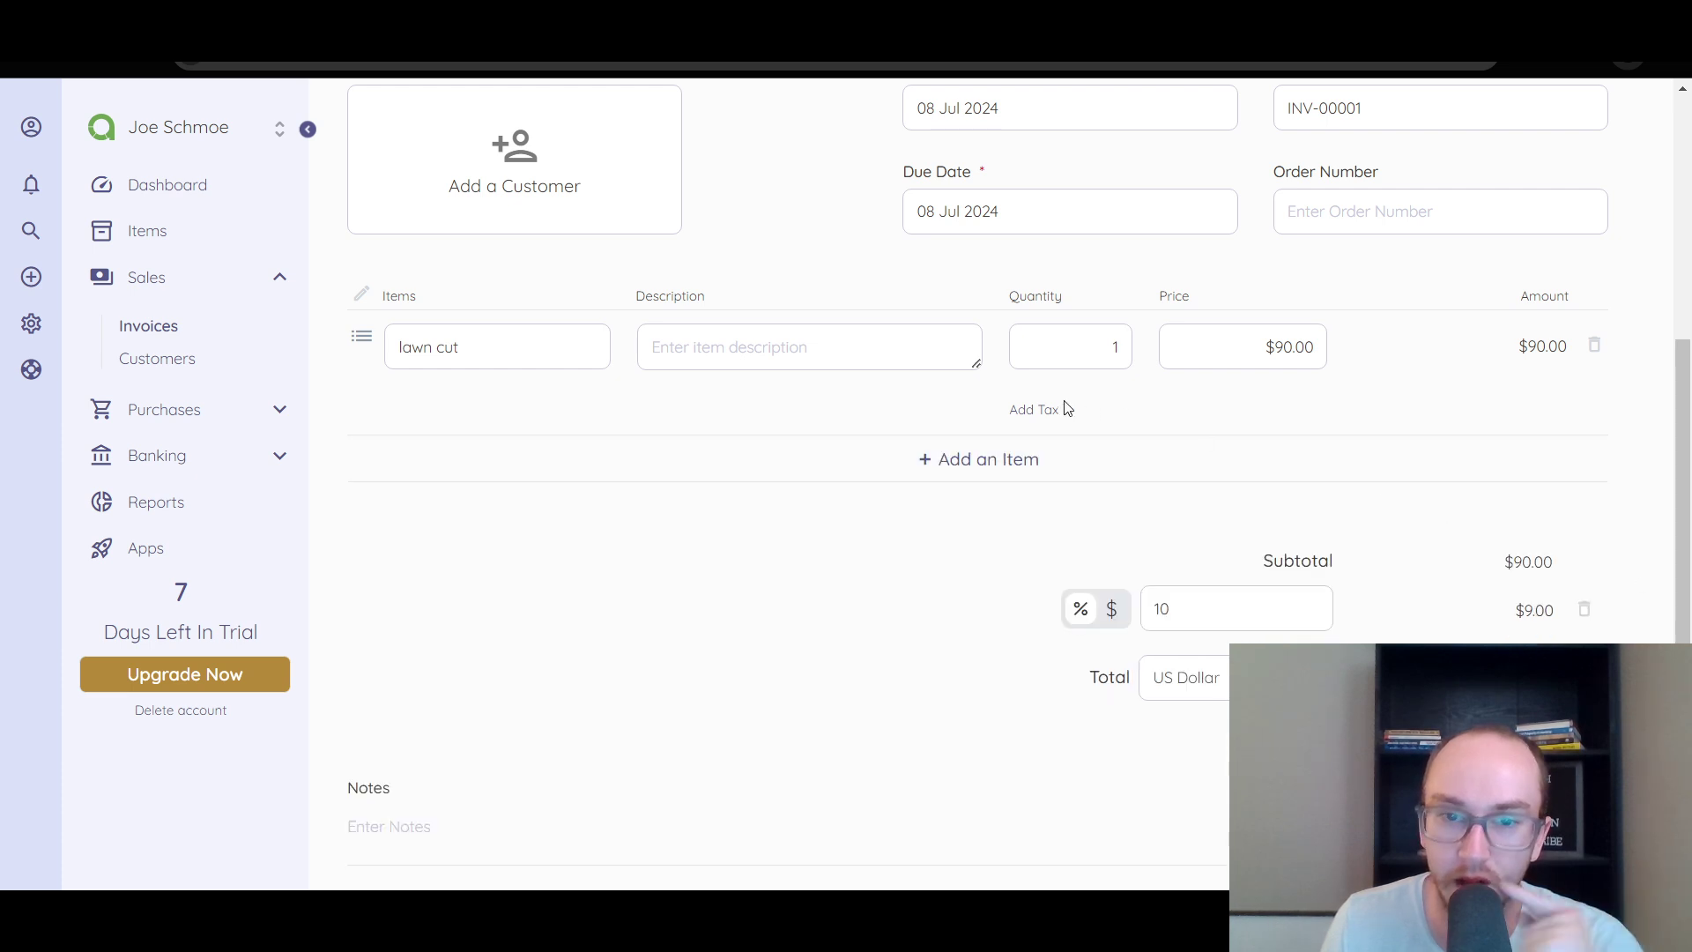
Step: Check the options for adding another invoice item, close them, and return to the billing details
scroll(1372, 609, "down", 1)
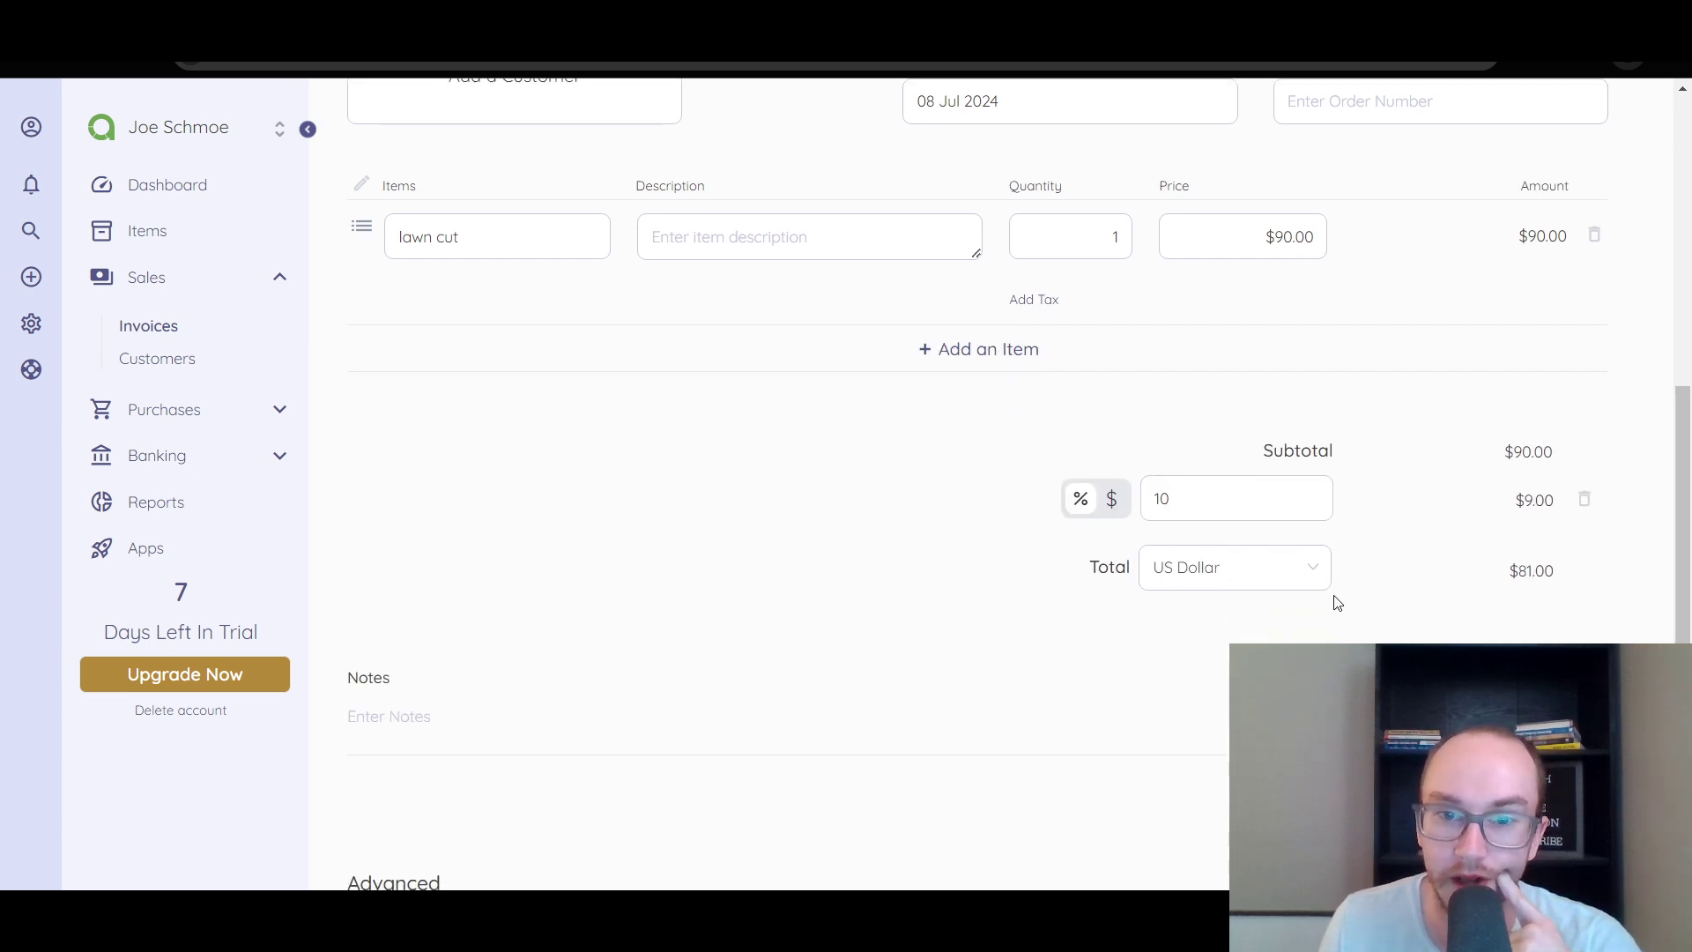
scroll(1333, 597, "up", 2)
left_click(1013, 572)
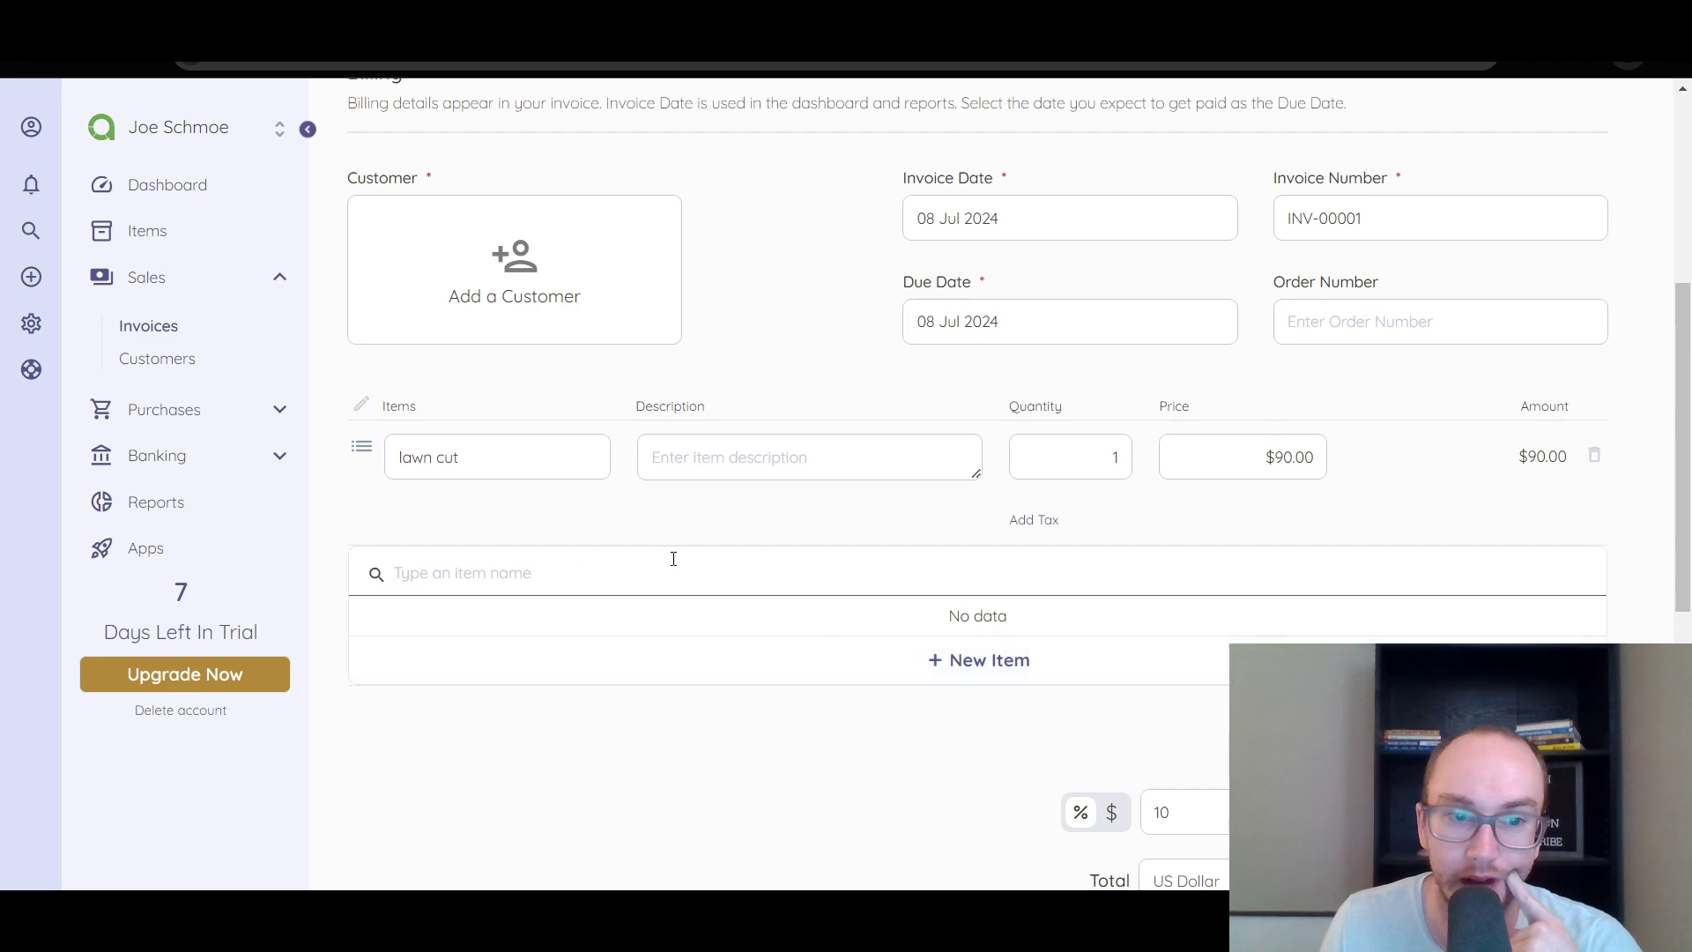
left_click(683, 774)
scroll(718, 718, "up", 2)
scroll(664, 431, "up", 3)
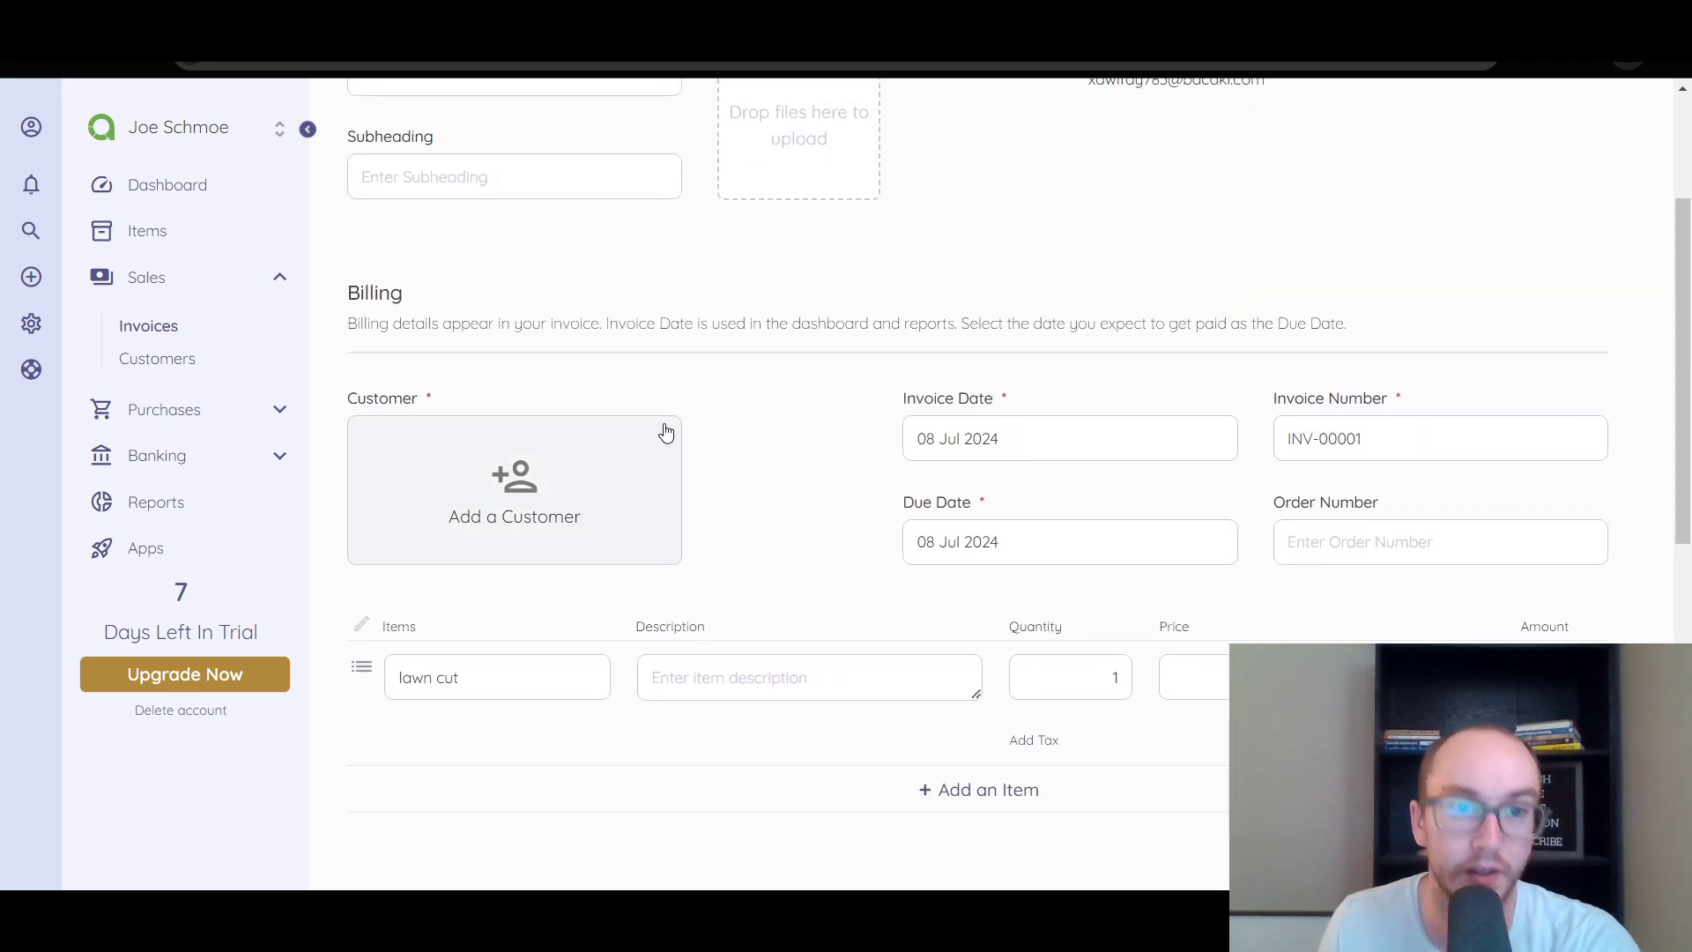
Step: Start adding a customer to the invoice, review the general, address and other details requested, and cancel the form
scroll(1482, 617, "down", 15)
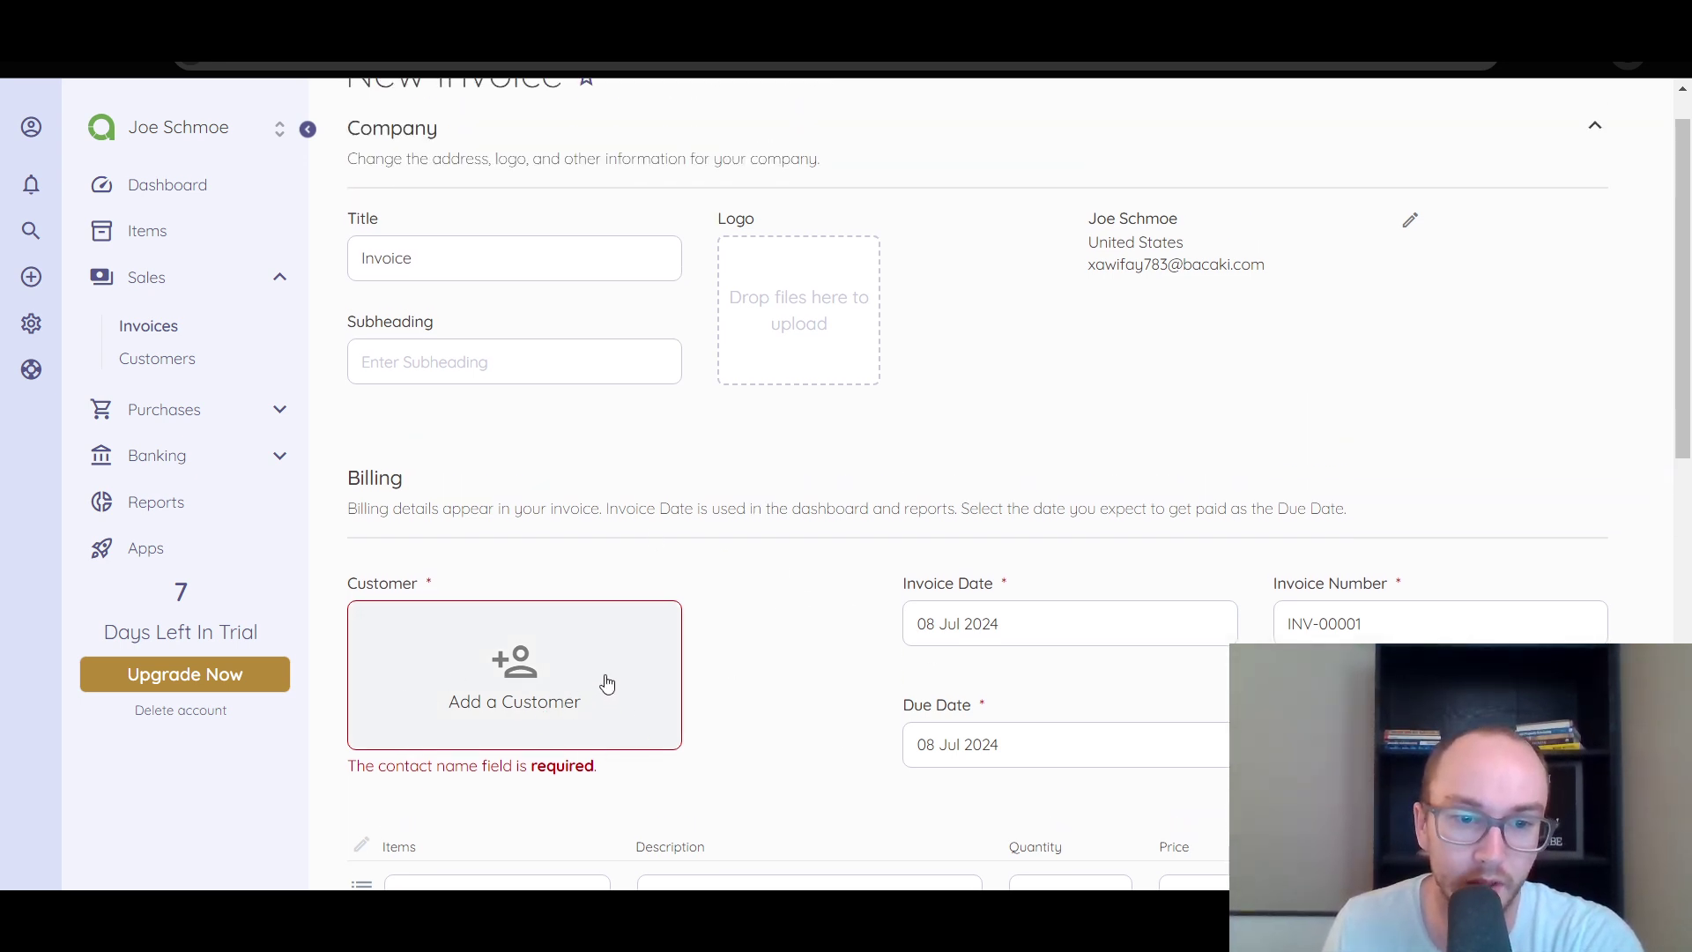
left_click(607, 683)
left_click(559, 714)
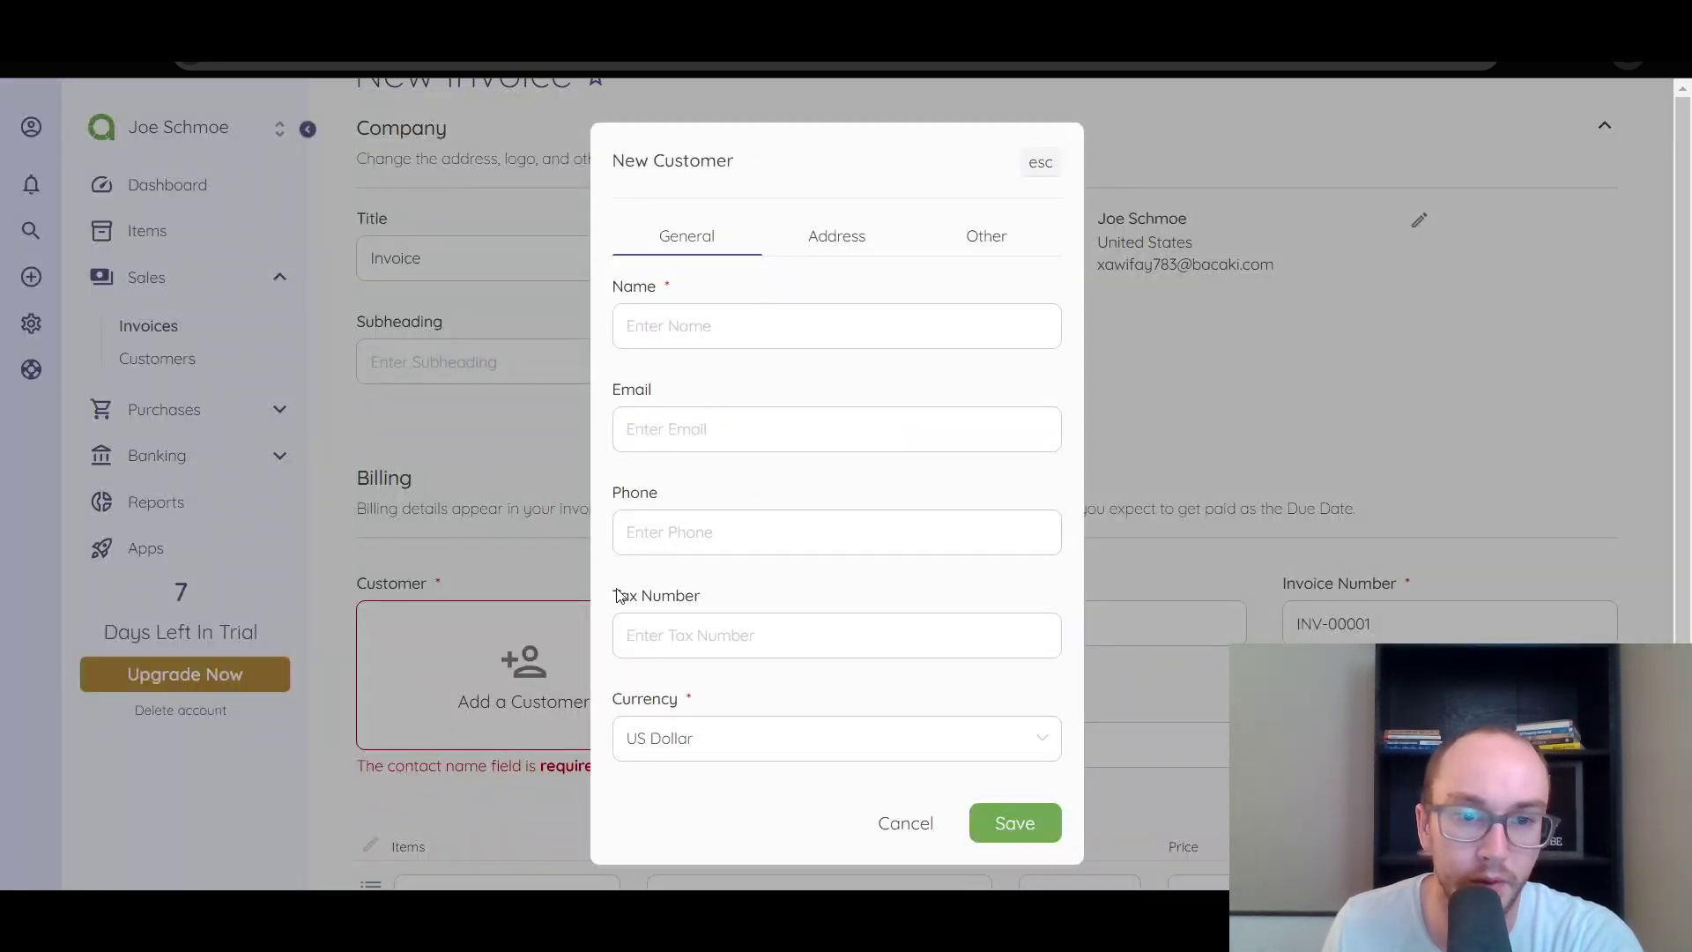
left_click(867, 242)
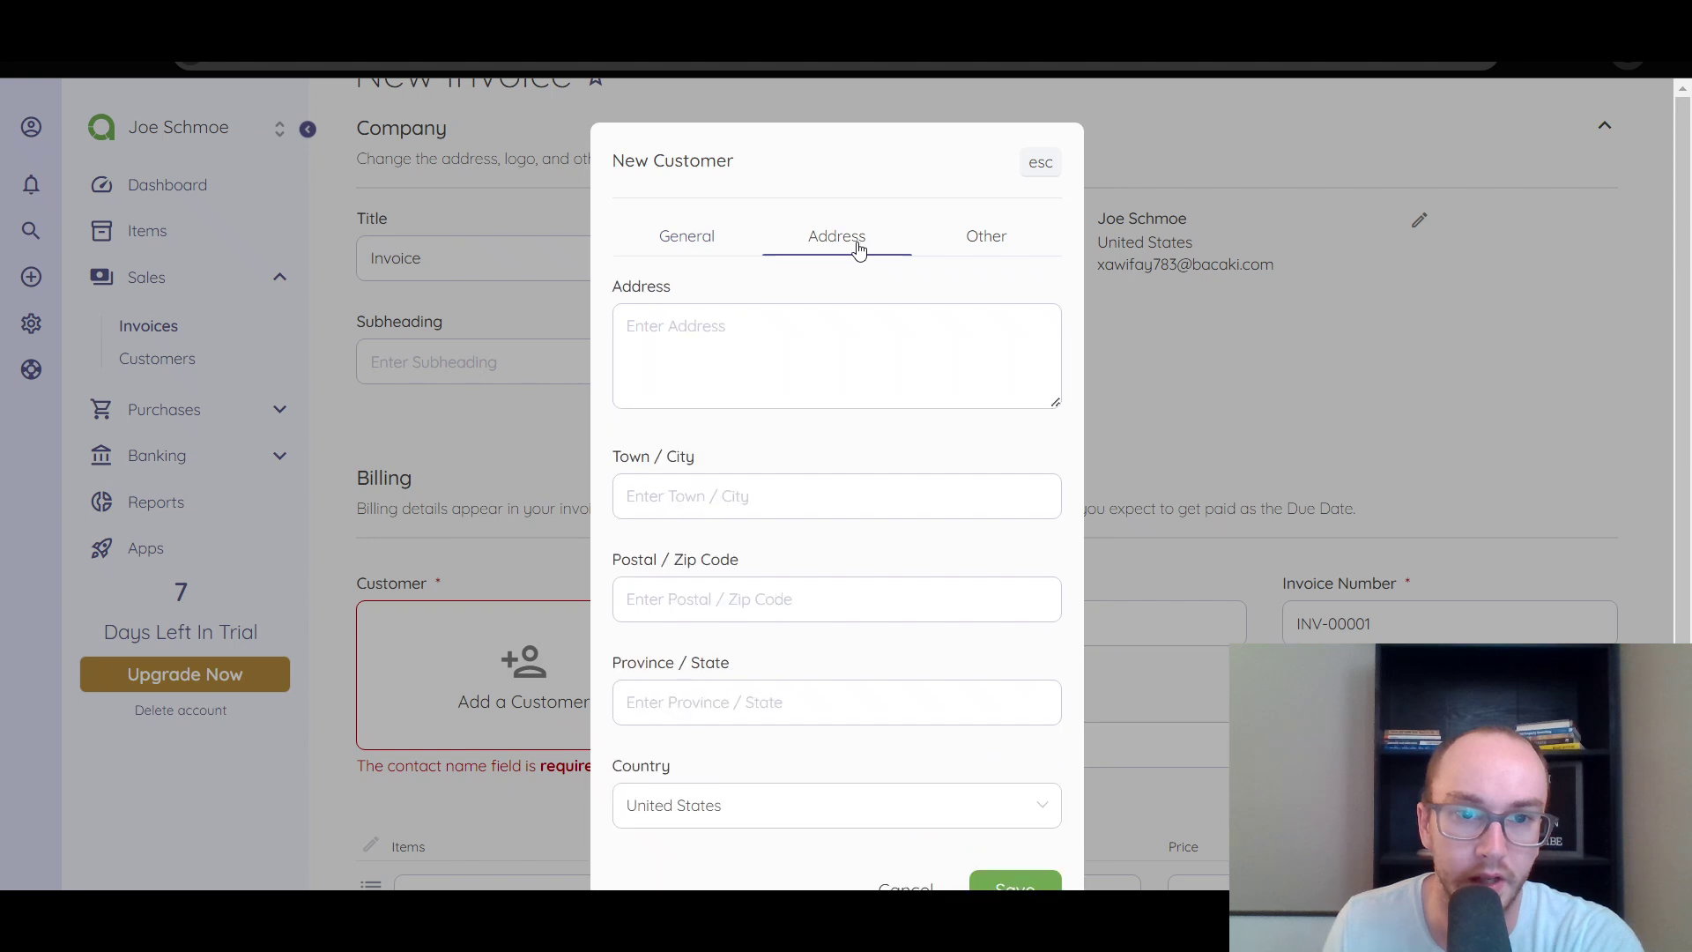
left_click(969, 244)
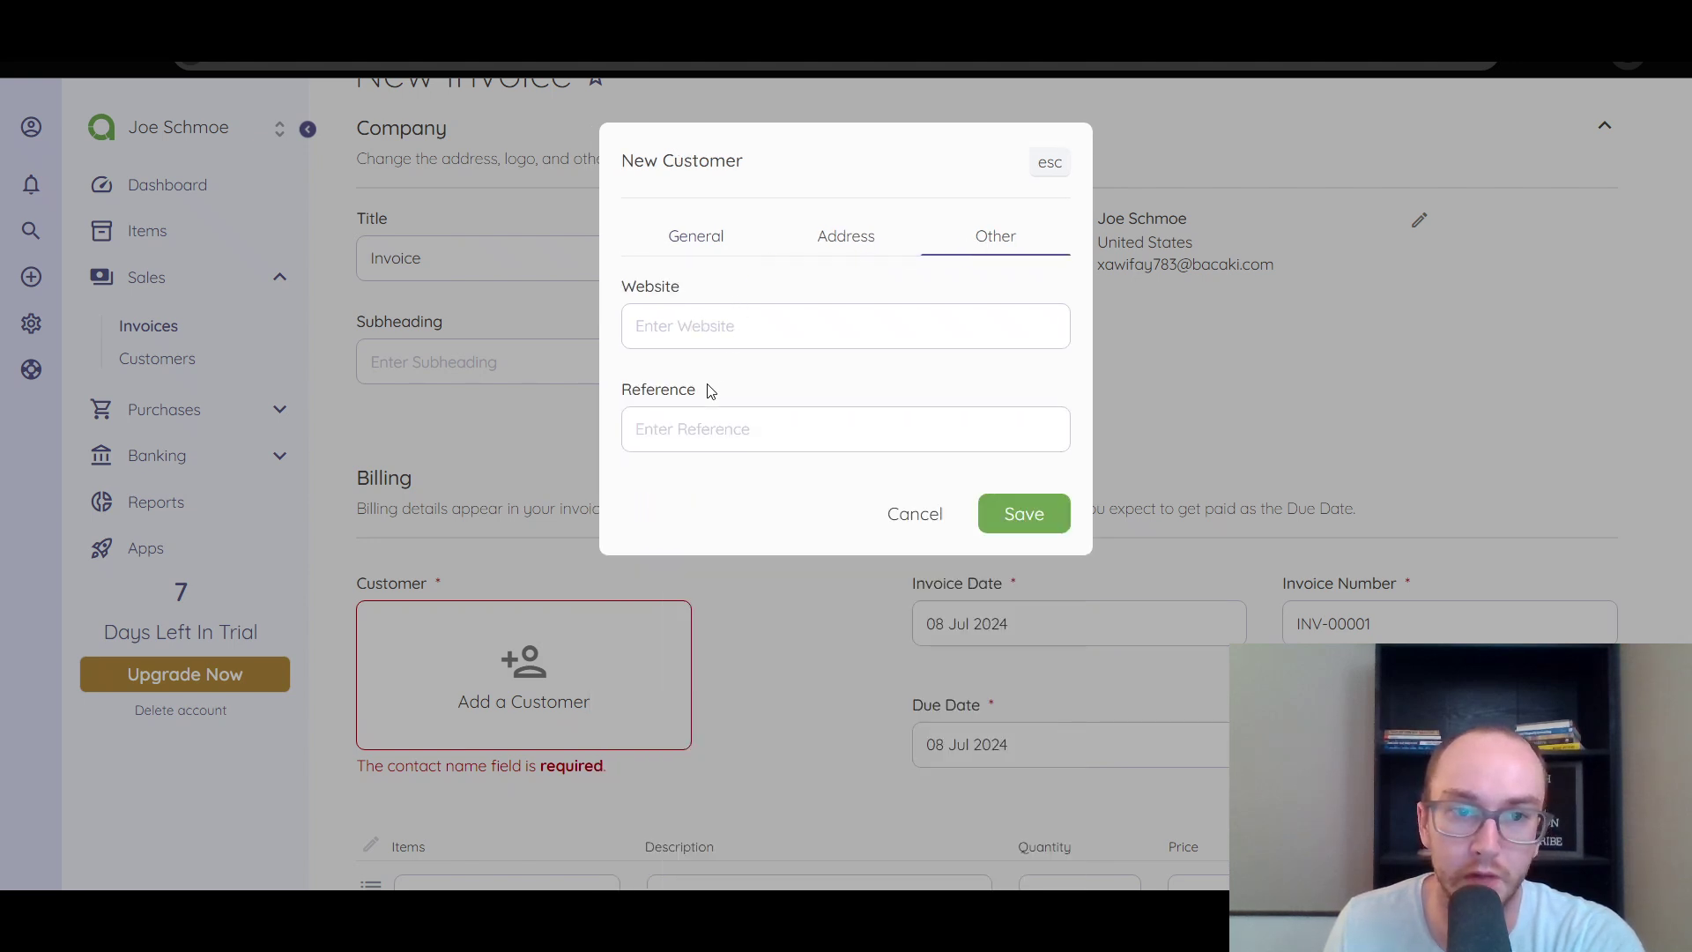
left_click(861, 238)
left_click(672, 238)
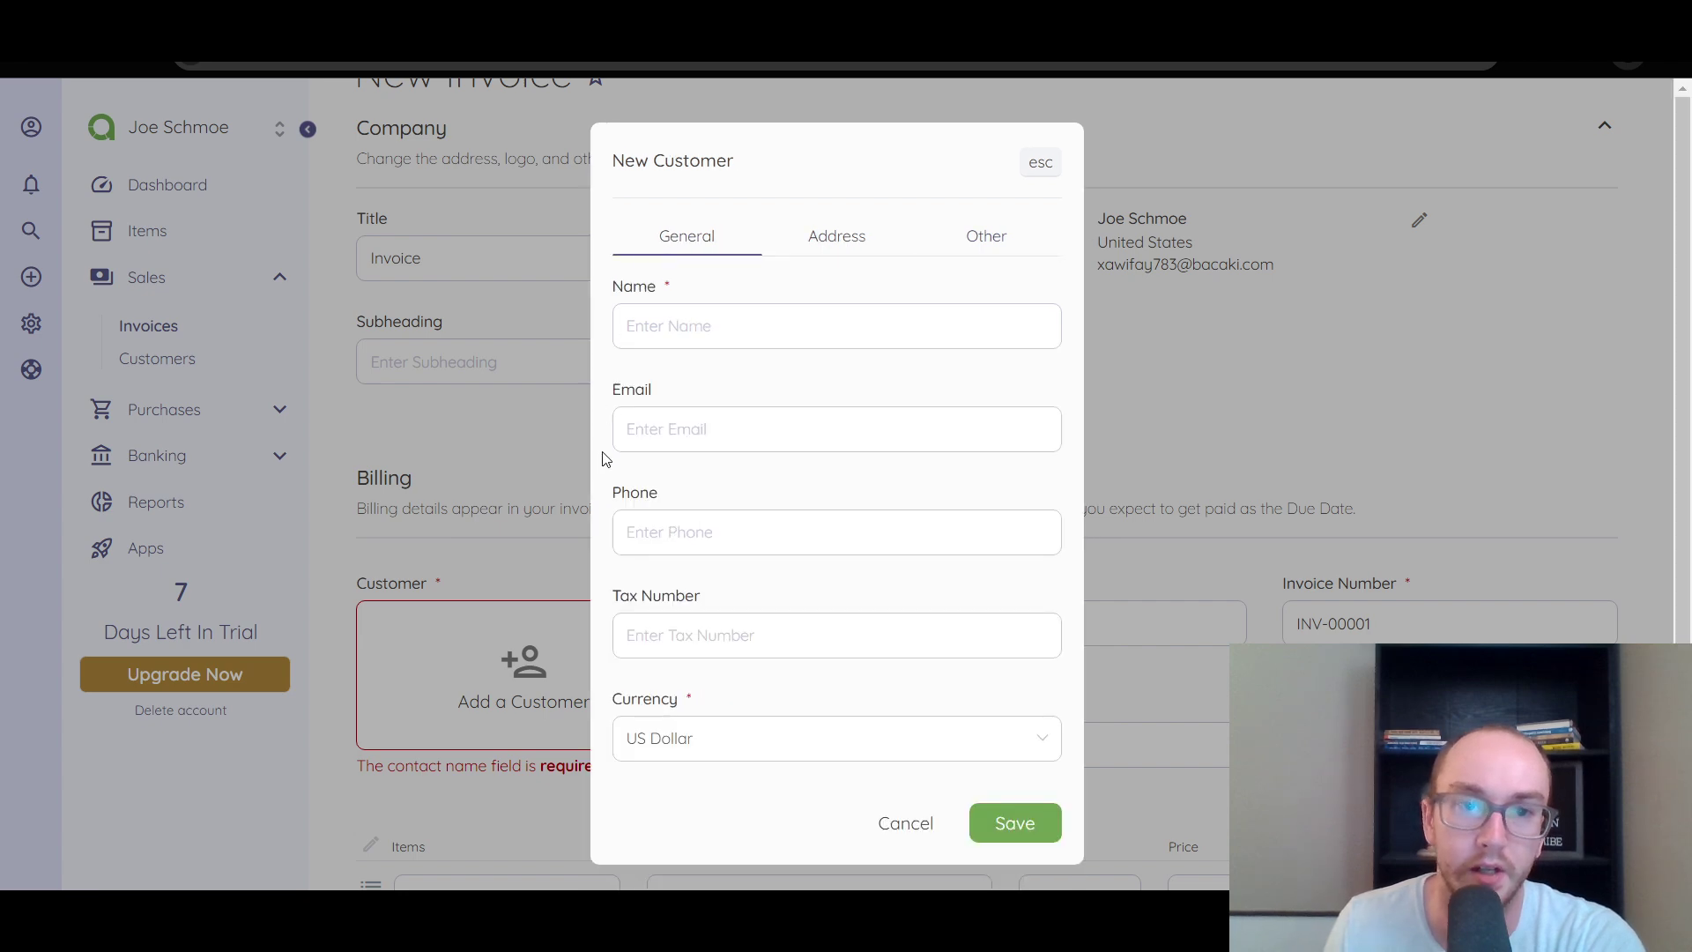
left_click(885, 830)
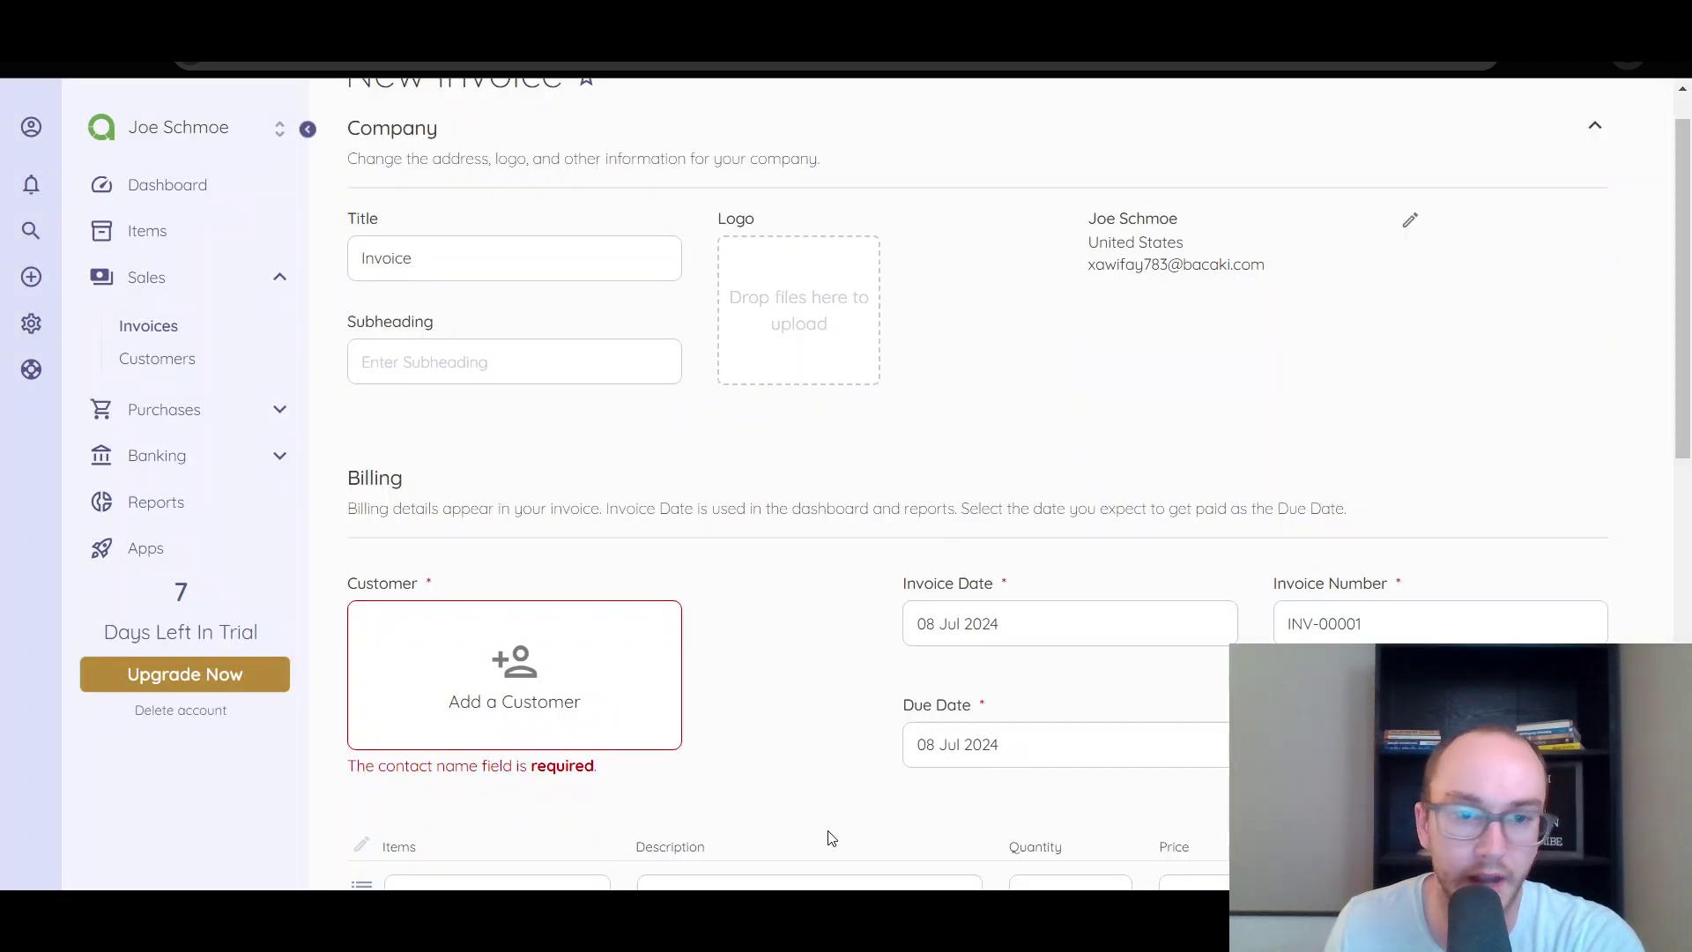
Step: Look over the invoice's totals, notes and advanced section, and open the customers page
scroll(529, 480, "down", 10)
scroll(696, 518, "down", 1)
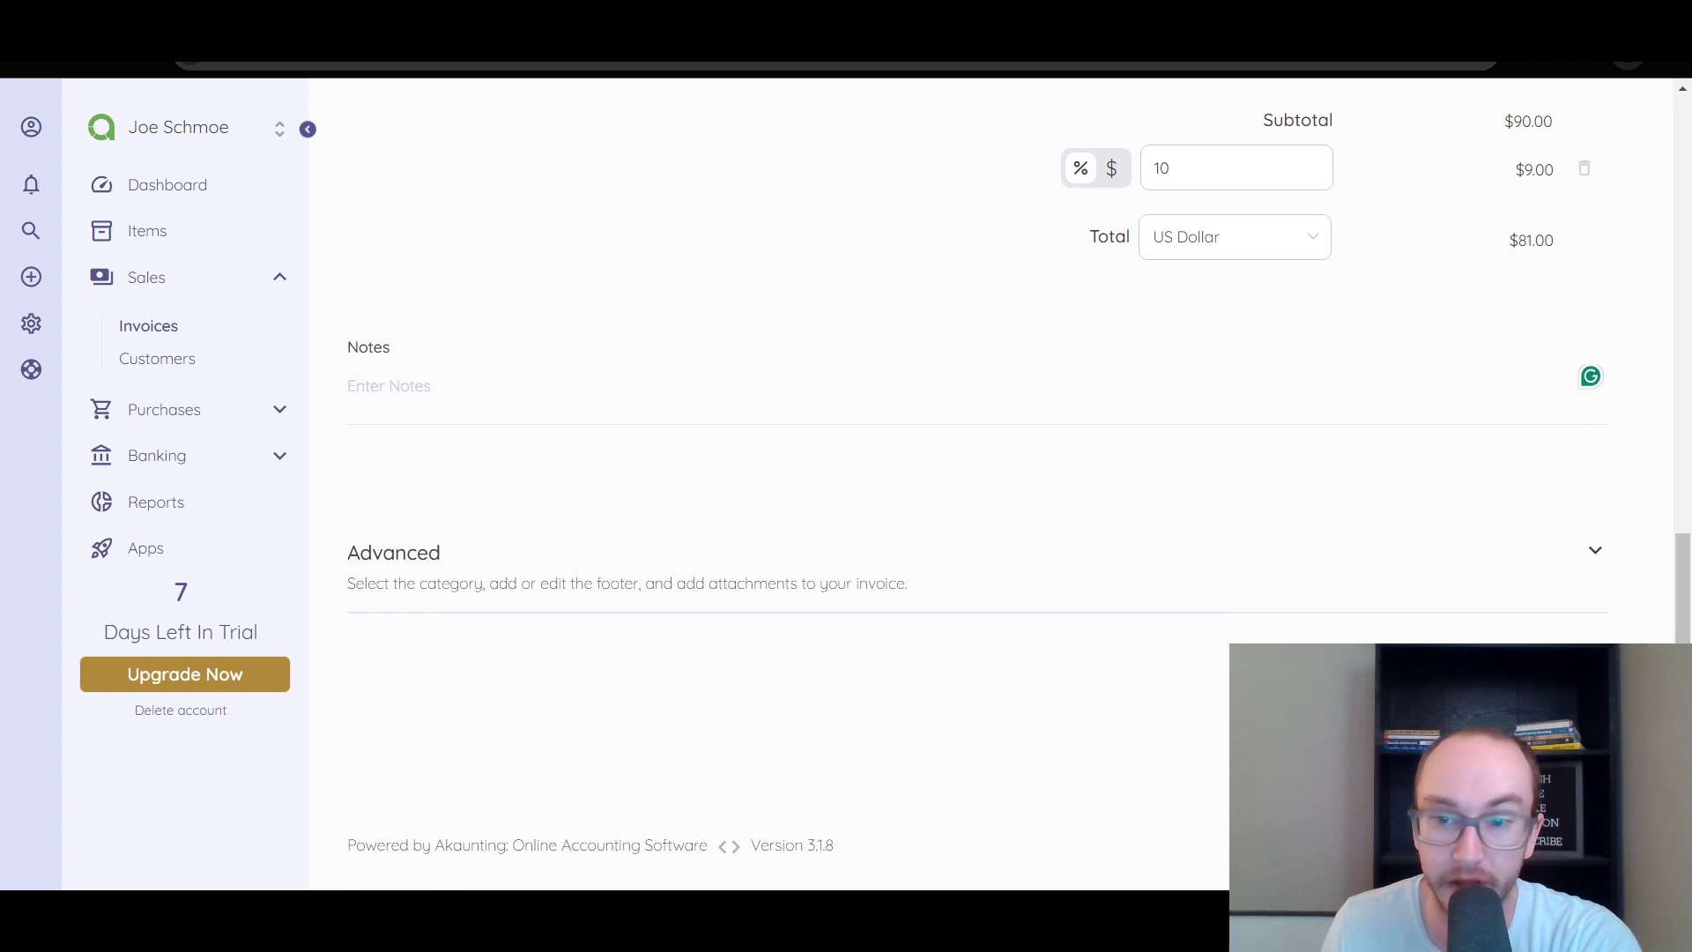
scroll(557, 535, "up", 15)
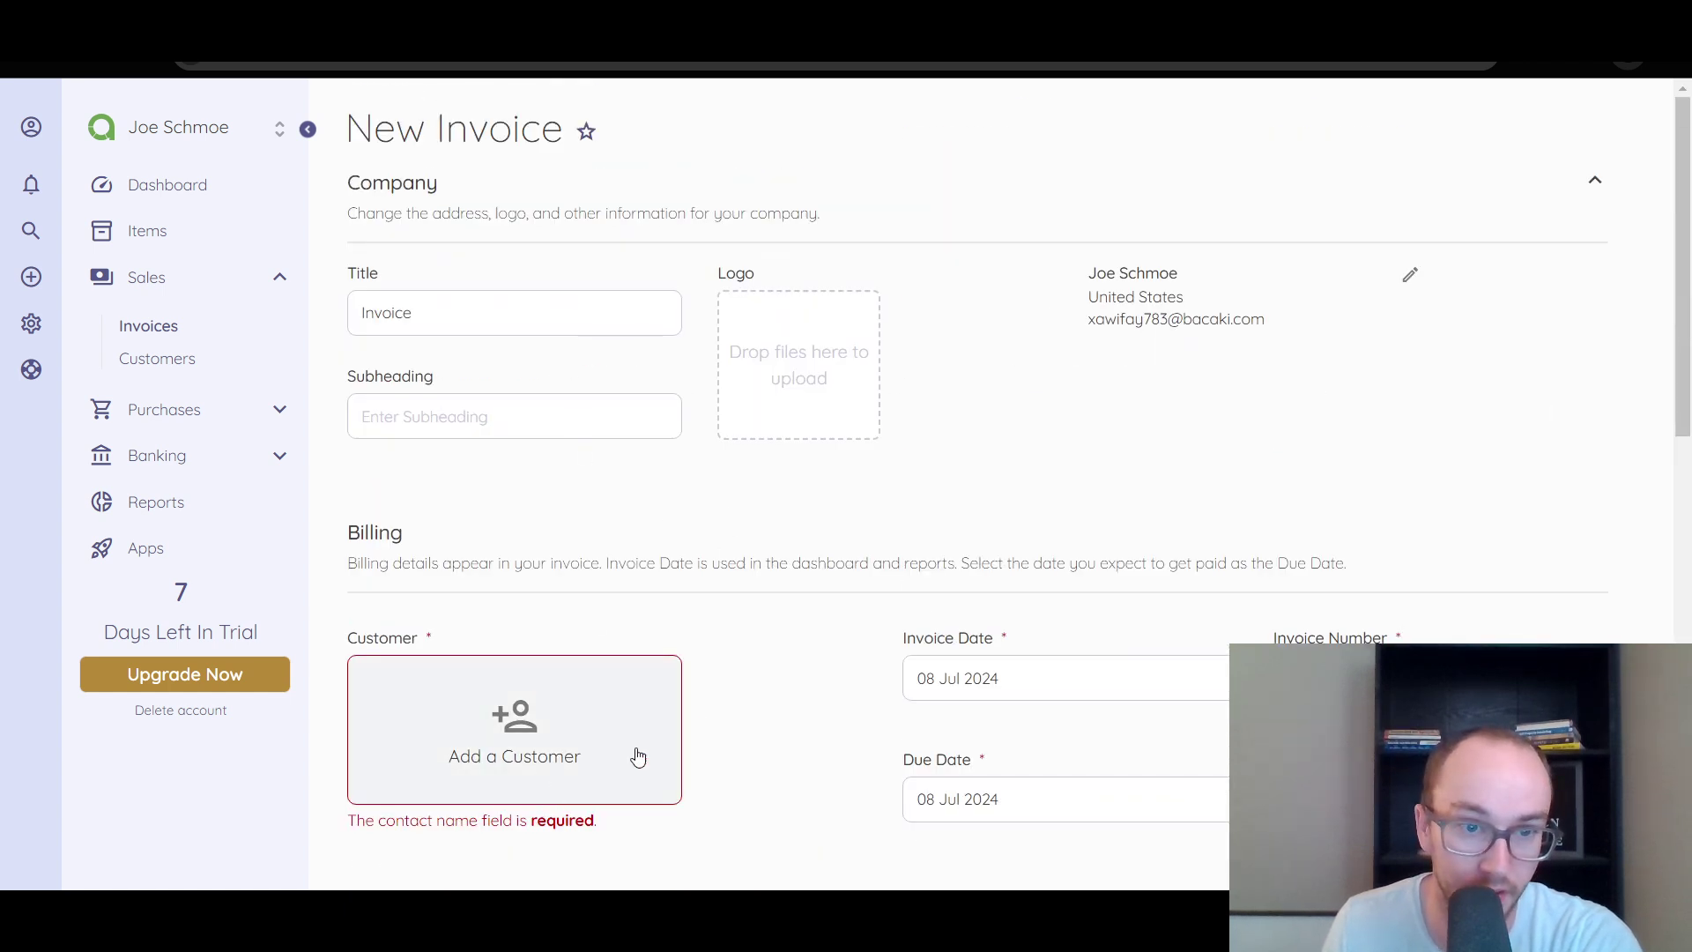
left_click(167, 367)
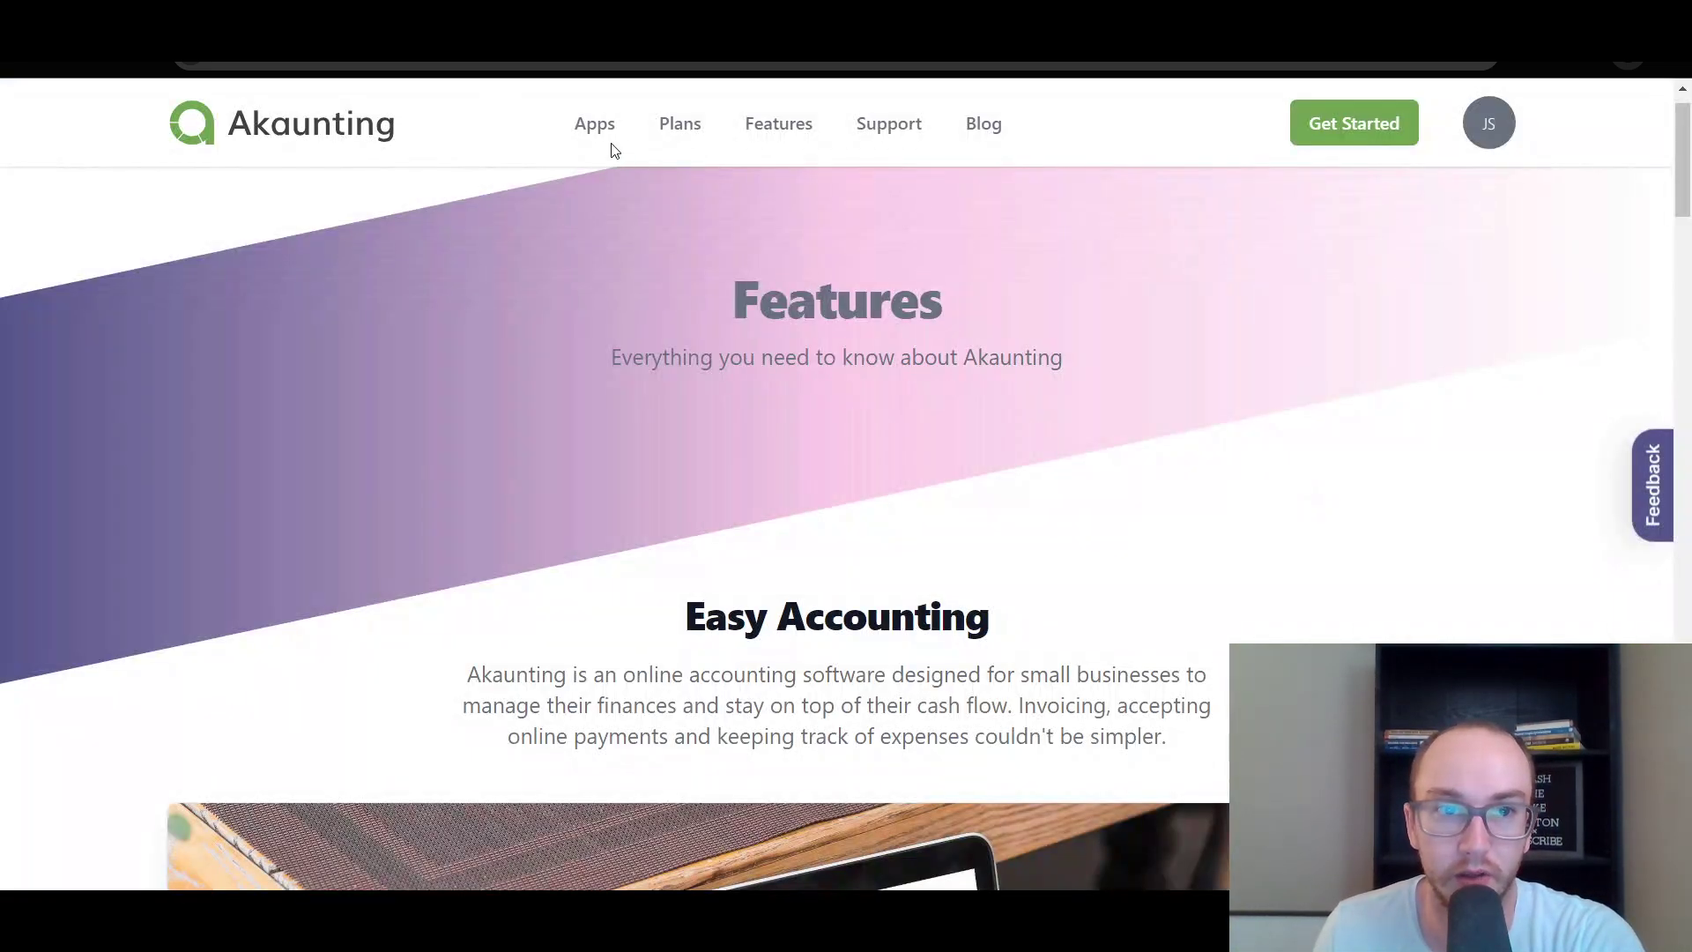
mouse_move(601, 133)
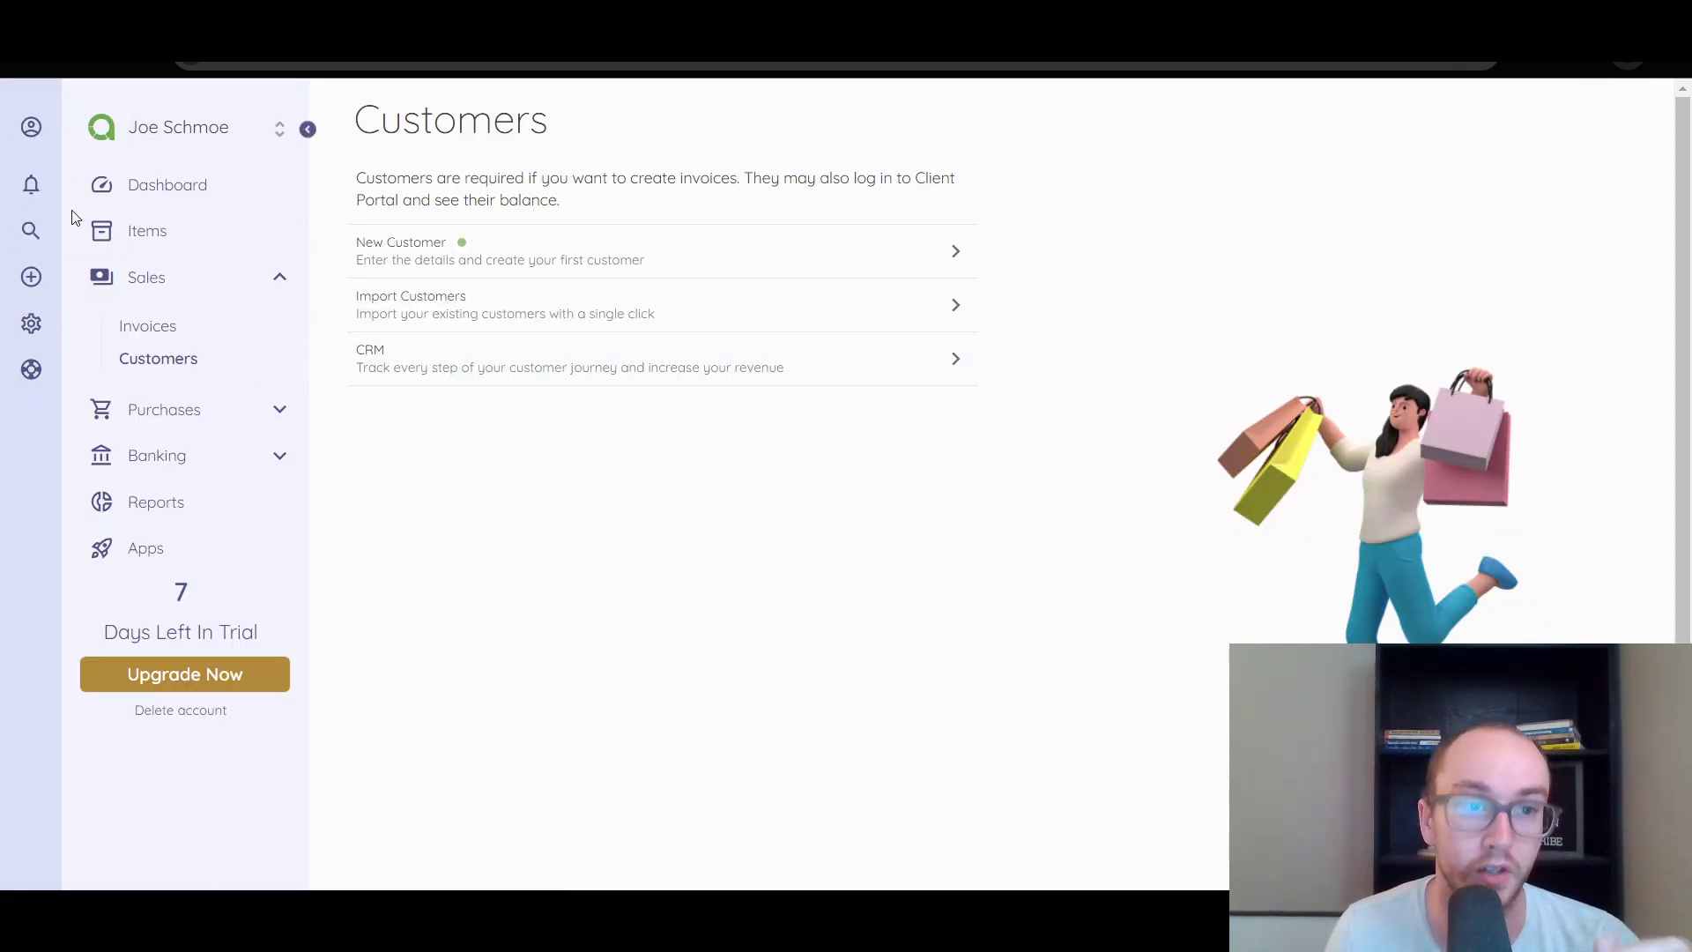
Step: Open the bills page under purchases and read its introduction to one-time and recurring bills
left_click(176, 412)
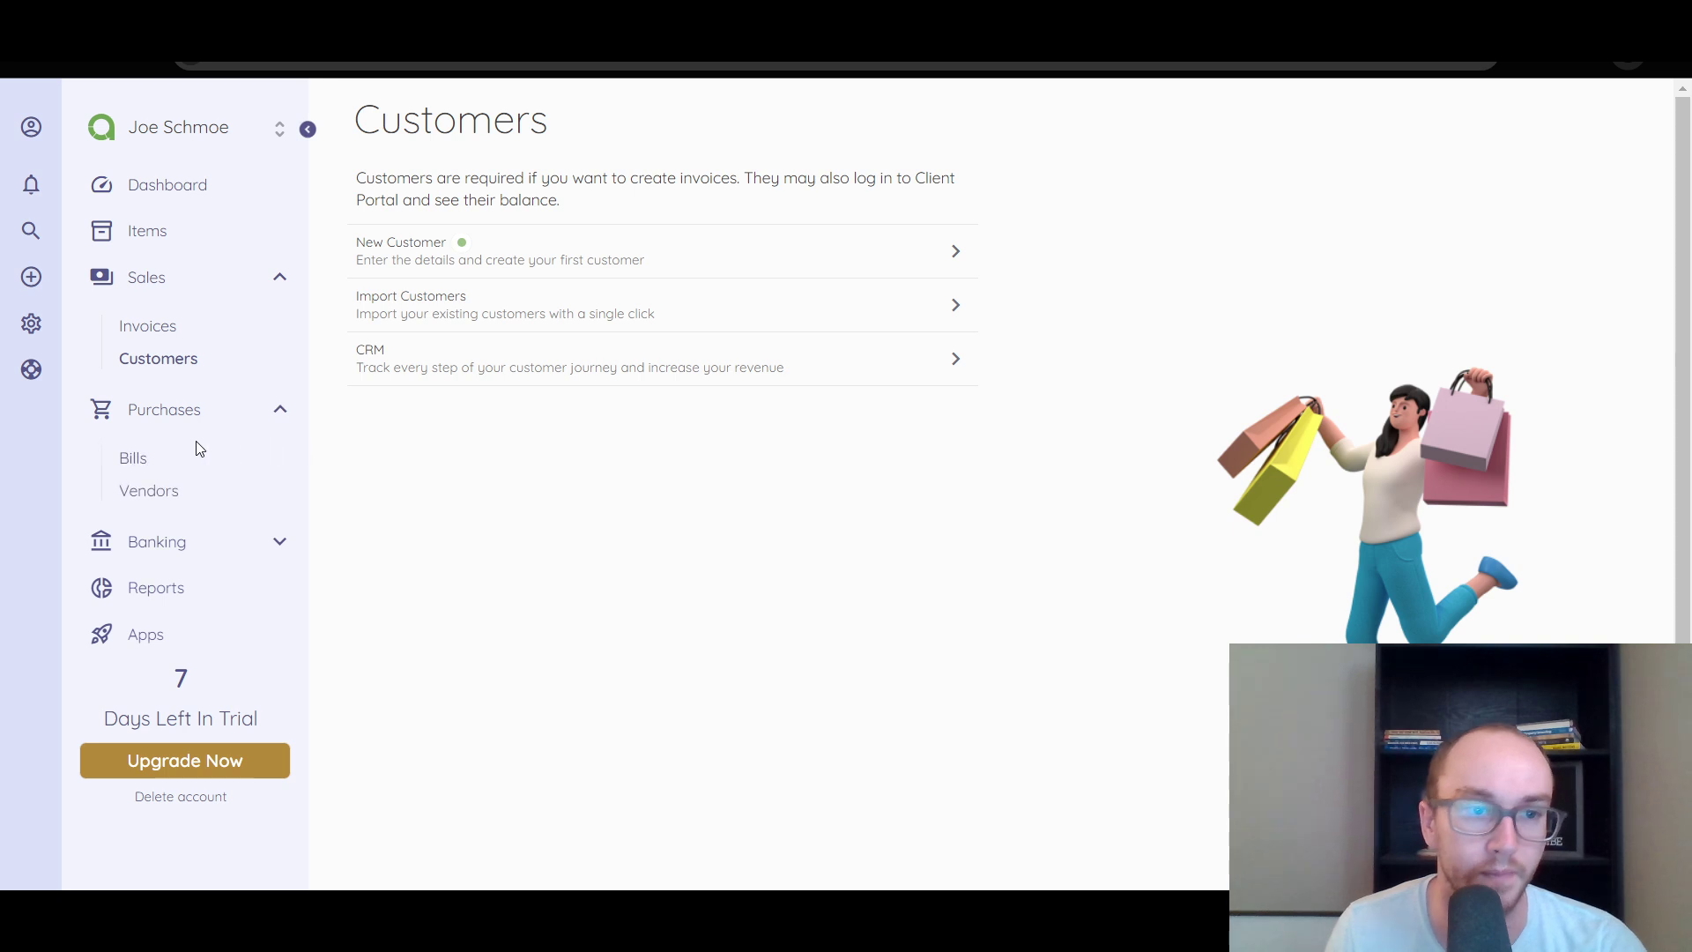
left_click(147, 463)
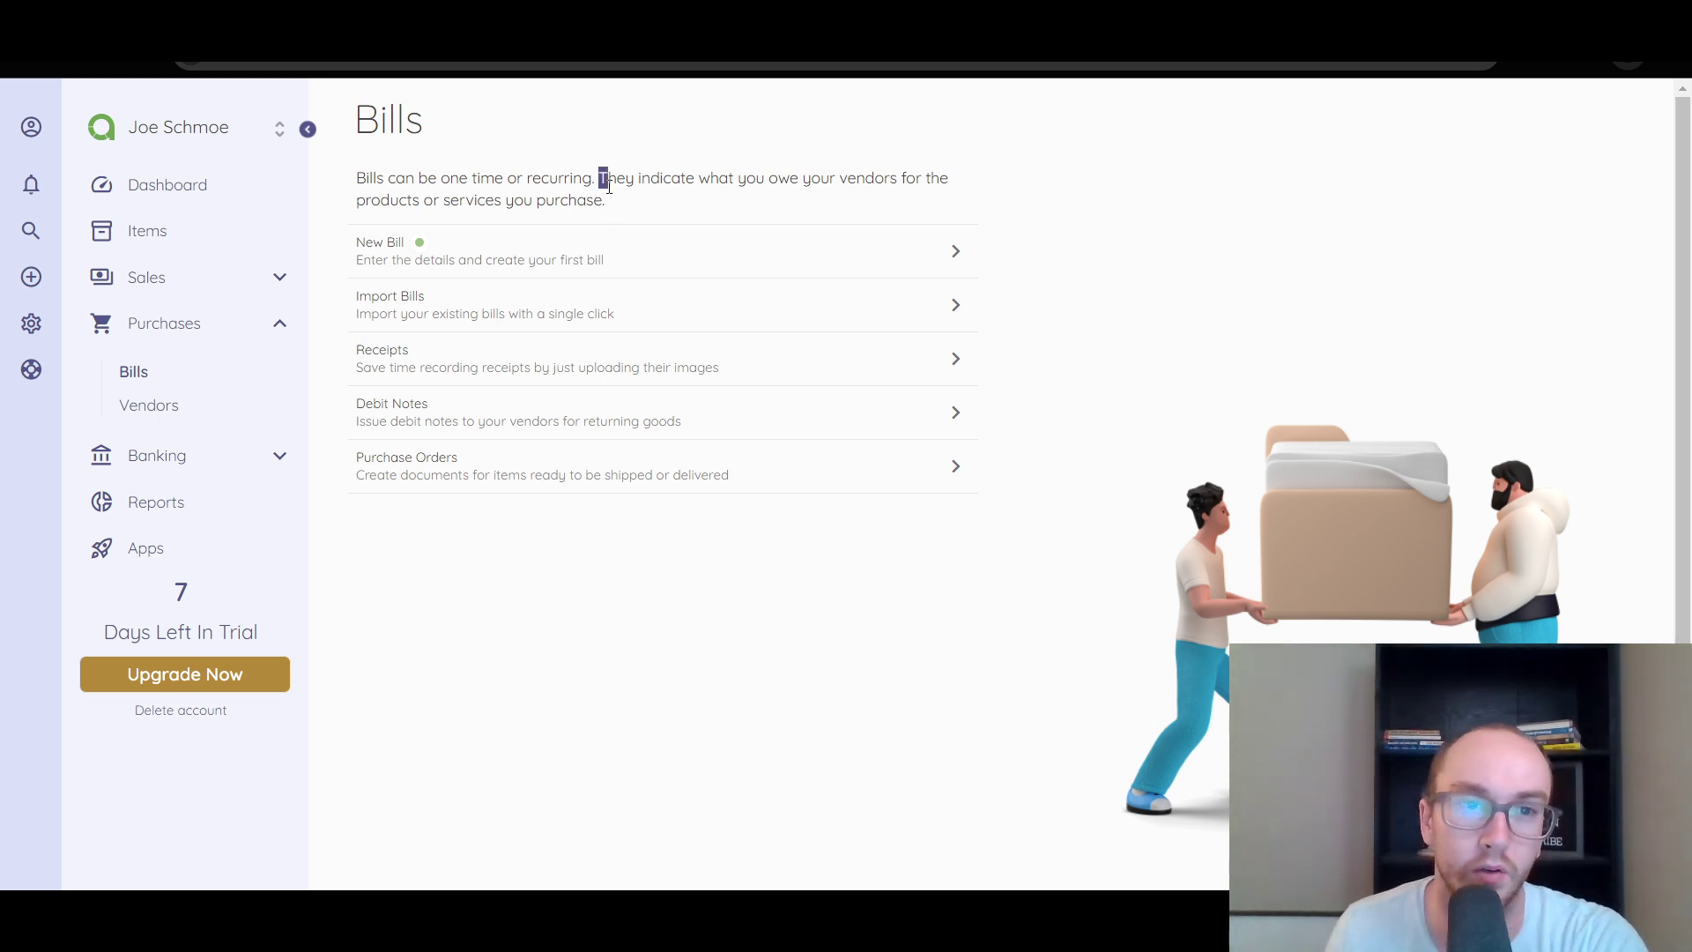
left_click_drag(609, 186, 626, 204)
left_click(611, 212)
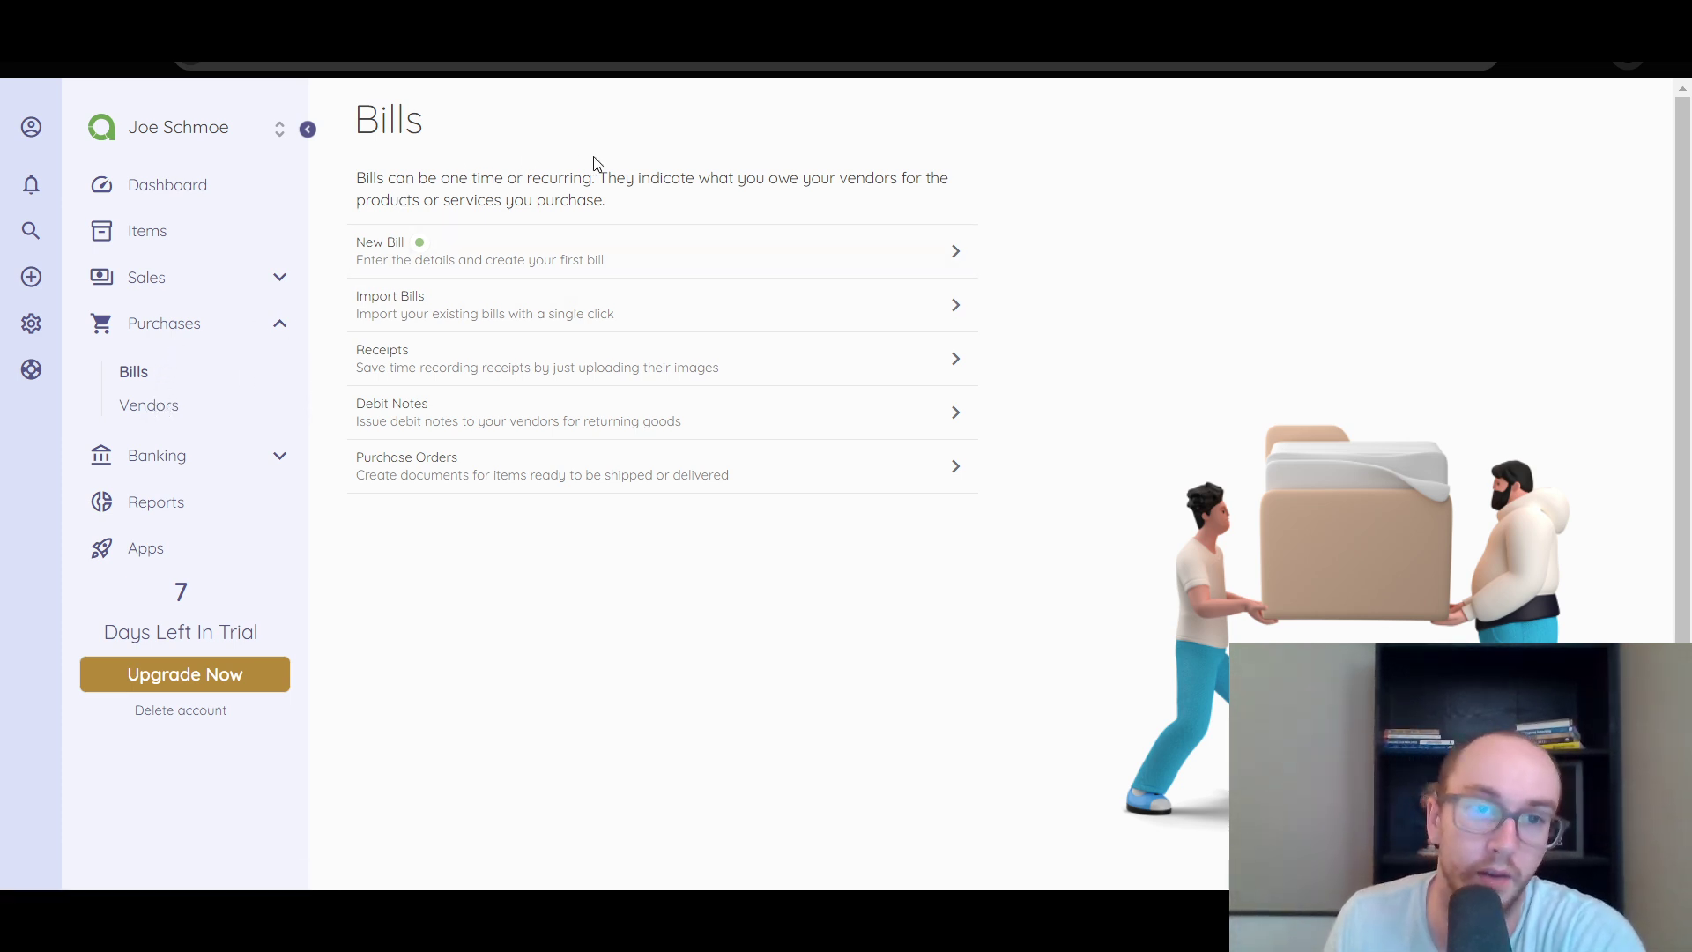
left_click_drag(514, 202, 560, 203)
left_click(616, 204)
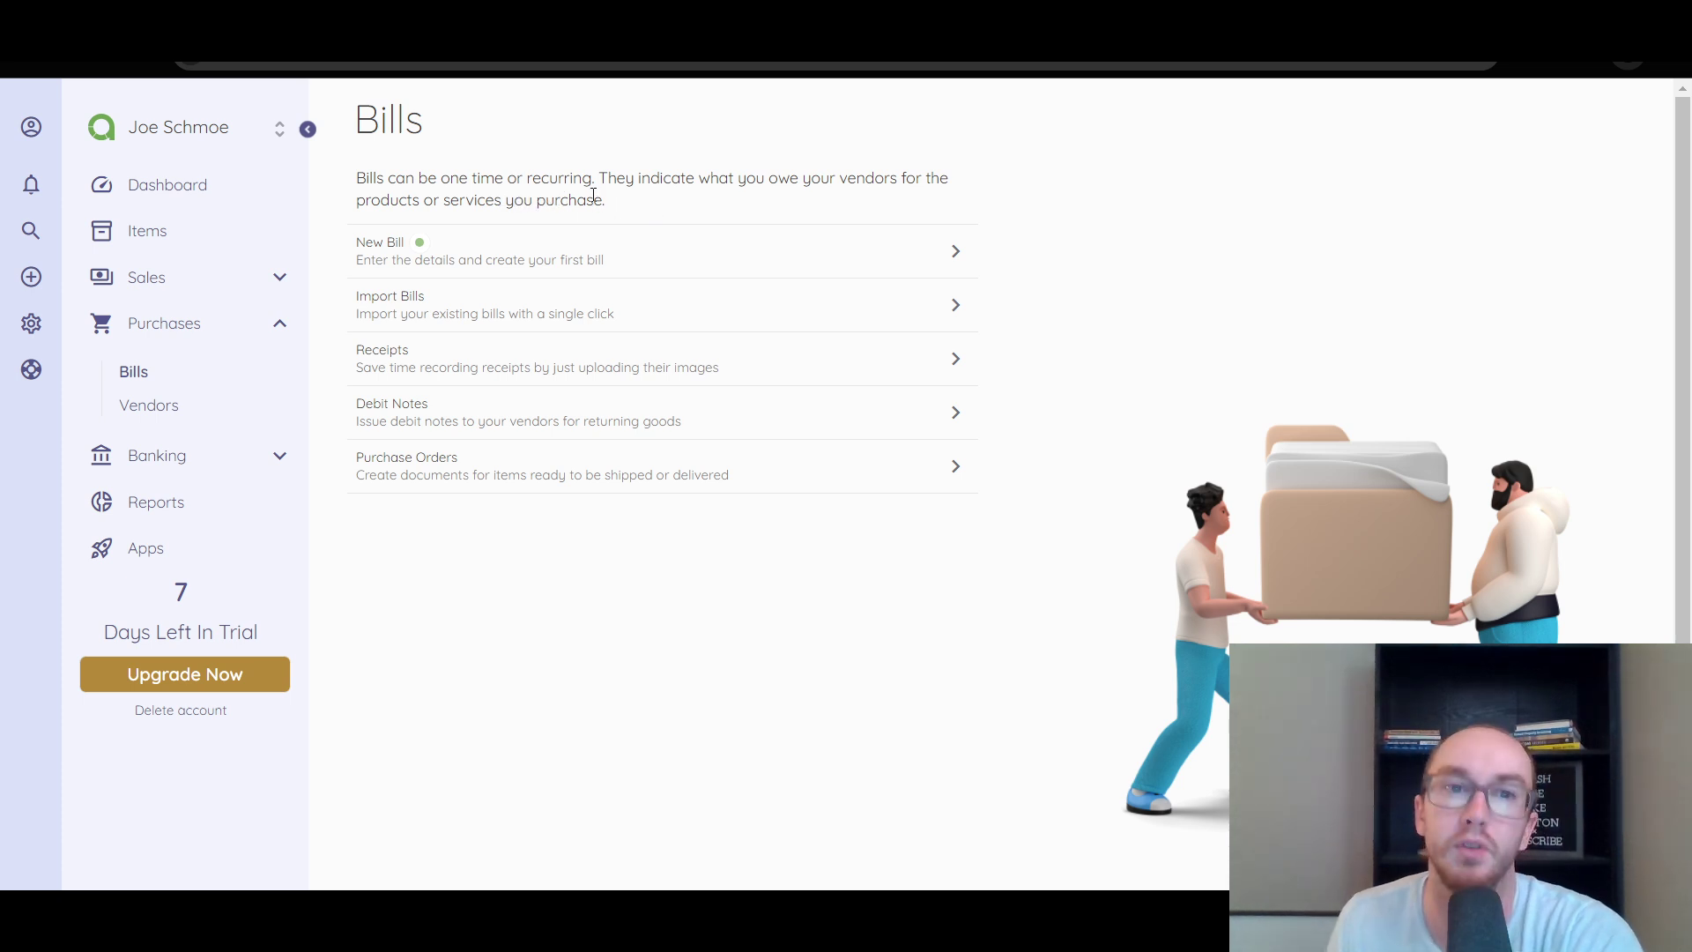
Step: Start a new bill and look through its vendor, date, item, total and notes fields
left_click(612, 249)
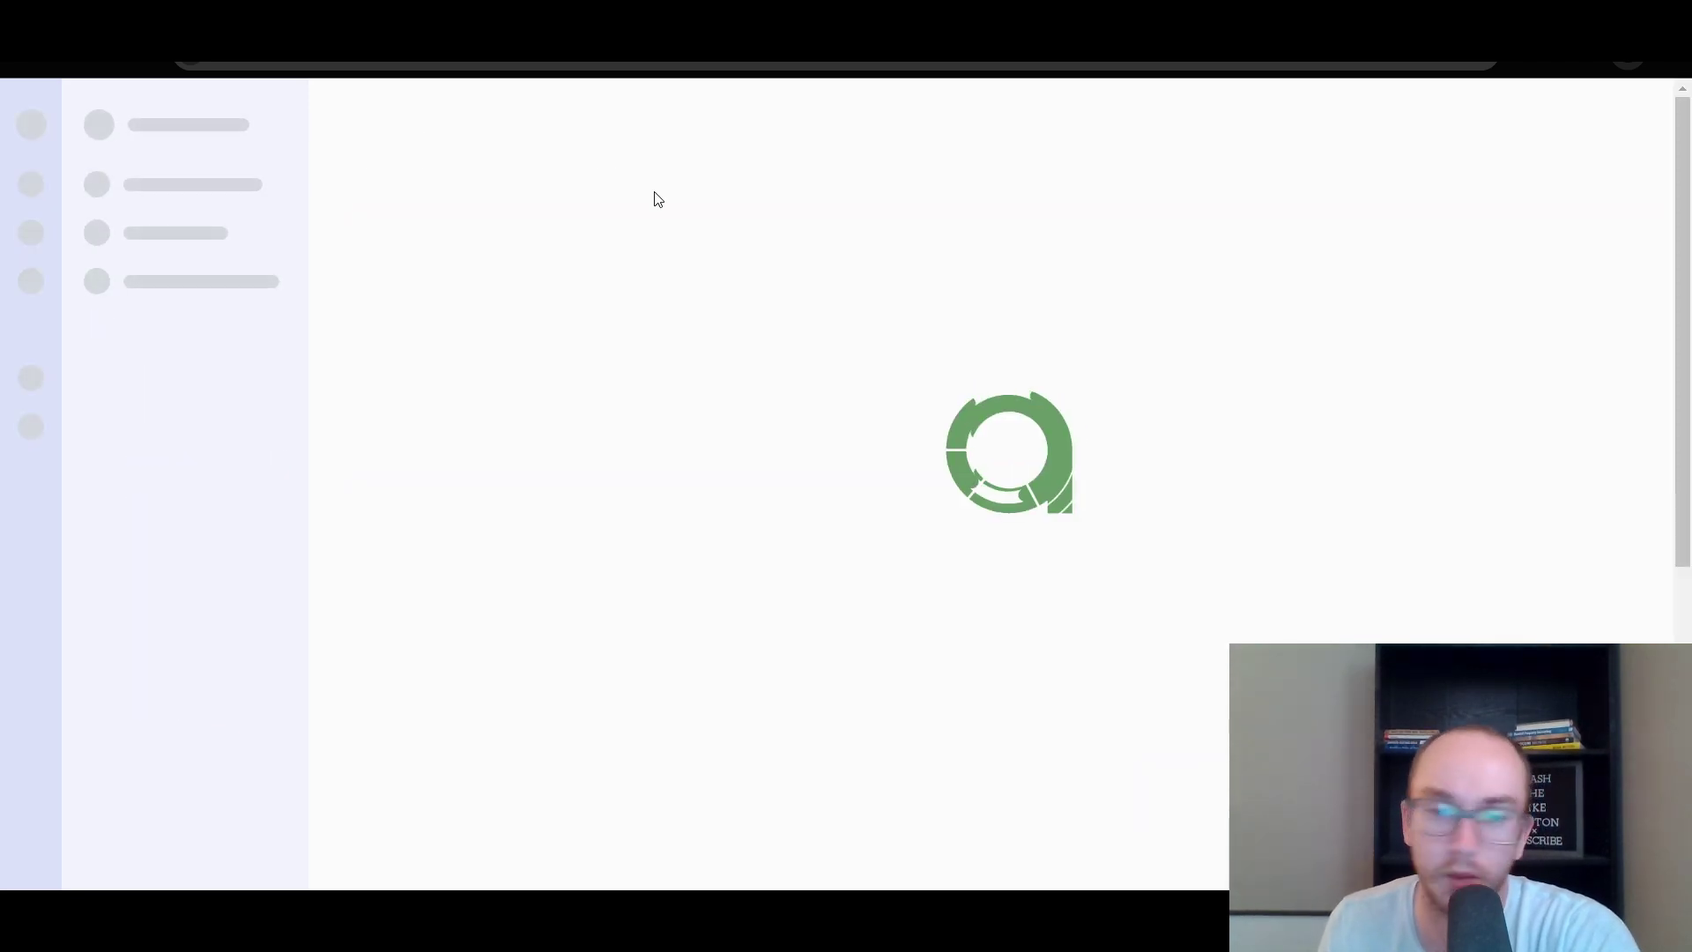
scroll(842, 408, "down", 3)
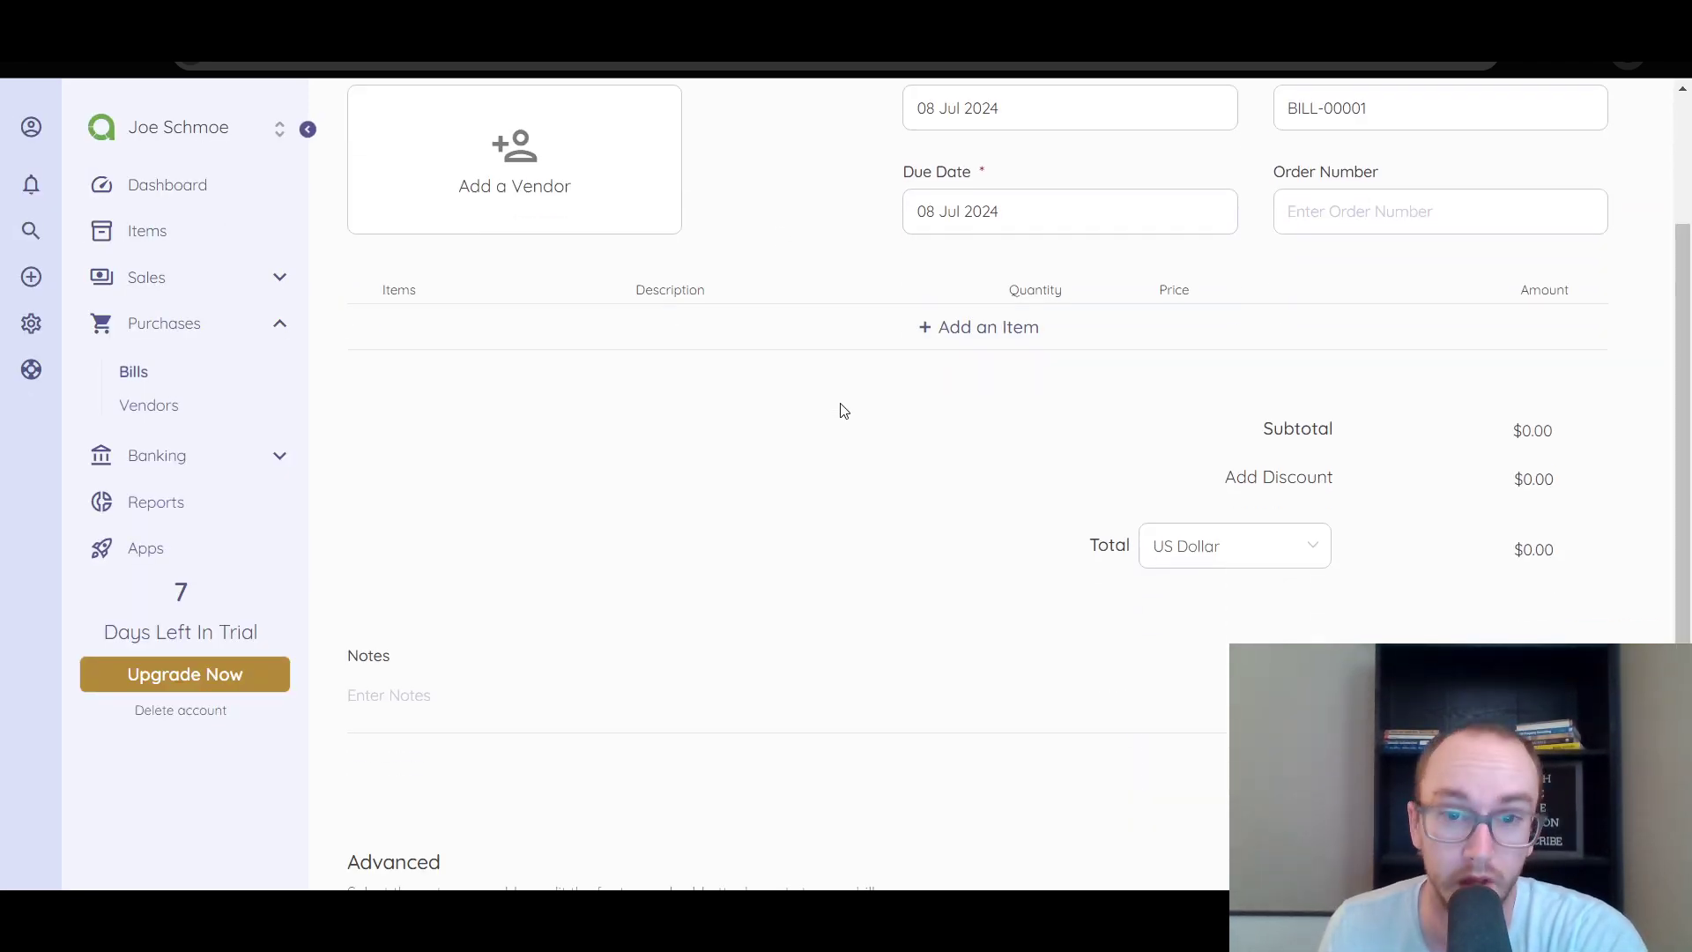
scroll(767, 445, "up", 3)
scroll(816, 415, "down", 5)
scroll(993, 446, "up", 4)
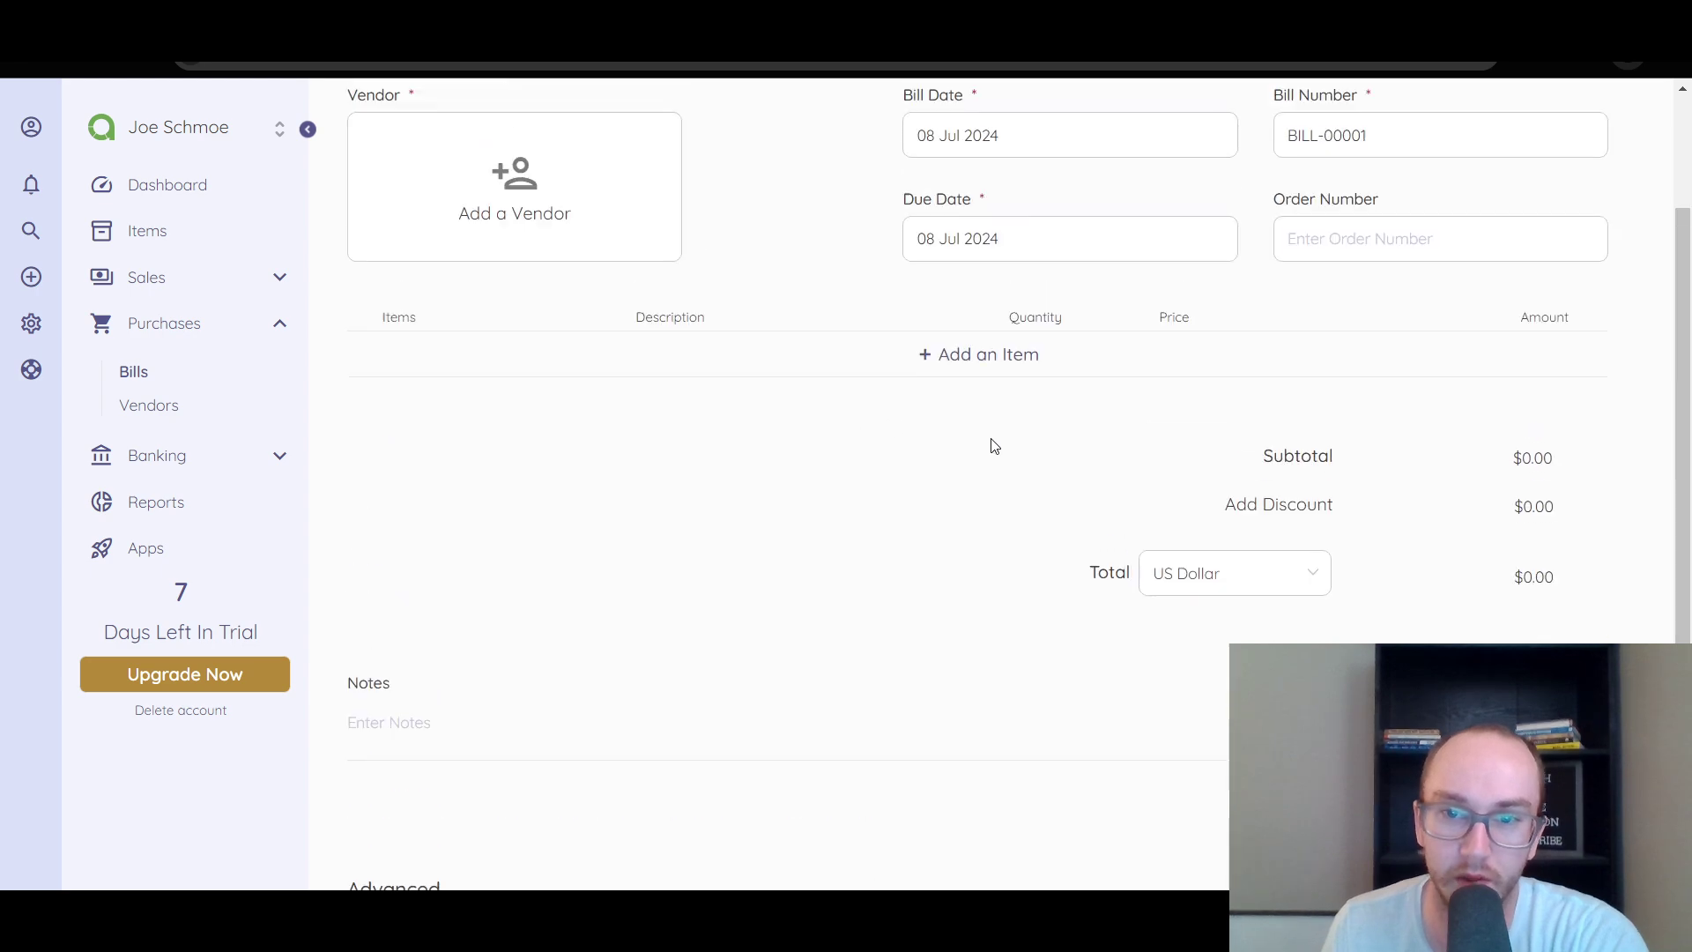
scroll(755, 608, "down", 5)
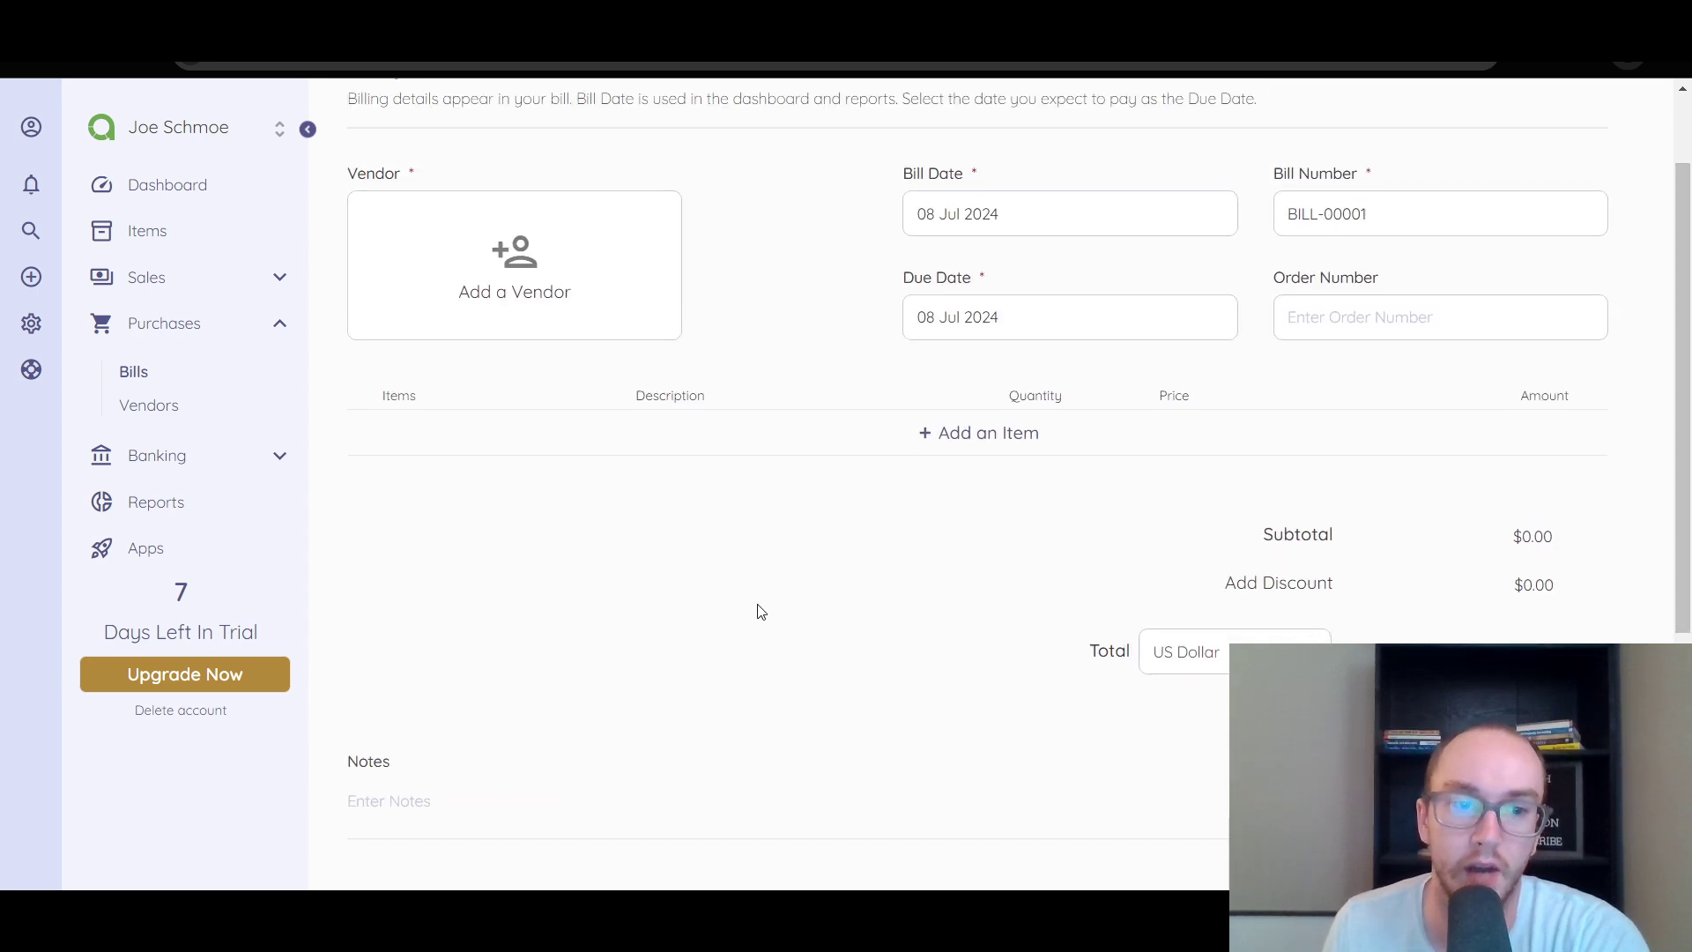
scroll(758, 607, "up", 1)
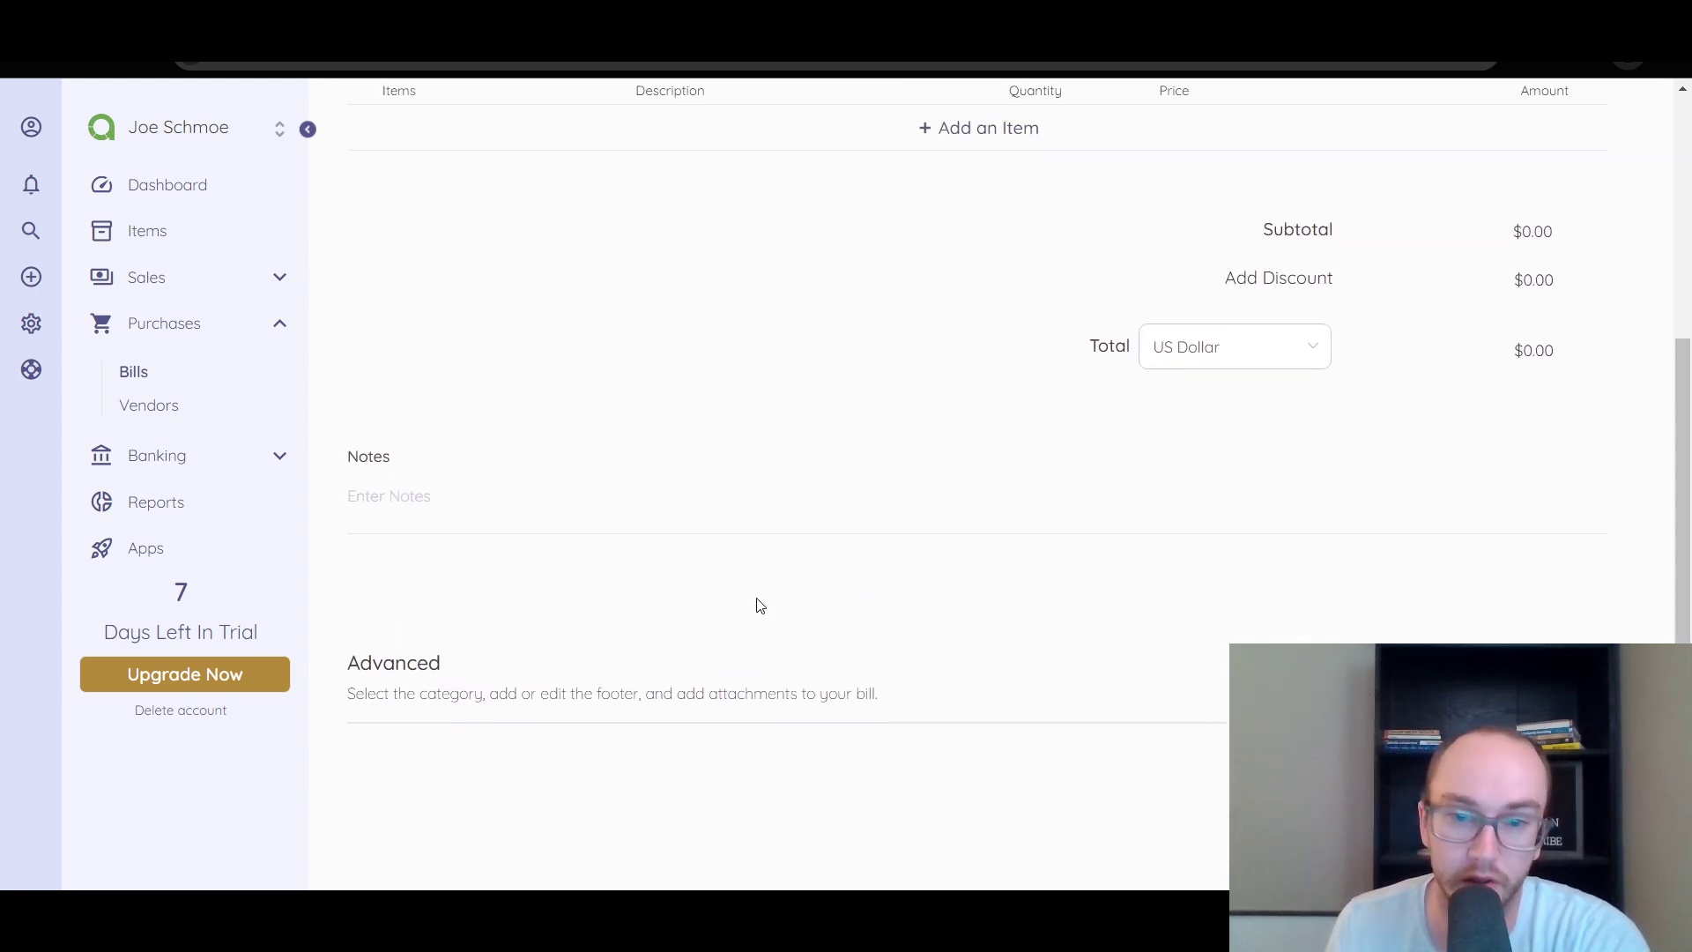
scroll(758, 606, "up", 5)
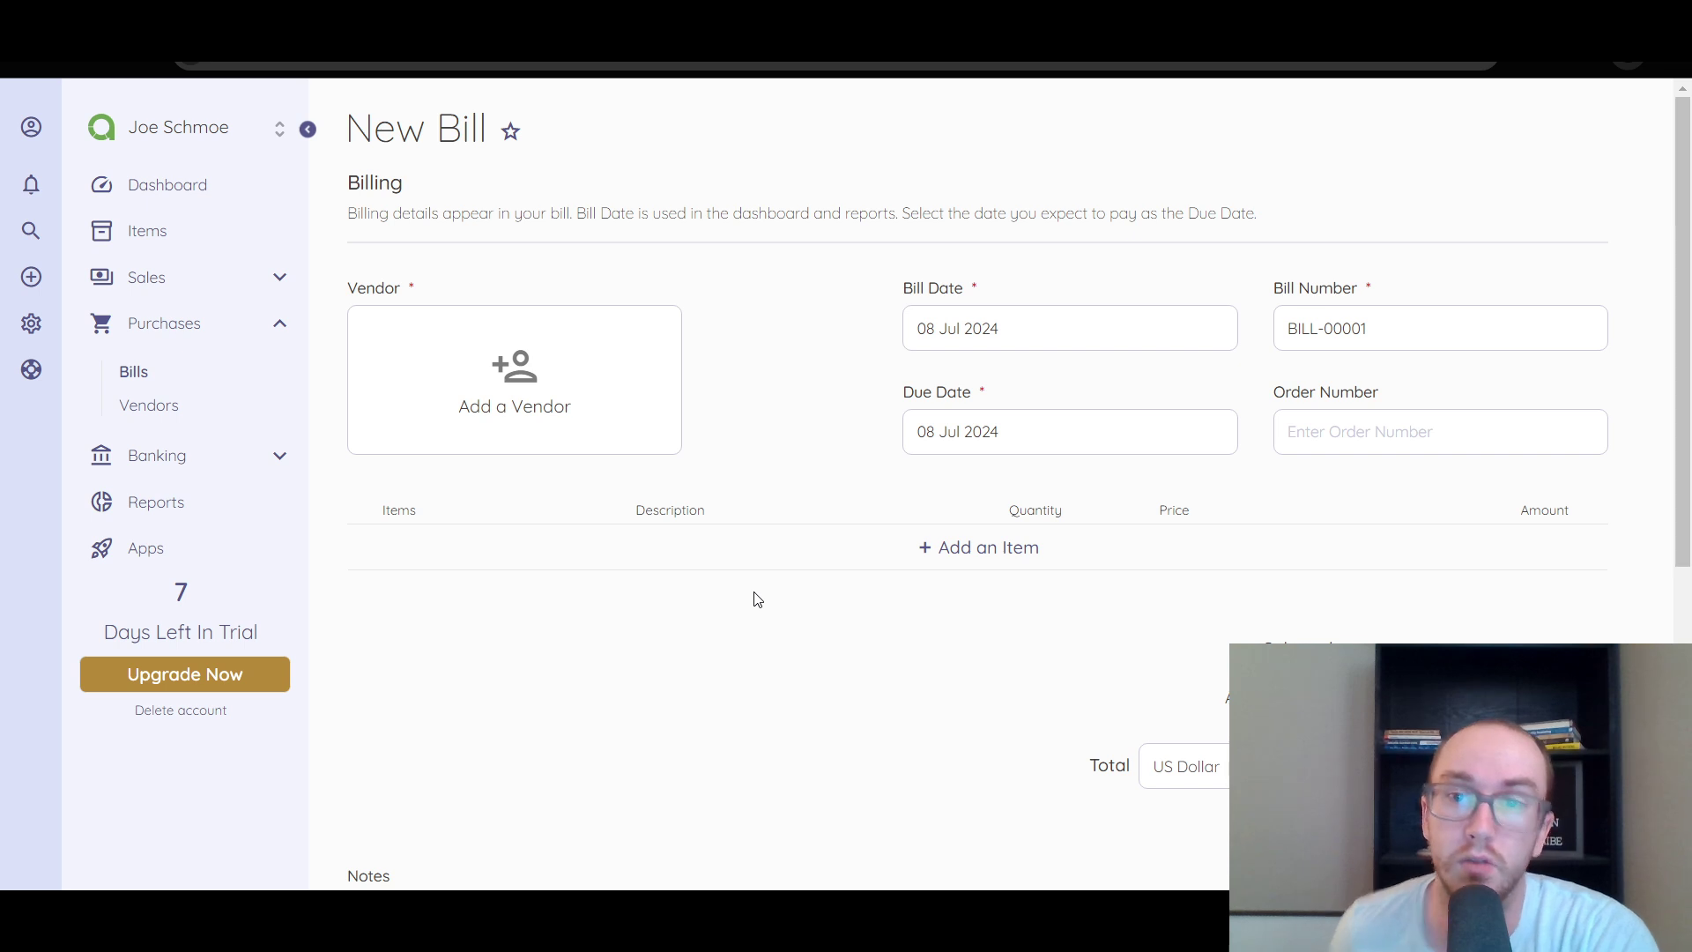
Step: Add a blank new item line to the bill
left_click(996, 570)
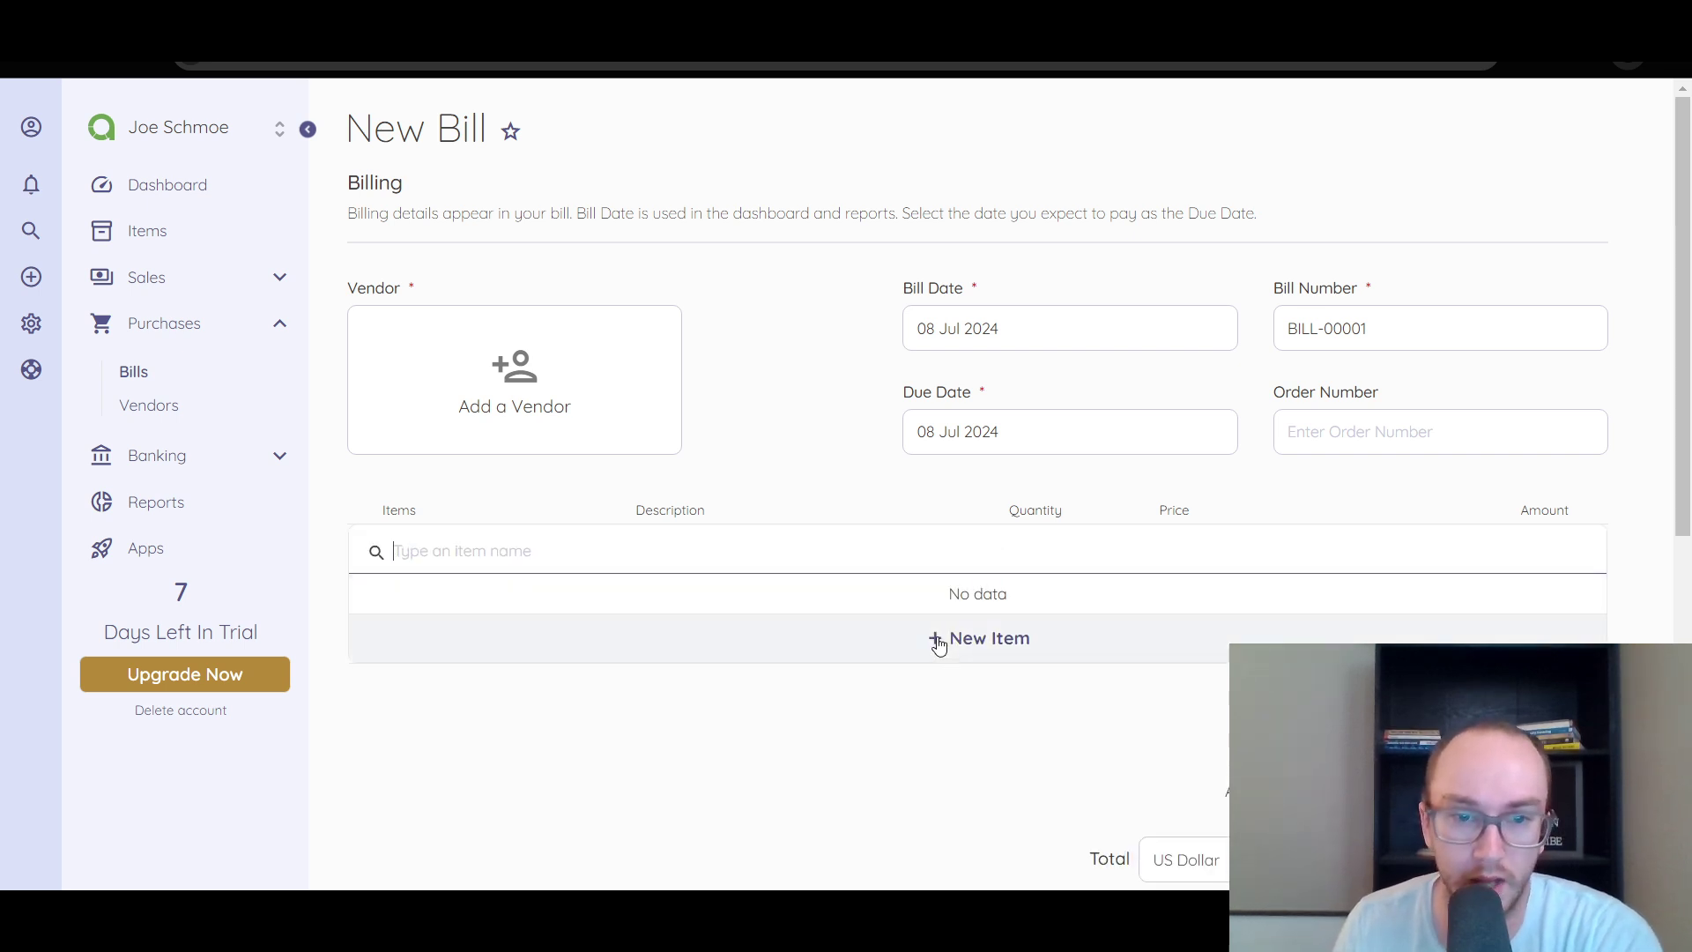
left_click(1019, 638)
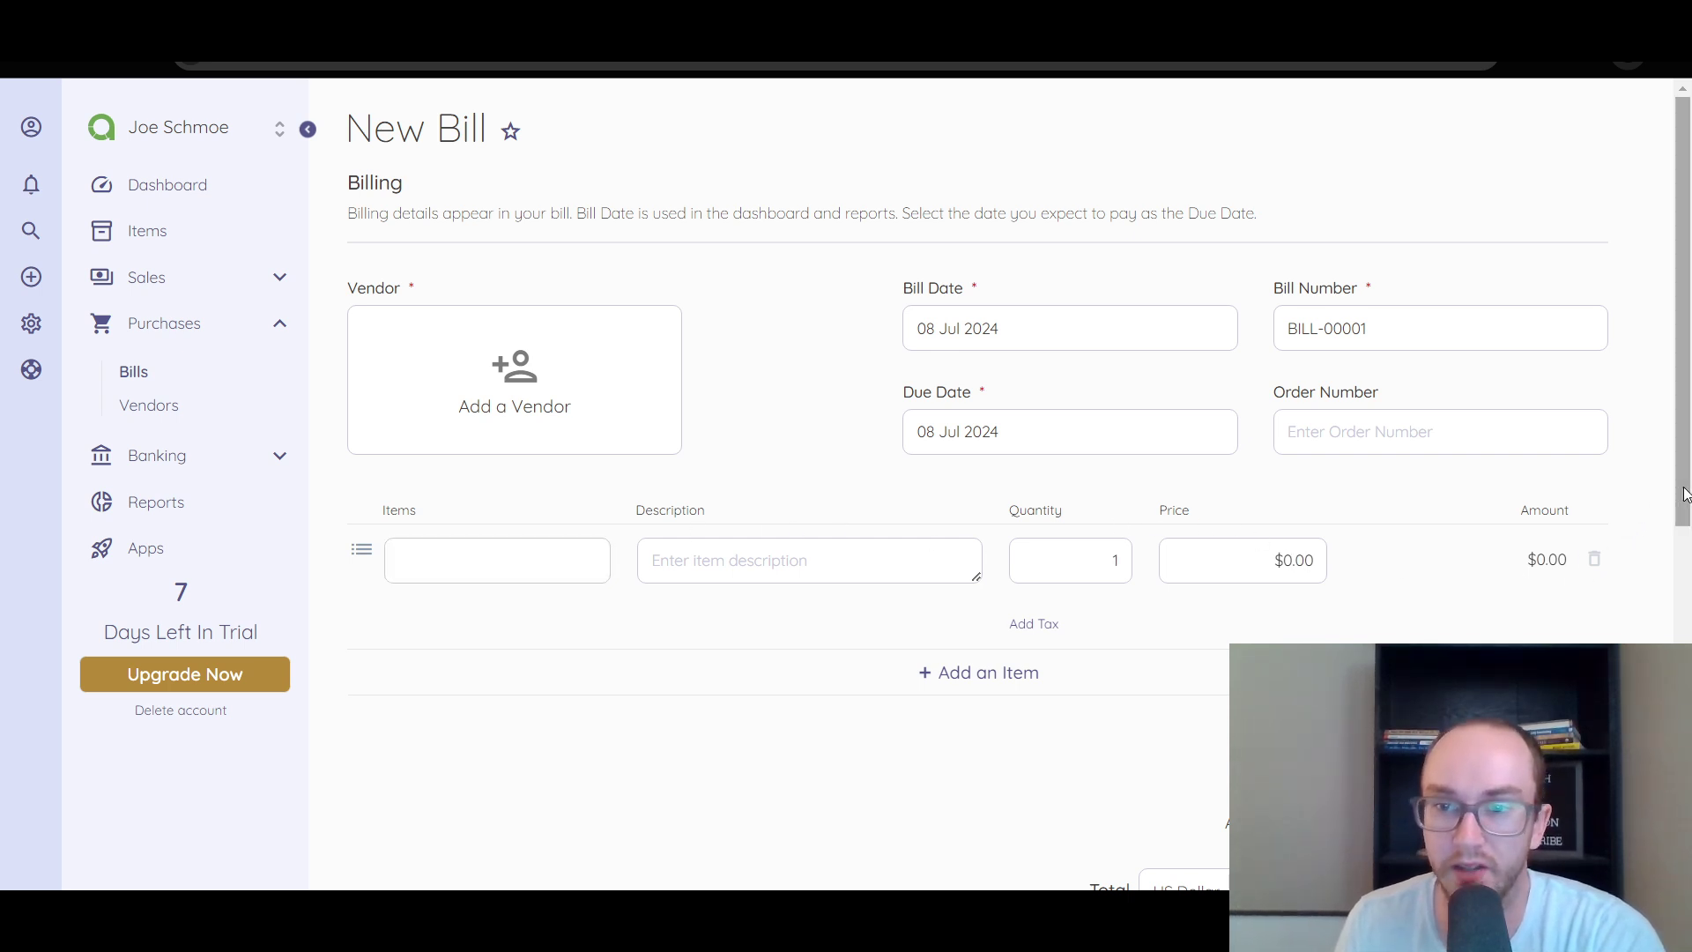
left_click_drag(1684, 491, 1677, 345)
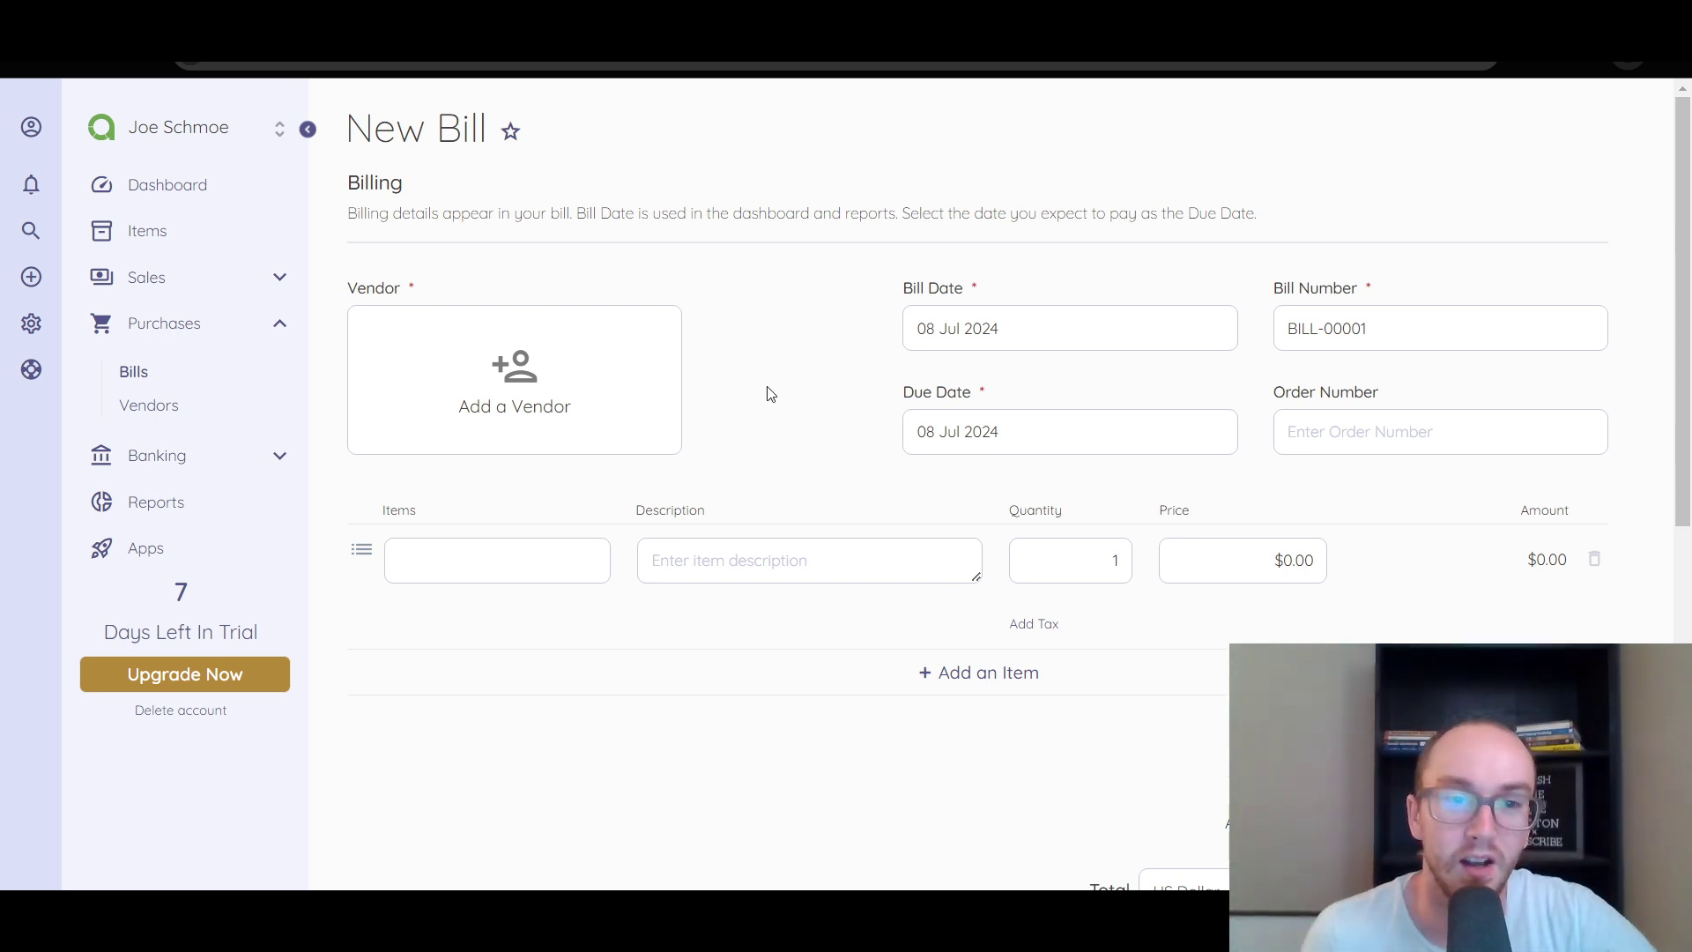
Step: Expand the bill's advanced section, examine its category and attachment options, and look over the whole bill form
scroll(767, 397, "down", 3)
scroll(827, 540, "up", 3)
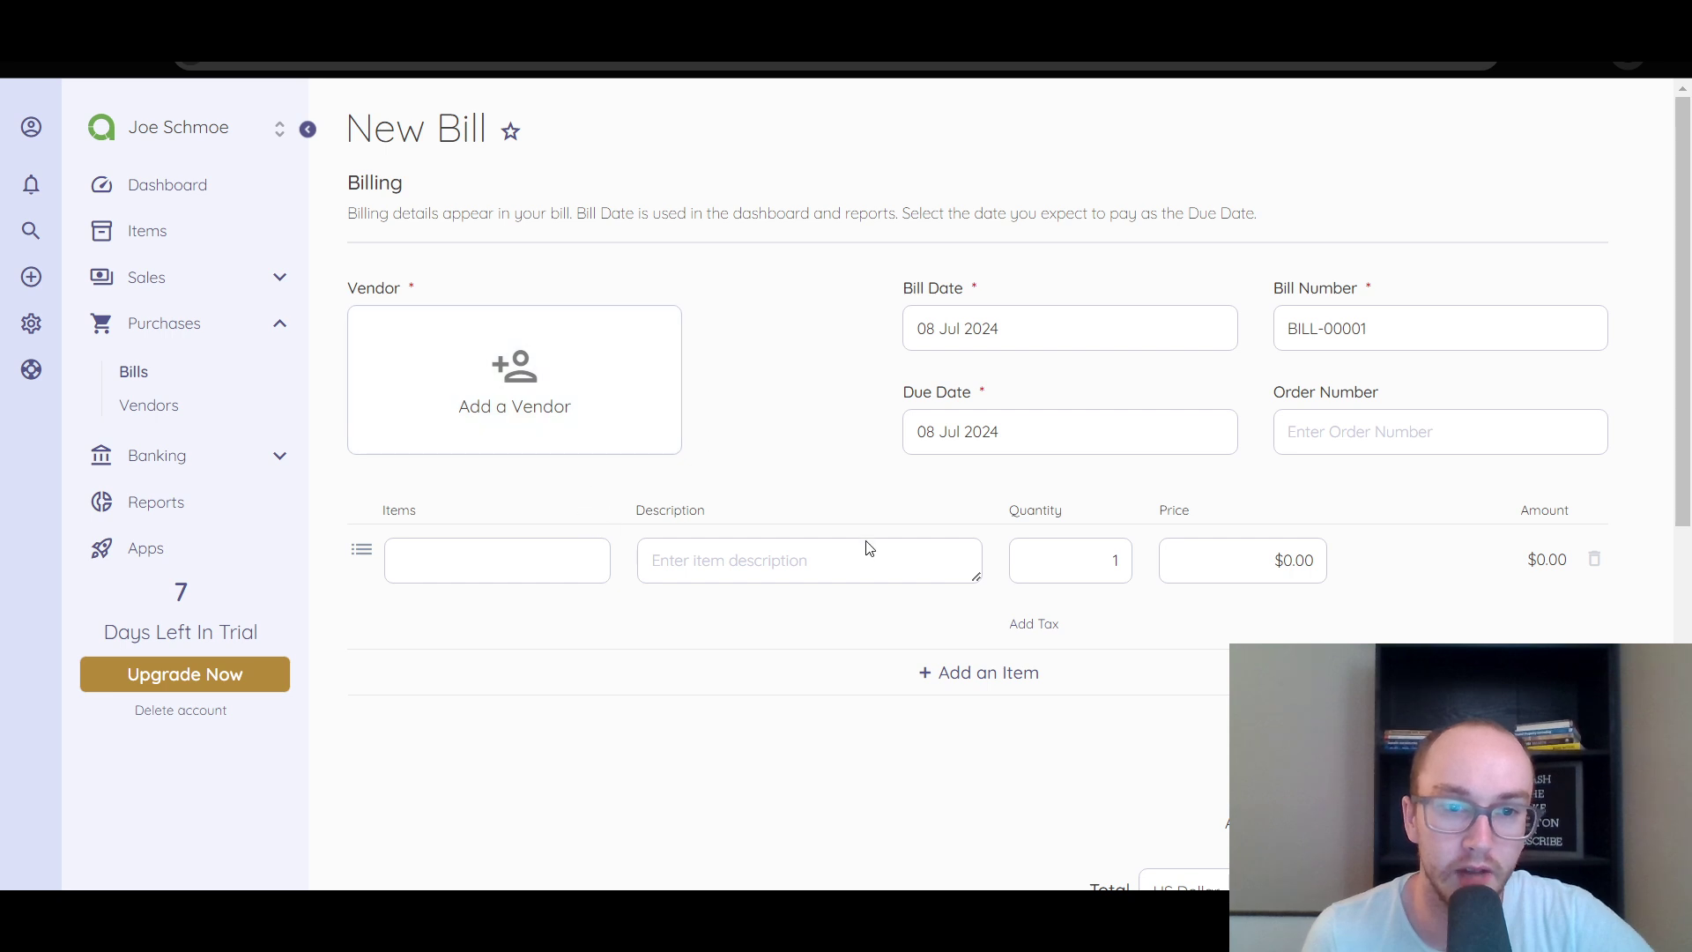
scroll(881, 551, "down", 6)
scroll(893, 556, "down", 1)
left_click(1585, 564)
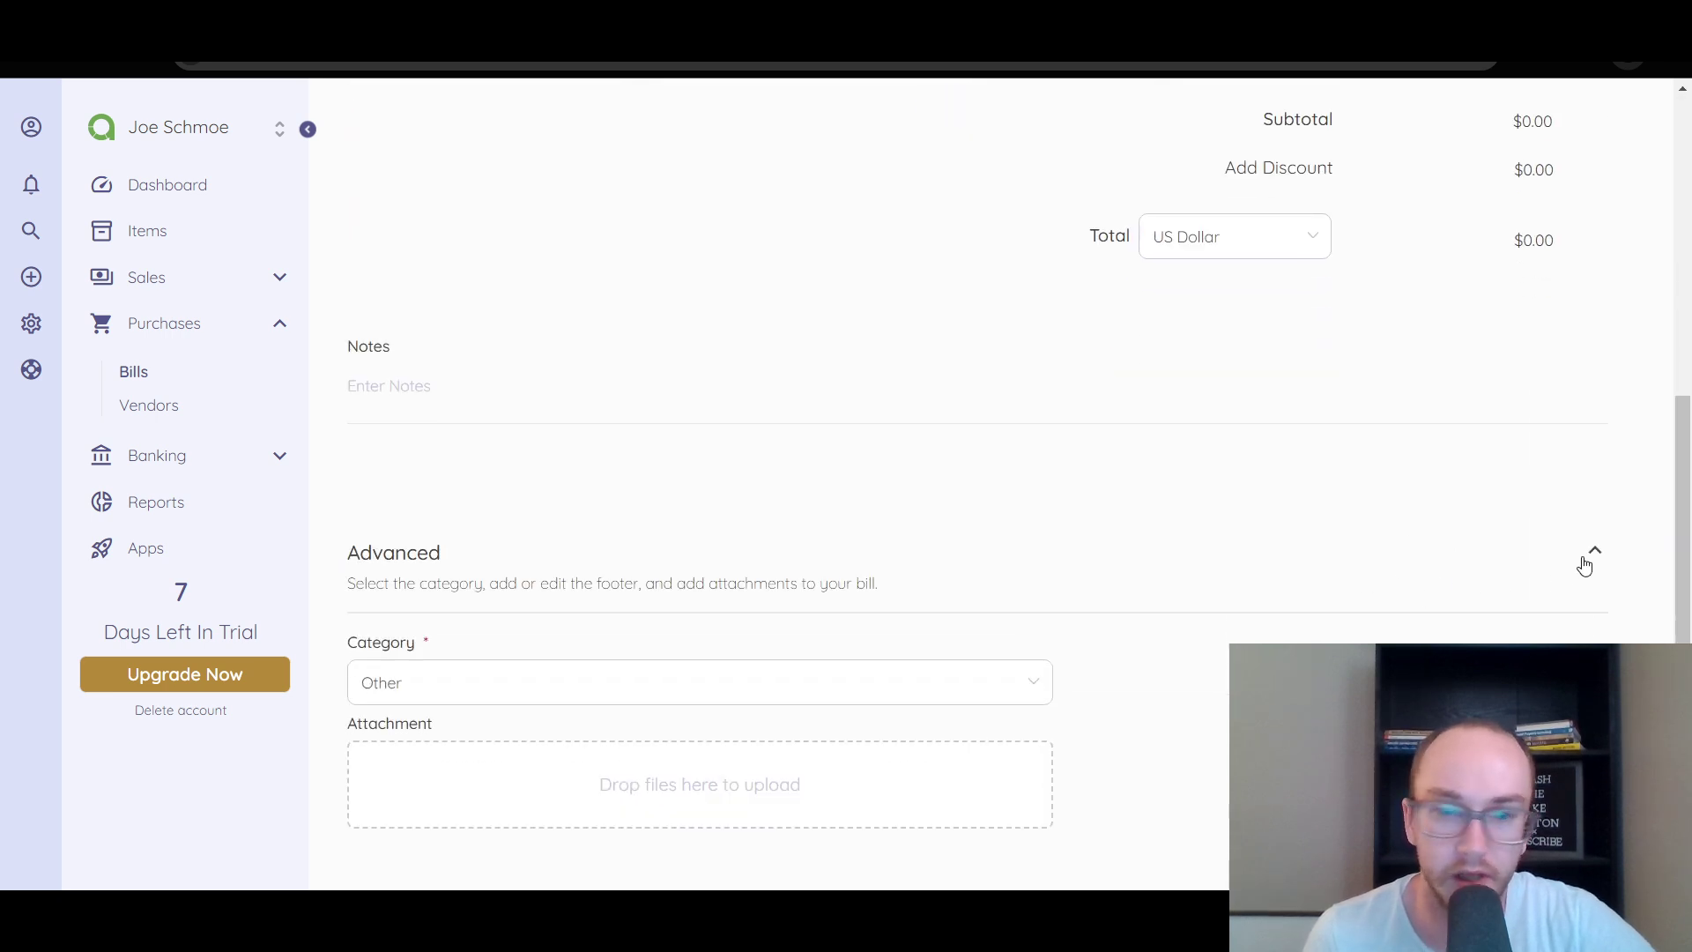
scroll(1476, 585, "down", 3)
scroll(959, 611, "up", 10)
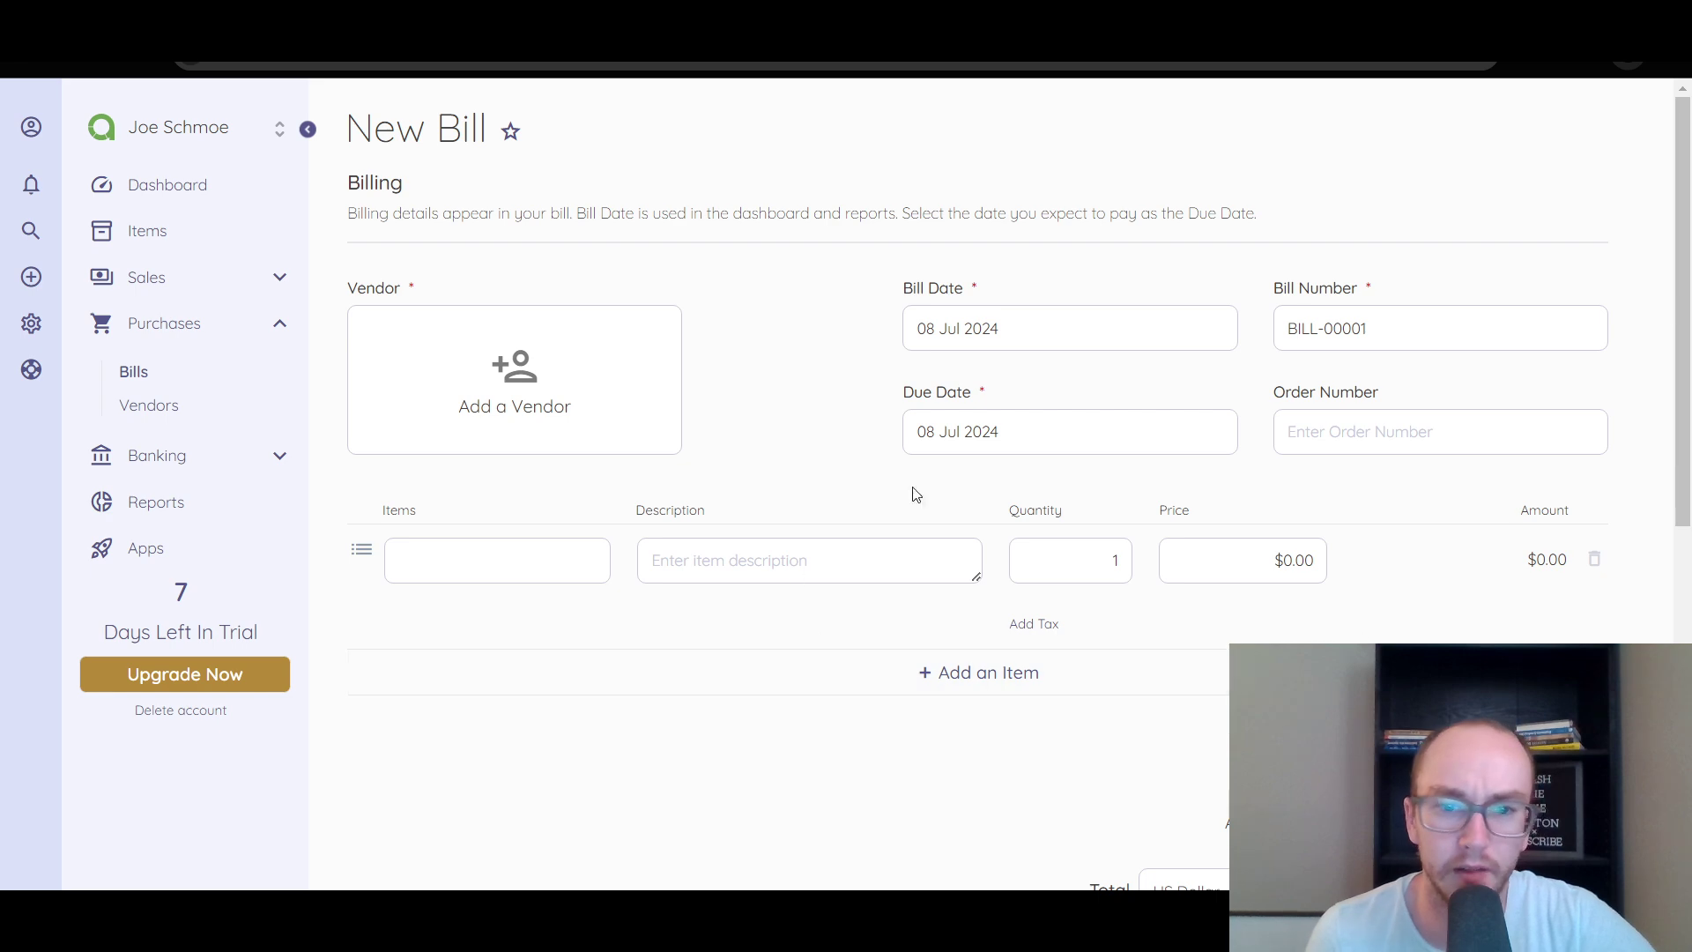
scroll(1515, 585, "down", 5)
scroll(952, 608, "up", 5)
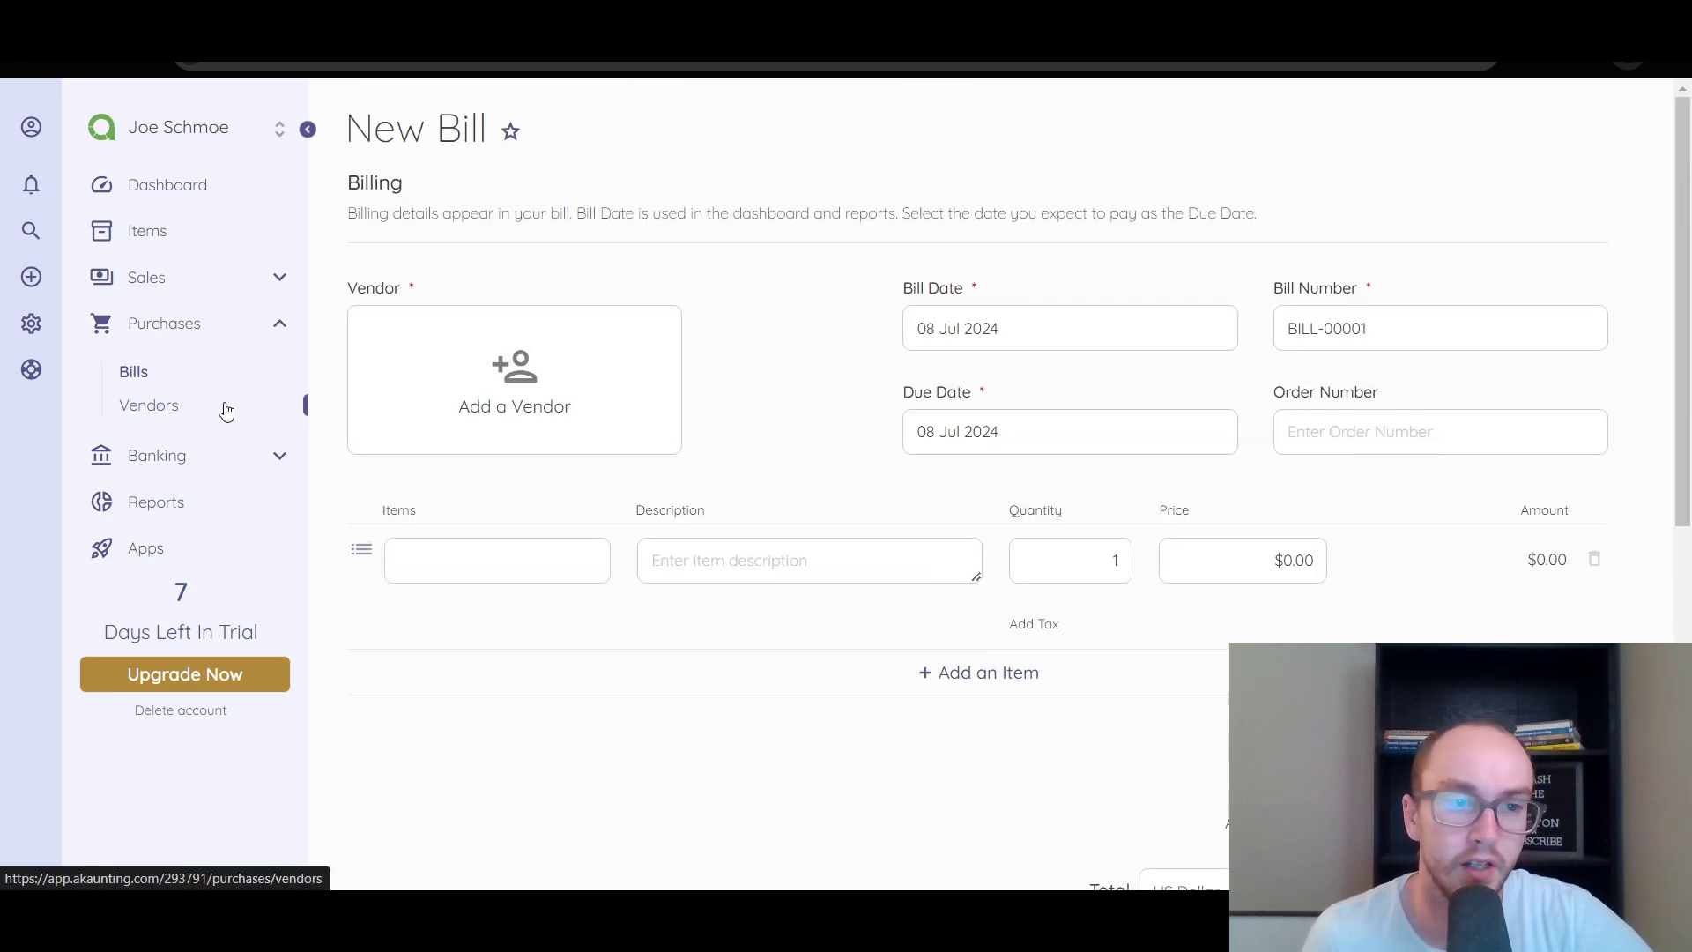
Step: Open the vendors page, start a new vendor and examine the form through its address and contact persons sections
left_click(161, 404)
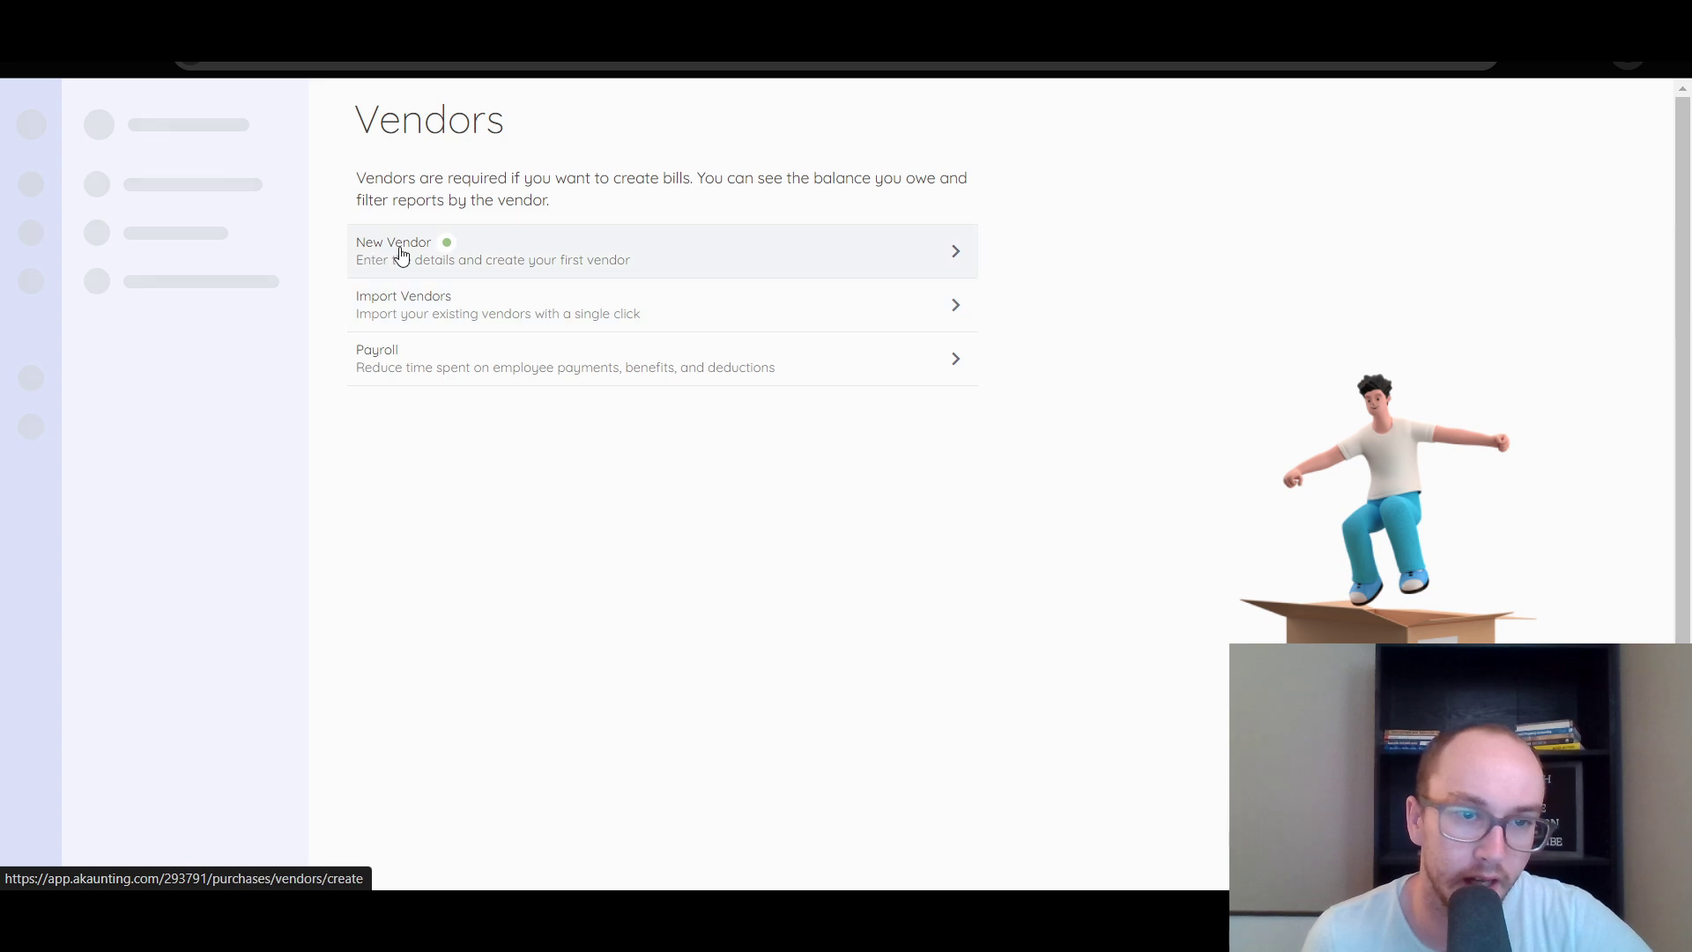
left_click(519, 243)
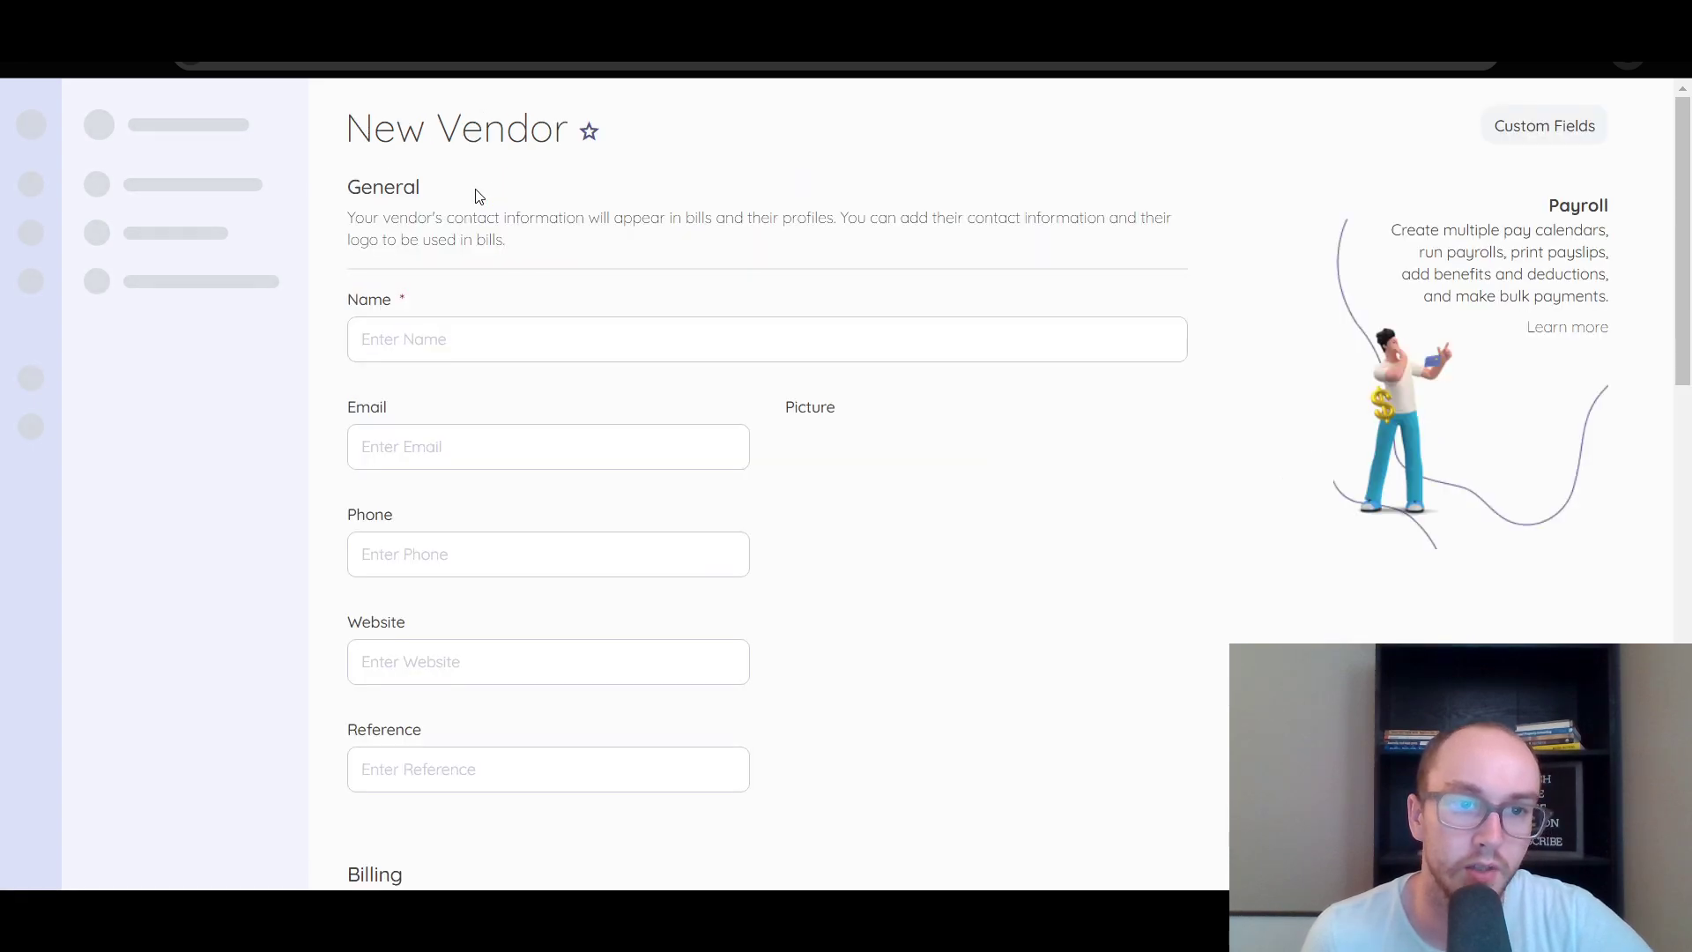
scroll(1102, 643, "down", 4)
scroll(1329, 570, "down", 10)
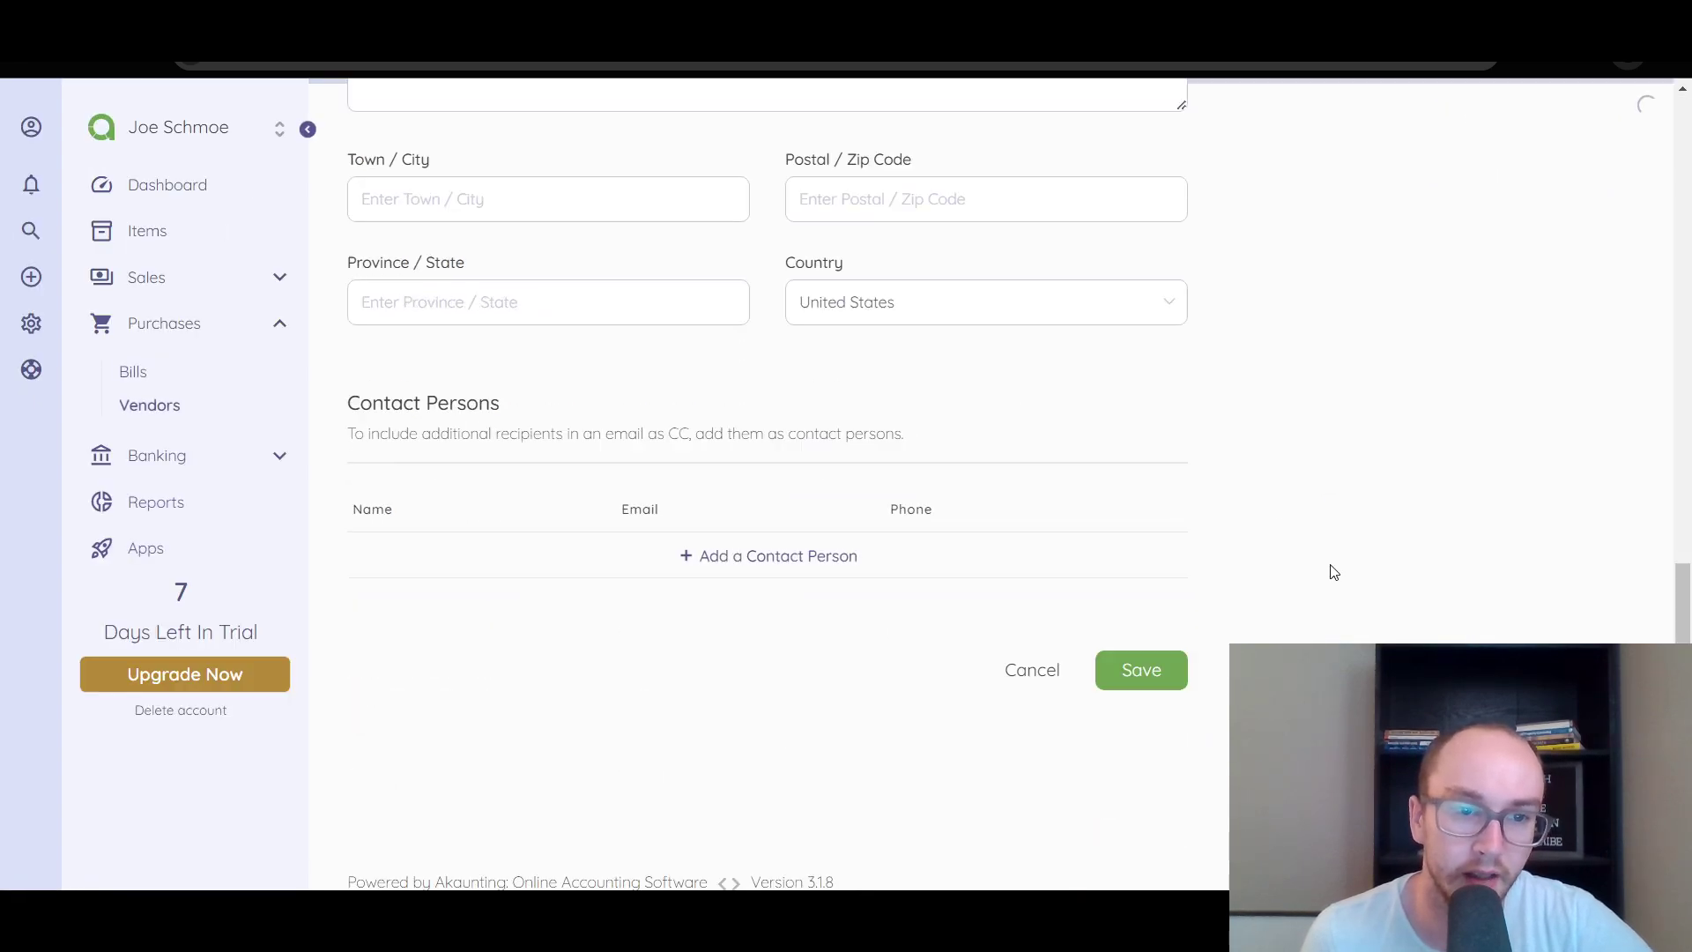
scroll(1334, 572, "up", 15)
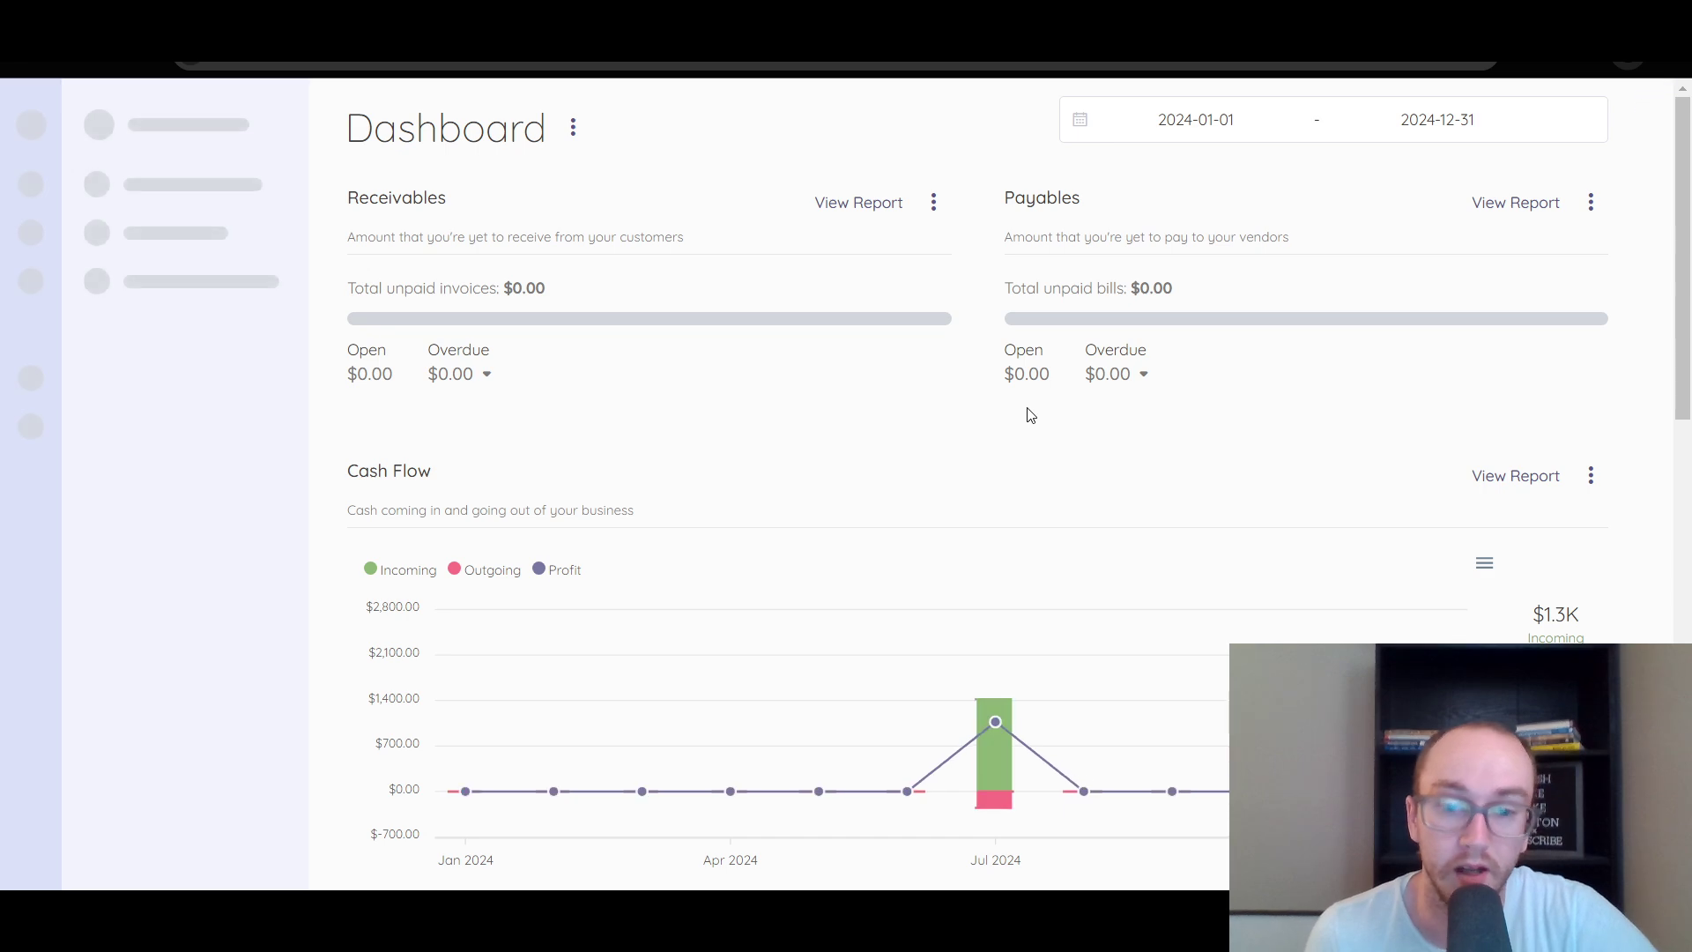
Step: Review the dashboard's receivables, payables, cash flow, profit and loss, expenses by category and account balance
scroll(1023, 396, "down", 1)
scroll(1013, 387, "up", 1)
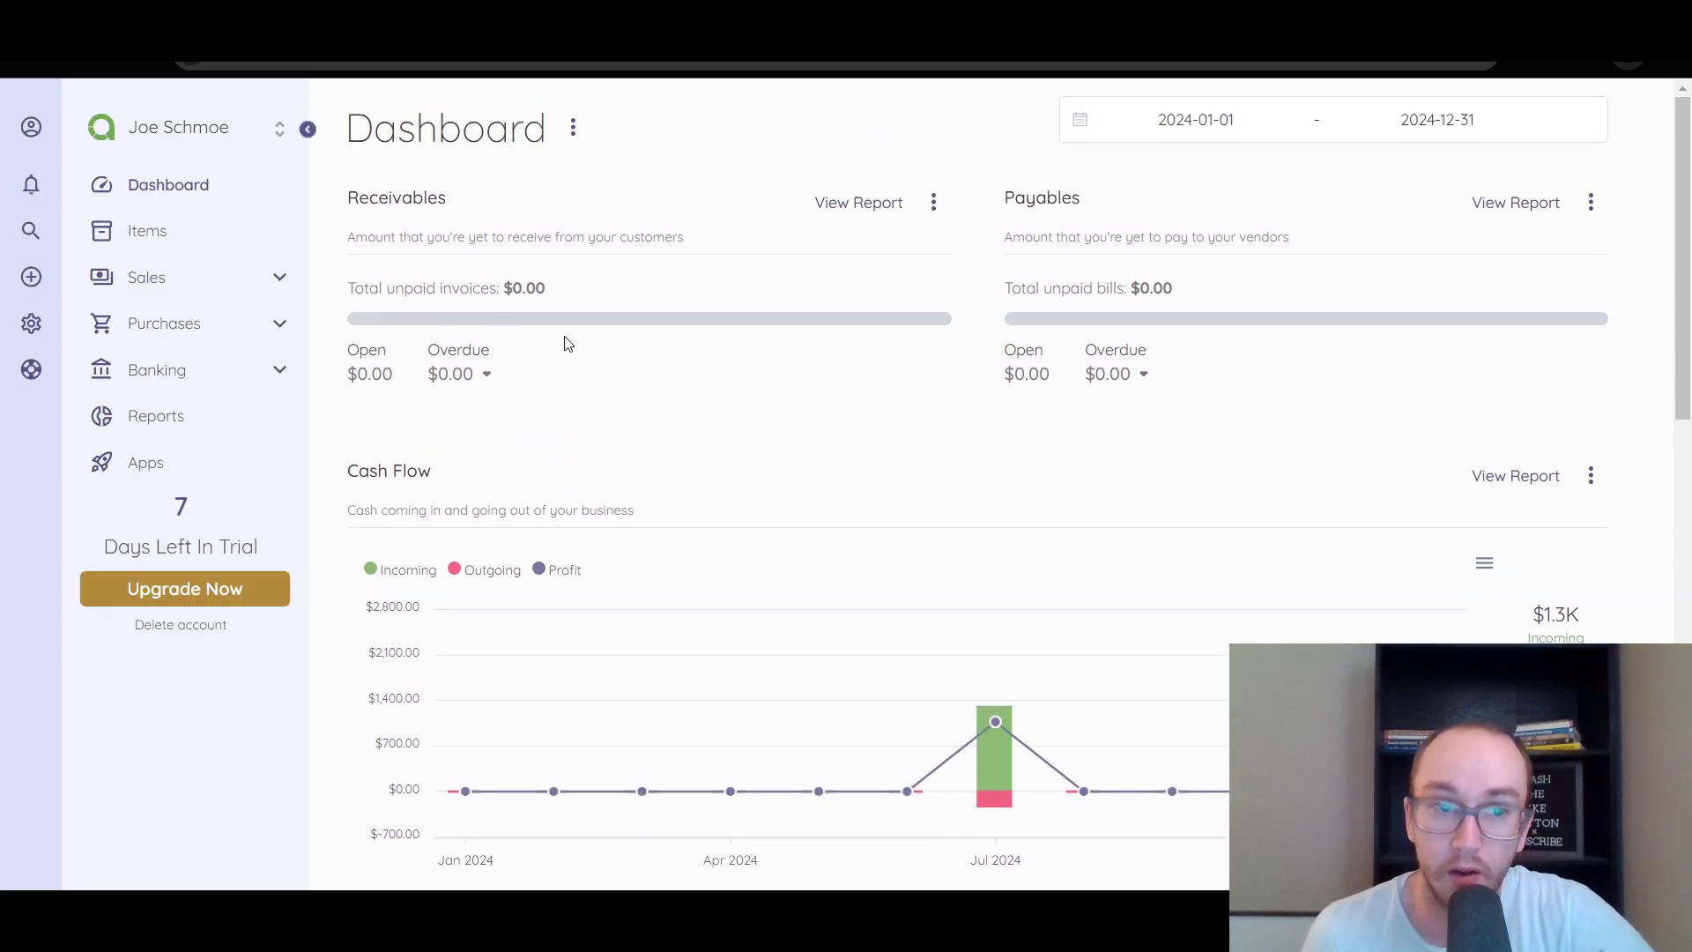
scroll(1023, 445, "down", 3)
scroll(974, 378, "up", 3)
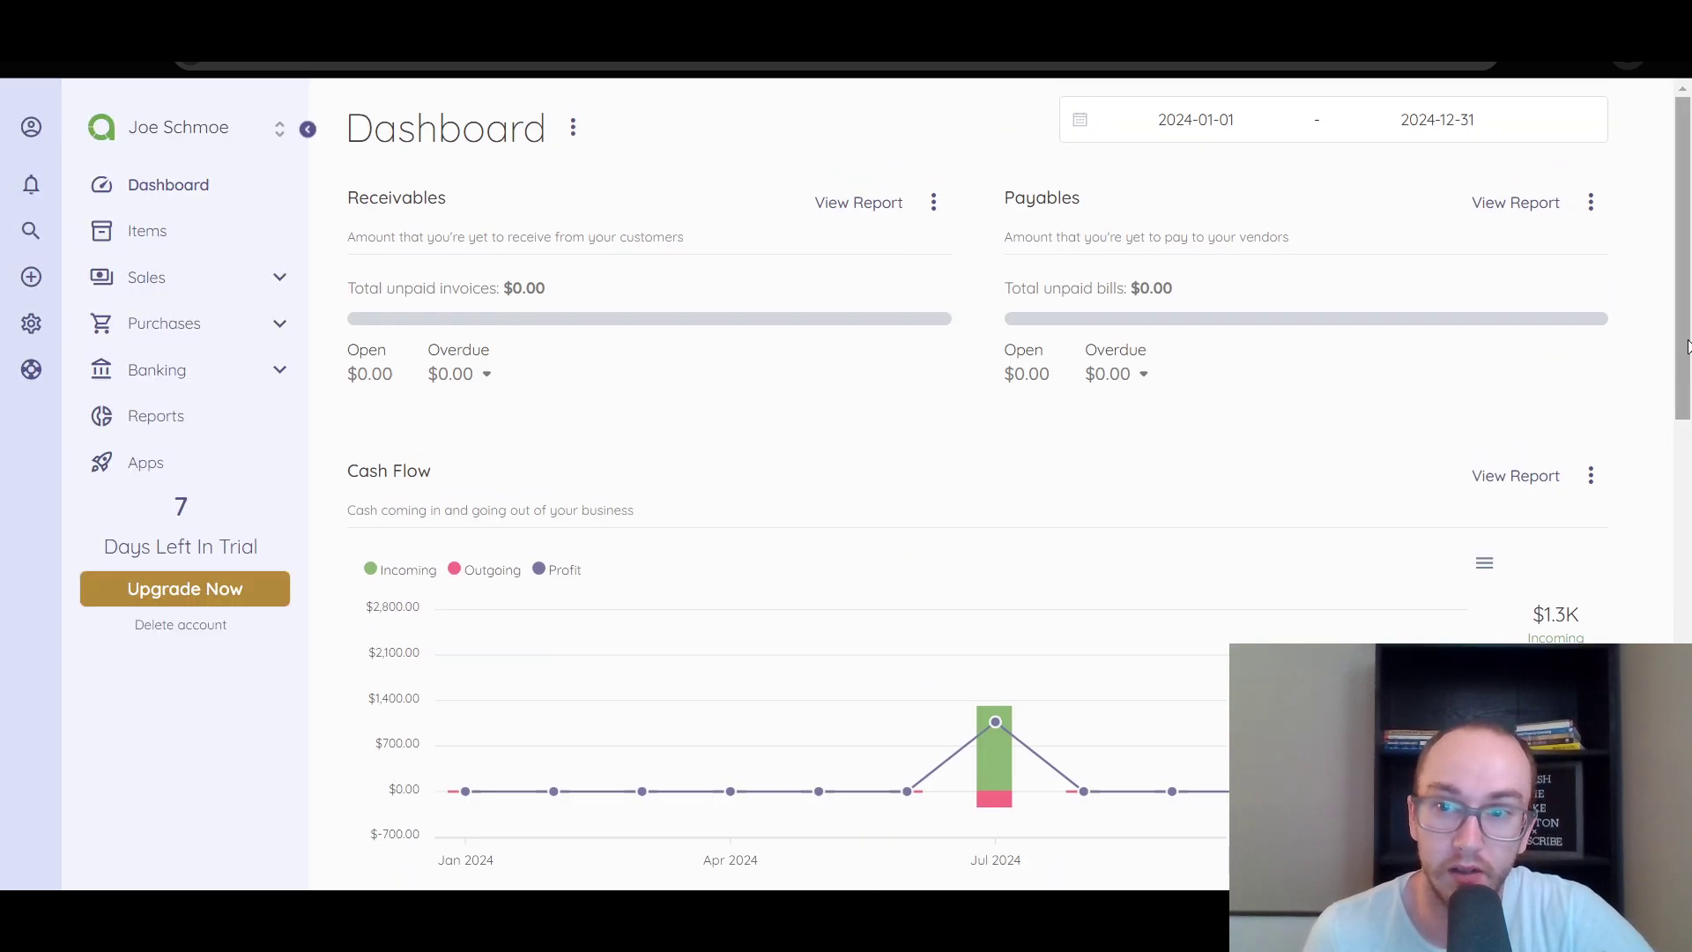
left_click_drag(1685, 346, 1554, 639)
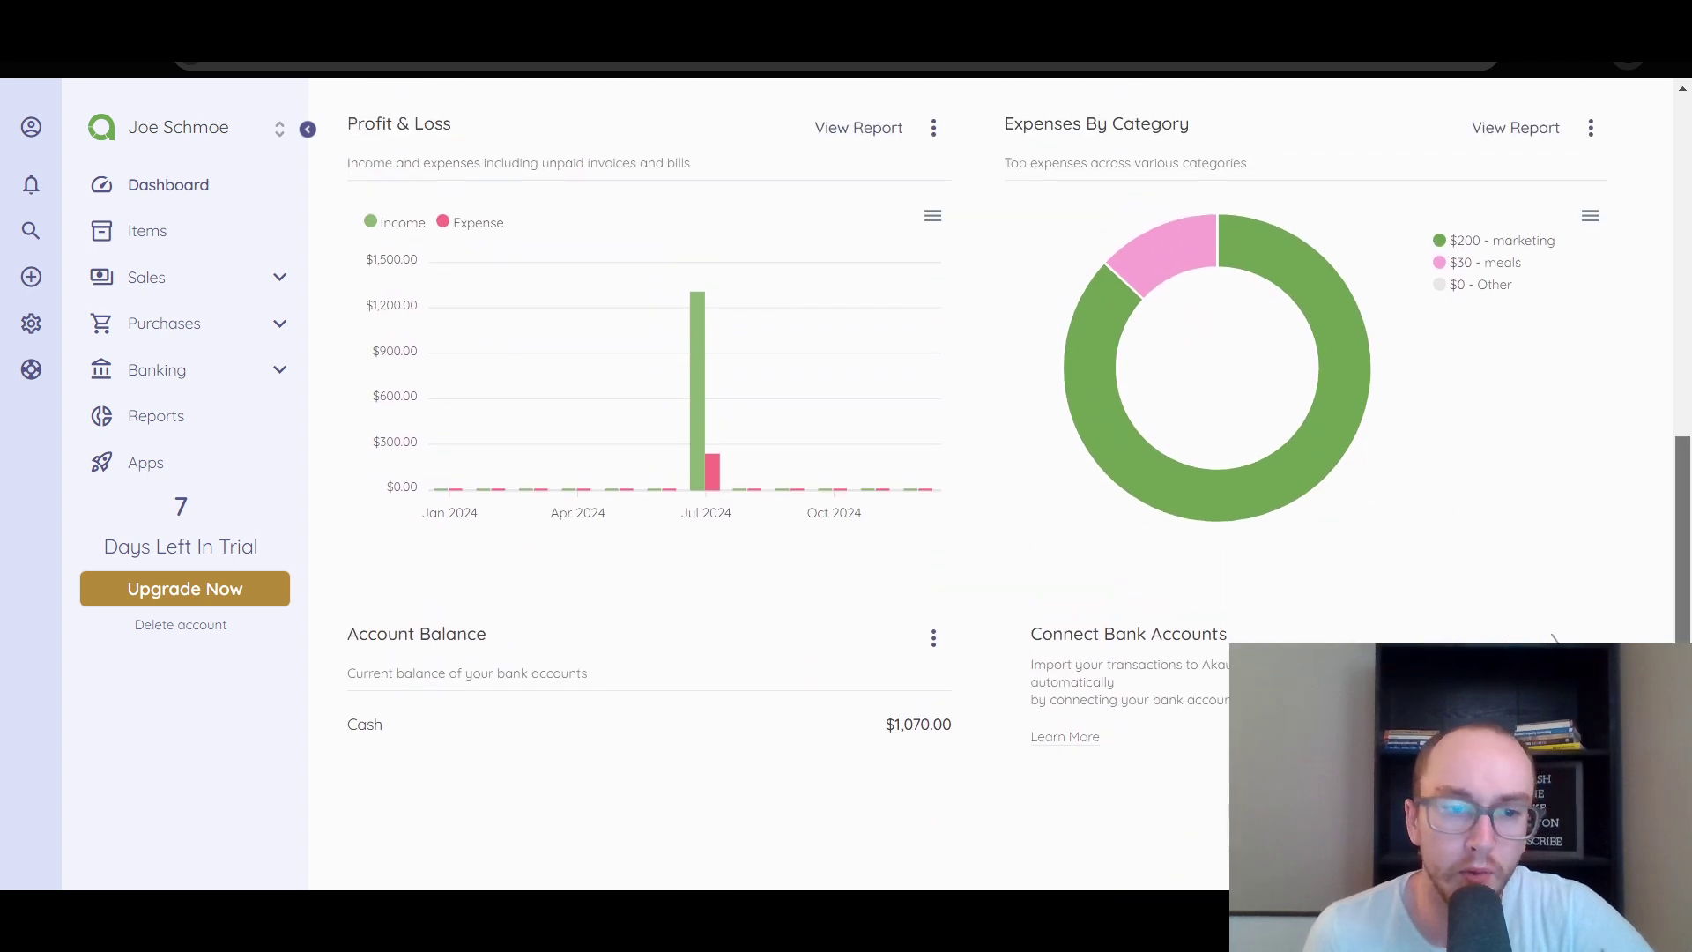
scroll(1634, 585, "up", 7)
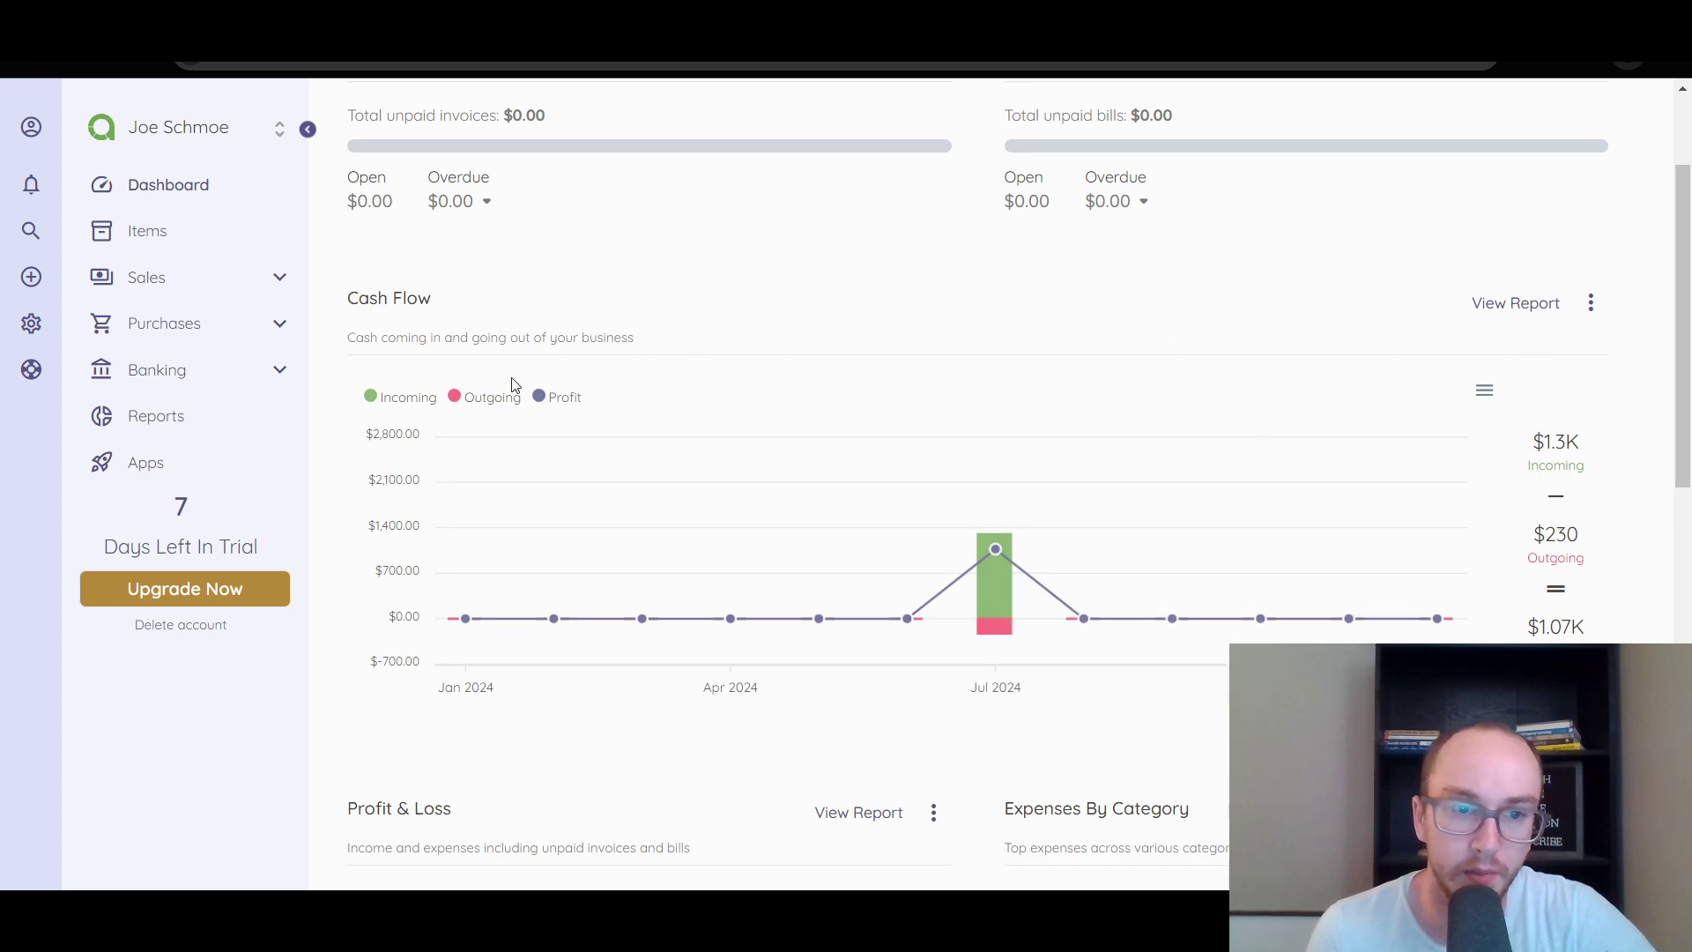
Step: Check the options of the dashboard's Cash Flow widget and open its report
left_click_drag(1683, 401, 1555, 388)
left_click(1590, 291)
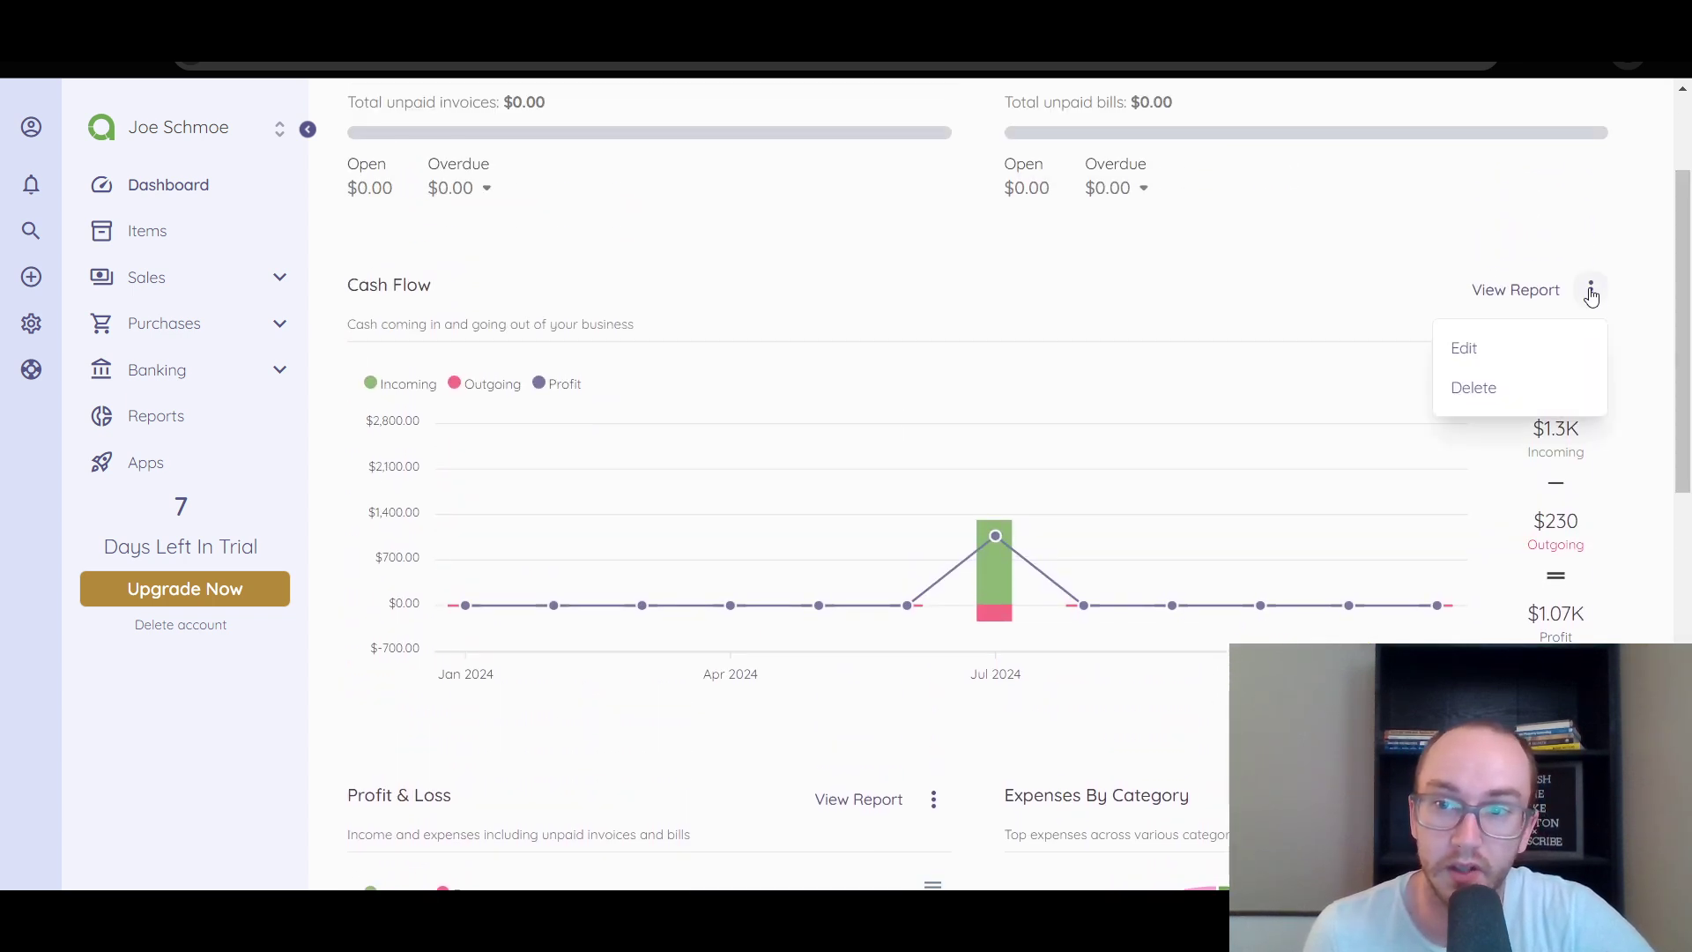
left_click(1591, 289)
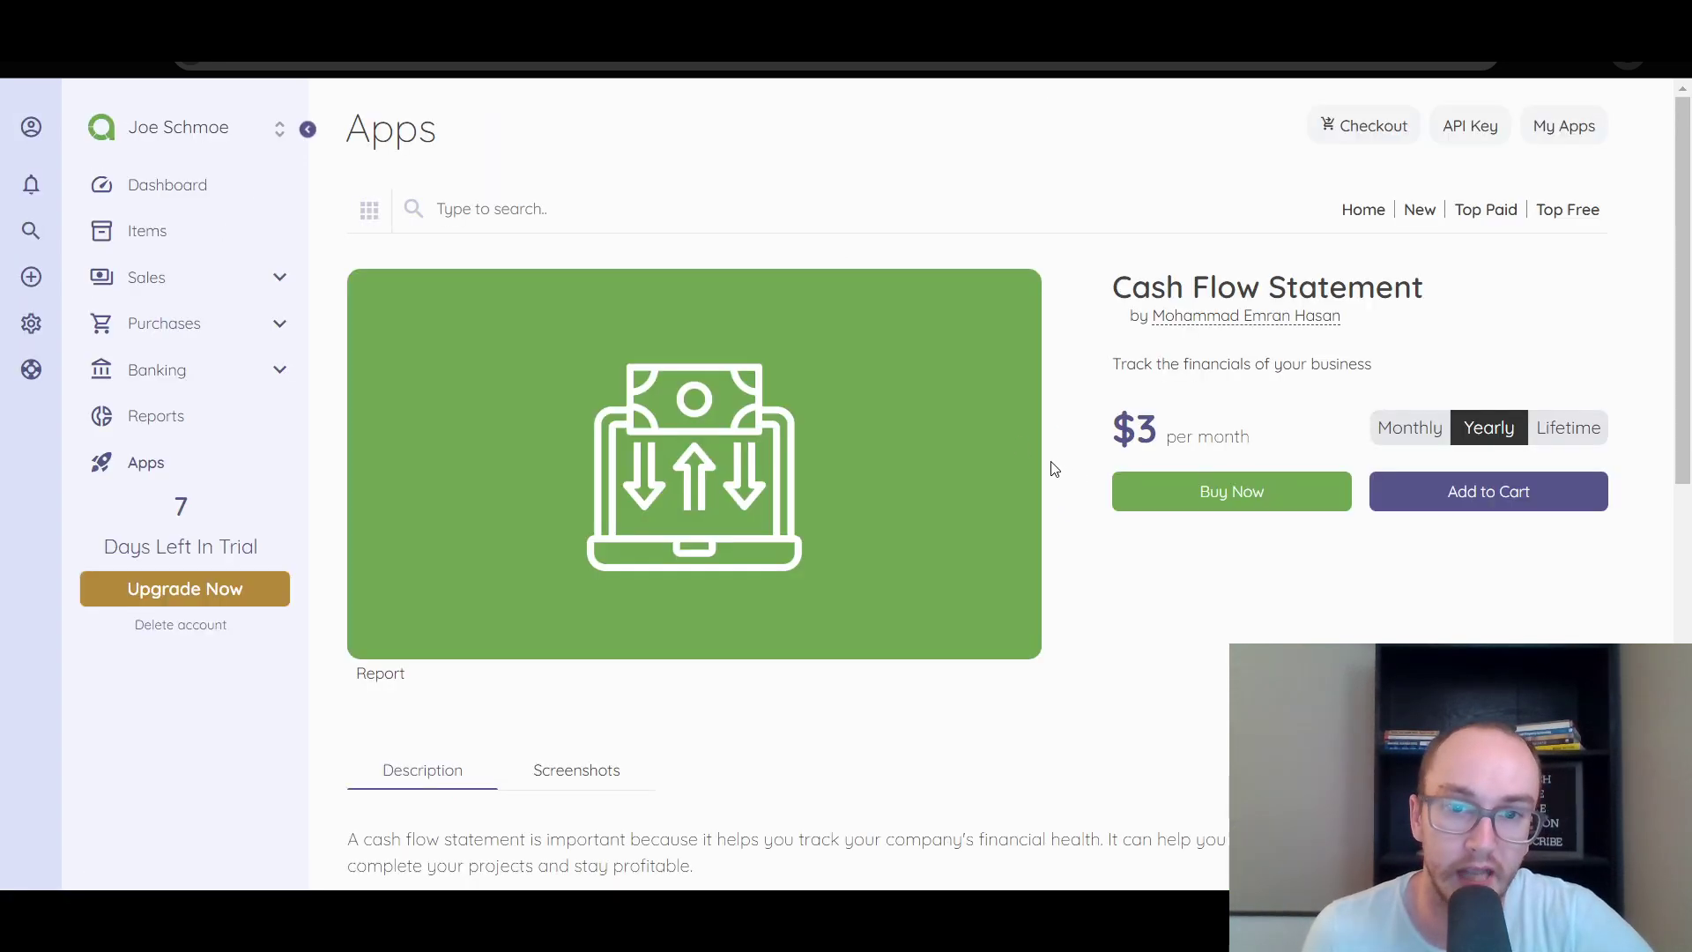
Step: Read through the Cash Flow Statement app's description, including its operating, investing and financing activities
scroll(368, 500, "down", 7)
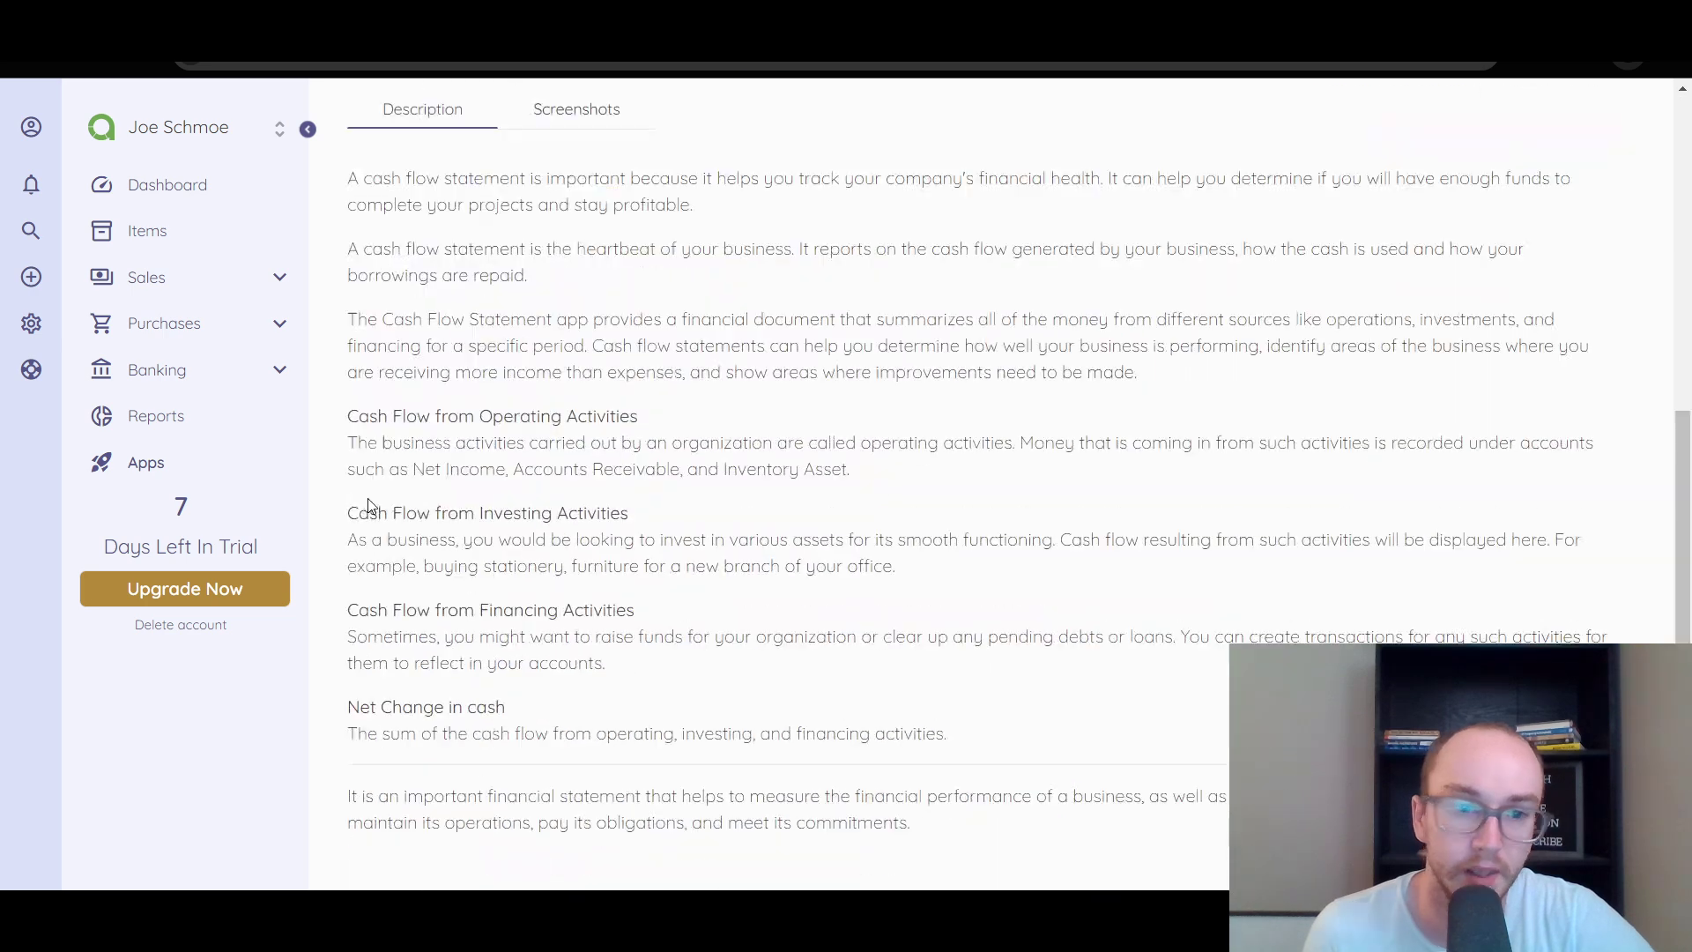
scroll(388, 499, "up", 8)
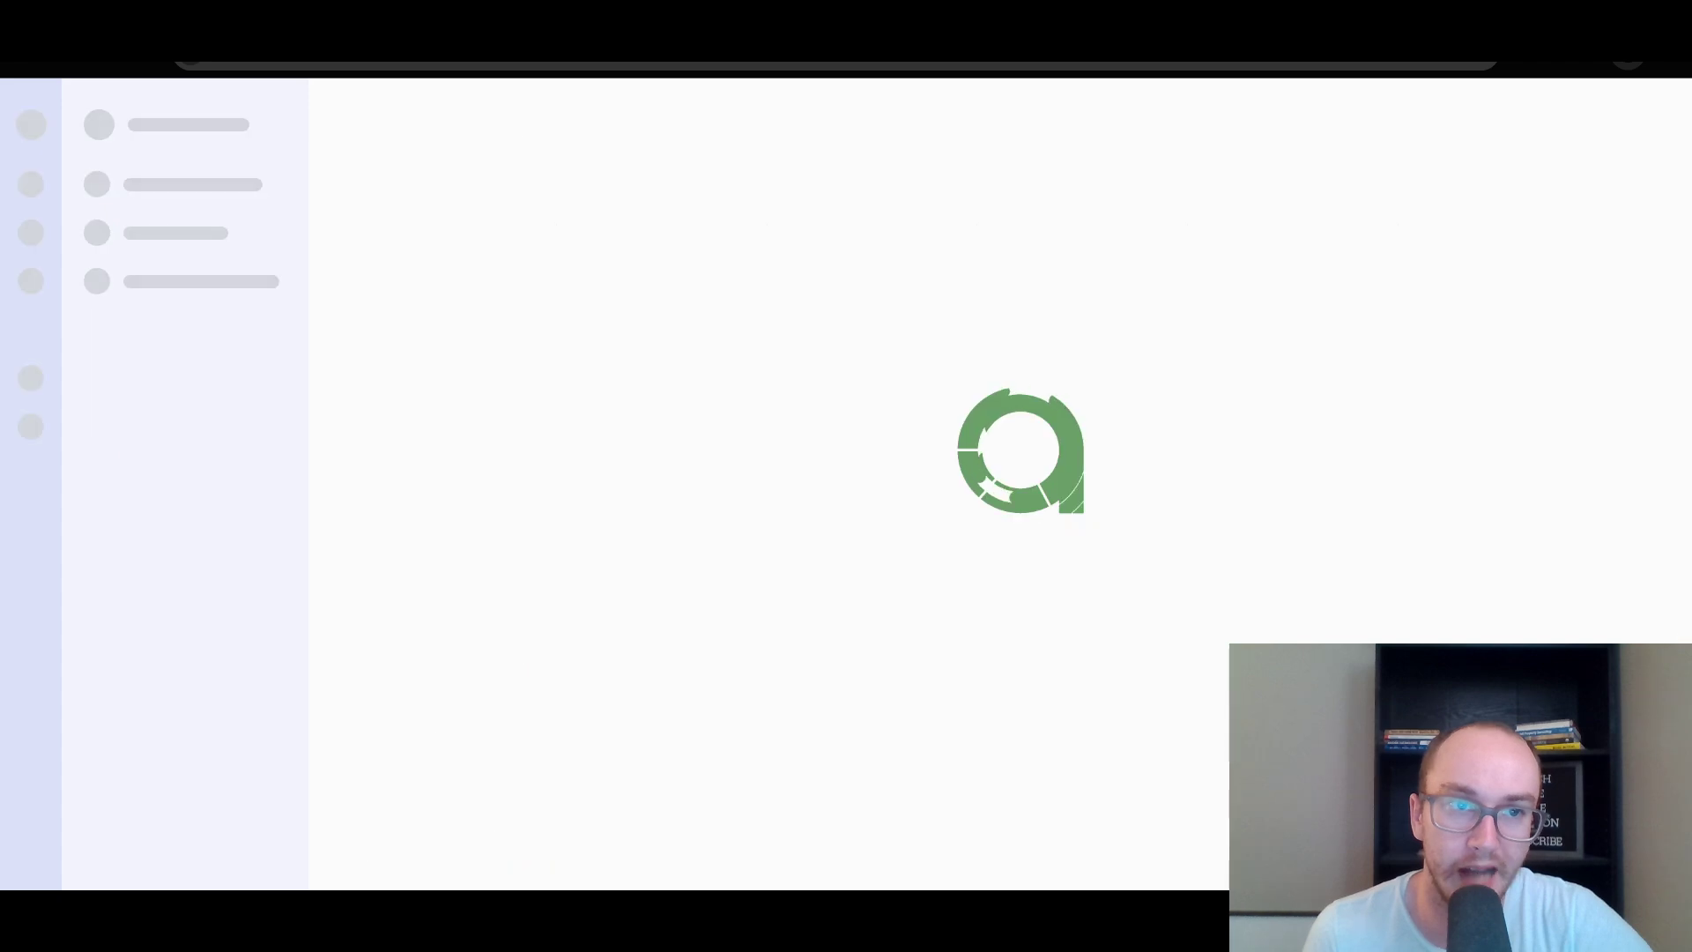
scroll(926, 476, "down", 8)
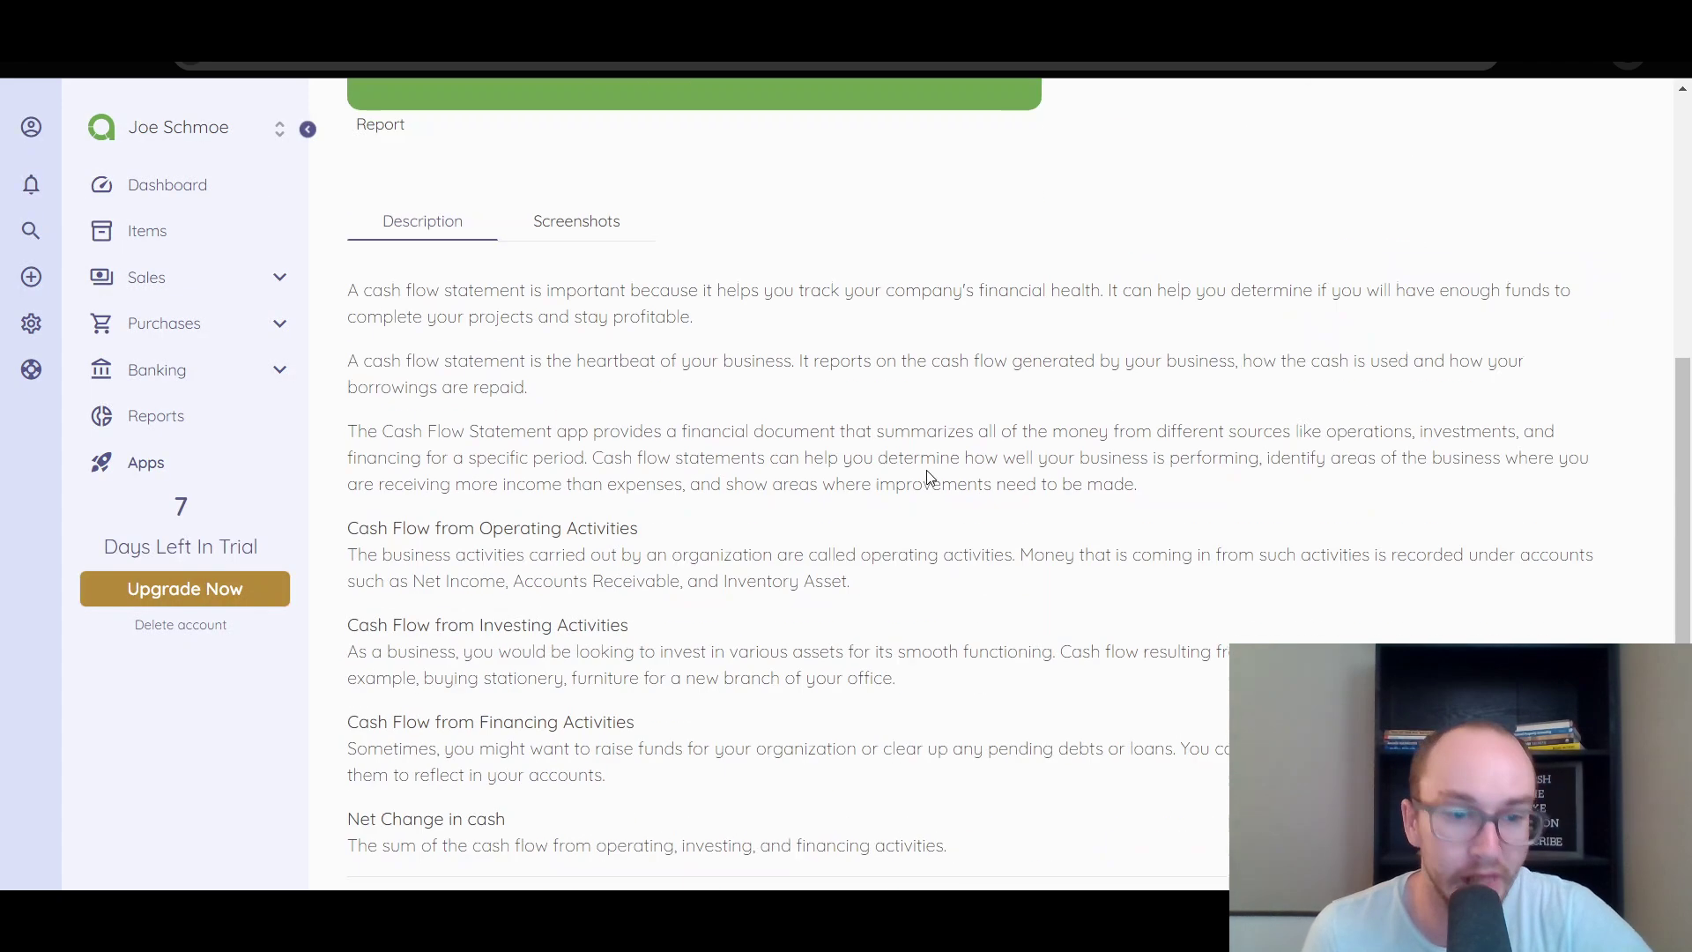
scroll(921, 481, "down", 5)
scroll(692, 734, "up", 13)
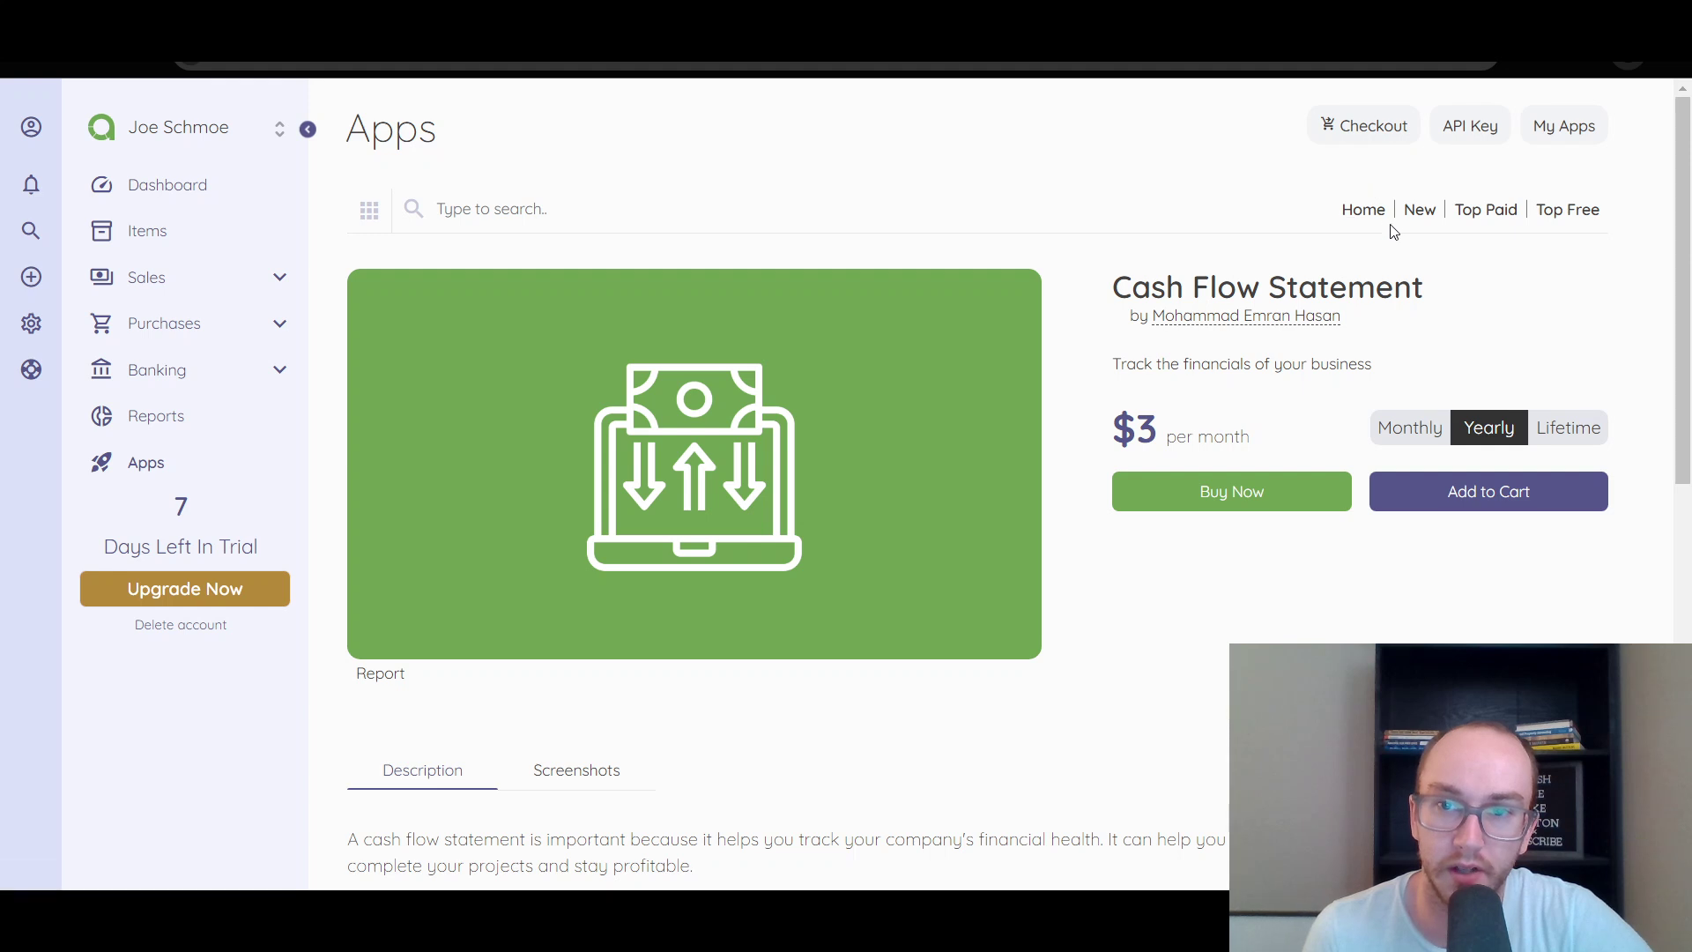
Step: Go to the app store's home page and browse the Top Paid, New and Top Free apps
key("alt+Left")
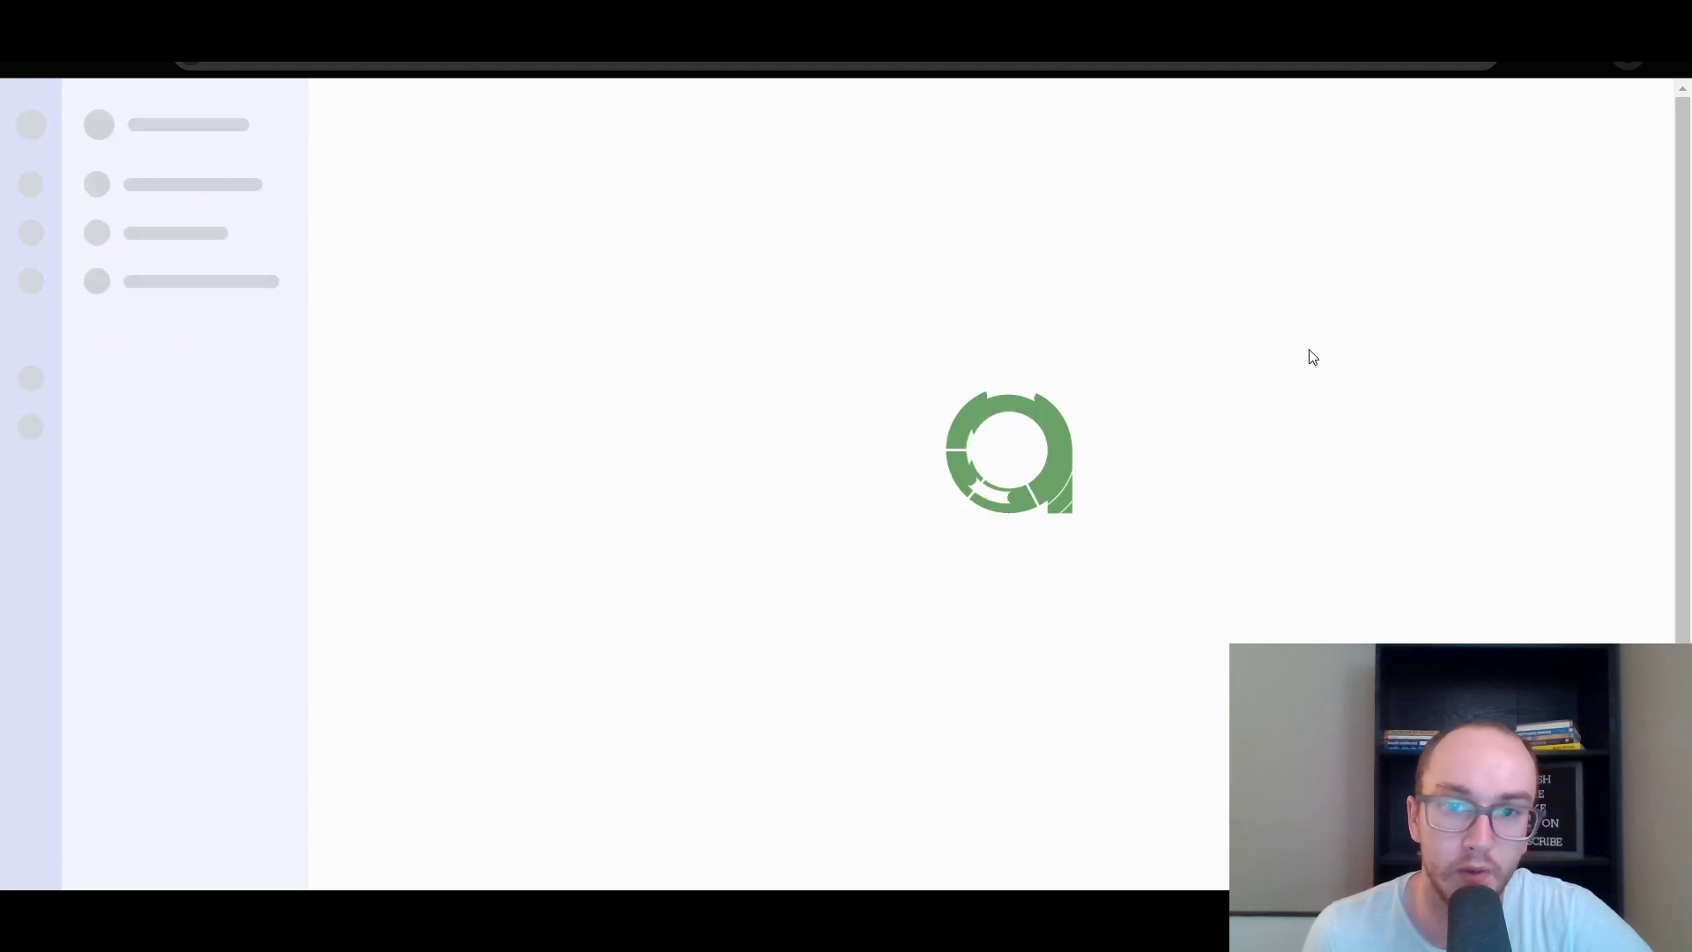
scroll(1010, 467, "down", 4)
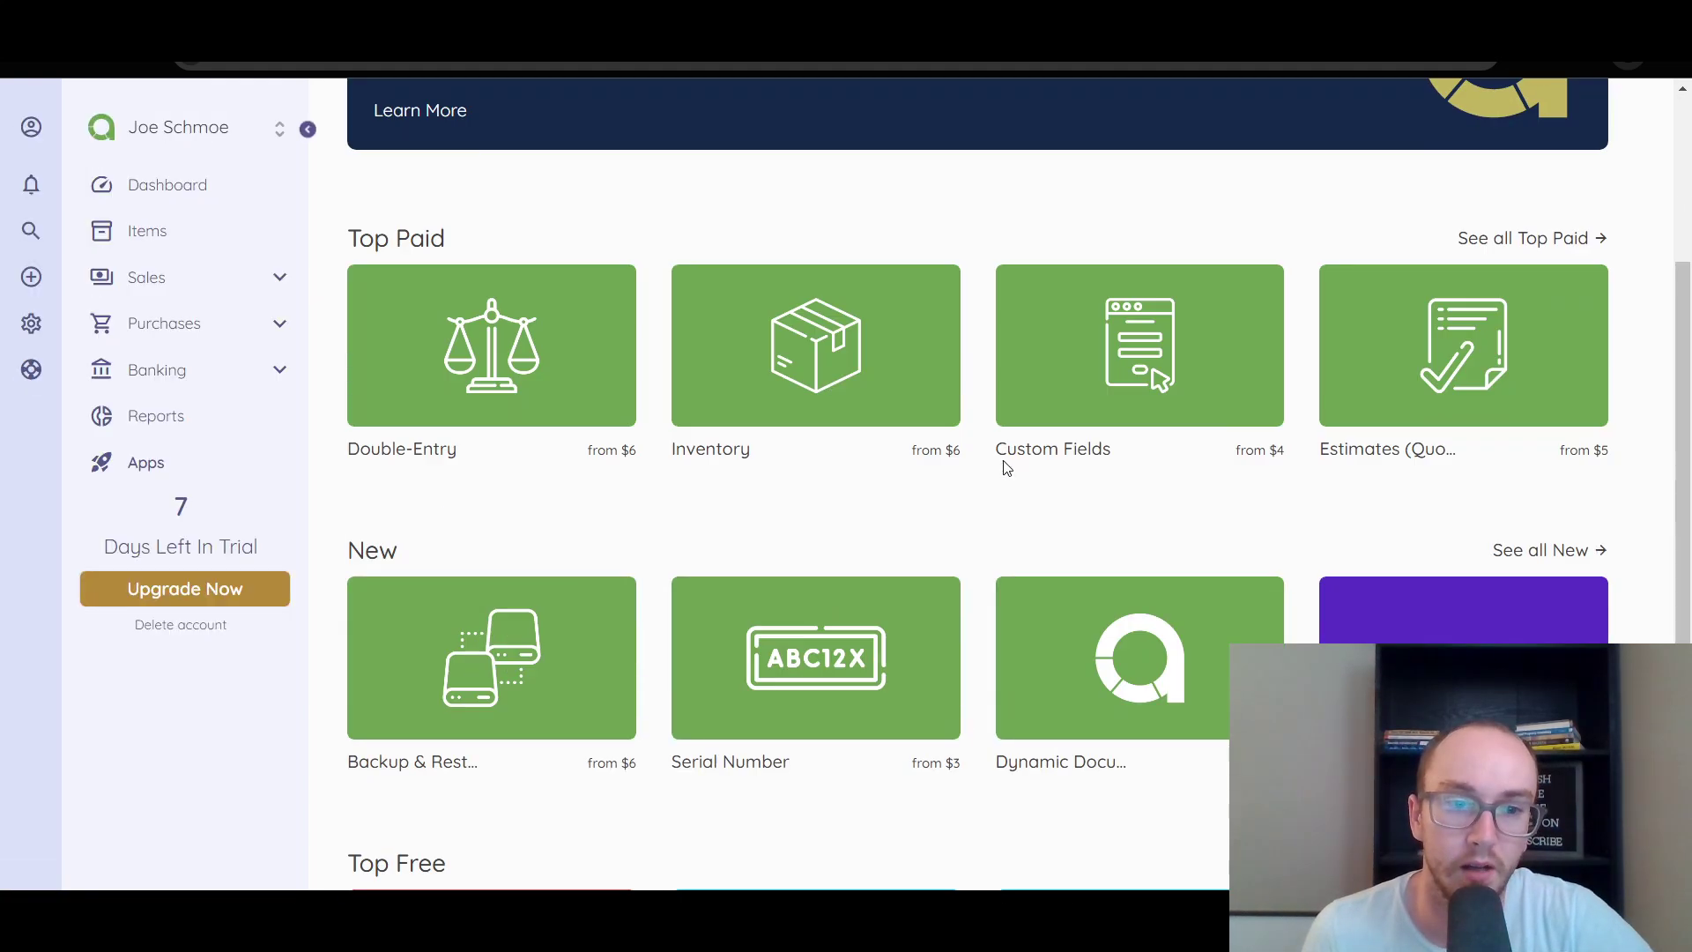
right_click(1281, 331)
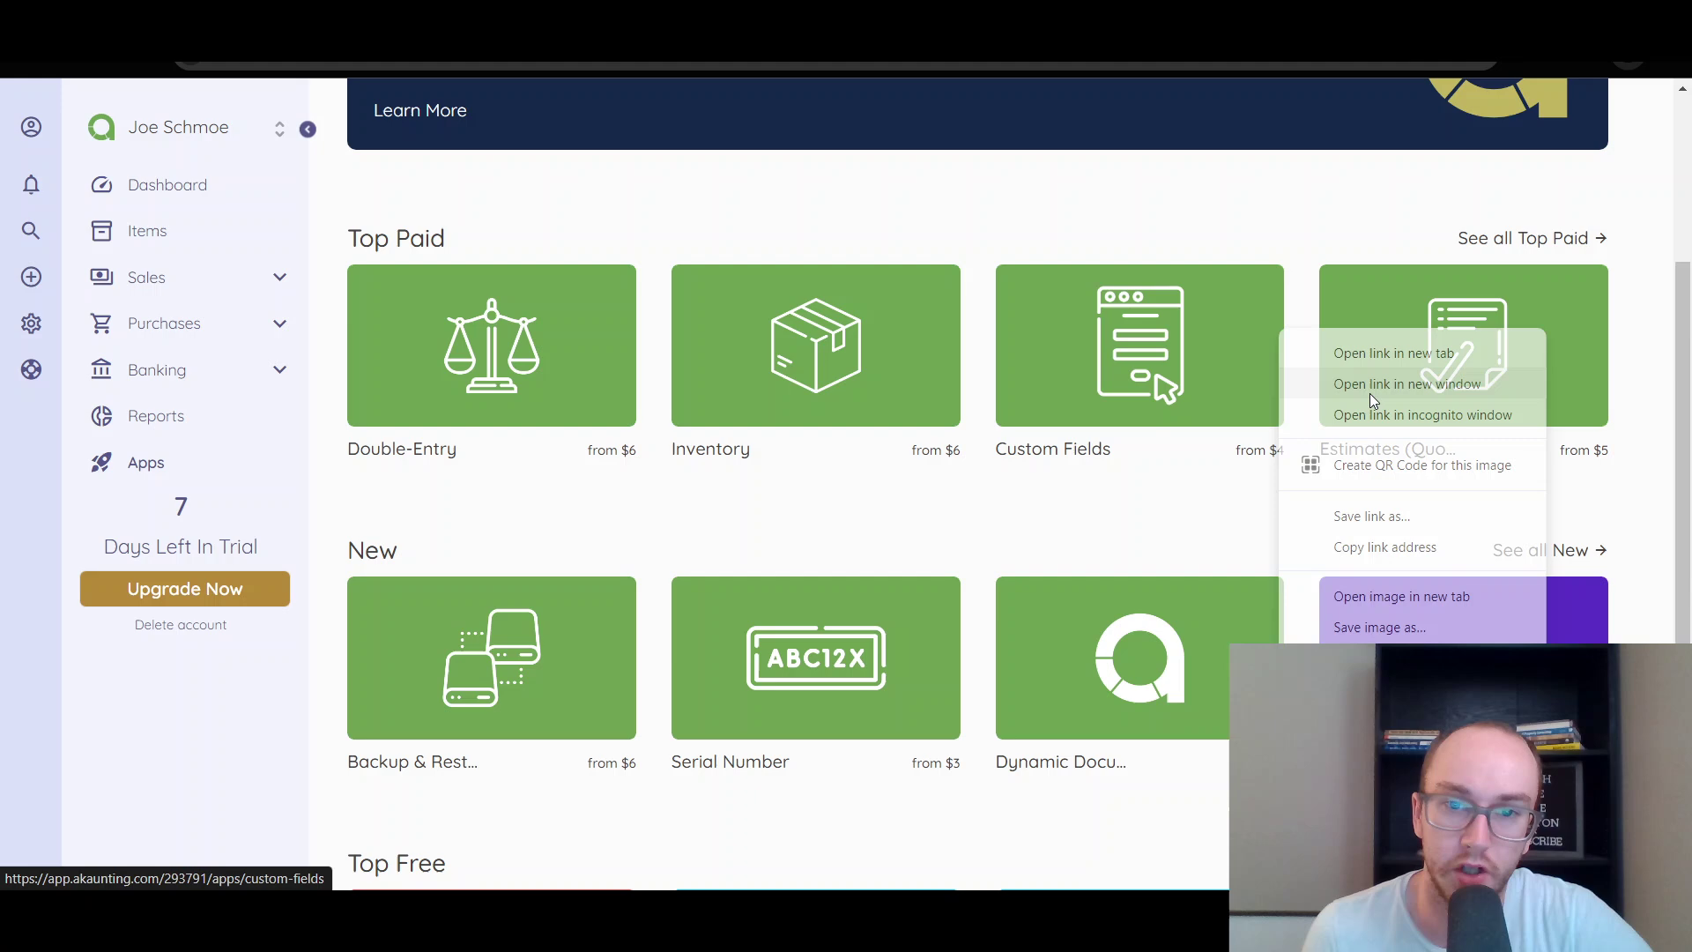
left_click(1269, 241)
scroll(1069, 649, "down", 2)
scroll(564, 631, "down", 3)
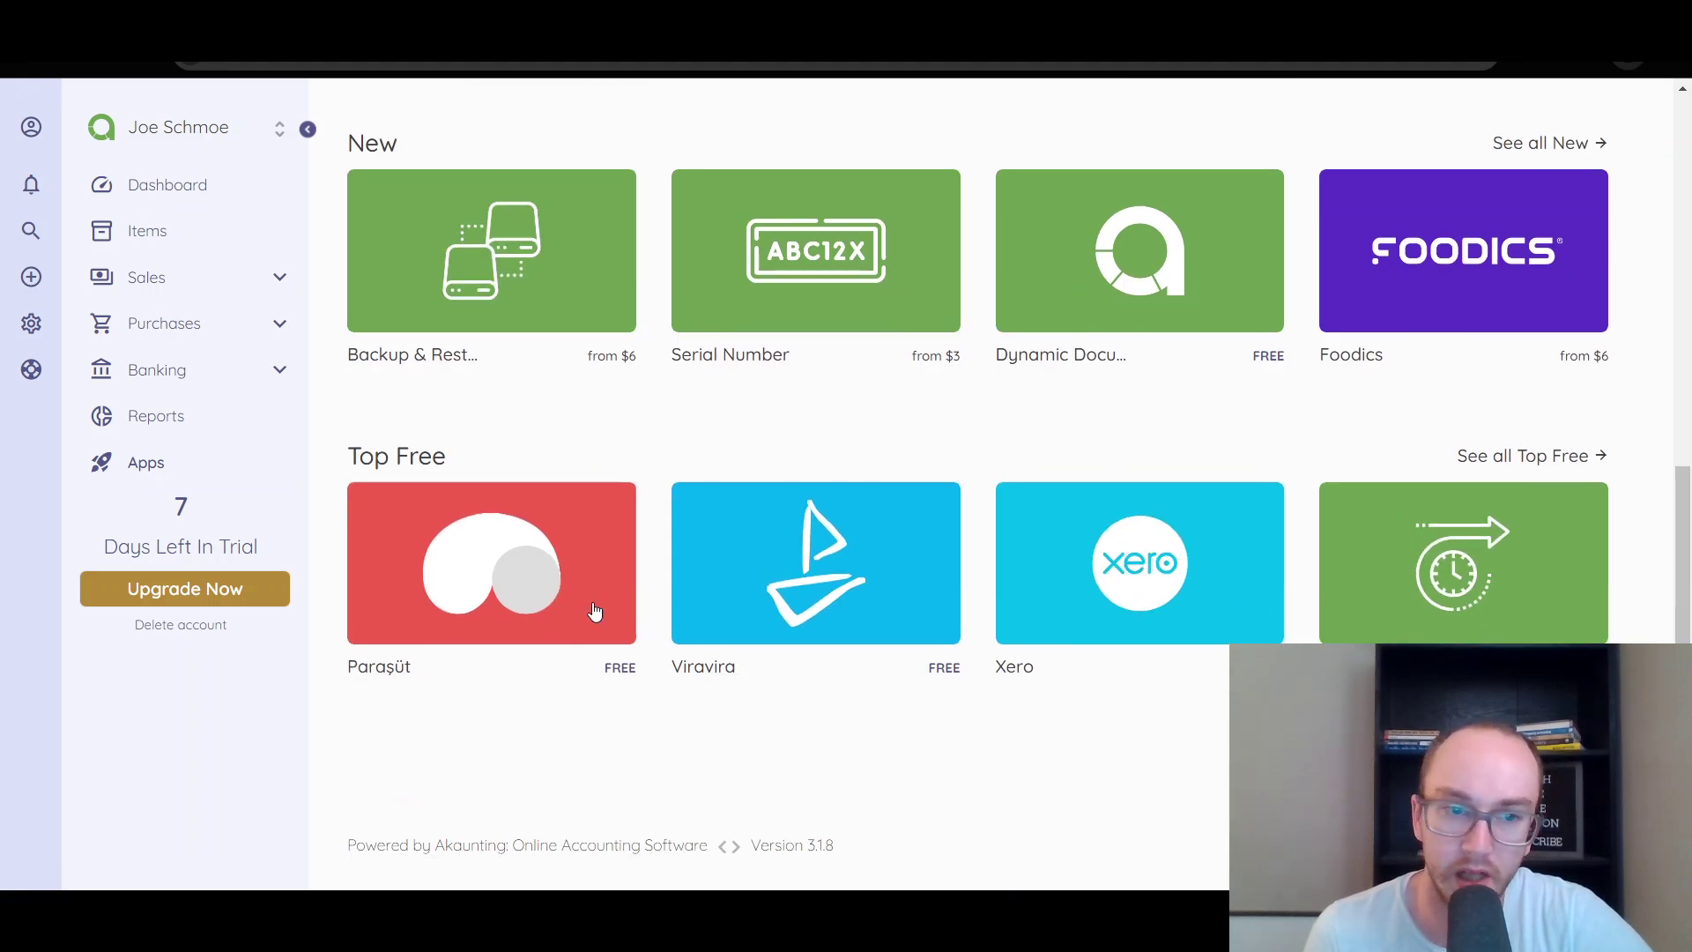
scroll(608, 617, "up", 3)
scroll(624, 624, "up", 4)
scroll(625, 624, "down", 2)
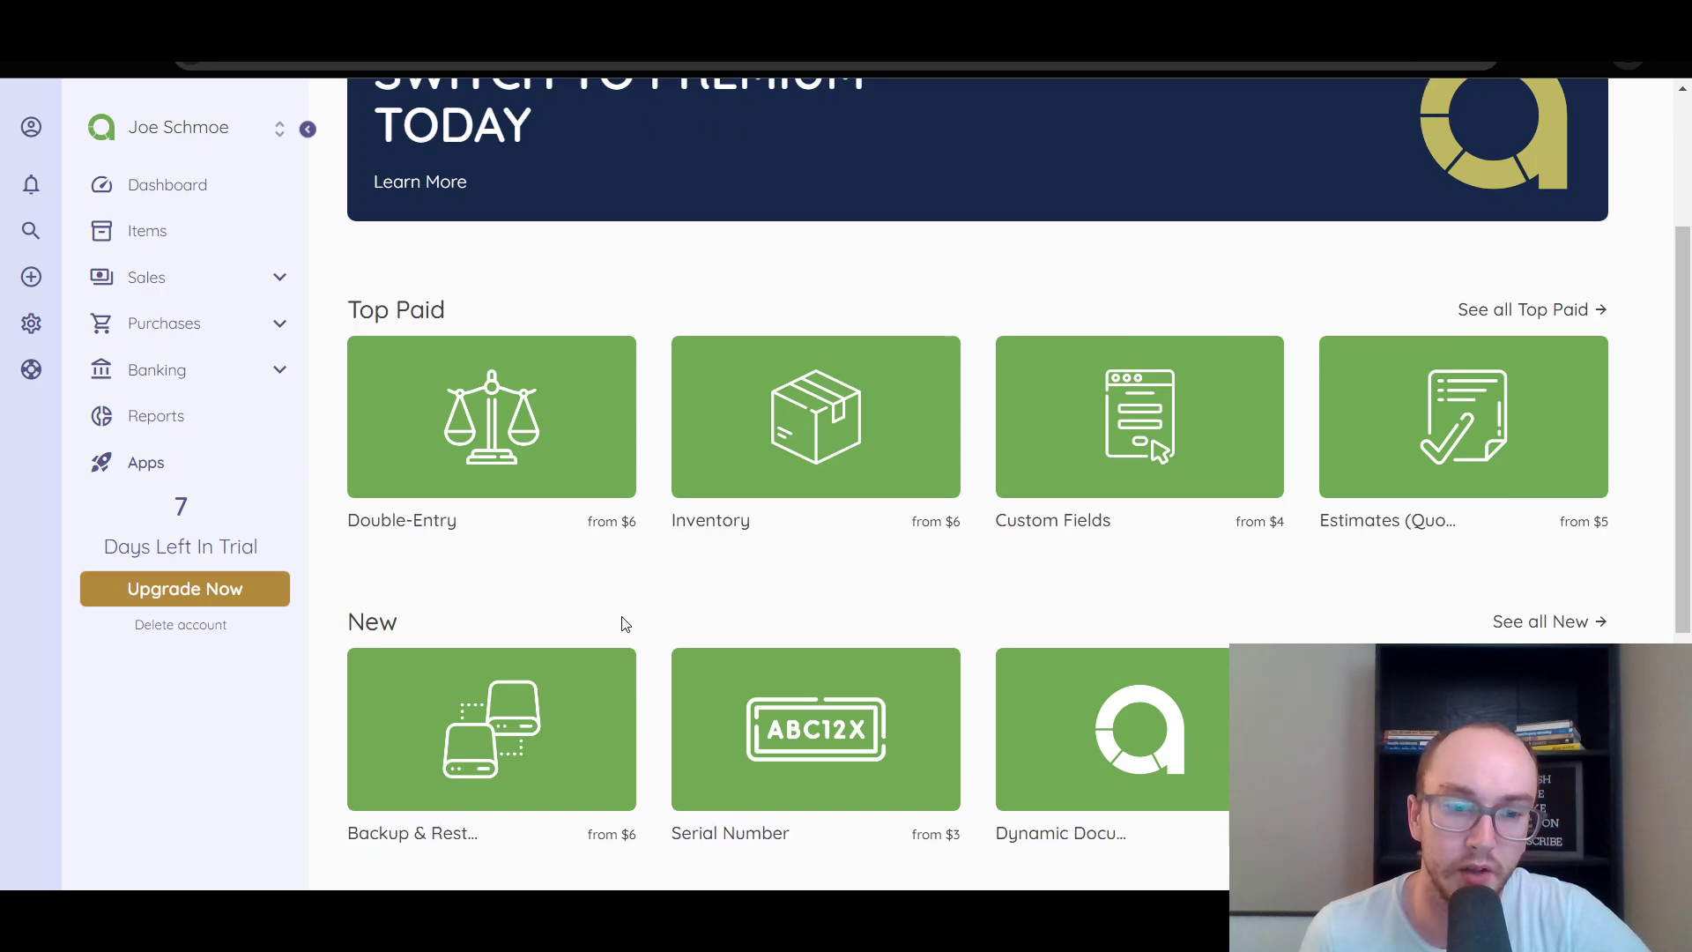
scroll(625, 621, "up", 4)
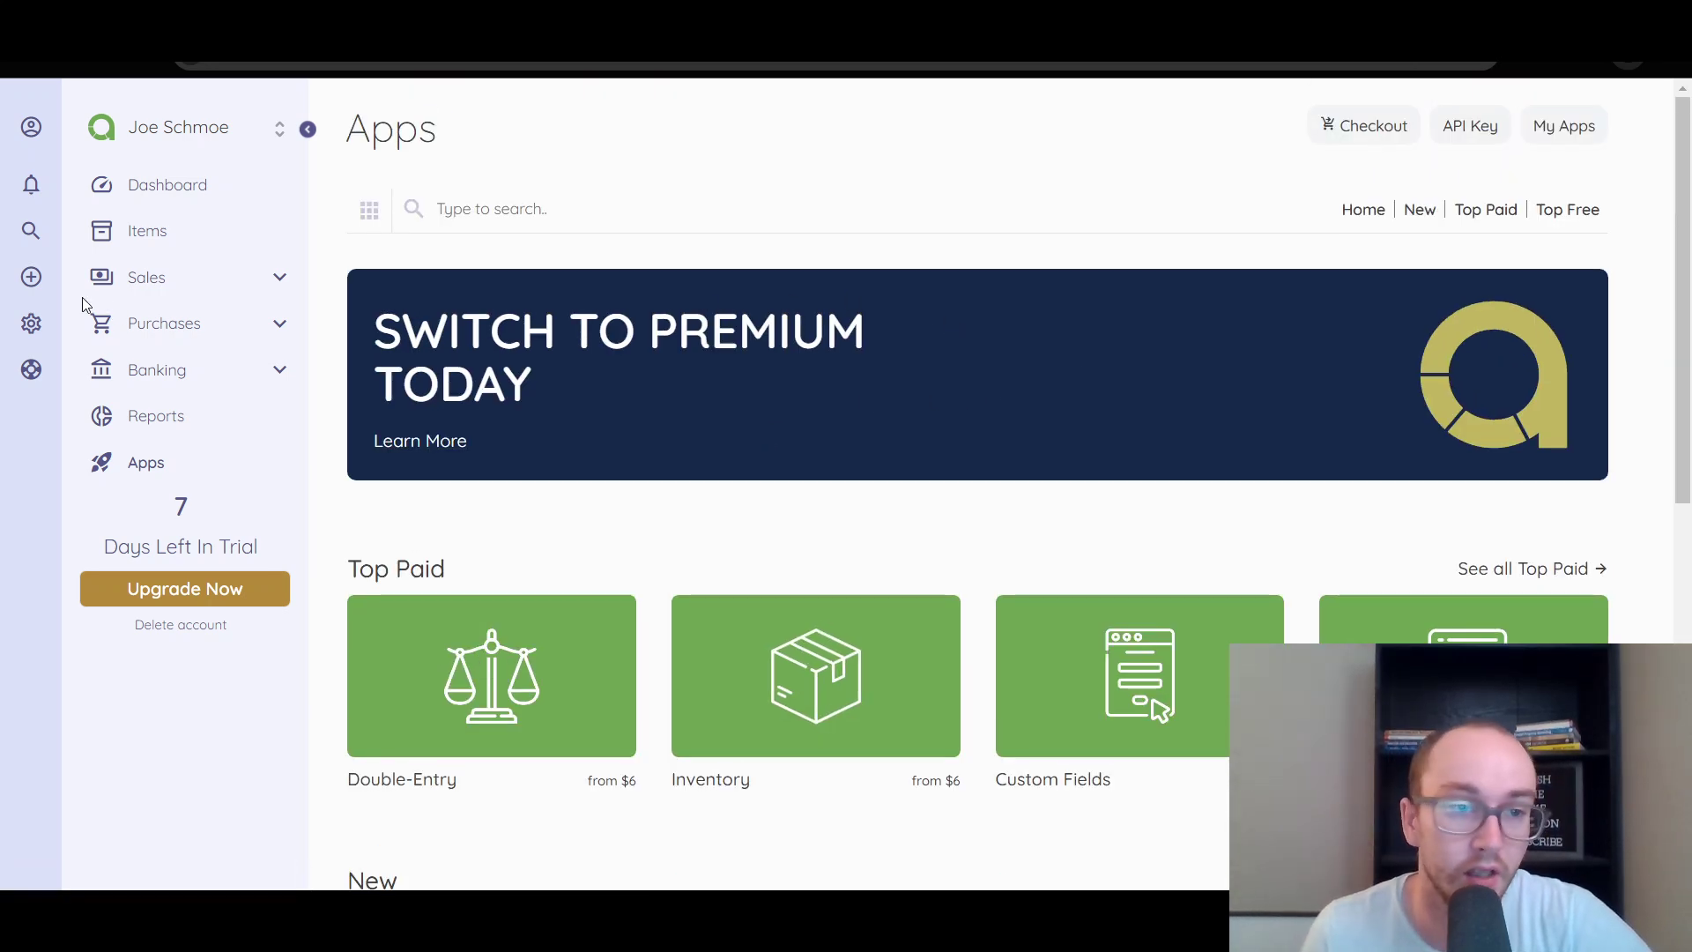
Step: Open the reports page and skim through it
left_click(210, 429)
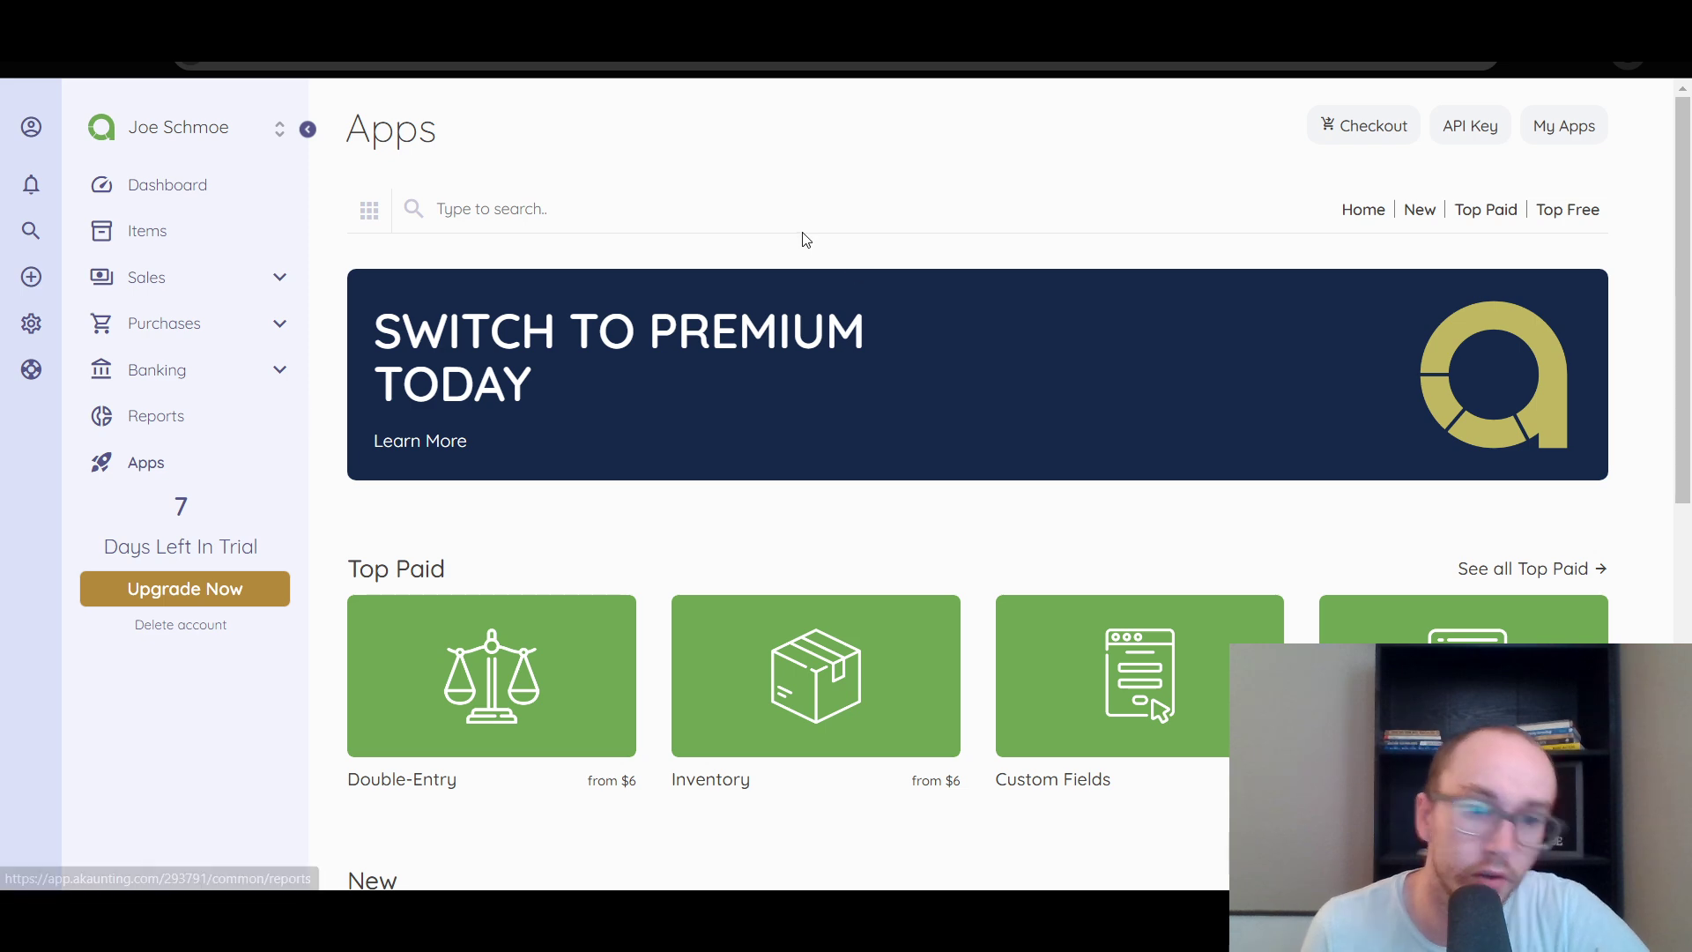
scroll(765, 574, "down", 2)
scroll(766, 574, "up", 2)
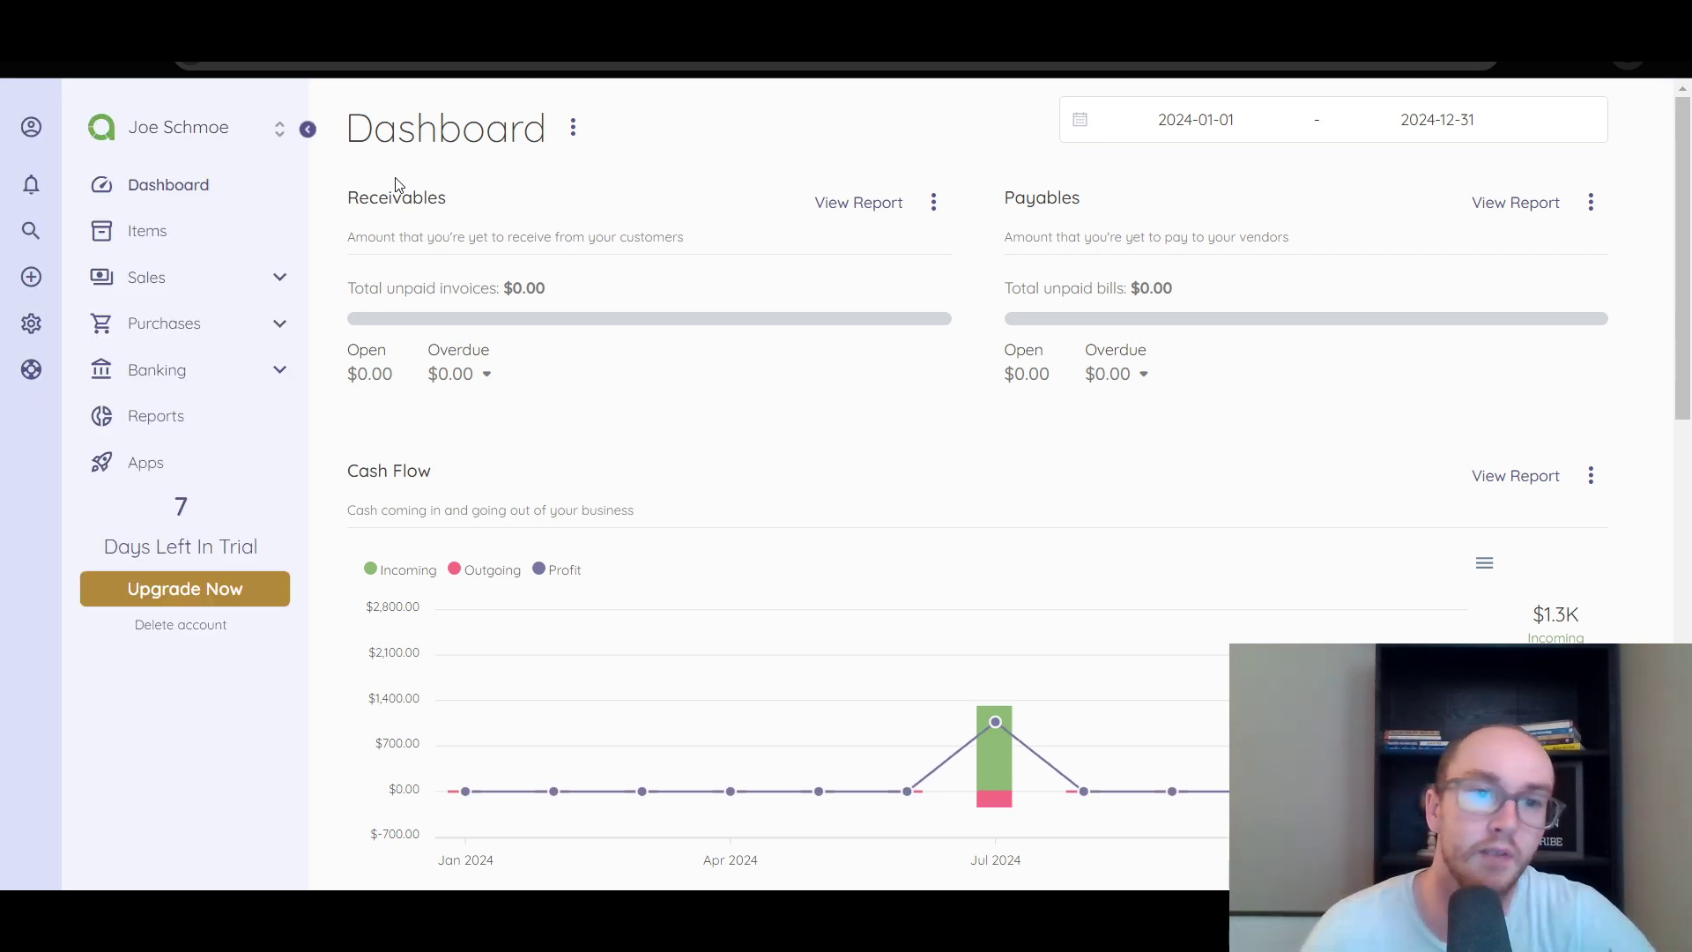
Step: Return to the dashboard and look over its cash flow, profit and loss, and expenses by category charts
scroll(1048, 582, "down", 10)
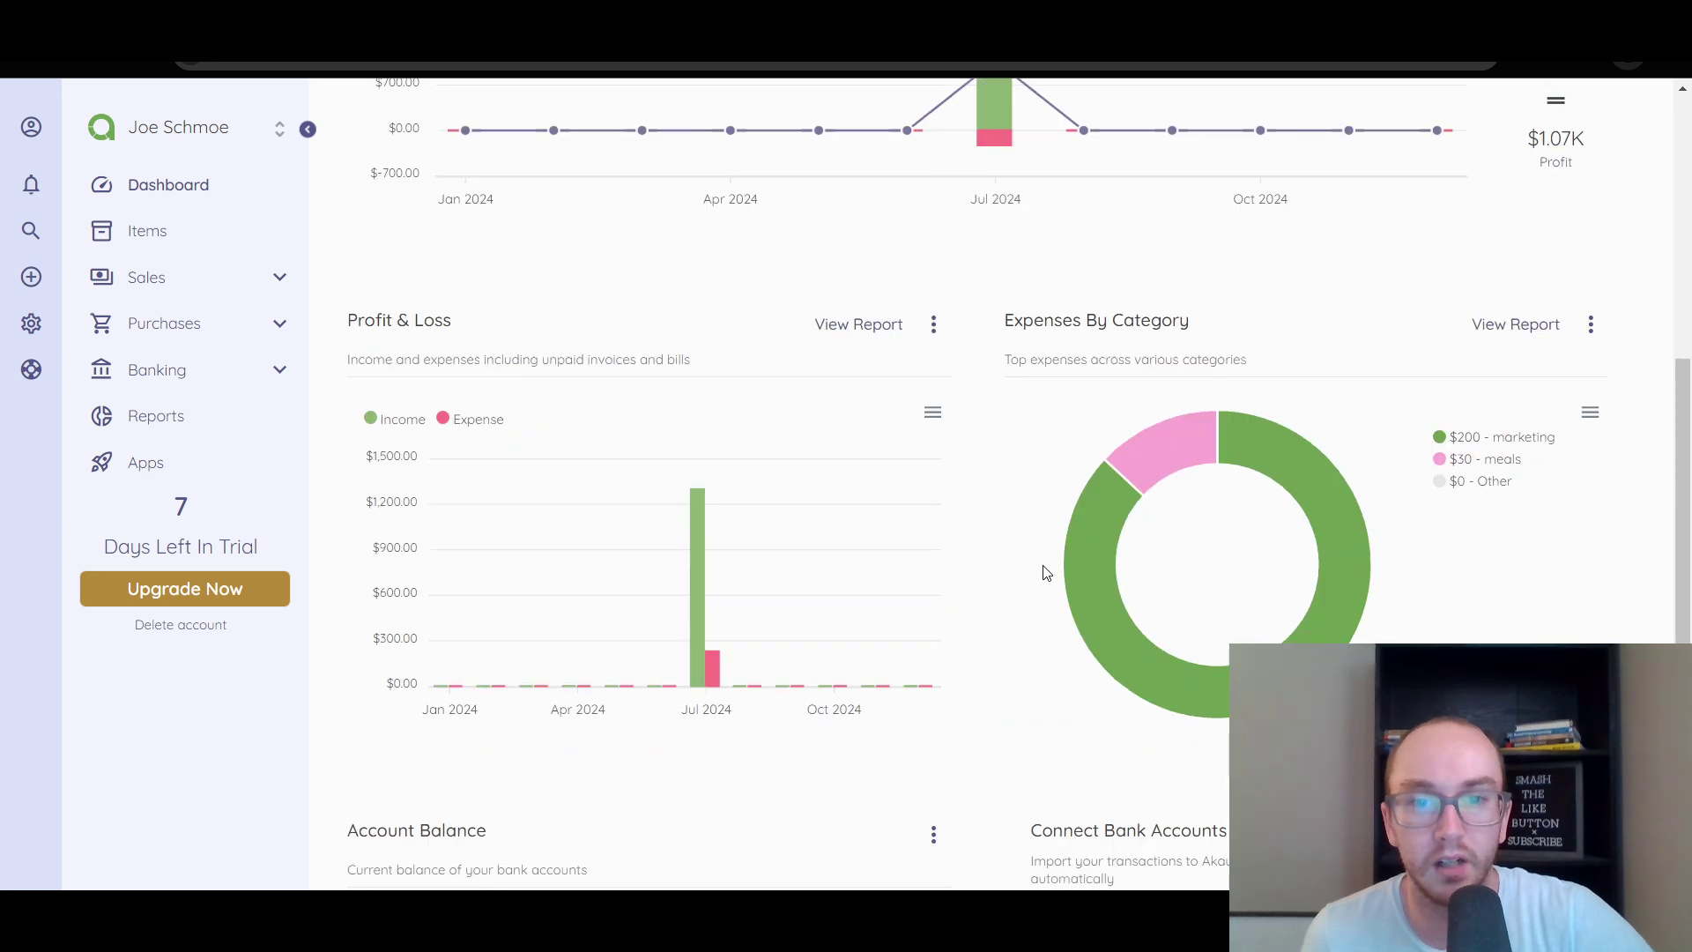
scroll(989, 759, "up", 10)
scroll(989, 758, "down", 5)
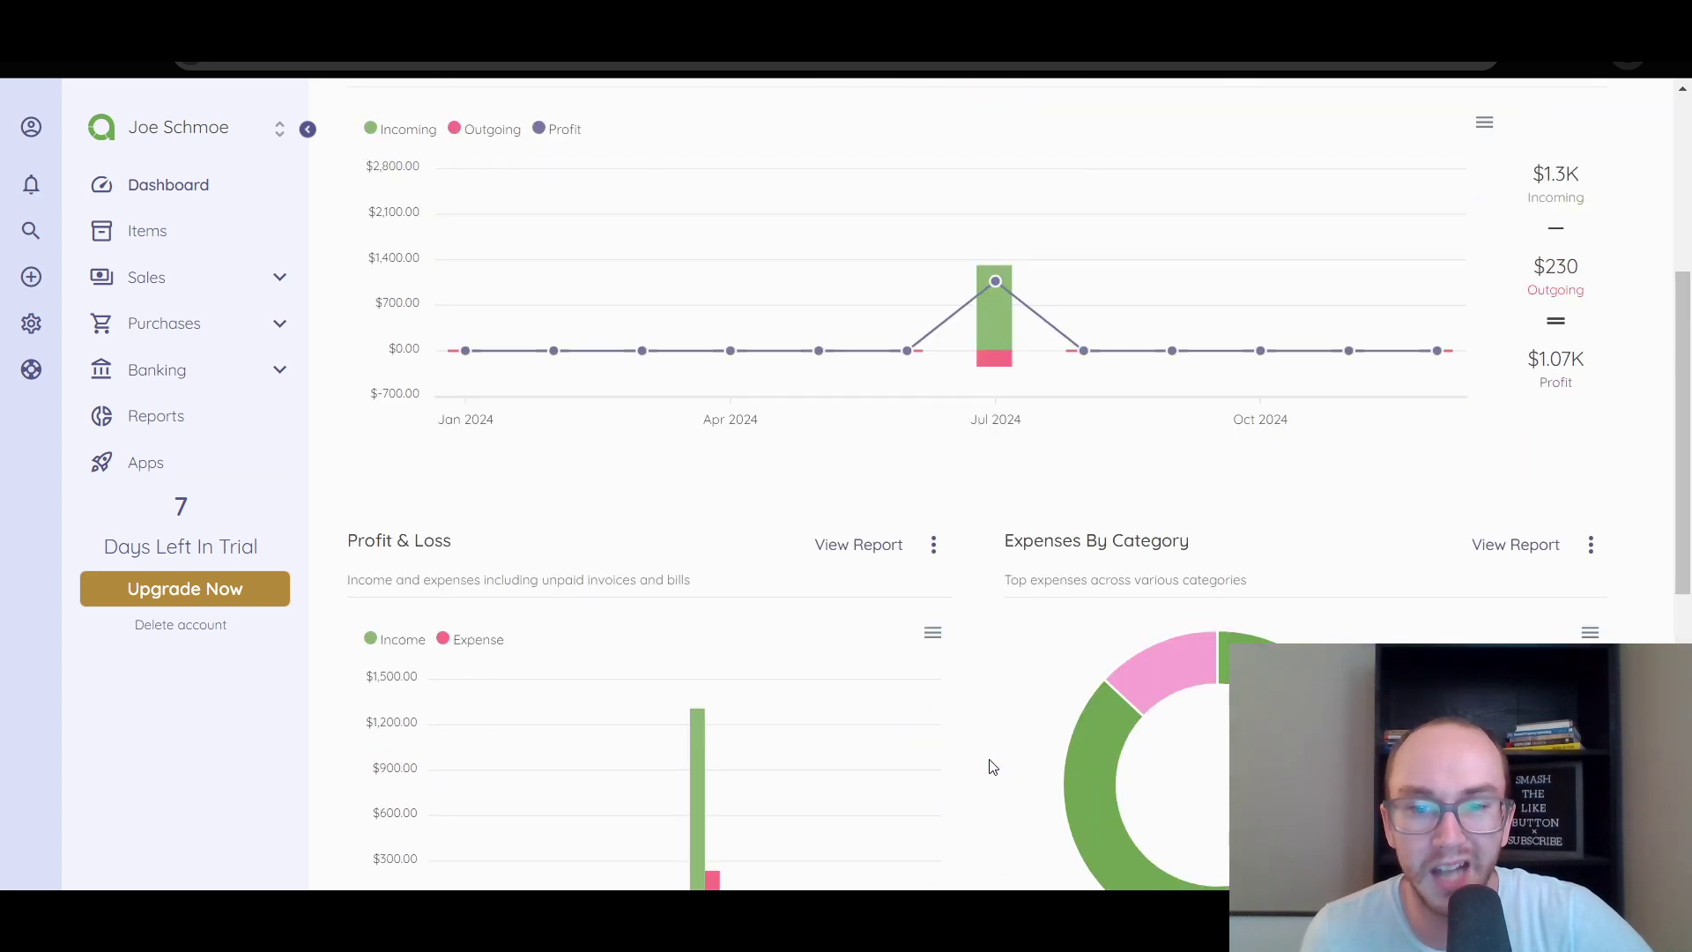
scroll(607, 548, "up", 5)
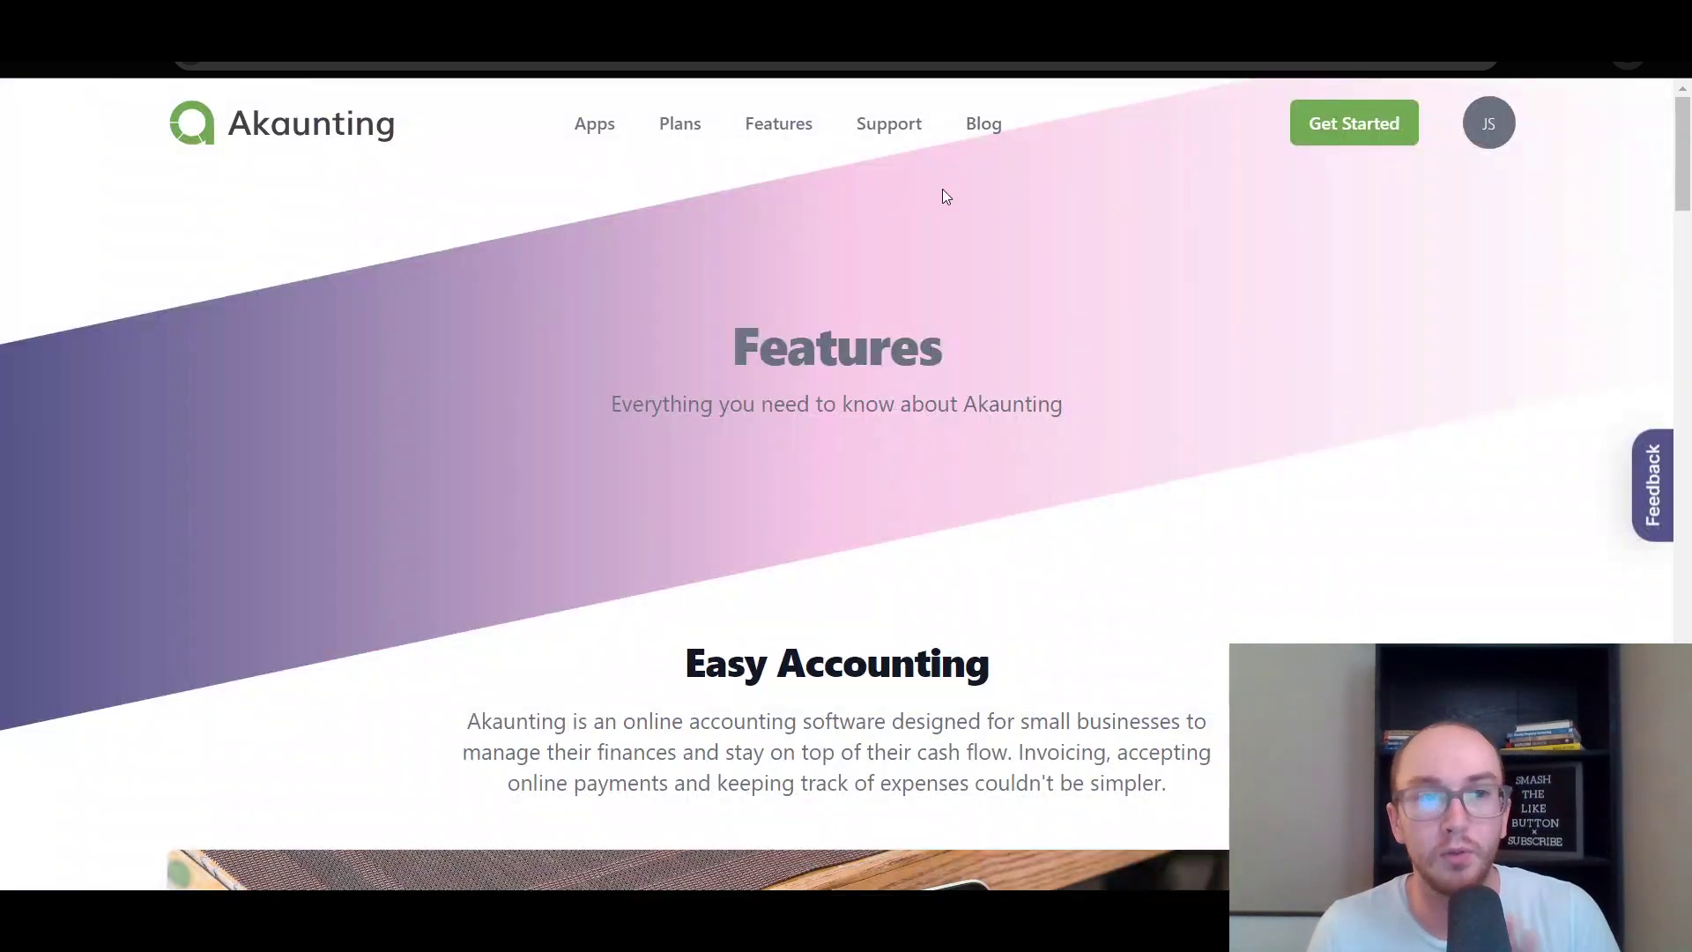
Step: Look through the Features page on Akaunting's website, starting with the Easy Accounting section
left_click_drag(1683, 143, 1673, 204)
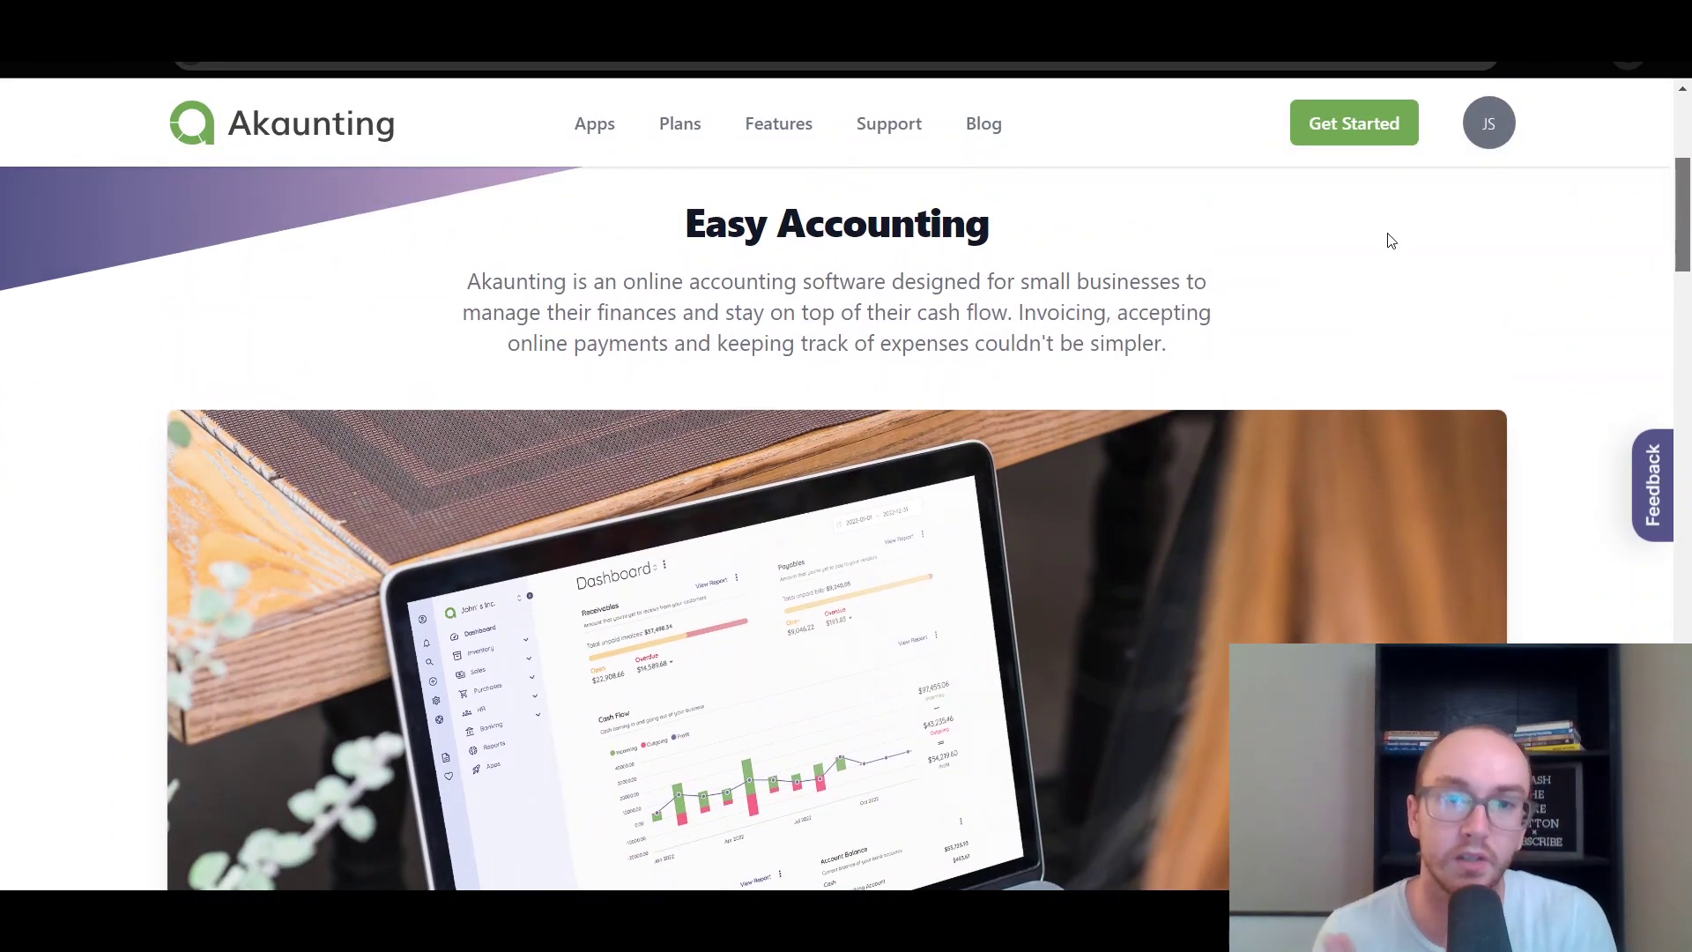